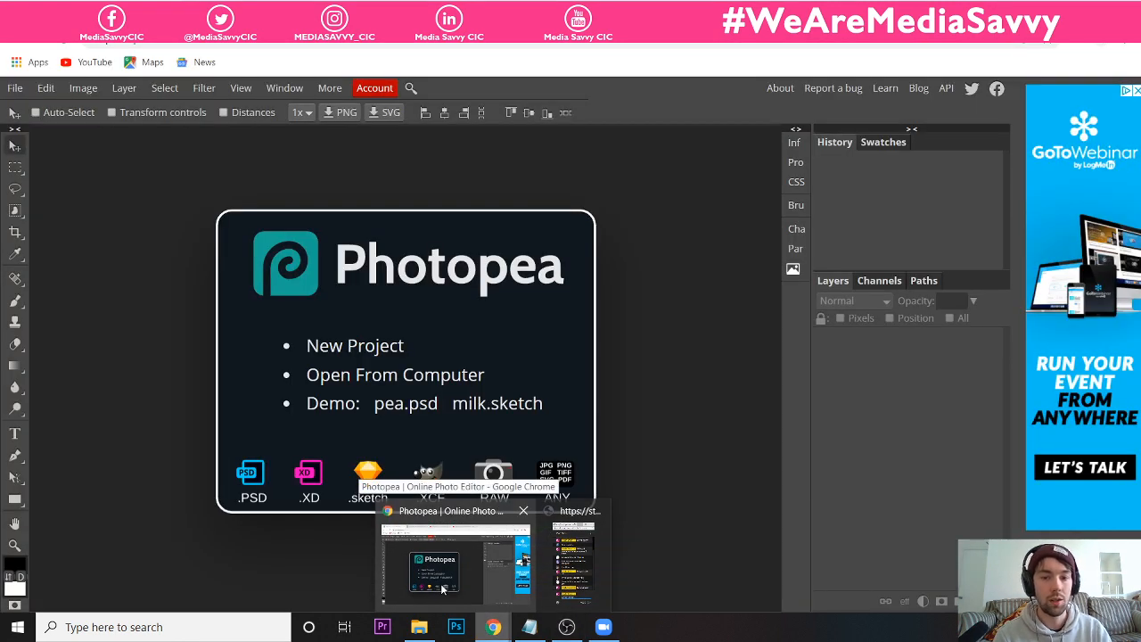
- Switch to File Explorer and open the Intro to photopea subfolder inside the Intro To Photopea folder in Downloads
left_click(441, 588)
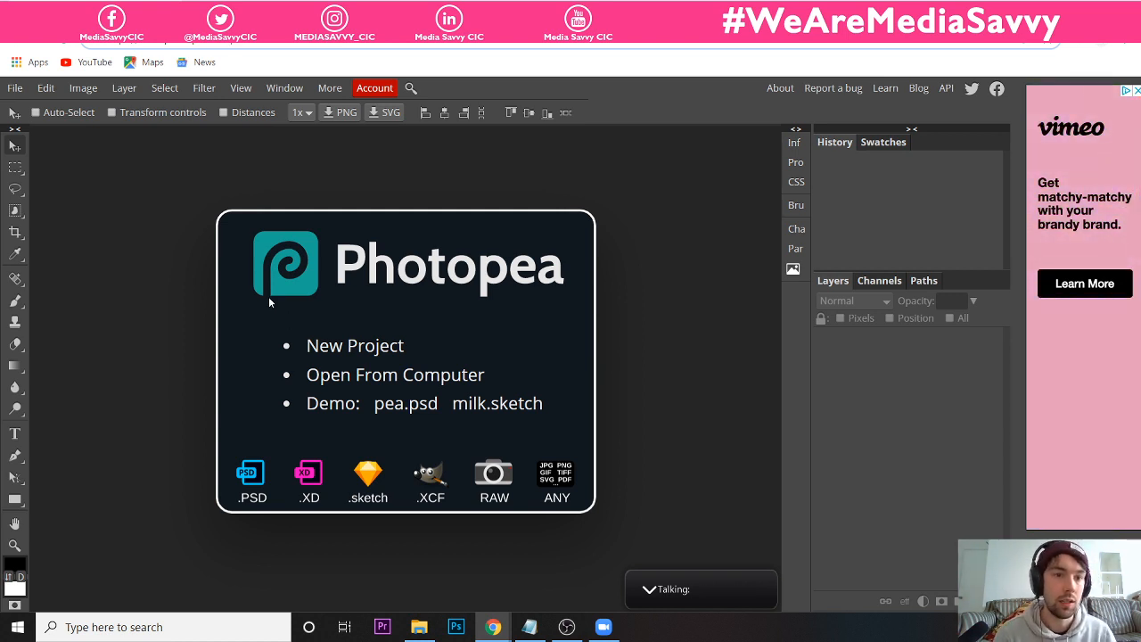
left_click(416, 627)
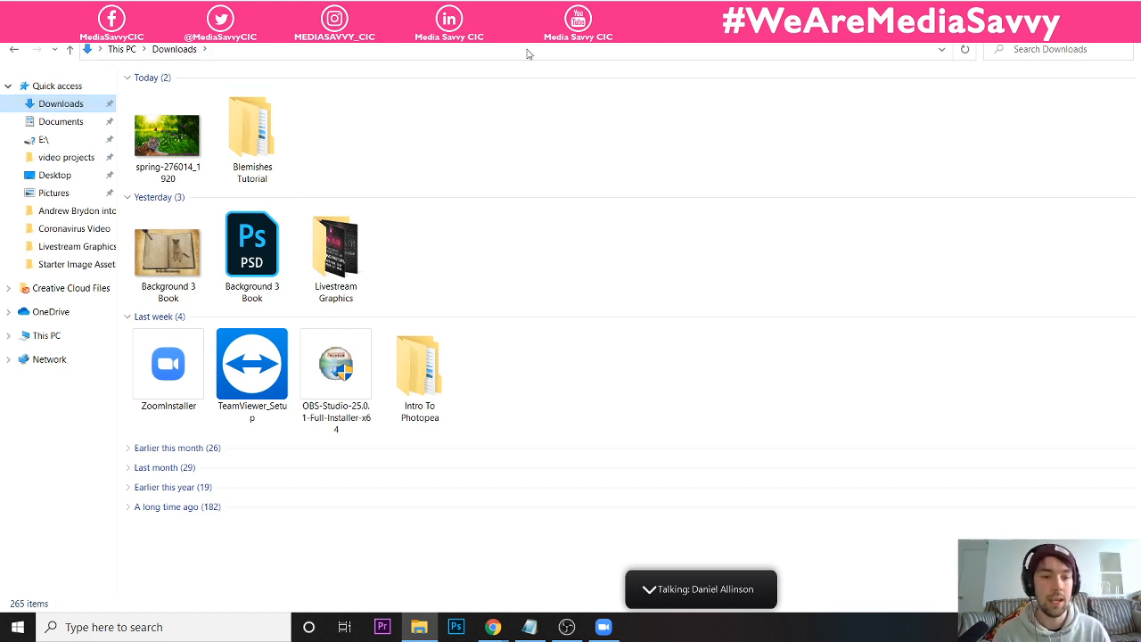
left_click(440, 365)
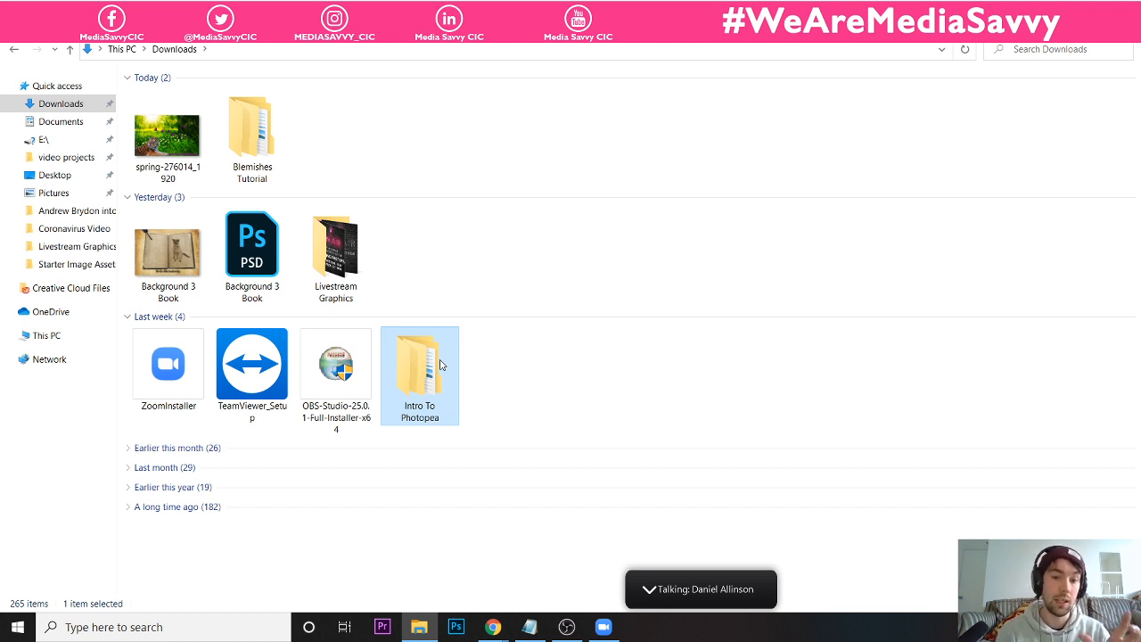
left_click(414, 420)
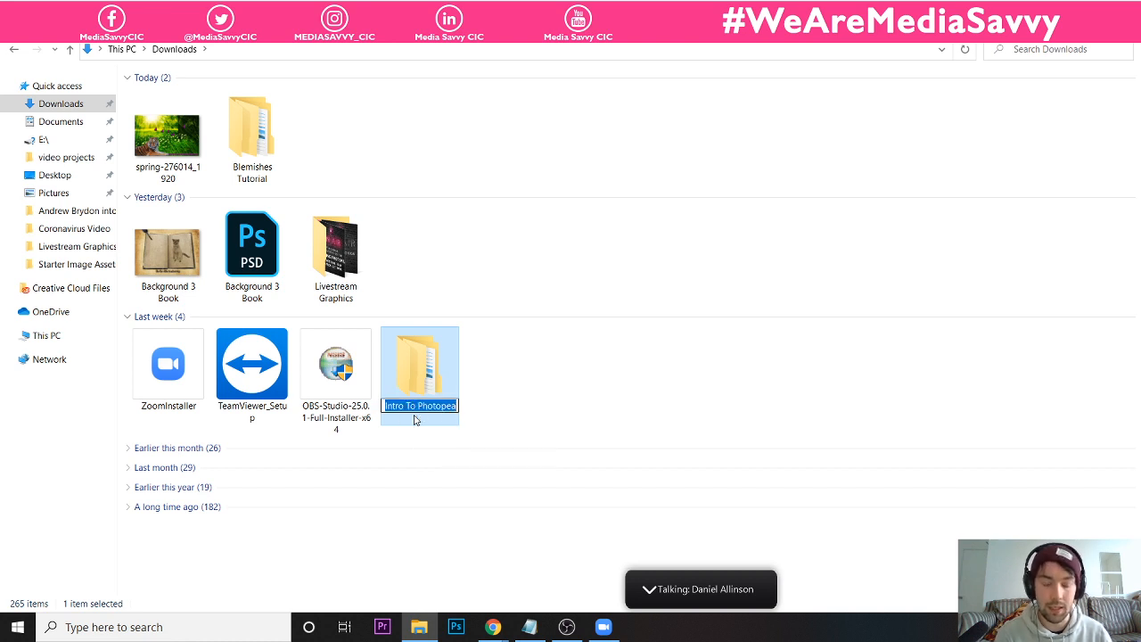
double_click(416, 392)
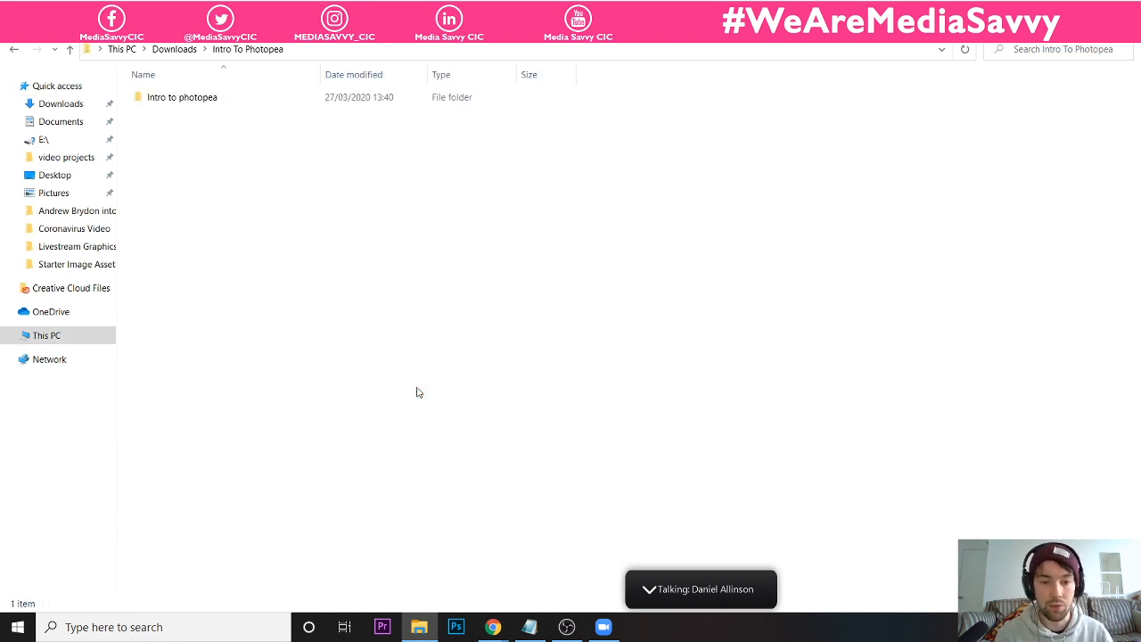
left_click(285, 98)
double_click(285, 99)
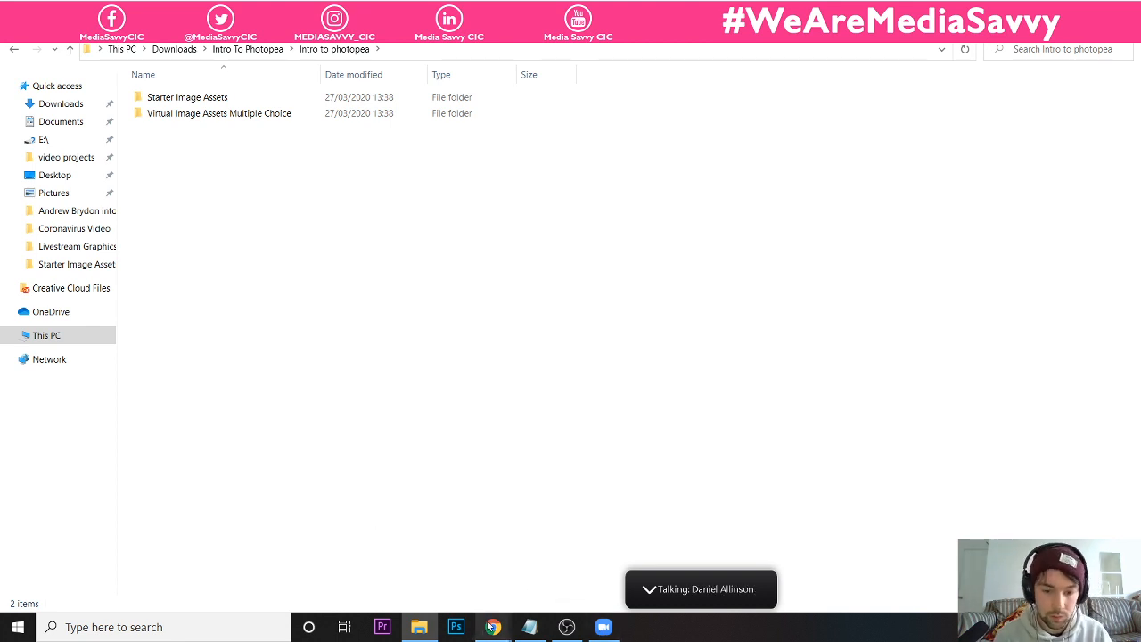
- Open the Google Drive link posted in the YouTube live chat and download the whole shared Intro to photopea folder
mouse_move(490, 624)
mouse_move(569, 558)
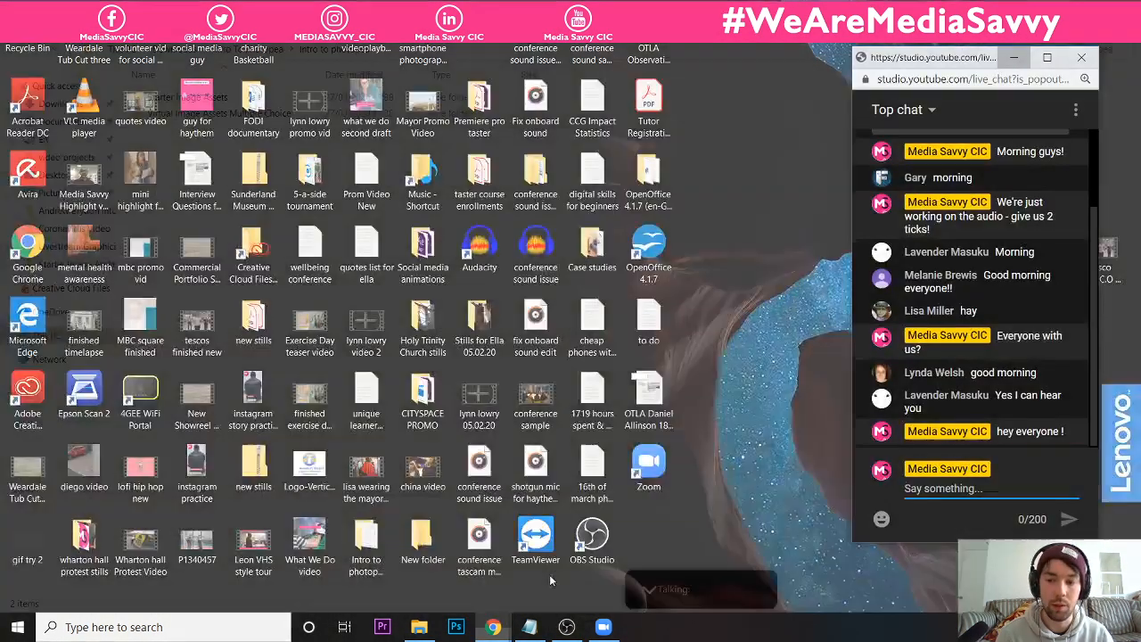
left_click(573, 560)
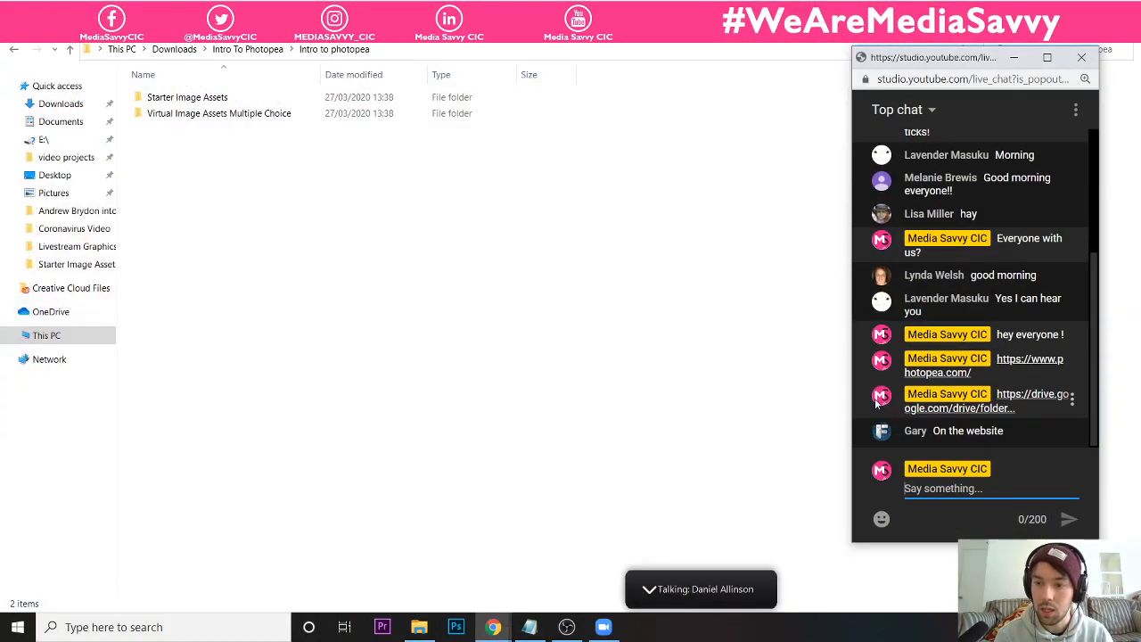
left_click(1031, 395)
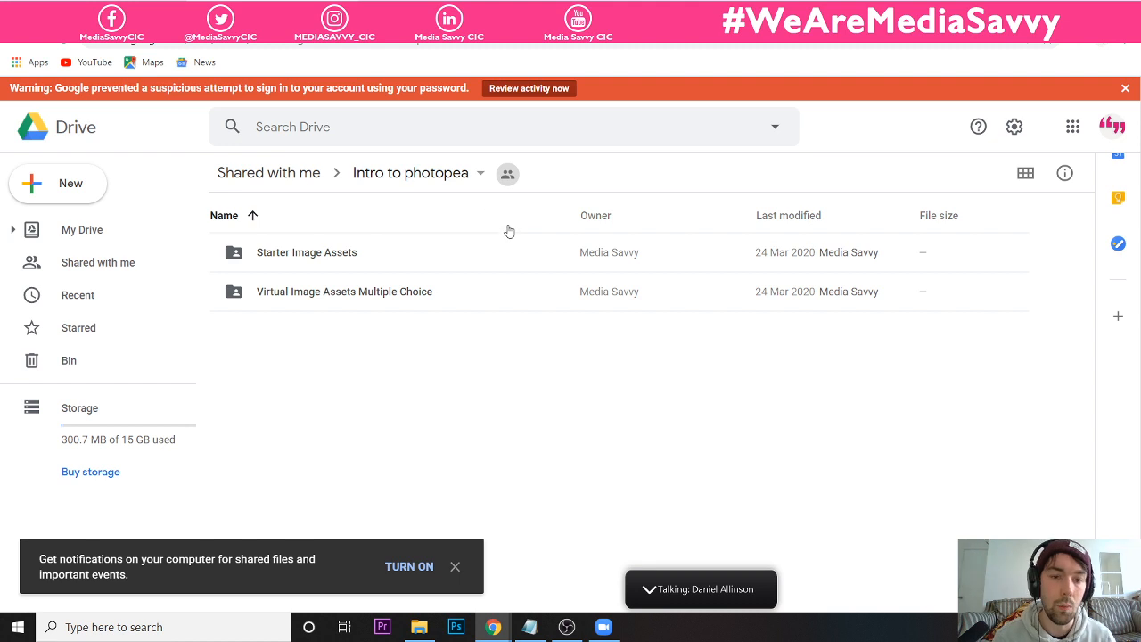
left_click(482, 174)
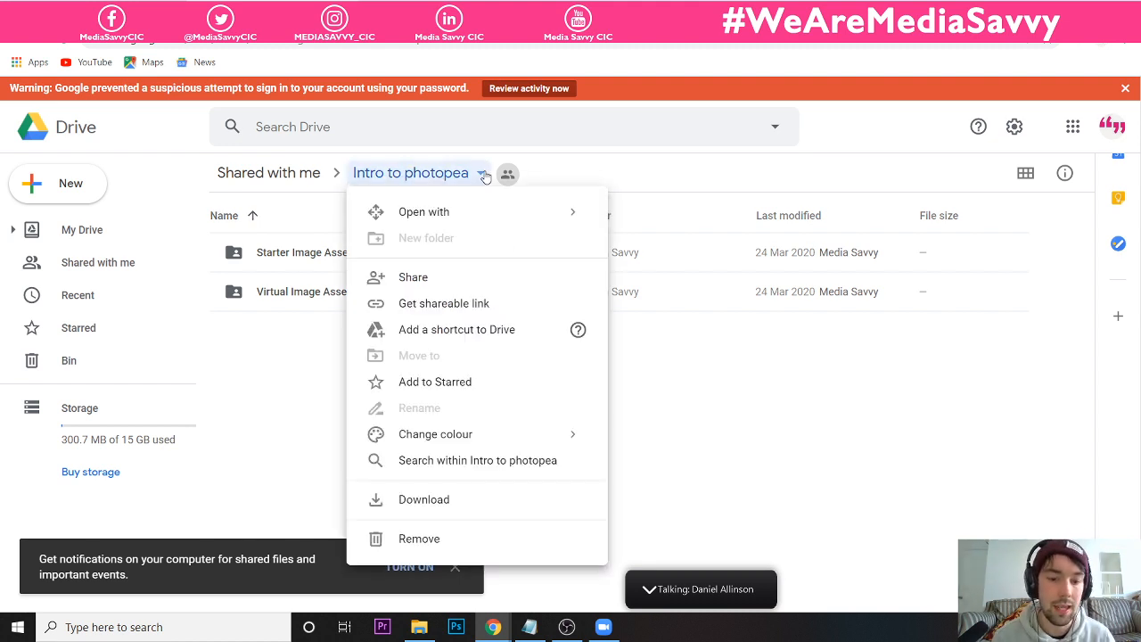
left_click(428, 502)
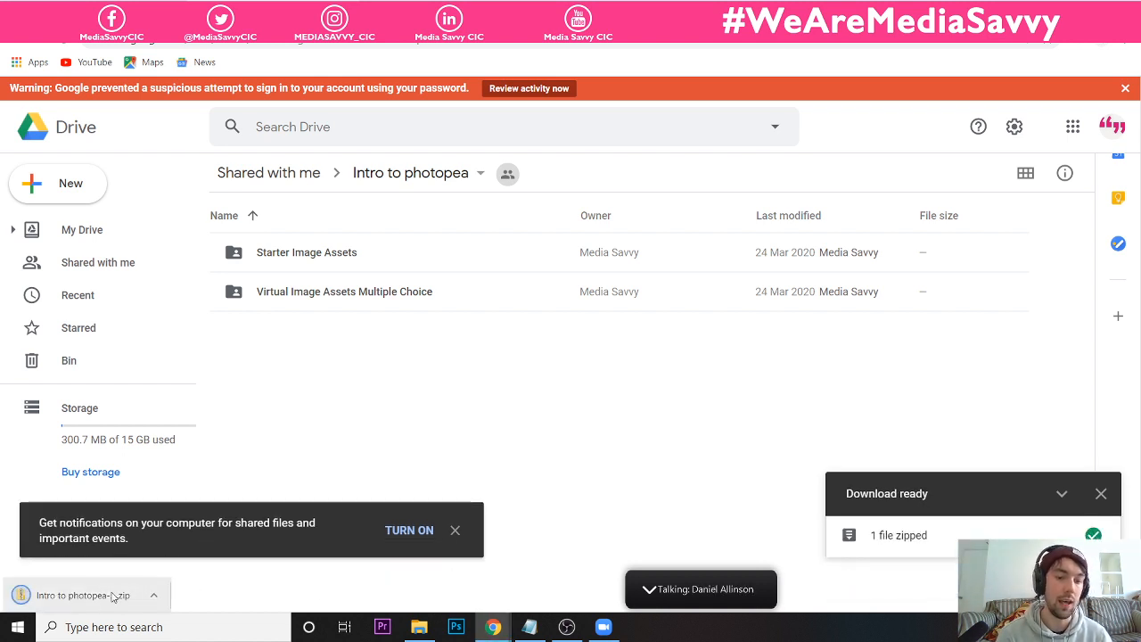
- In File Explorer, extract the newly downloaded Intro to photopea zip into the suggested Downloads folder and open the extracted Intro to photopea folder
left_click(419, 627)
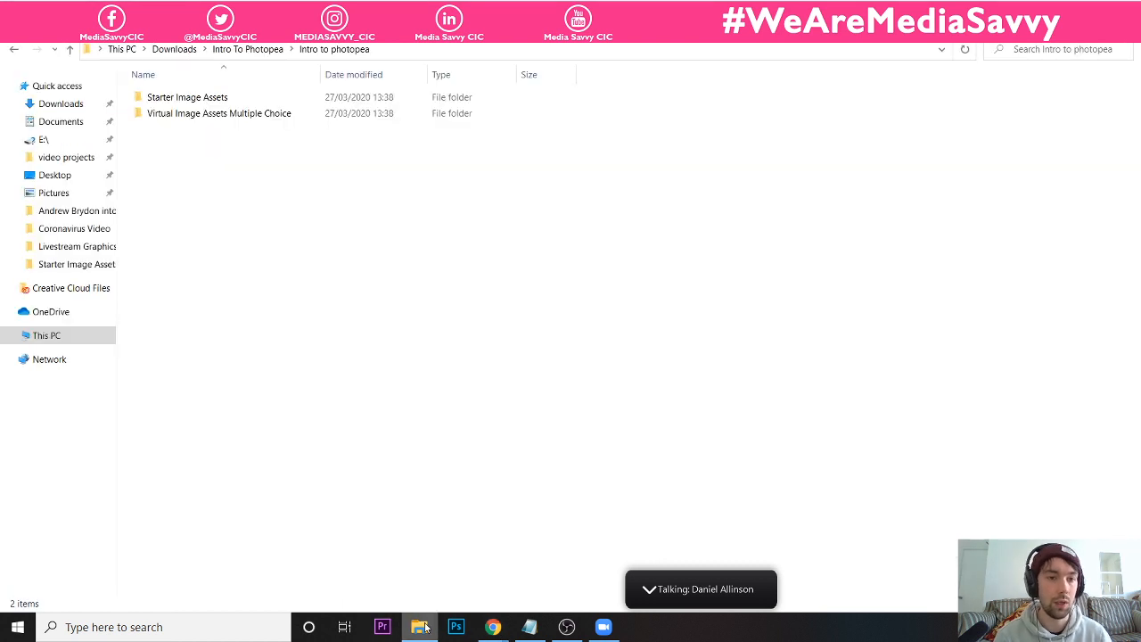
left_click(75, 109)
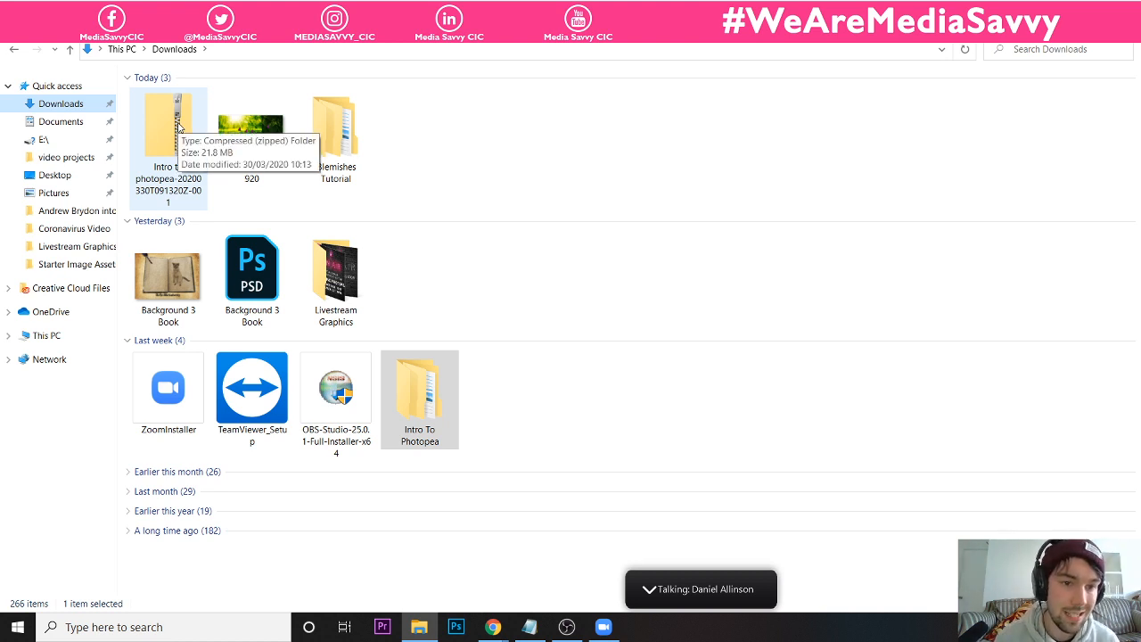
right_click(177, 125)
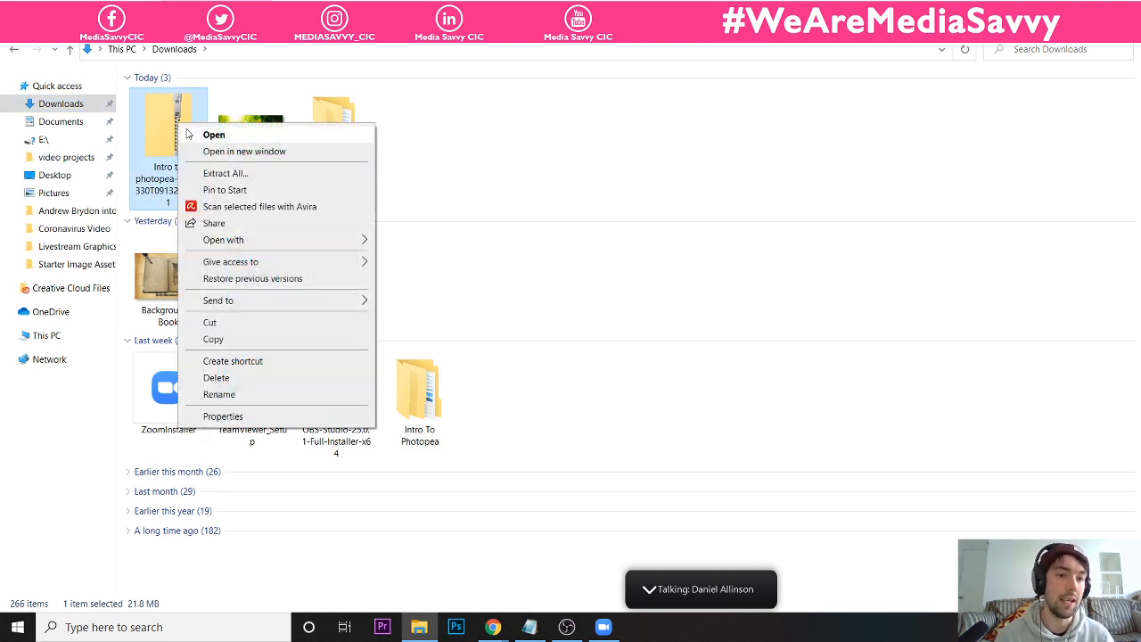
left_click(239, 177)
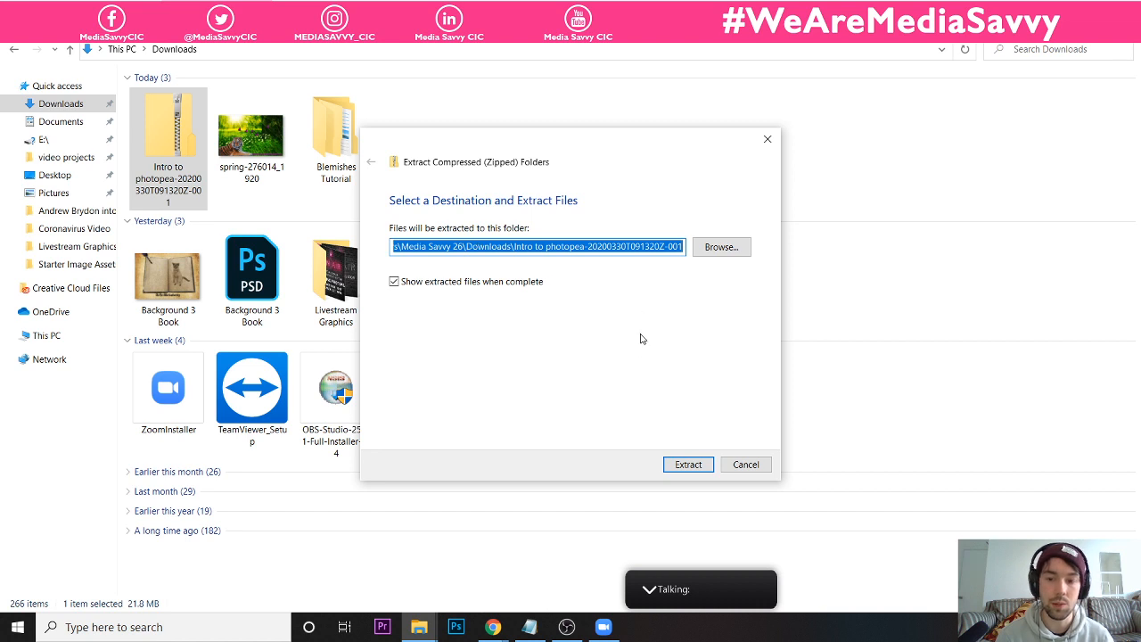
left_click(694, 465)
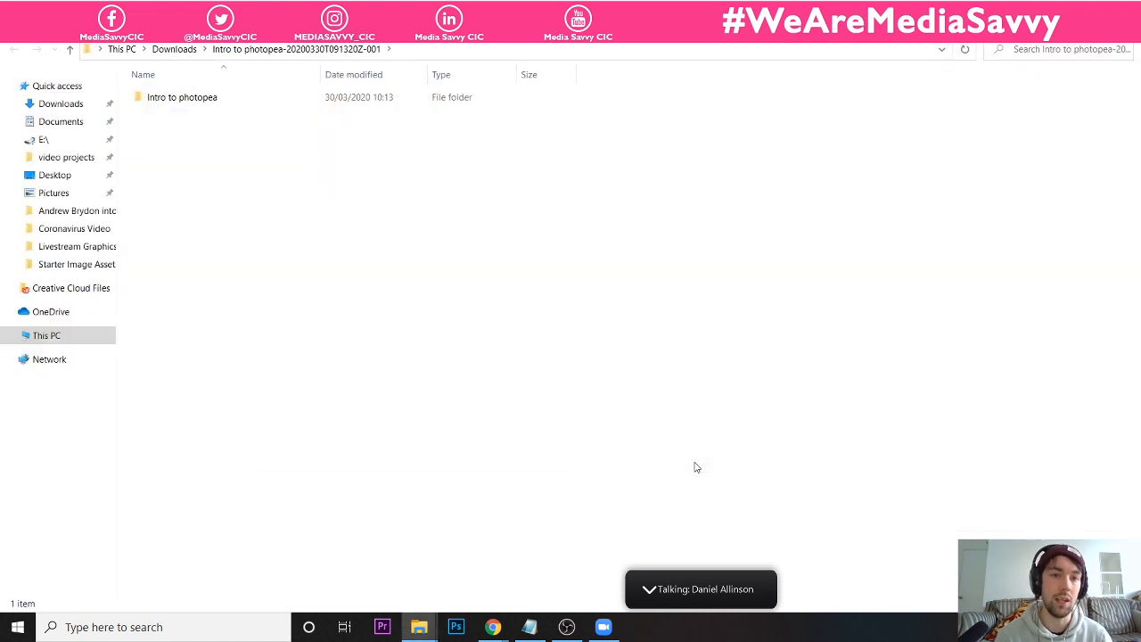
double_click(234, 99)
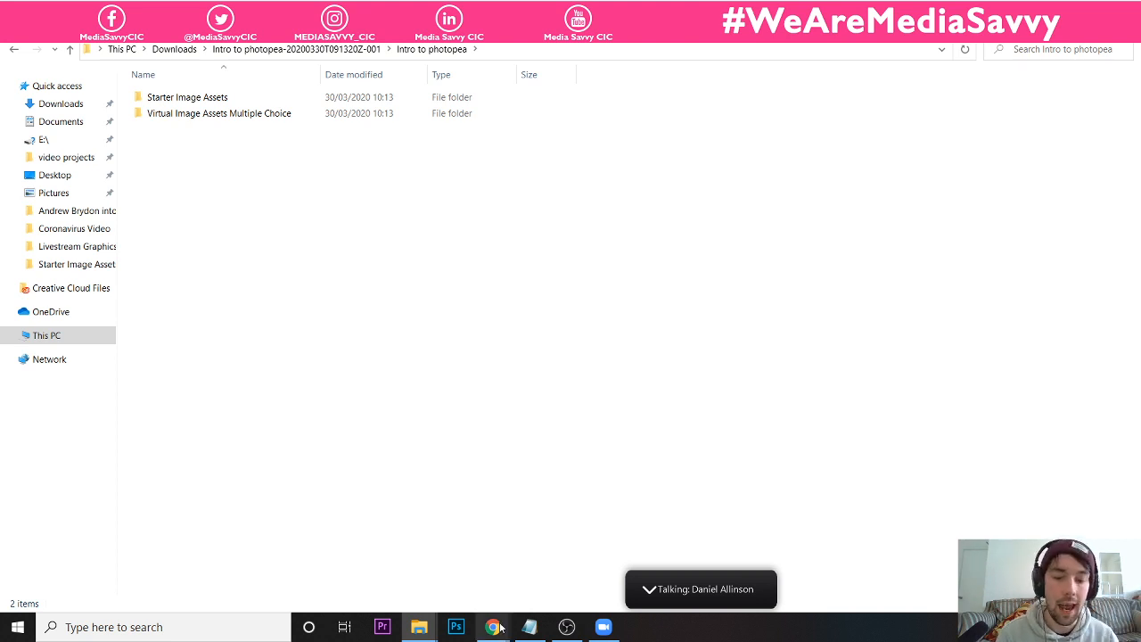
- Return to the Chrome window, check the open Photopea page and bring up the Pixabay home page
mouse_move(500, 629)
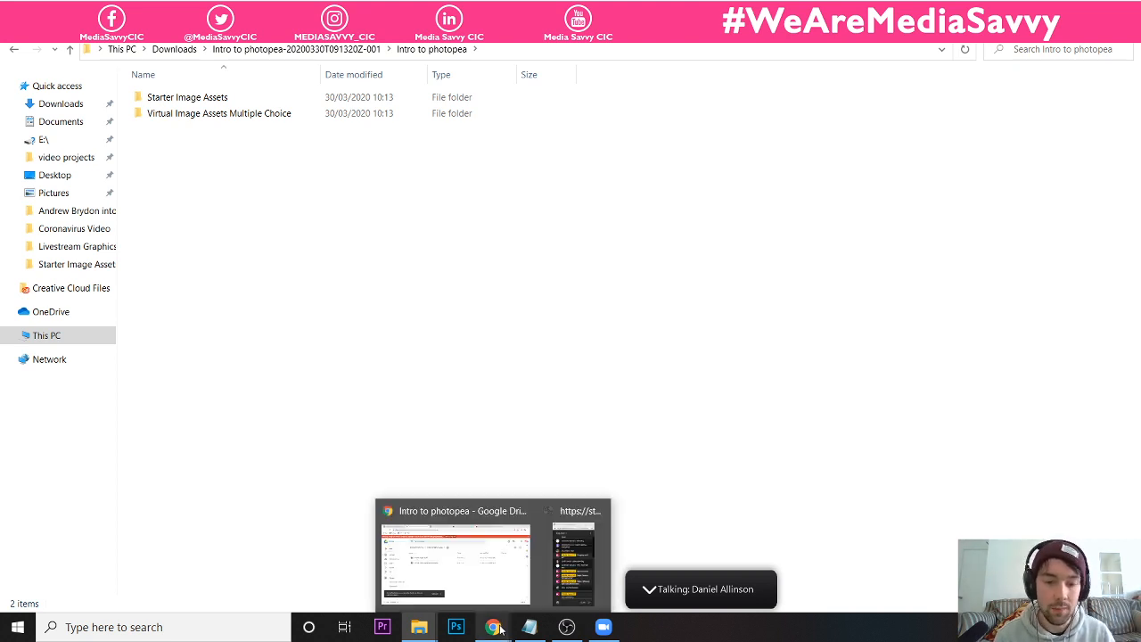
left_click(399, 594)
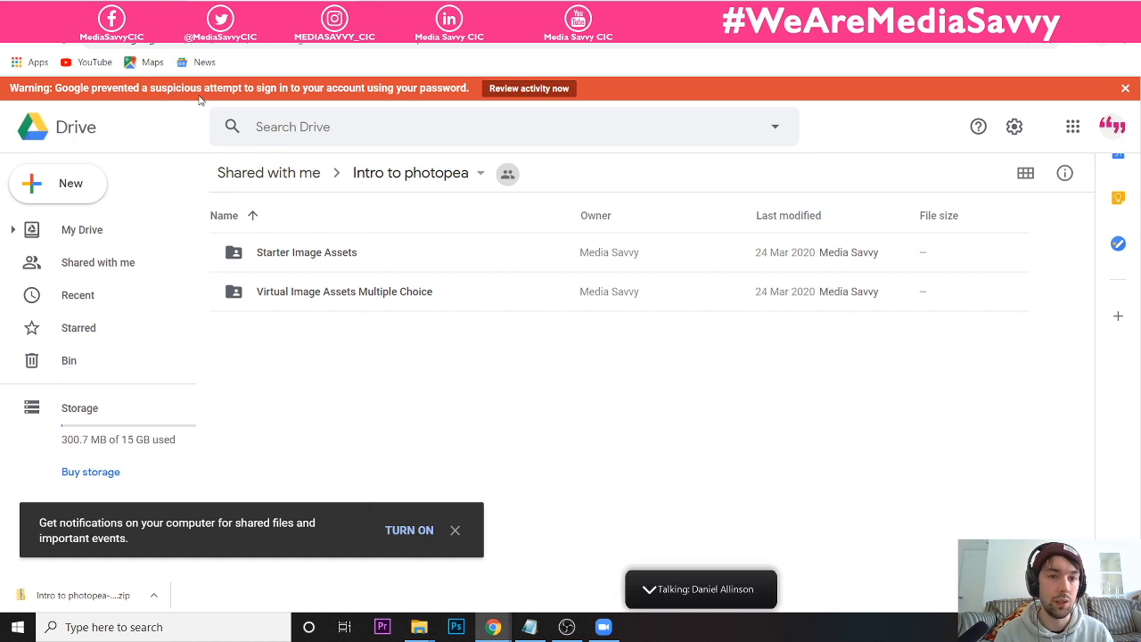
left_click(116, 13)
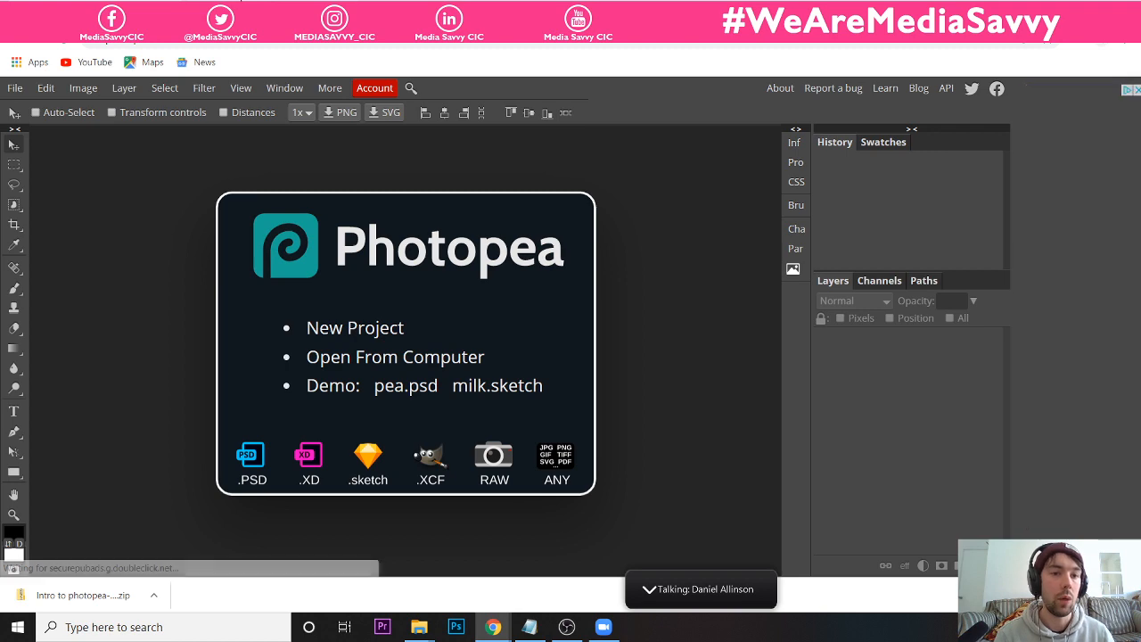
left_click(245, 12)
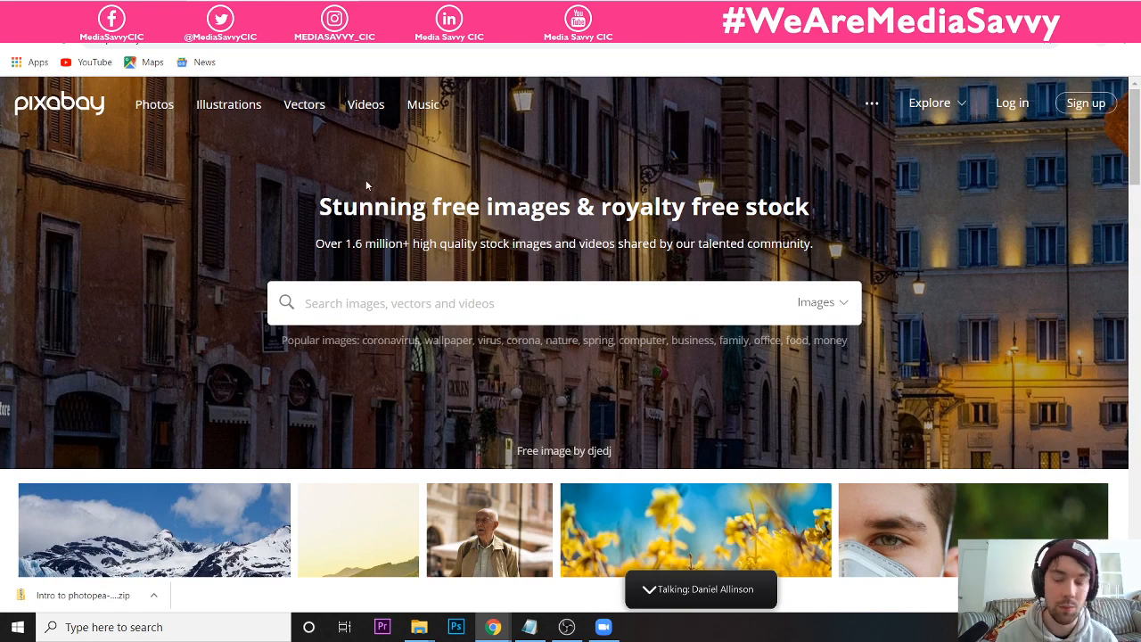
- Post the message "pixabay.com" in the YouTube live chat and minimize the chat window
mouse_move(493, 627)
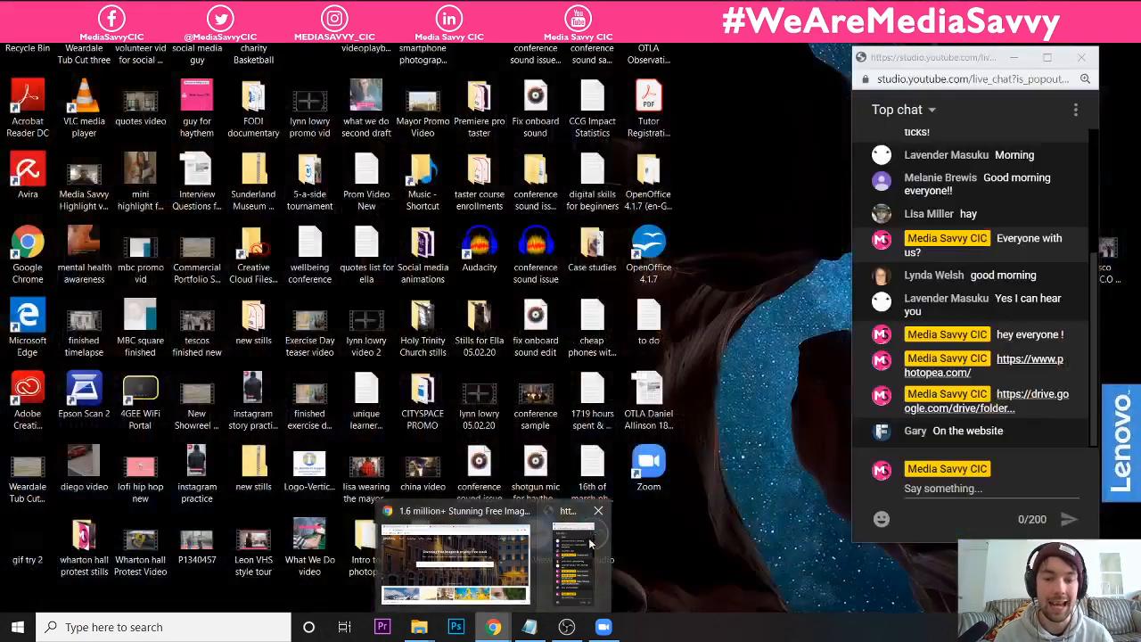
left_click(589, 538)
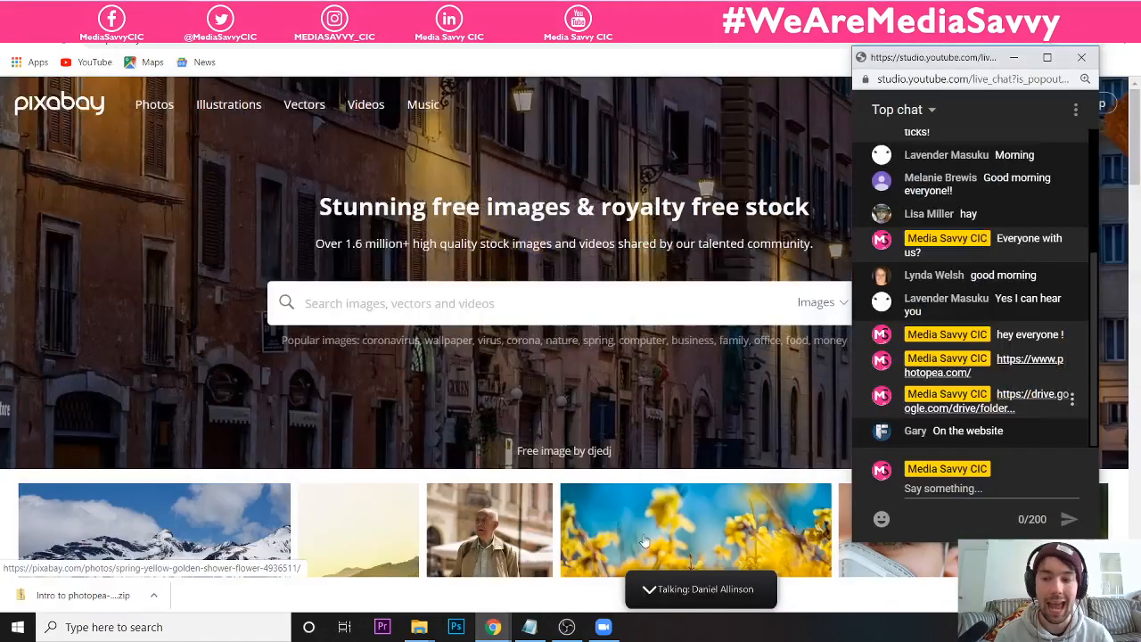
left_click(930, 489)
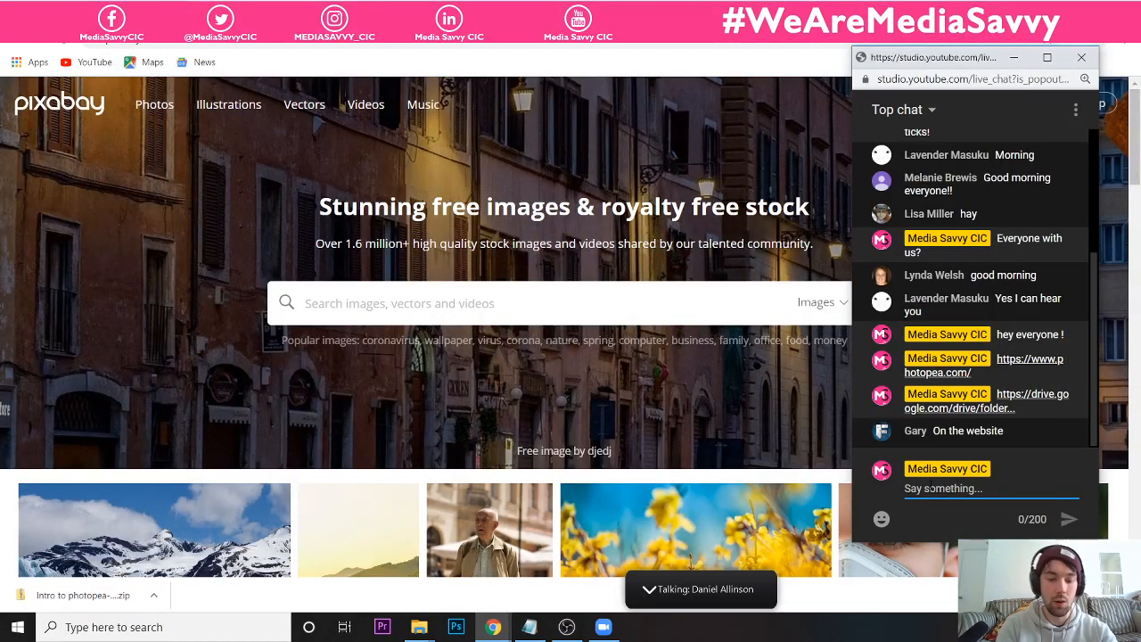
type("pixabay.com")
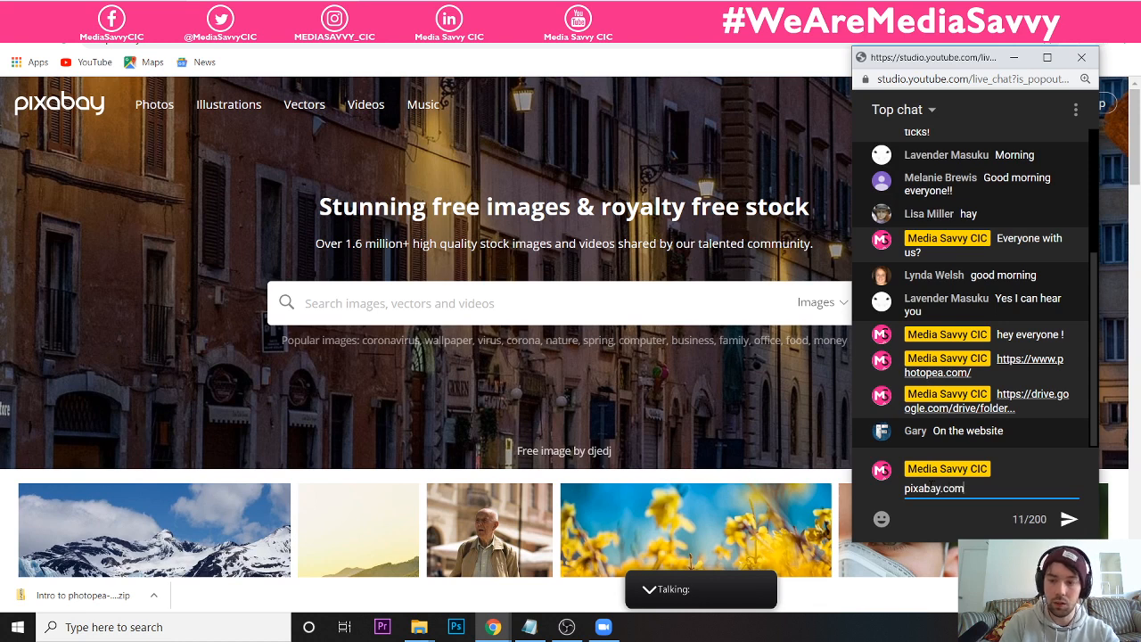
key("Return")
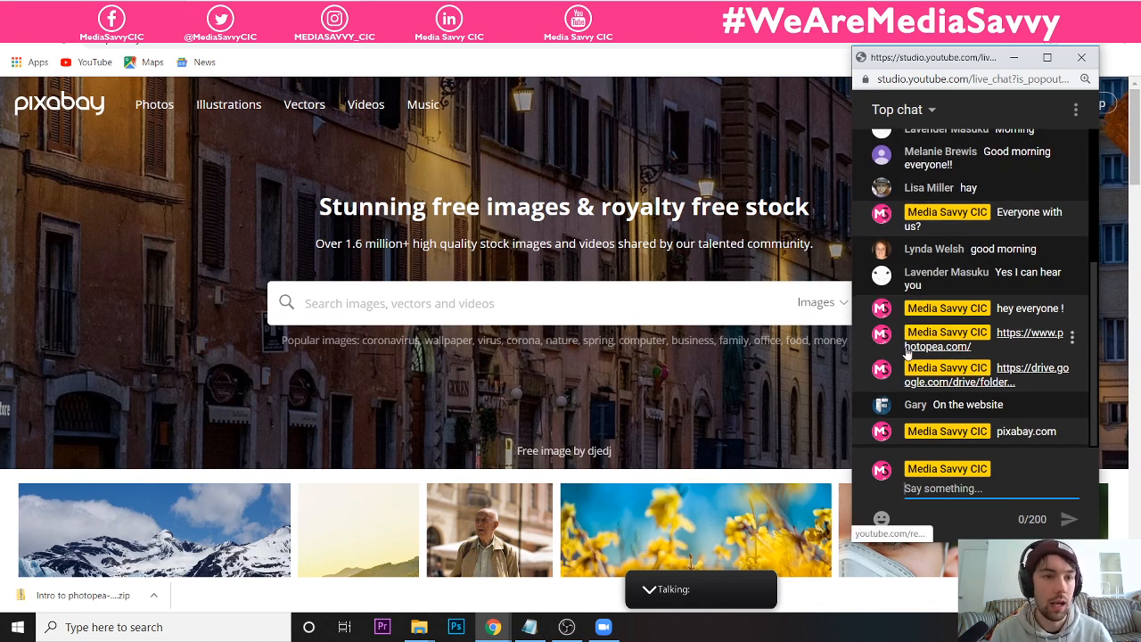
left_click(1014, 59)
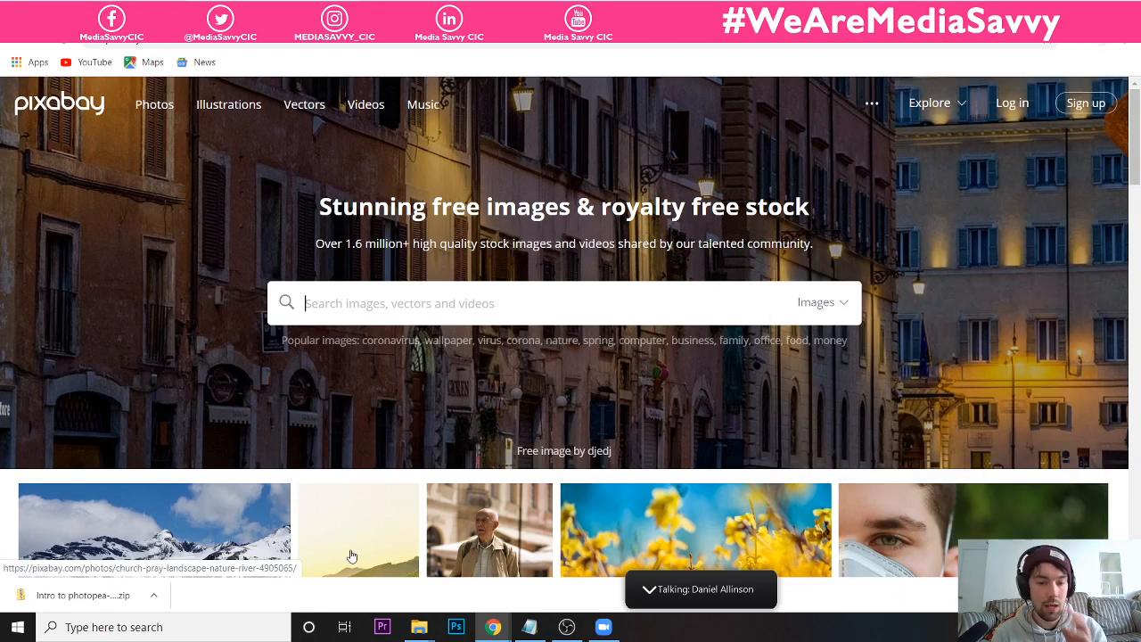
- Look over the Pixabay home page, examining the image search field and the featured free photos
scroll(319, 491, "down", 1)
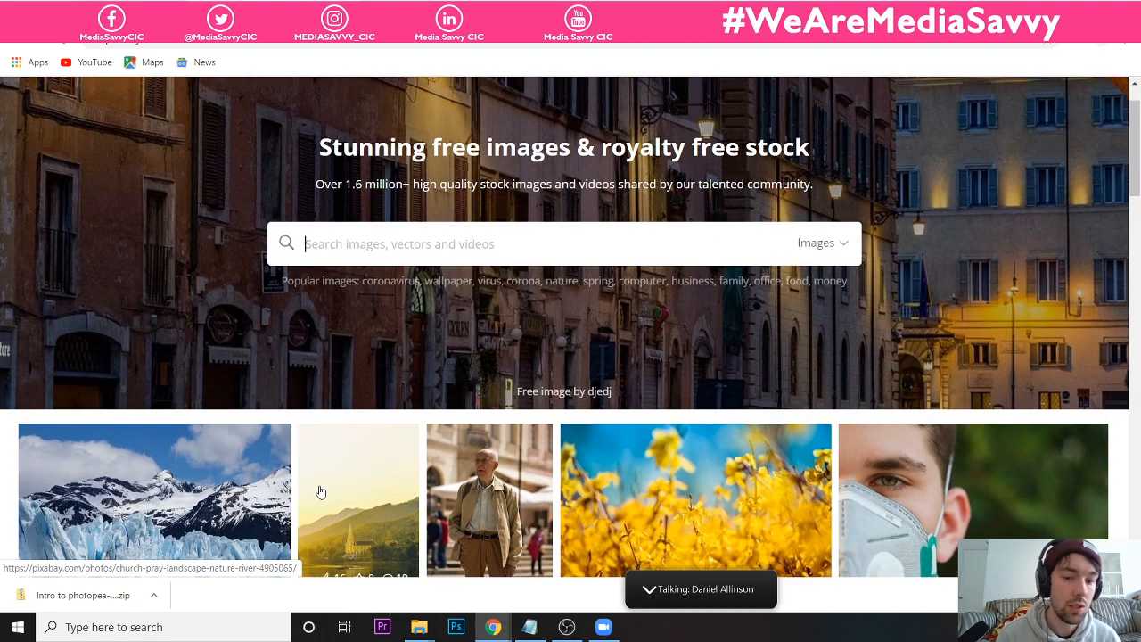
scroll(540, 370, "down", 3)
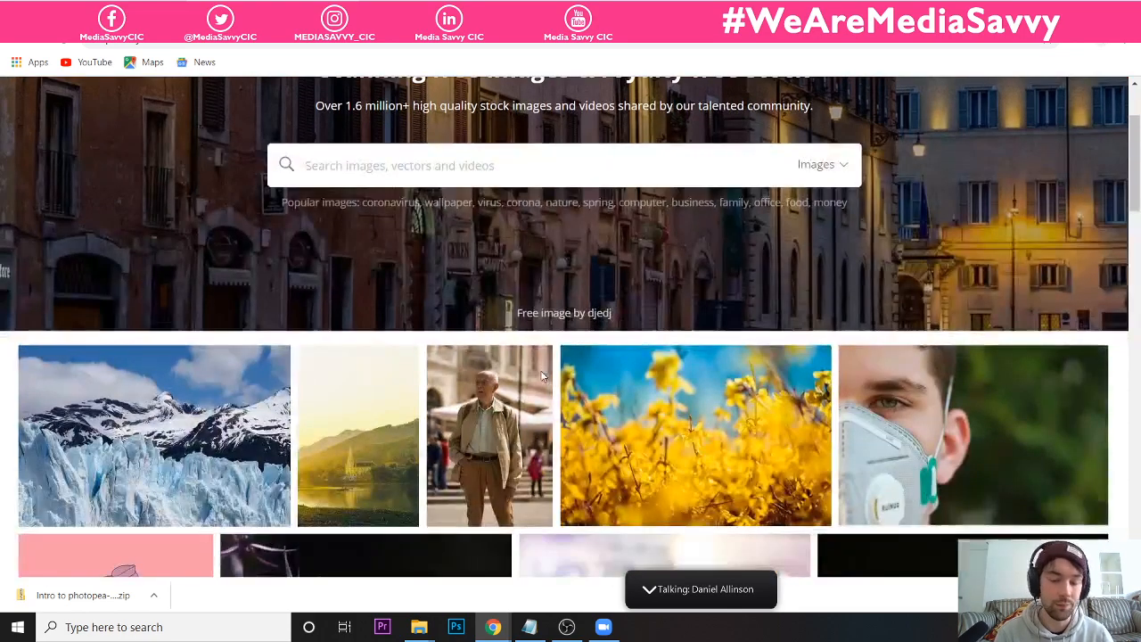
scroll(540, 377, "up", 3)
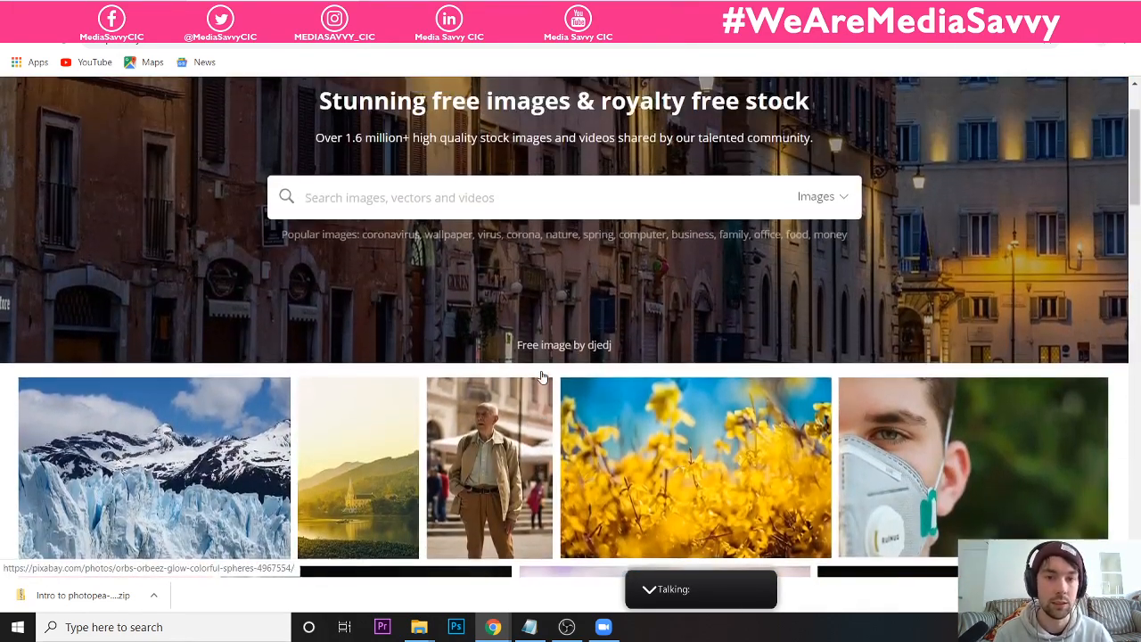
scroll(541, 374, "up", 1)
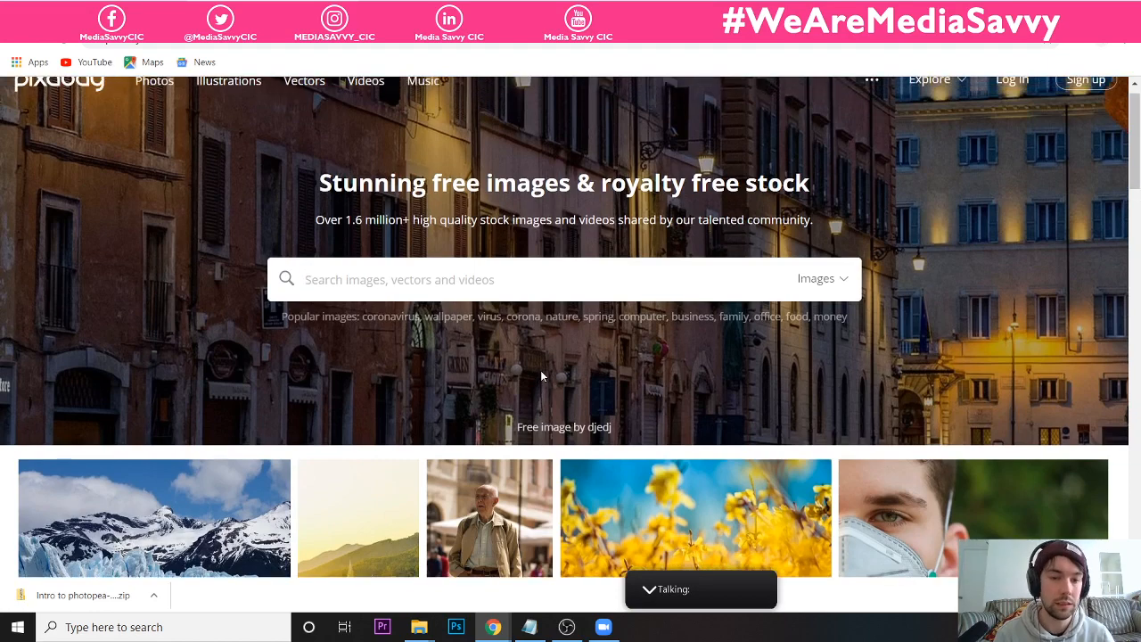
scroll(540, 376, "up", 1)
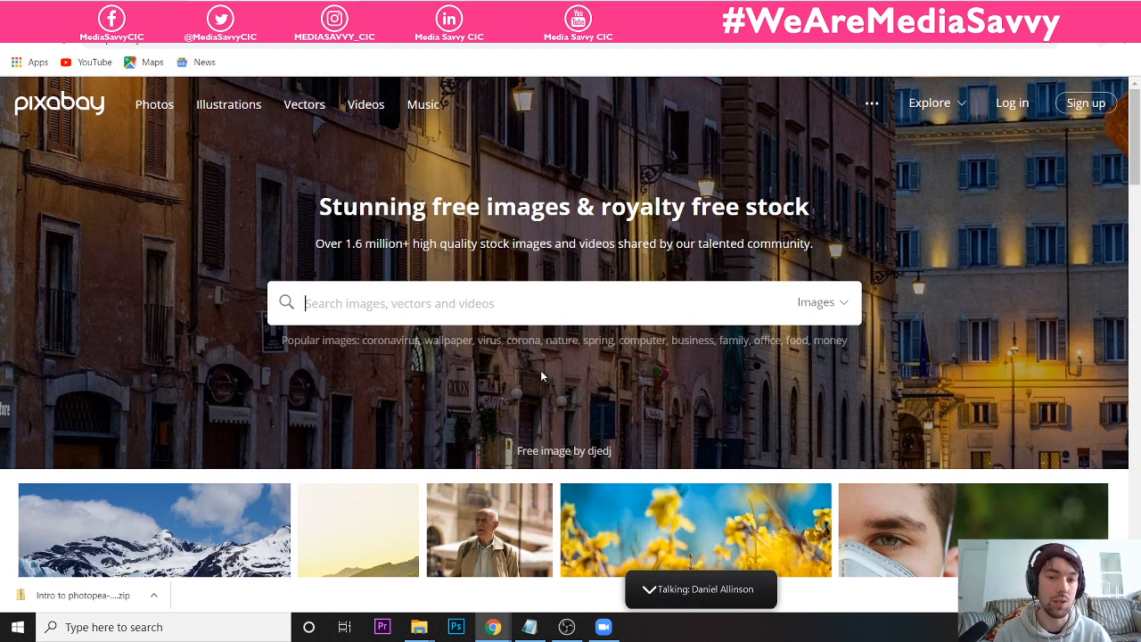
scroll(541, 376, "down", 2)
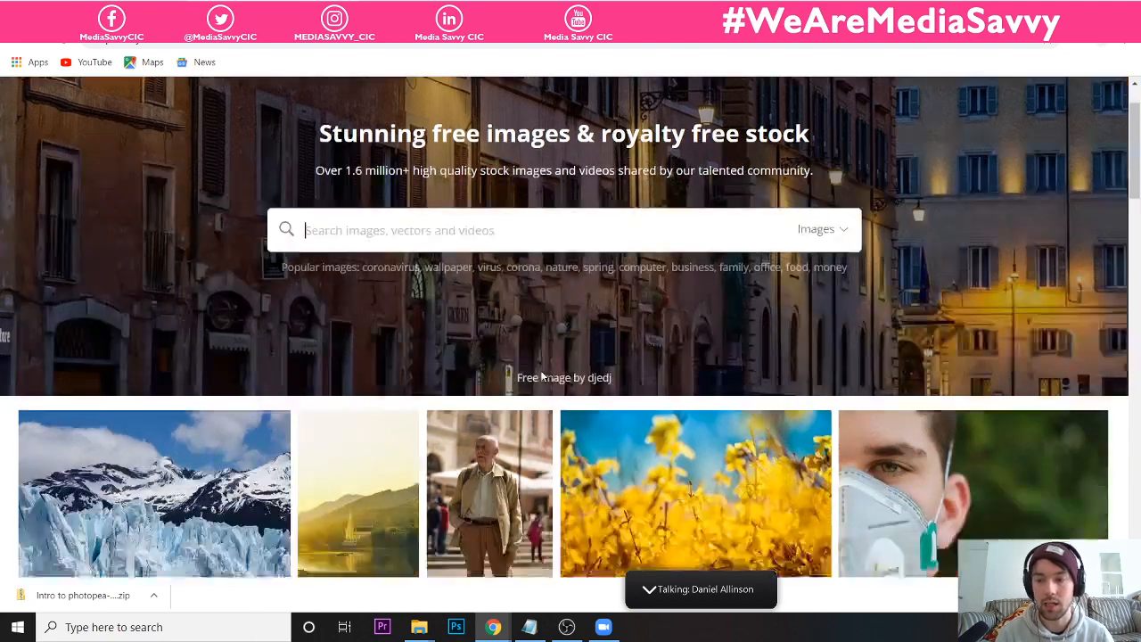
scroll(540, 376, "up", 2)
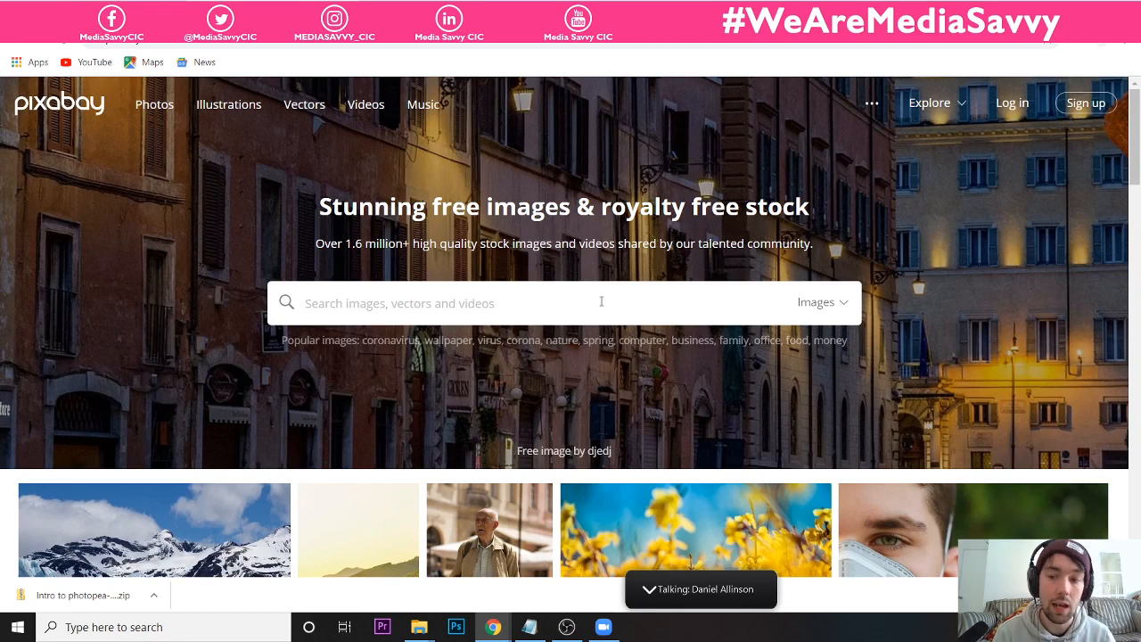
scroll(867, 407, "down", 2)
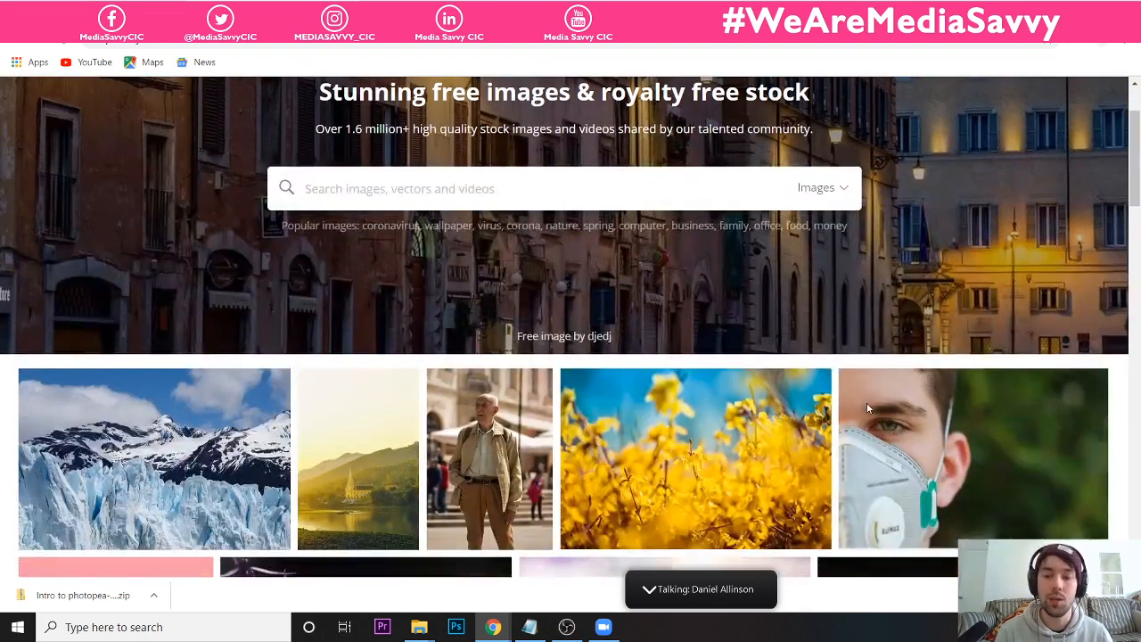
- Search Pixabay's images for "burano" from the home page
scroll(868, 408, "down", 1)
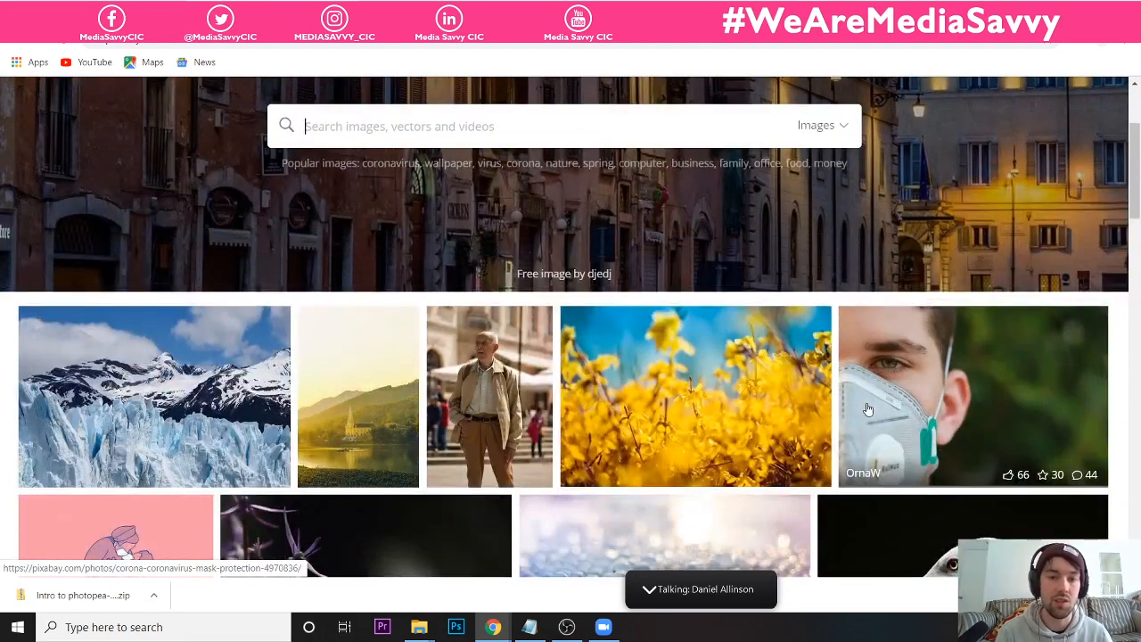
scroll(867, 408, "up", 3)
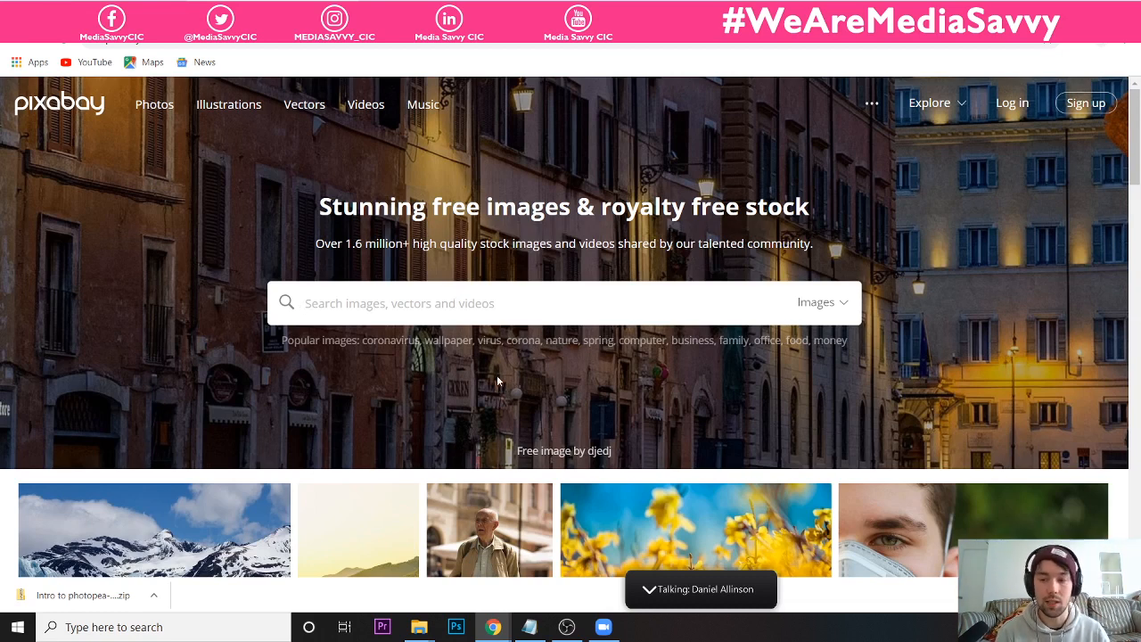
scroll(683, 402, "down", 3)
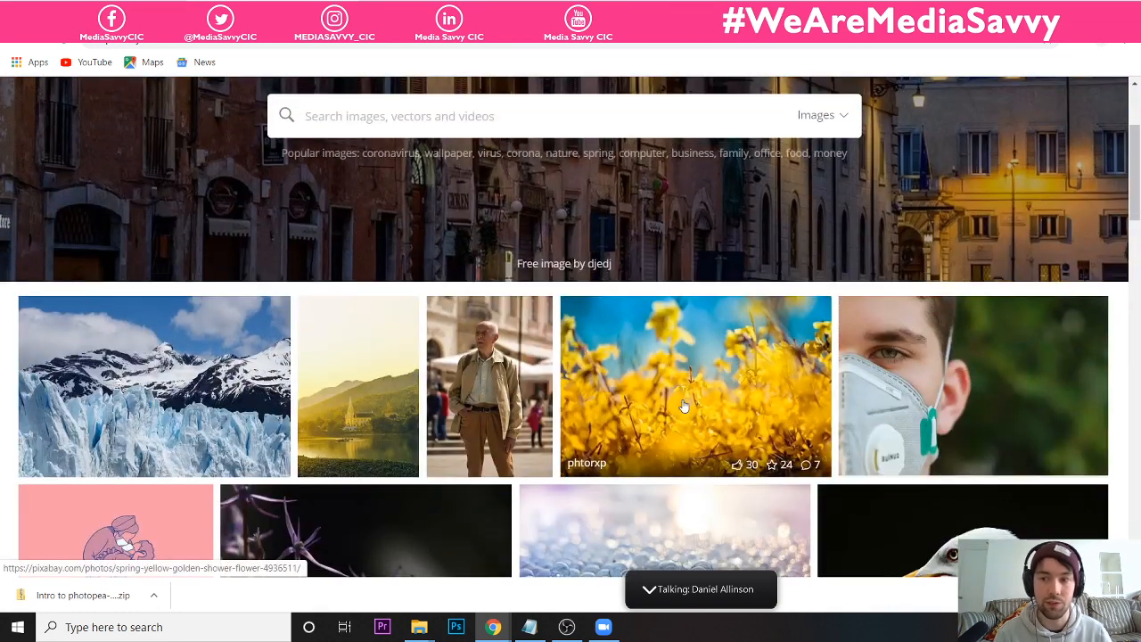
scroll(683, 406, "up", 2)
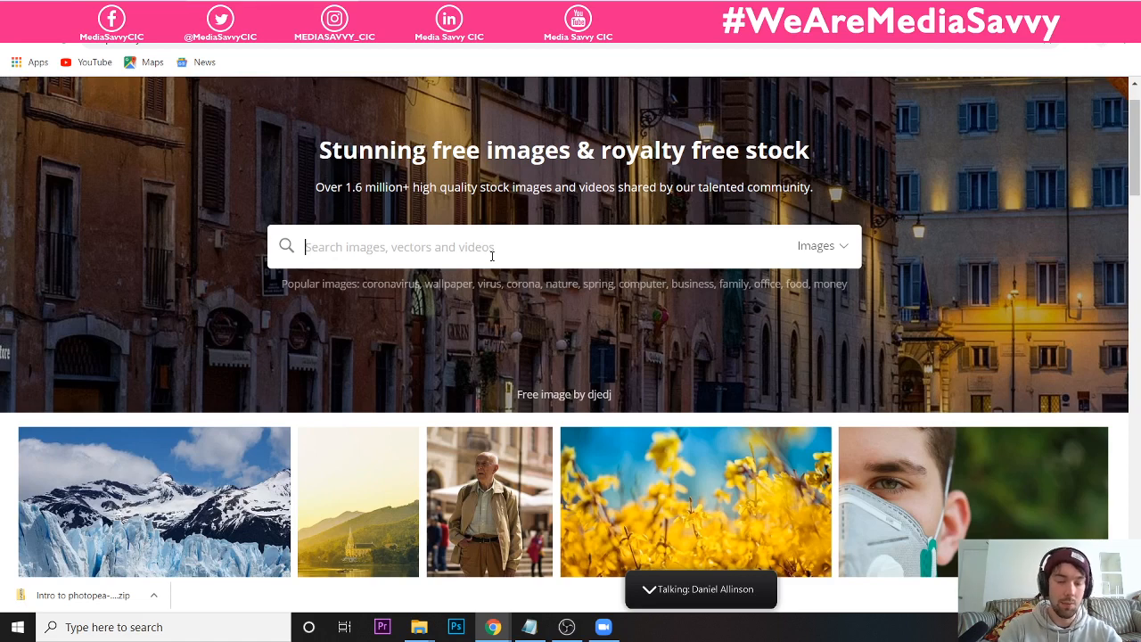
type("buran")
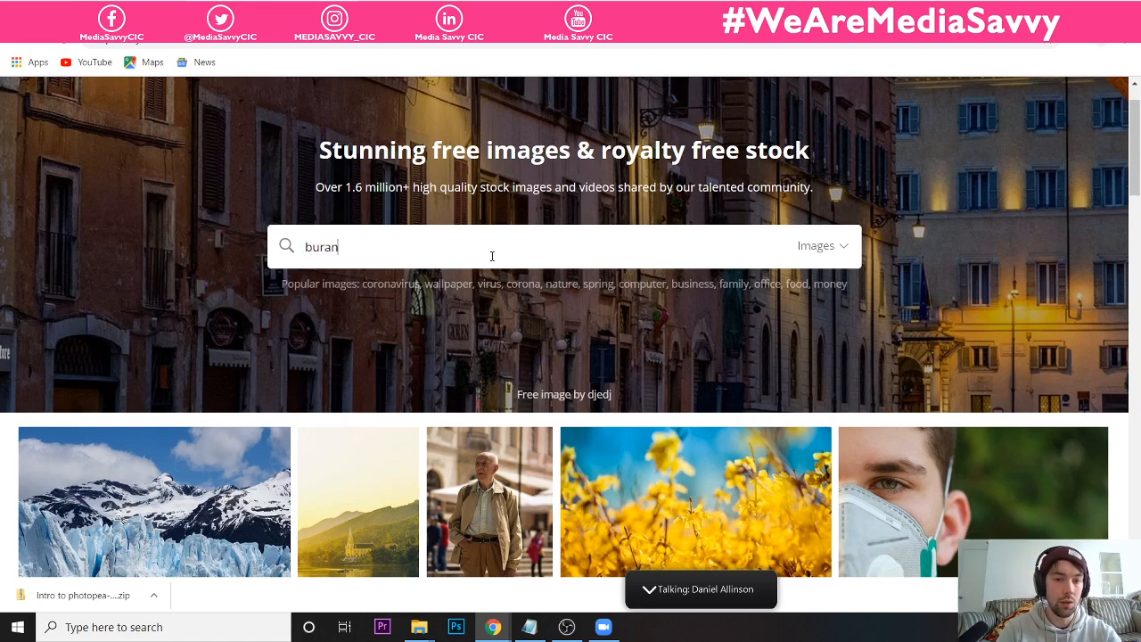
type("o")
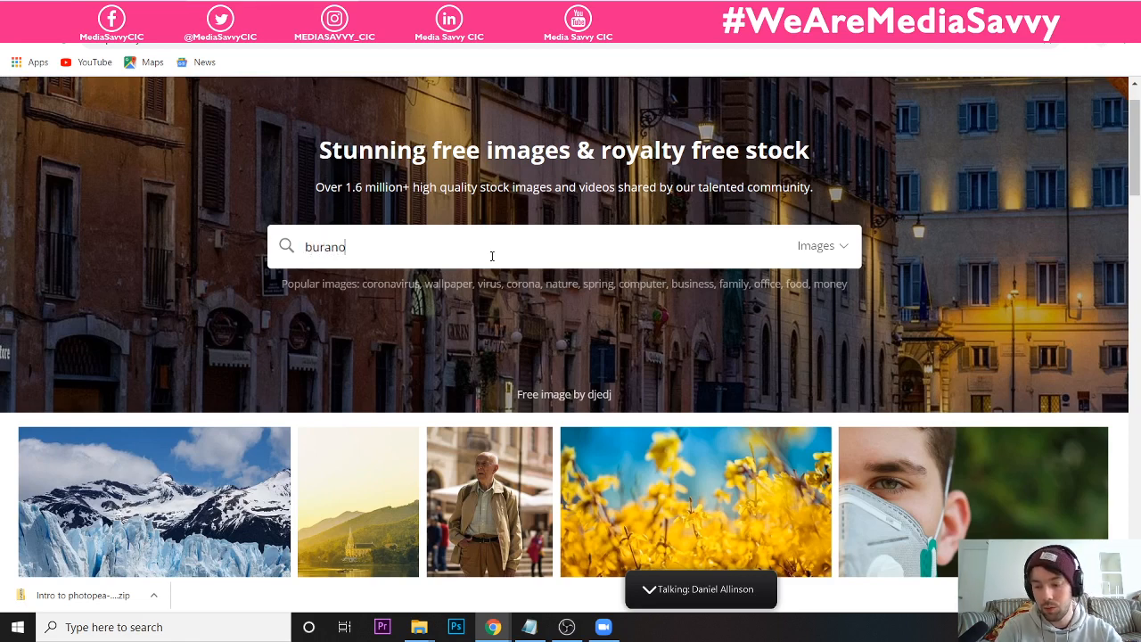
key("Return")
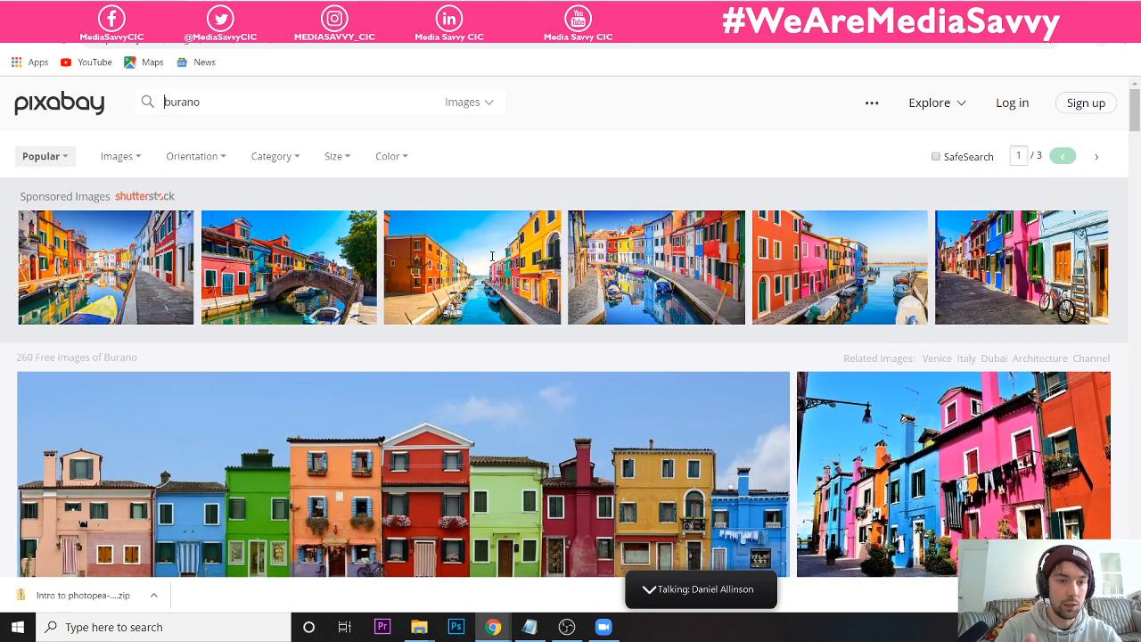
- Browse the free Burano image results, comparing the colourful house and canal photos
scroll(531, 405, "down", 2)
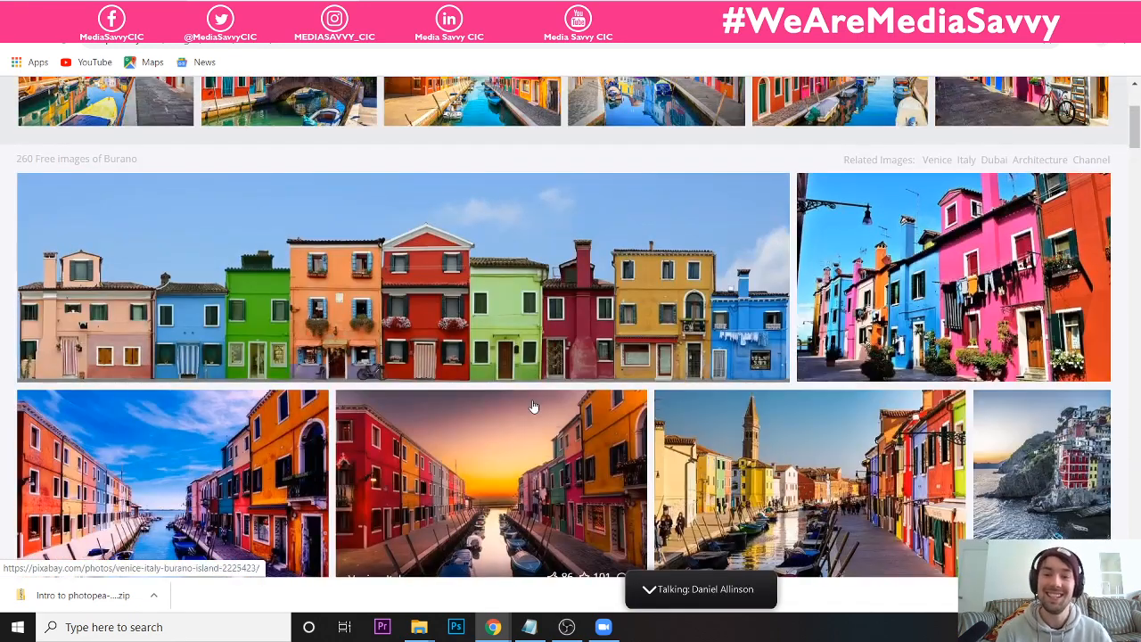
scroll(532, 407, "down", 1)
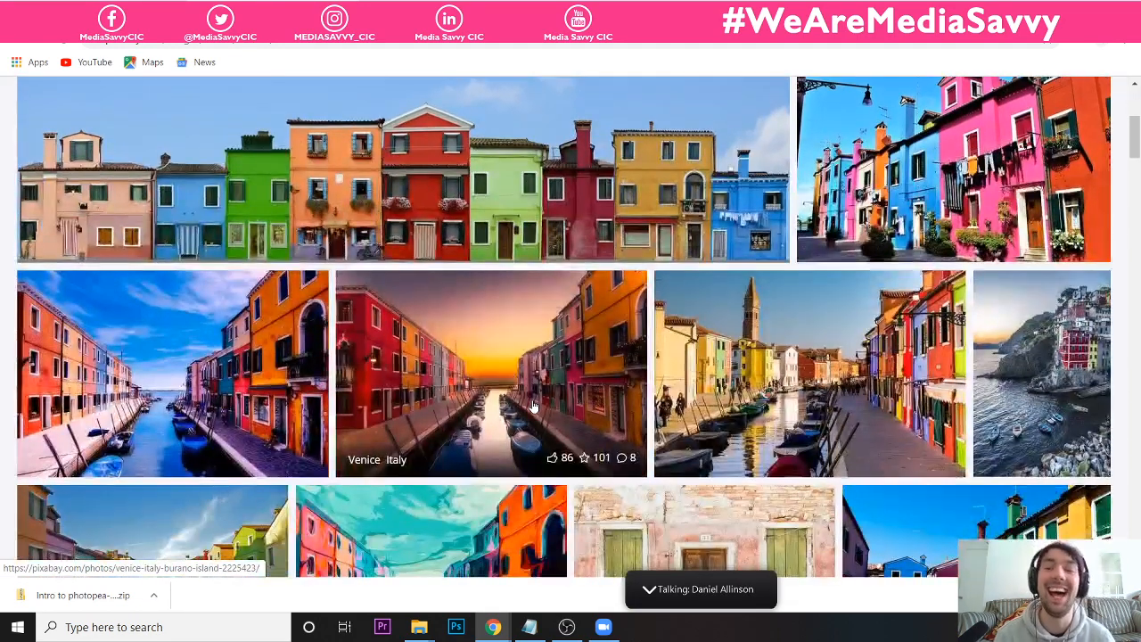
scroll(532, 406, "up", 1)
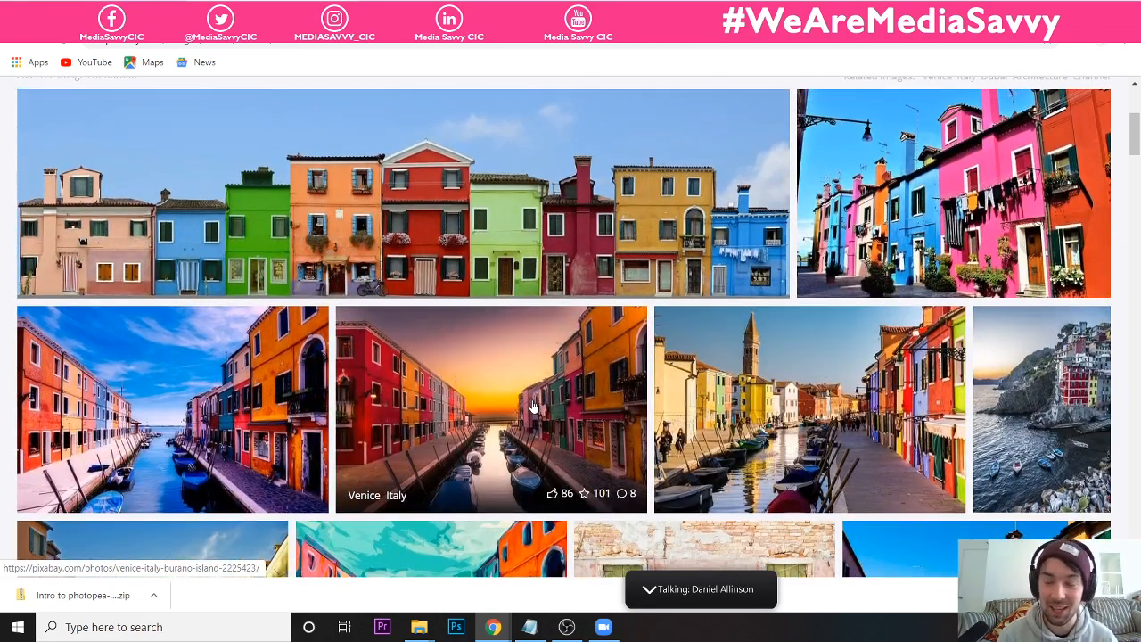
scroll(533, 406, "down", 1)
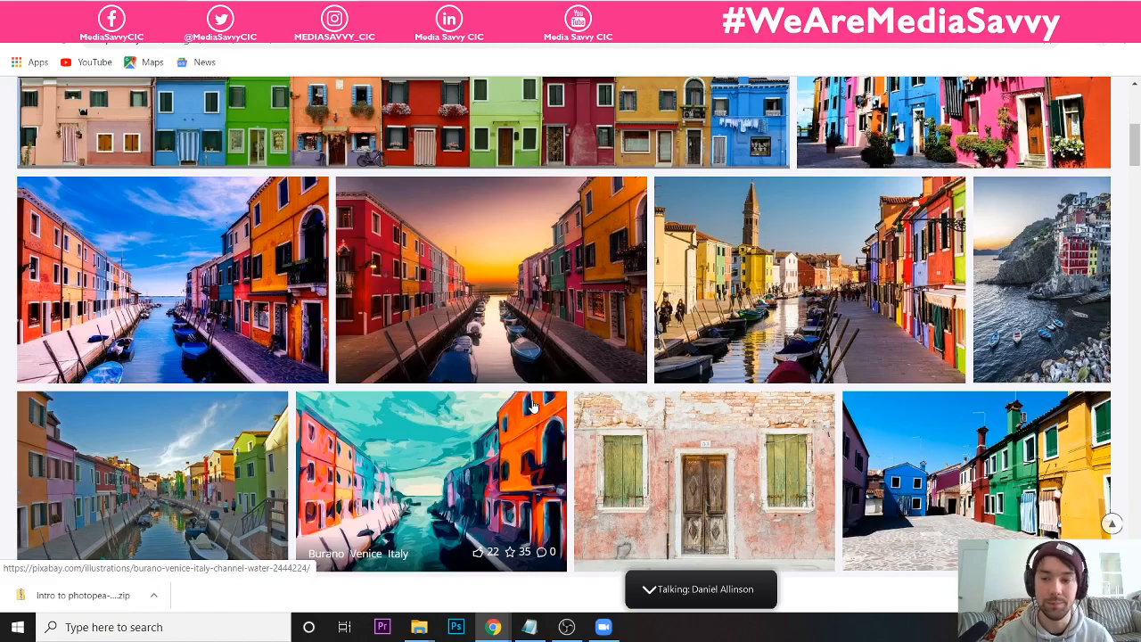
scroll(630, 267, "up", 1)
scroll(630, 267, "up", 1)
scroll(738, 294, "down", 3)
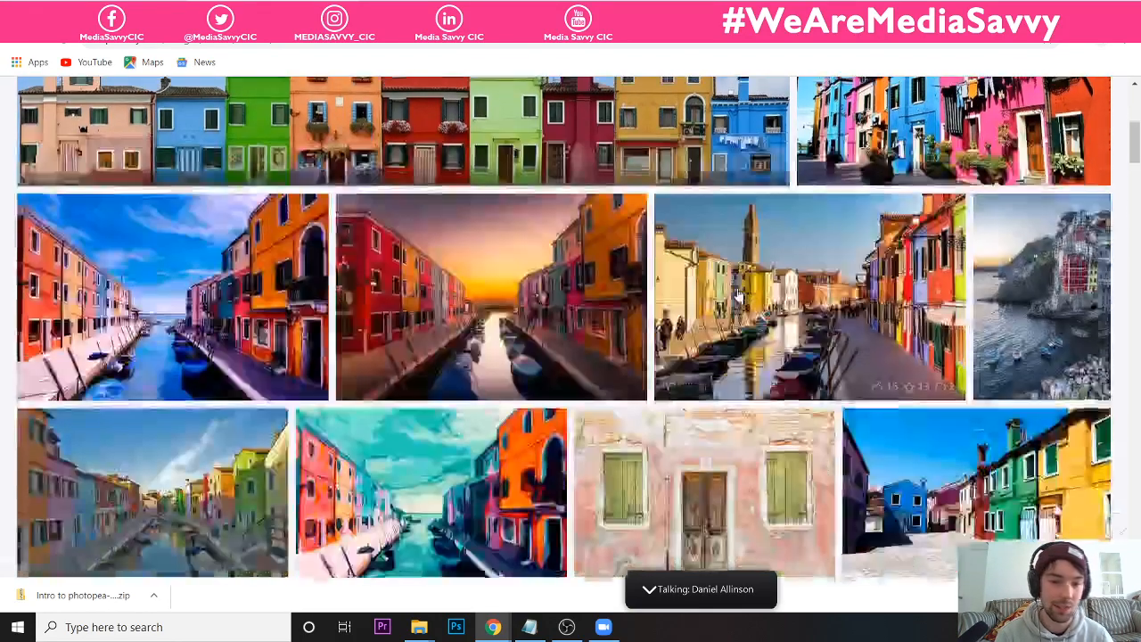
scroll(738, 295, "down", 2)
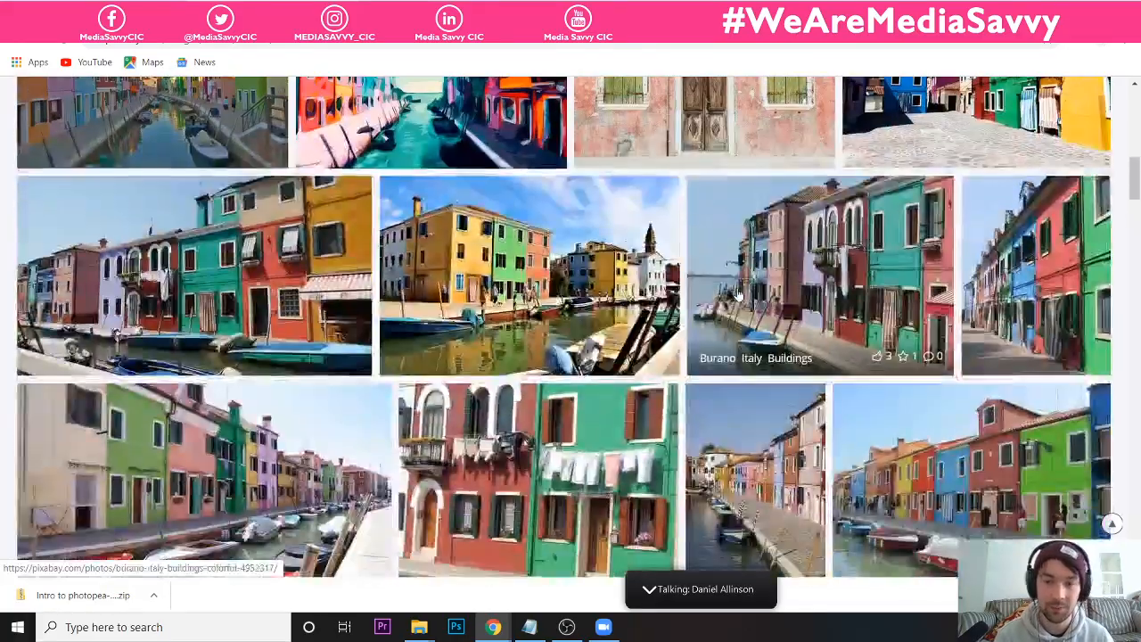
scroll(739, 294, "down", 1)
scroll(738, 295, "down", 1)
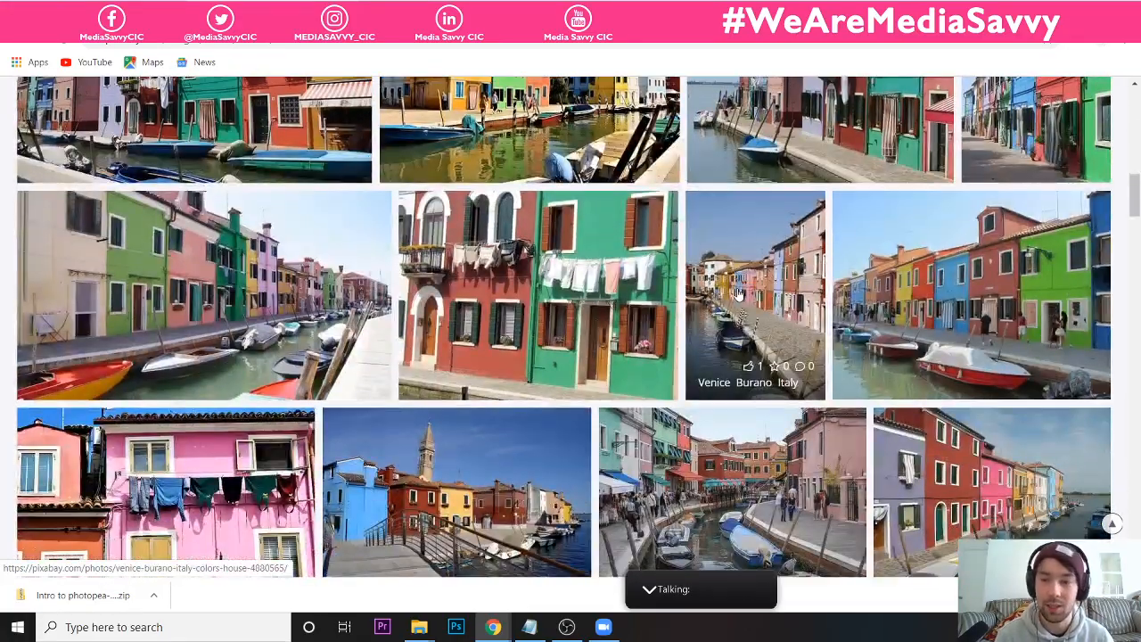
scroll(738, 299, "up", 2)
scroll(738, 301, "up", 4)
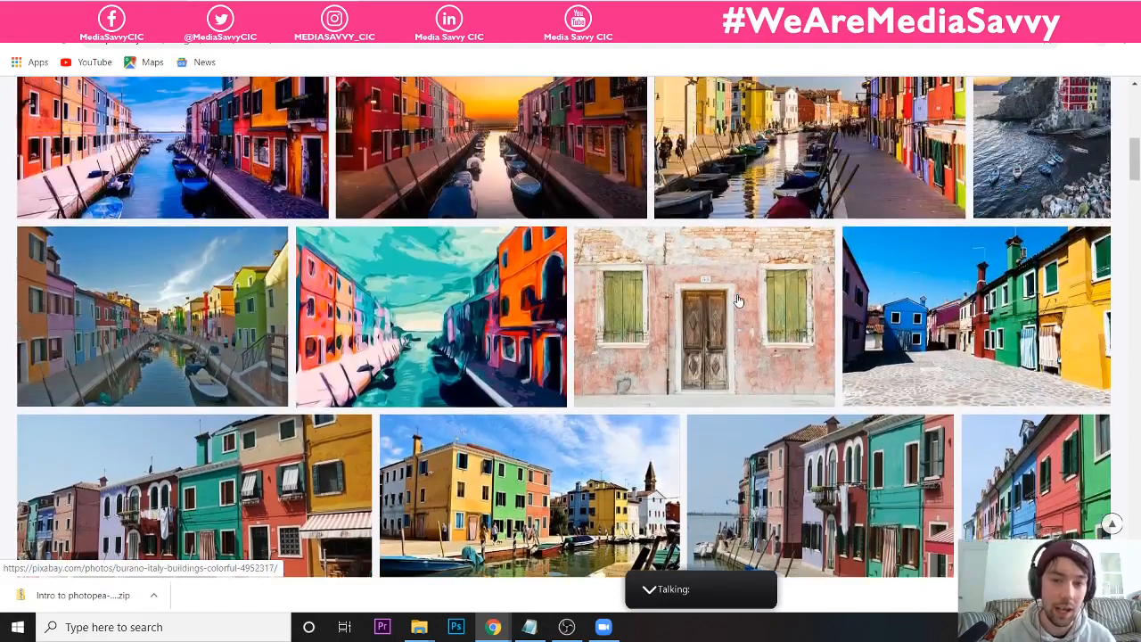
scroll(738, 301, "up", 3)
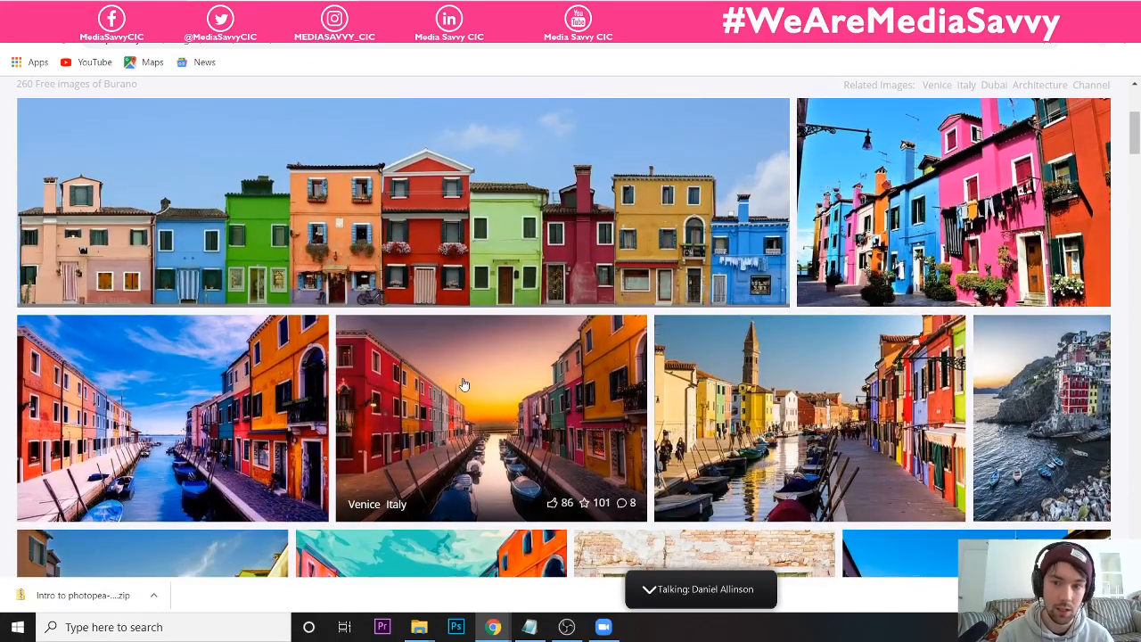
scroll(493, 375, "down", 2)
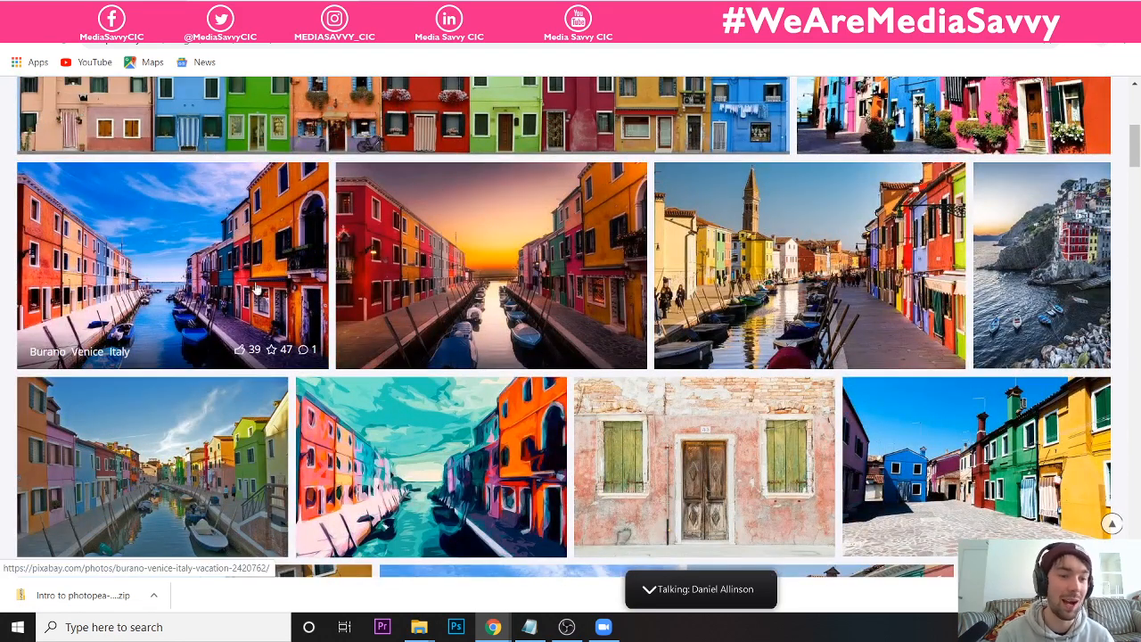
scroll(636, 239, "up", 1)
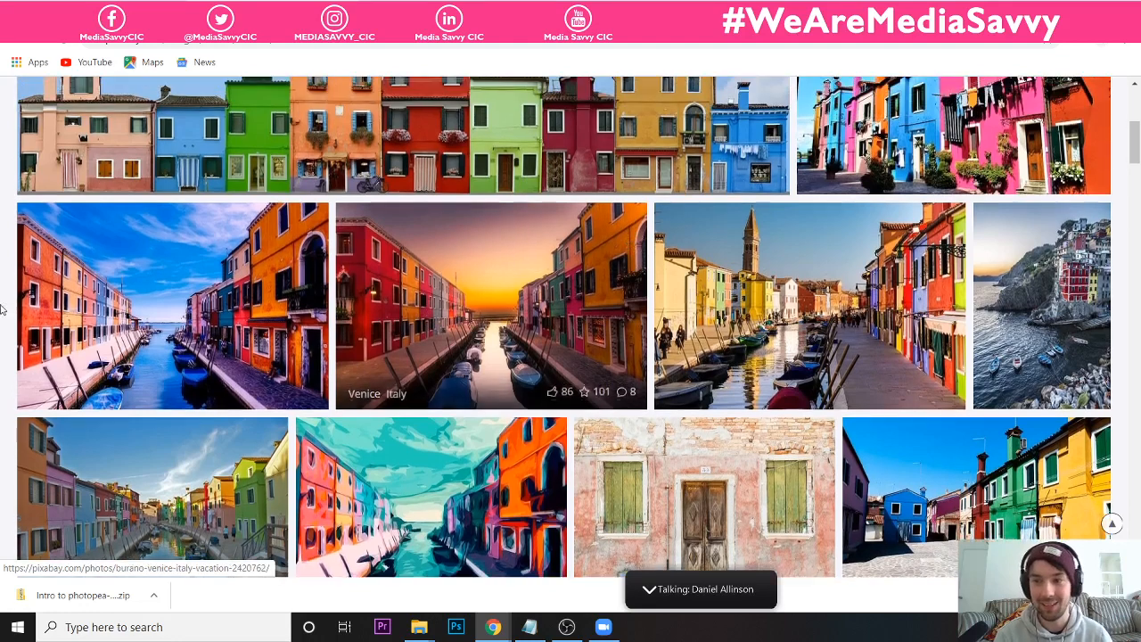
- Open the Burano canal photo with the bright blue sky and orange houses and look over its page
left_click(90, 265)
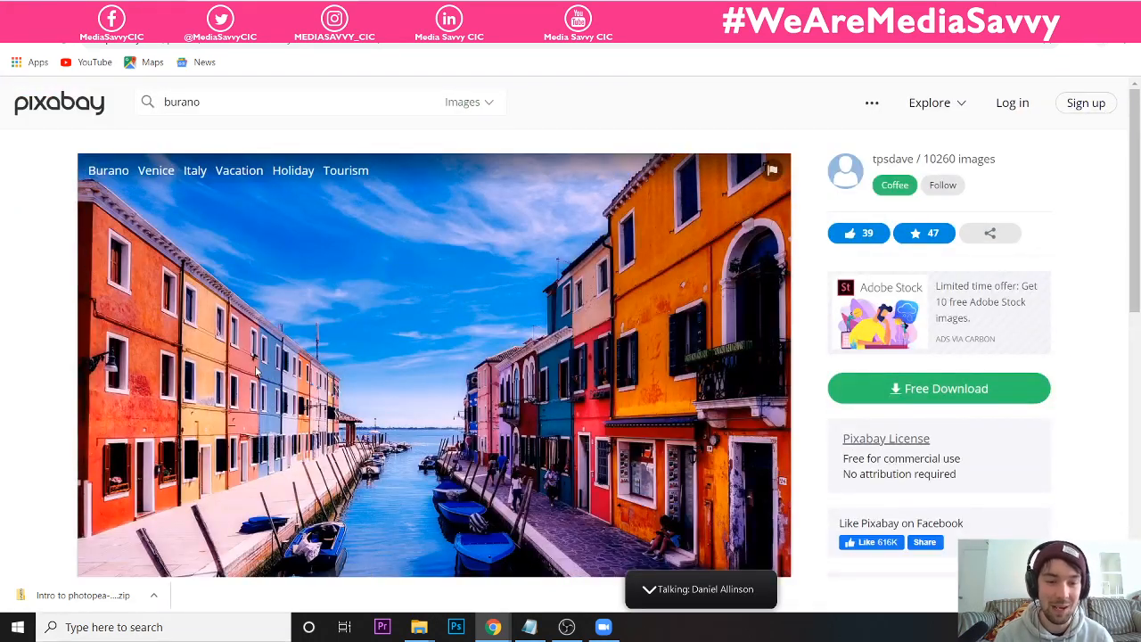
scroll(256, 371, "down", 2)
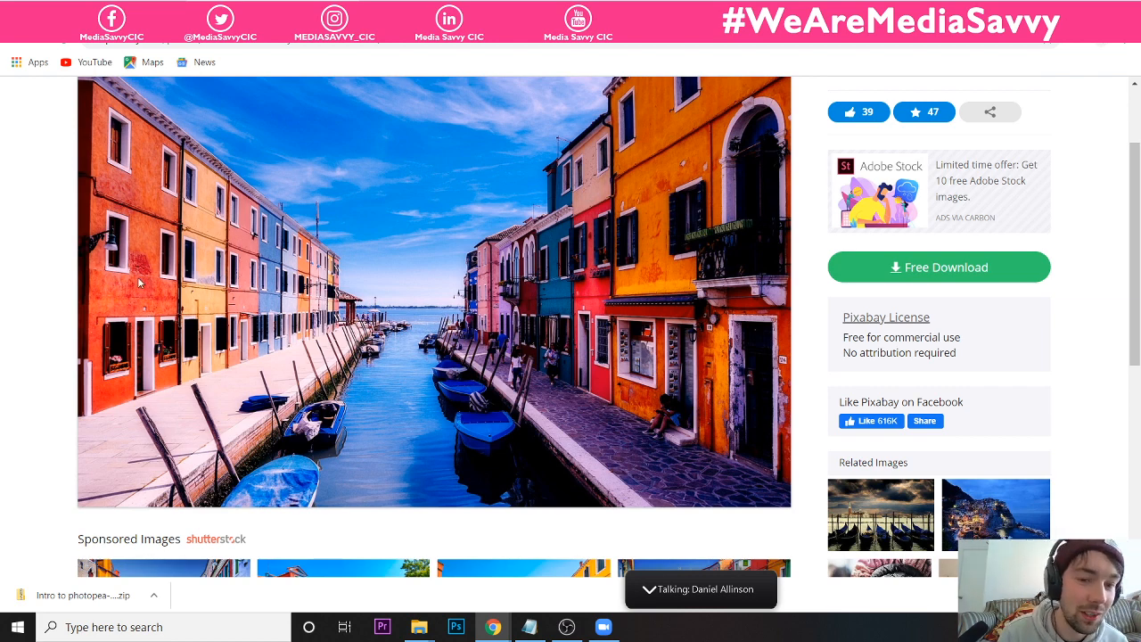
scroll(104, 286, "up", 1)
scroll(103, 286, "up", 1)
scroll(106, 296, "down", 2)
scroll(108, 306, "up", 1)
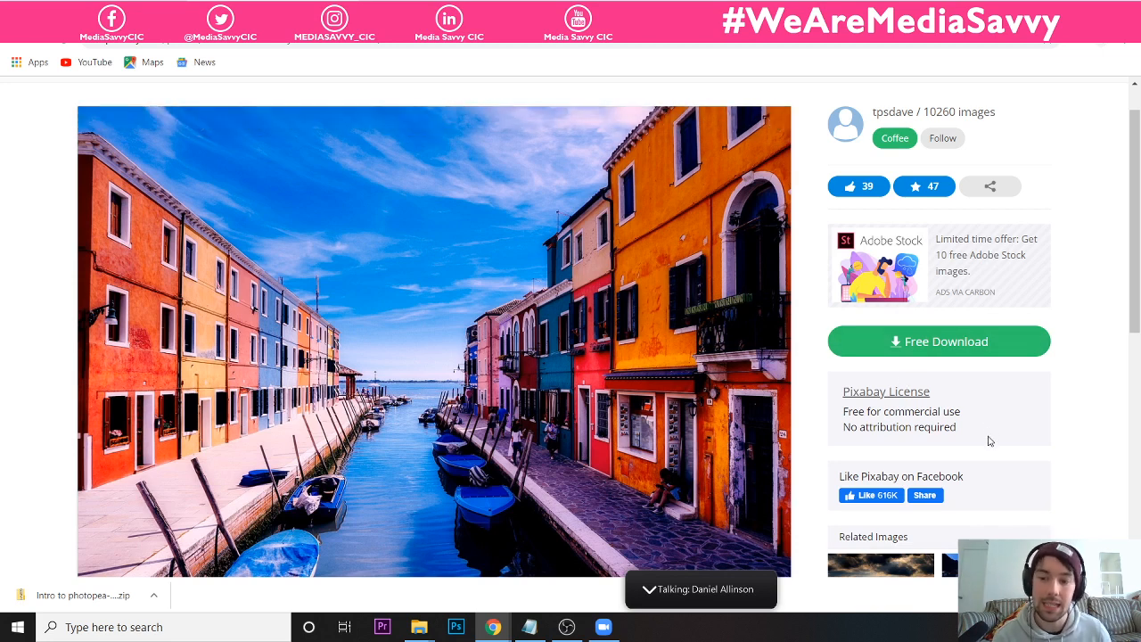
- Highlight the licence terms about commercial use and attribution on the Burano photo's page
left_click_drag(987, 441, 861, 410)
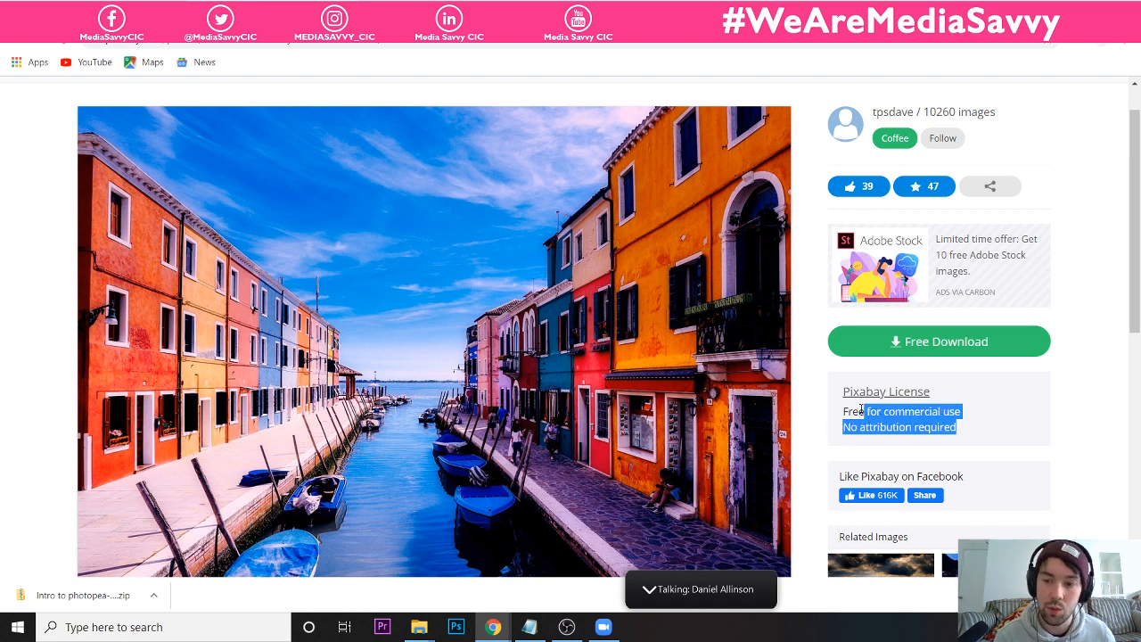
left_click(960, 427)
left_click_drag(975, 428, 852, 413)
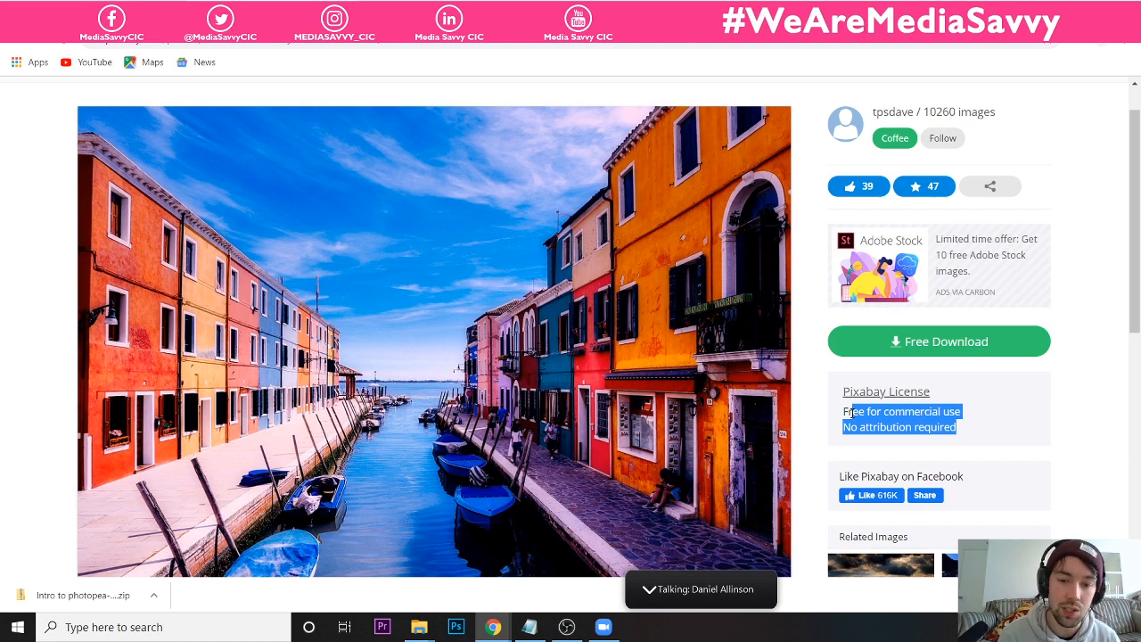
- Look through the rest of the Burano photo's page, including the sponsored and related images
scroll(339, 401, "up", 1)
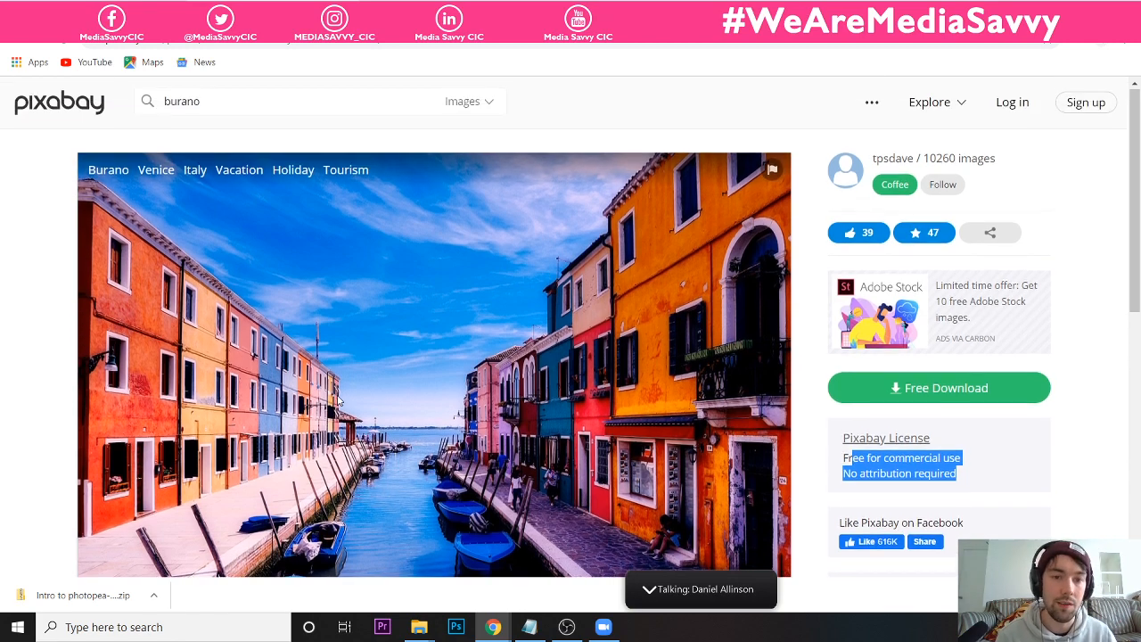
scroll(339, 401, "down", 2)
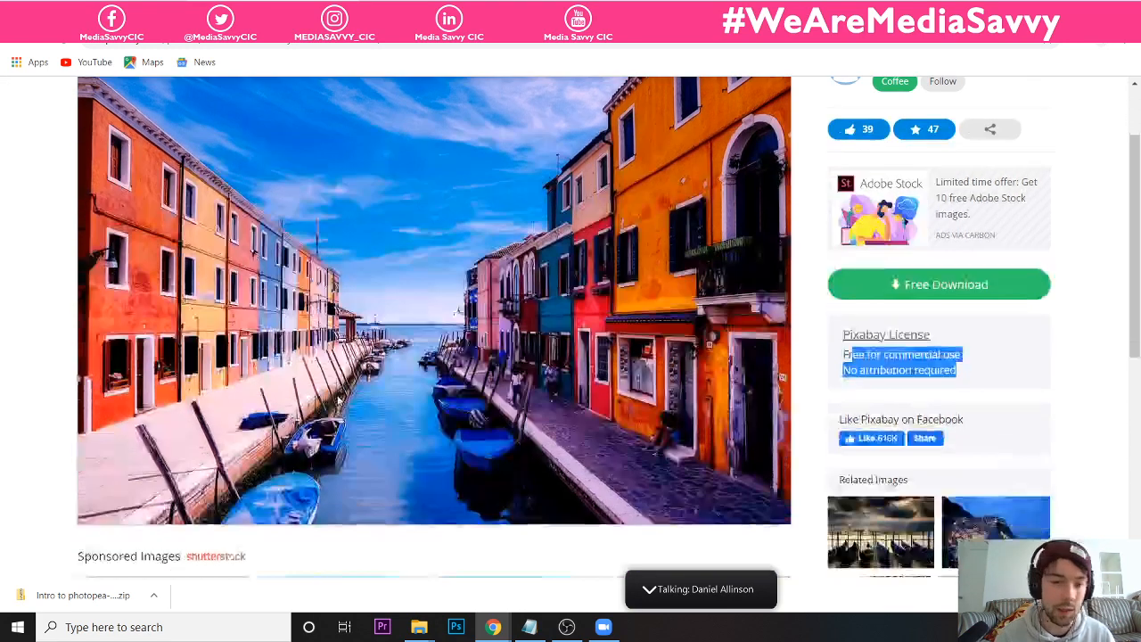
scroll(338, 400, "down", 2)
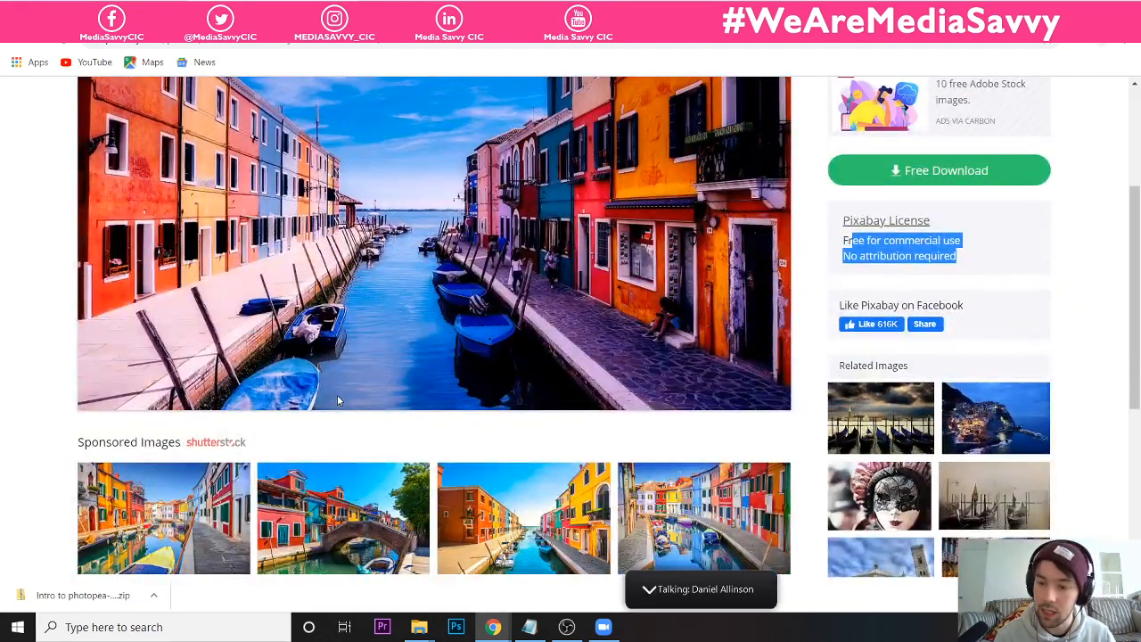
scroll(337, 400, "down", 2)
scroll(337, 401, "down", 2)
scroll(337, 400, "up", 6)
scroll(338, 401, "up", 2)
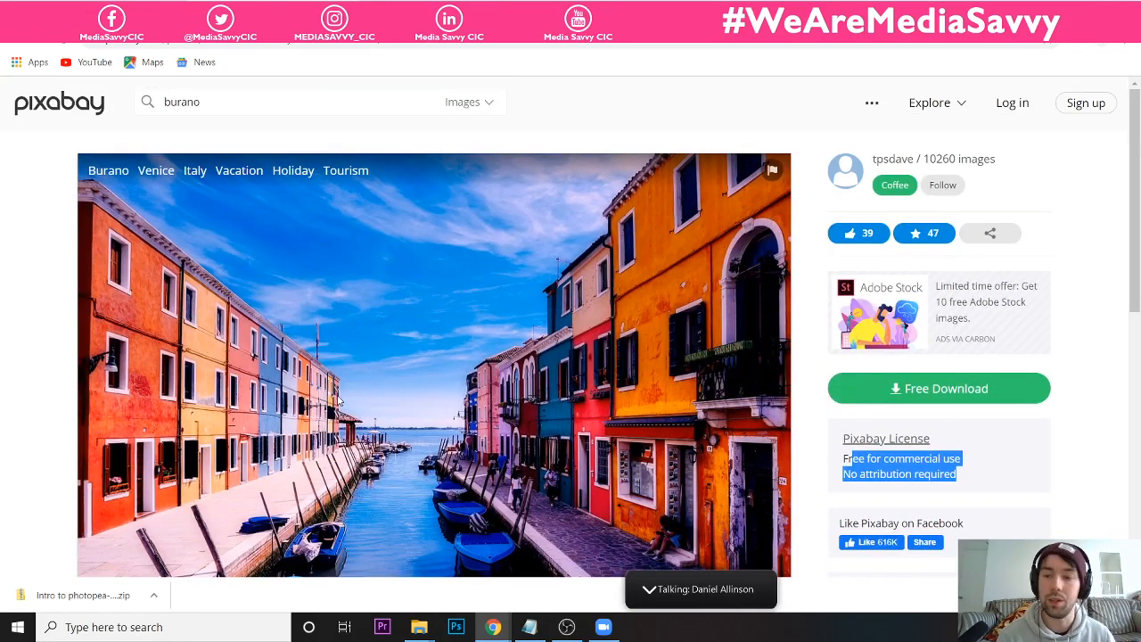
- Return to the Pixabay home page, open the featured seagull photo and examine the image and its licence details
left_click(44, 118)
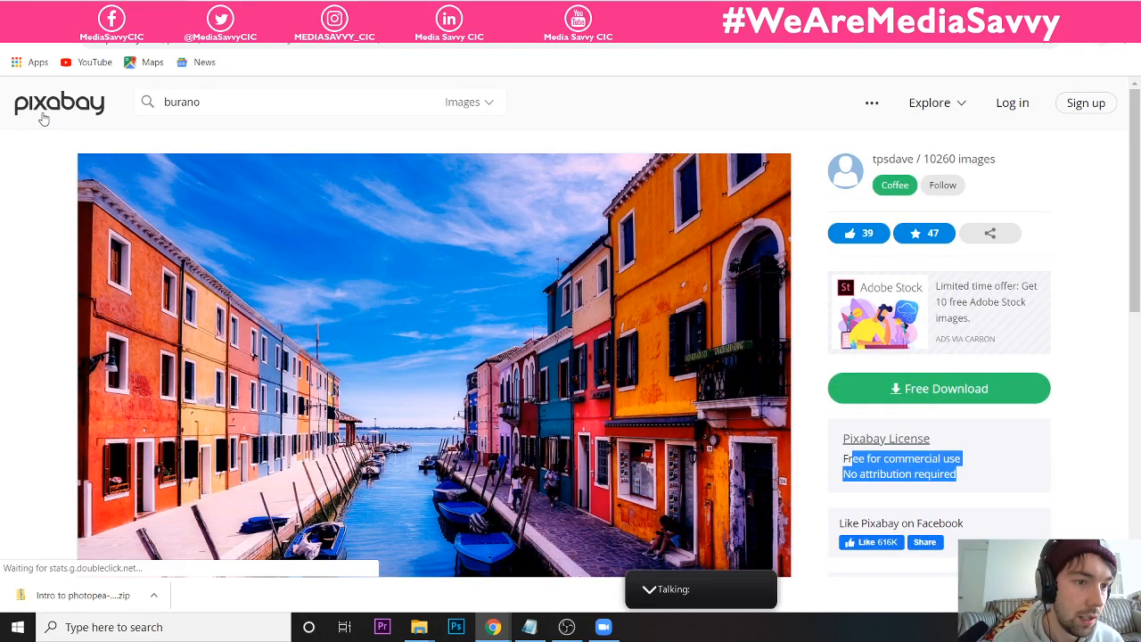
scroll(190, 255, "down", 4)
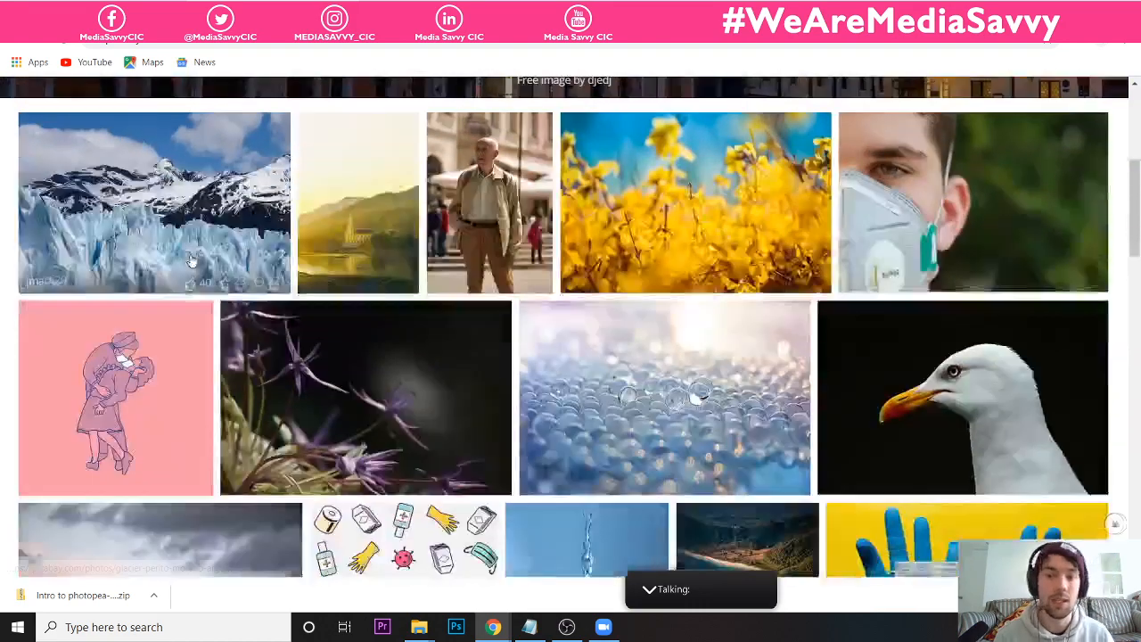
scroll(692, 372, "down", 1)
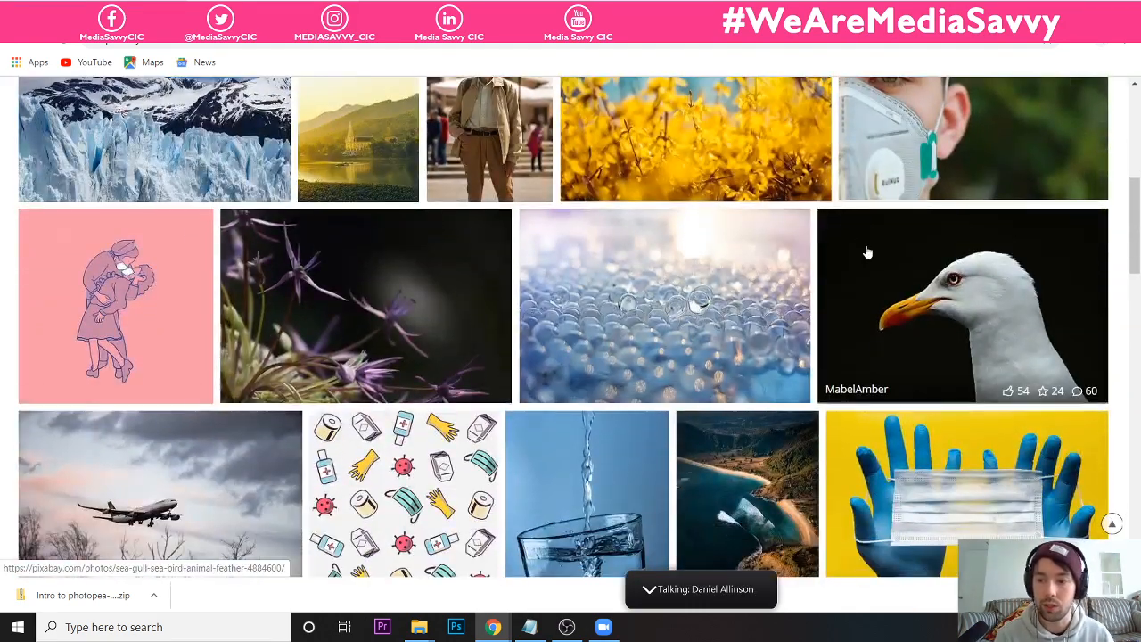
left_click(867, 253)
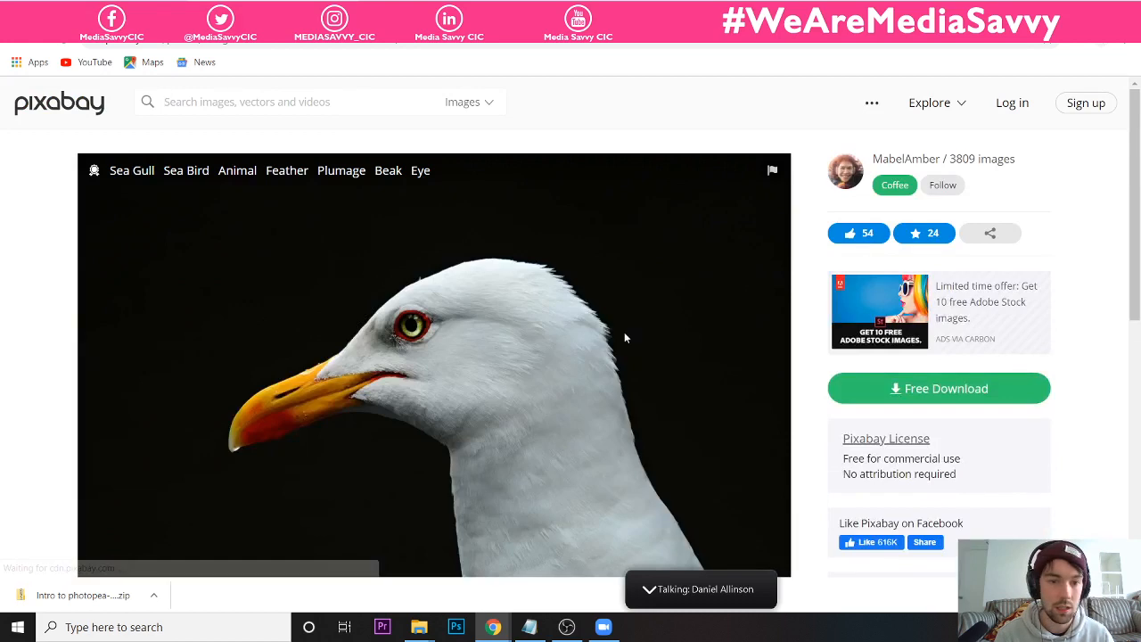
scroll(624, 334, "down", 1)
scroll(537, 346, "down", 2)
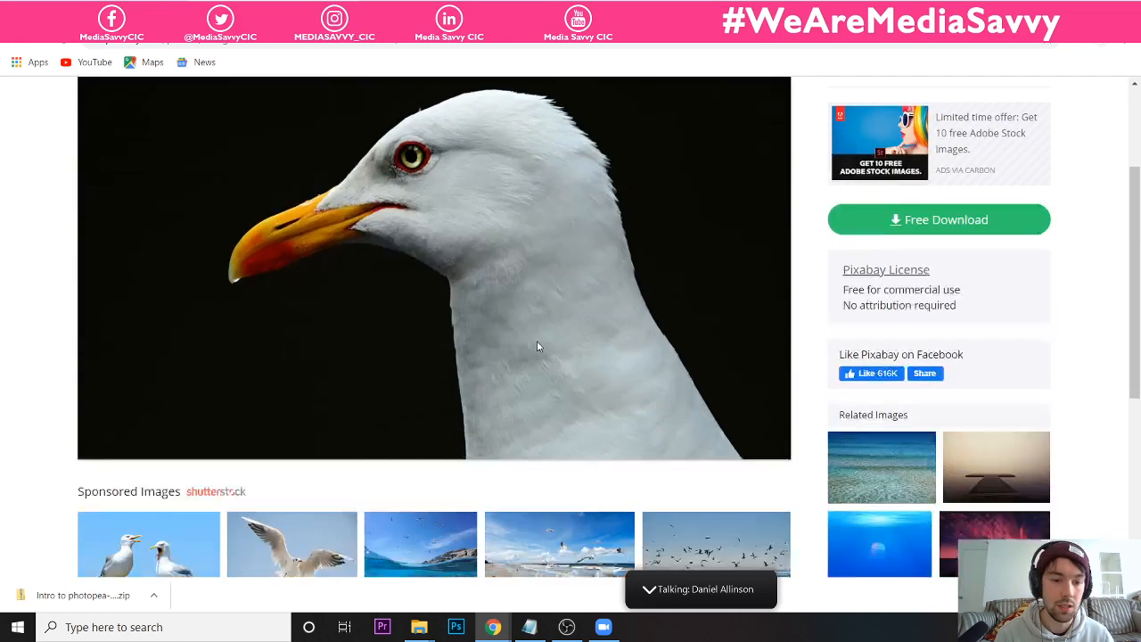
scroll(538, 346, "up", 2)
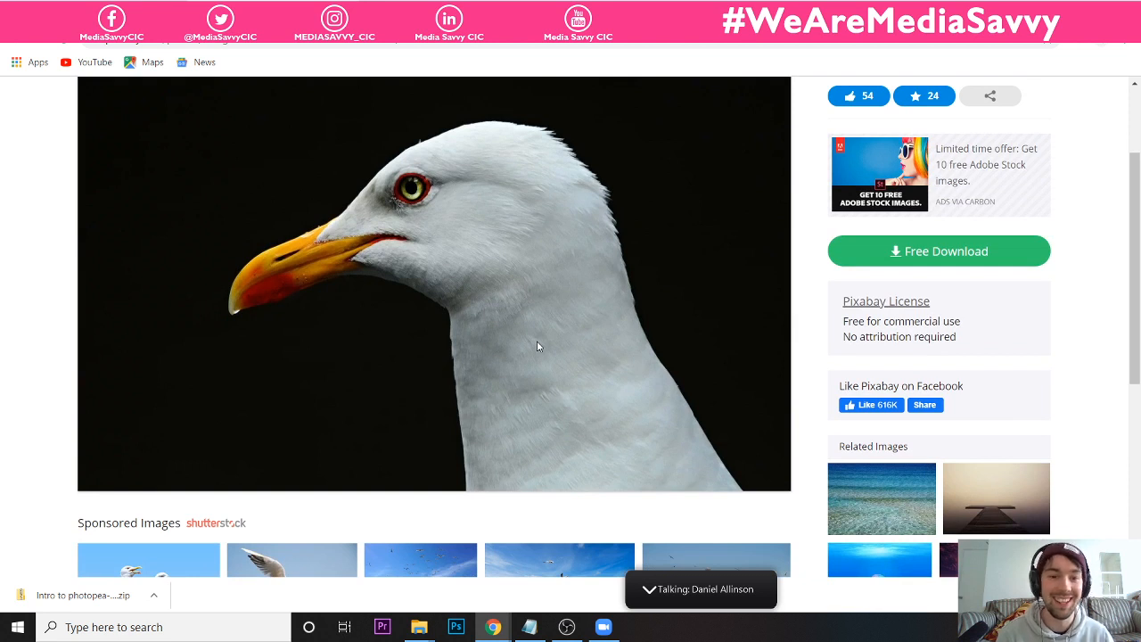
scroll(537, 348, "up", 1)
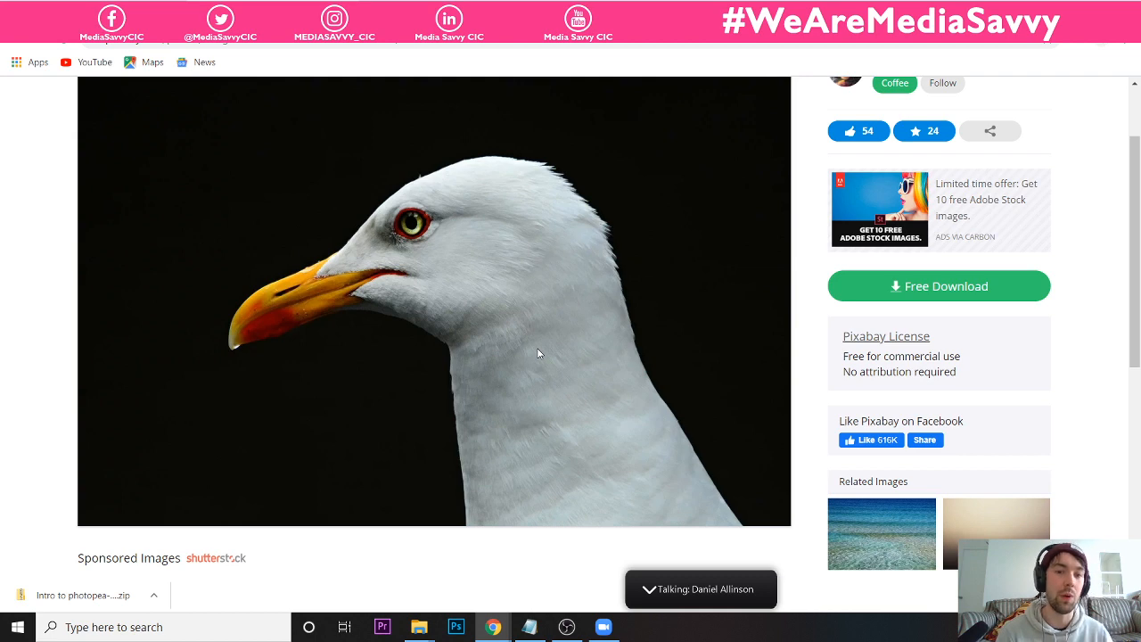
scroll(303, 352, "up", 1)
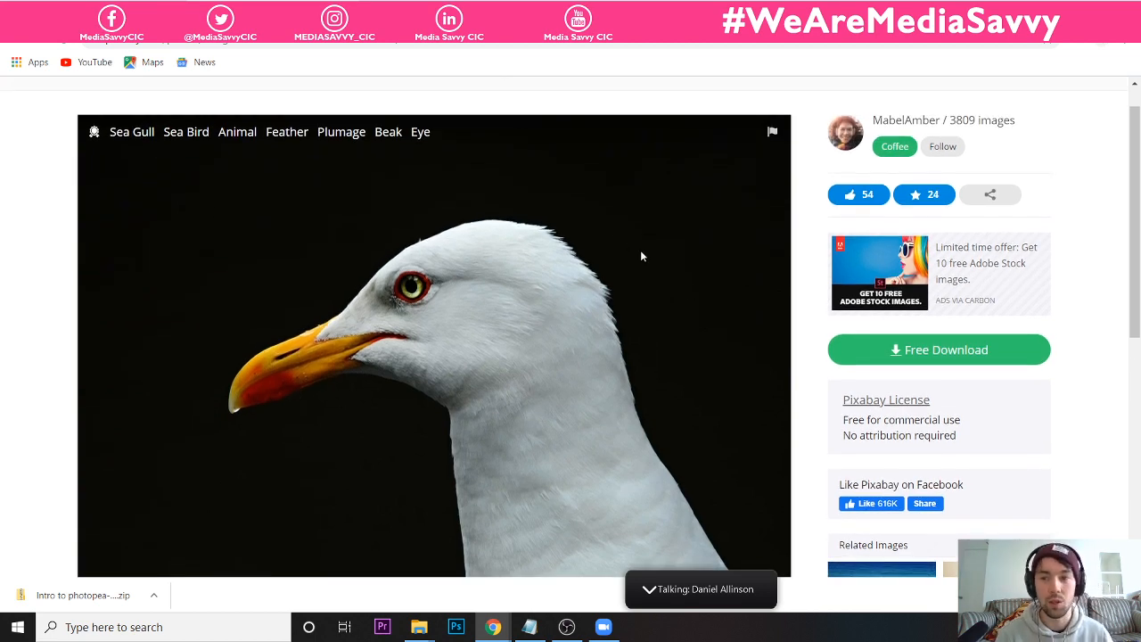
- Look through the seagull photo's page, including its tags, sponsored images and image details
scroll(680, 373, "down", 1)
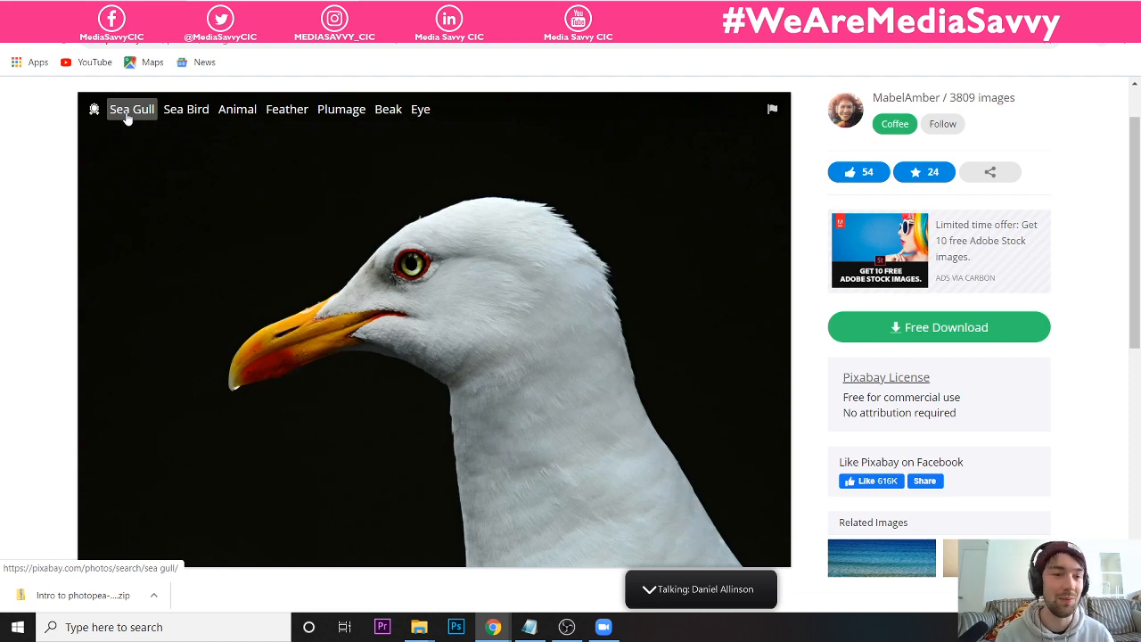
scroll(132, 161, "down", 3)
scroll(134, 166, "down", 2)
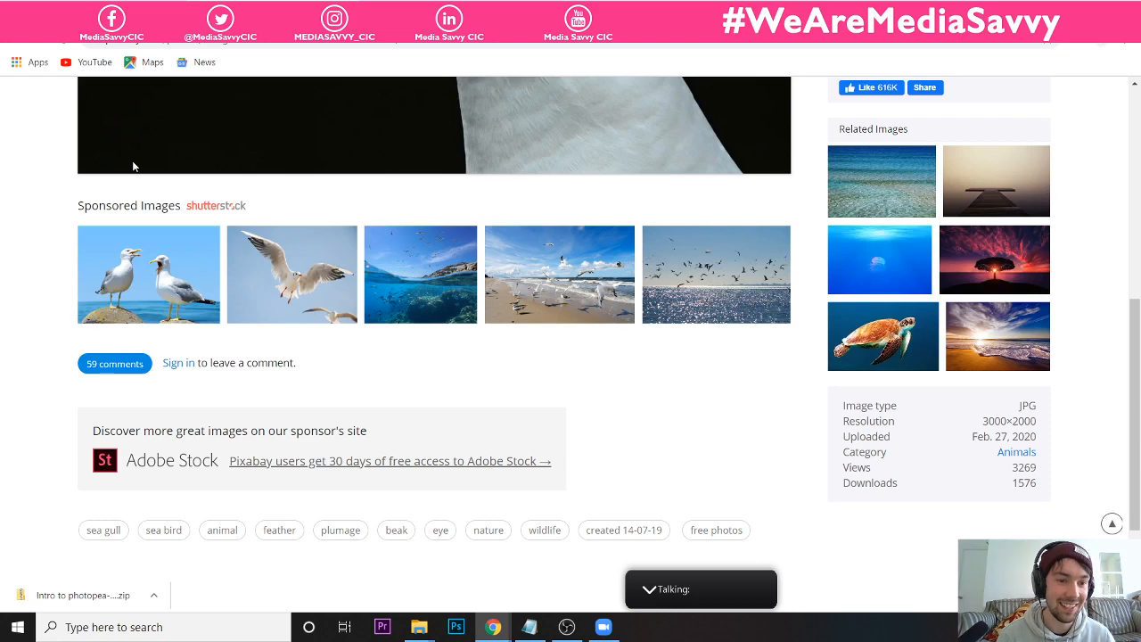
scroll(132, 166, "up", 5)
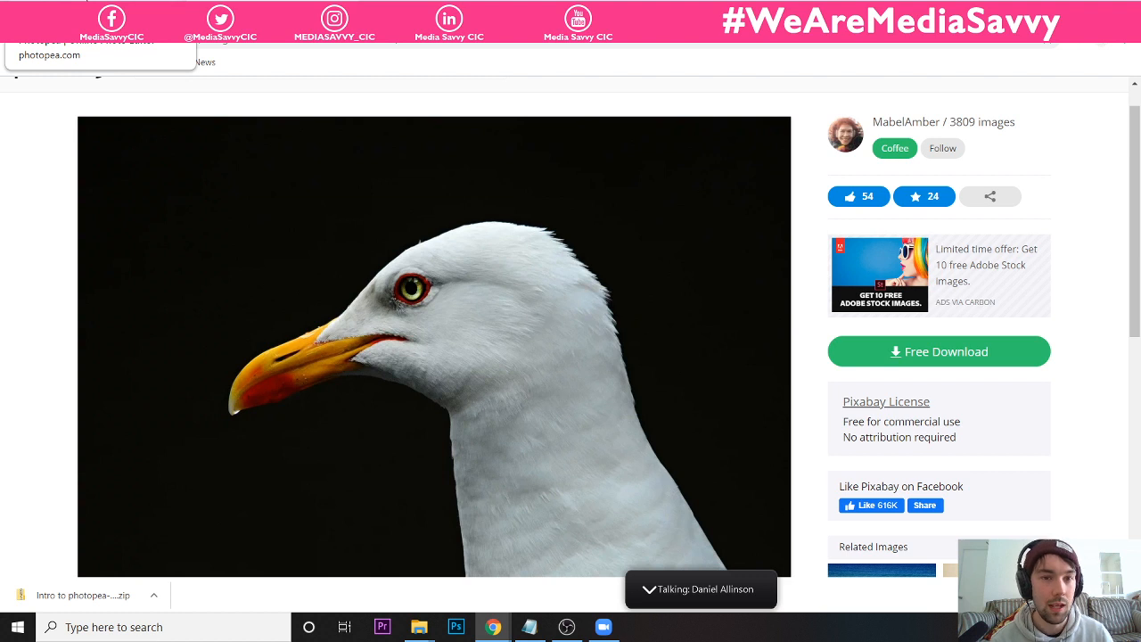
- Switch to Photopea and take a brief look at the new-project options without creating a project
left_click(87, 2)
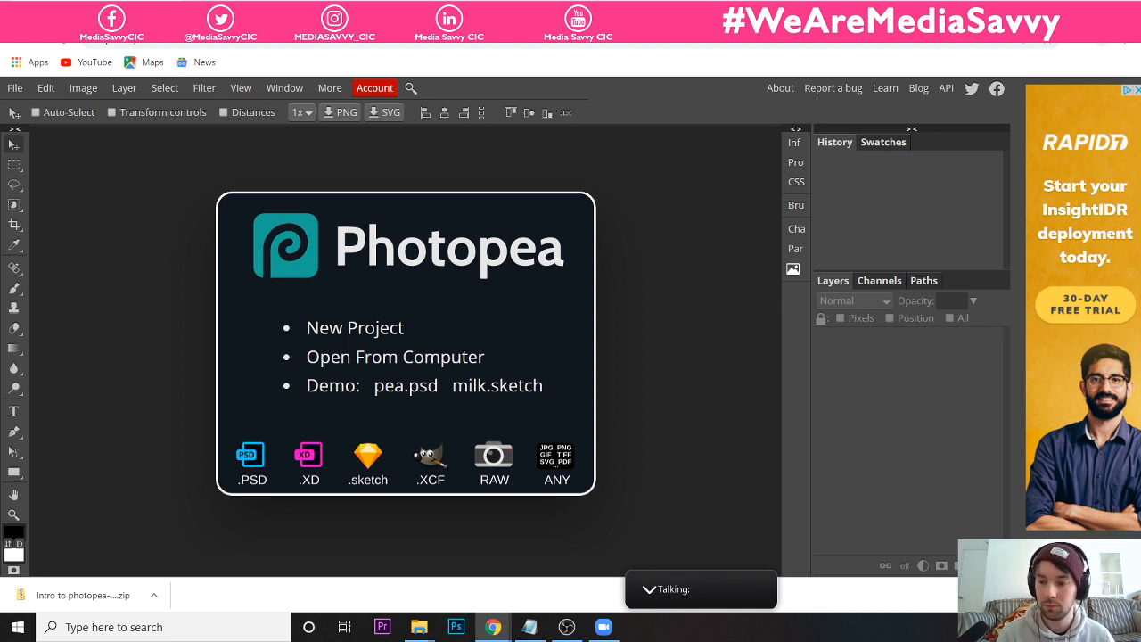
left_click(1125, 595)
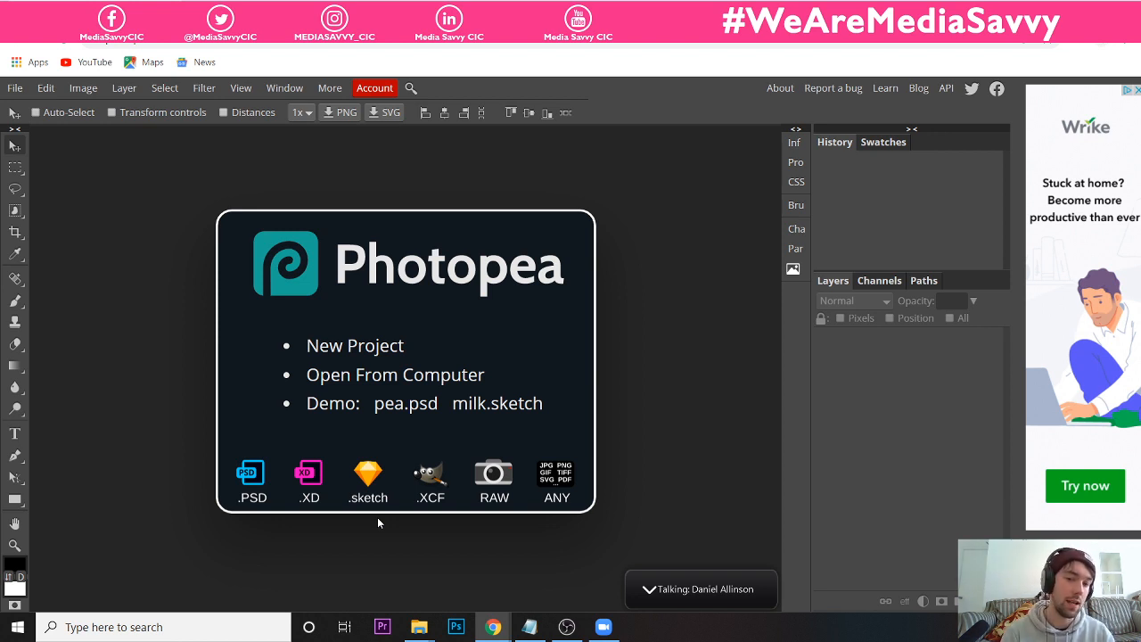
left_click(363, 352)
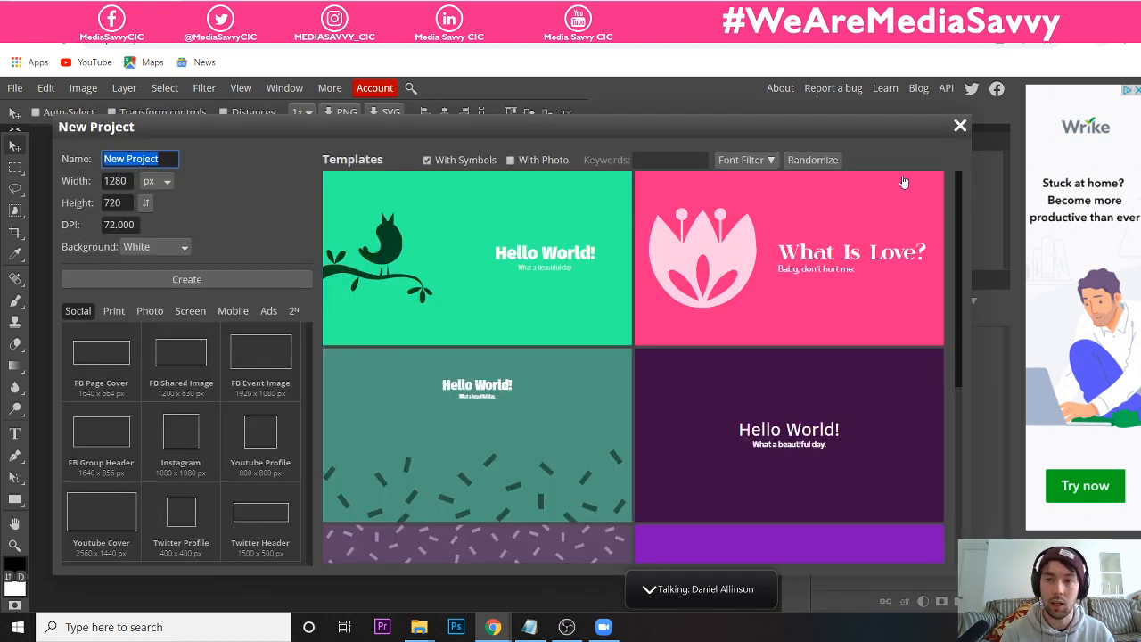
left_click(959, 126)
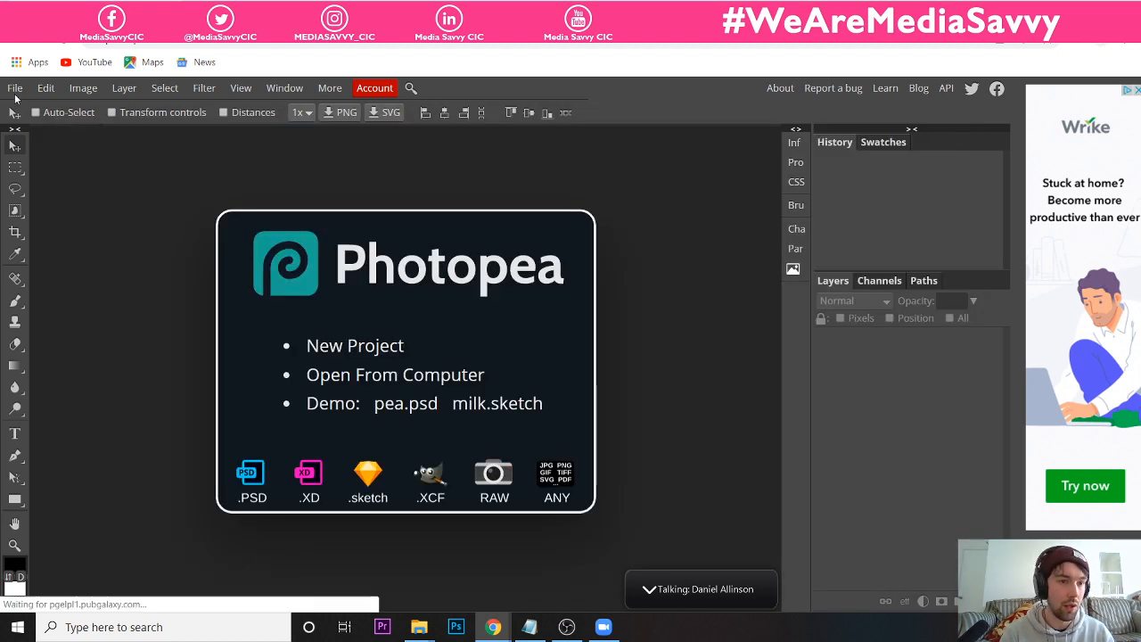
- Open the Background 3 Book image from the Starter Image Assets folder inside the extracted Intro to photopea download
left_click(14, 88)
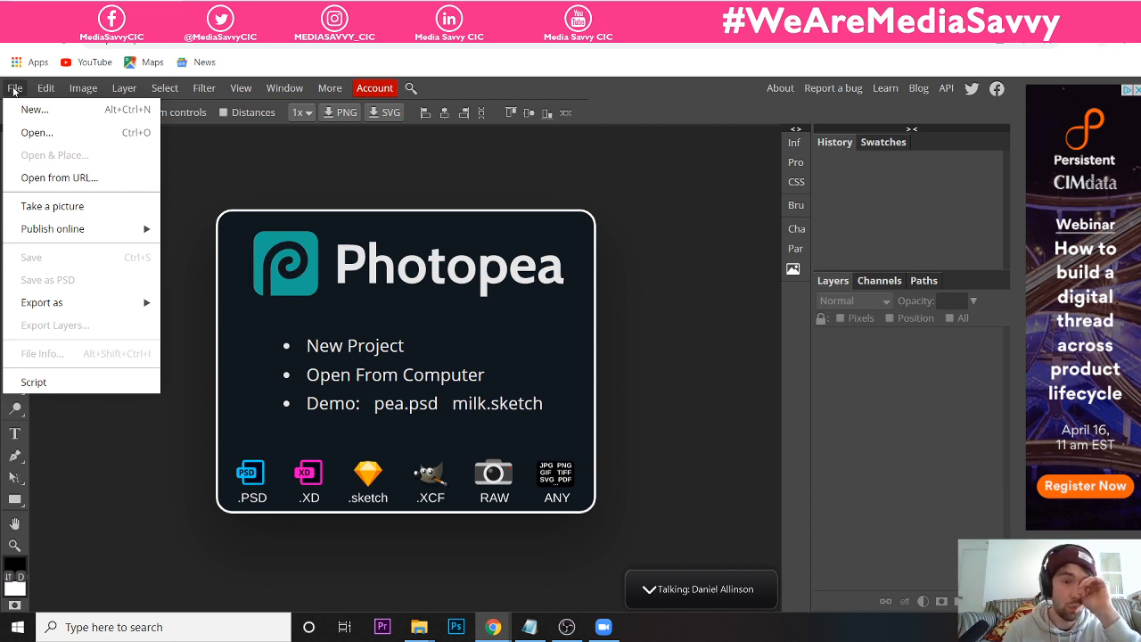
left_click(36, 132)
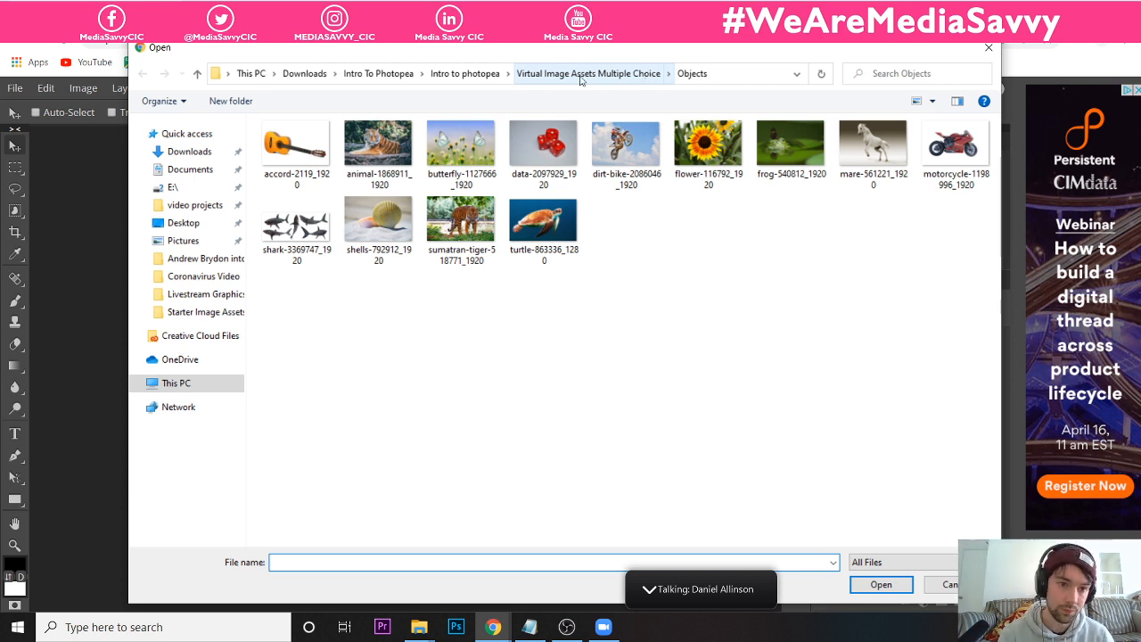
left_click(187, 152)
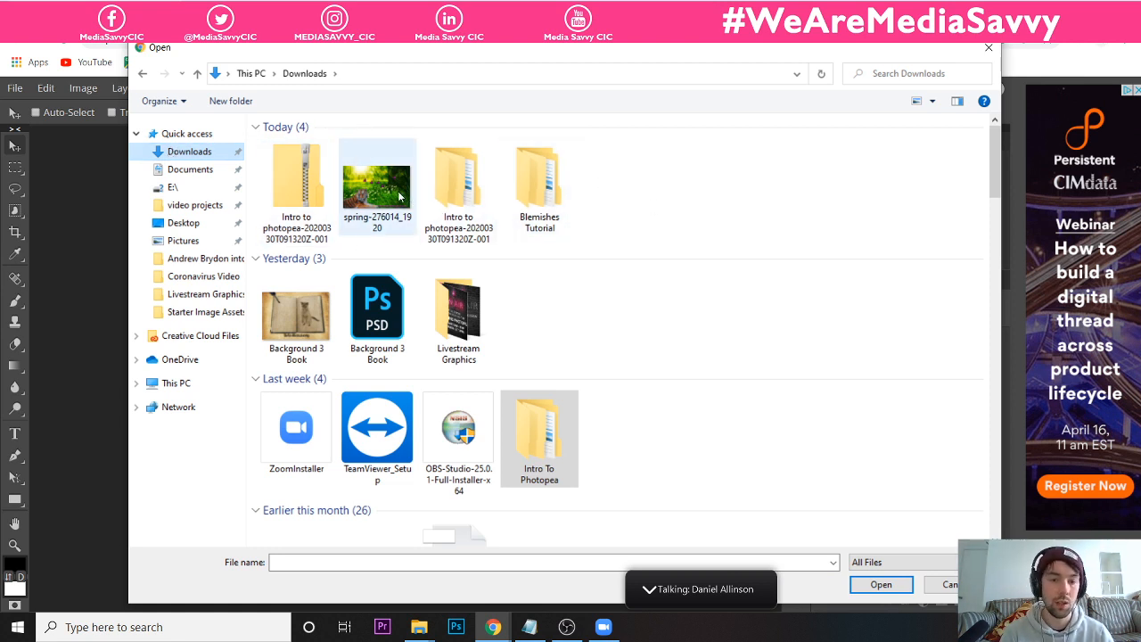
double_click(472, 206)
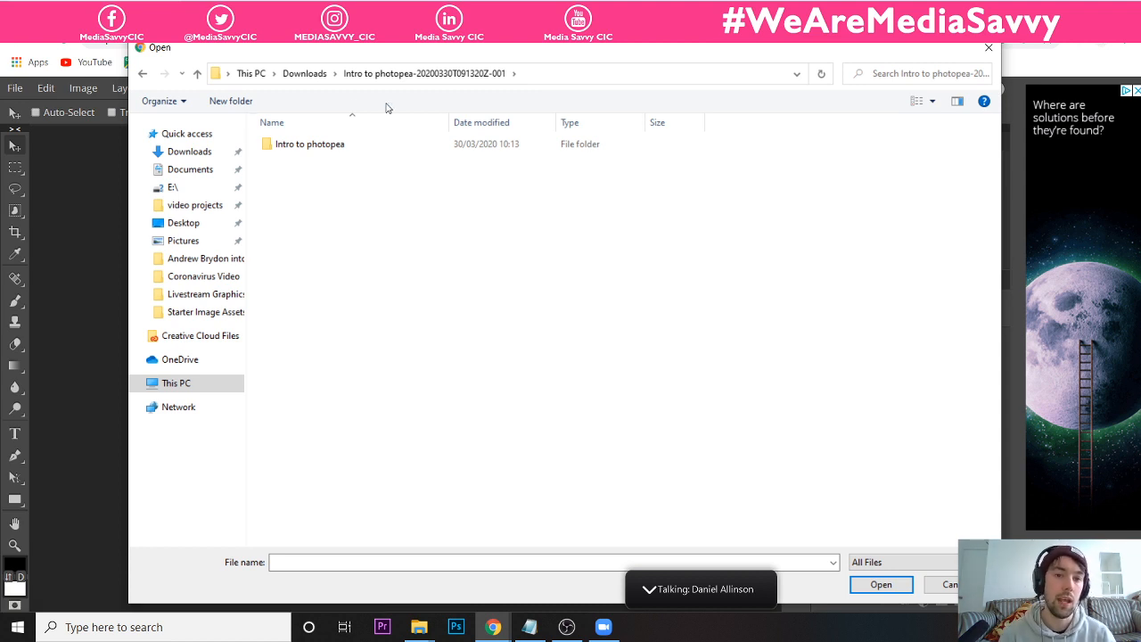
double_click(351, 144)
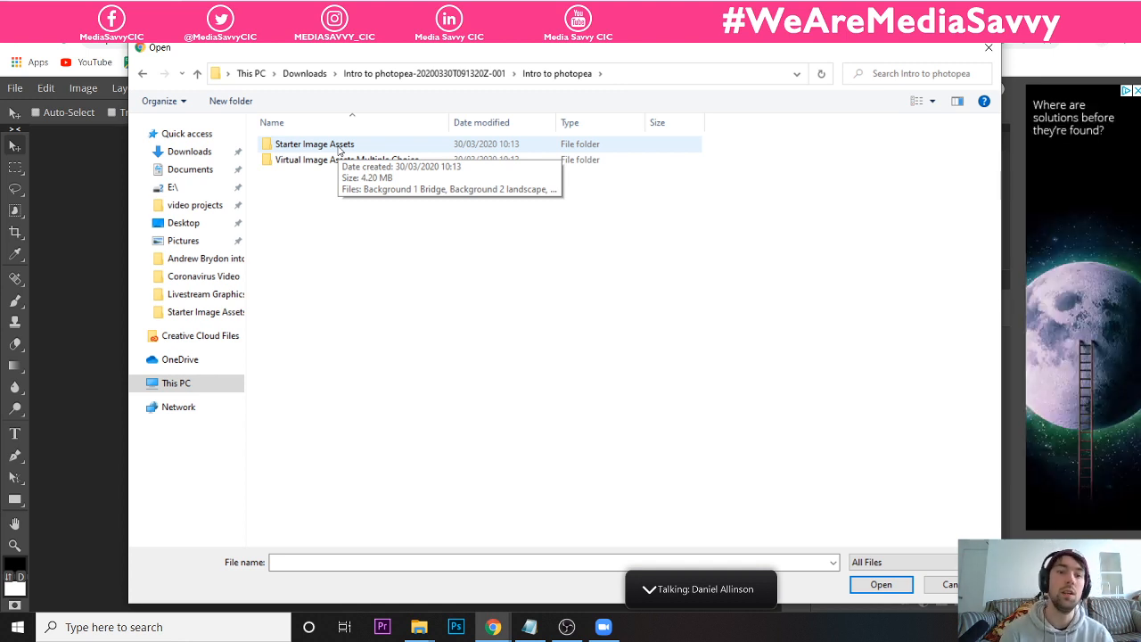
left_click(339, 150)
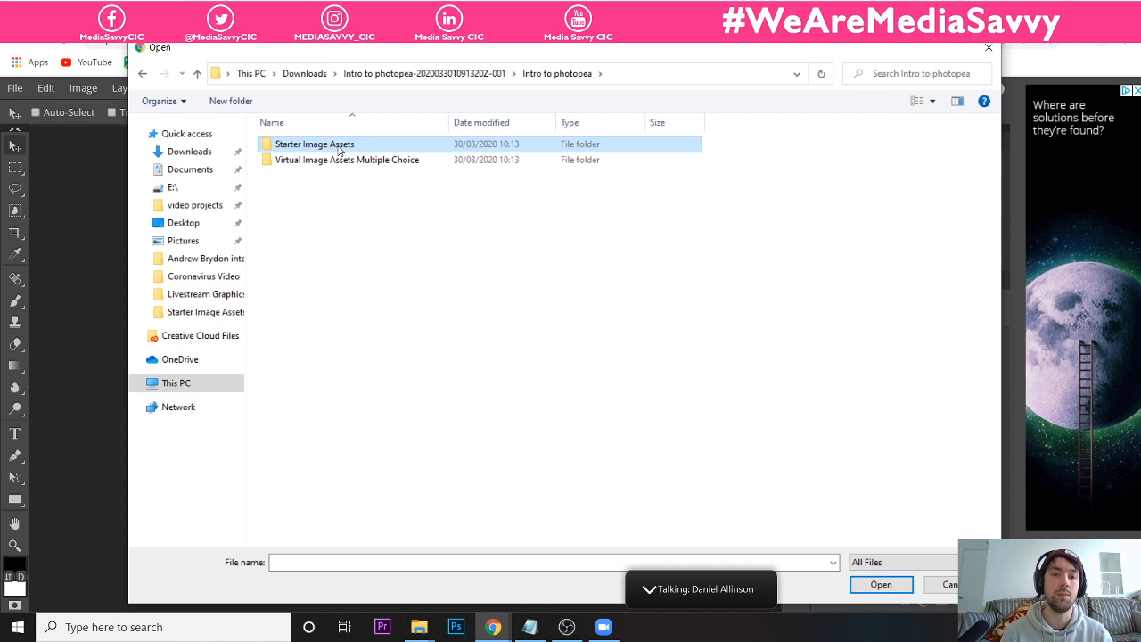
double_click(340, 150)
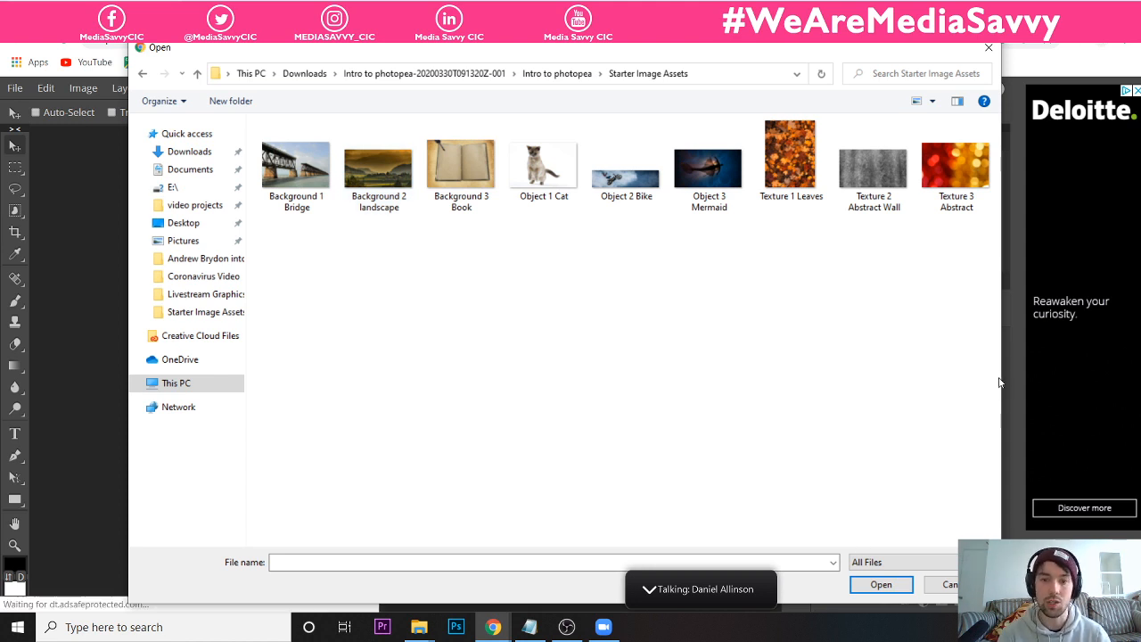
left_click(493, 212)
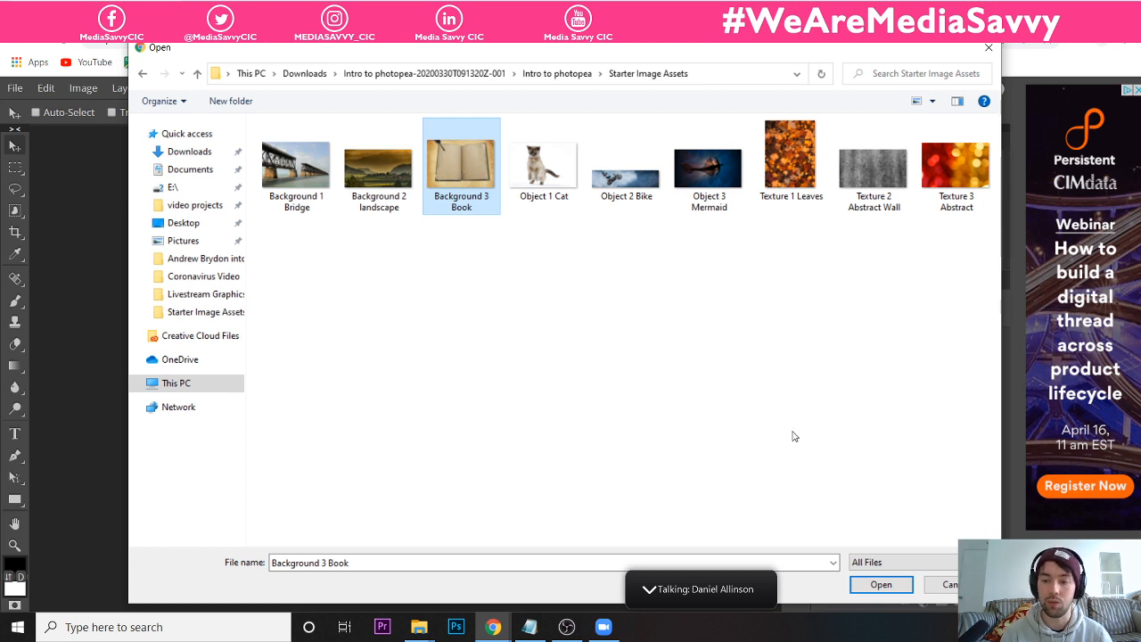
left_click(880, 585)
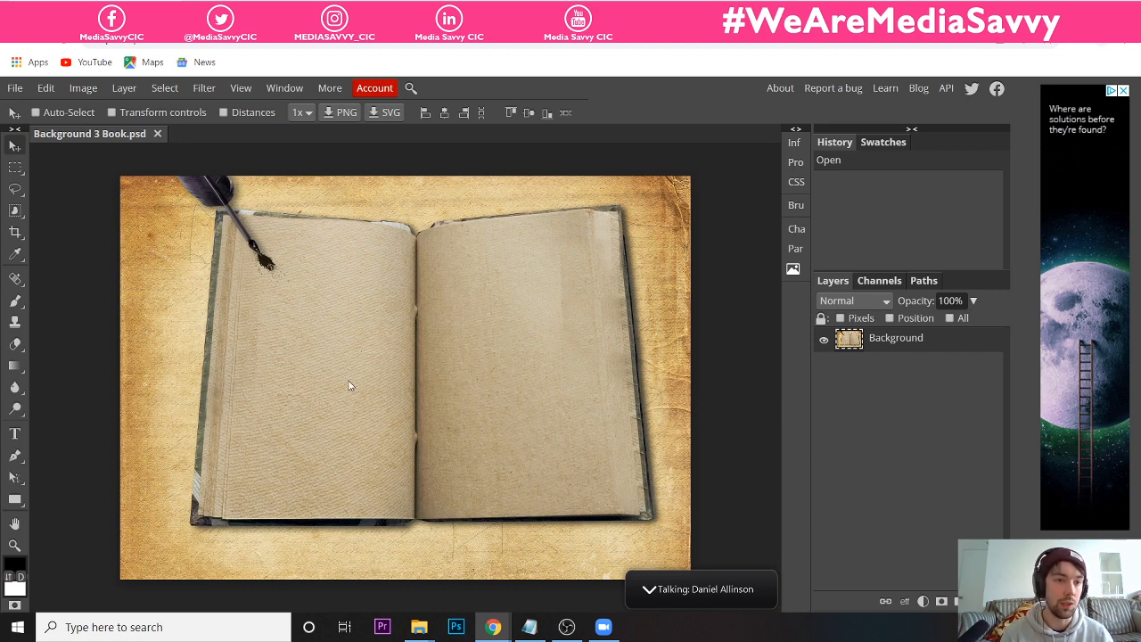
- Open the Object 1 Cat image from the Starter Image Assets folder as a second document
left_click(11, 92)
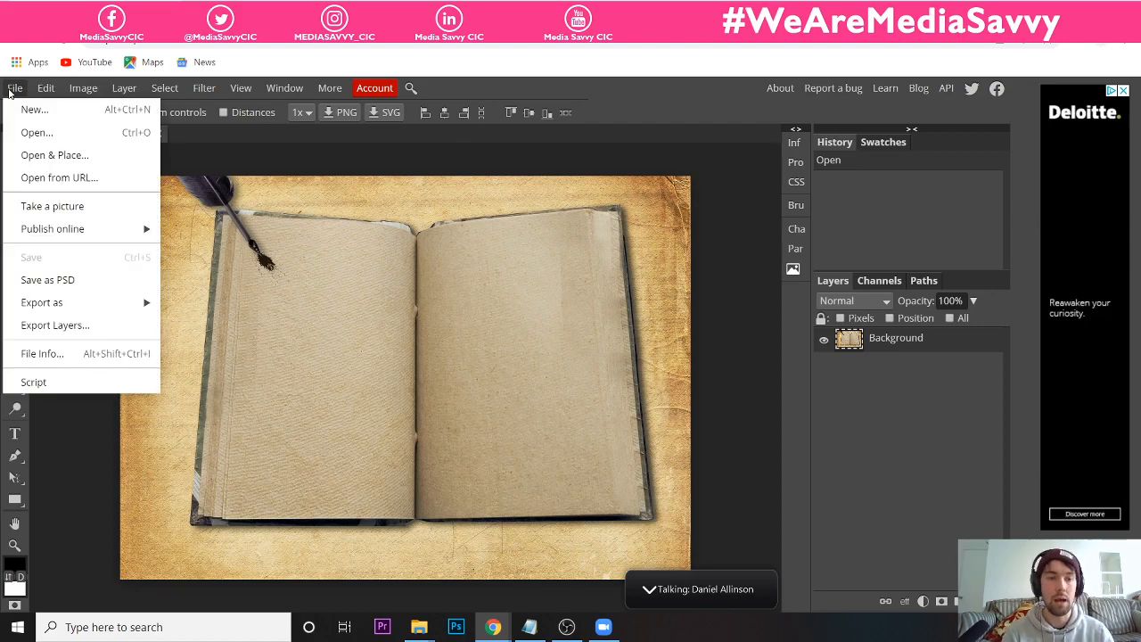
left_click(31, 132)
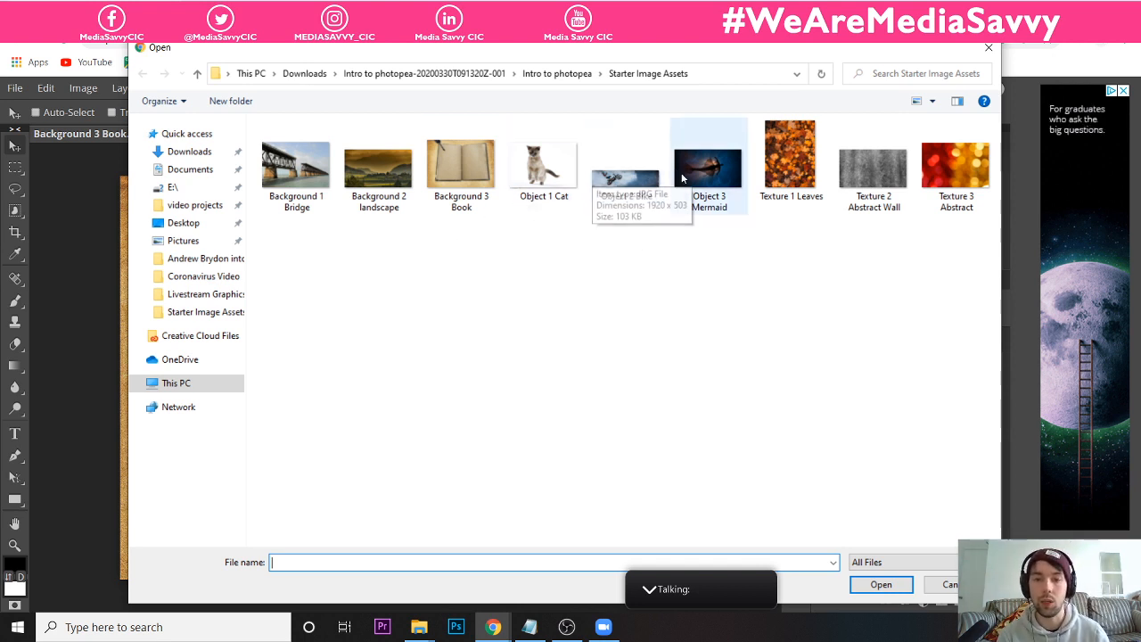
left_click(550, 181)
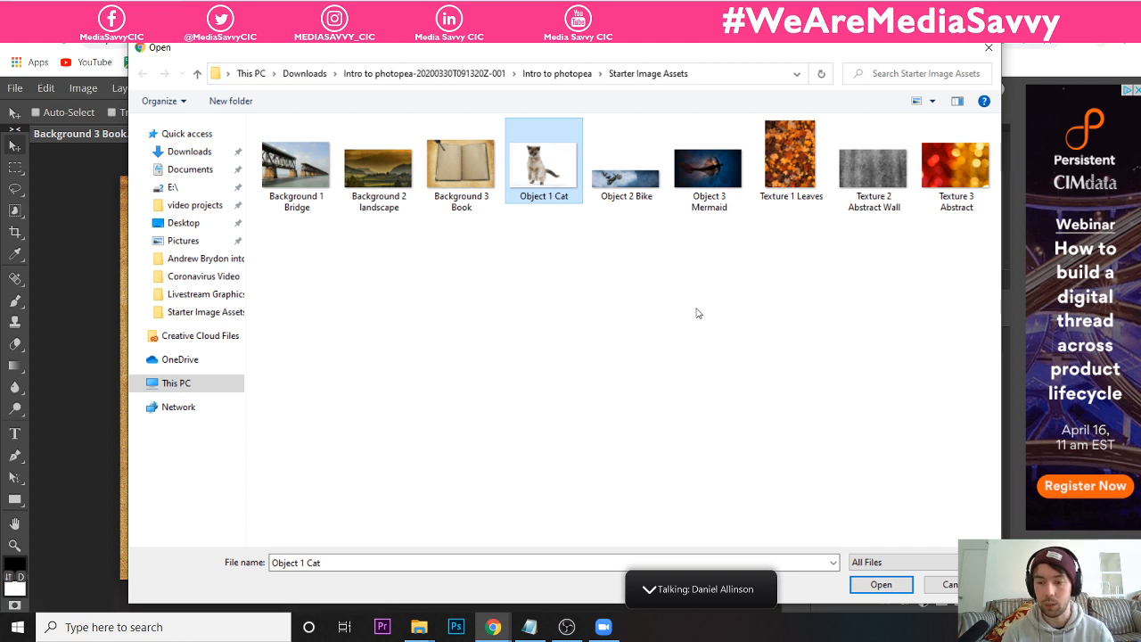
left_click(880, 584)
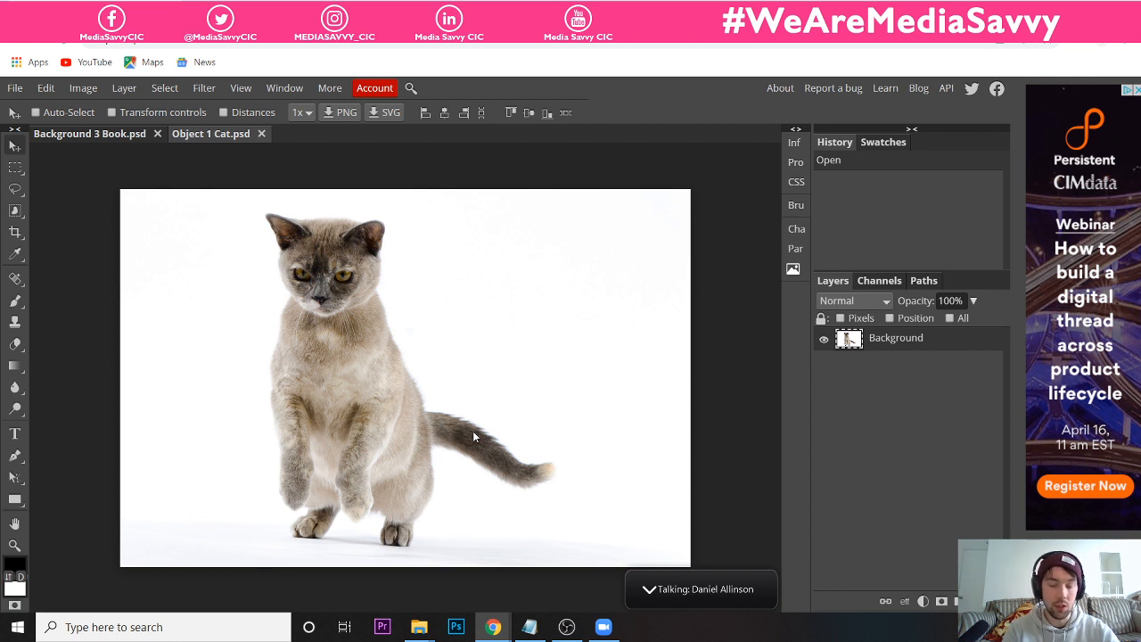
- Zoom in and out on the cat image, ending with an enlarged view of the cat
key("ctrl+plus")
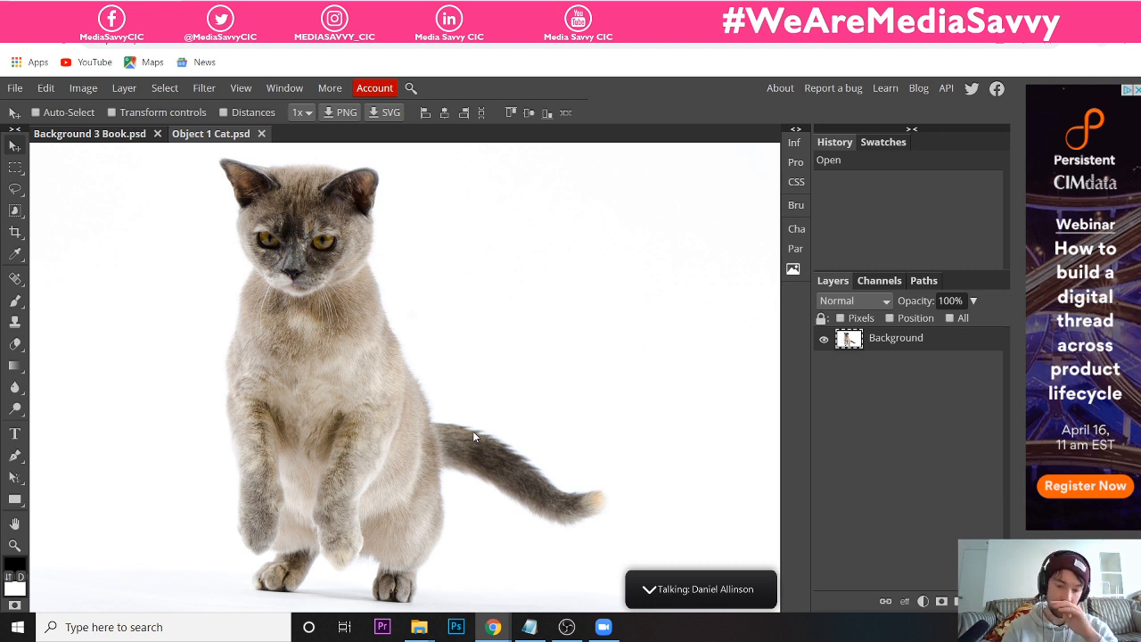
key("ctrl+minus")
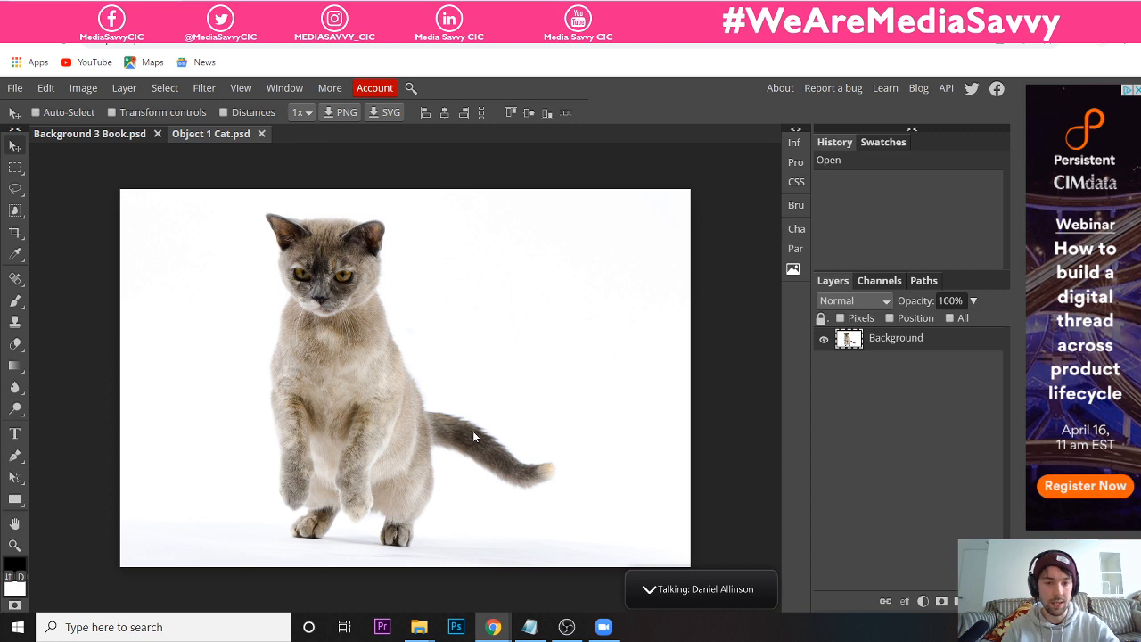
key("ctrl+minus")
key("ctrl+plus")
key("ctrl+plus")
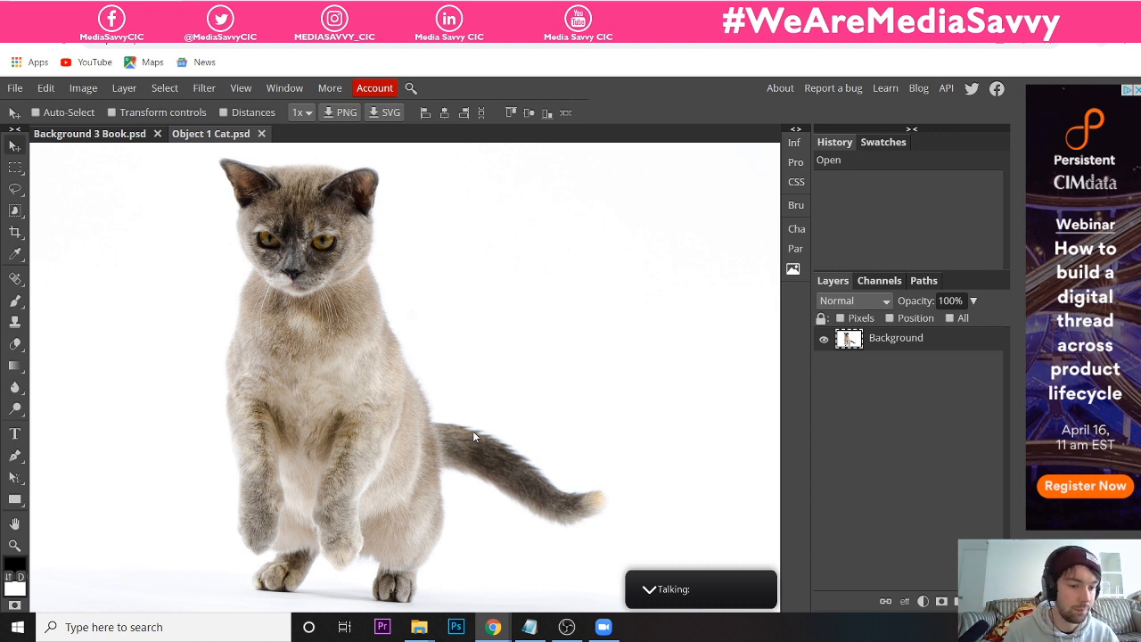
- Pan around the enlarged cat image with the Hand tool, then return to the Move tool and show the whole picture
left_click(14, 525)
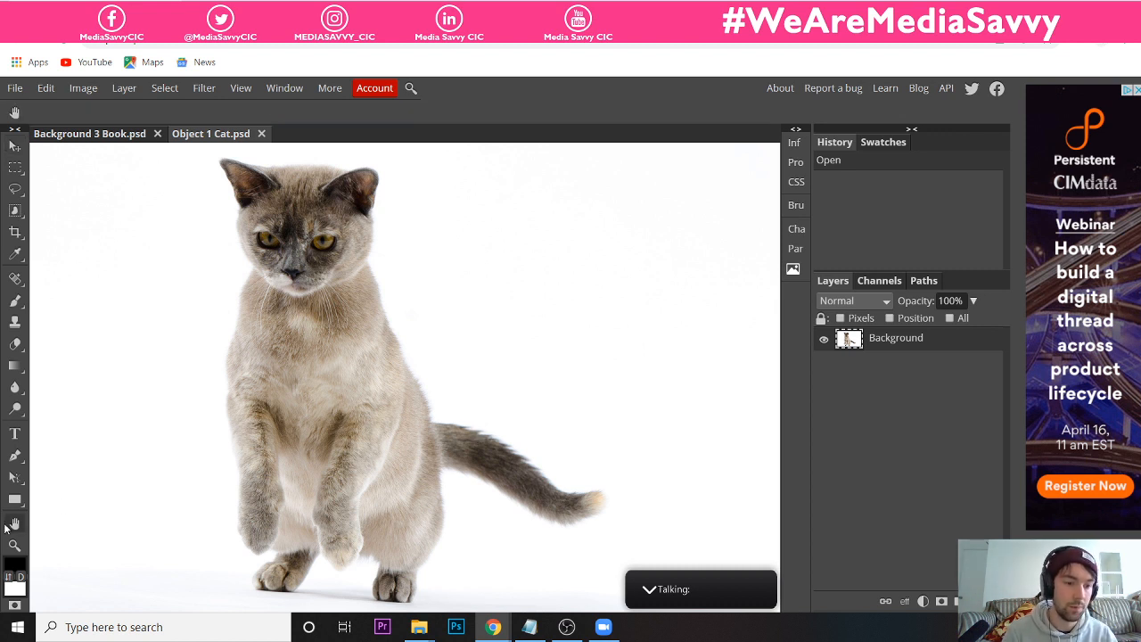
left_click_drag(175, 402, 152, 400)
left_click_drag(359, 334, 427, 321)
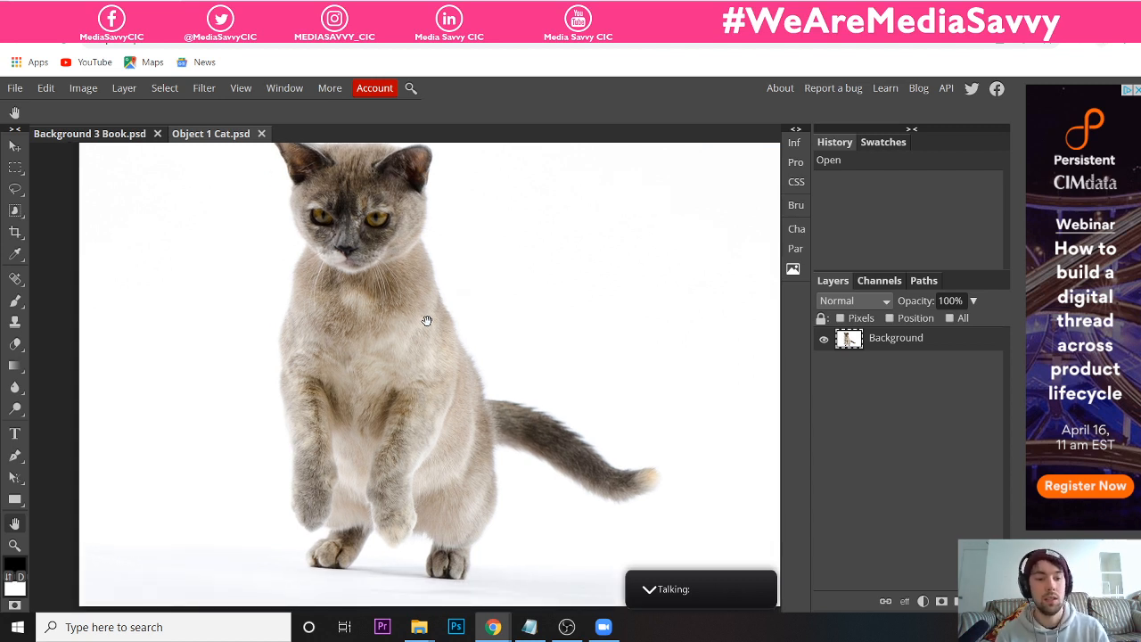
left_click_drag(390, 359, 369, 365)
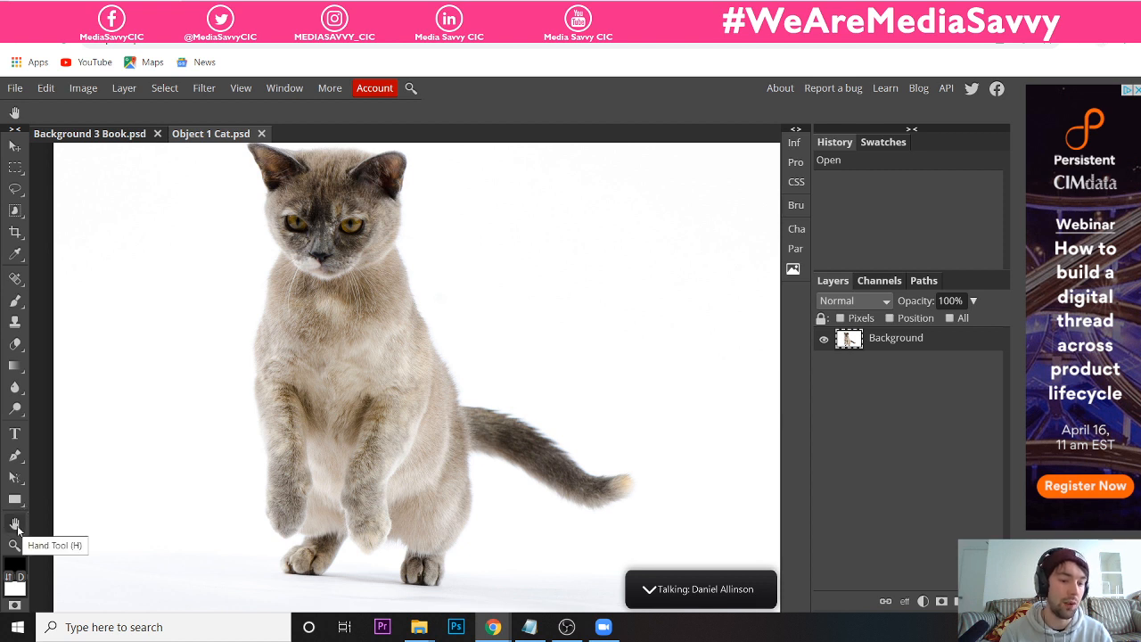
left_click_drag(367, 367, 400, 378)
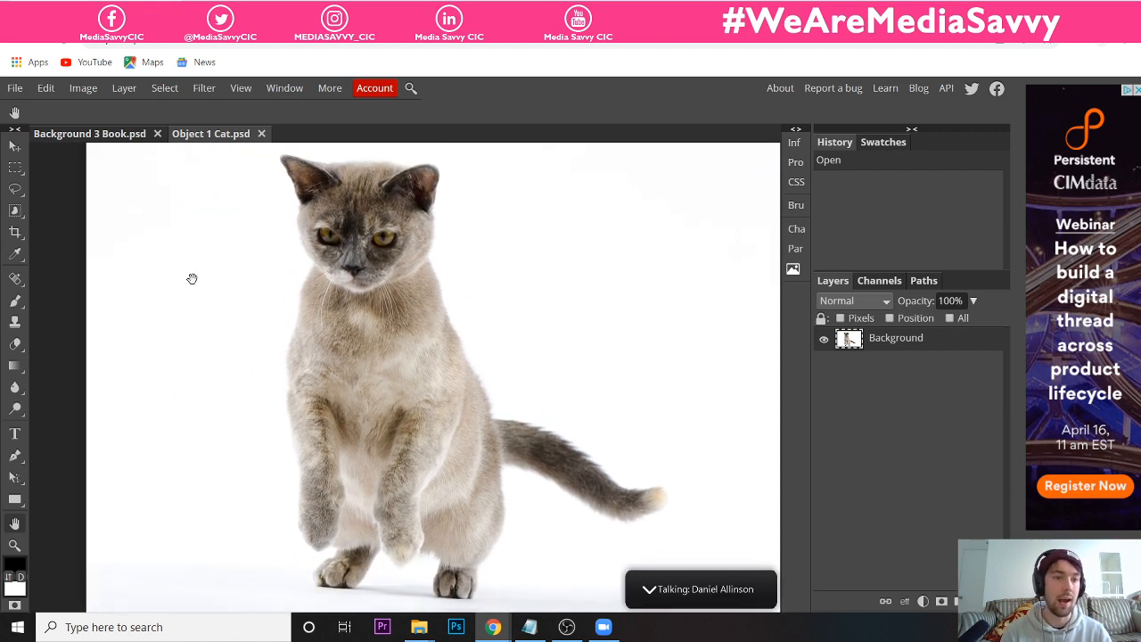
left_click_drag(331, 288, 263, 292)
left_click_drag(481, 339, 363, 319)
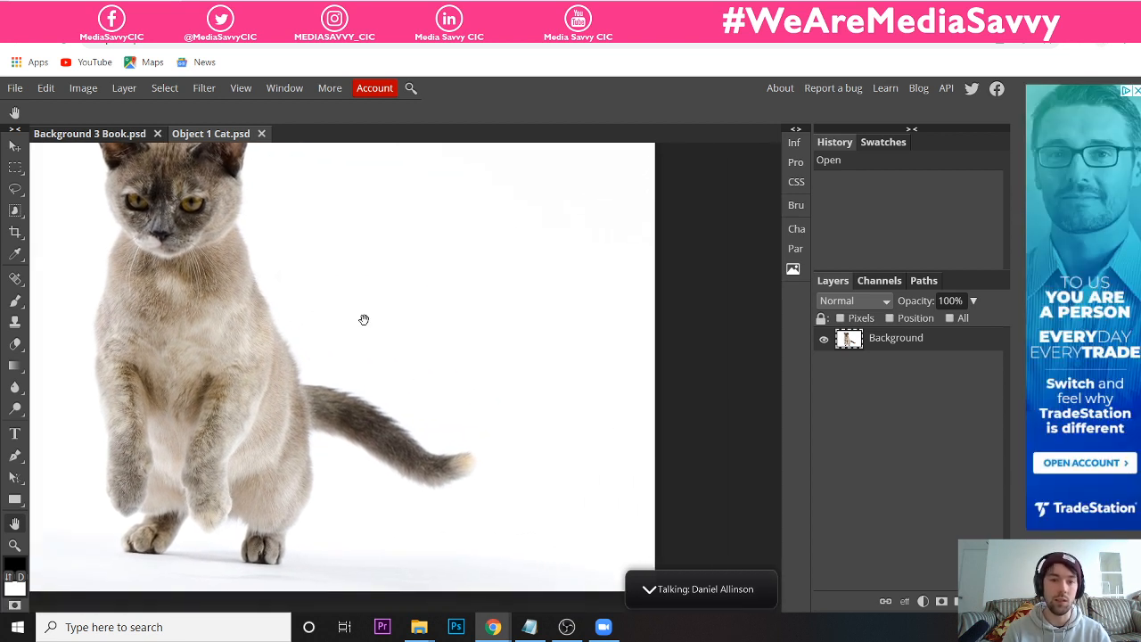
left_click_drag(280, 280, 487, 351)
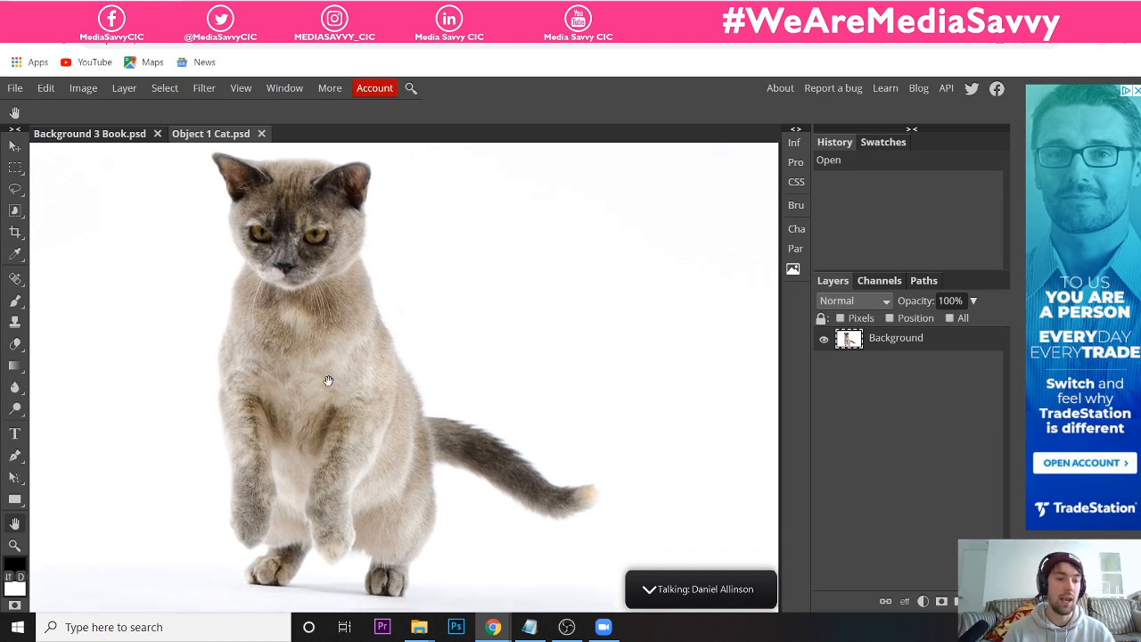
left_click(16, 148)
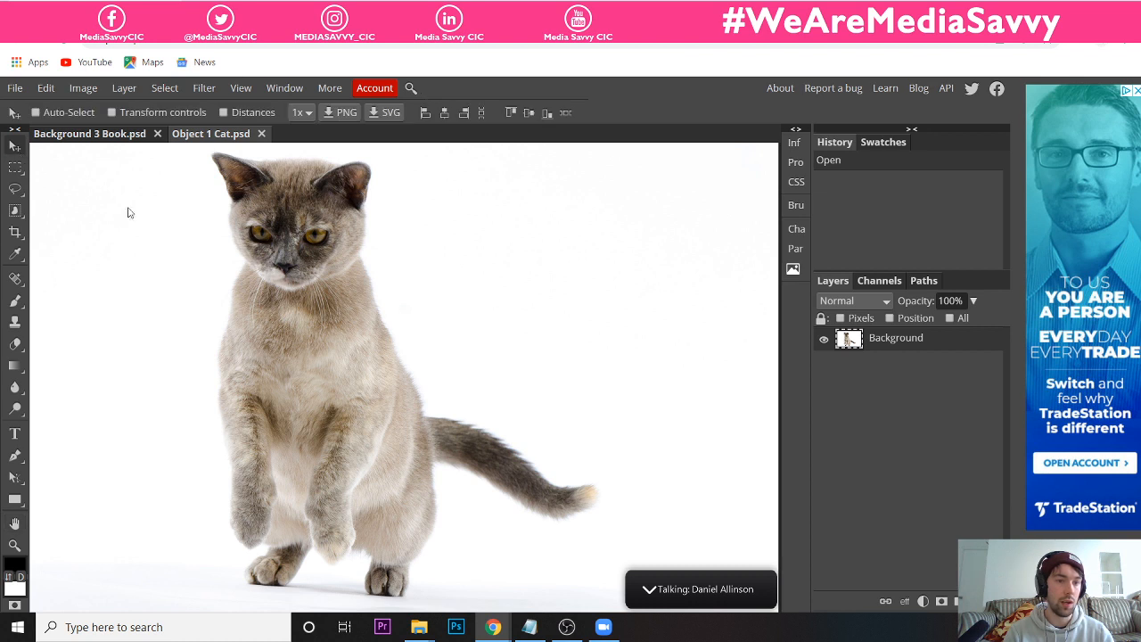
key("ctrl+minus")
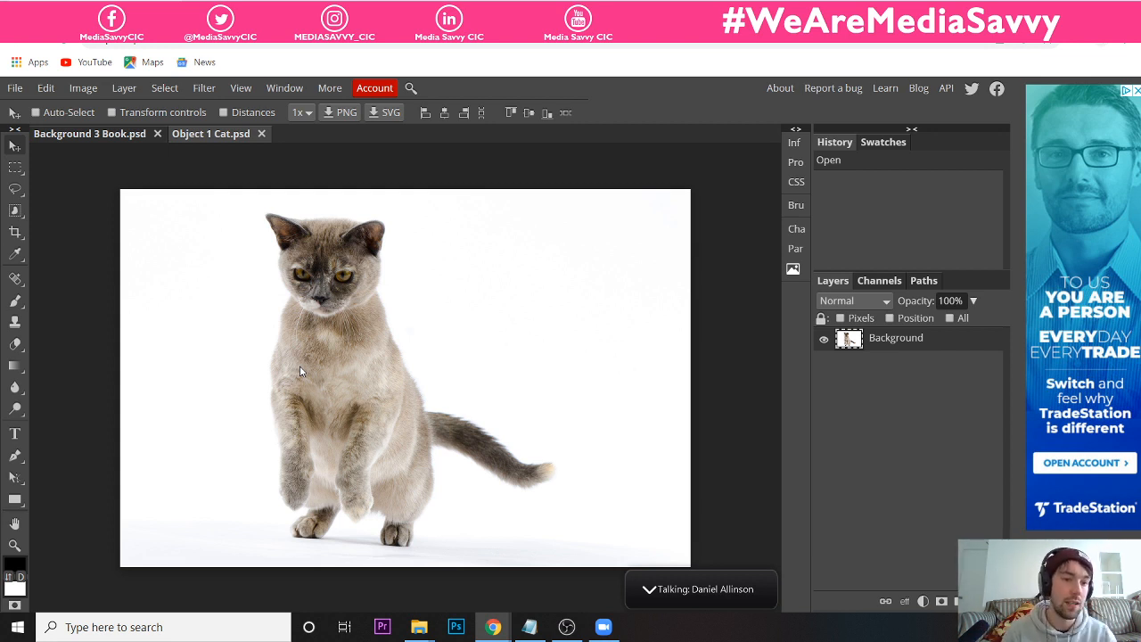
- Activate the Quick Selection tool for the cat image
left_click(14, 211)
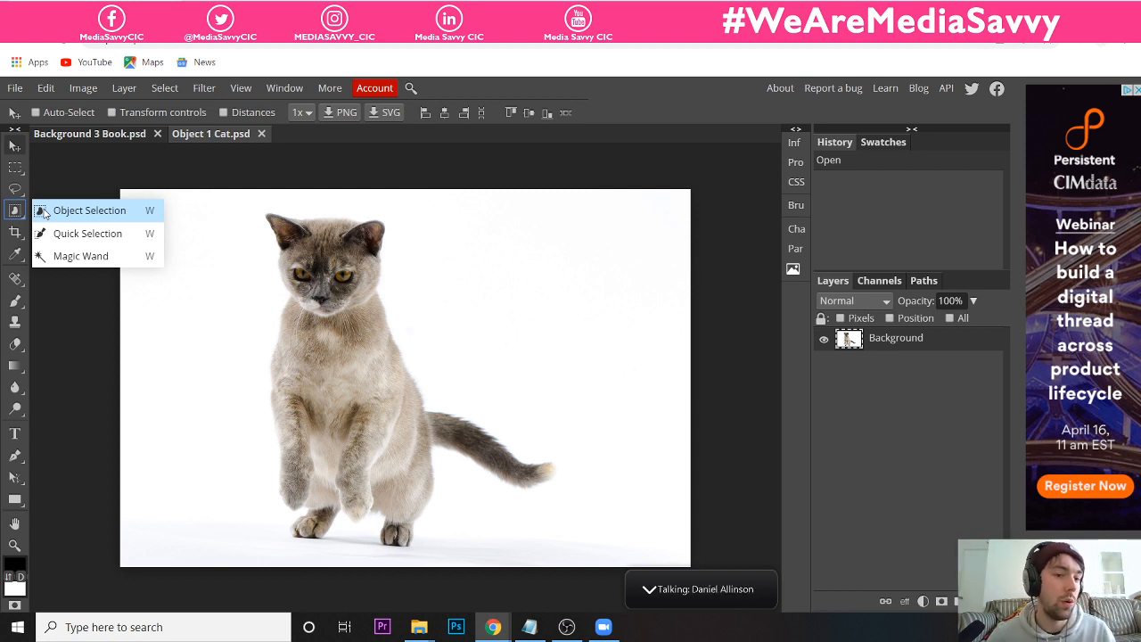
left_click(86, 234)
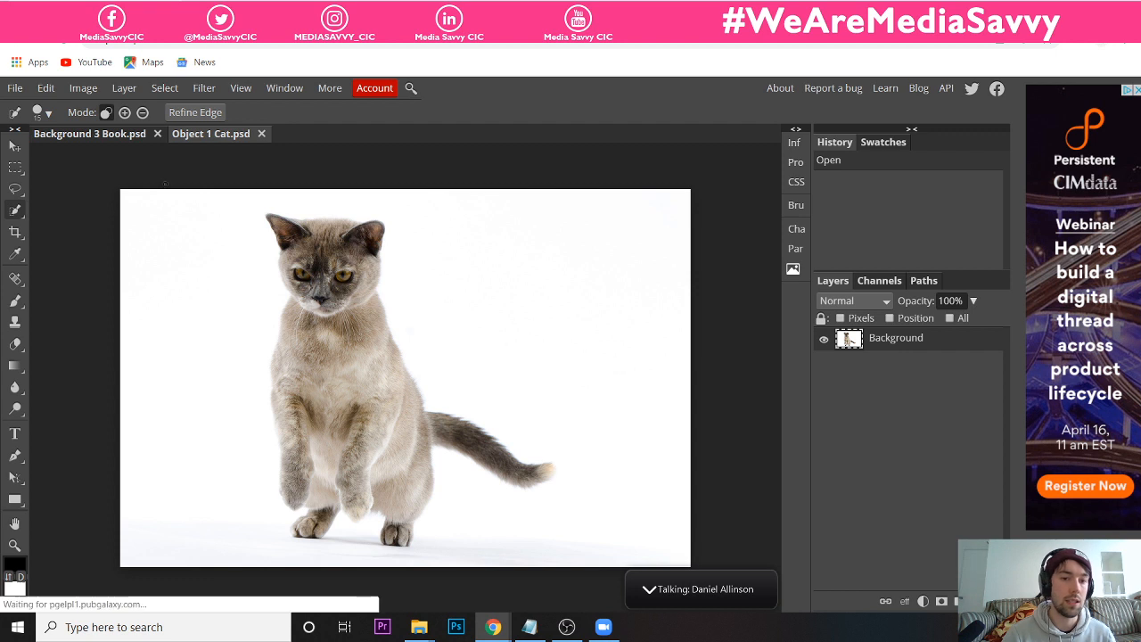
right_click(14, 214)
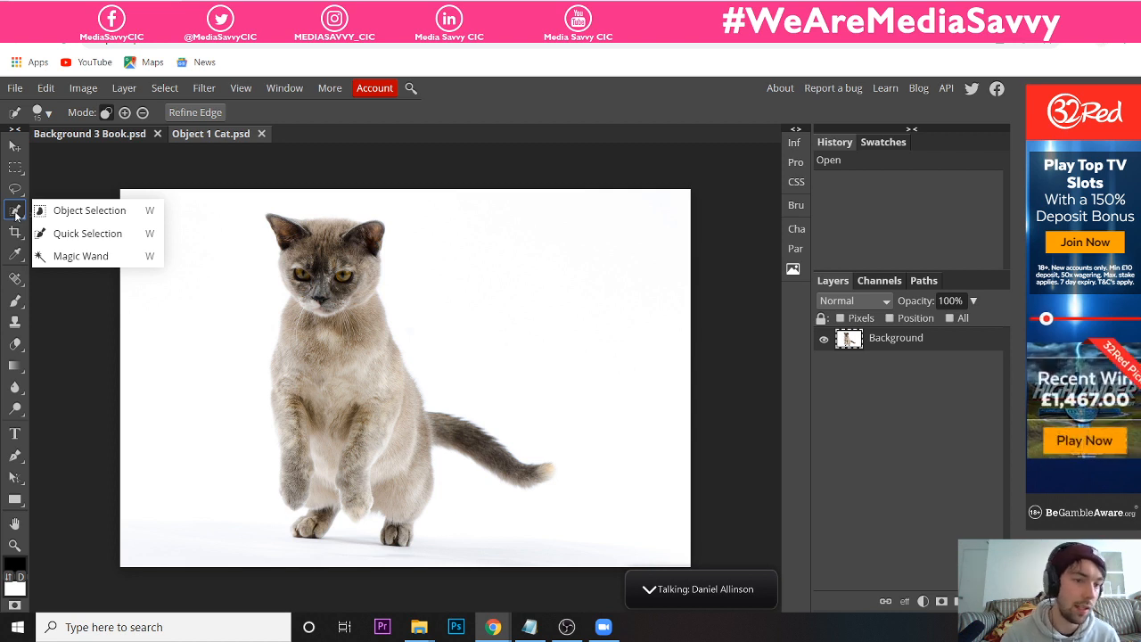
left_click(60, 234)
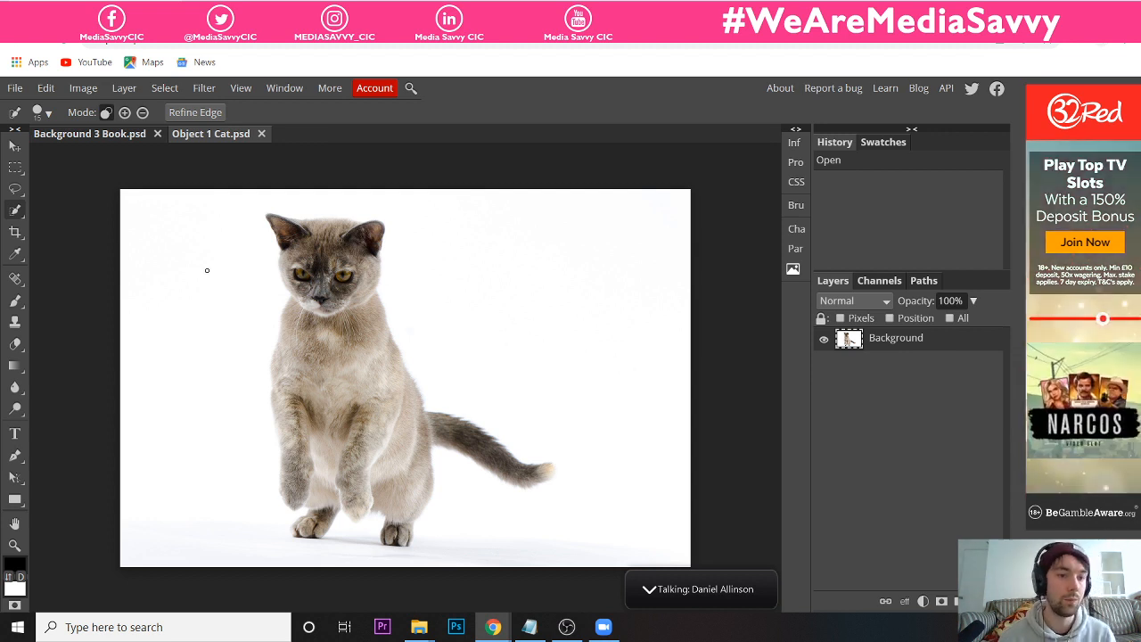
- Try a Quick Selection stroke across the top of the cat's head with a 36 px brush, and undo it
left_click(50, 115)
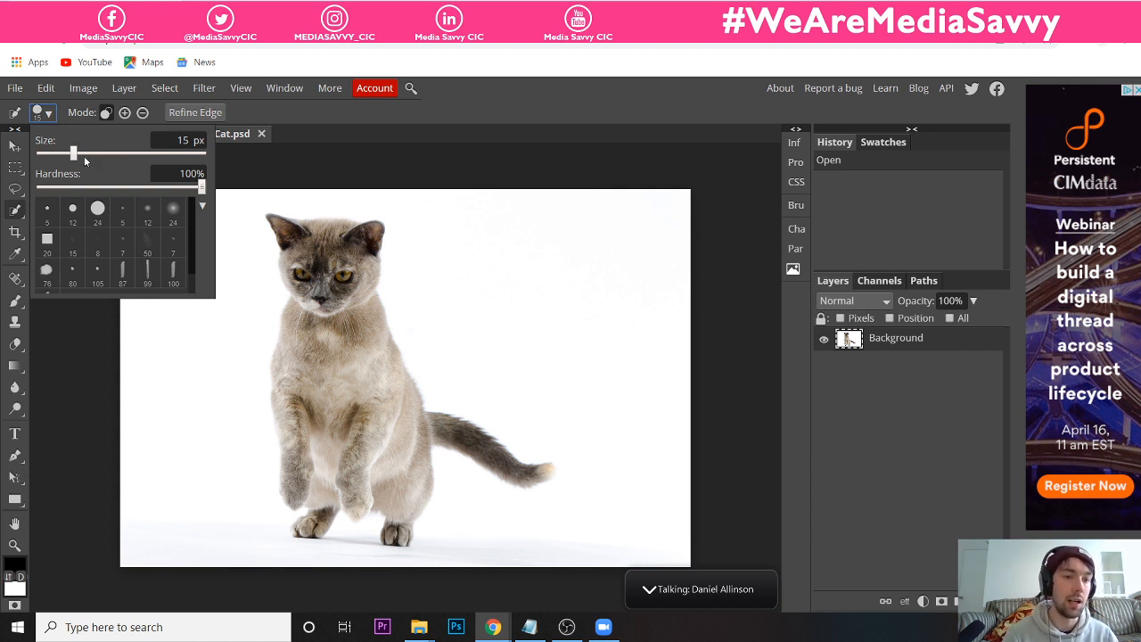
left_click_drag(80, 154, 86, 153)
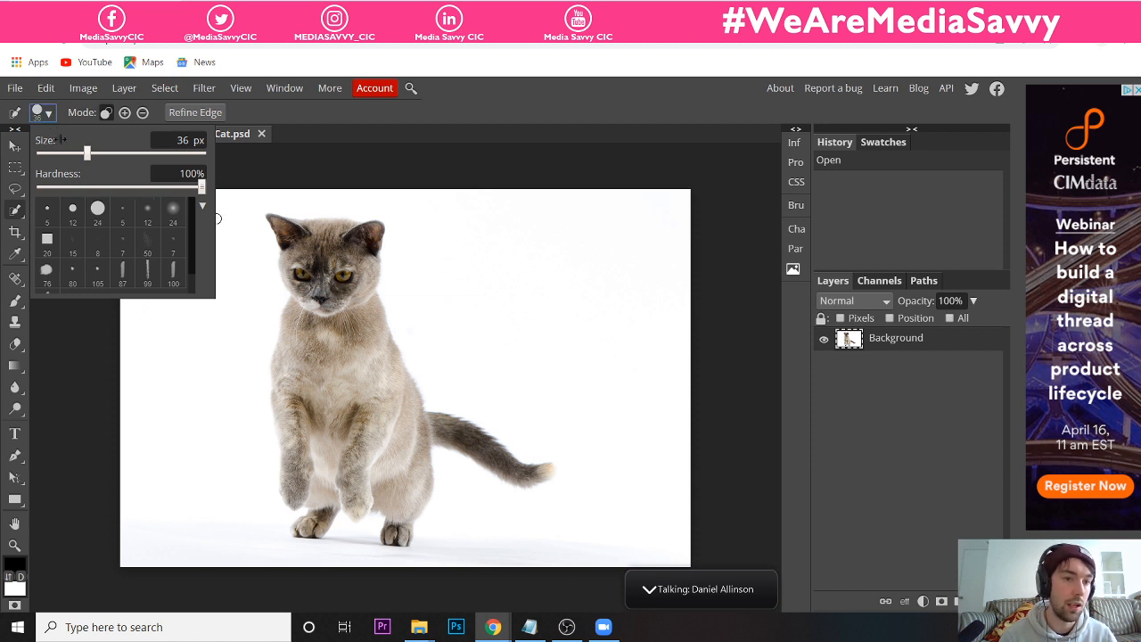
left_click(272, 218)
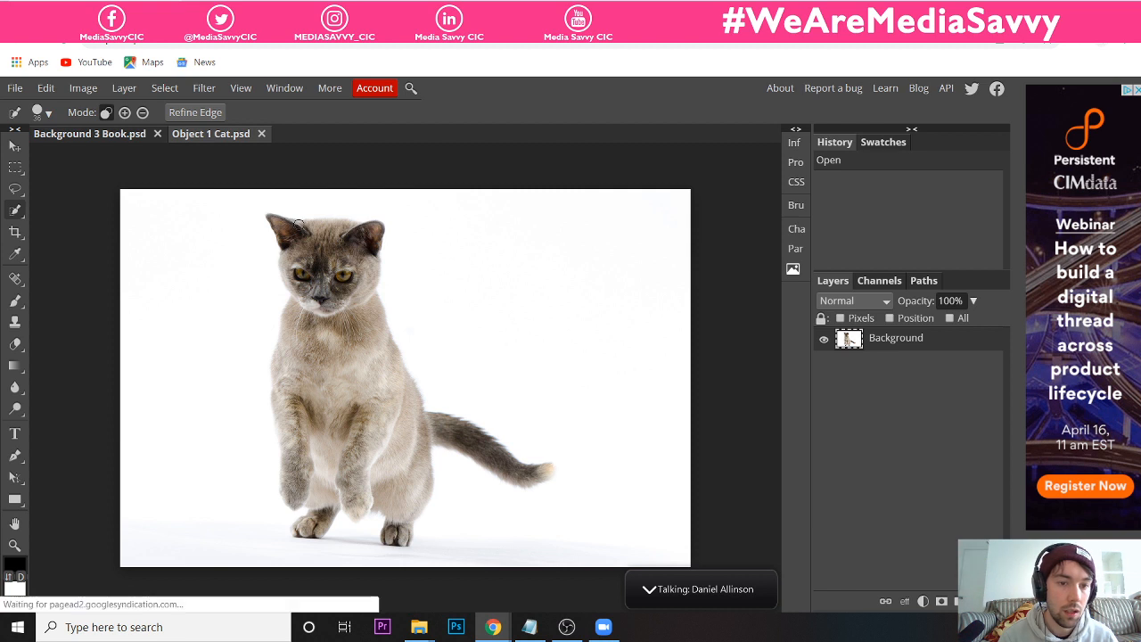
left_click_drag(299, 225, 326, 227)
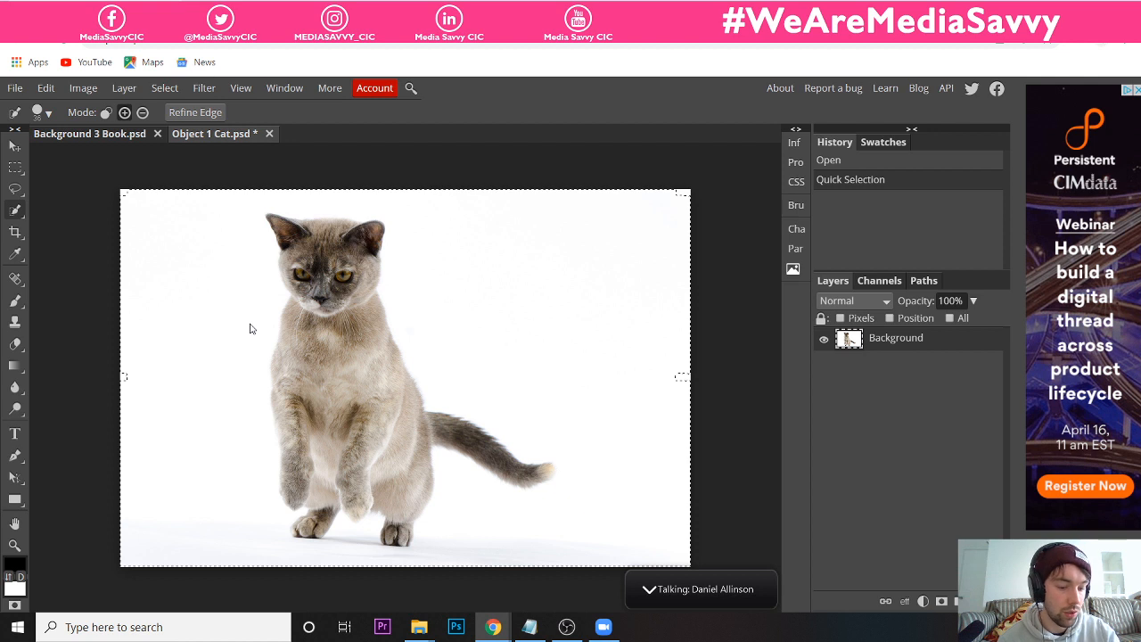
key("ctrl+z")
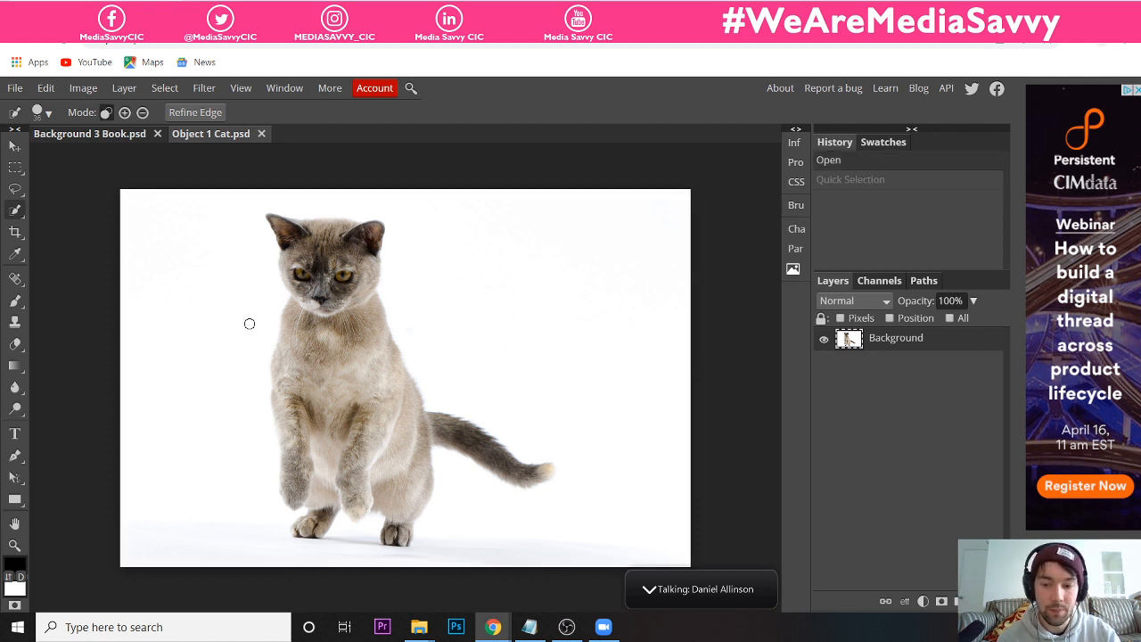
left_click(46, 88)
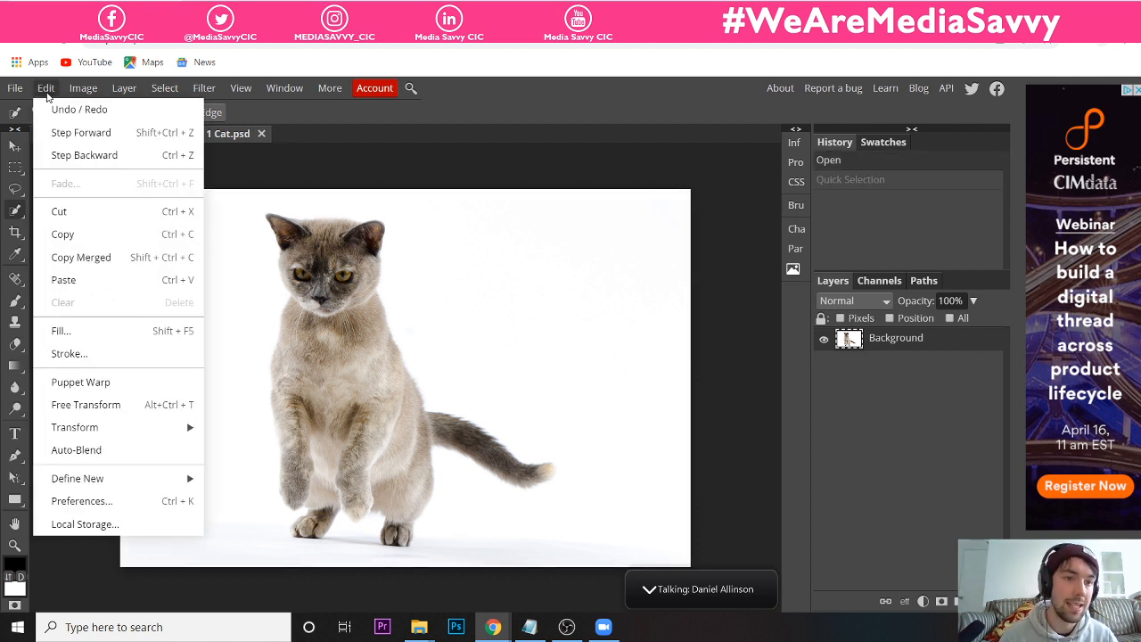
left_click(50, 90)
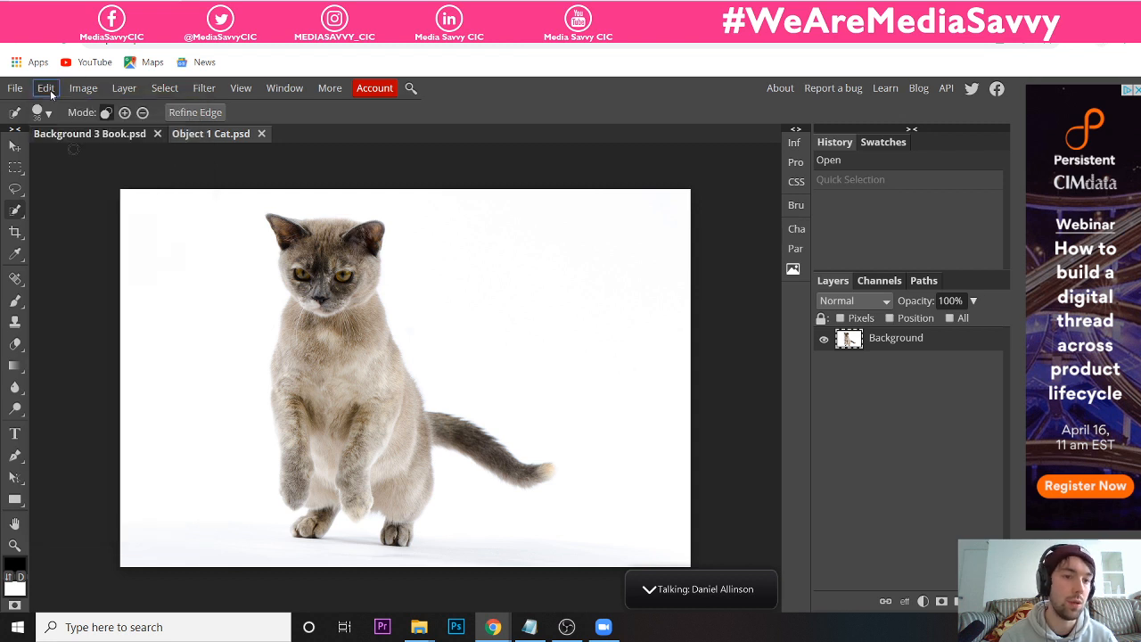
- Select the whole cat from head to tail with Quick Selection, using a 15 px brush
left_click(47, 116)
left_click_drag(87, 152, 73, 157)
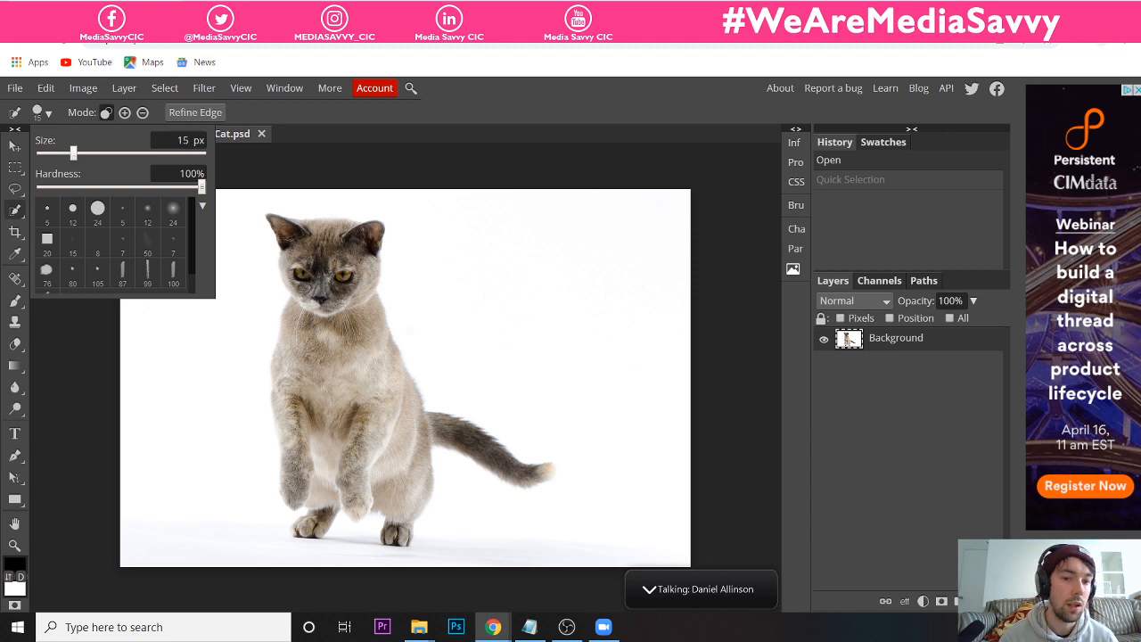
left_click(324, 226)
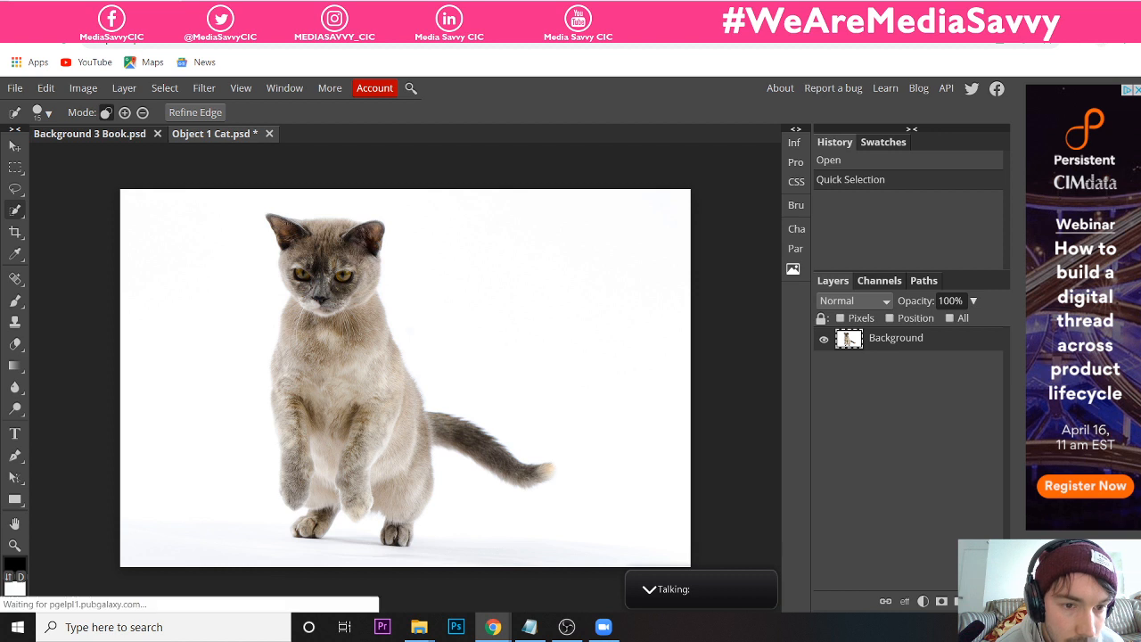
left_click_drag(323, 226, 534, 472)
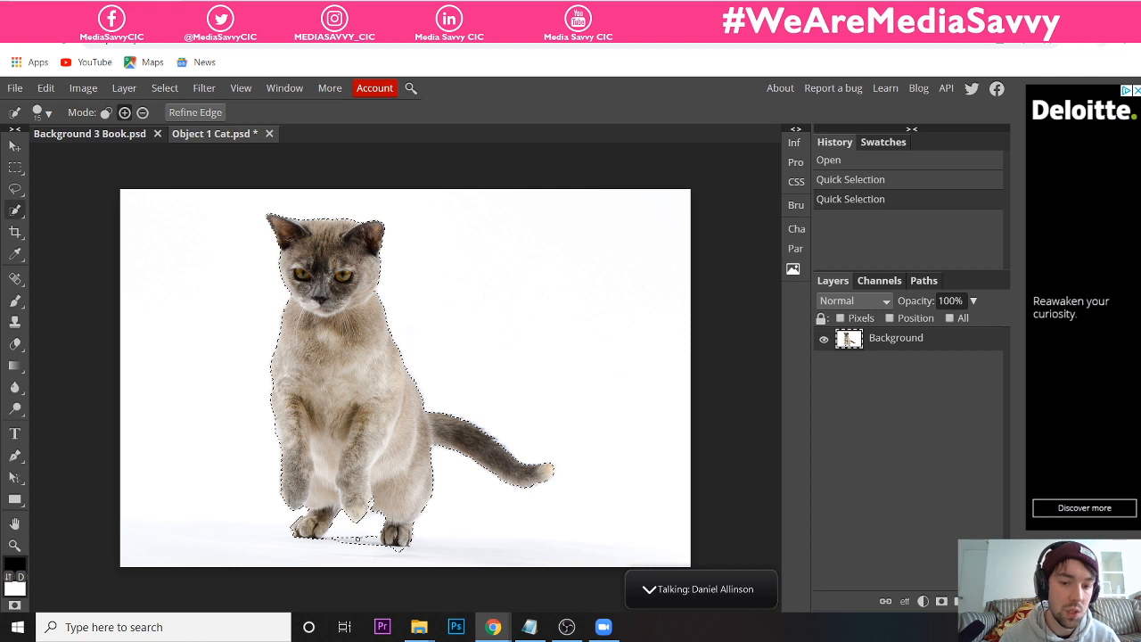
- Subtract the floor area between the cat's hind feet from the selection, using a 6 px Quick Selection brush
left_click(49, 113)
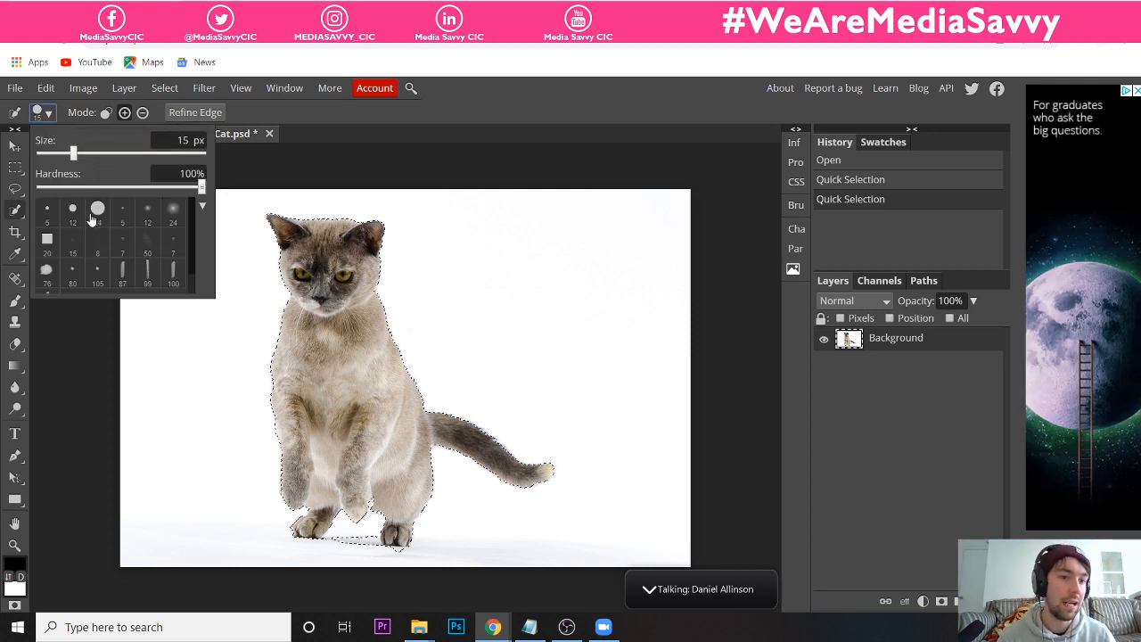
left_click(66, 157)
left_click_drag(66, 159, 63, 159)
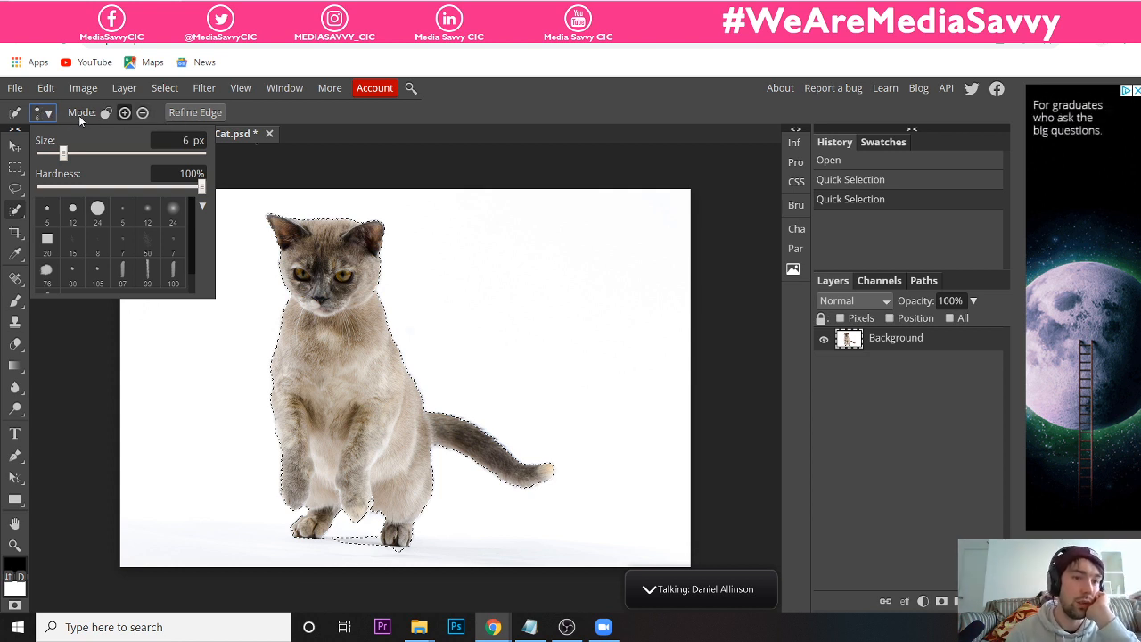
left_click(143, 114)
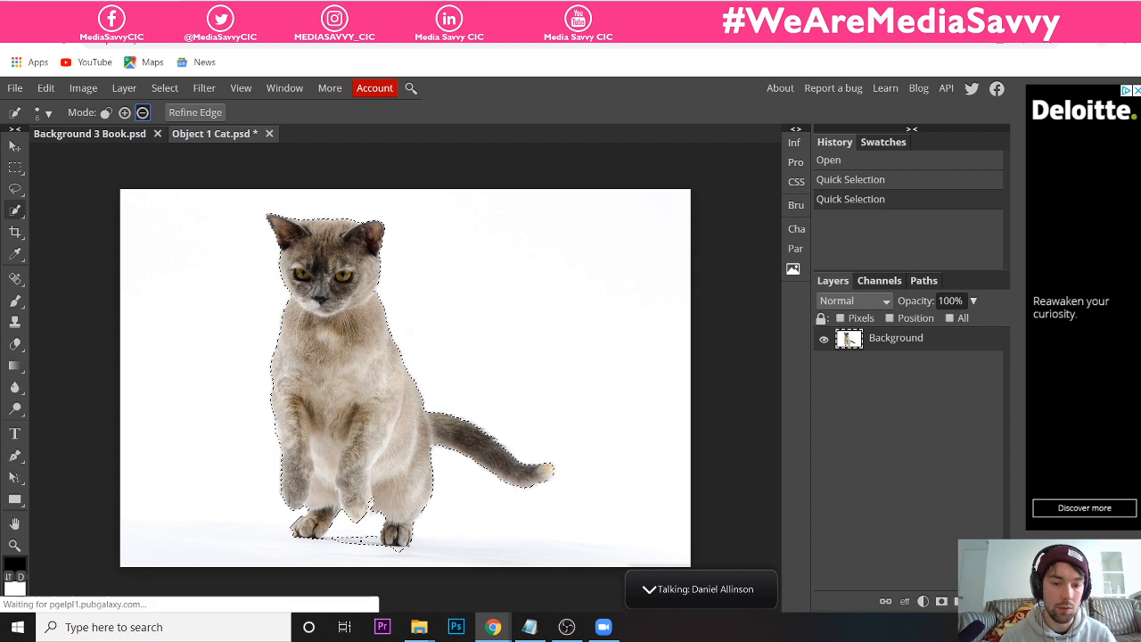
scroll(363, 545, "up", 2)
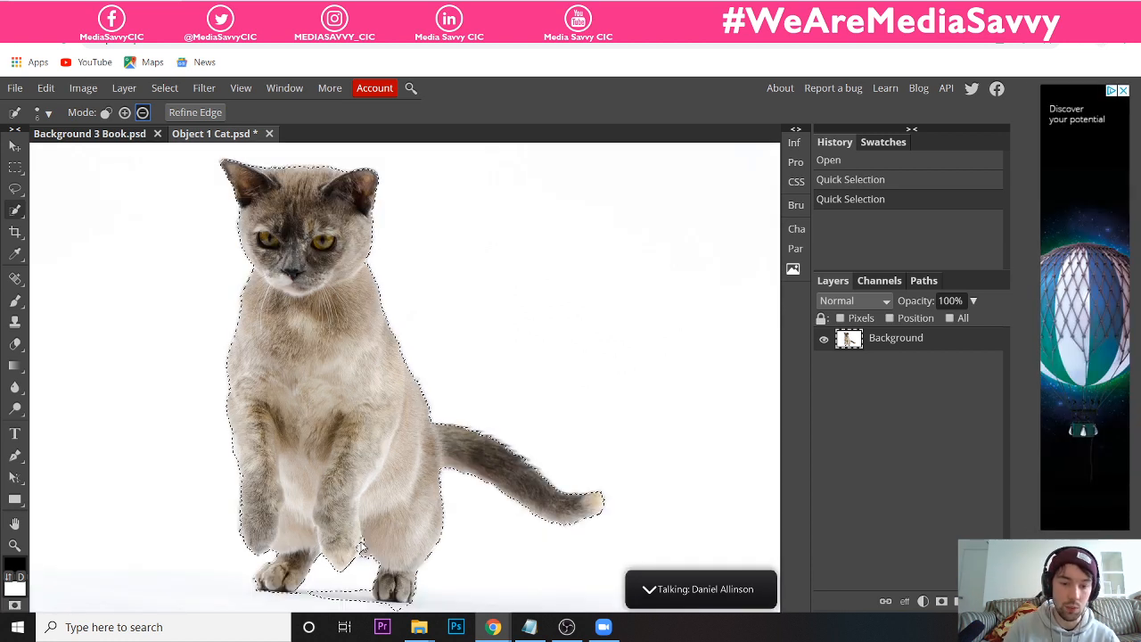
scroll(361, 541, "down", 1)
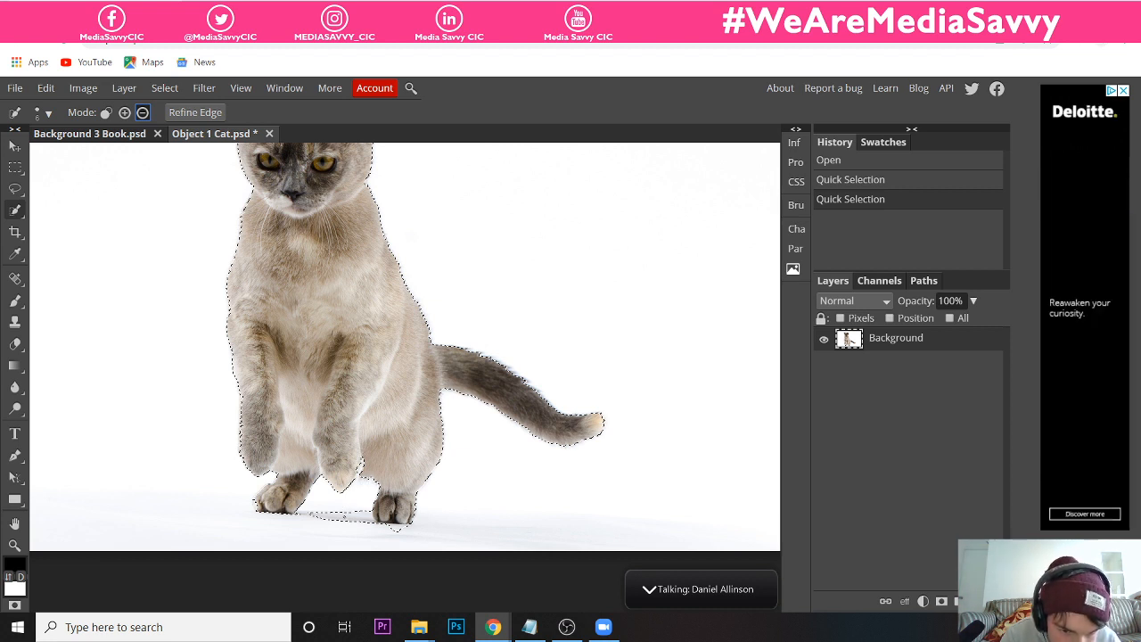
left_click(344, 515)
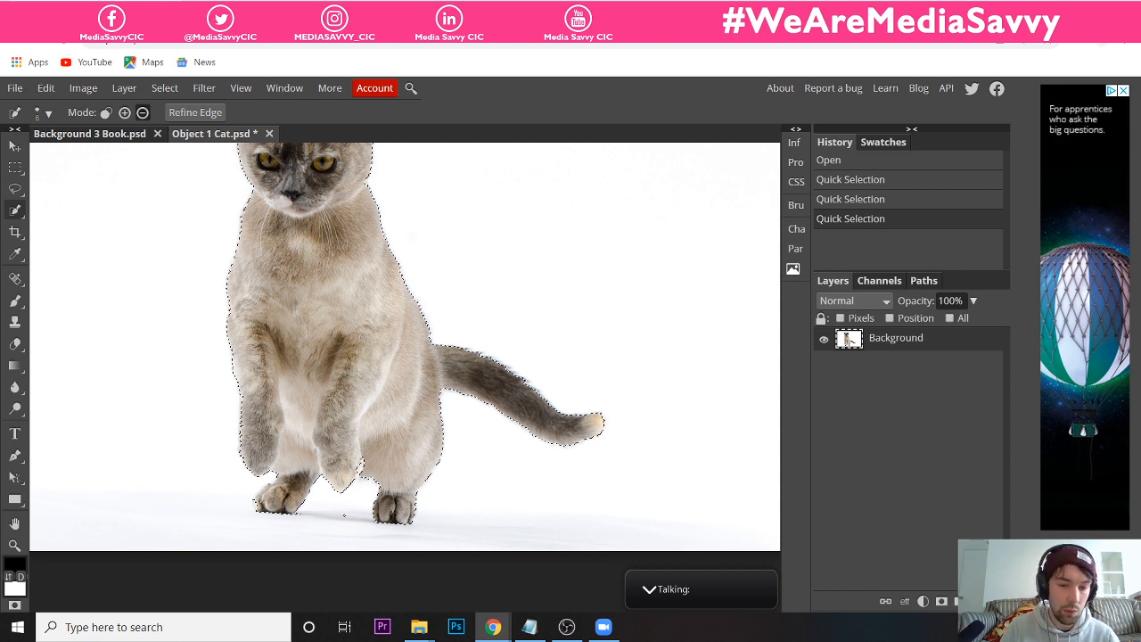
key("ctrl+minus")
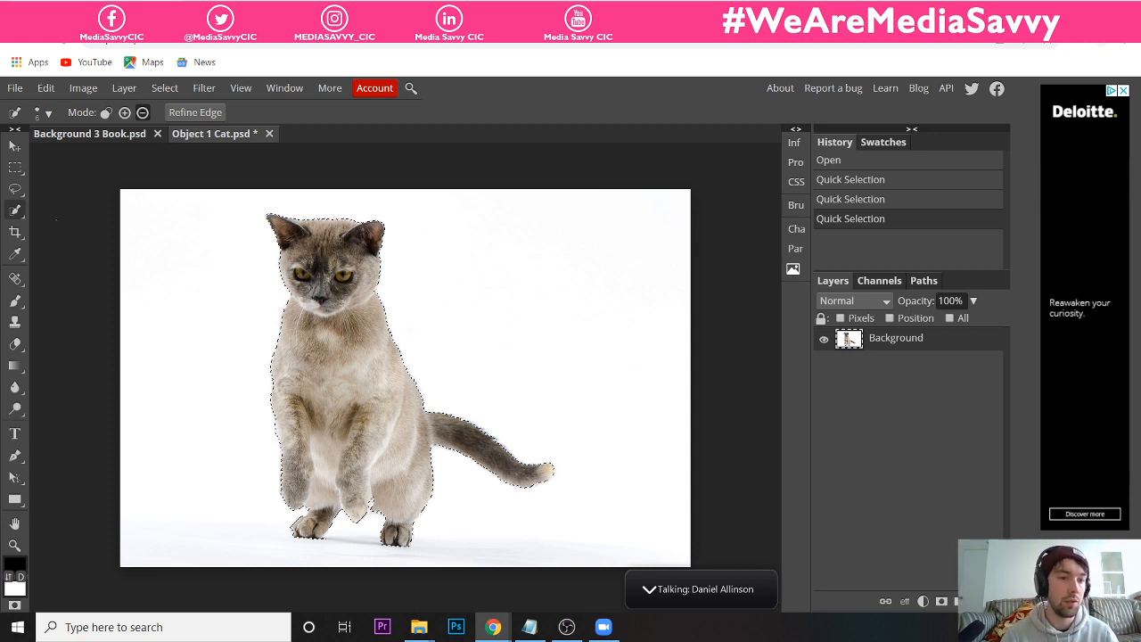
- Move the selected cat a short way right and slightly up from its original place with the Move tool
left_click(13, 146)
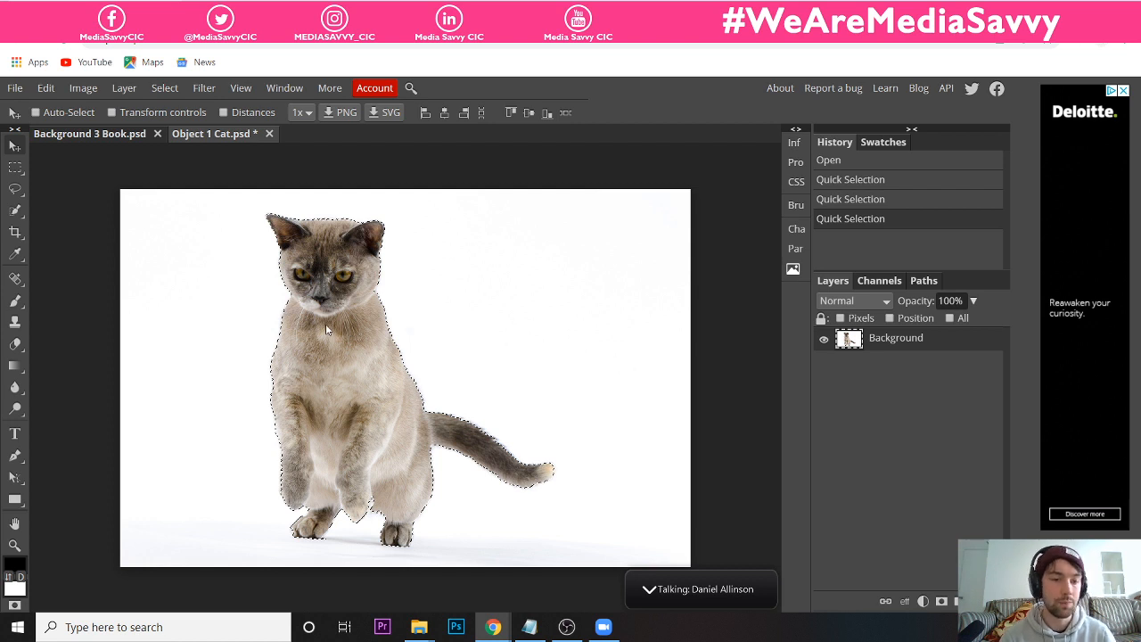
left_click_drag(335, 320, 465, 315)
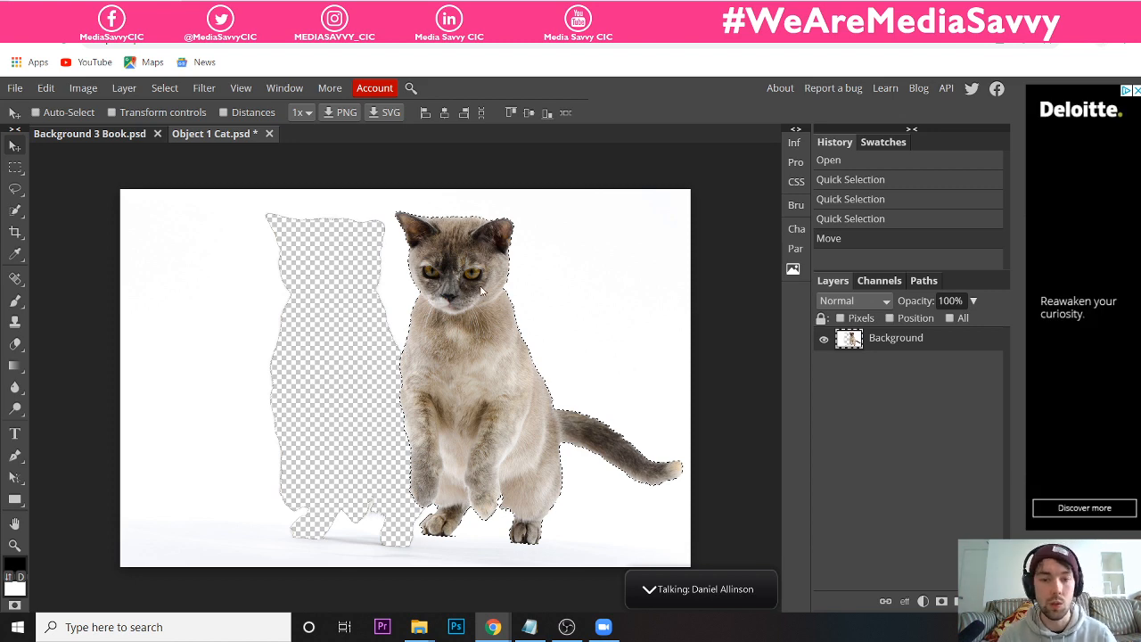
mouse_move(481, 289)
left_mouse_down()
mouse_move(401, 230)
mouse_move(155, 141)
mouse_move(397, 283)
mouse_move(438, 296)
mouse_move(466, 281)
left_mouse_up()
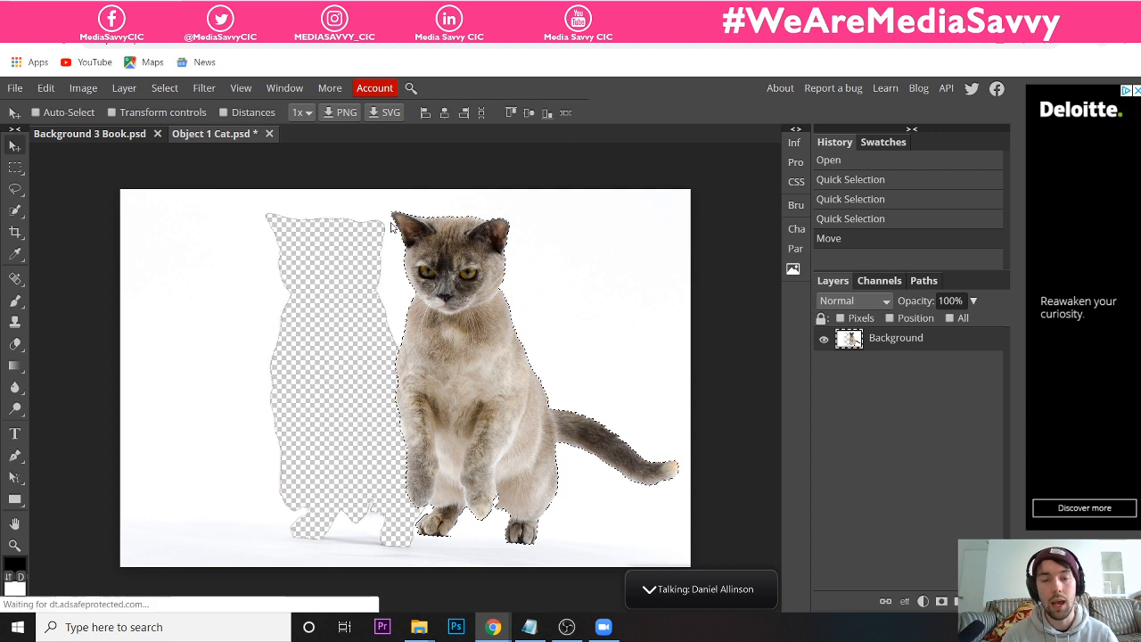
left_click_drag(433, 240, 374, 228)
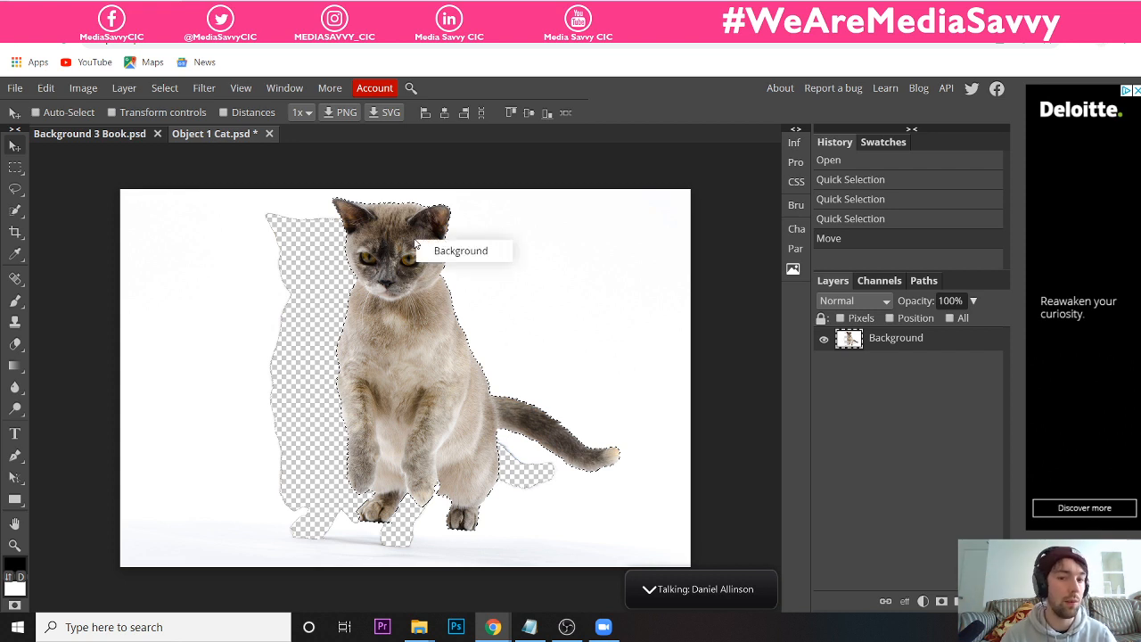
mouse_move(395, 223)
left_mouse_down()
mouse_move(381, 223)
mouse_move(406, 227)
left_mouse_up()
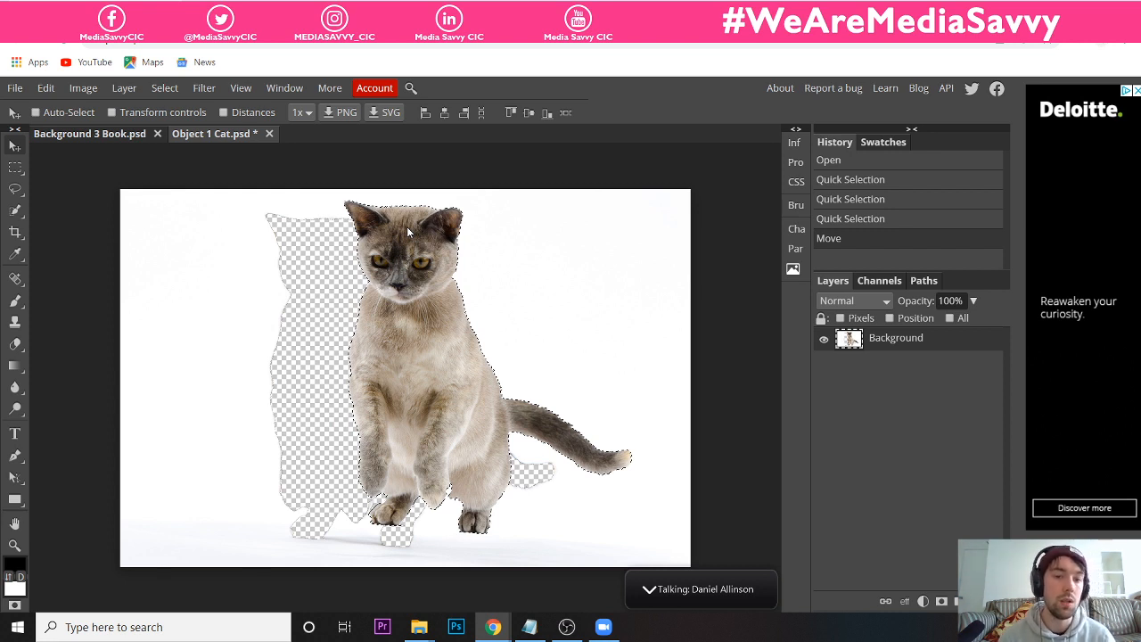
- Copy the selected cat to the clipboard
left_click(44, 88)
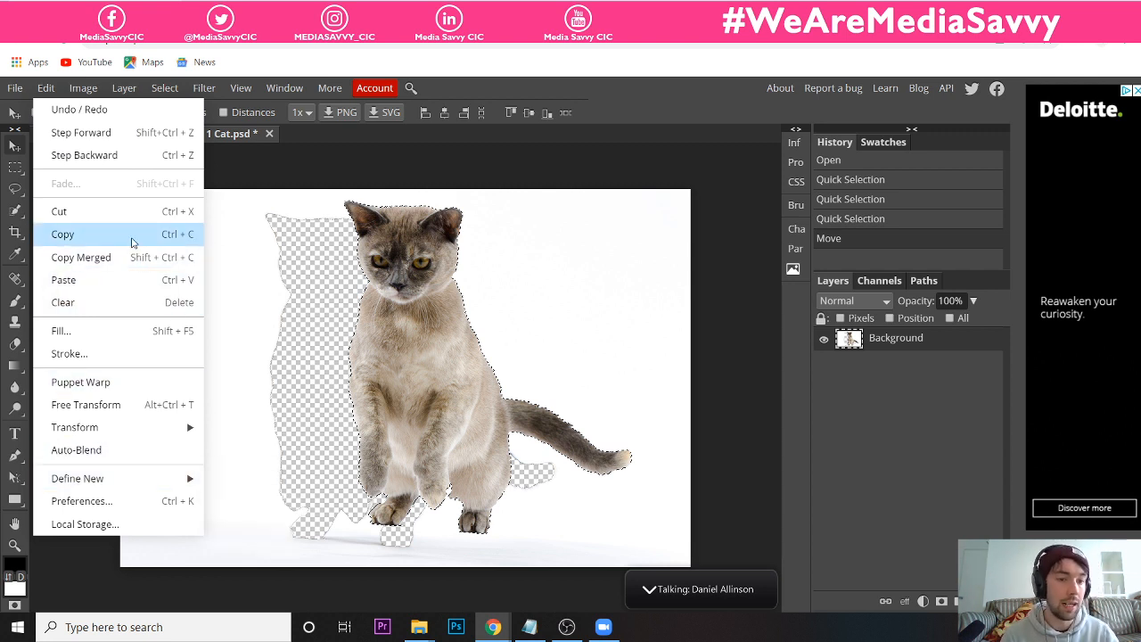
left_click(132, 242)
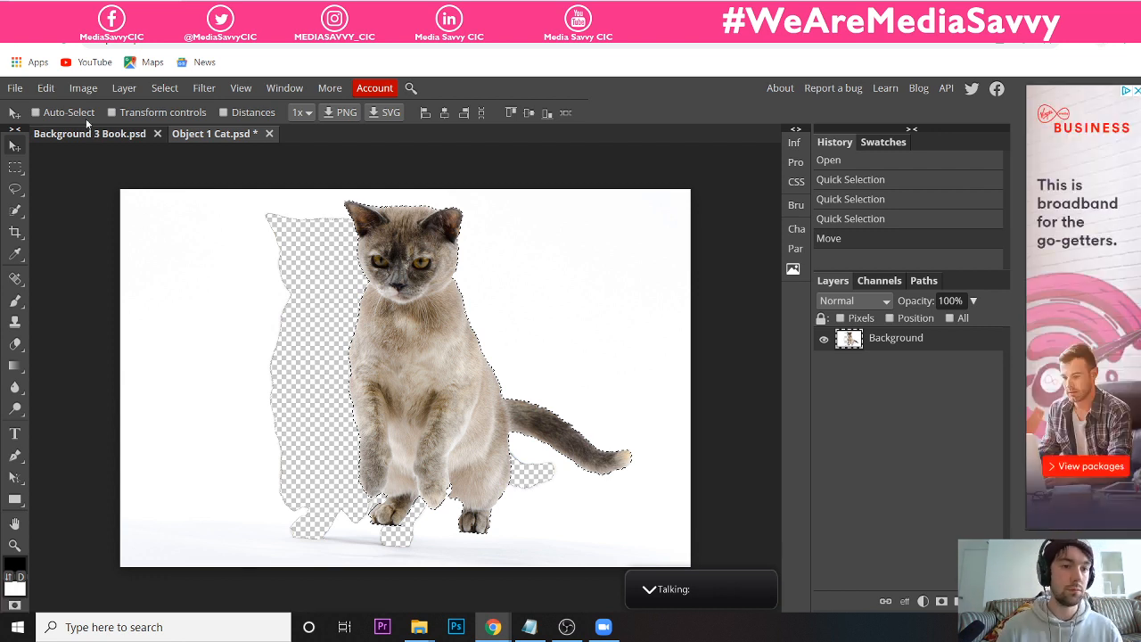
left_click(47, 92)
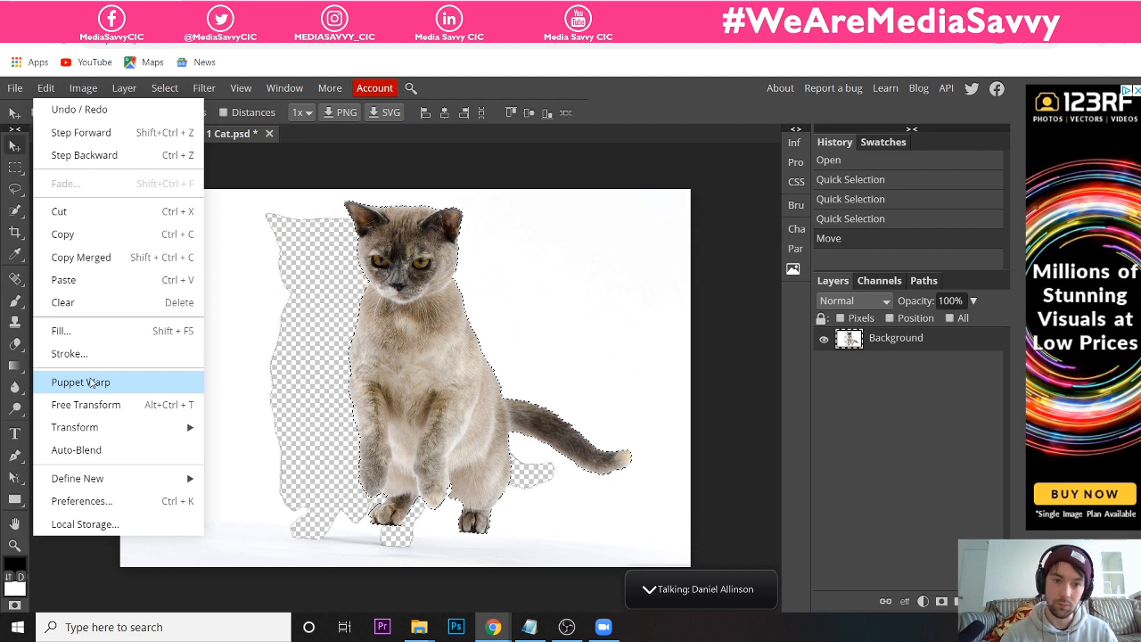
left_click(44, 88)
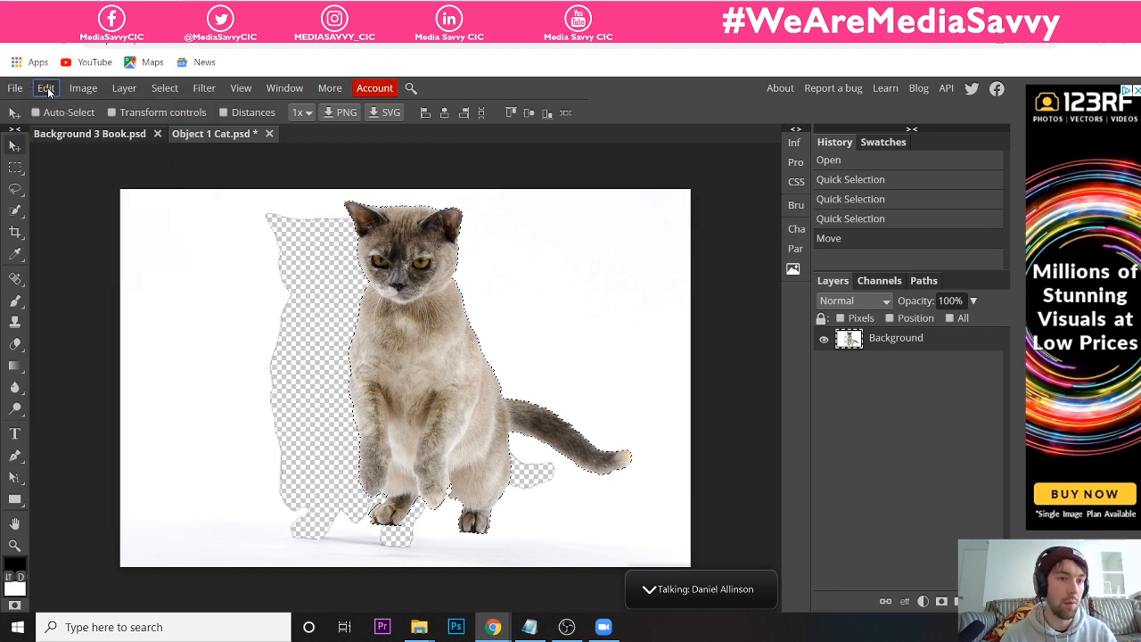
left_click(46, 90)
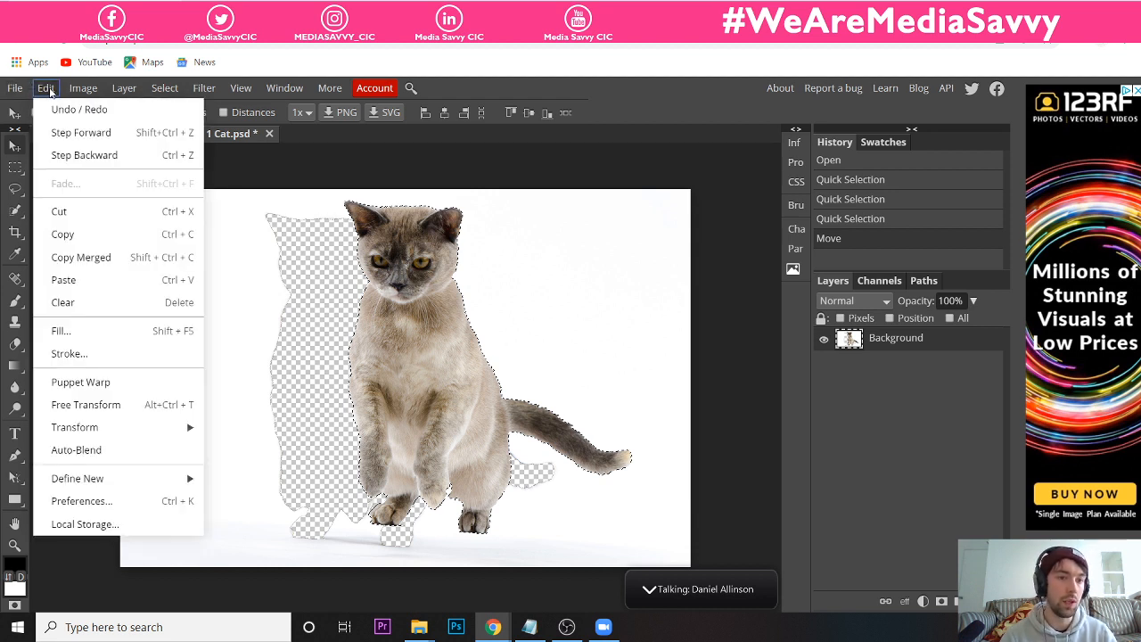
left_click(63, 234)
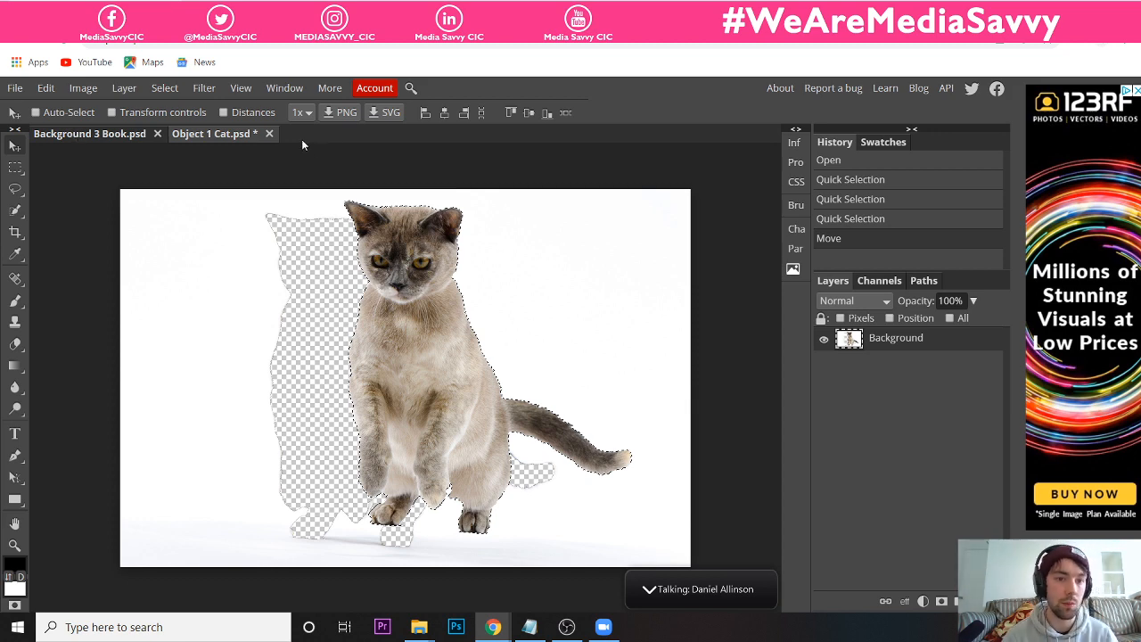
- Switch to the Background 3 Book document
left_click(124, 136)
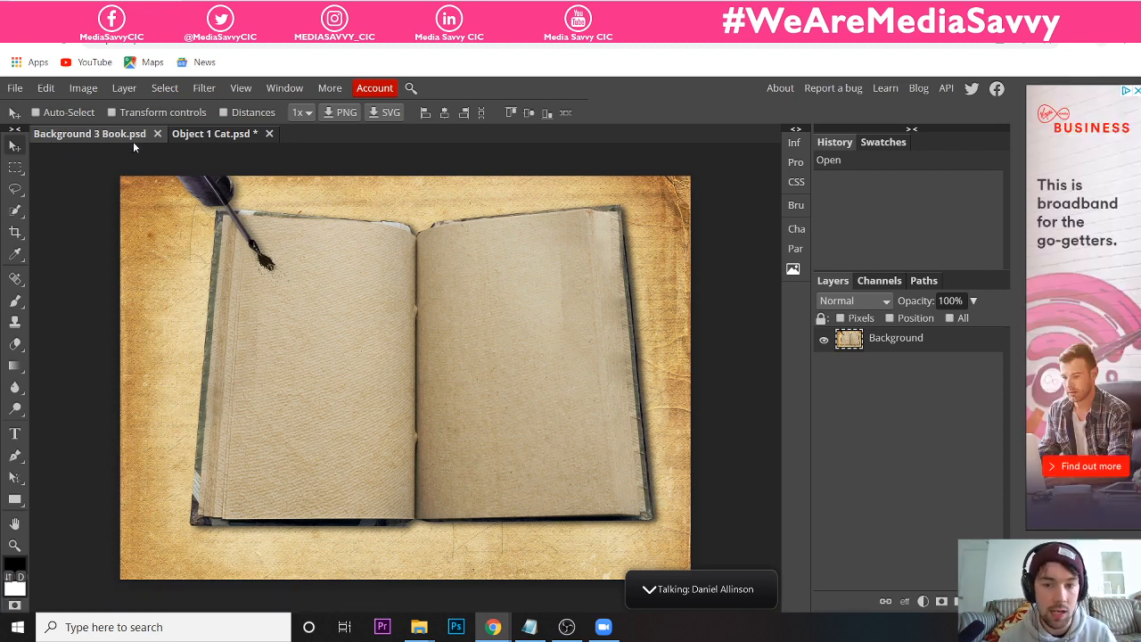
left_click(9, 90)
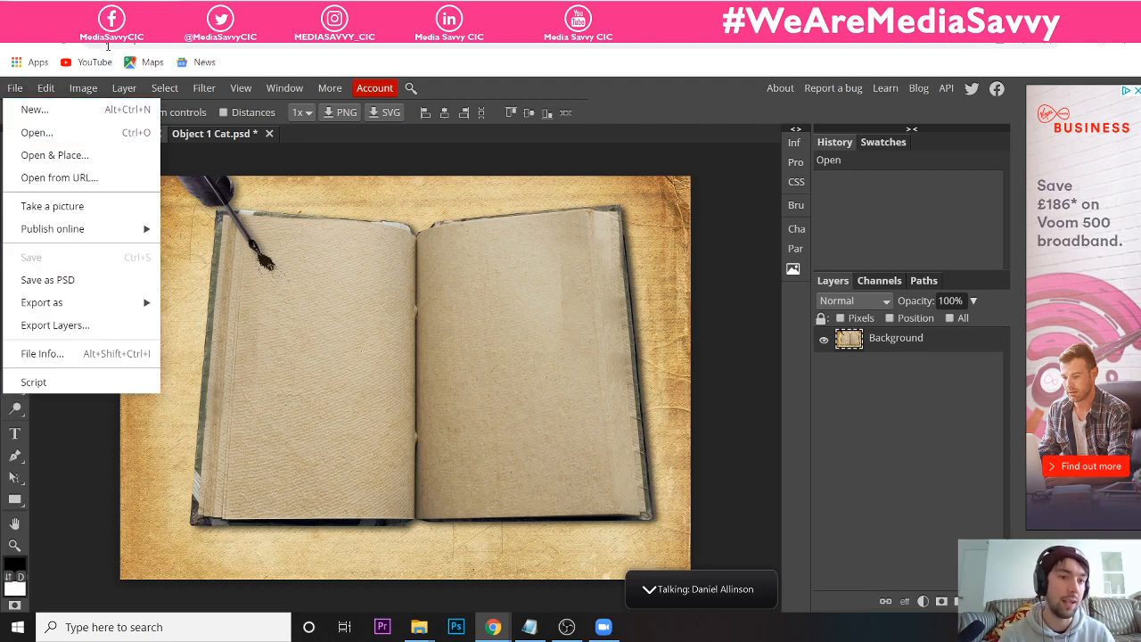
left_click(21, 87)
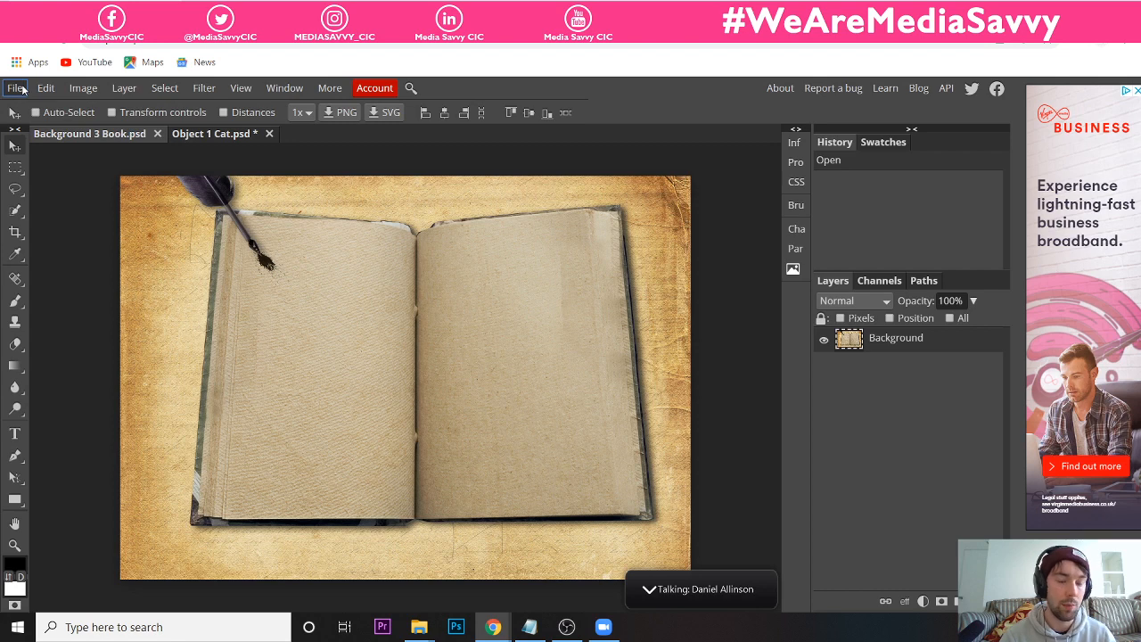
- Paste the copied cat into the book document and move it right so it covers most of the right-hand page
left_click(21, 87)
left_click(22, 87)
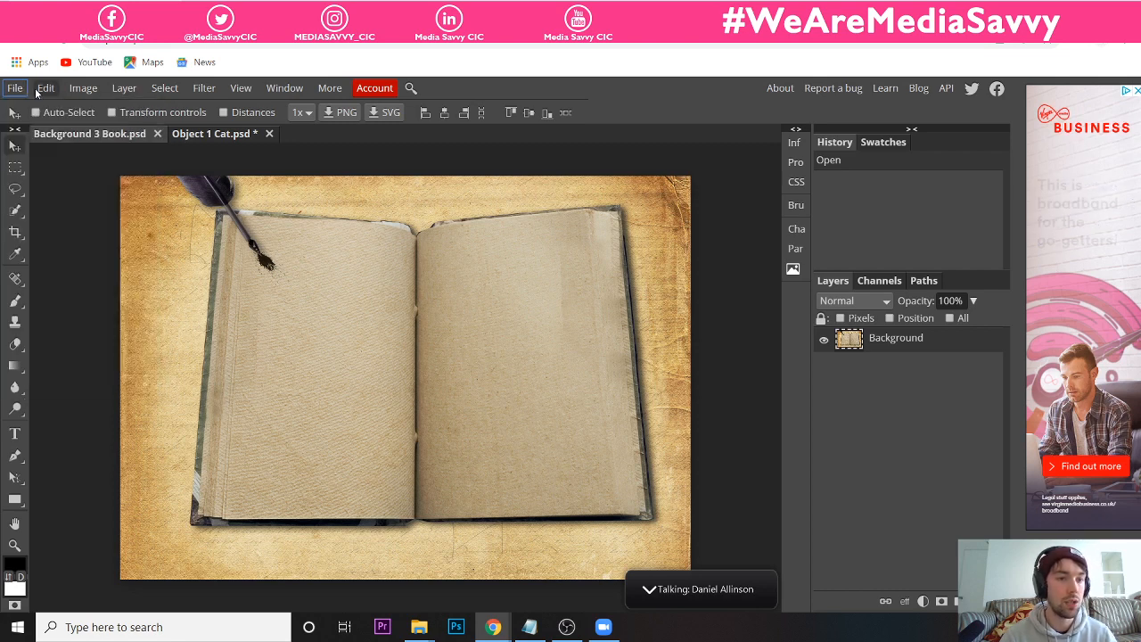
left_click(43, 93)
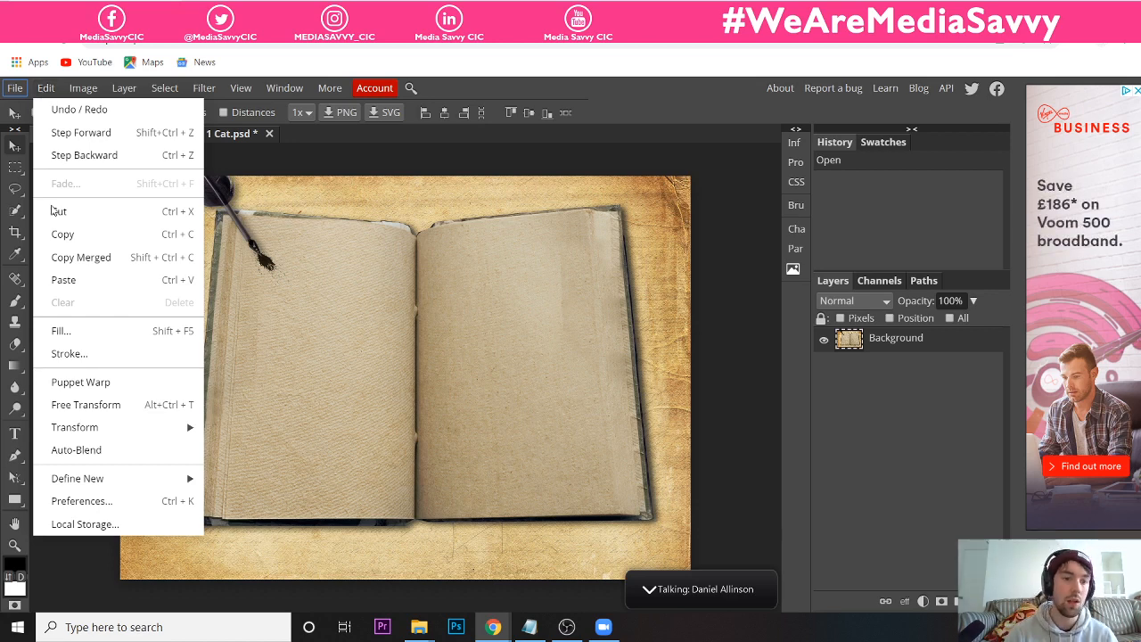
left_click(150, 282)
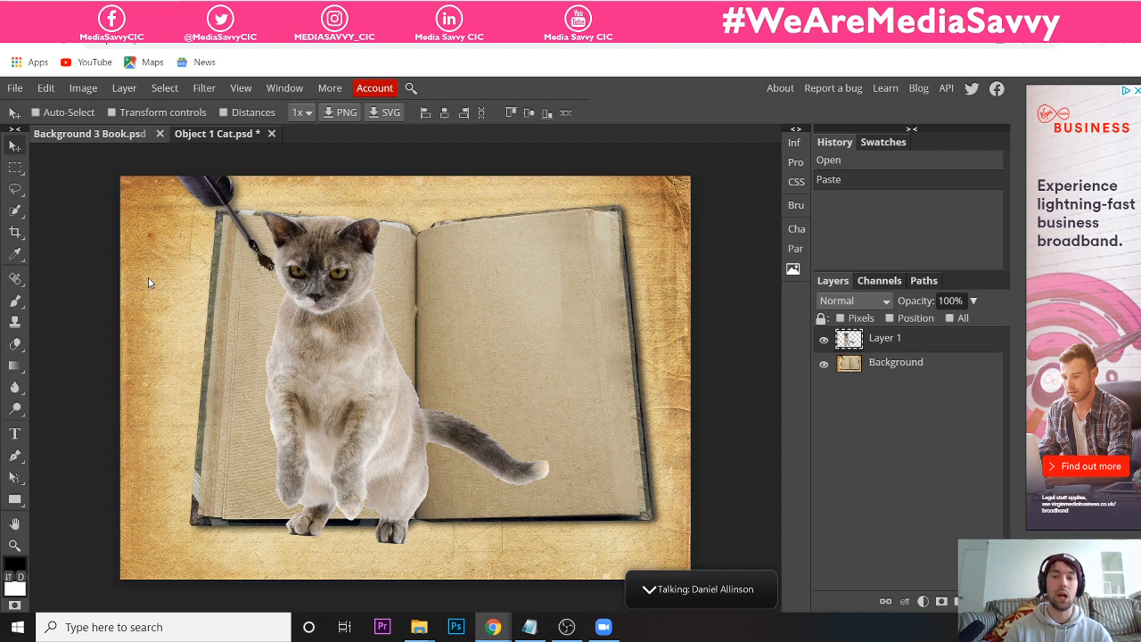
left_click_drag(353, 383, 494, 366)
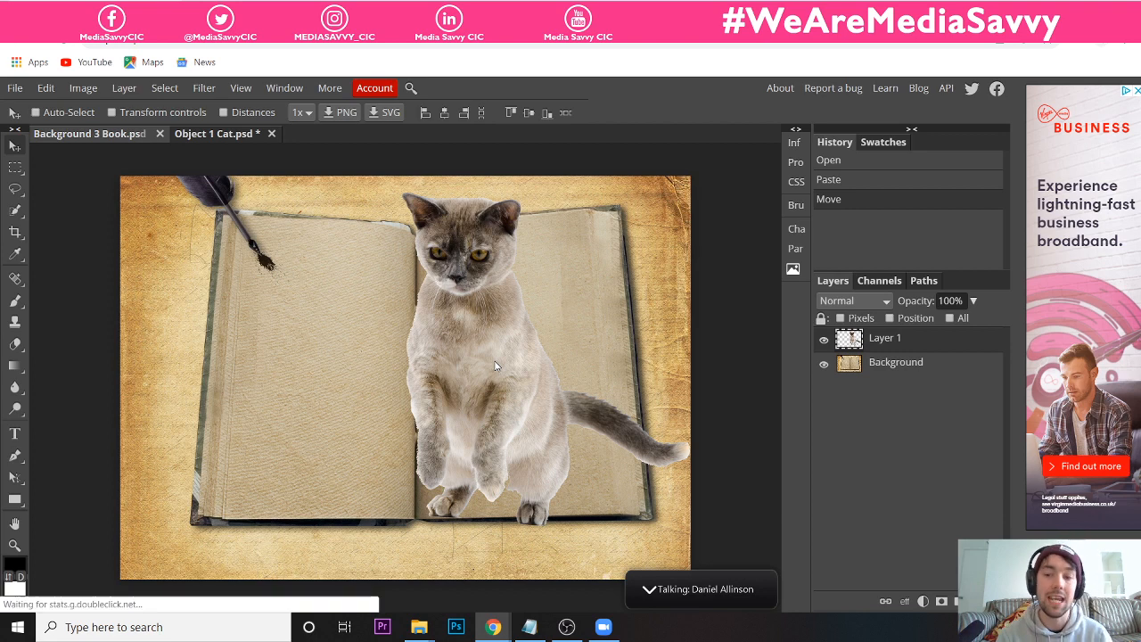
- Free Transform the cat layer, rotating it to -0.8° and scaling it down to 63% width and 62% height
left_click(26, 90)
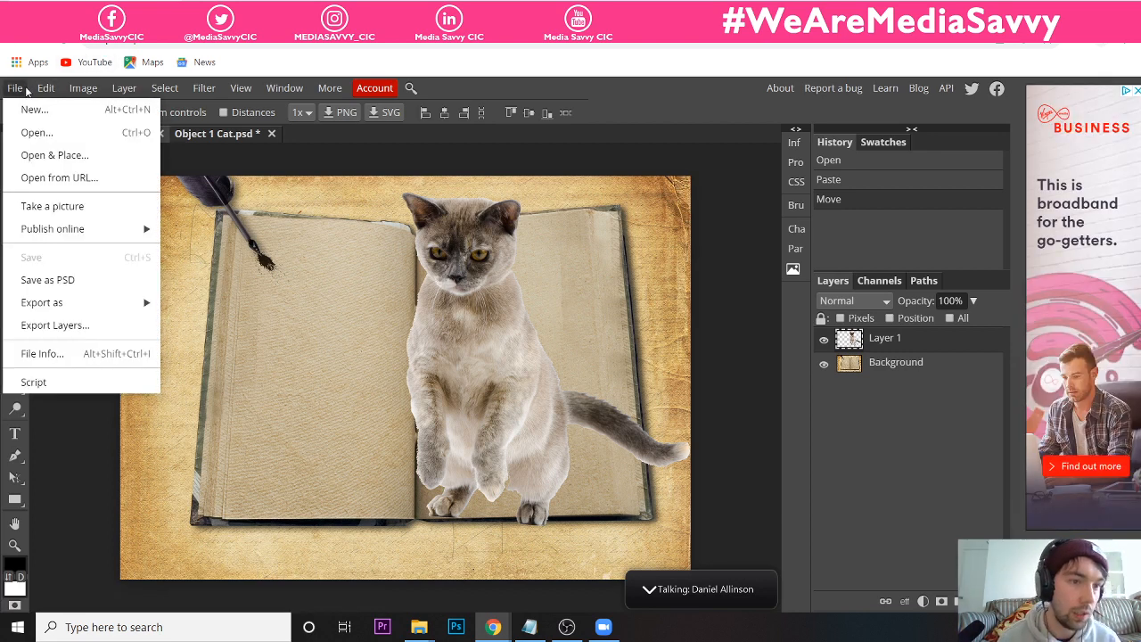
mouse_move(40, 91)
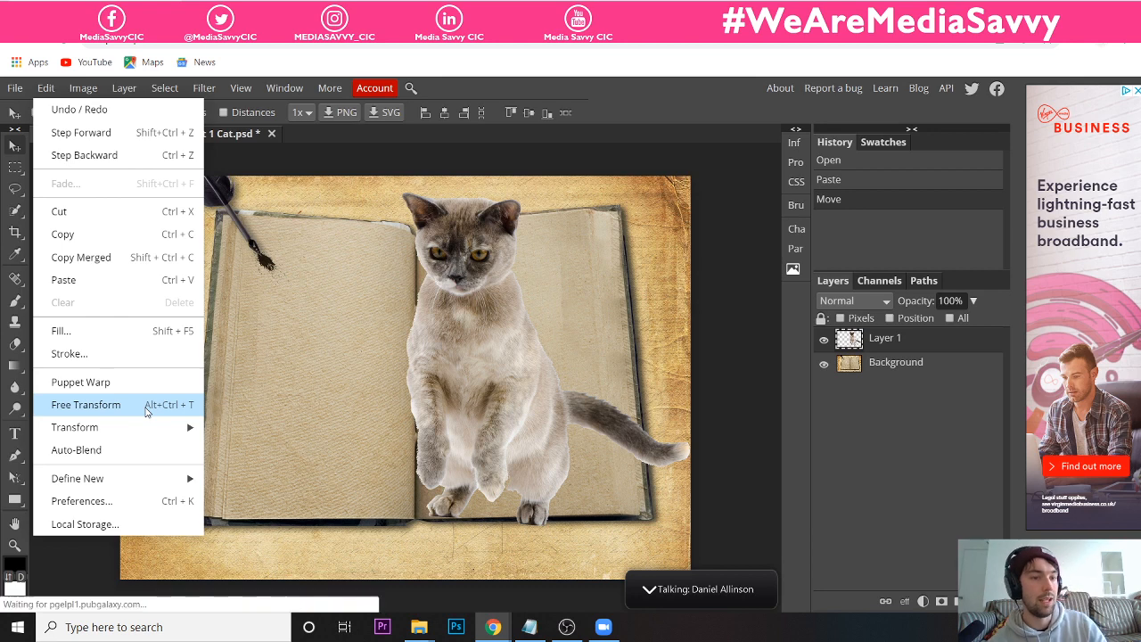
left_click(86, 404)
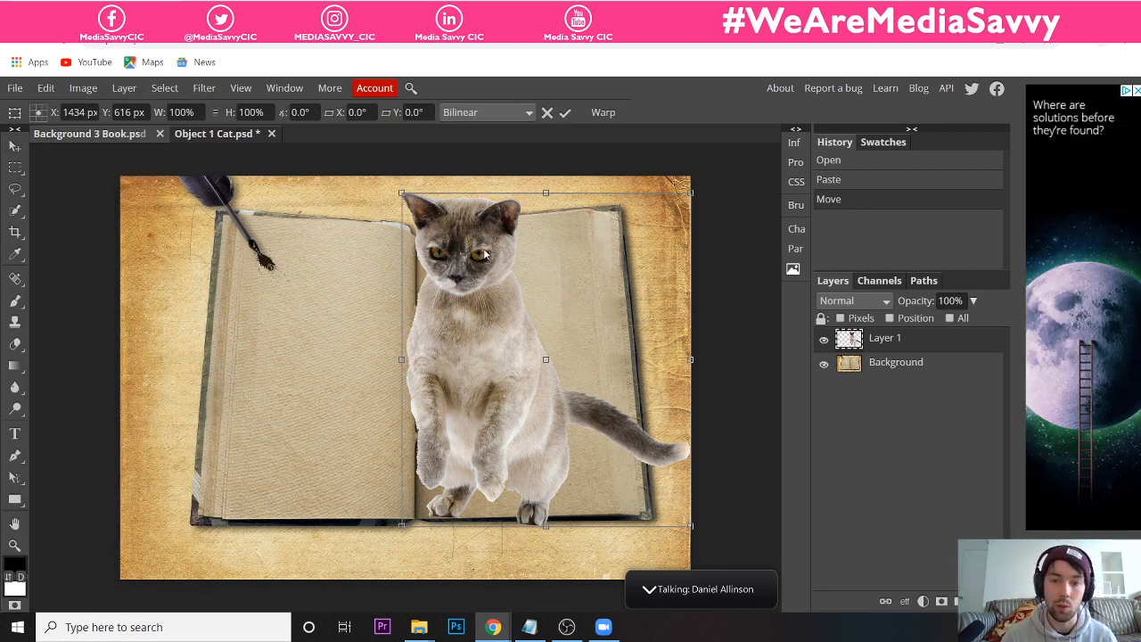
left_click_drag(486, 256, 418, 251)
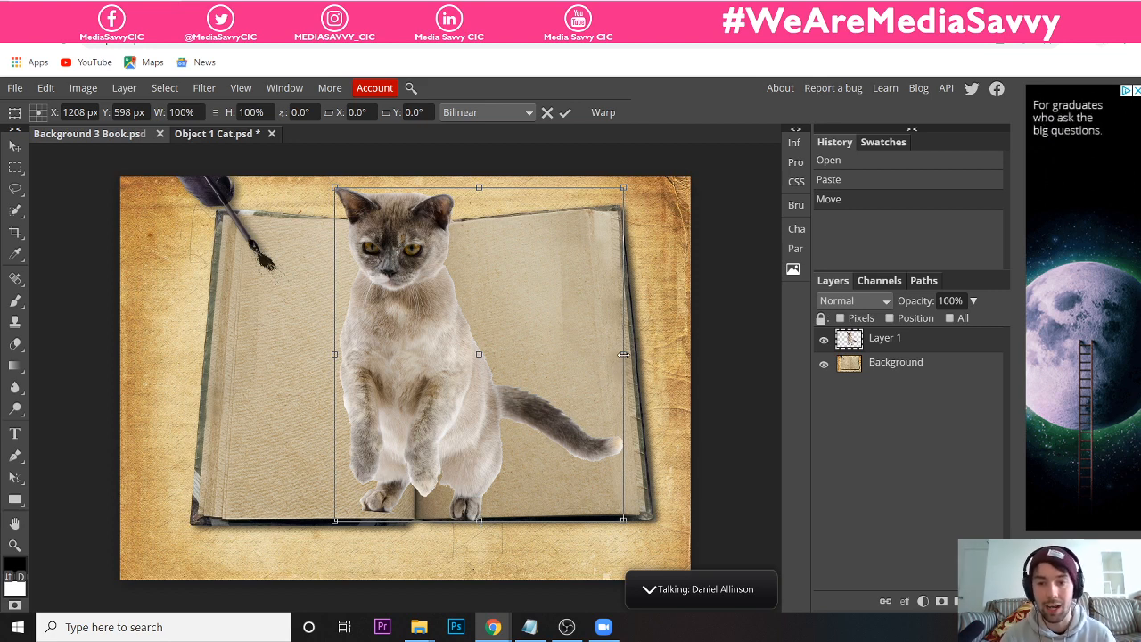
mouse_move(623, 354)
left_mouse_down()
mouse_move(514, 353)
mouse_move(603, 354)
mouse_move(616, 366)
left_mouse_up()
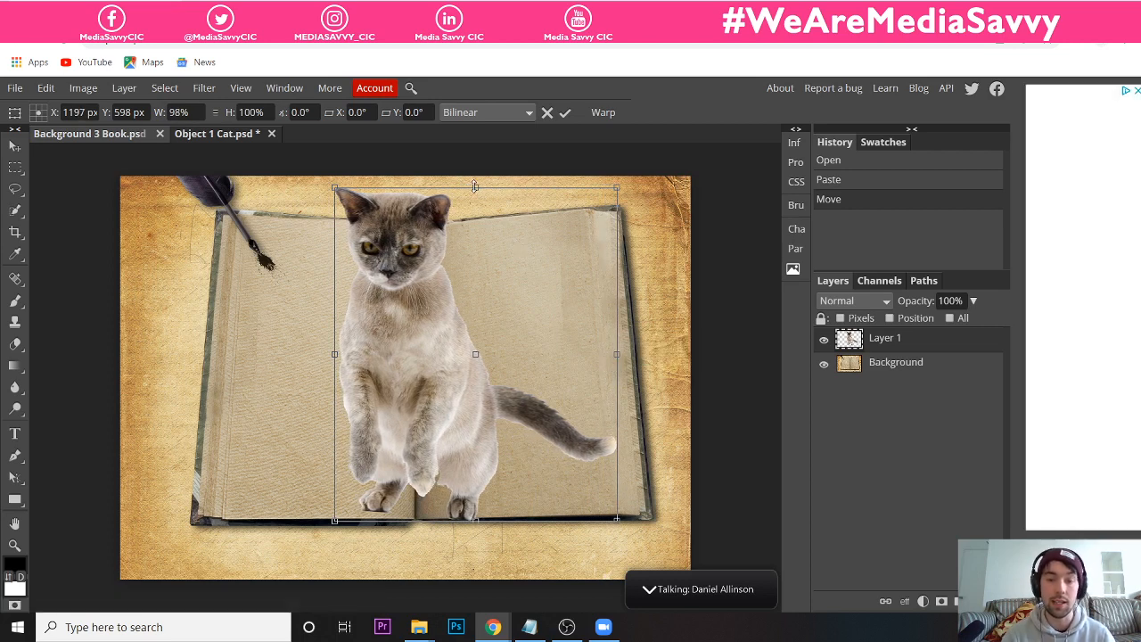
mouse_move(474, 187)
left_mouse_down()
mouse_move(478, 284)
mouse_move(477, 199)
left_mouse_up()
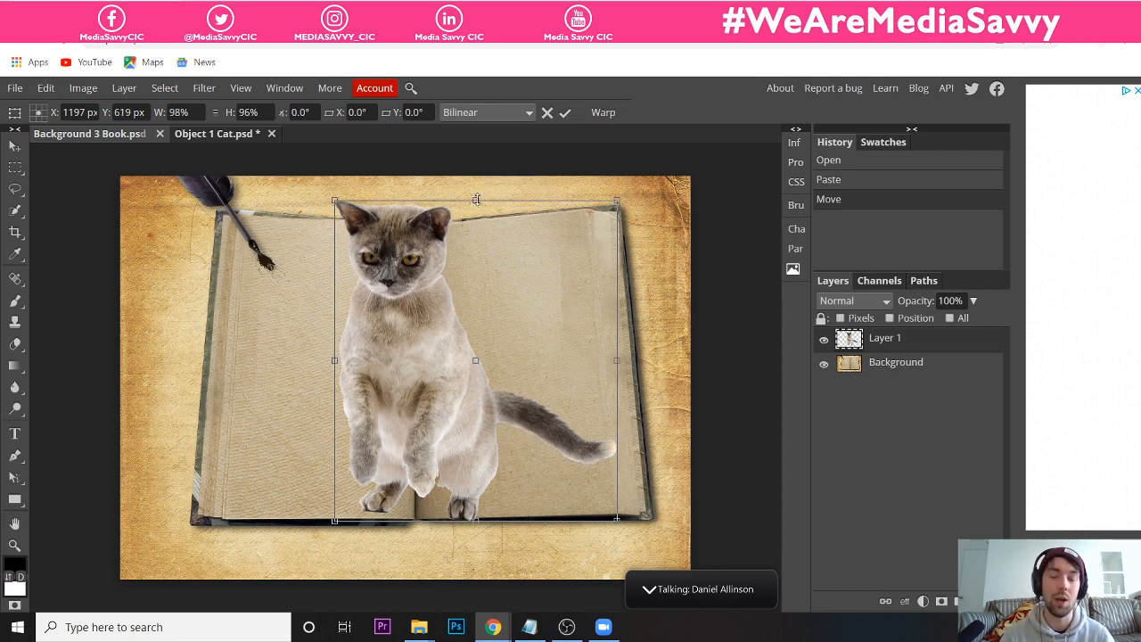
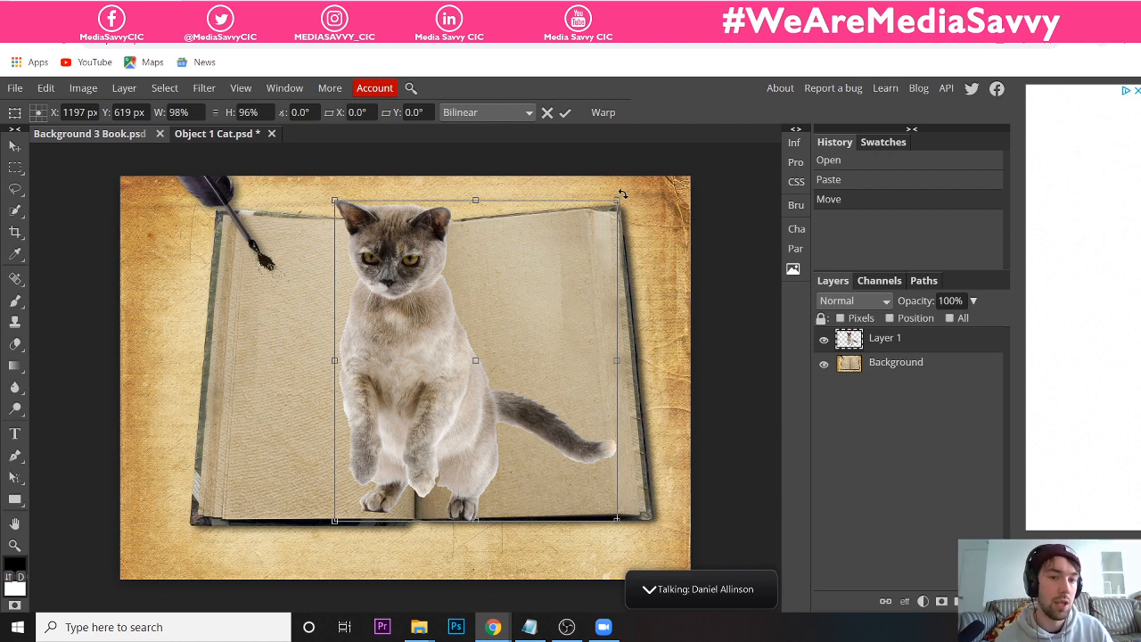
mouse_move(622, 194)
left_mouse_down()
mouse_move(665, 237)
mouse_move(614, 199)
left_mouse_up()
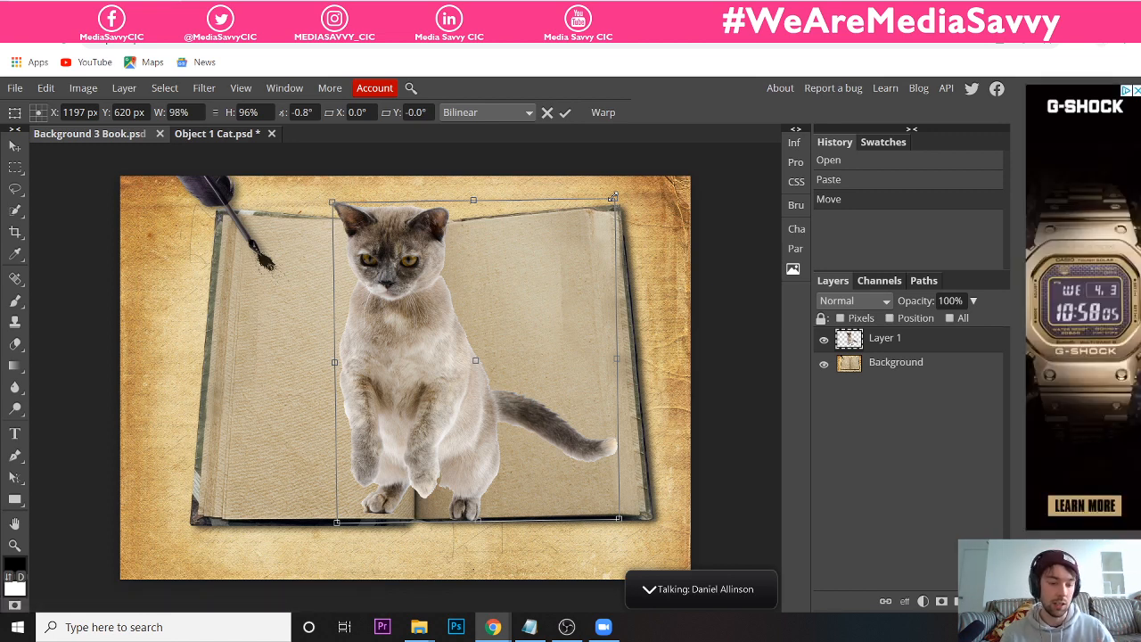
left_click_drag(612, 196, 514, 239)
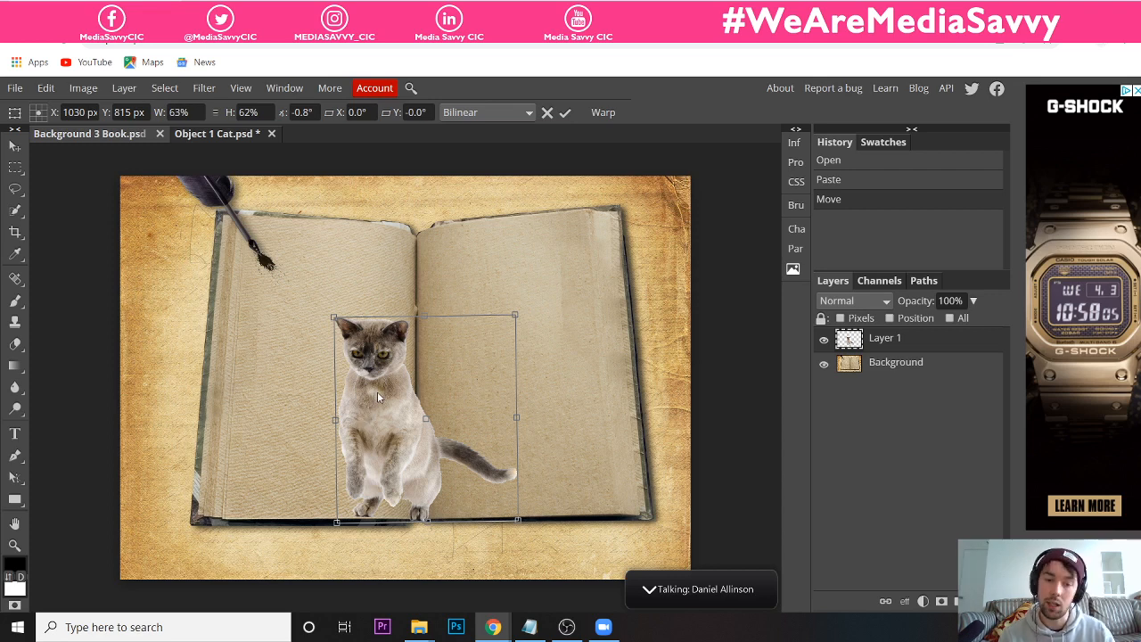
- Place the reduced cat on the book's right-hand page and apply the transform
left_click_drag(377, 396, 477, 360)
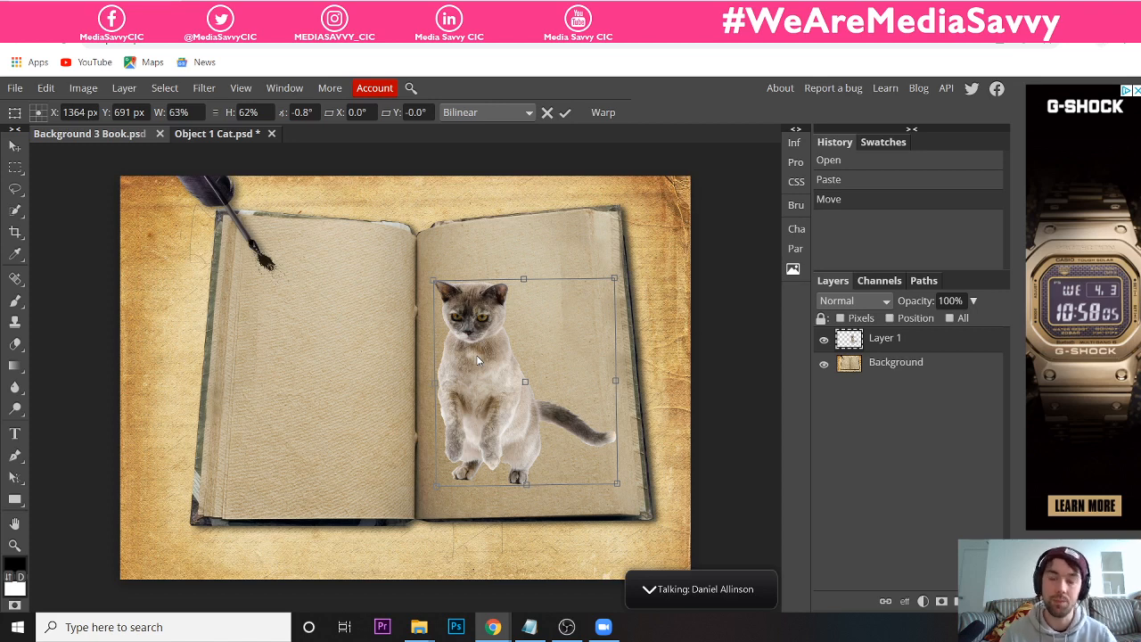
left_click_drag(477, 360, 465, 327)
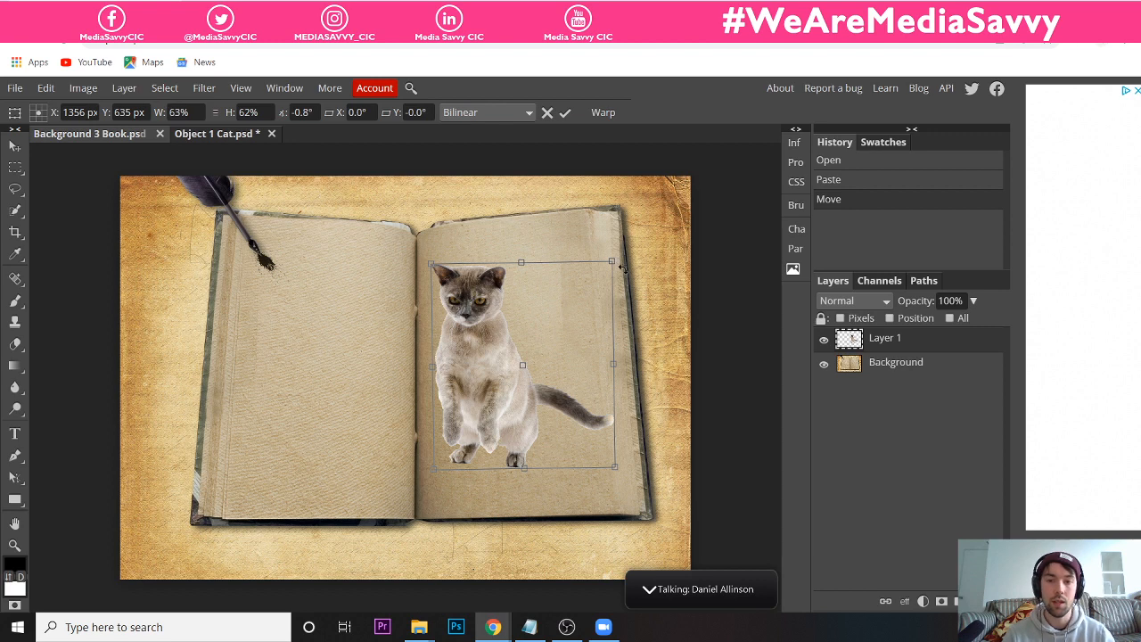
left_click(565, 113)
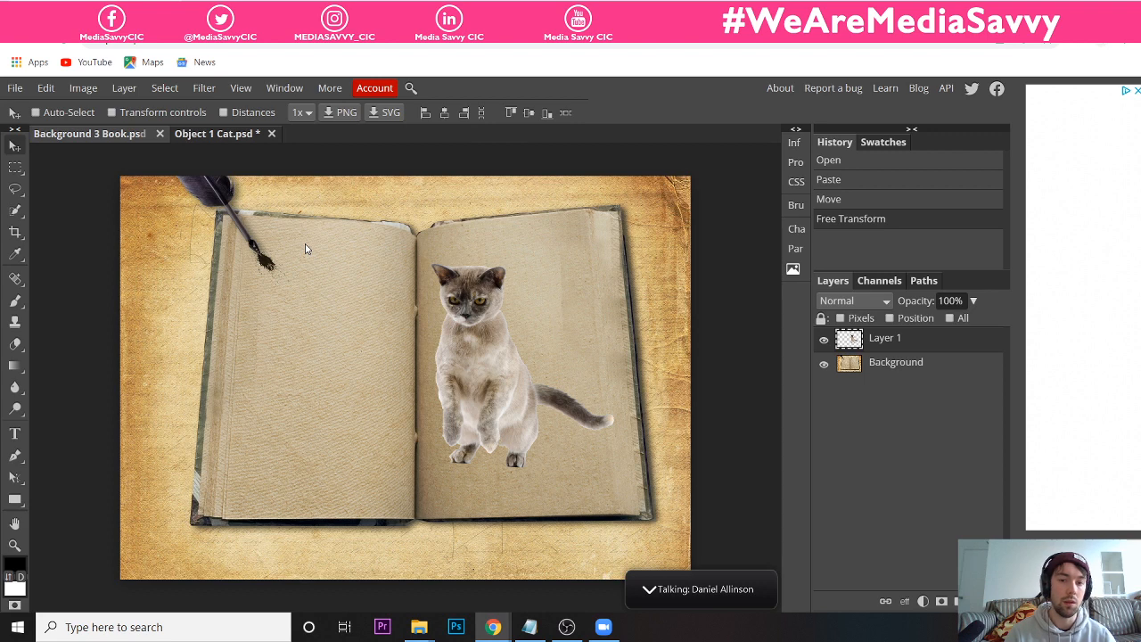
- Switch to the Object 1 Cat document and move the selected cat further right and slightly down
left_click(210, 135)
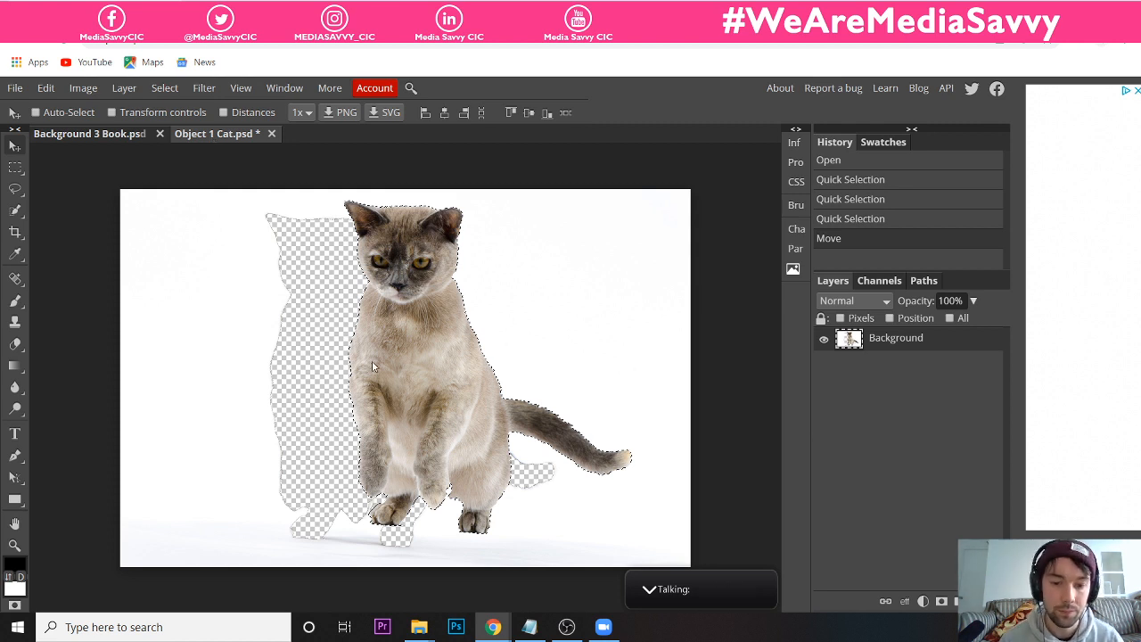
left_click_drag(383, 360, 420, 373)
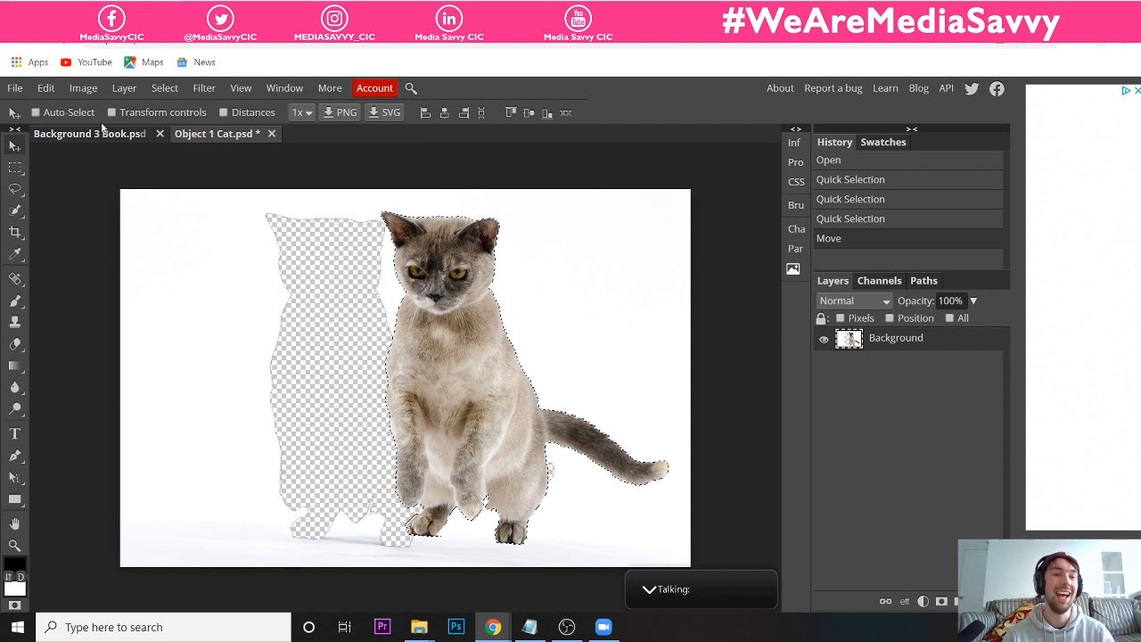
- Clear the selection around the cat and undo the deselection
left_click(115, 91)
mouse_move(160, 93)
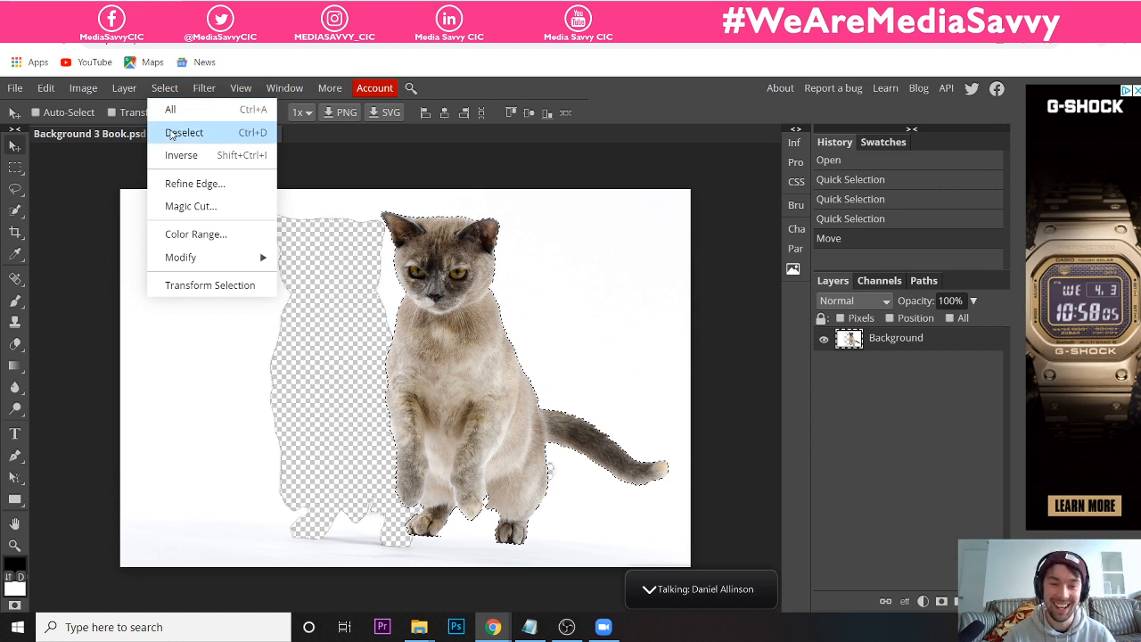
left_click(184, 132)
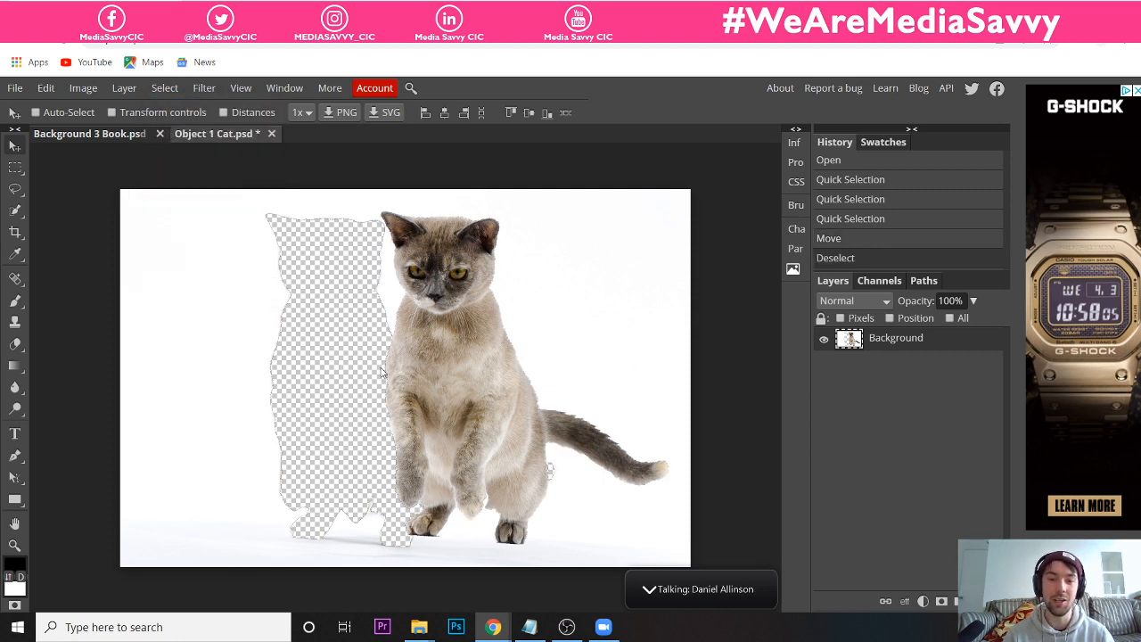
key("ctrl+z")
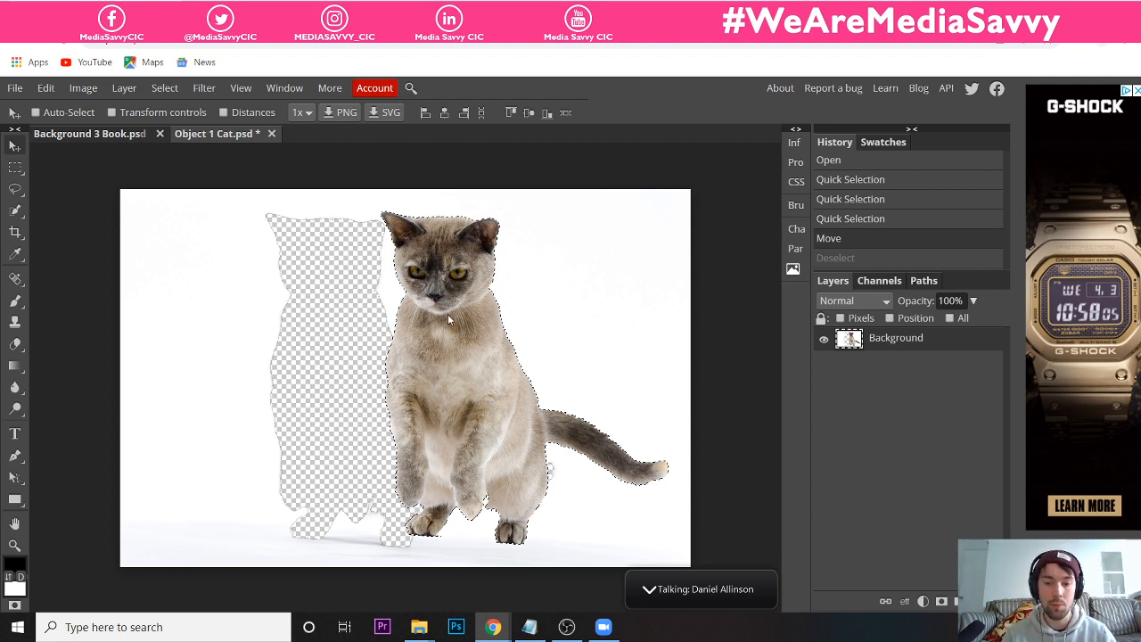
- Move the selected cat a little further right, clear of the transparent cut-out, and deselect it
left_click_drag(446, 318, 457, 320)
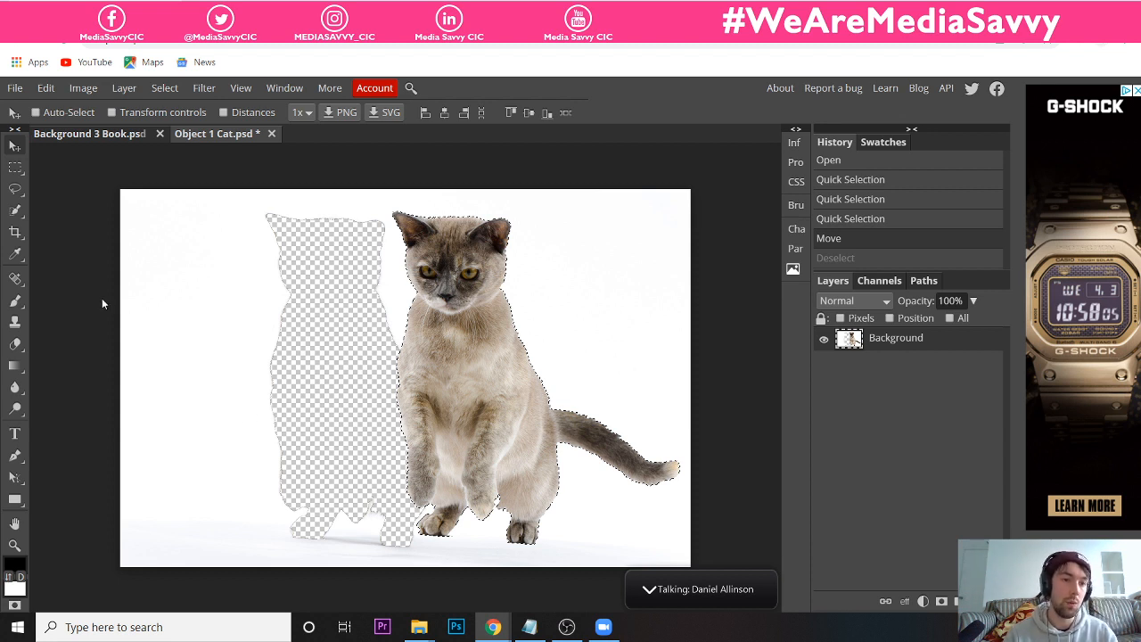
left_click(158, 91)
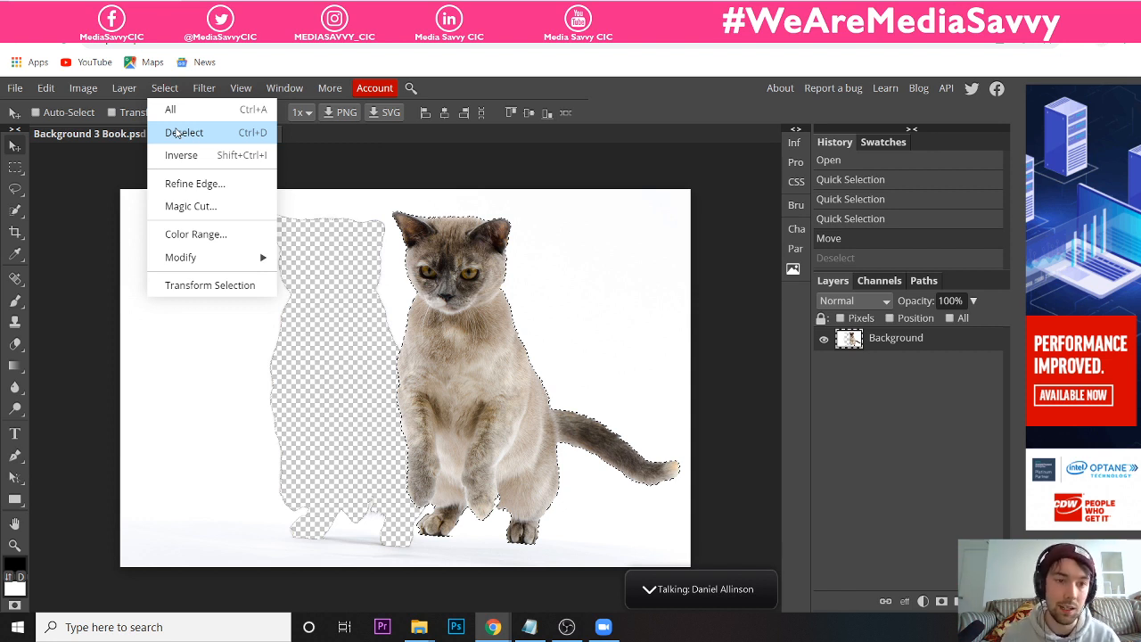
left_click(178, 133)
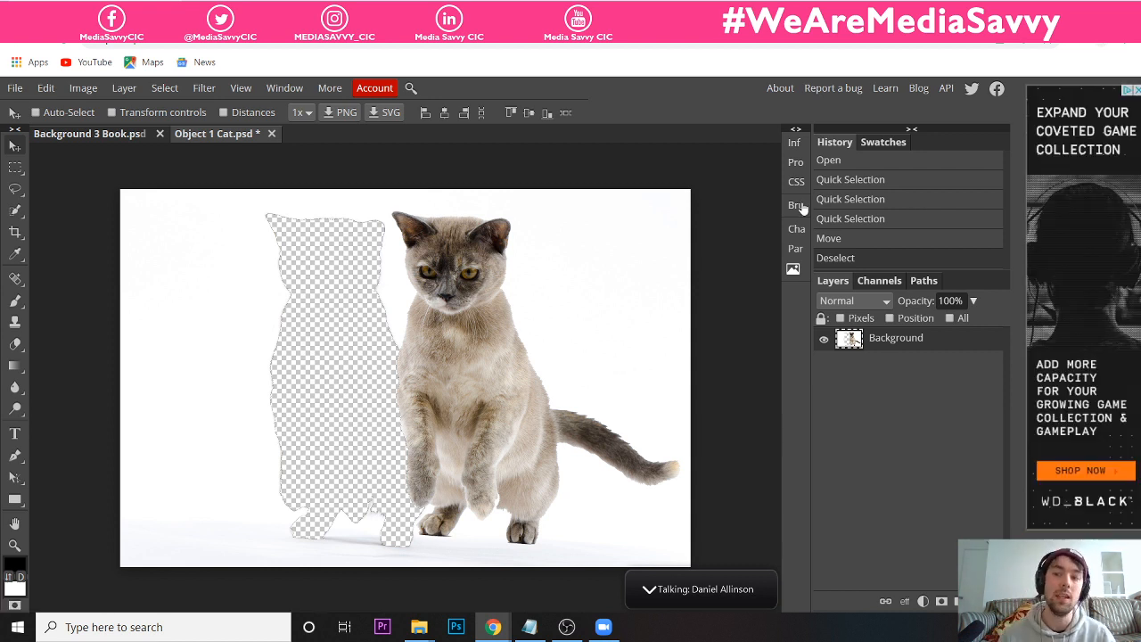
- Choose the Quick Selection tool and set its brush size to 15 px
left_click(45, 87)
left_click(45, 87)
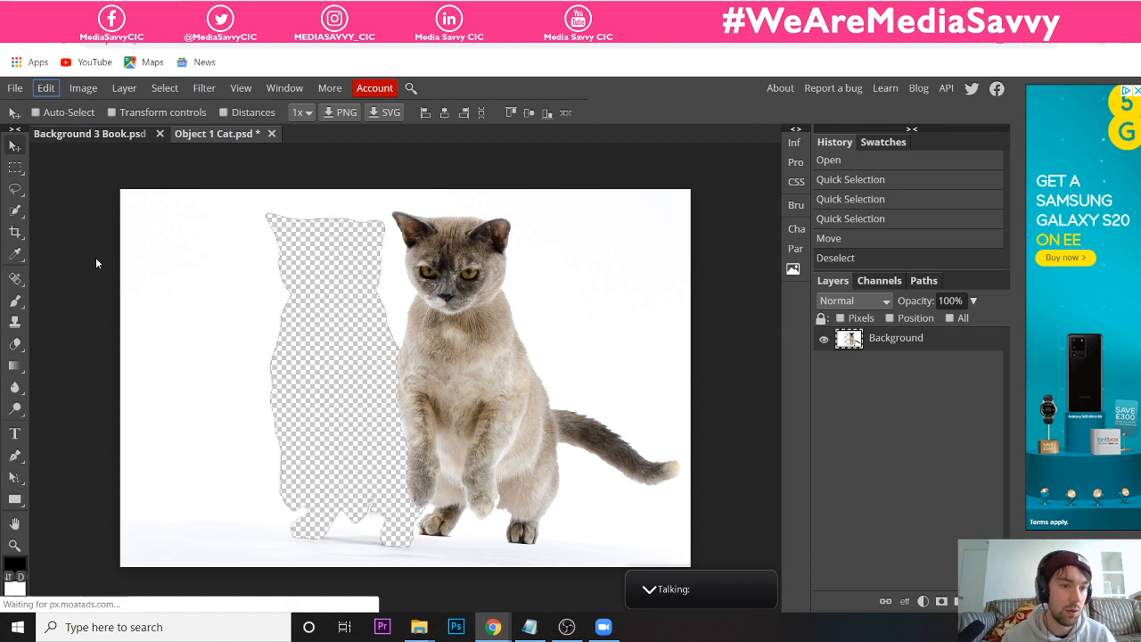
right_click(17, 217)
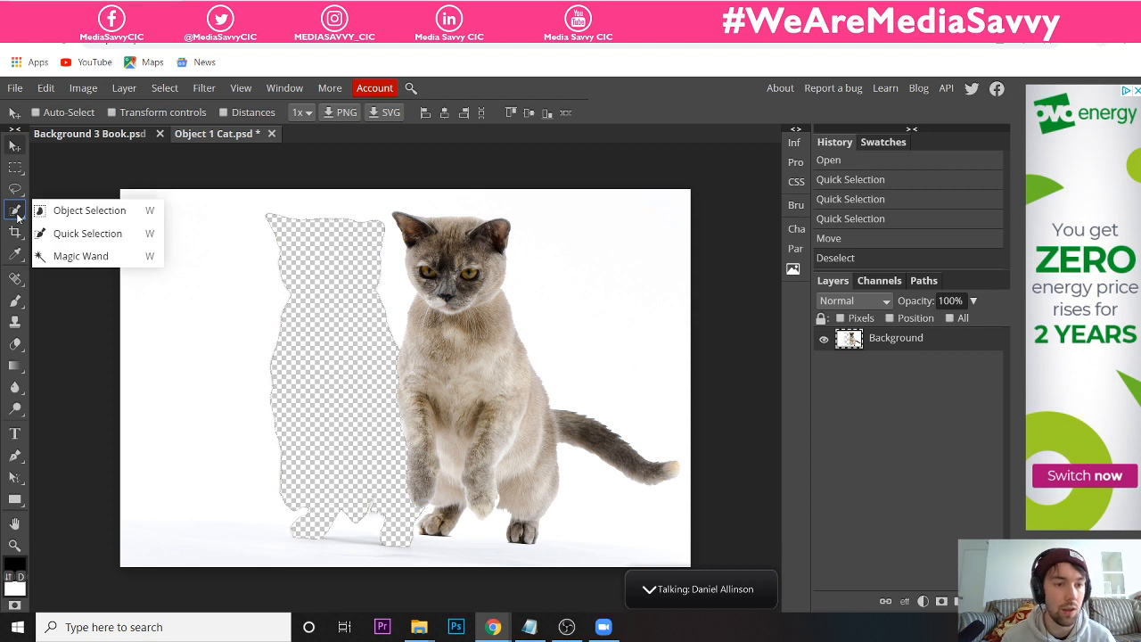
left_click(69, 231)
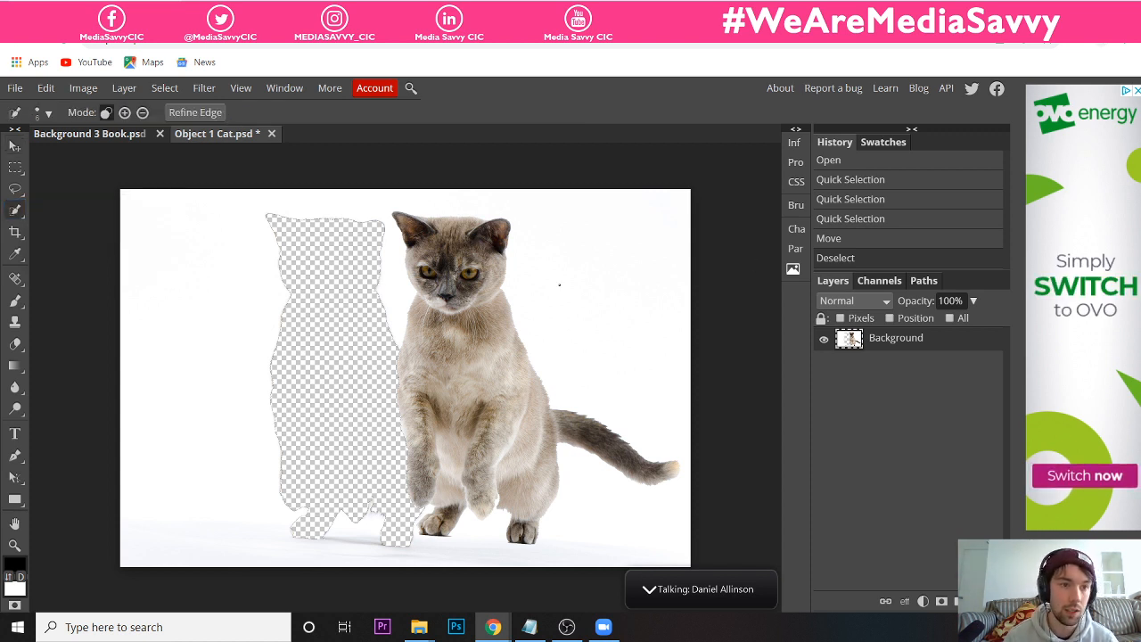
left_click(47, 113)
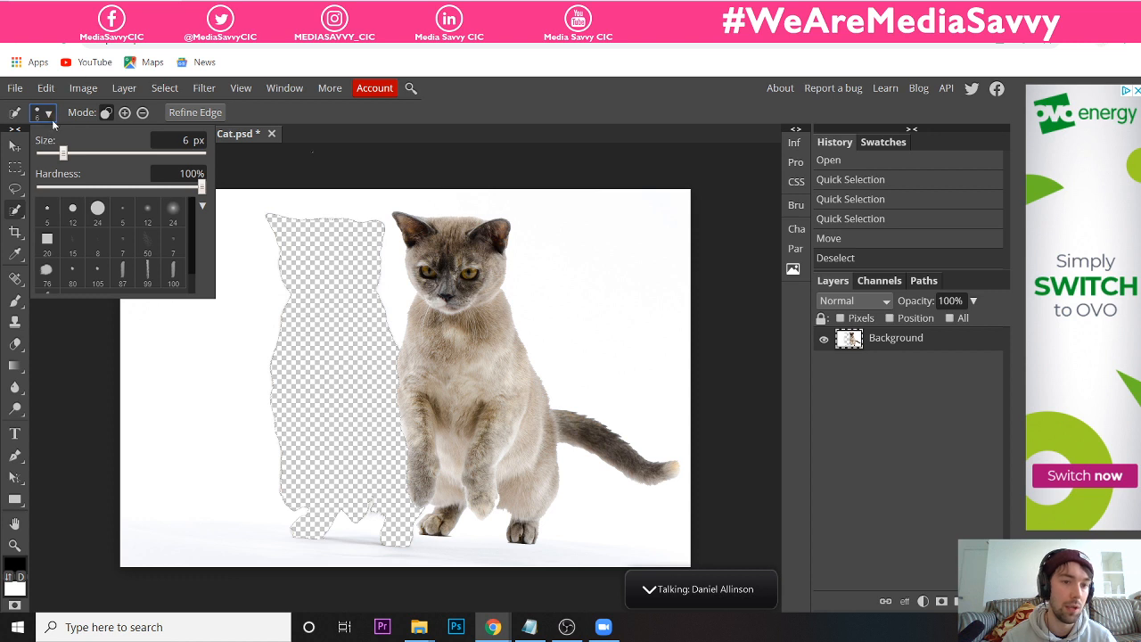
left_click_drag(63, 154, 78, 155)
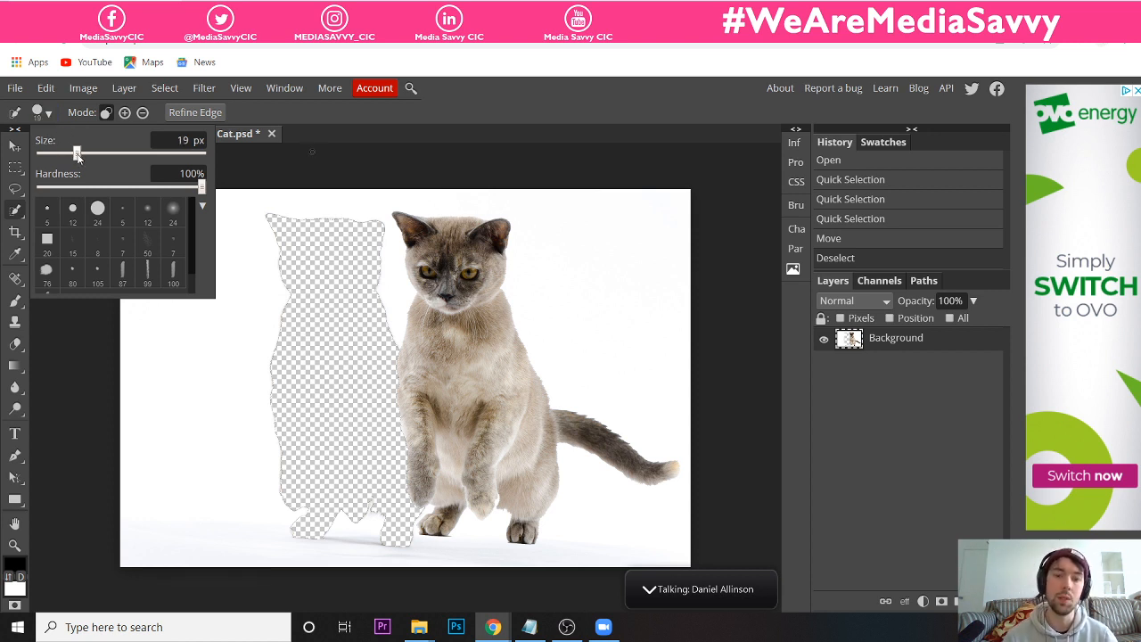
left_click_drag(78, 155, 73, 155)
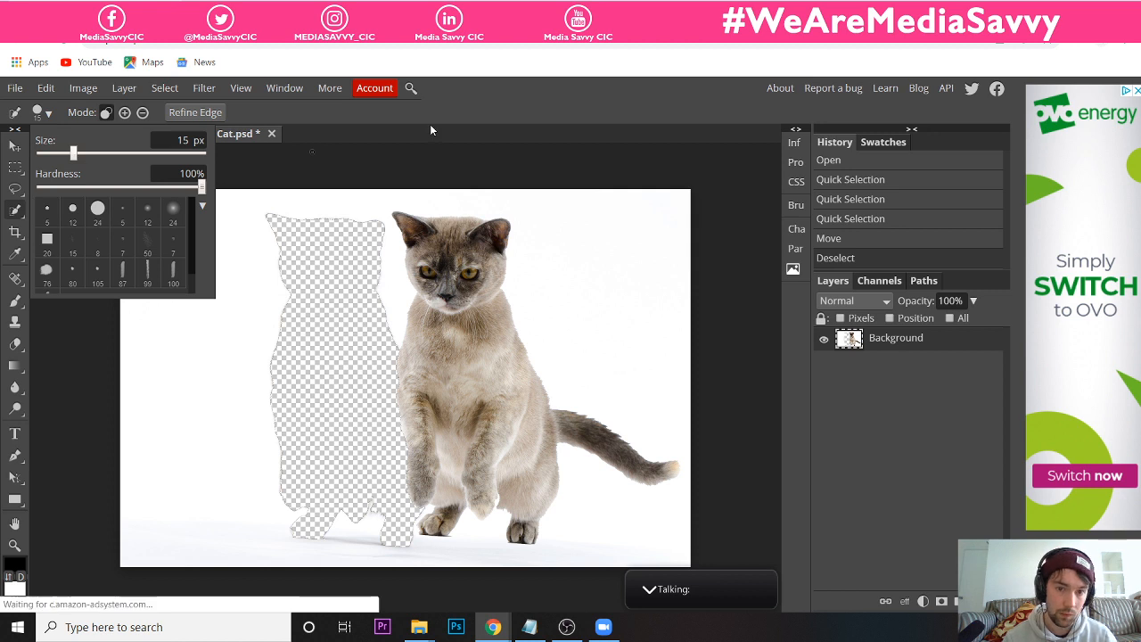
left_click(453, 164)
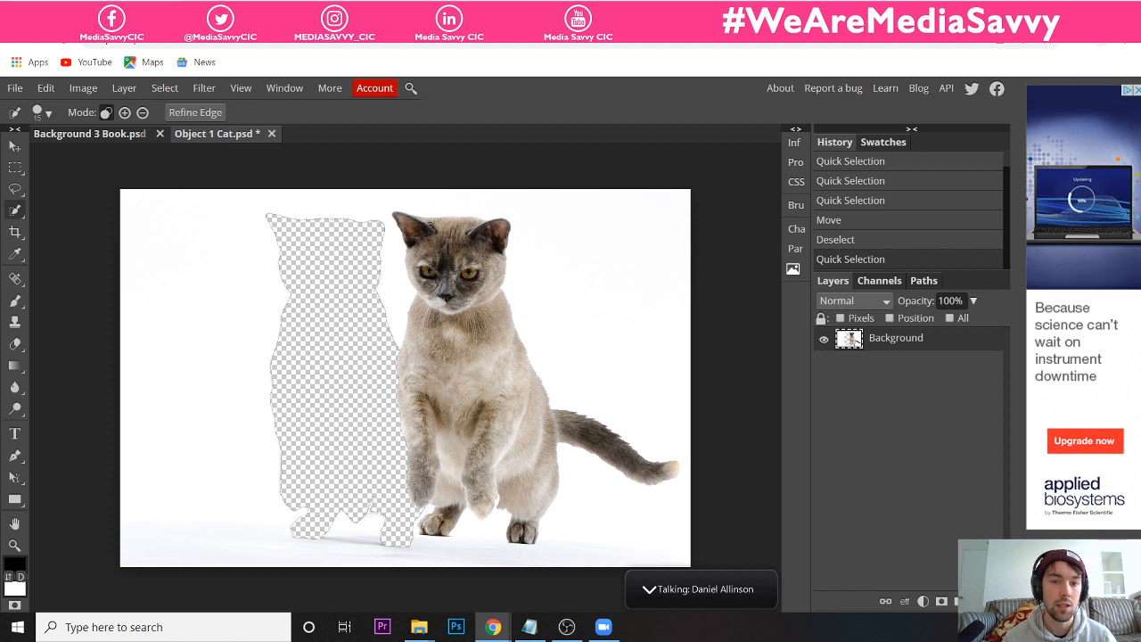
- Try to make a new selection on the cat image with the Quick Selection brush, and undo it
left_click(429, 226)
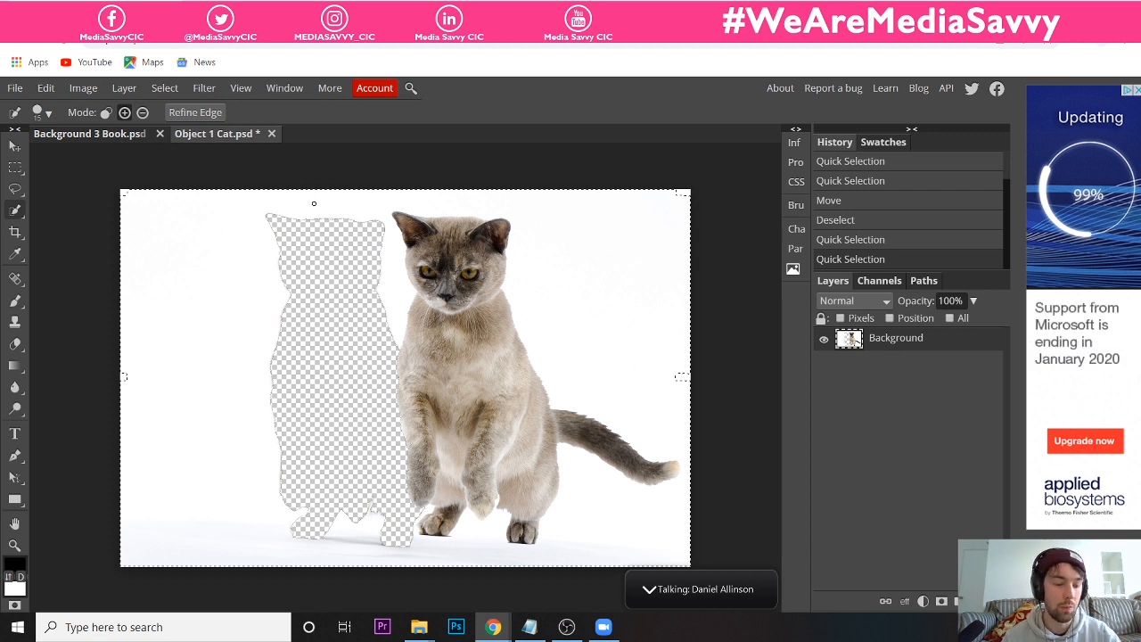
key("ctrl+z")
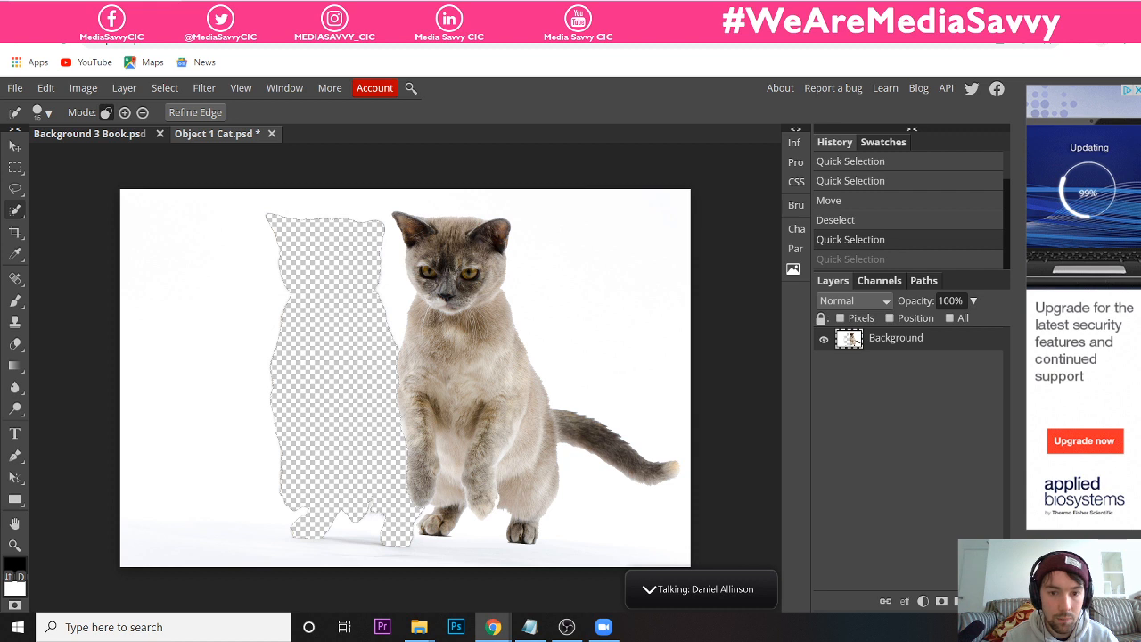
key("ctrl+shift+z")
key("ctrl+z")
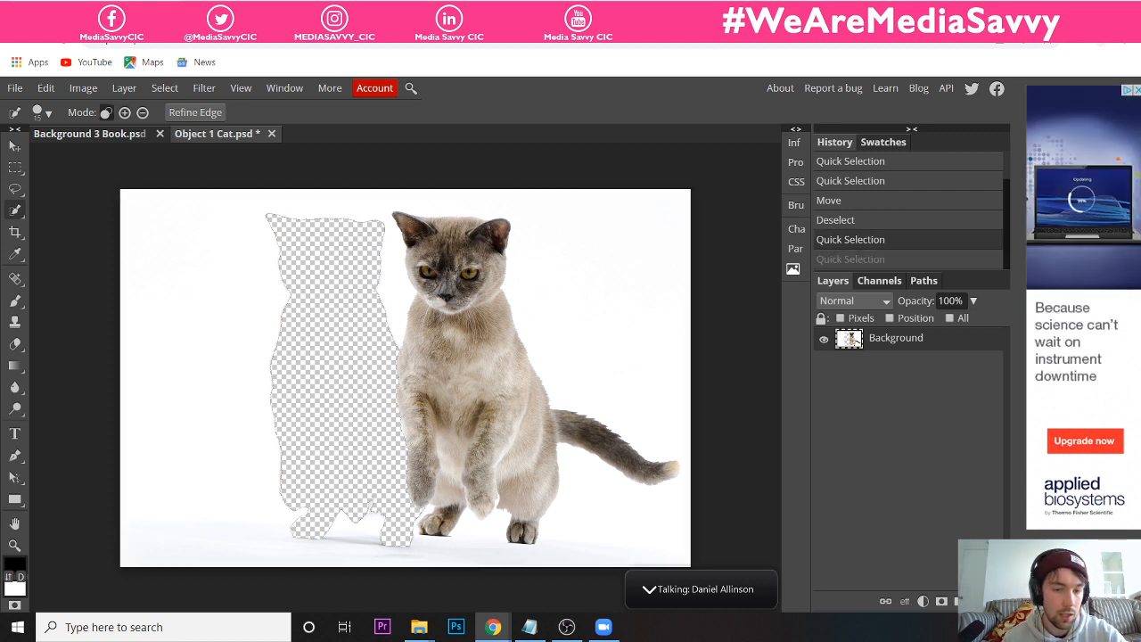
- Set the Quick Selection brush size to 10 px
left_click(49, 114)
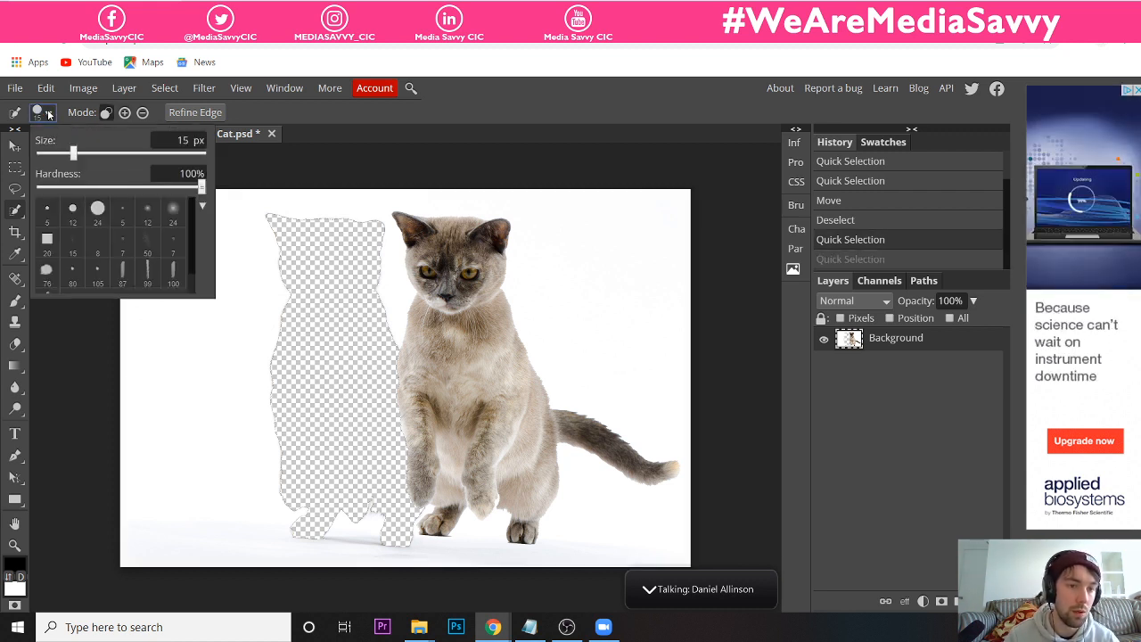
left_click(64, 152)
left_click_drag(65, 152, 68, 152)
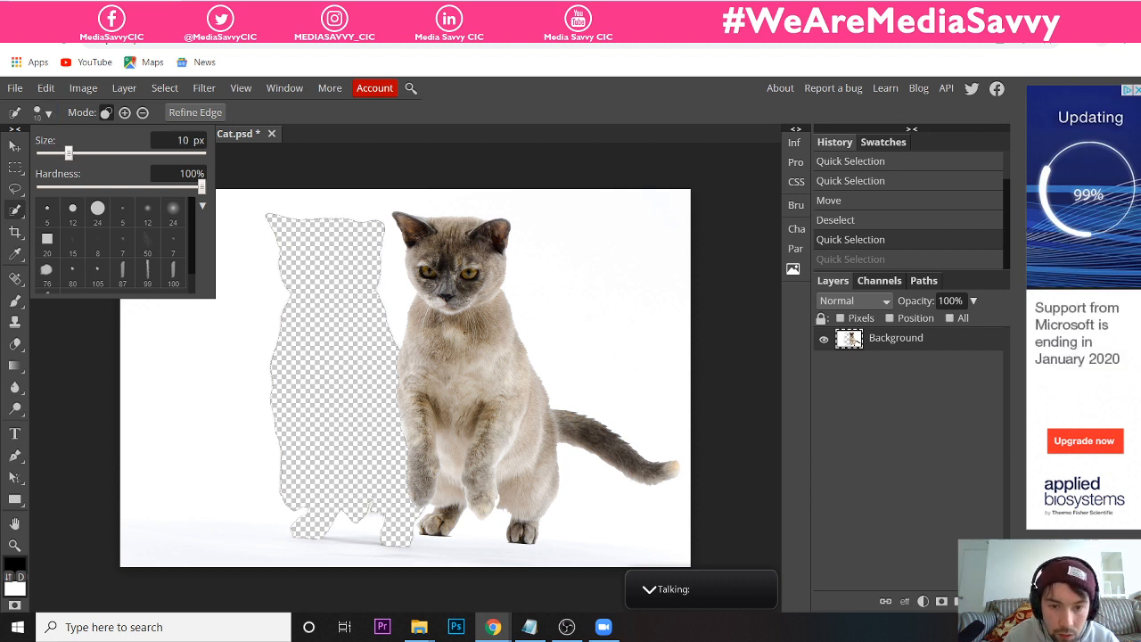
- Try to select the cat by brushing from its chest up to its face, and undo the last stroke
left_click(469, 359)
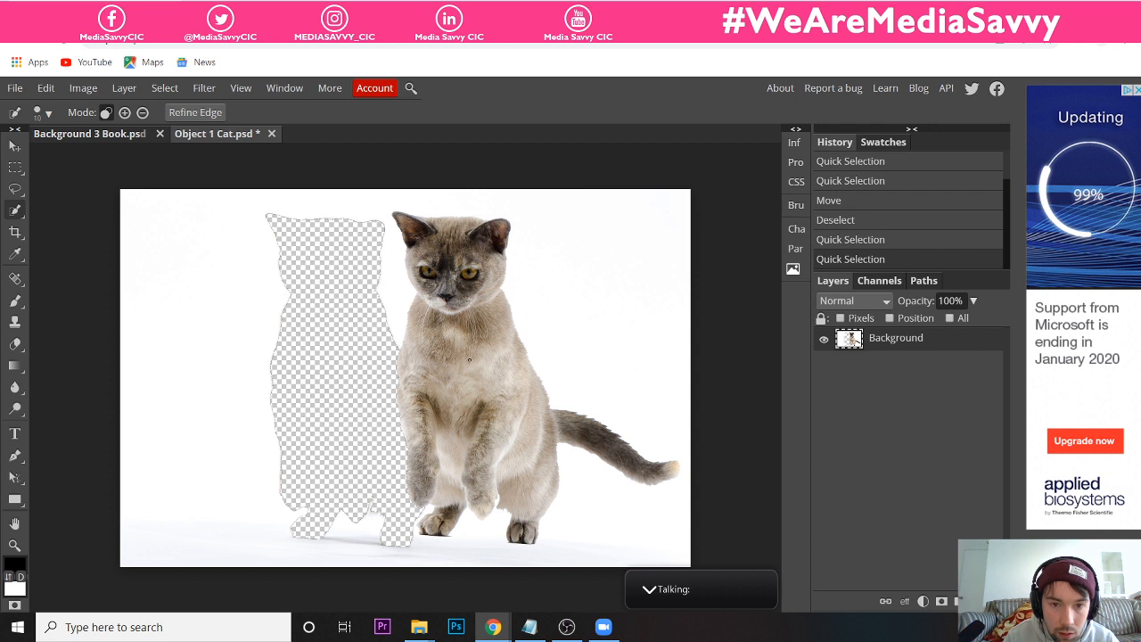
left_click_drag(469, 359, 458, 265)
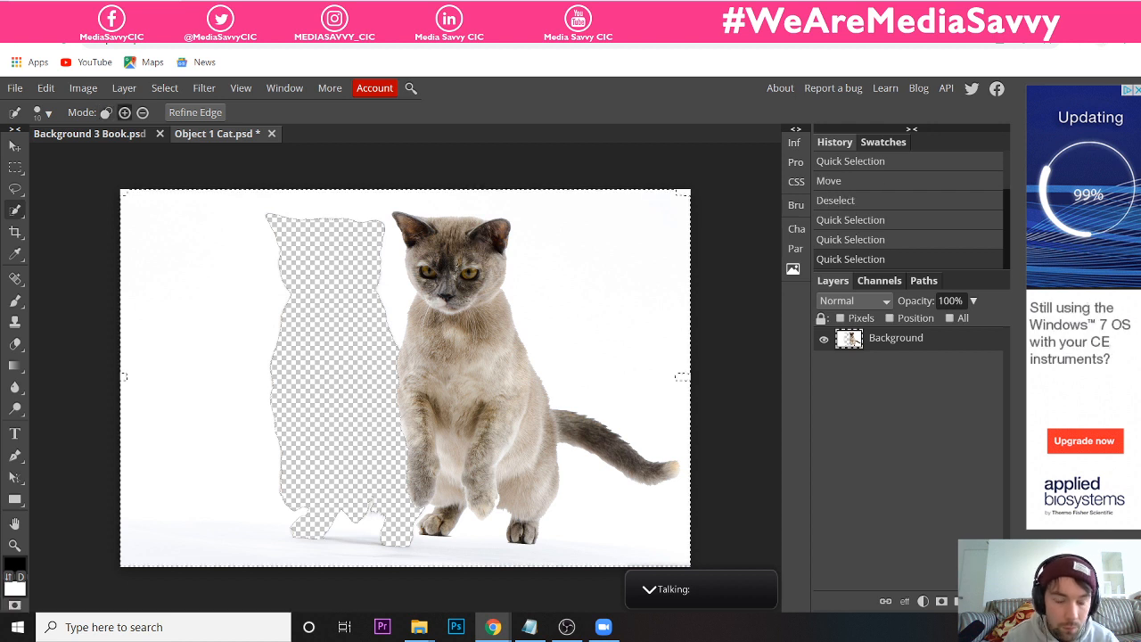
key("ctrl+z")
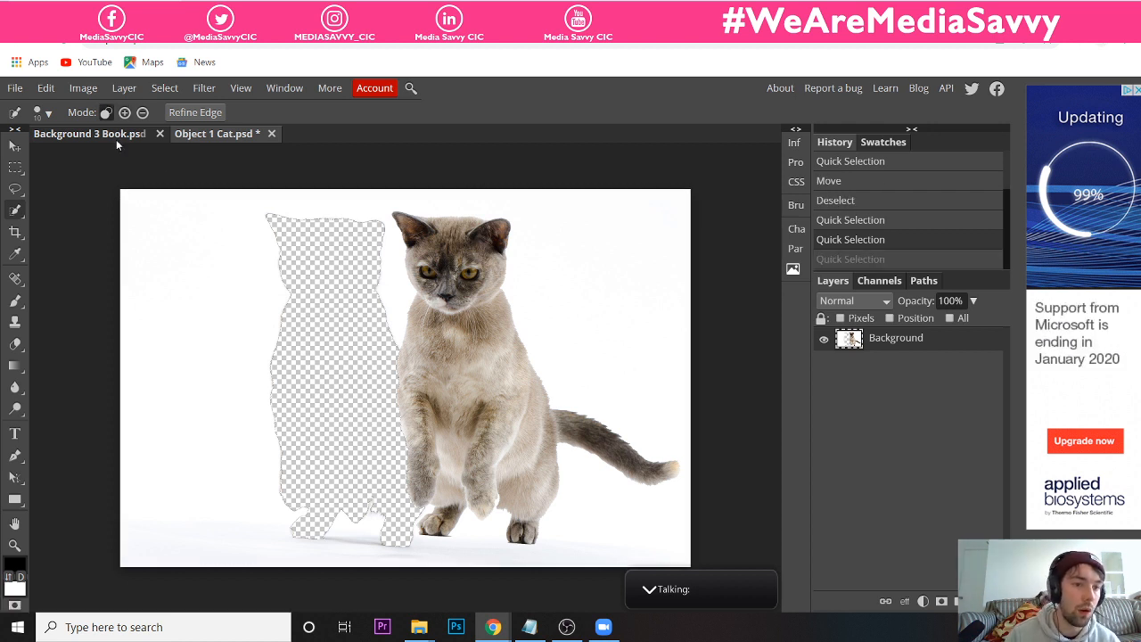
- Move the cat image slightly to the right, and select the cat with the Quick Selection brush
left_click(15, 145)
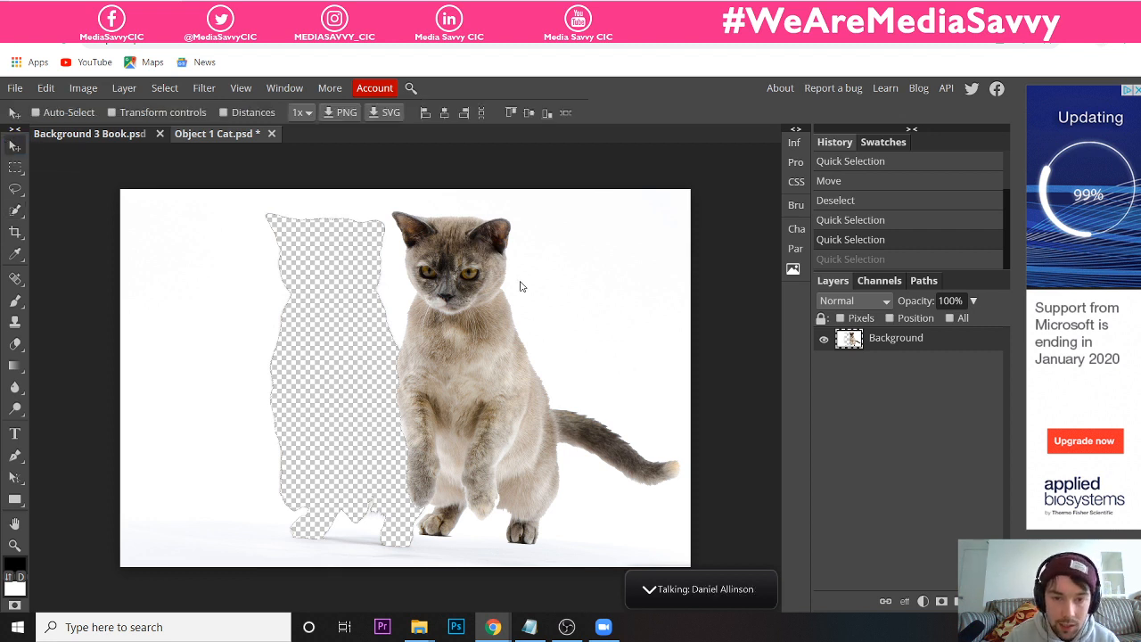
mouse_move(495, 288)
left_mouse_down()
mouse_move(426, 287)
mouse_move(502, 287)
left_mouse_up()
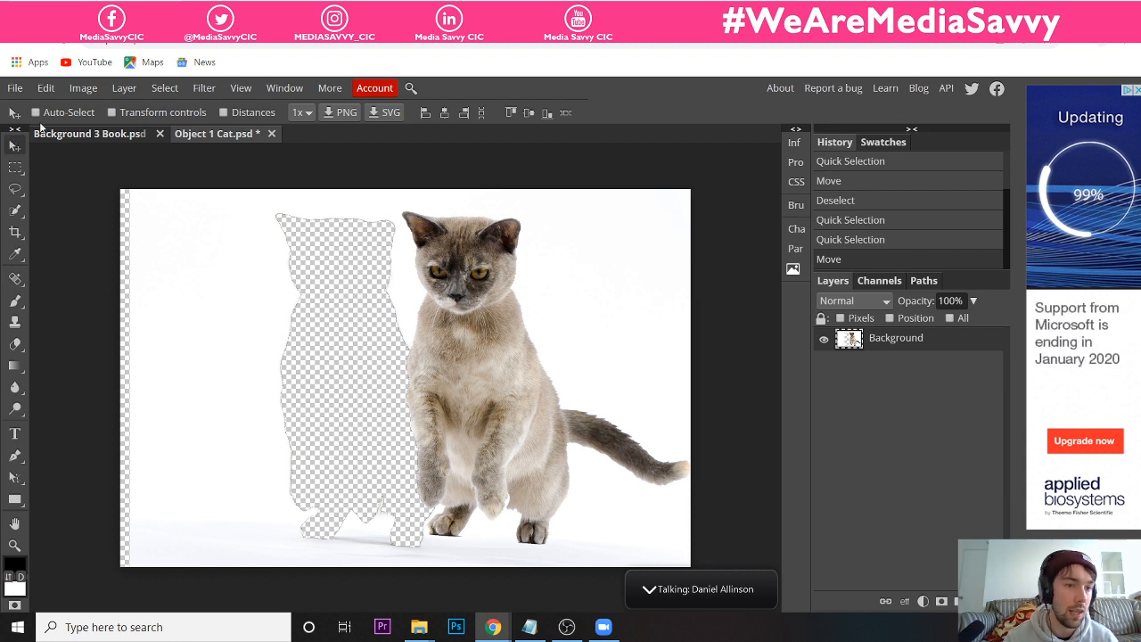
left_click(15, 210)
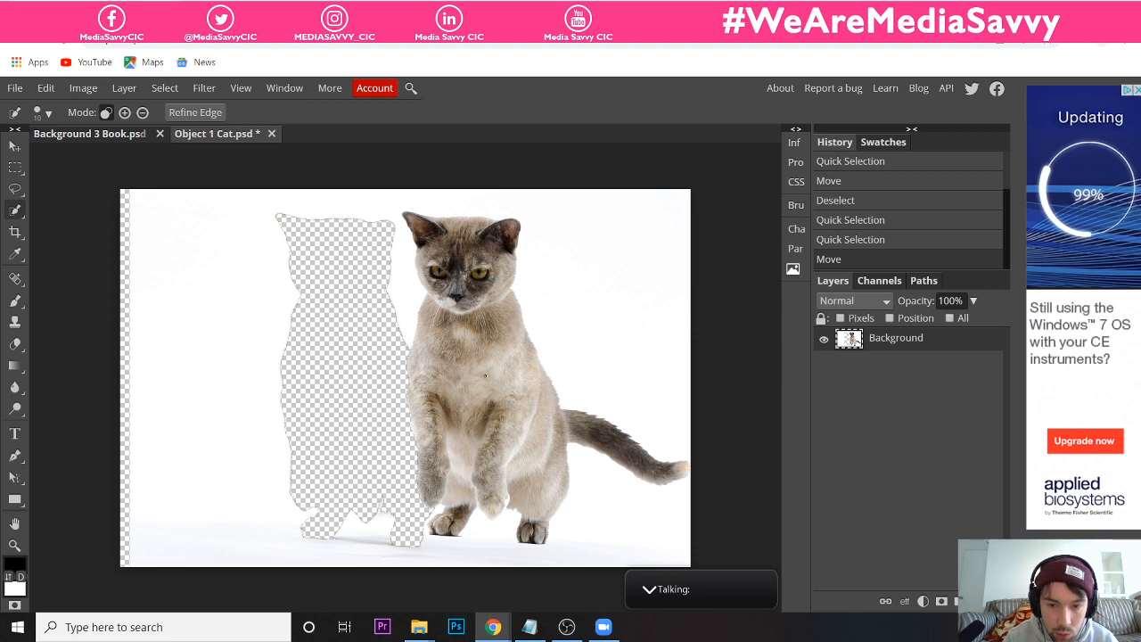
left_click(482, 384)
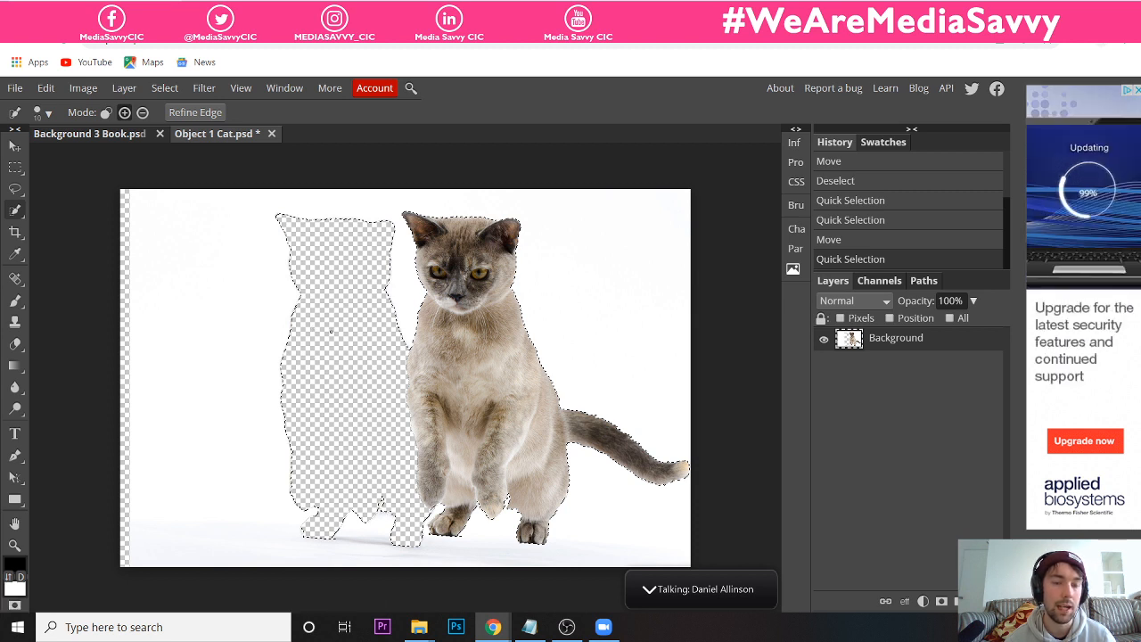
- Subtract the transparent cut-out's head and side areas from the selection using a 6 px Quick Selection brush
left_click(143, 112)
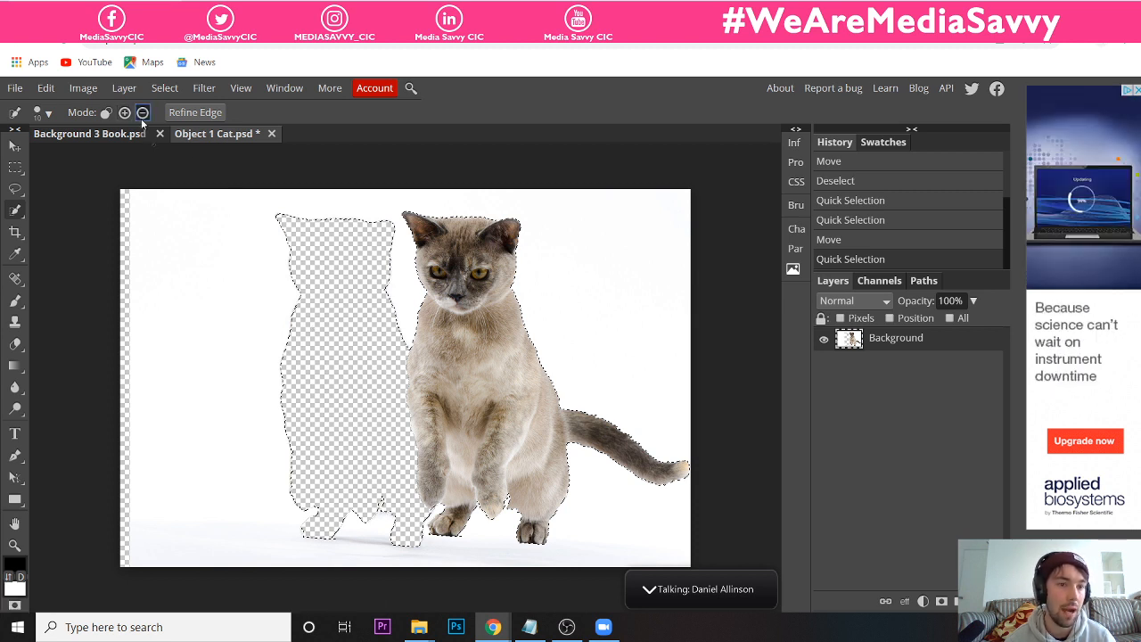
left_click(48, 115)
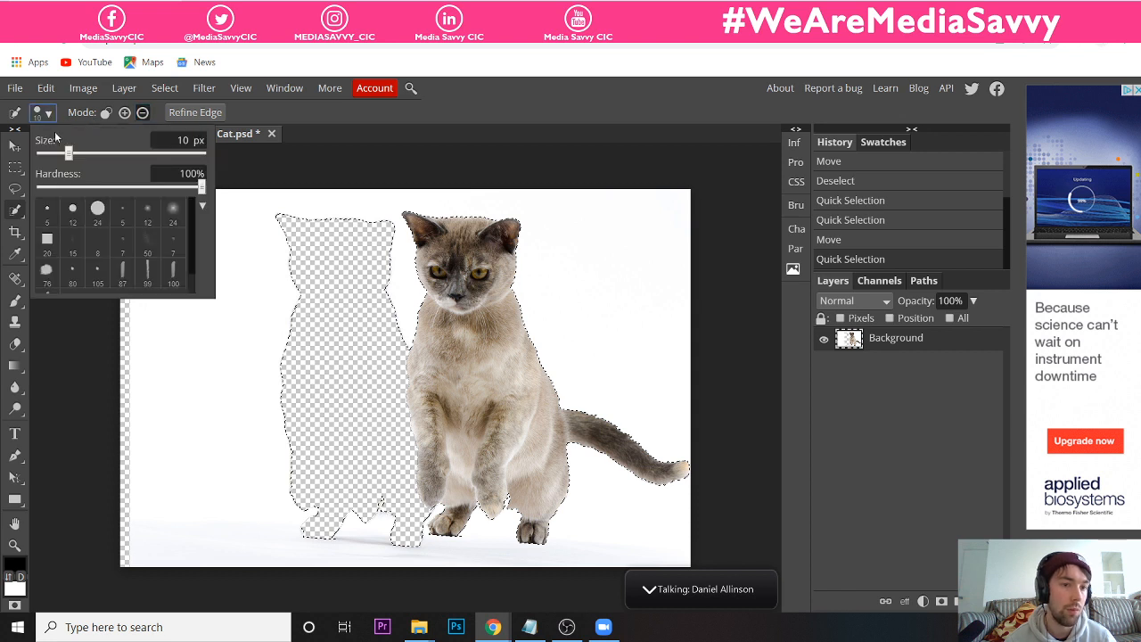
left_click_drag(66, 153, 63, 152)
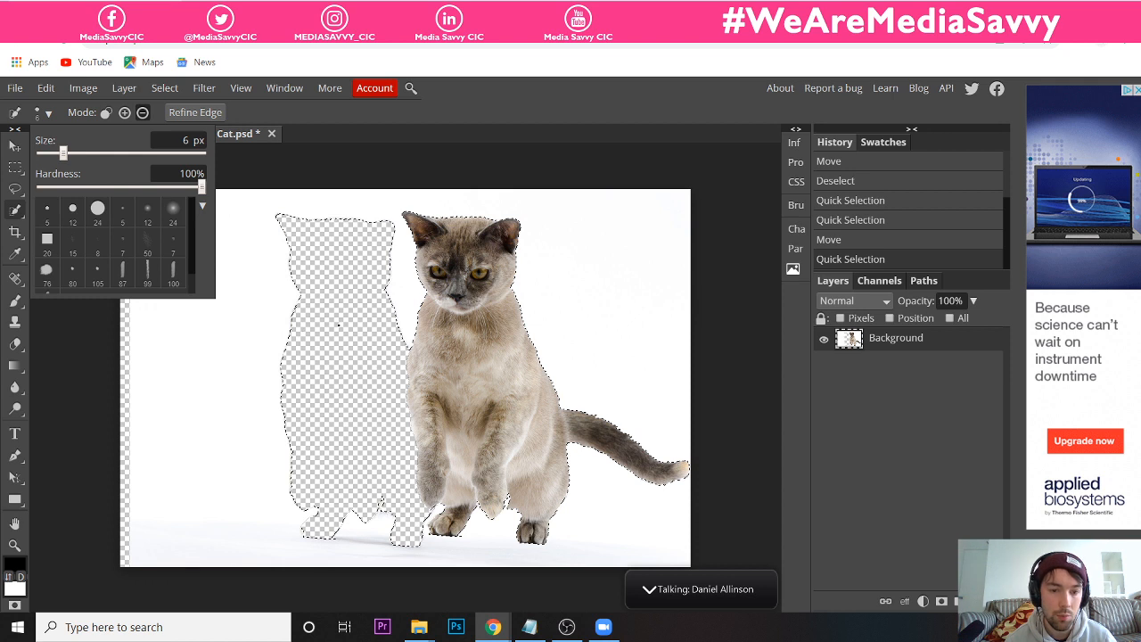
left_click(342, 268)
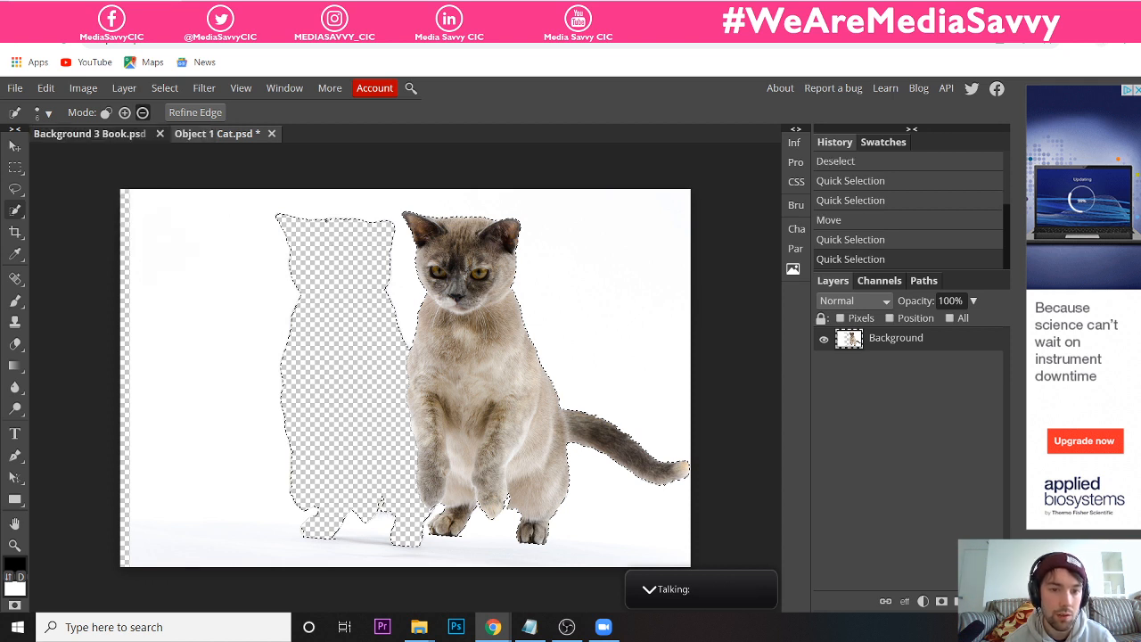
left_click(332, 228)
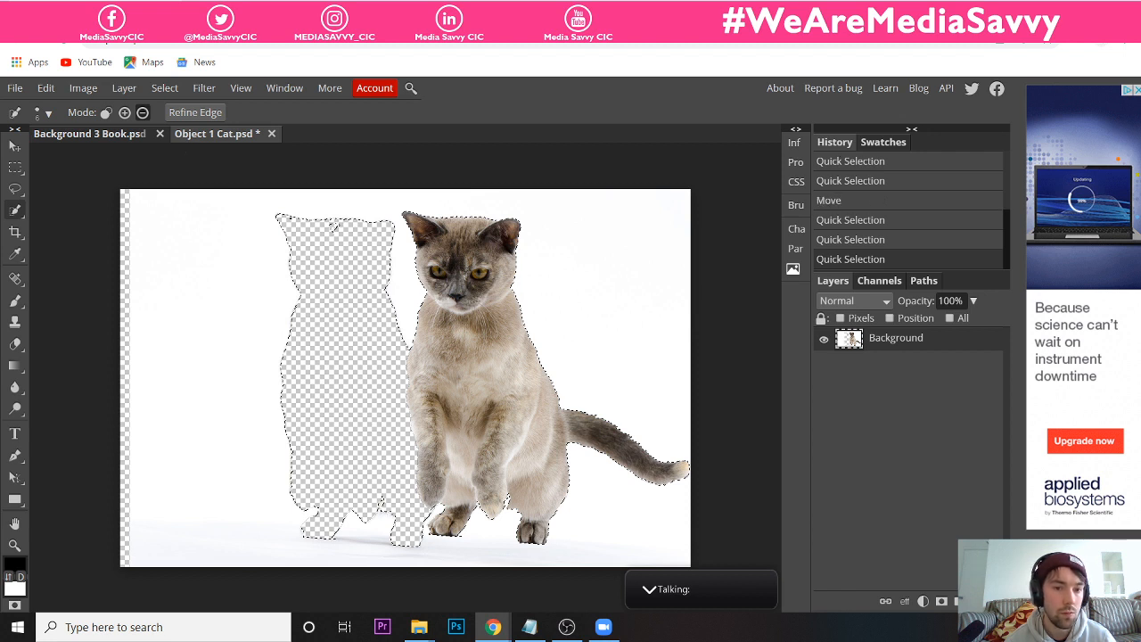
left_click(334, 227)
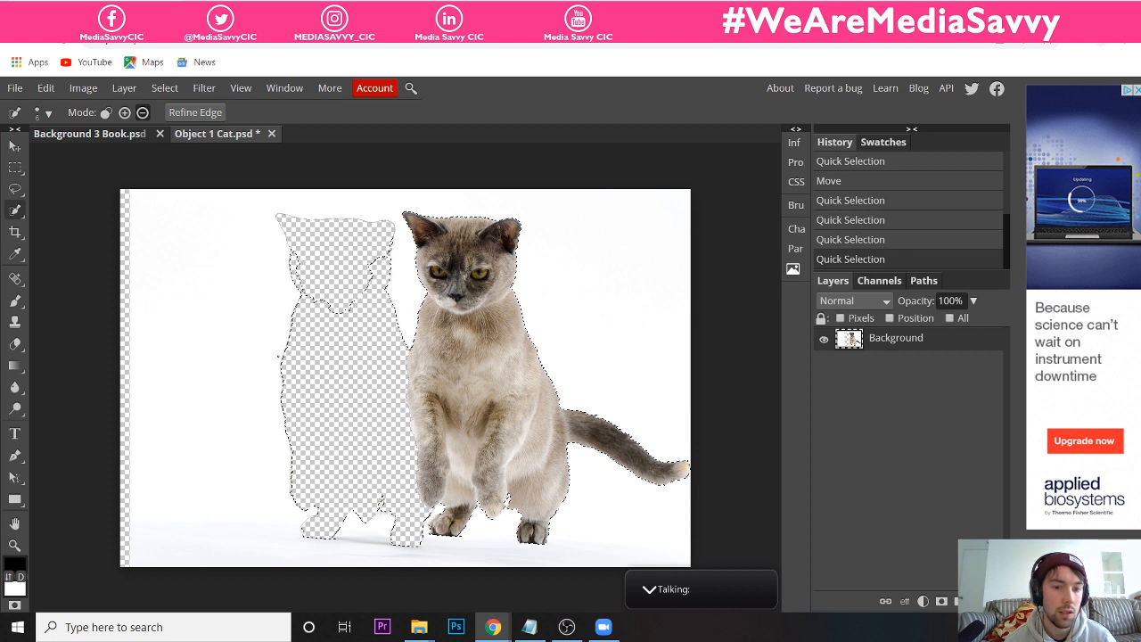
left_click(291, 366)
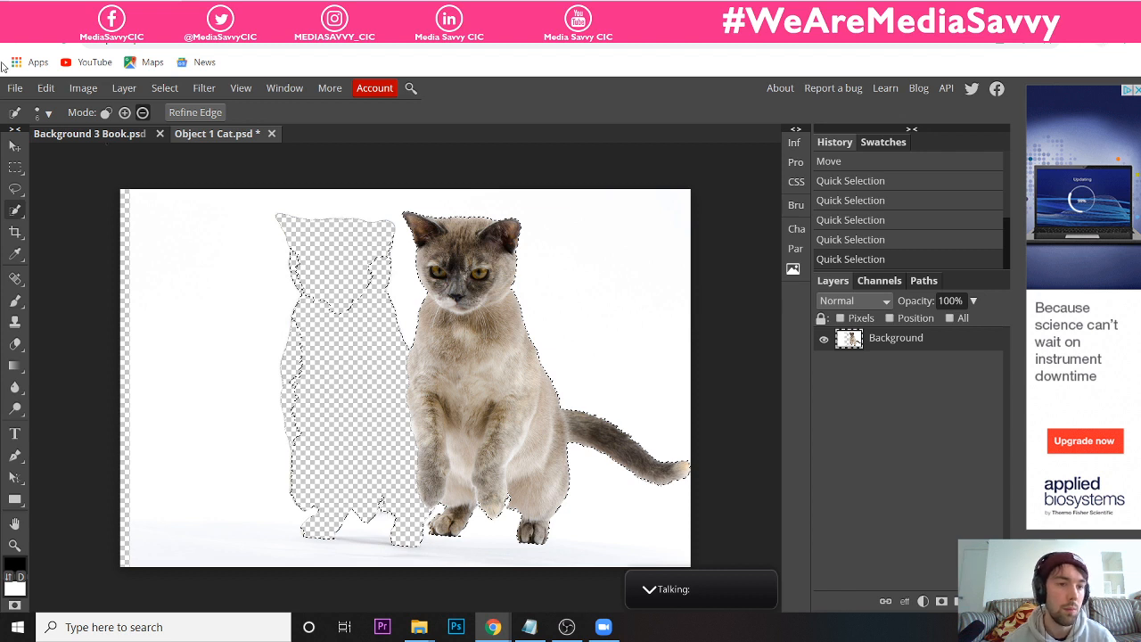
- Set the subtracting brush to 10 px, try to remove more of the transparent cut-out from the selection, and undo the attempt
left_click(42, 112)
left_click_drag(64, 153, 69, 154)
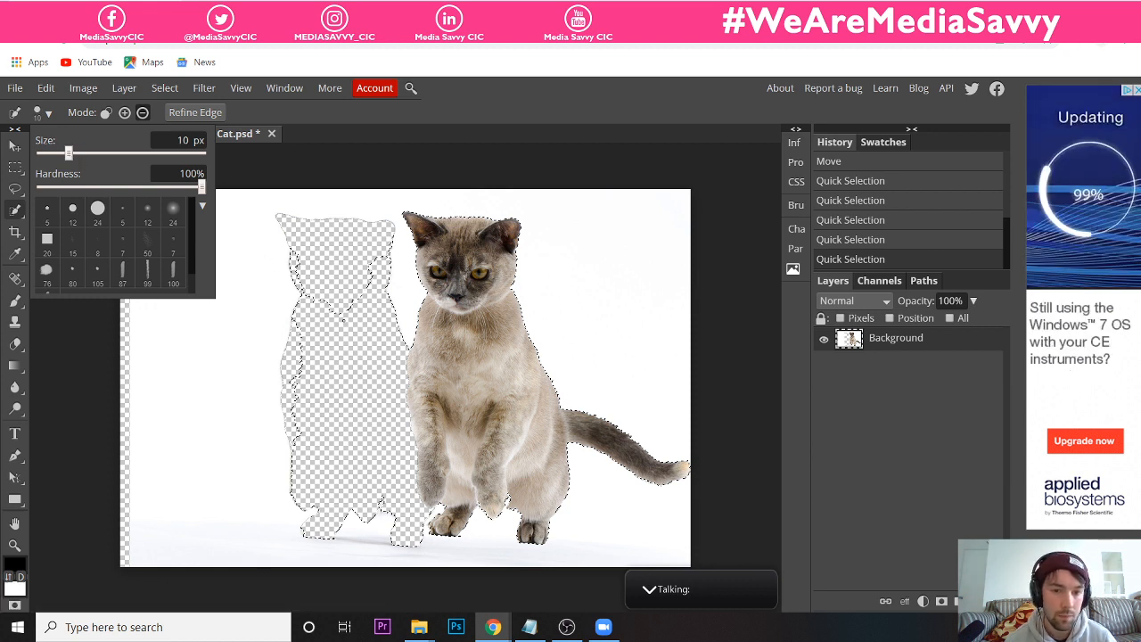
left_click(281, 217)
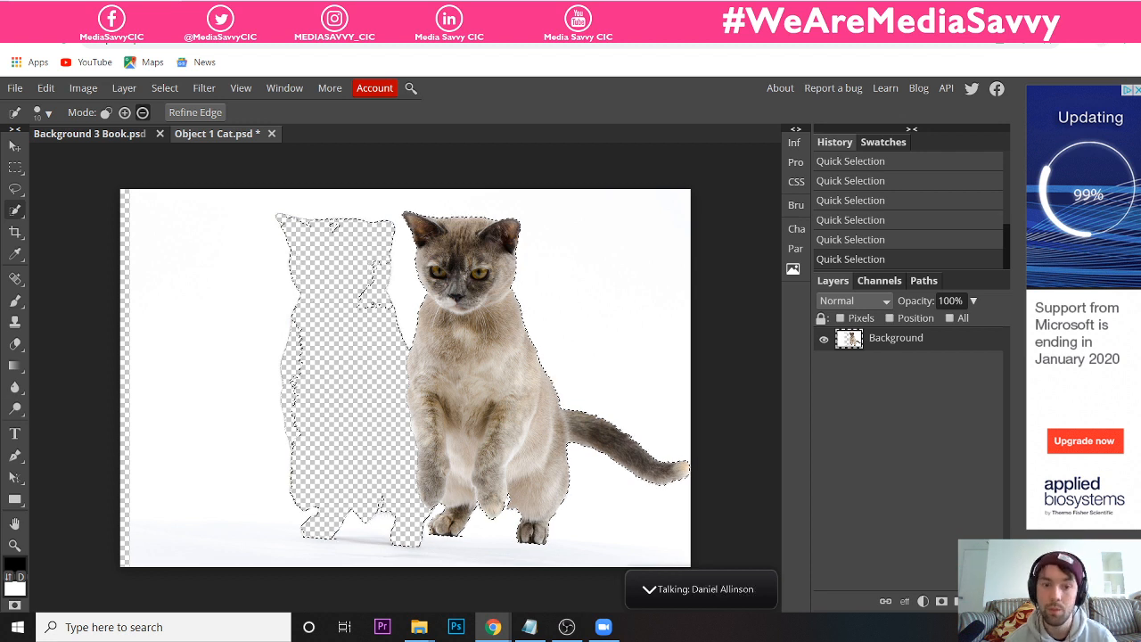
key("ctrl+z")
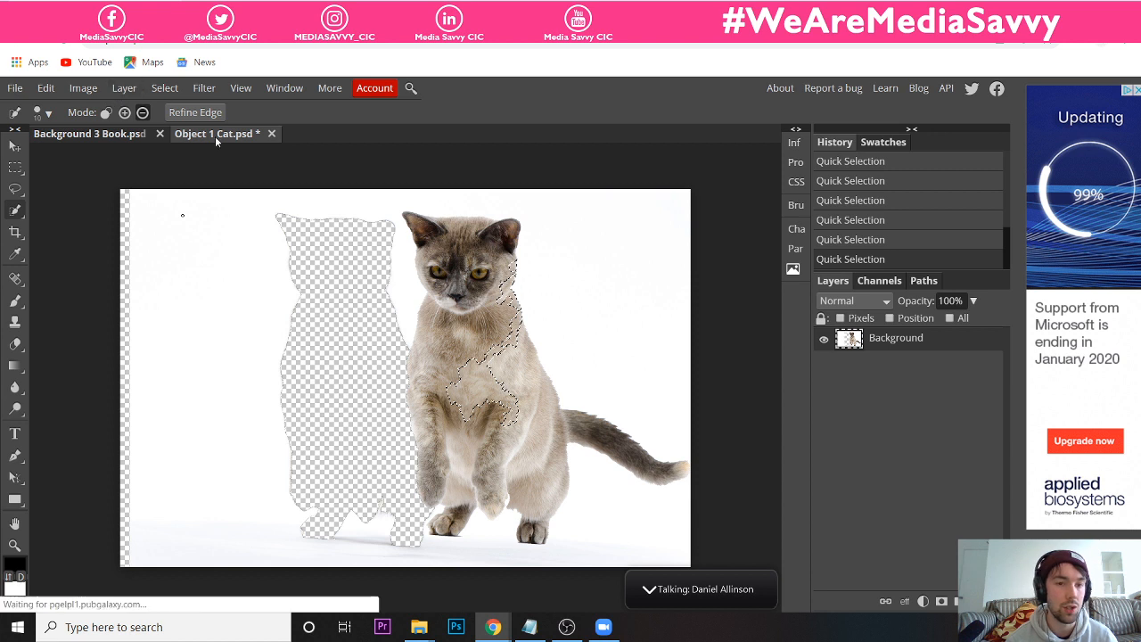
- Close the edited cat document without saving and reopen the original Object 1 Cat file from the Starter Image Assets folder
left_click(272, 135)
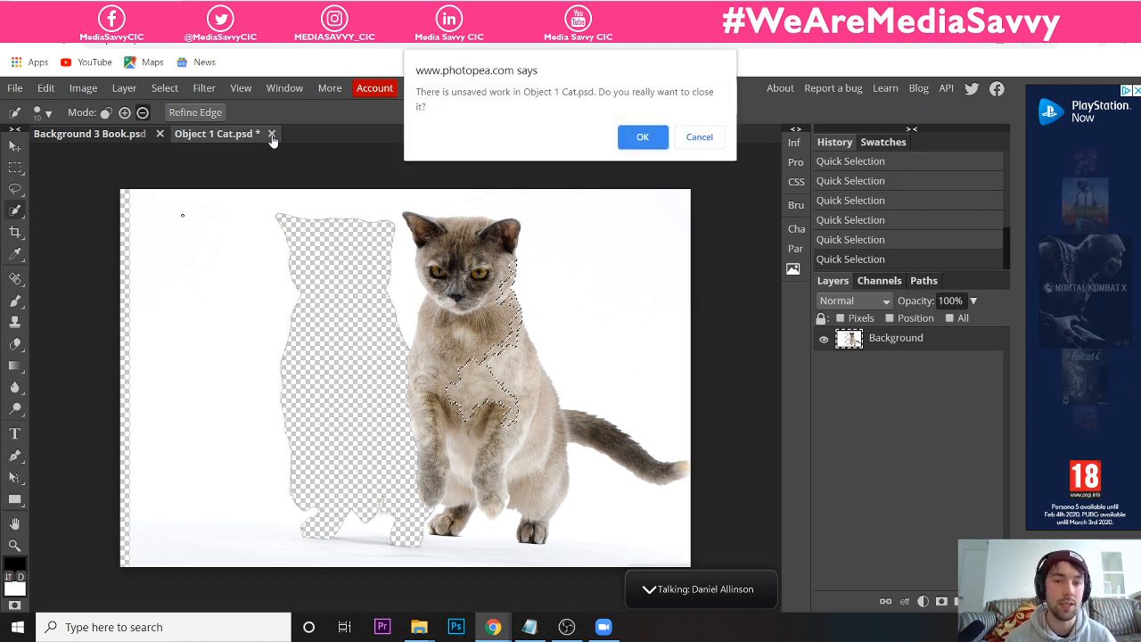
left_click(635, 145)
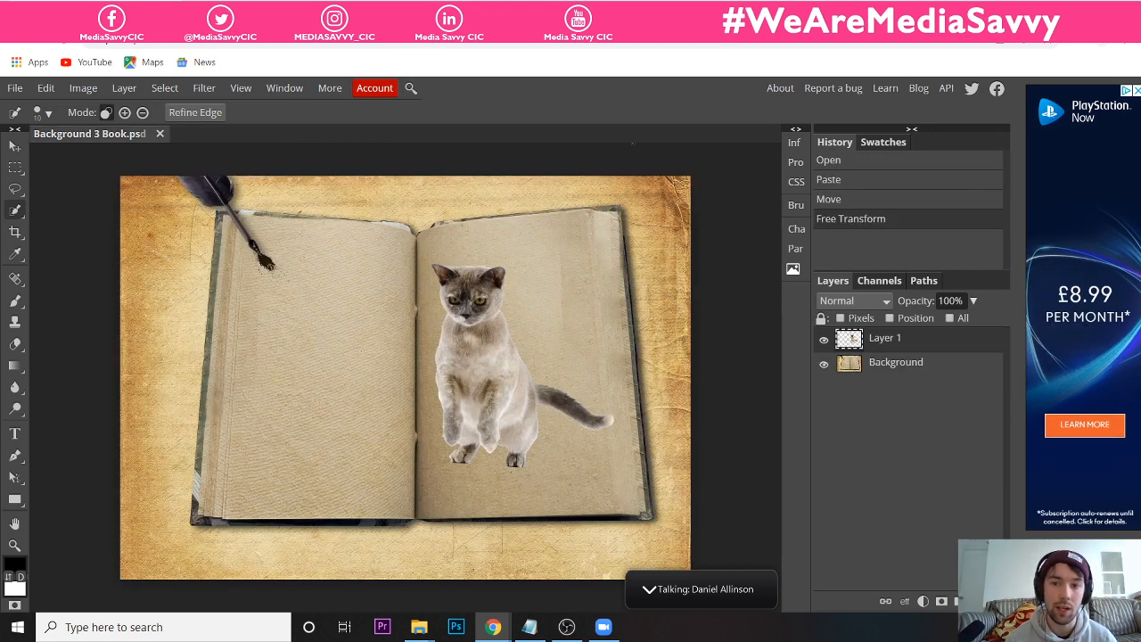
left_click(14, 88)
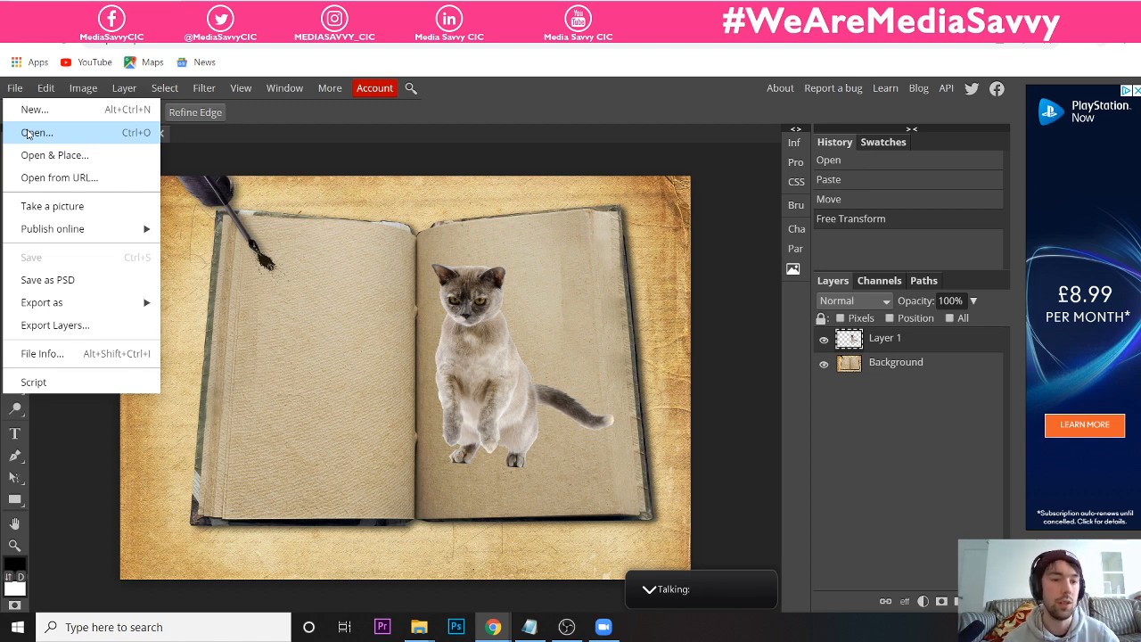
left_click(35, 132)
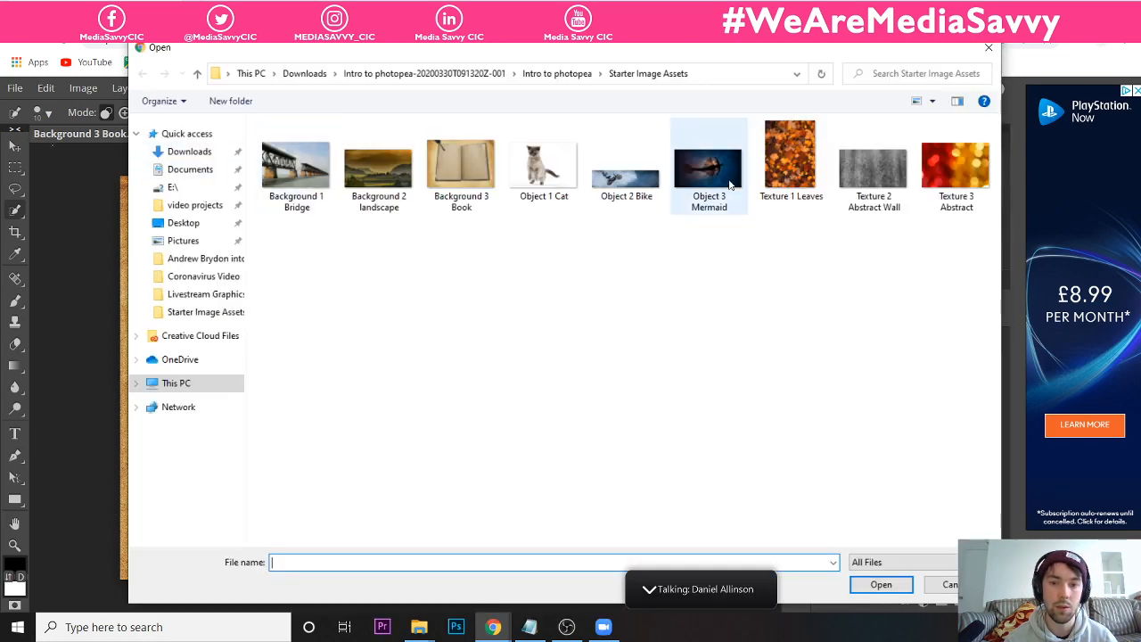
double_click(561, 166)
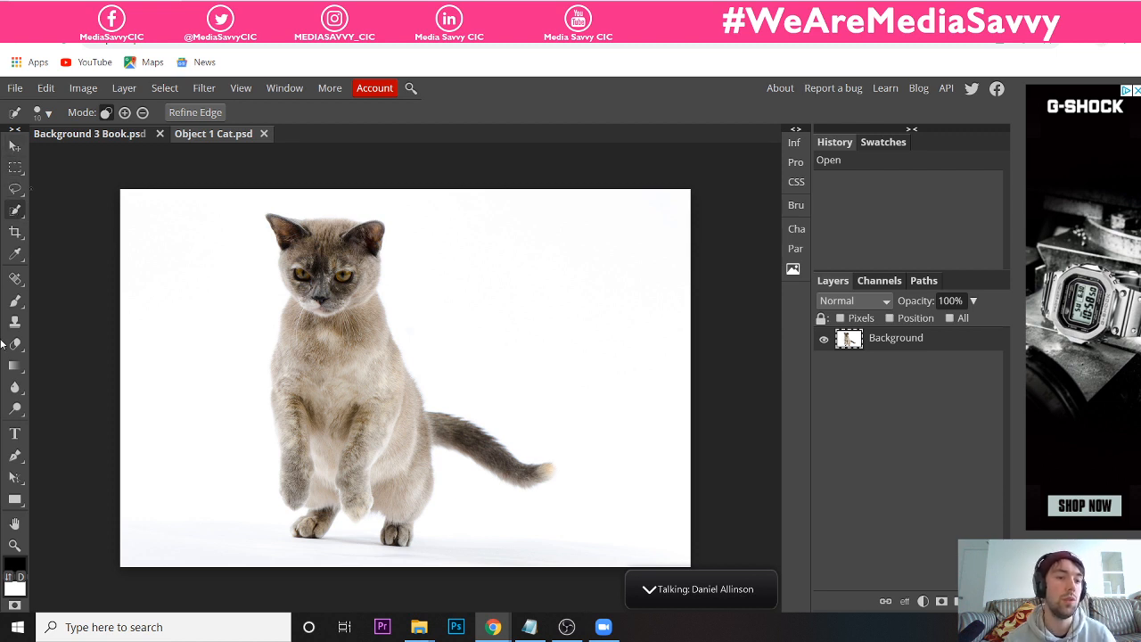
- Select the whole cat with the Quick Selection tool, brushing over its head
right_click(15, 209)
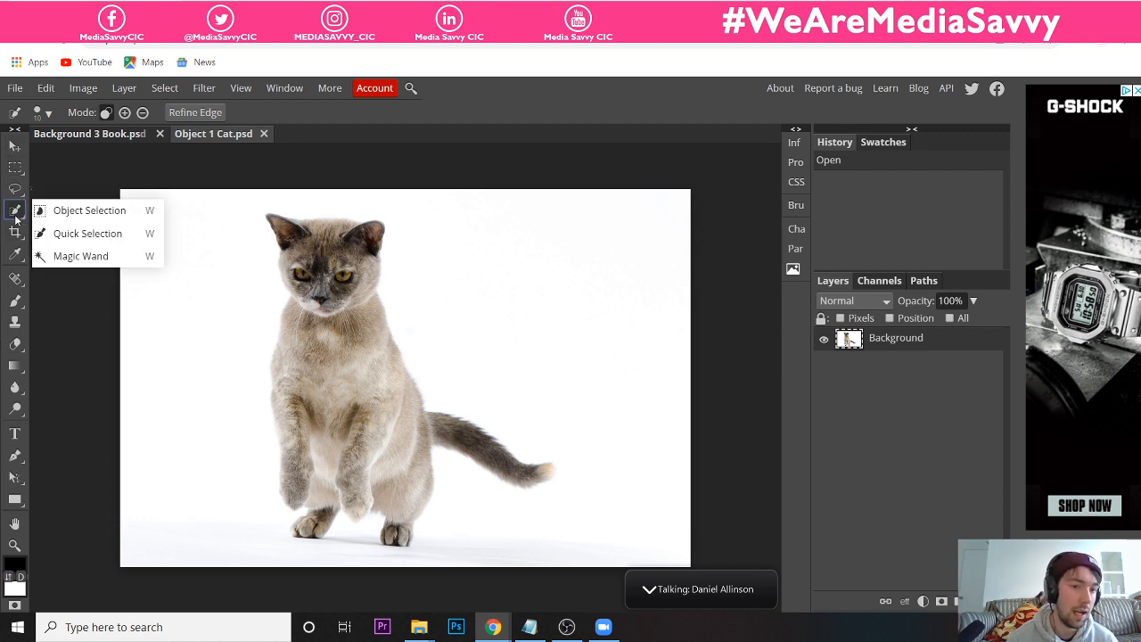
left_click(58, 232)
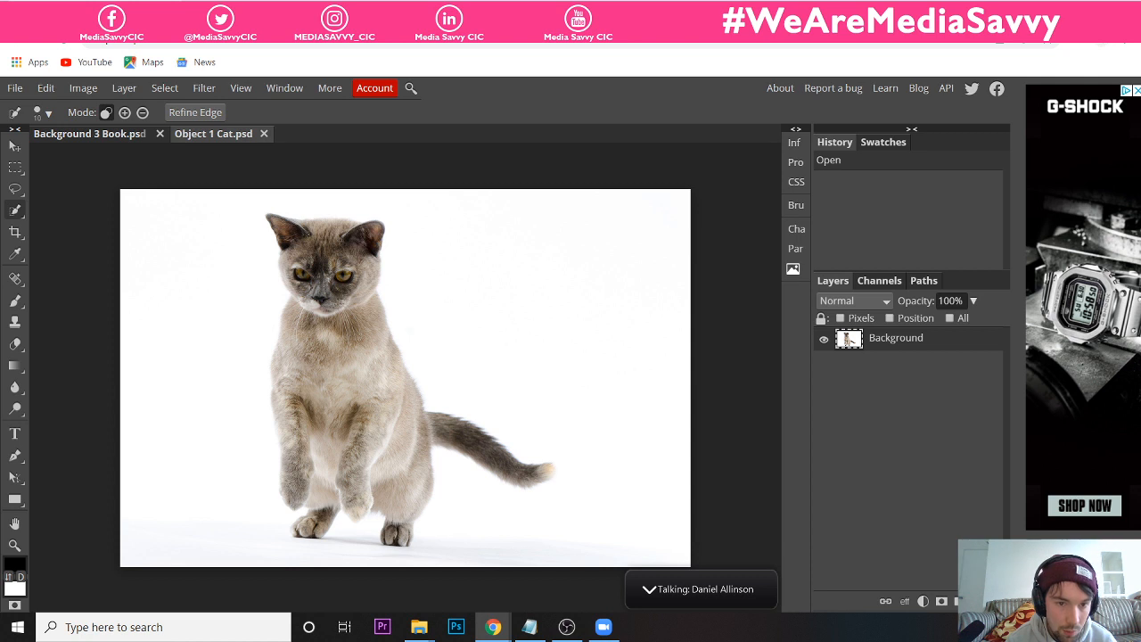
left_click(299, 232)
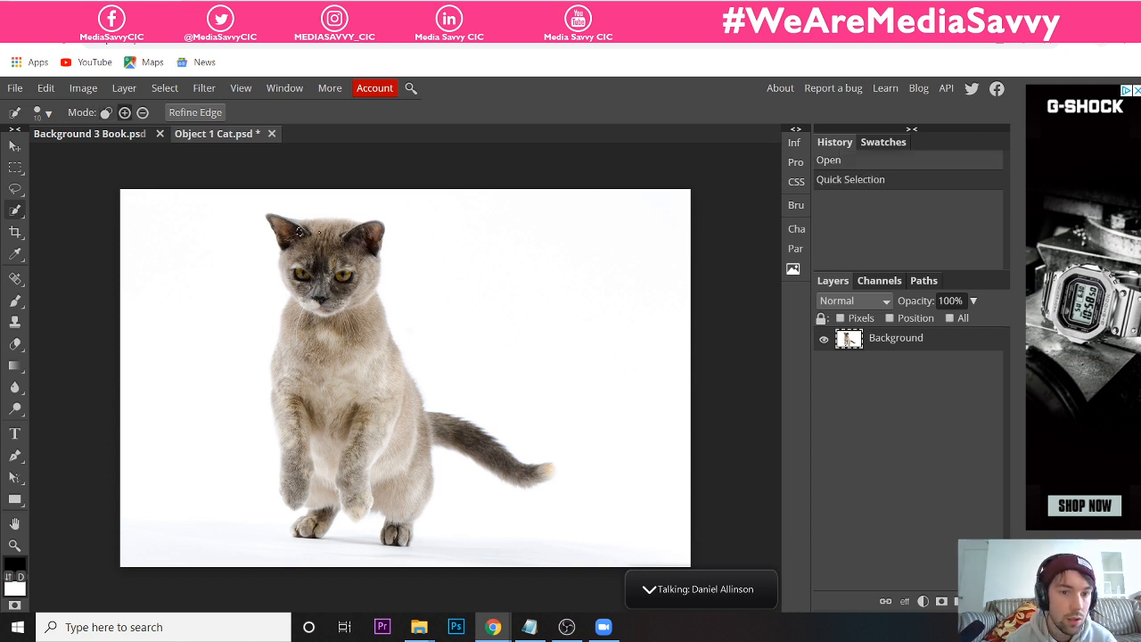
left_click(320, 230)
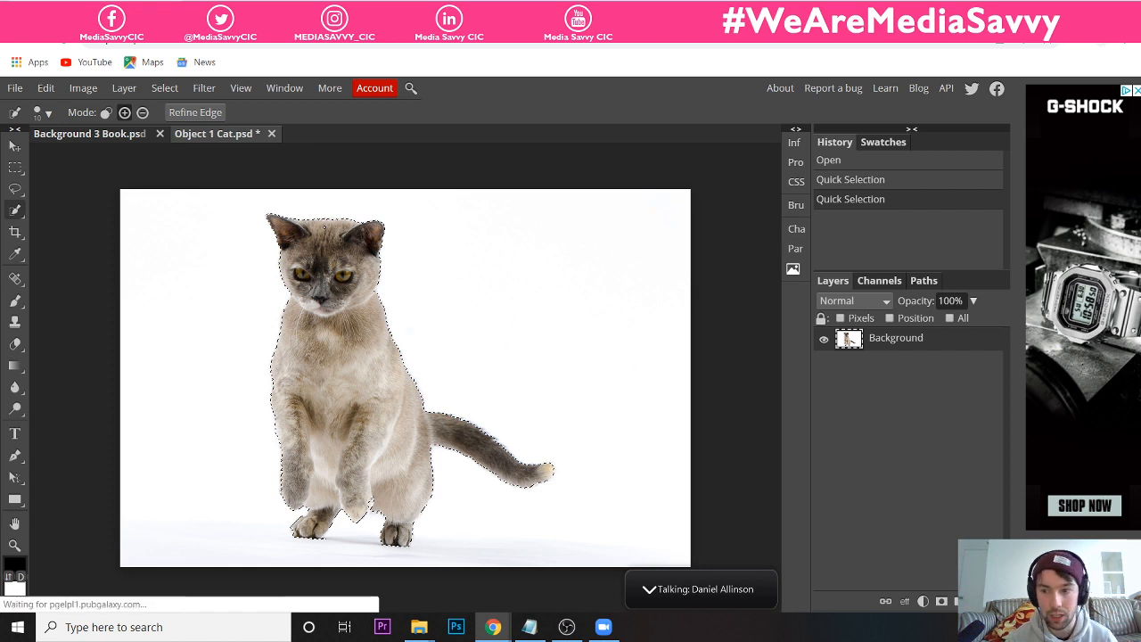
- Copy the selected cat and paste it into Background 3 Book.psd
left_click(46, 89)
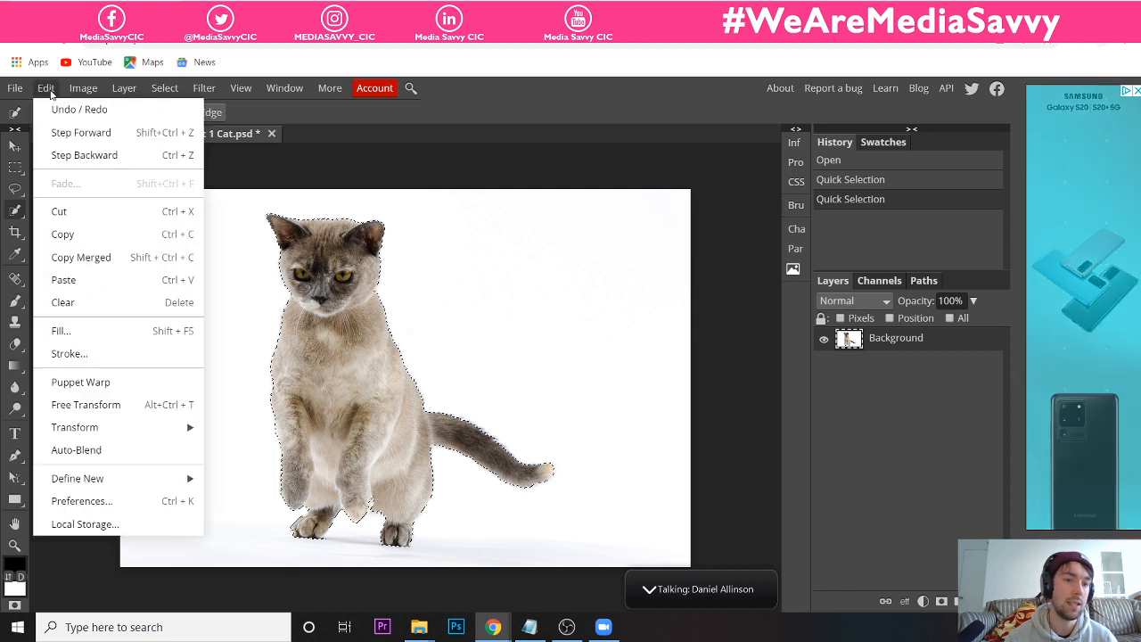
left_click(71, 235)
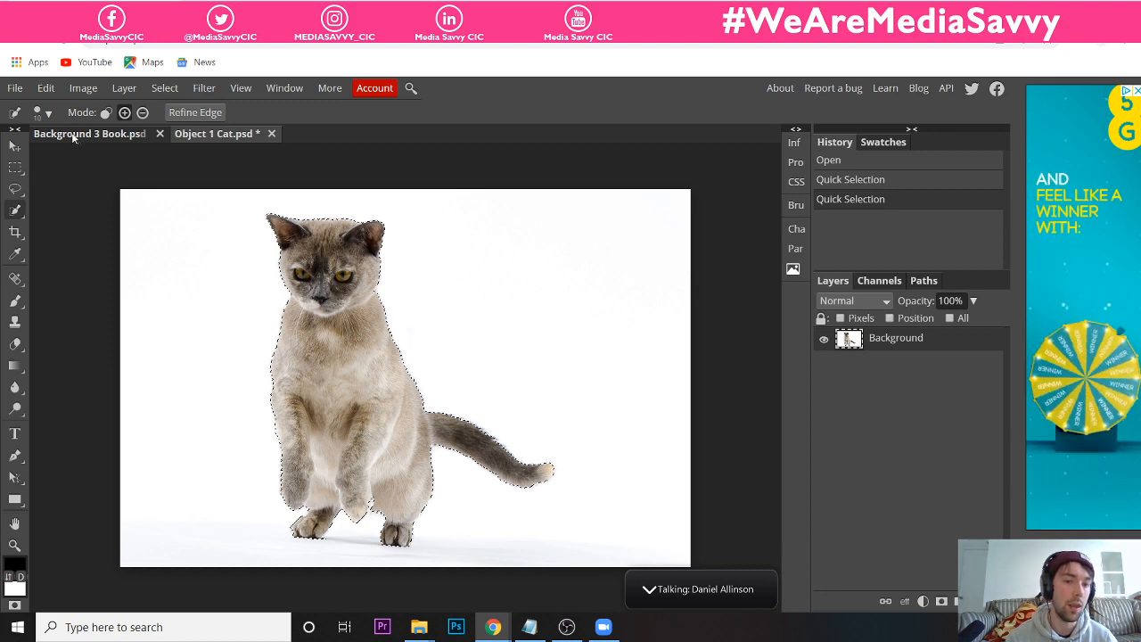
left_click(74, 135)
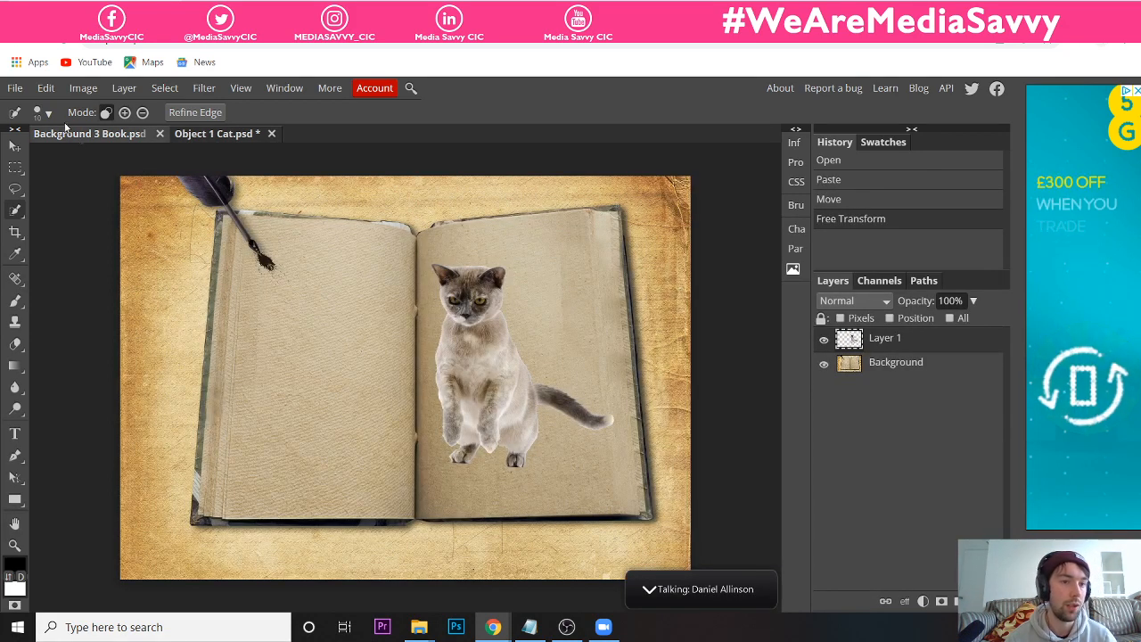
left_click(46, 88)
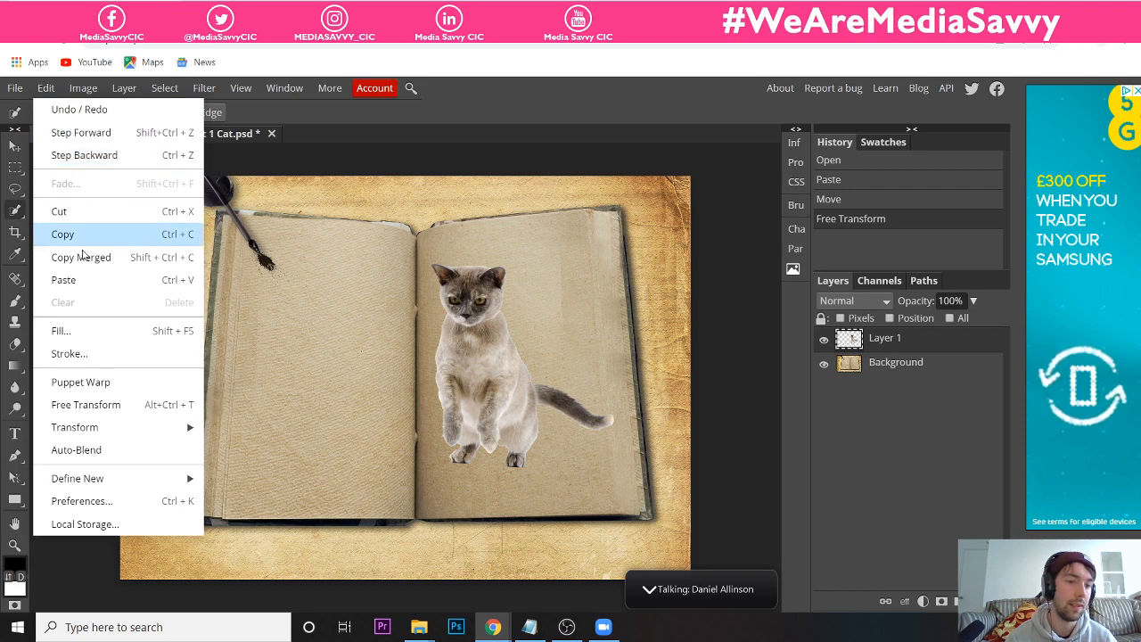
left_click(63, 279)
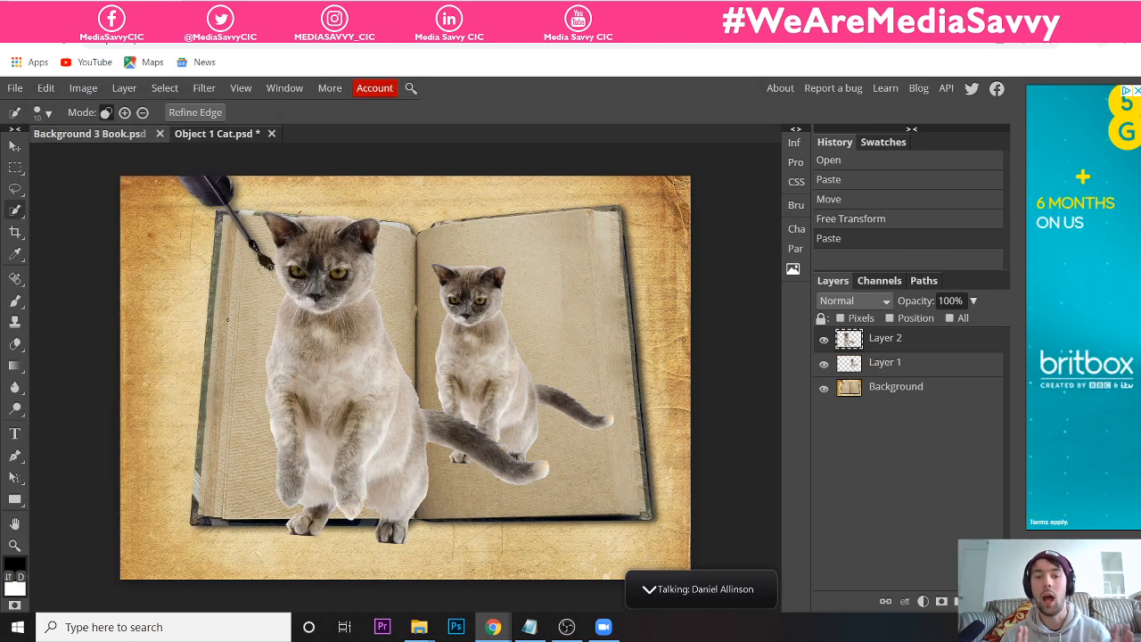
- Move the newly pasted large cat over the book's left page
left_click(14, 146)
left_click_drag(311, 360, 273, 351)
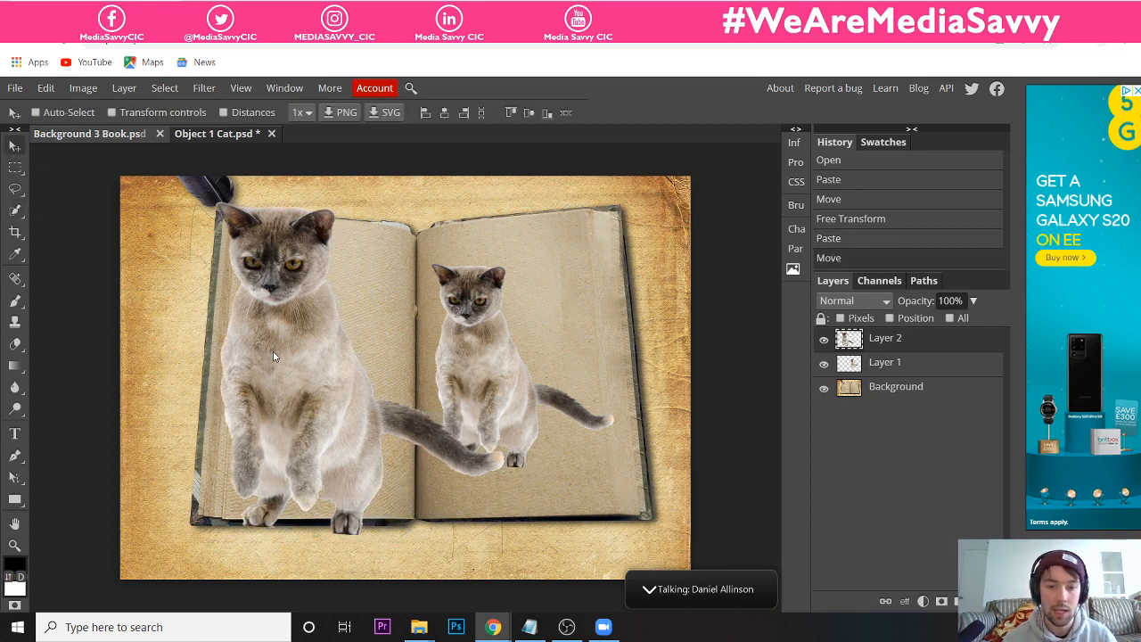
- Delete Layer 2 containing the large cat and nudge the remaining small cat slightly left on the book's right page
right_click(880, 346)
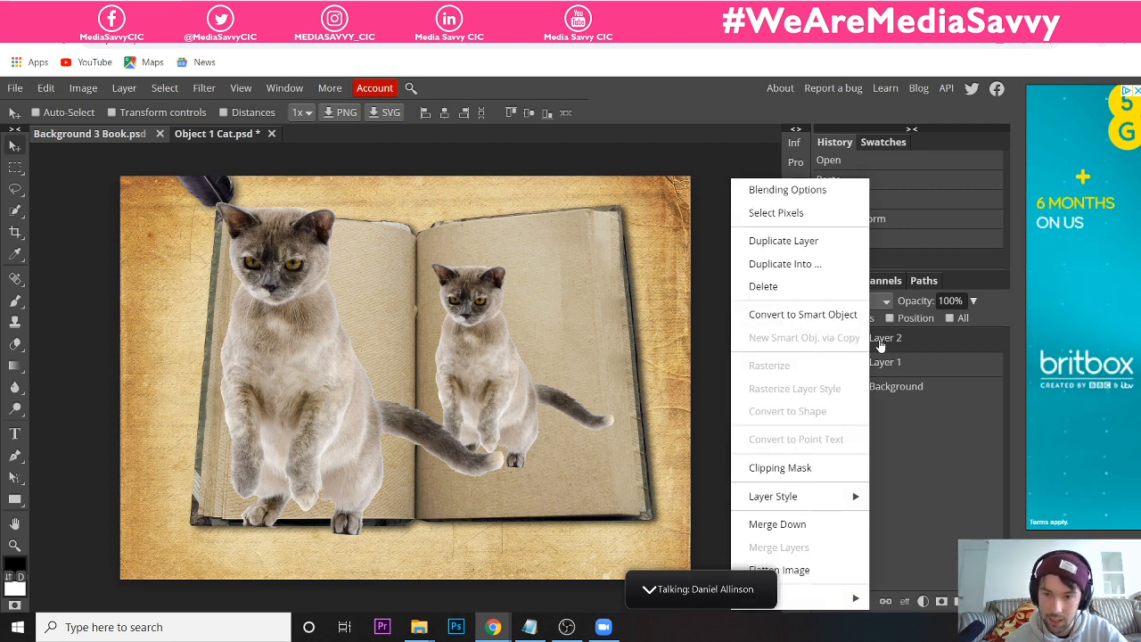
left_click(812, 292)
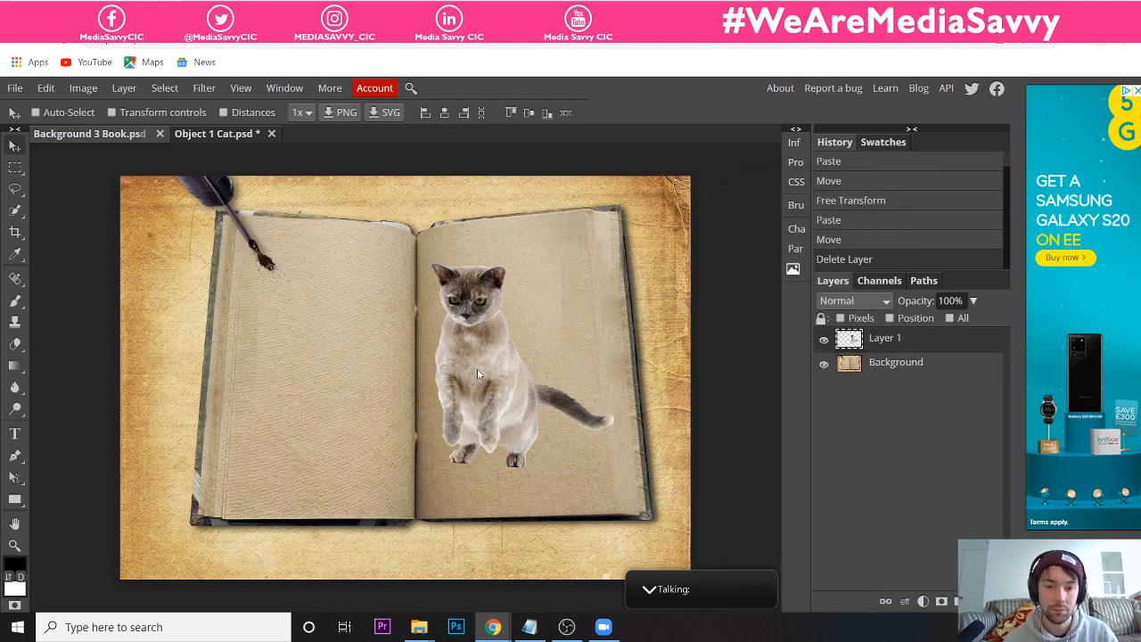
left_click_drag(477, 368, 472, 369)
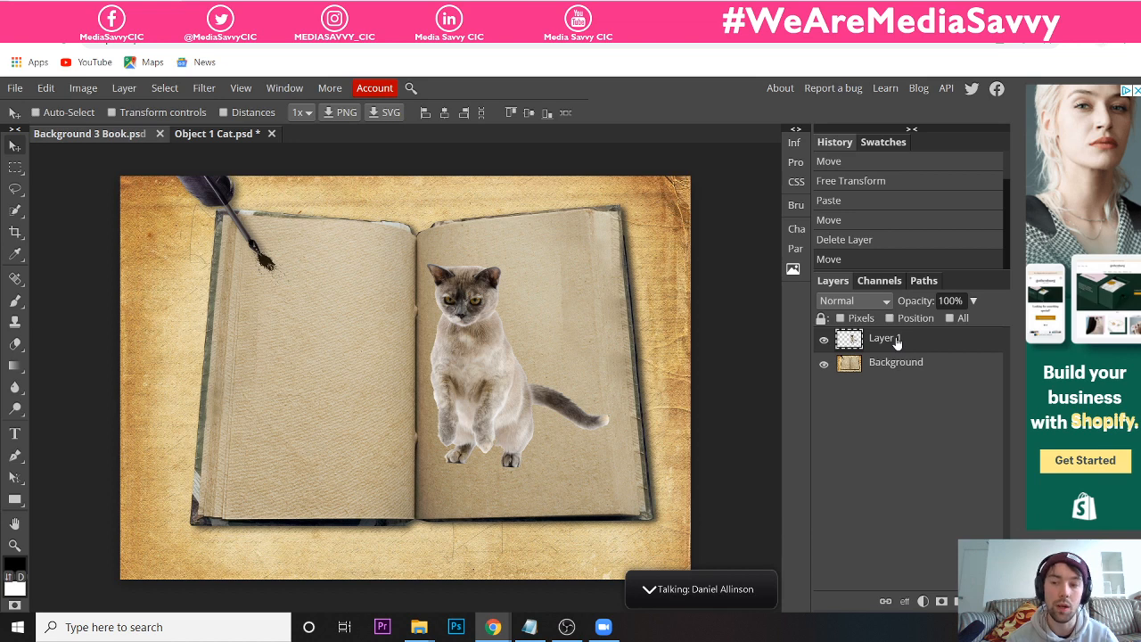
- Rename Layer 1 in Background 3 Book.psd as Cat
left_click(204, 135)
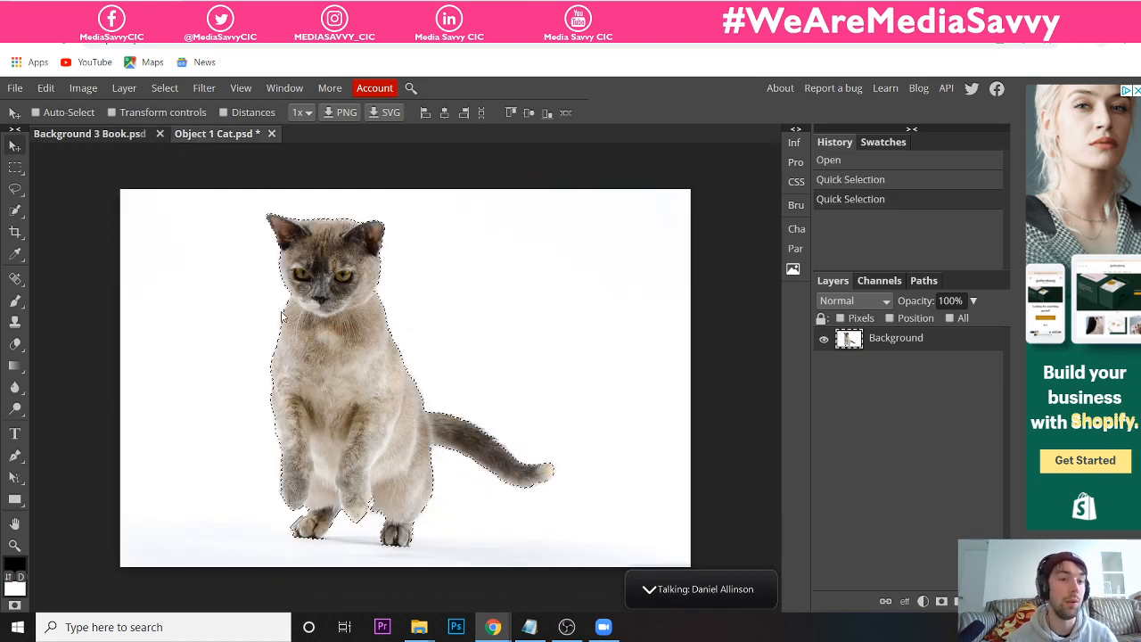
left_click(77, 136)
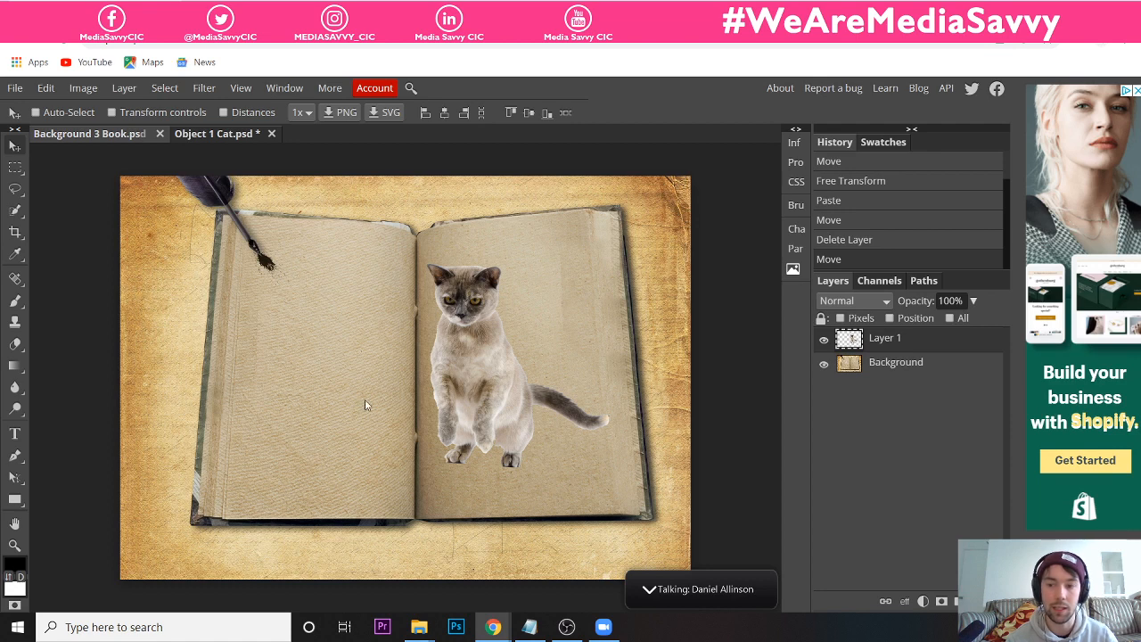
double_click(886, 339)
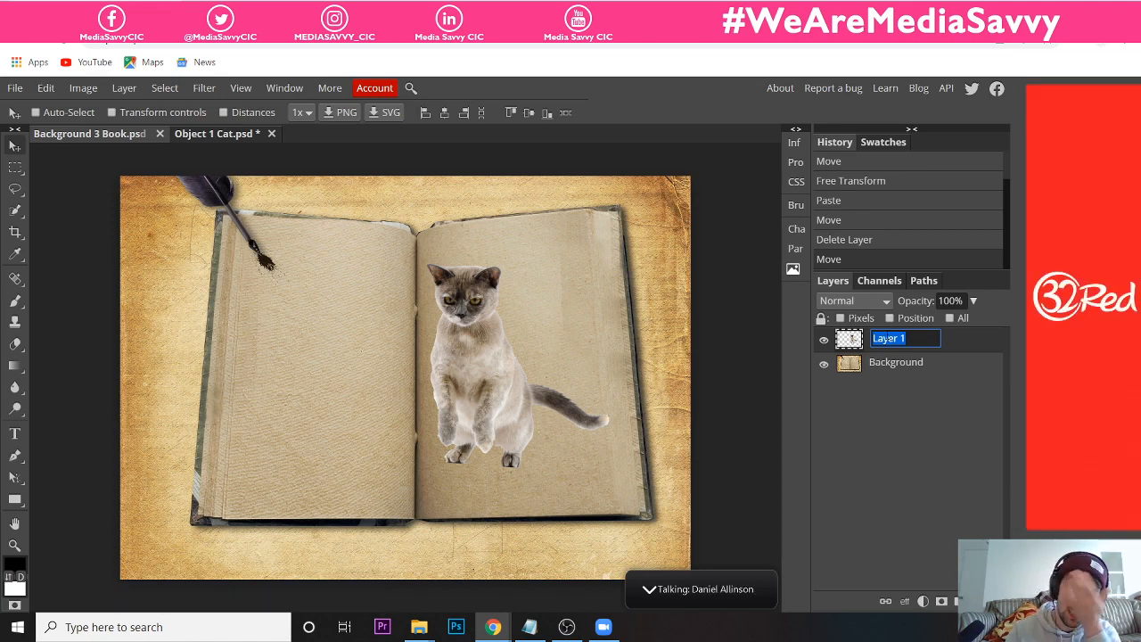
key("BackSpace")
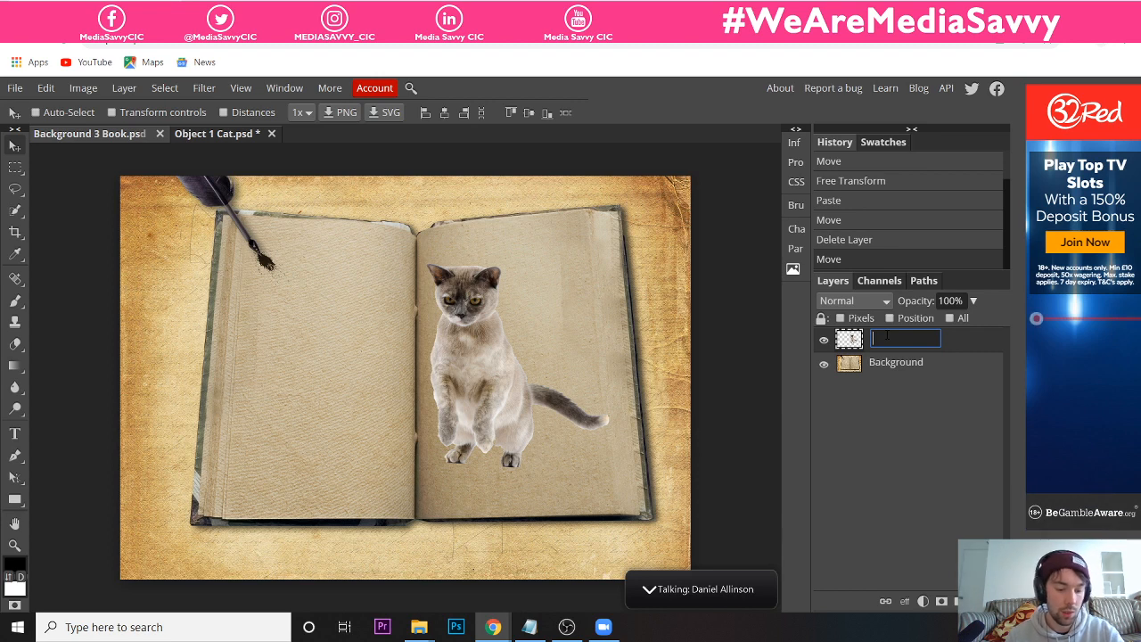
type("Cat")
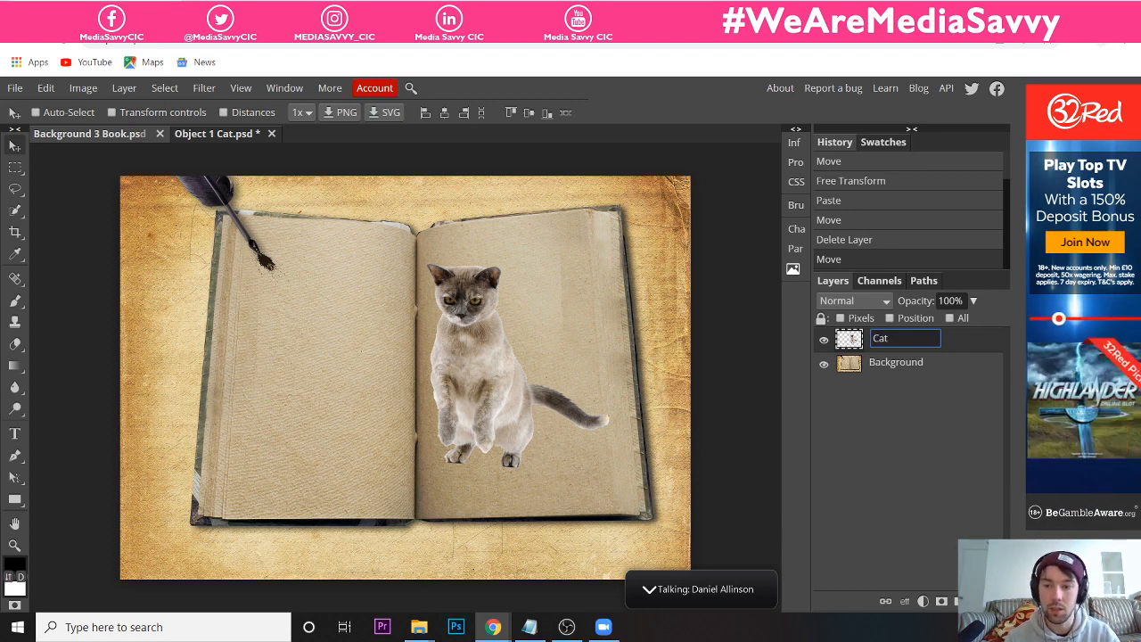
left_click(894, 449)
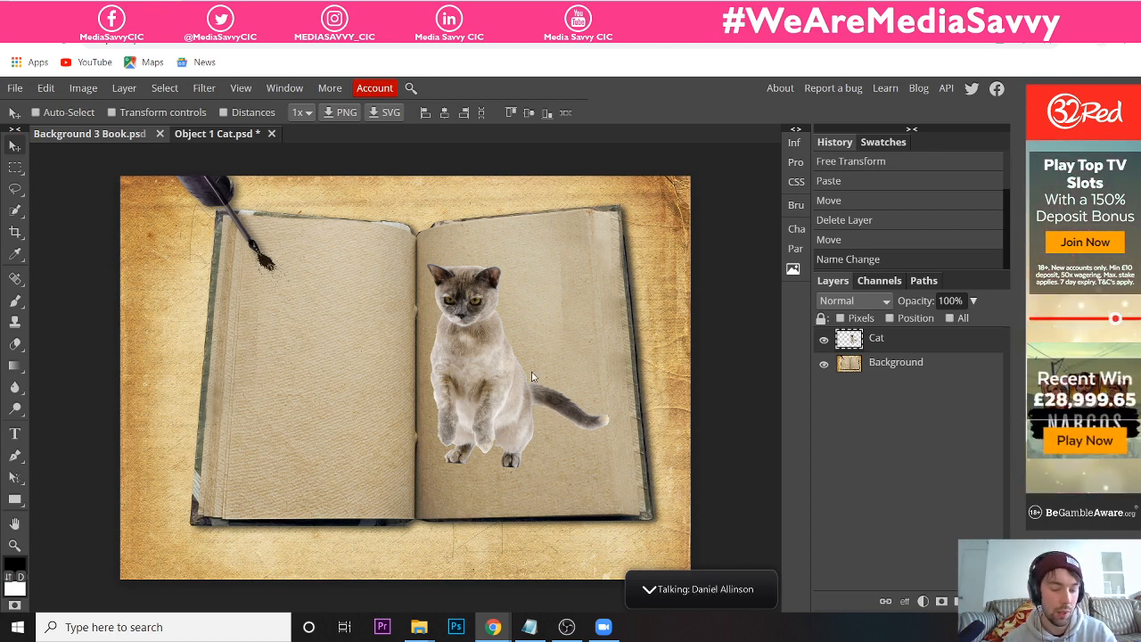
- Scale the cat down to about 89% with Free Transform and move it slightly right on the book's right page
key("ctrl+t")
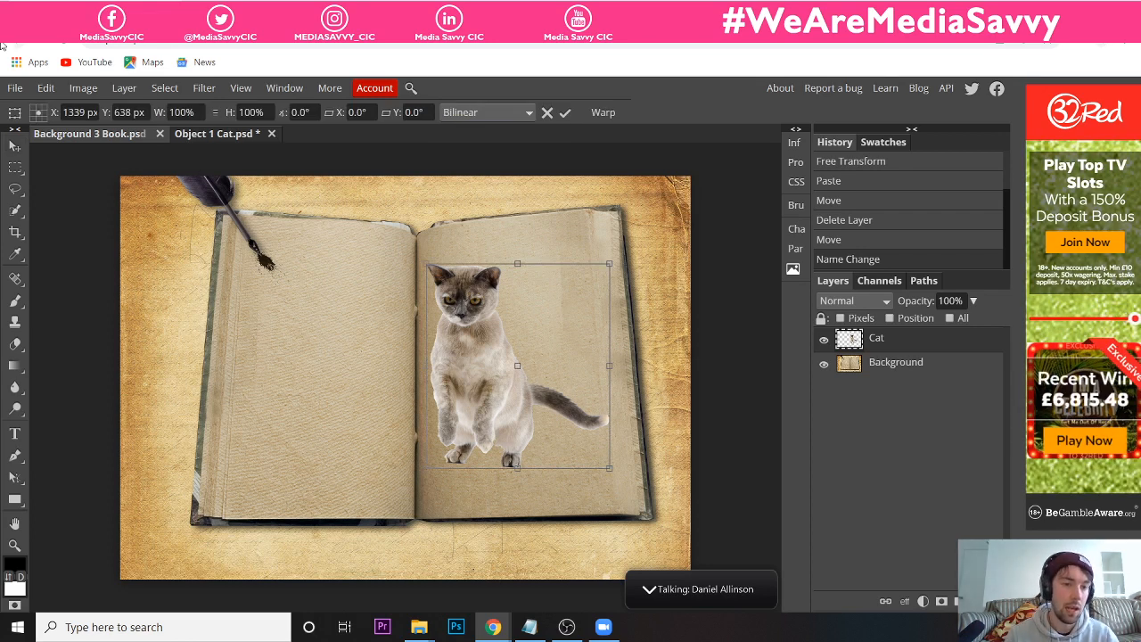
left_click(42, 88)
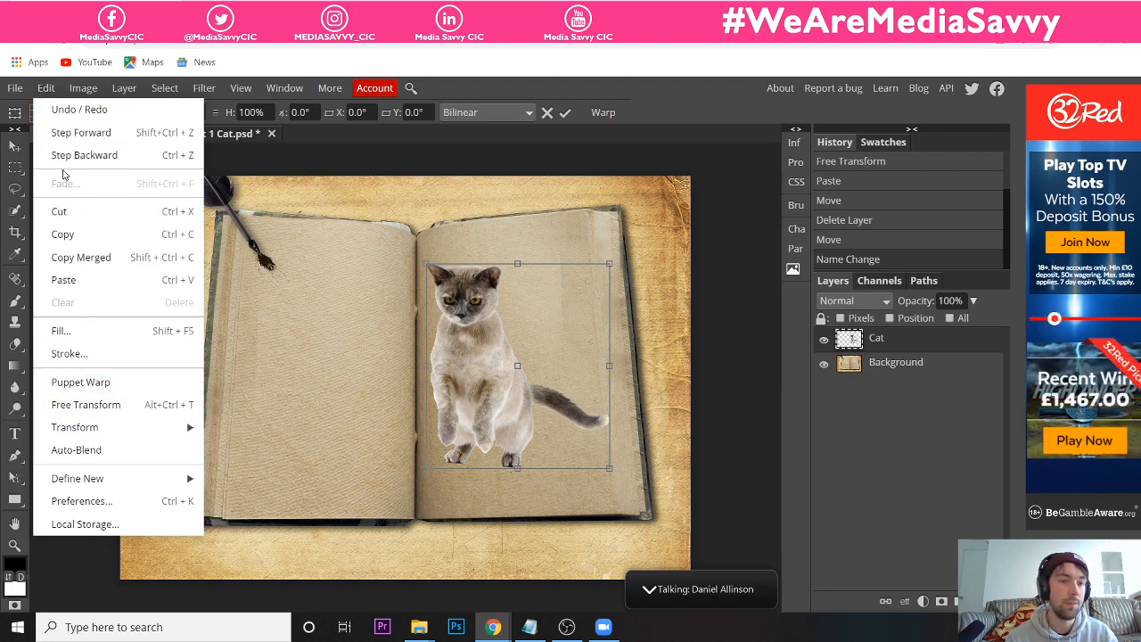
left_click(46, 89)
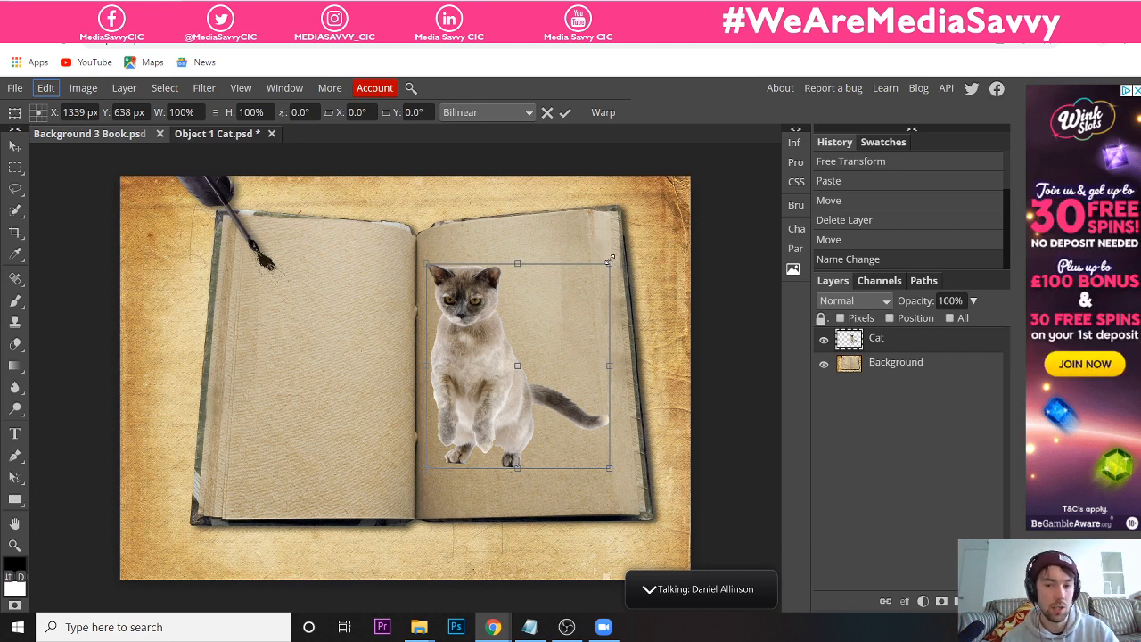
left_click_drag(611, 260, 589, 273)
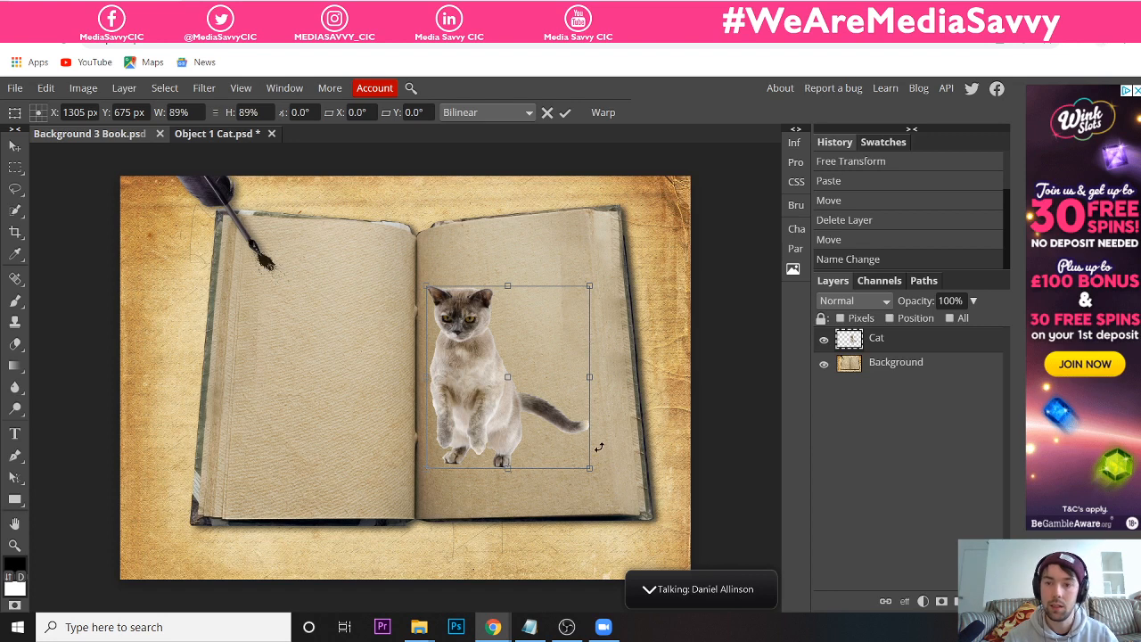
left_click(564, 113)
left_click_drag(478, 356, 490, 353)
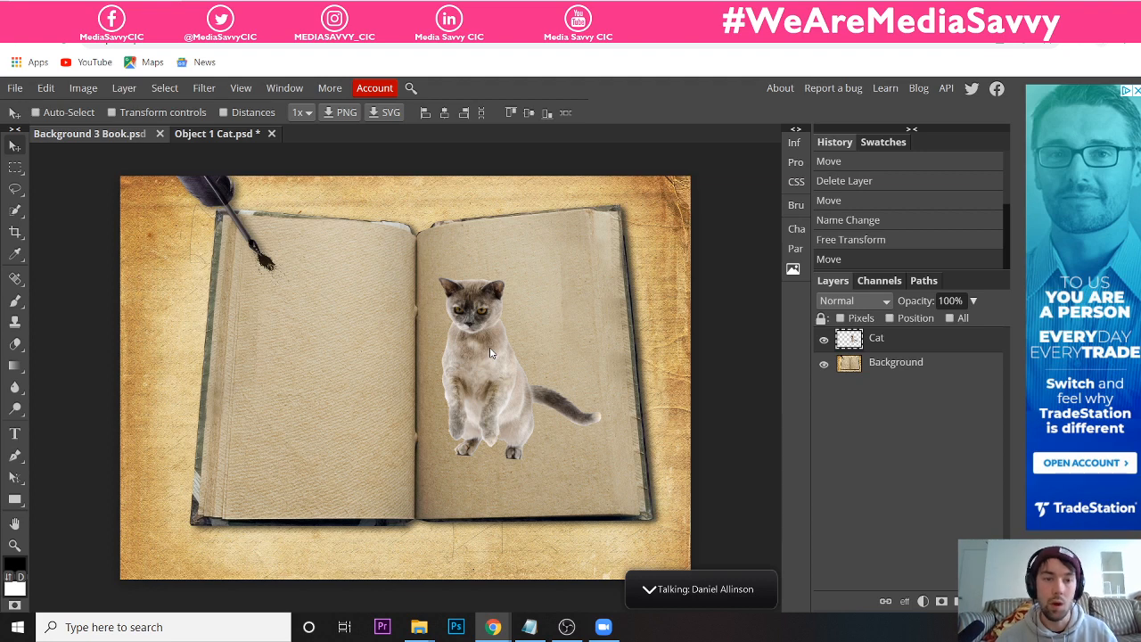
- Try the Dissolve, Darken and Multiply blend modes on the Cat layer
left_click(886, 303)
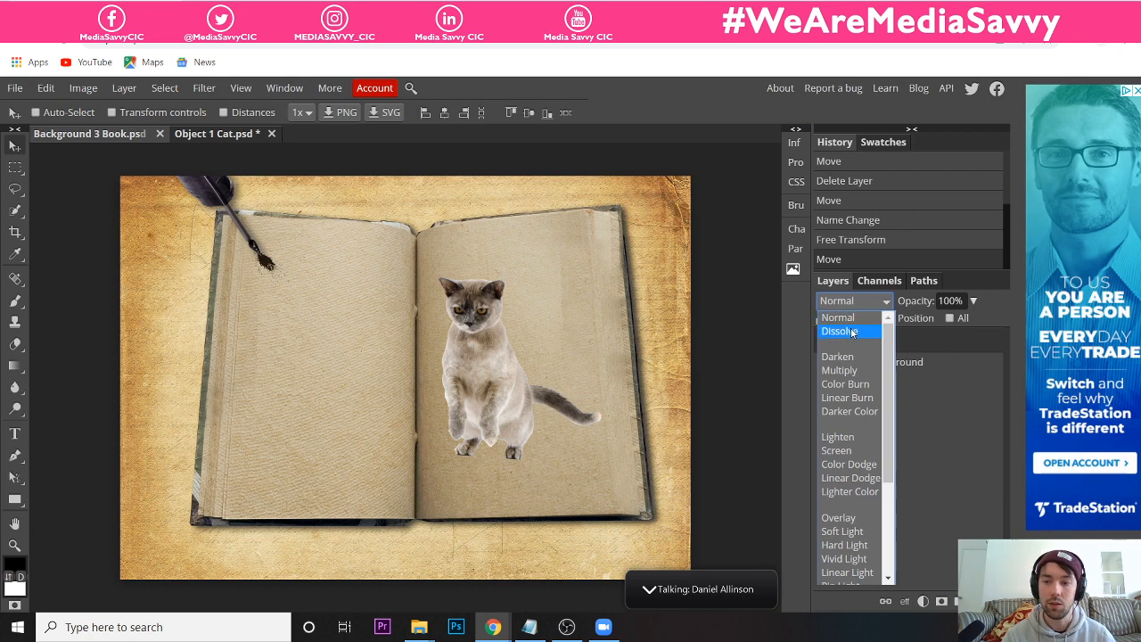
left_click(851, 332)
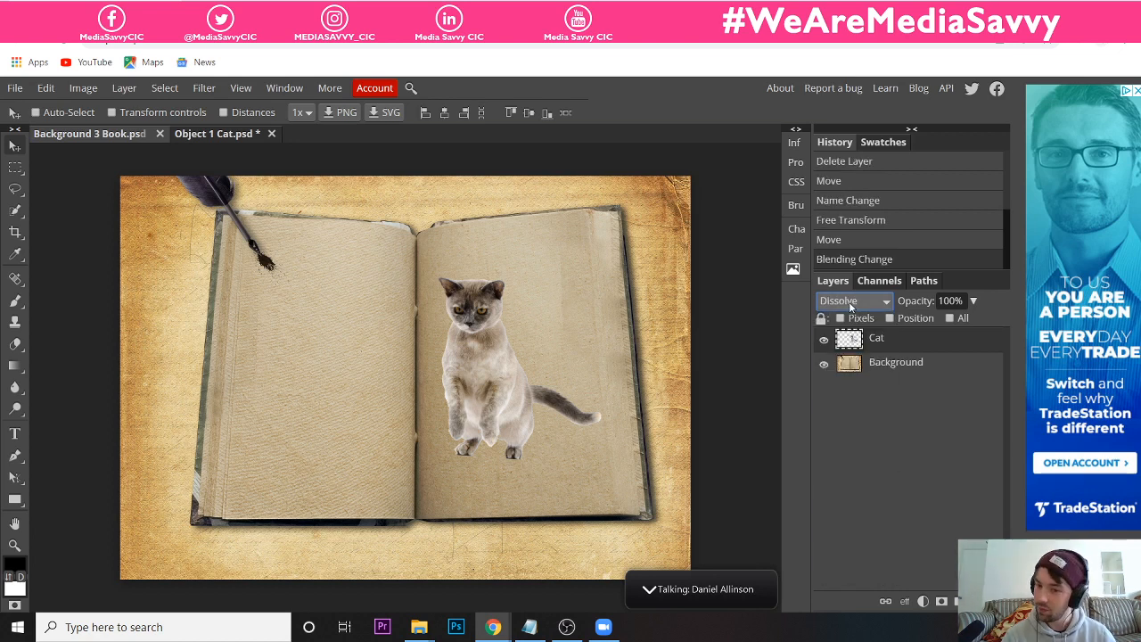
left_click(851, 302)
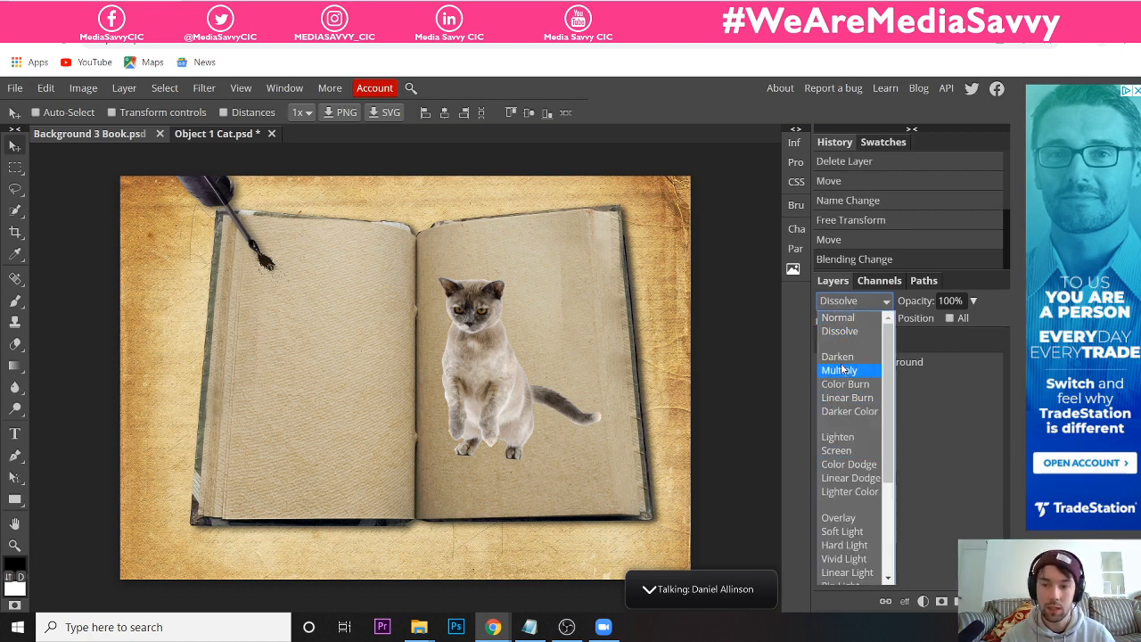
left_click(838, 357)
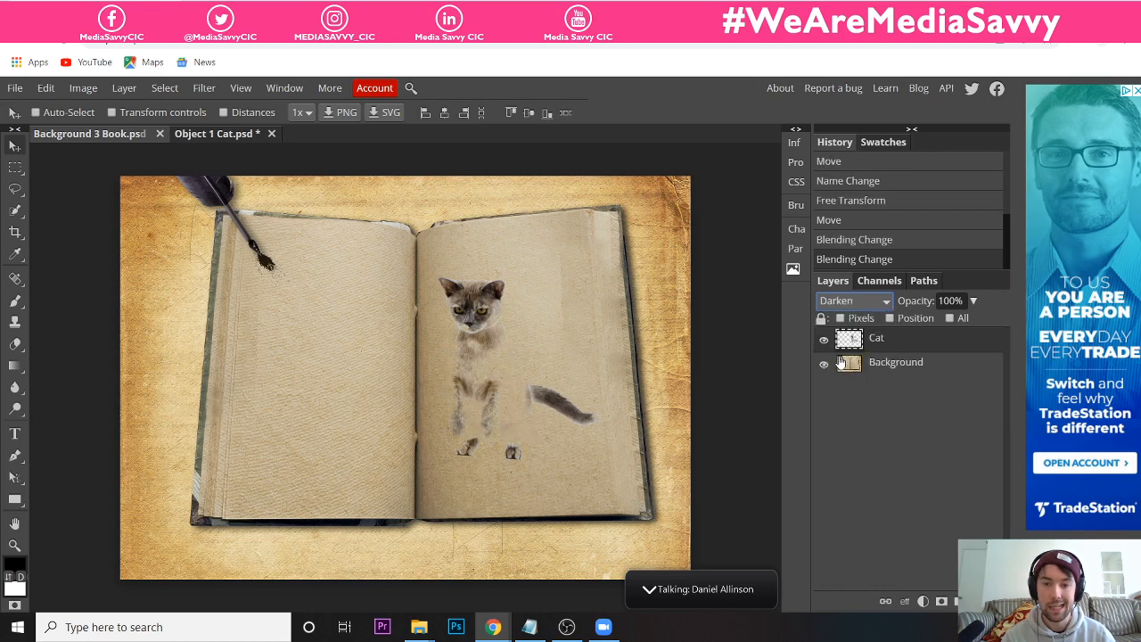
left_click(839, 303)
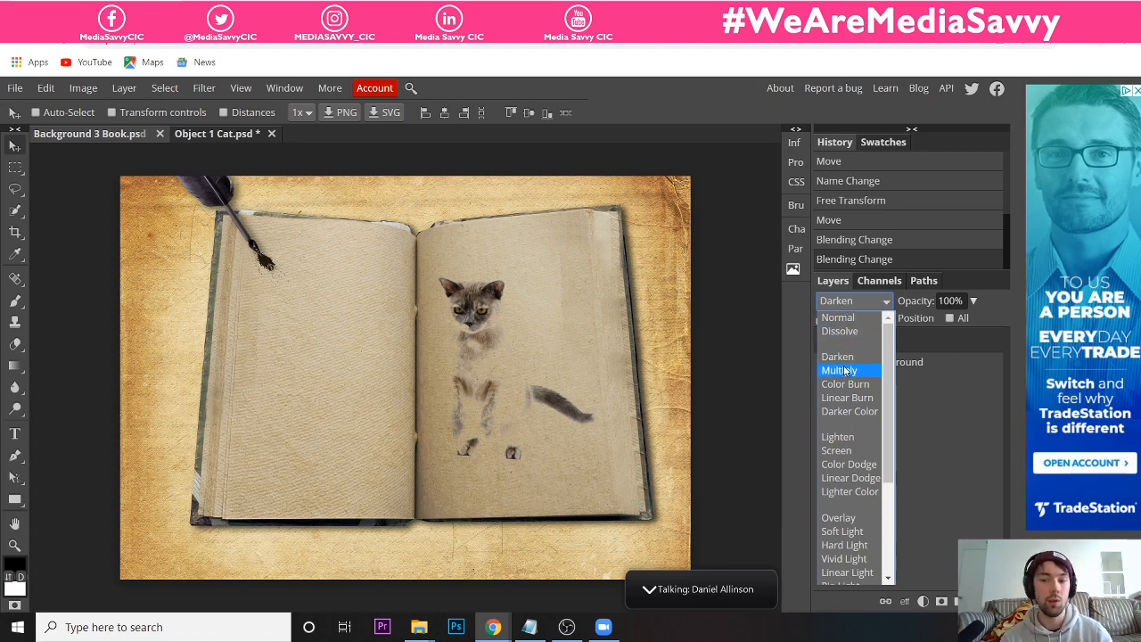
left_click(840, 370)
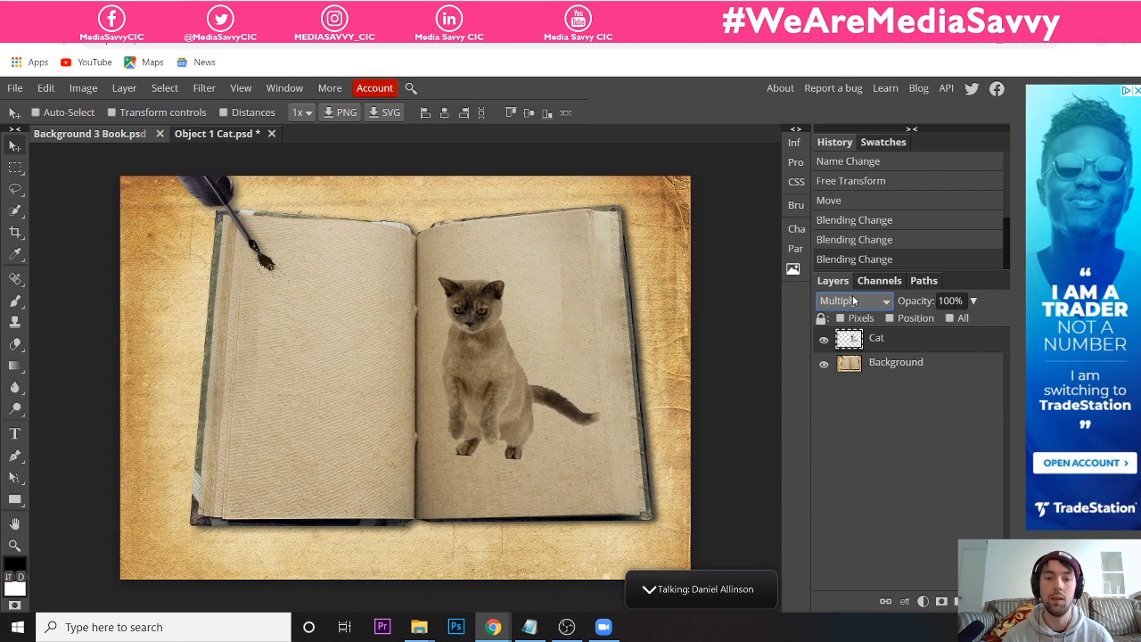
- Try the Color Burn, Linear Burn and Darker Color blend modes on the Cat layer
left_click(853, 301)
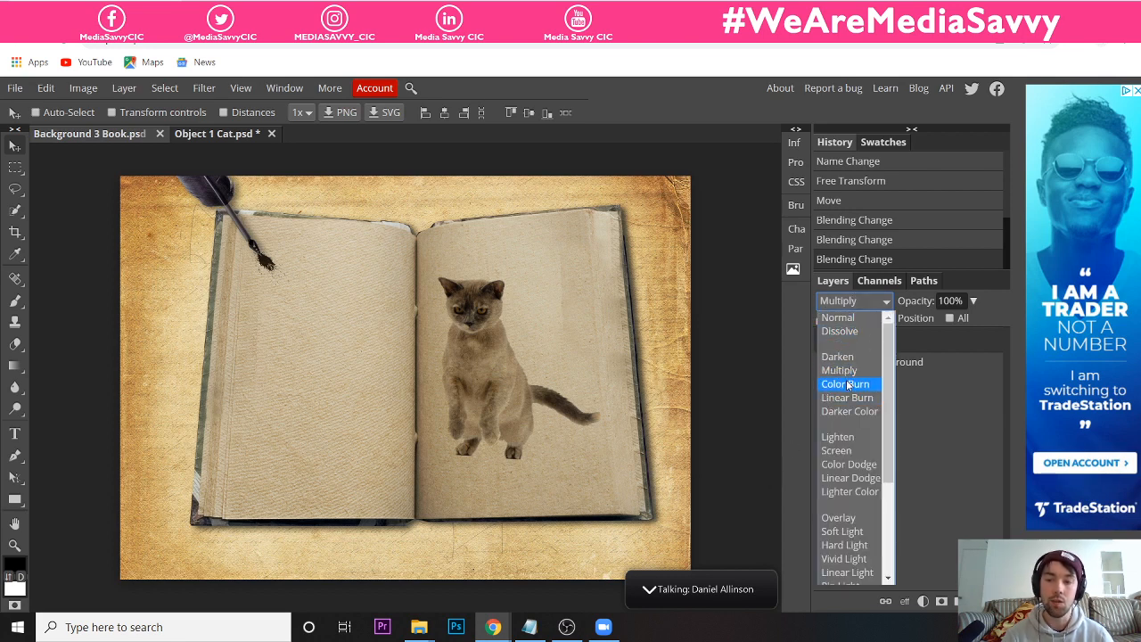
scroll(847, 385, "down", 2)
scroll(845, 379, "up", 2)
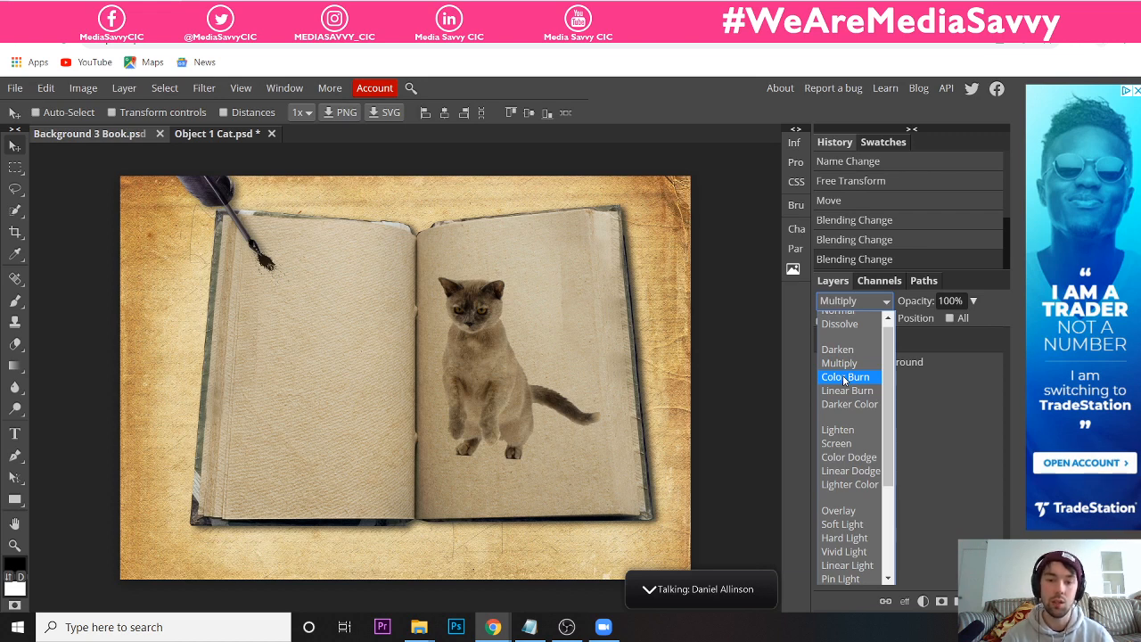
left_click(844, 377)
left_click(839, 305)
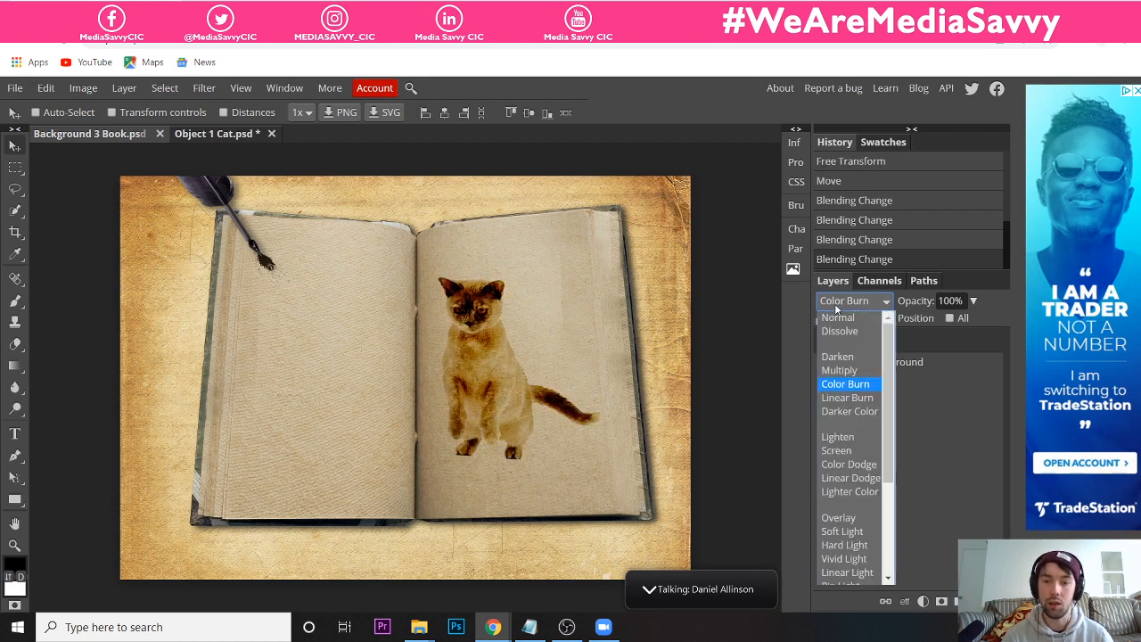
left_click(846, 398)
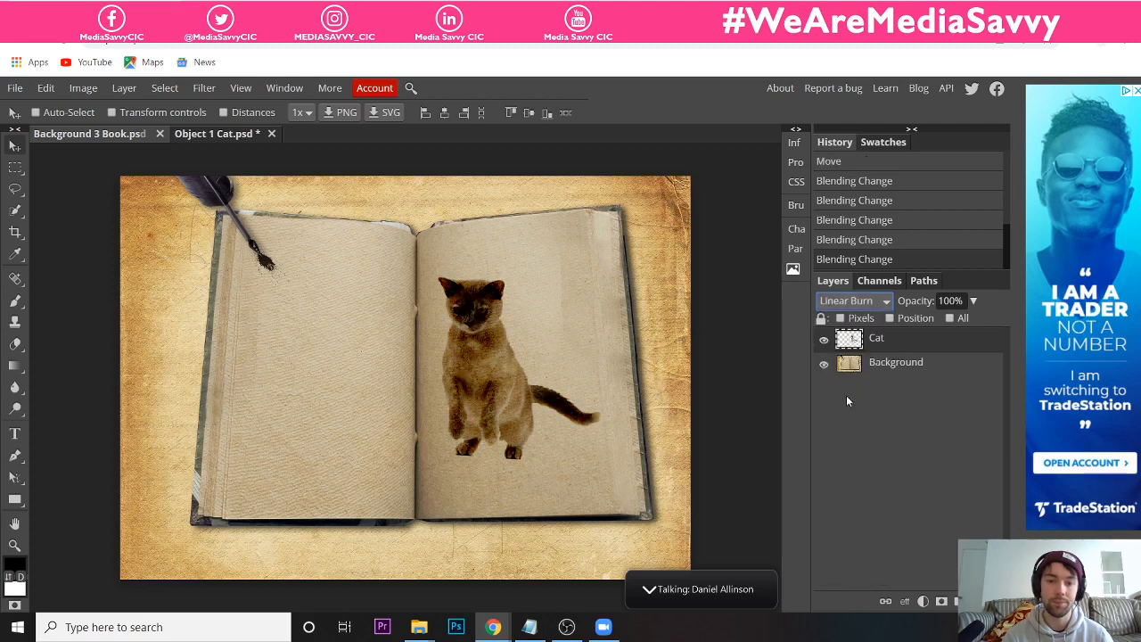
left_click(841, 304)
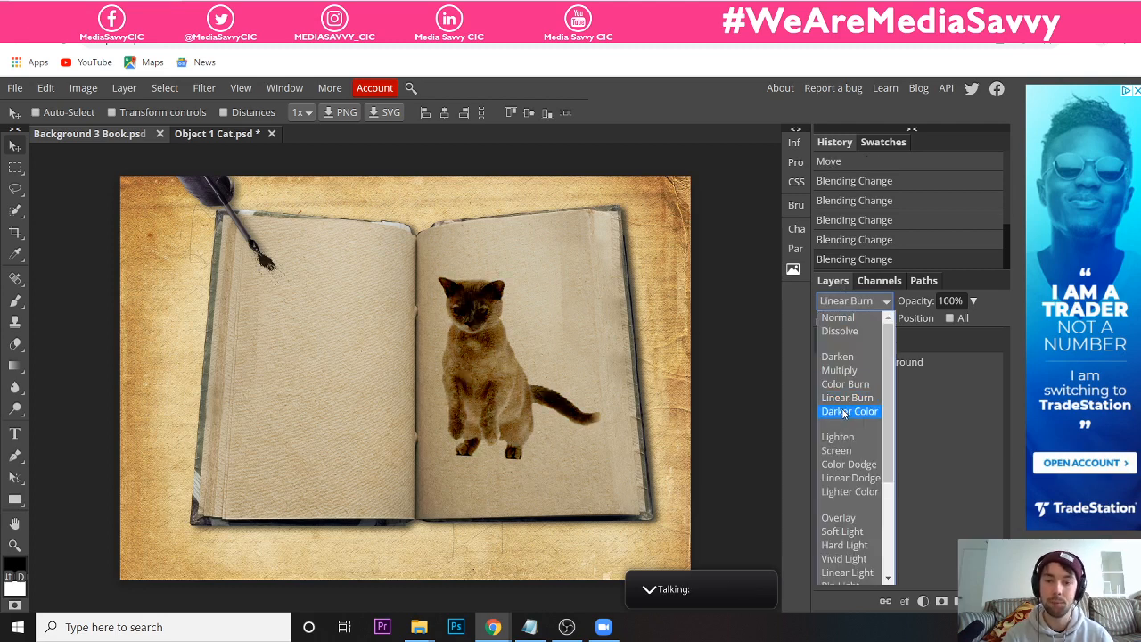
left_click(843, 411)
- Try the Lighten and Screen blend modes on the Cat layer
left_click(846, 306)
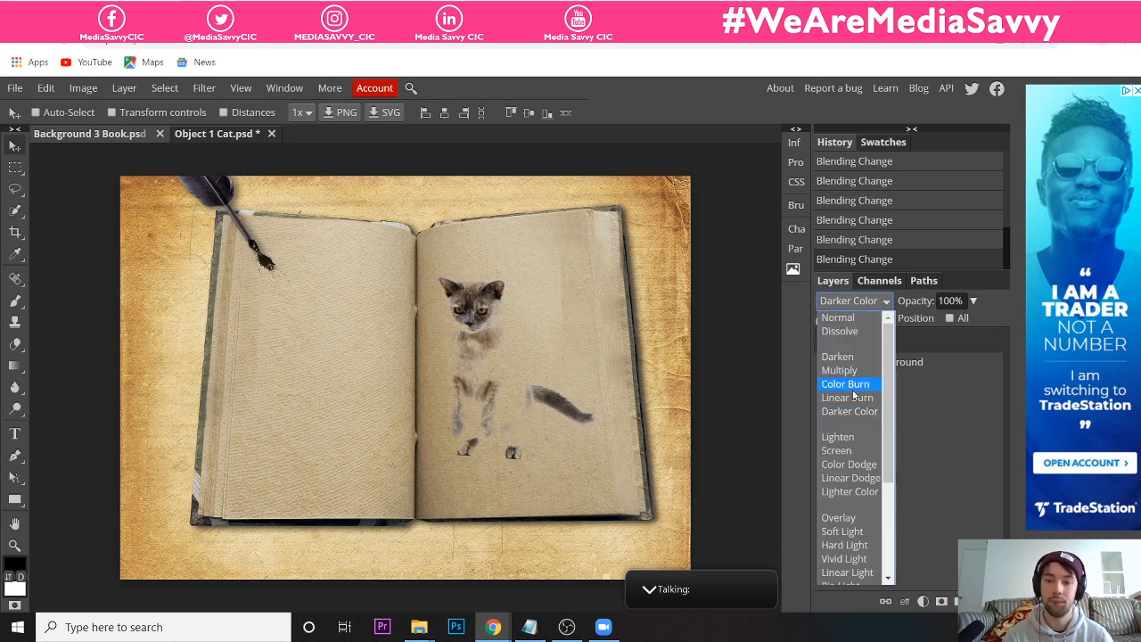
scroll(853, 418, "down", 1)
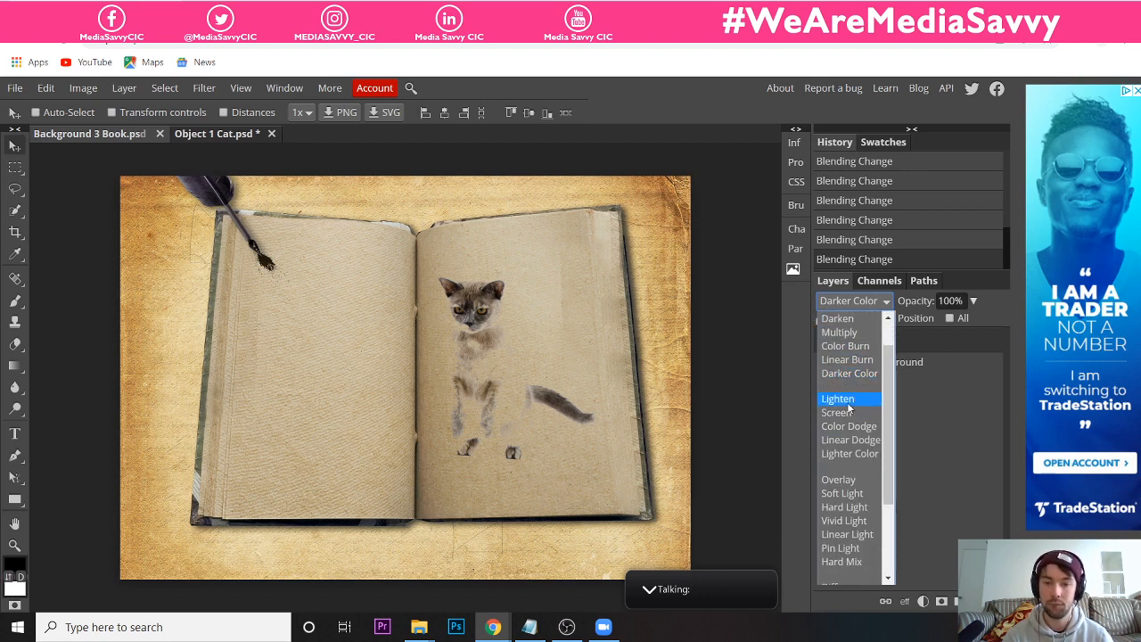
left_click(847, 400)
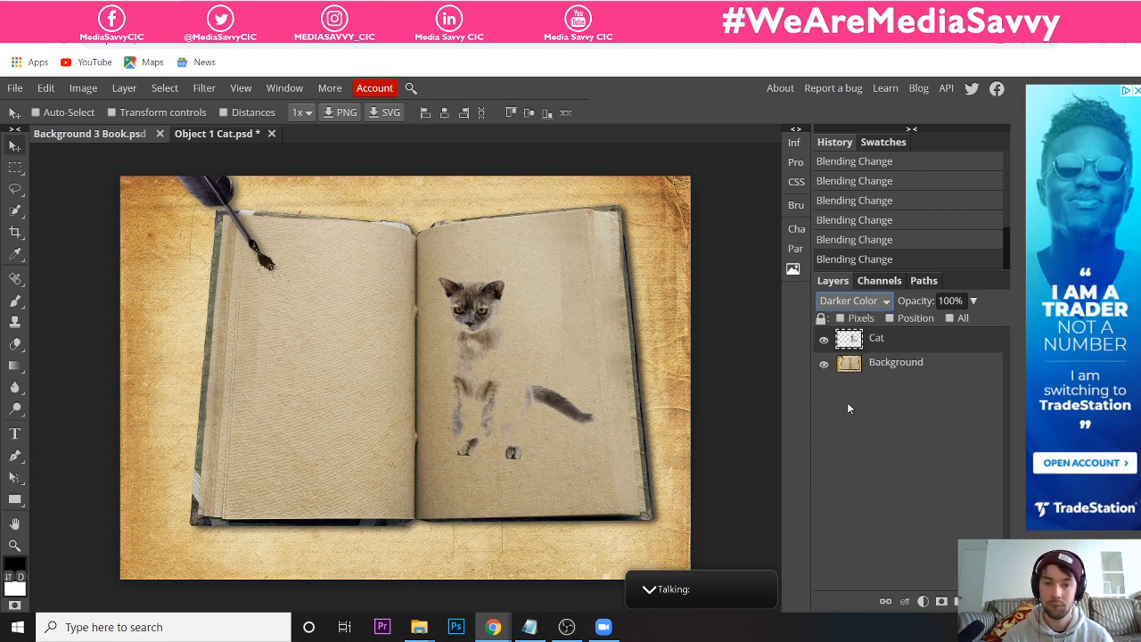
left_click(846, 305)
left_click(841, 451)
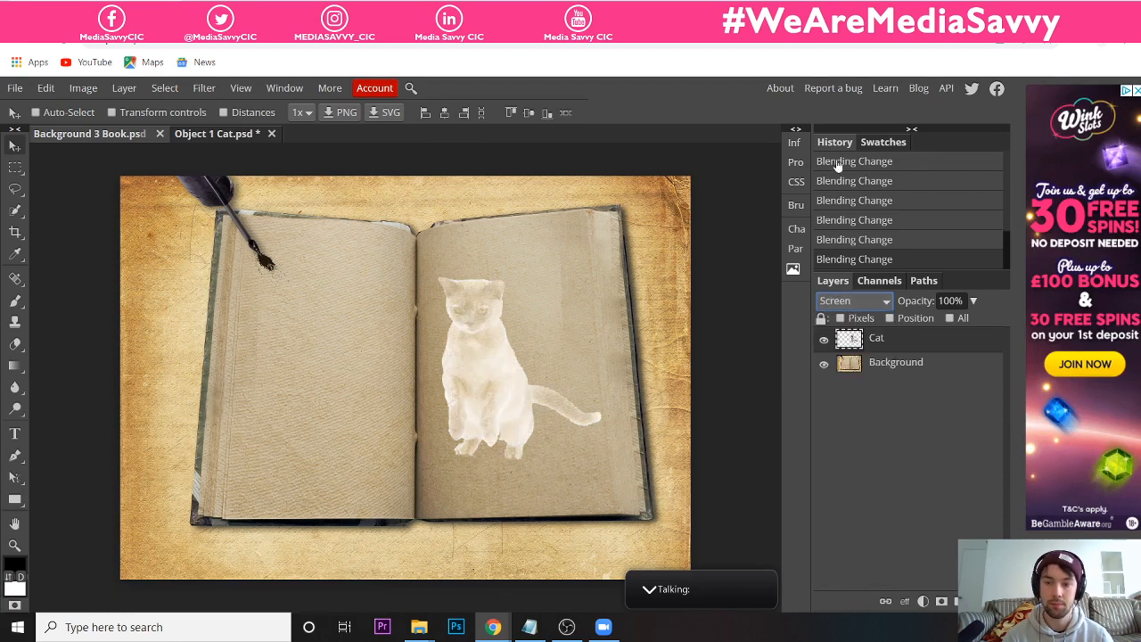
- Try Linear Dodge on the Cat layer and set its blend mode to Soft Light
left_click(845, 302)
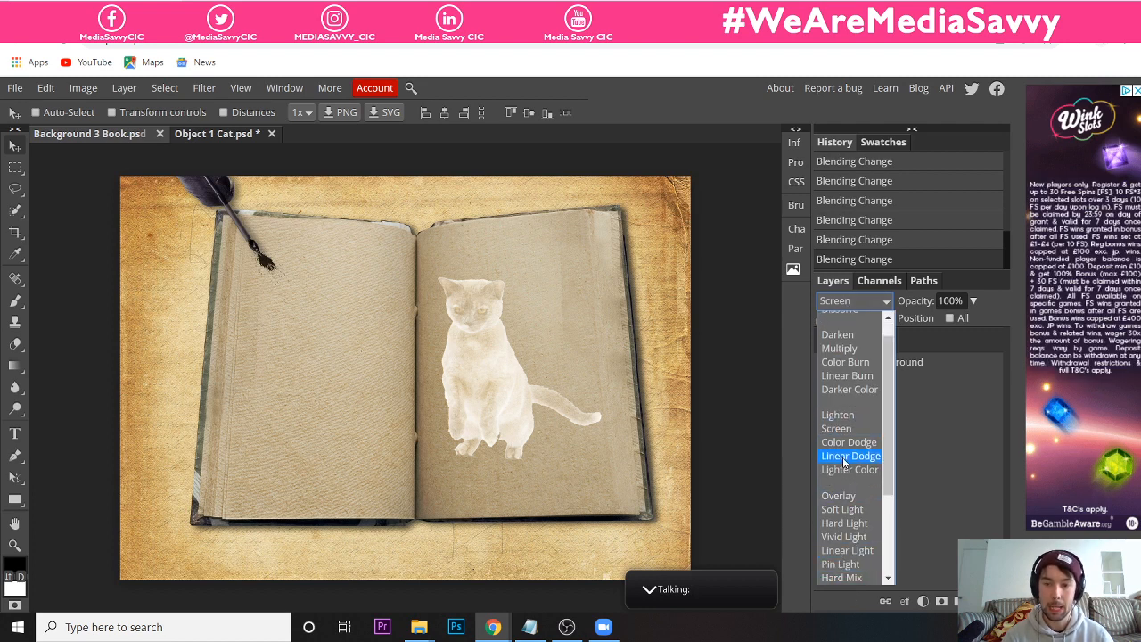
left_click(843, 457)
left_click(842, 300)
scroll(842, 419, "down", 3)
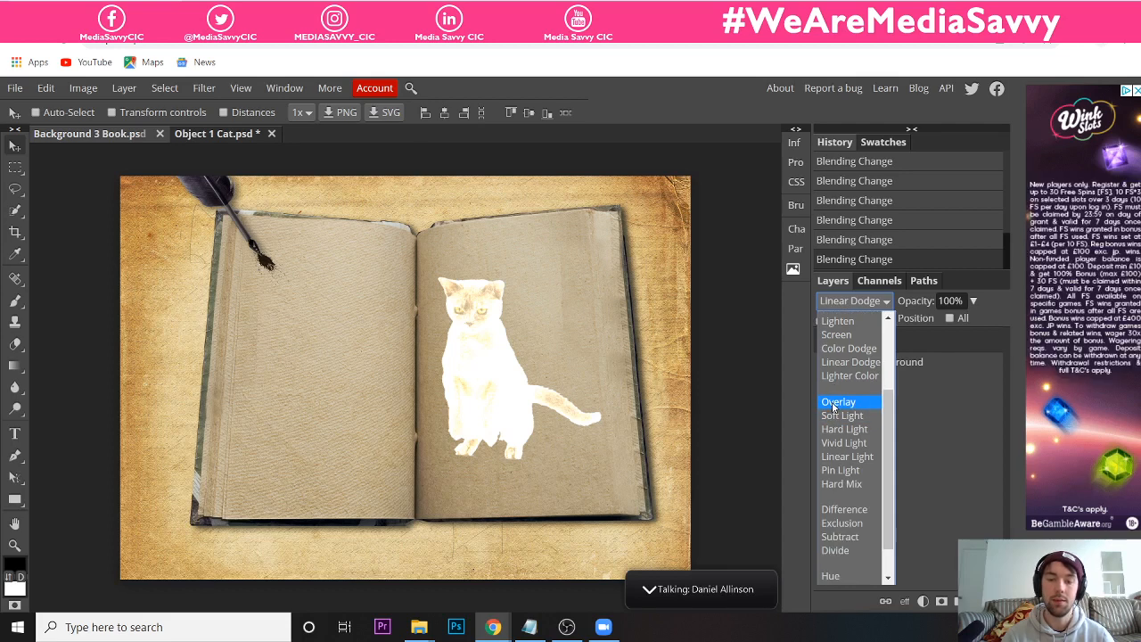
scroll(834, 406, "down", 1)
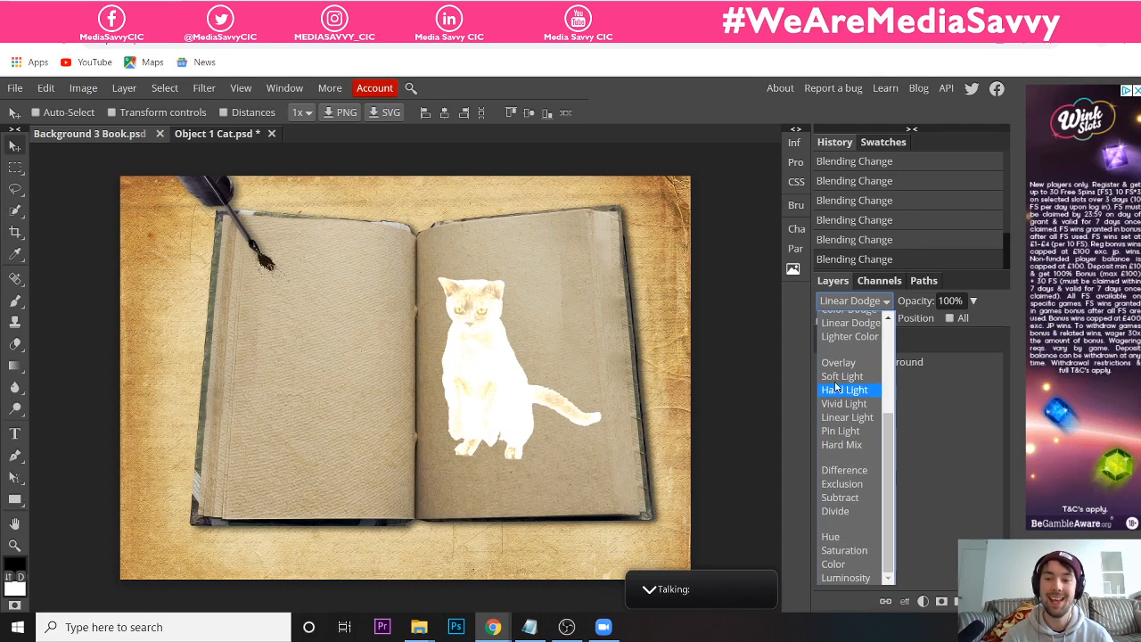
left_click(836, 381)
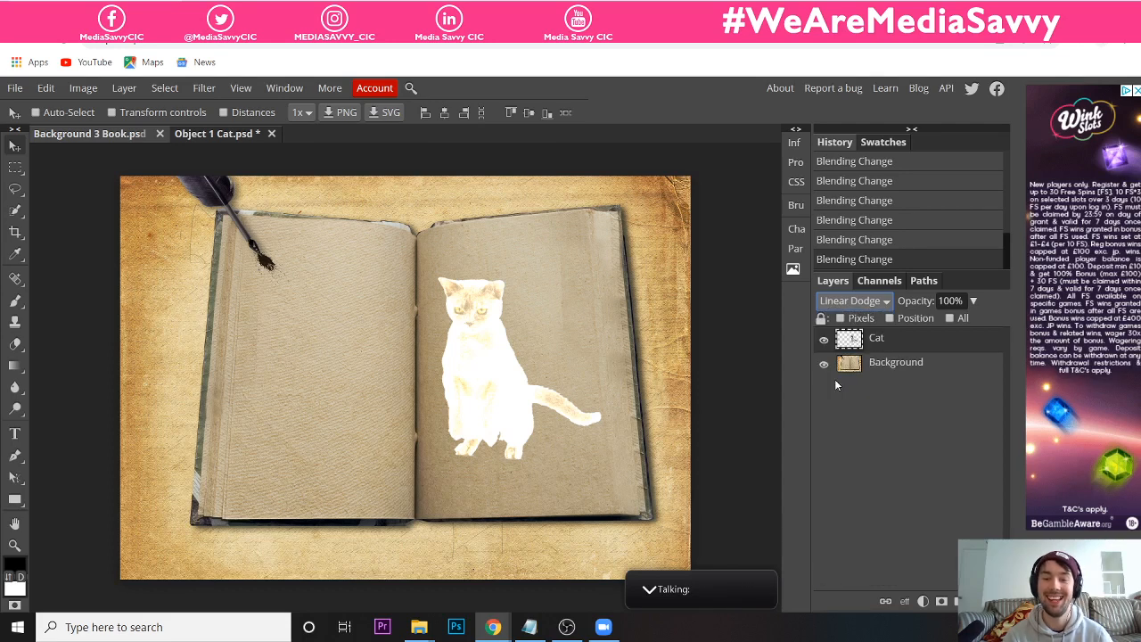
- Try the Overlay and Hard Mix blend modes on the Cat layer
left_click(838, 301)
scroll(841, 410, "down", 2)
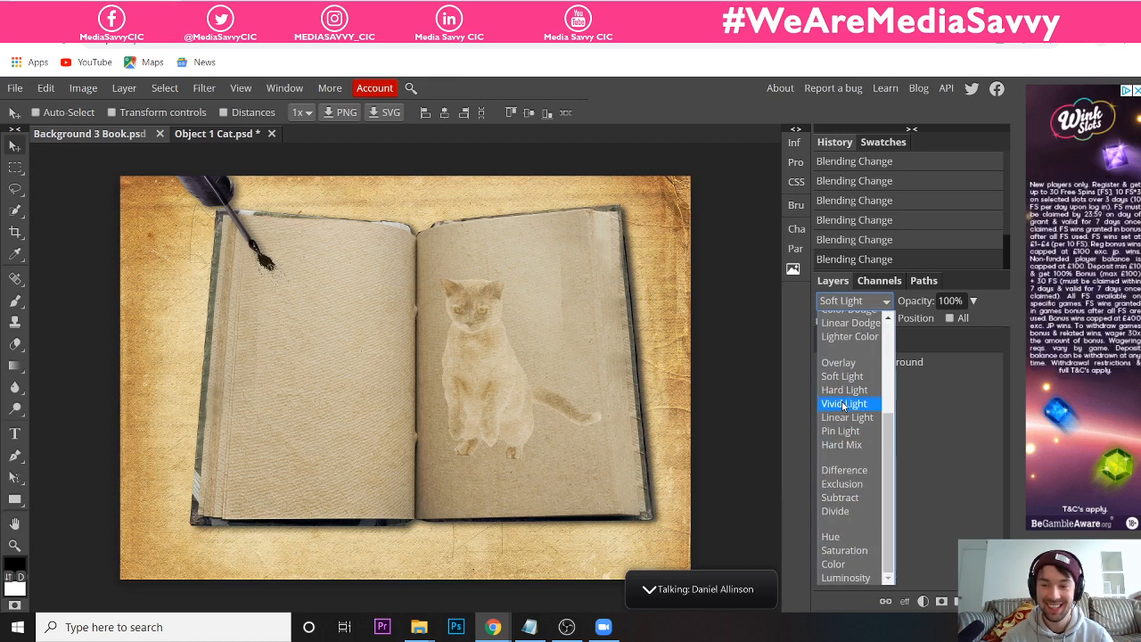
scroll(843, 404, "up", 3)
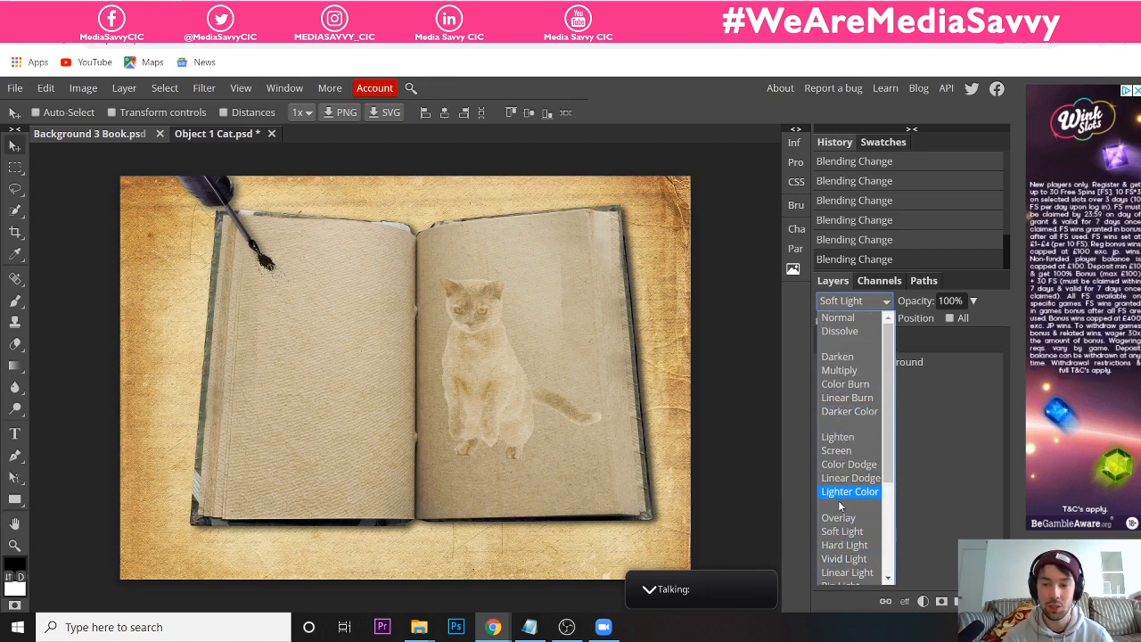
left_click(843, 517)
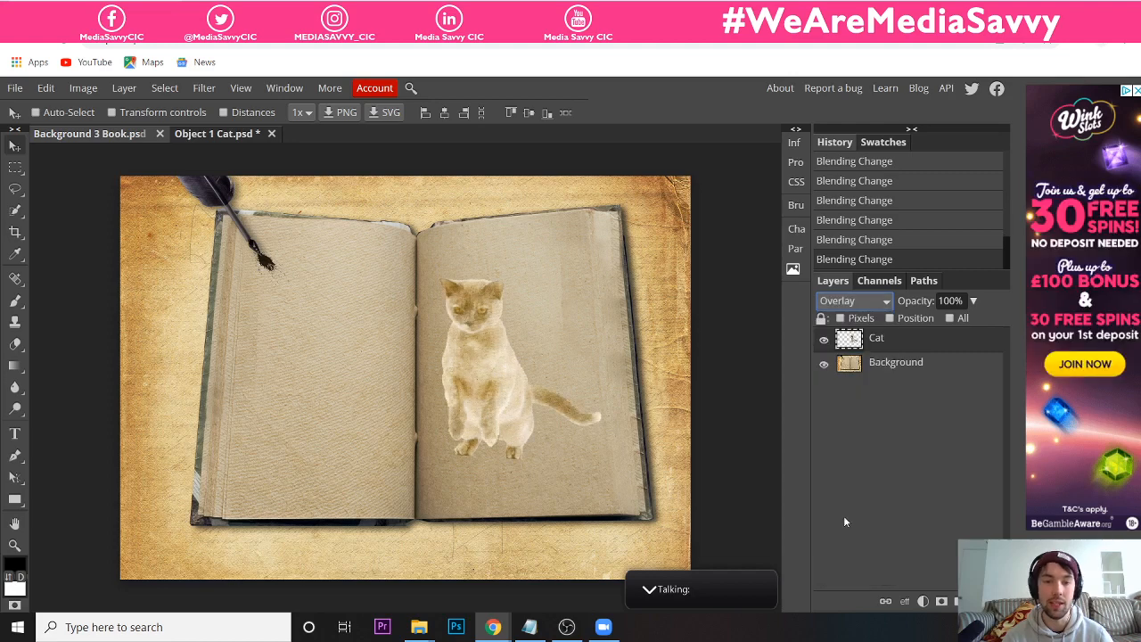
left_click(835, 301)
scroll(829, 435, "down", 2)
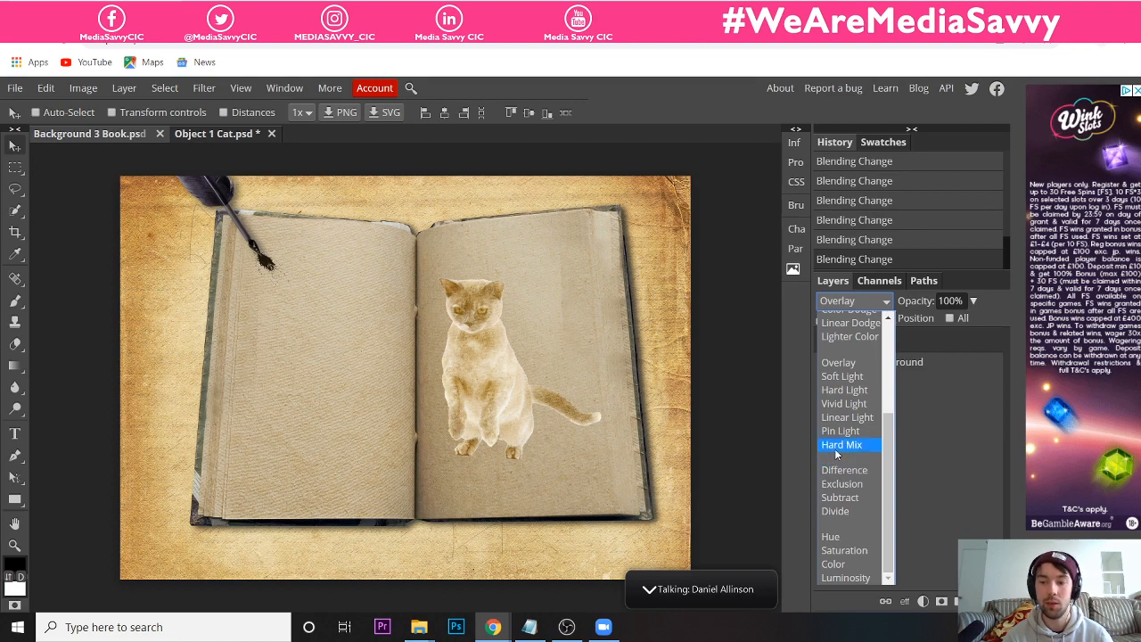
left_click(838, 444)
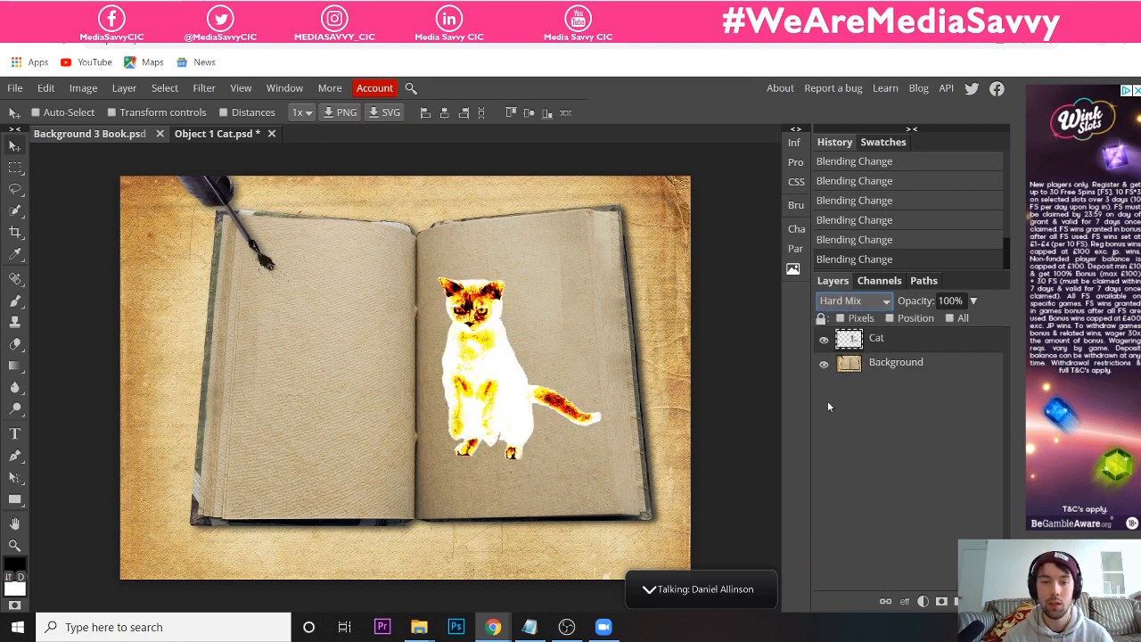
- Try the Linear Dodge and Difference blend modes on the Cat layer
left_click(834, 303)
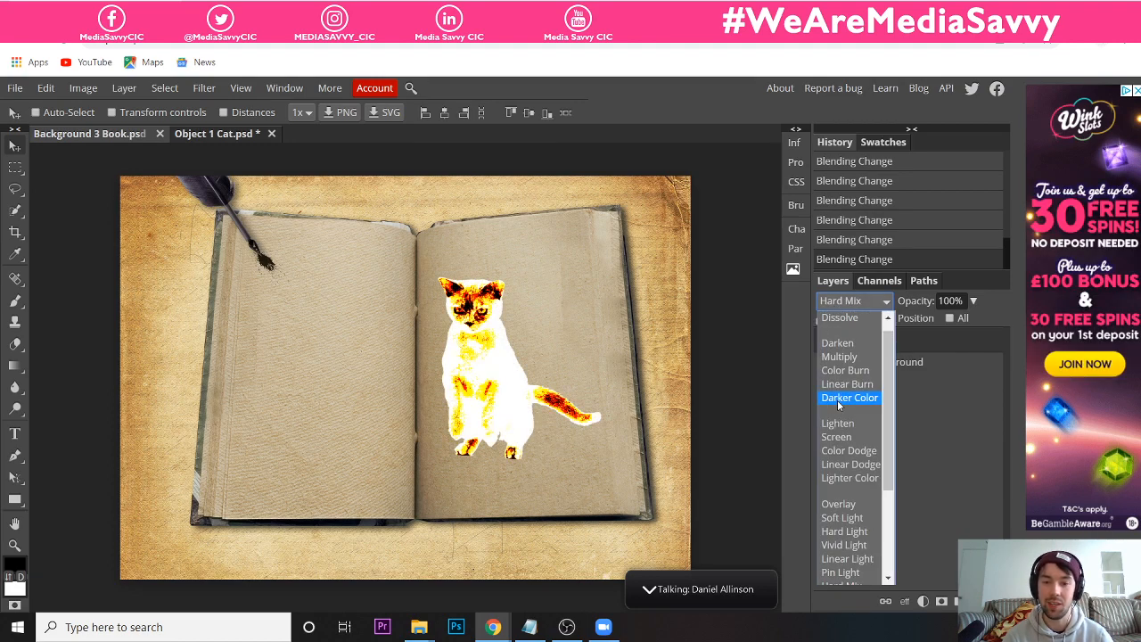
key("ctrl+plus")
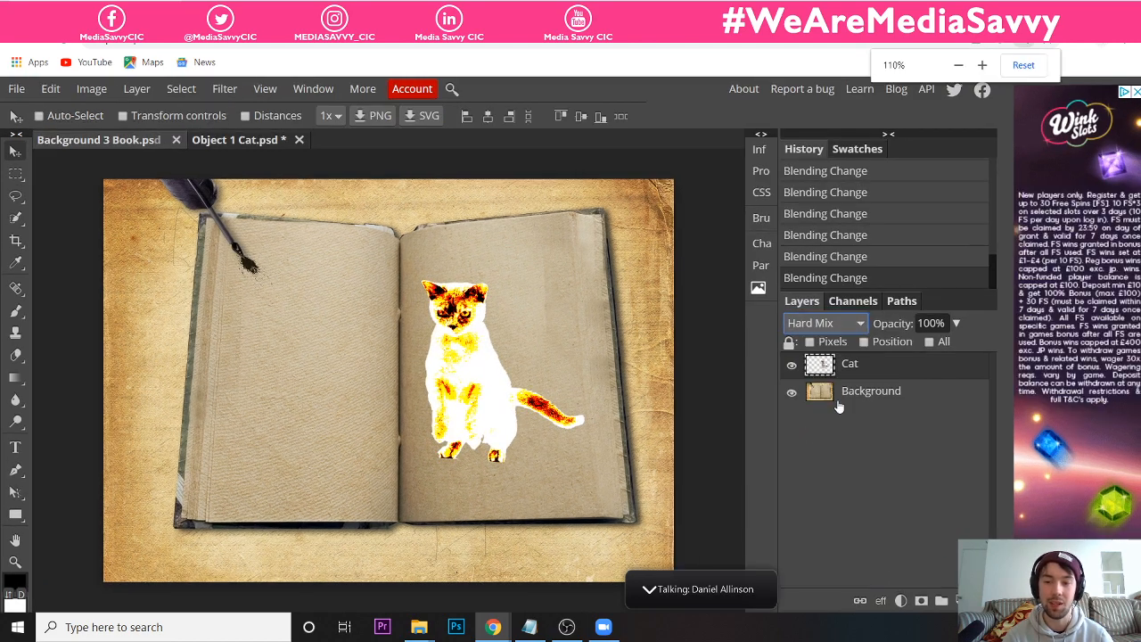
left_click(828, 324)
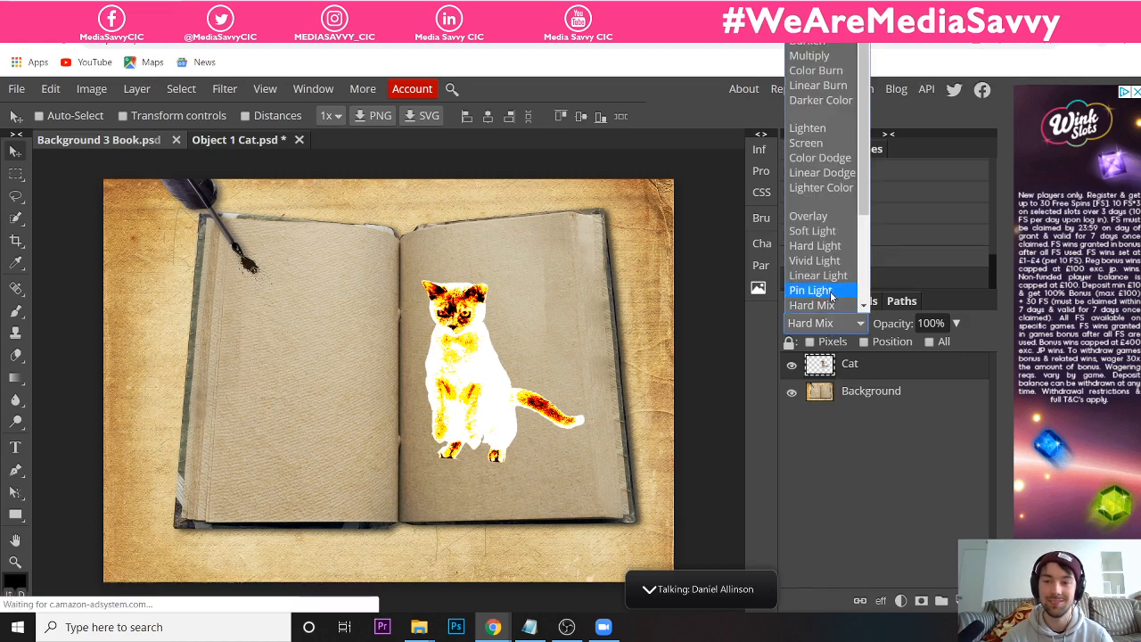
scroll(819, 294, "down", 3)
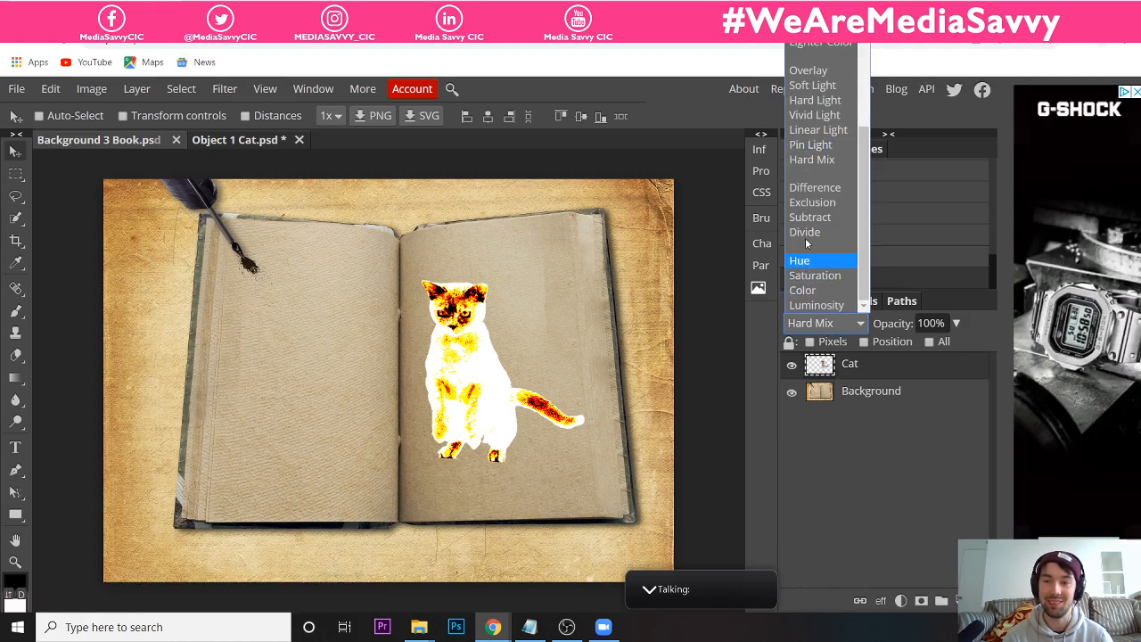
scroll(812, 201, "up", 3)
left_click(810, 195)
left_click(814, 323)
left_click(815, 327)
left_click(814, 327)
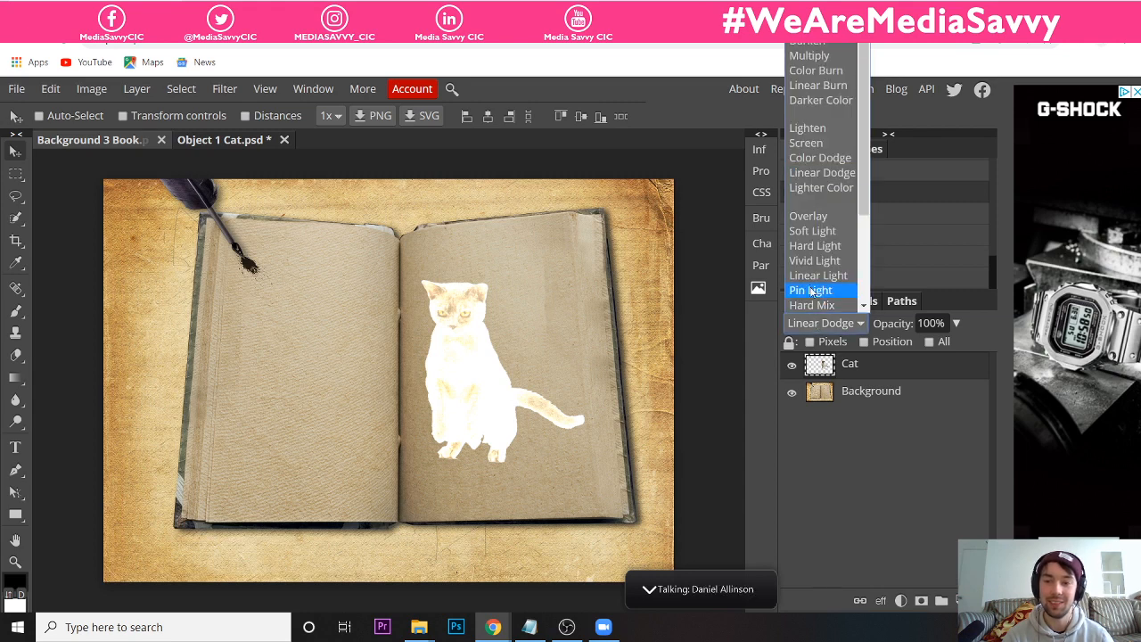
scroll(805, 284, "down", 3)
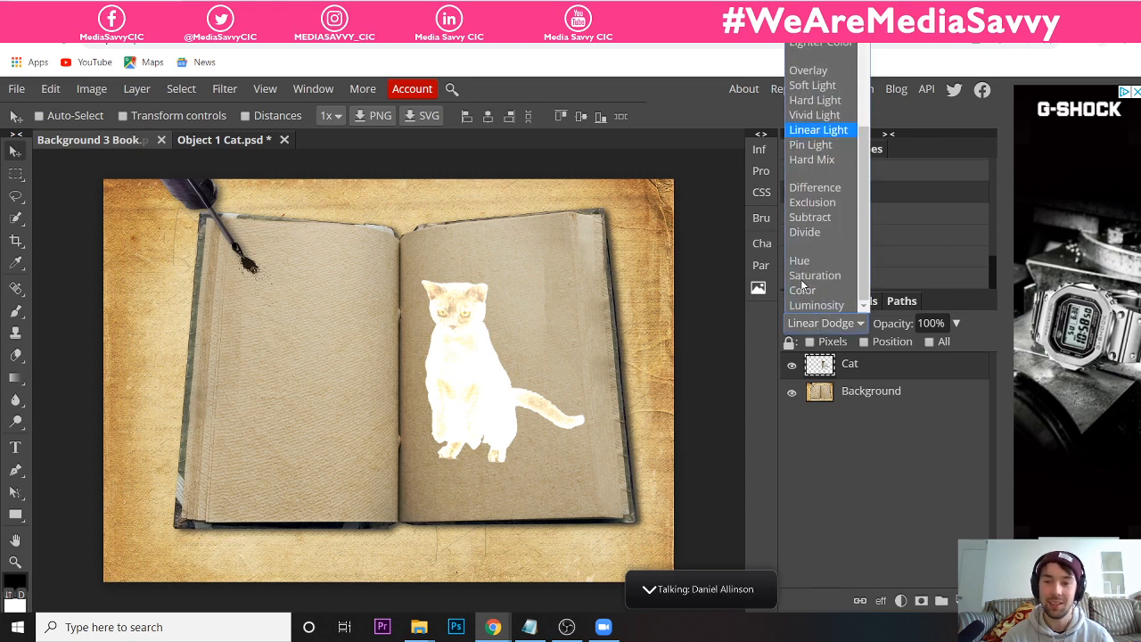
left_click(808, 187)
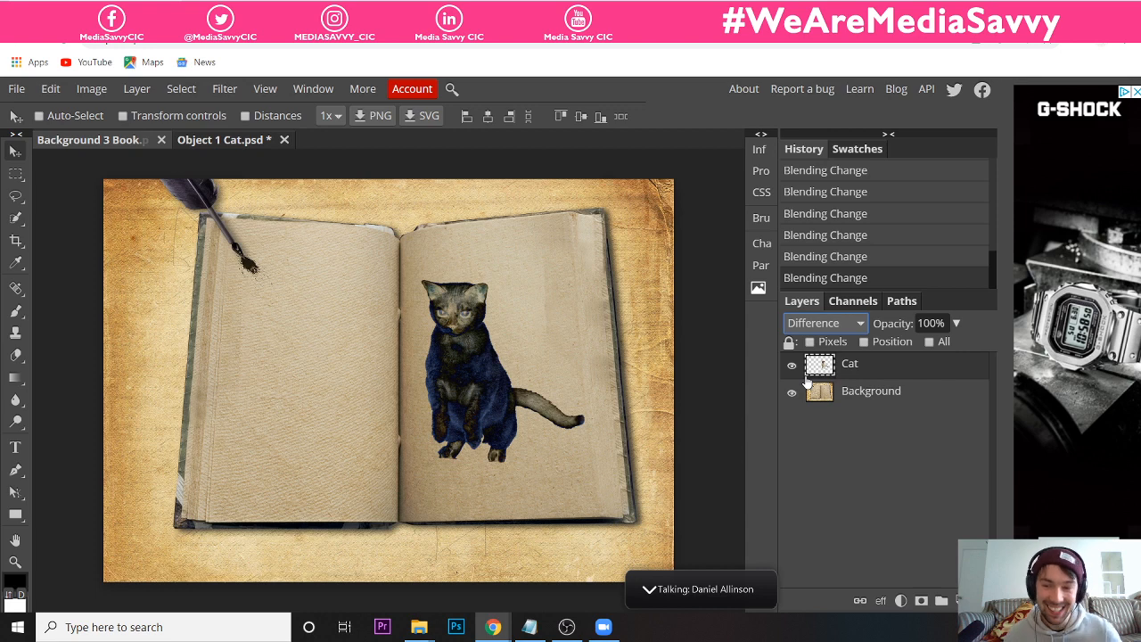
- Set the Cat layer's blend mode to Multiply
left_click(809, 324)
scroll(803, 294, "down", 1)
scroll(803, 301, "up", 3)
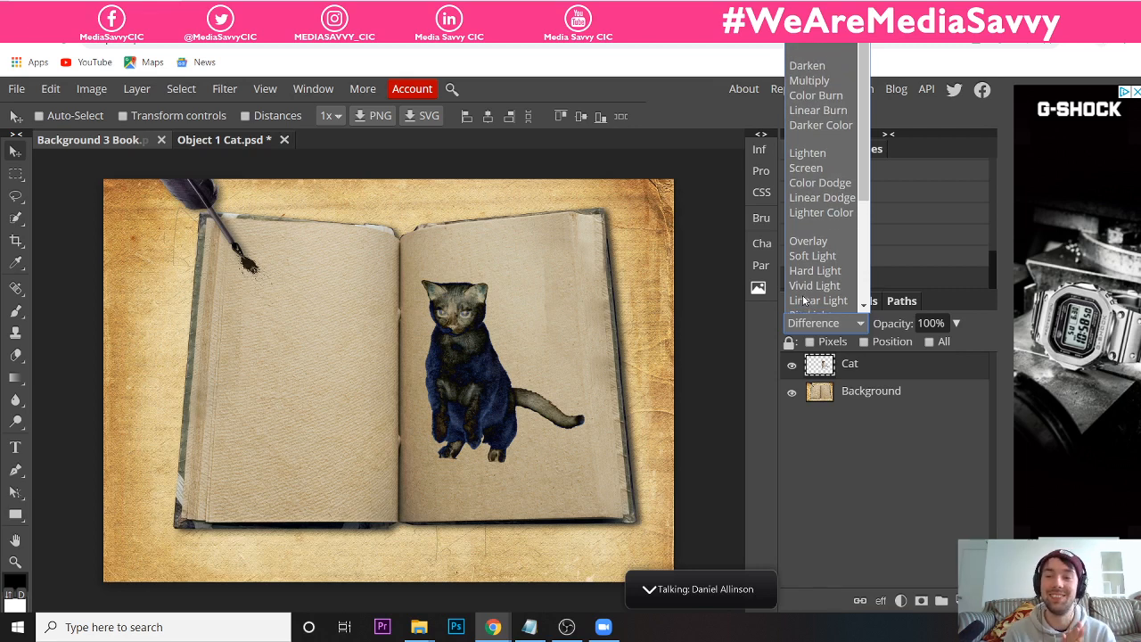
left_click(808, 80)
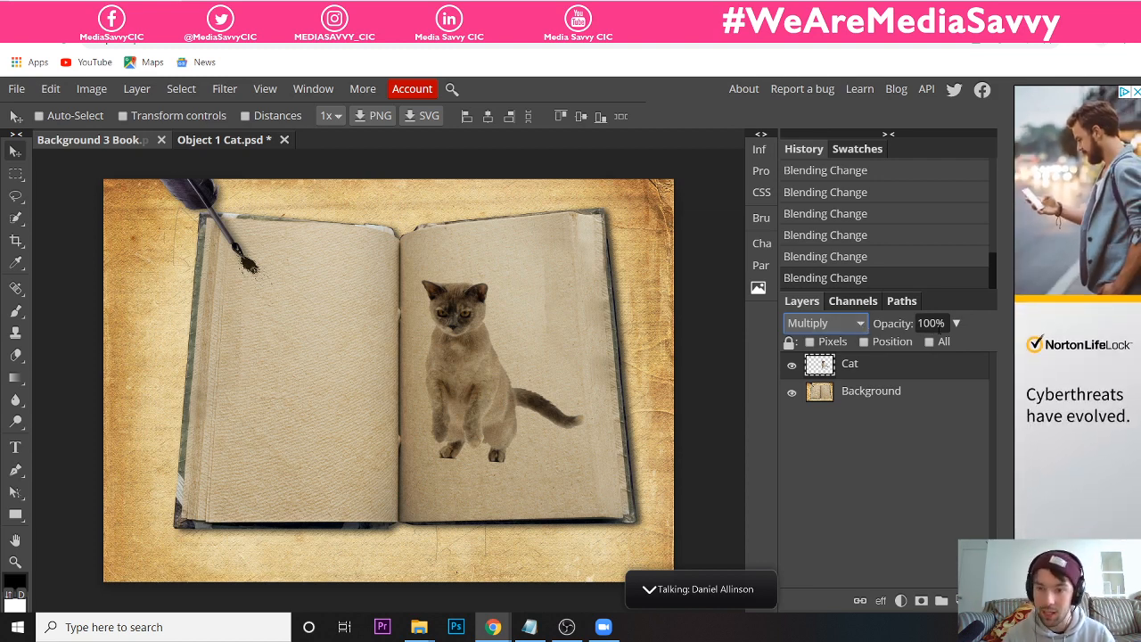
- Lower the Cat layer's opacity to 70% and move the cat slightly up and toward the book's spine on its right-hand page
left_click(954, 324)
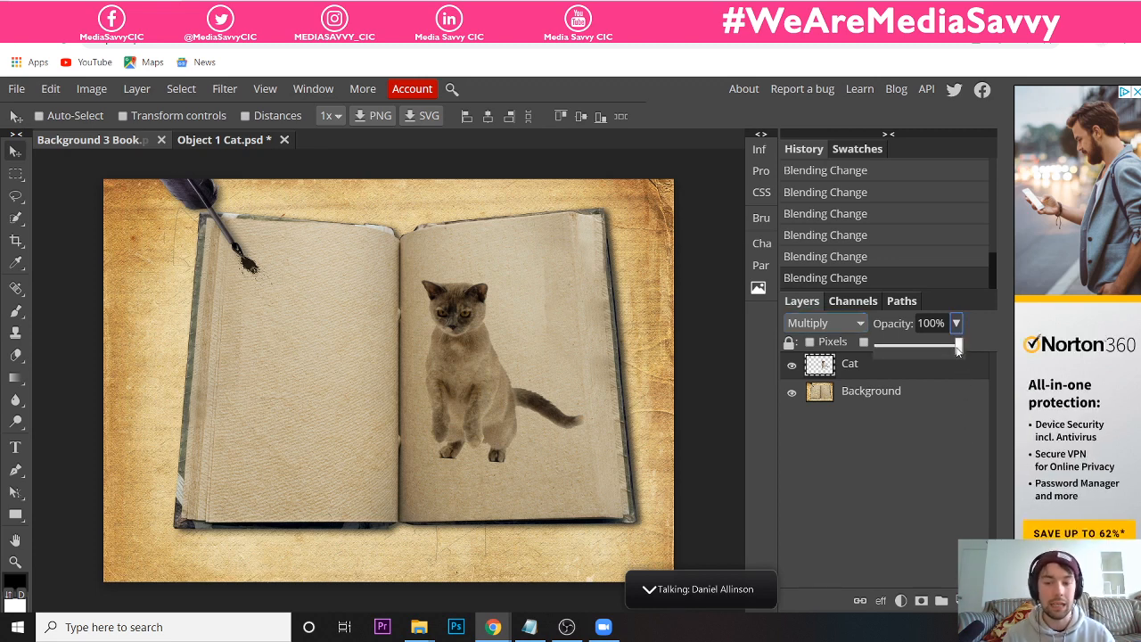
left_click_drag(957, 350, 936, 349)
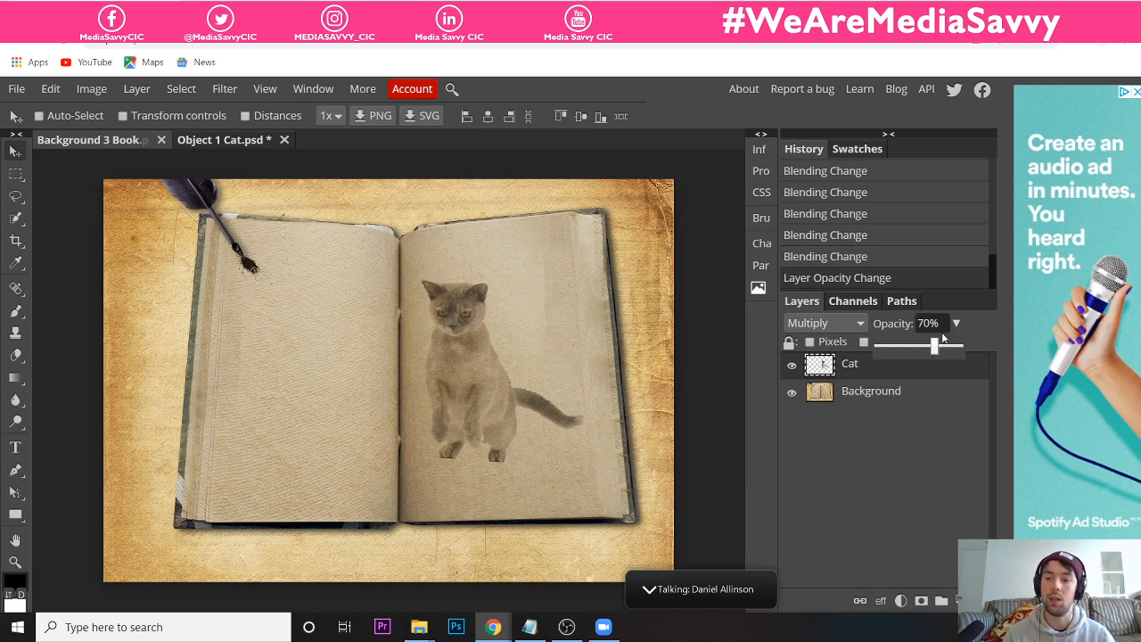
left_click(957, 322)
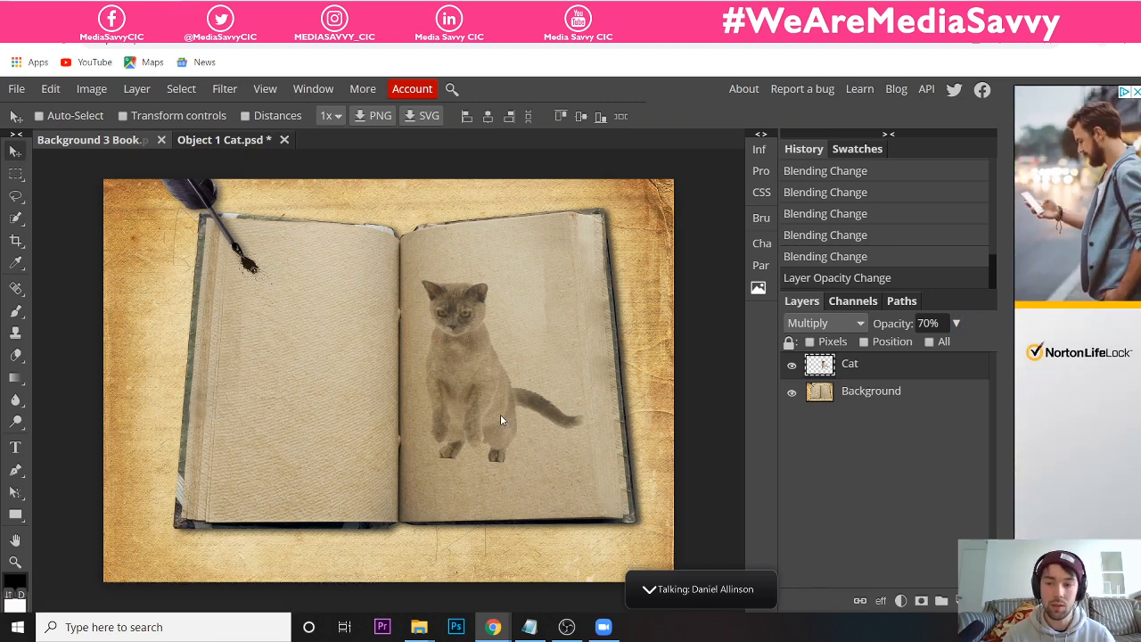
left_click_drag(479, 395, 474, 378)
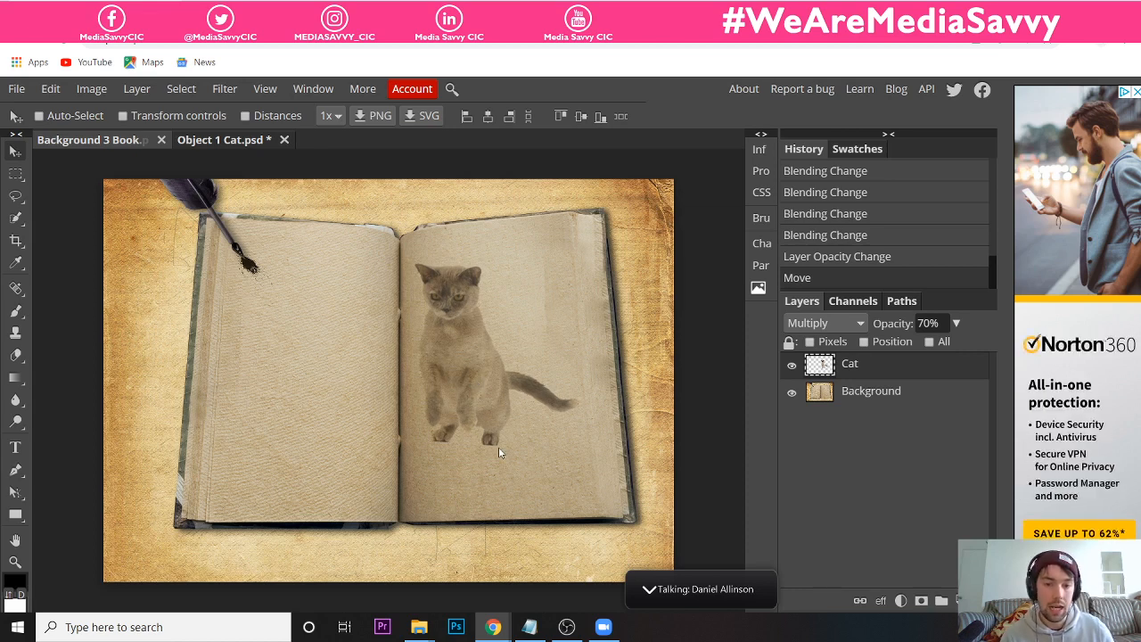
left_click_drag(474, 386, 474, 393)
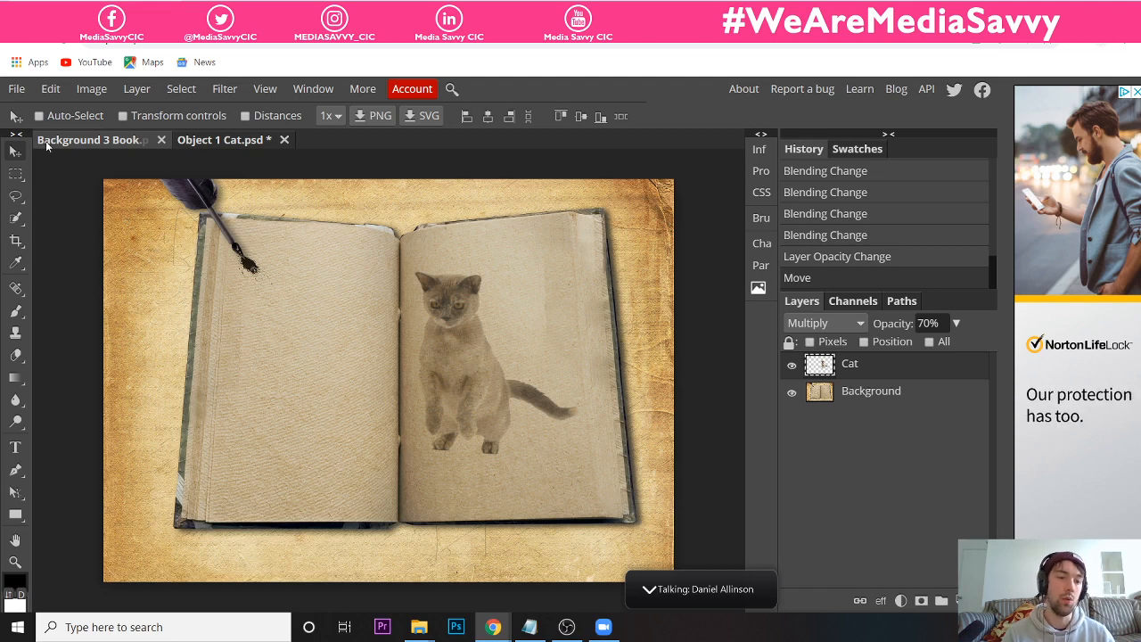
- Open the Texture 2 Abstract Wall image from the Starter Image Assets folder
left_click(16, 88)
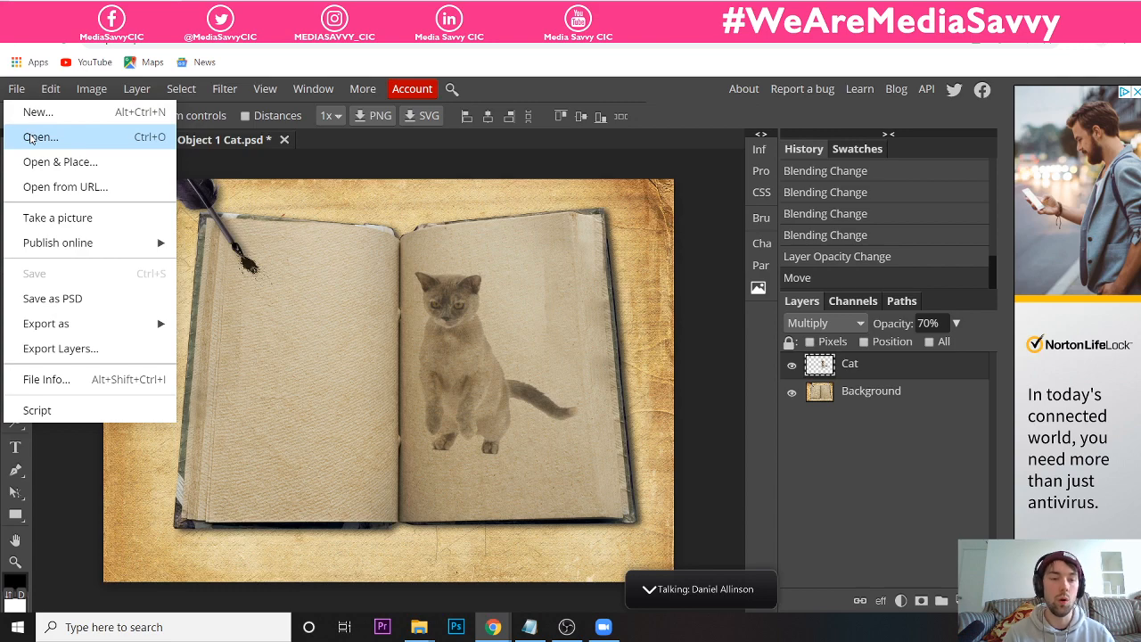
left_click(29, 137)
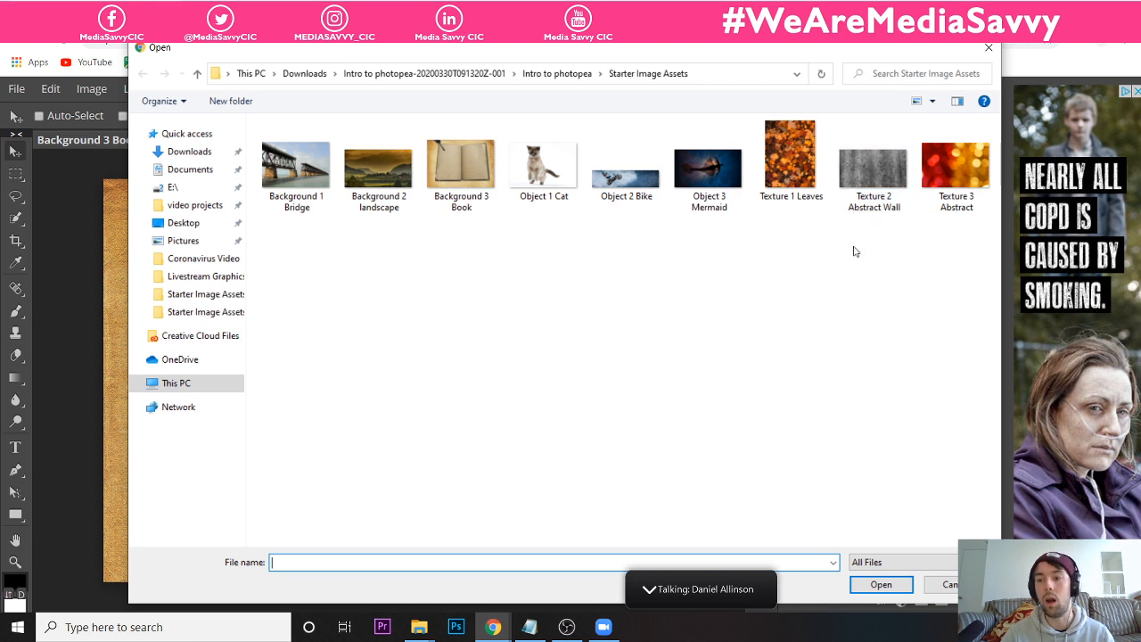
left_click(867, 205)
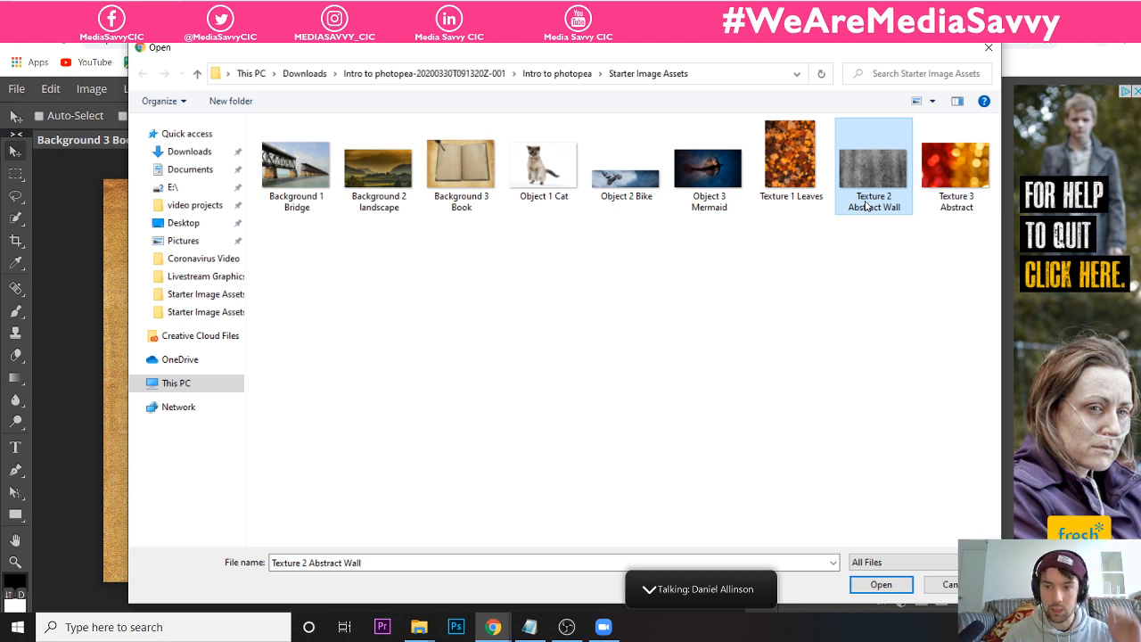
left_click(867, 205)
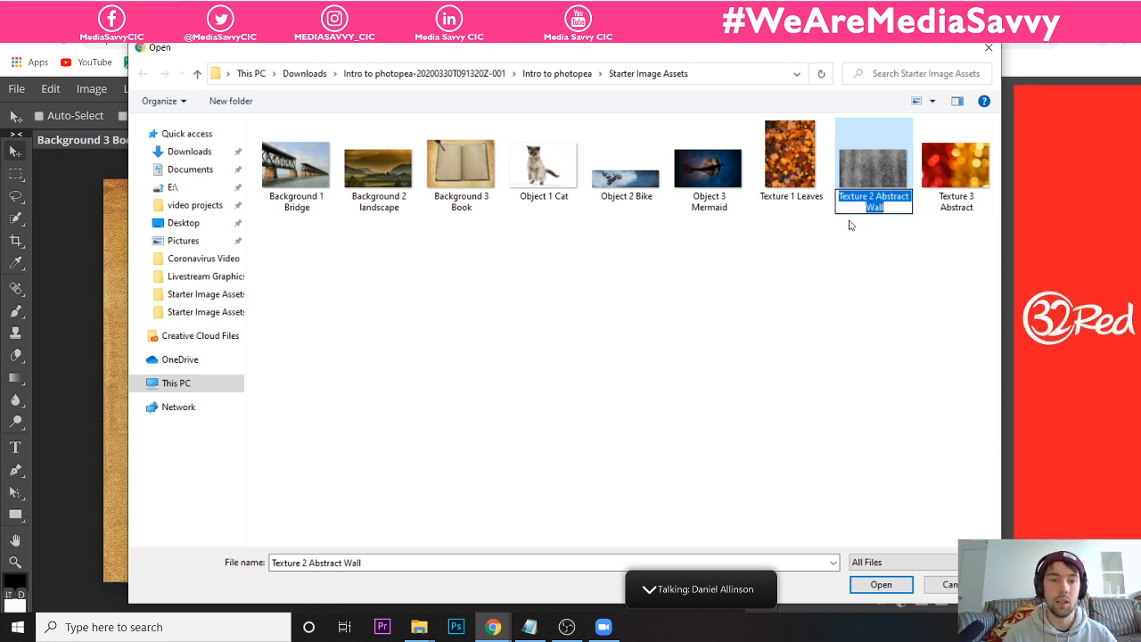
left_click(842, 254)
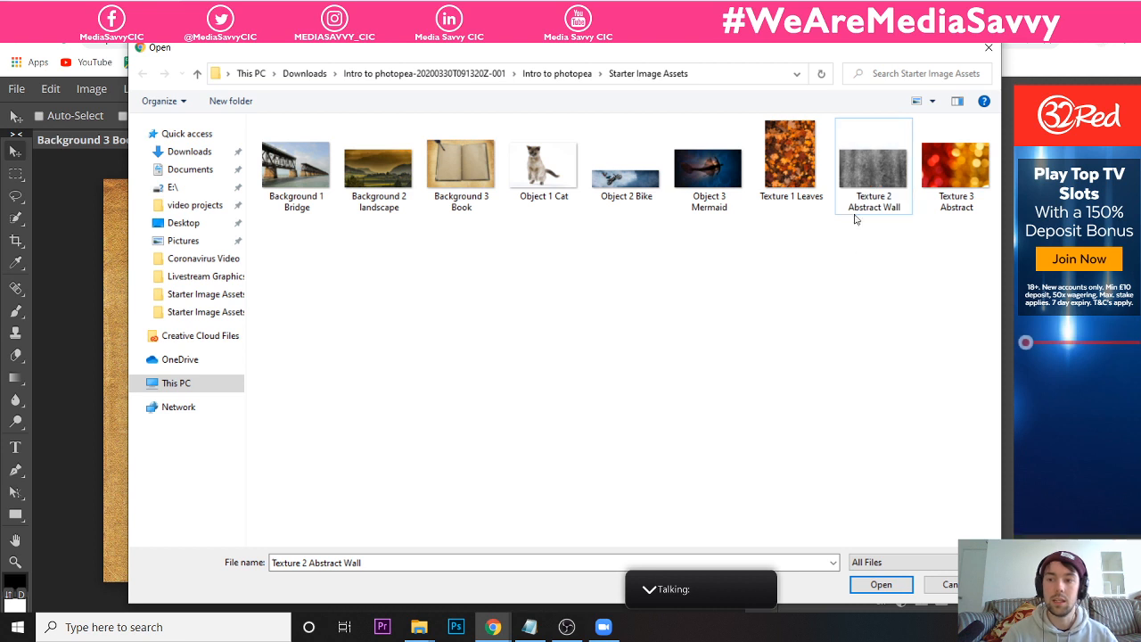
left_click(860, 192)
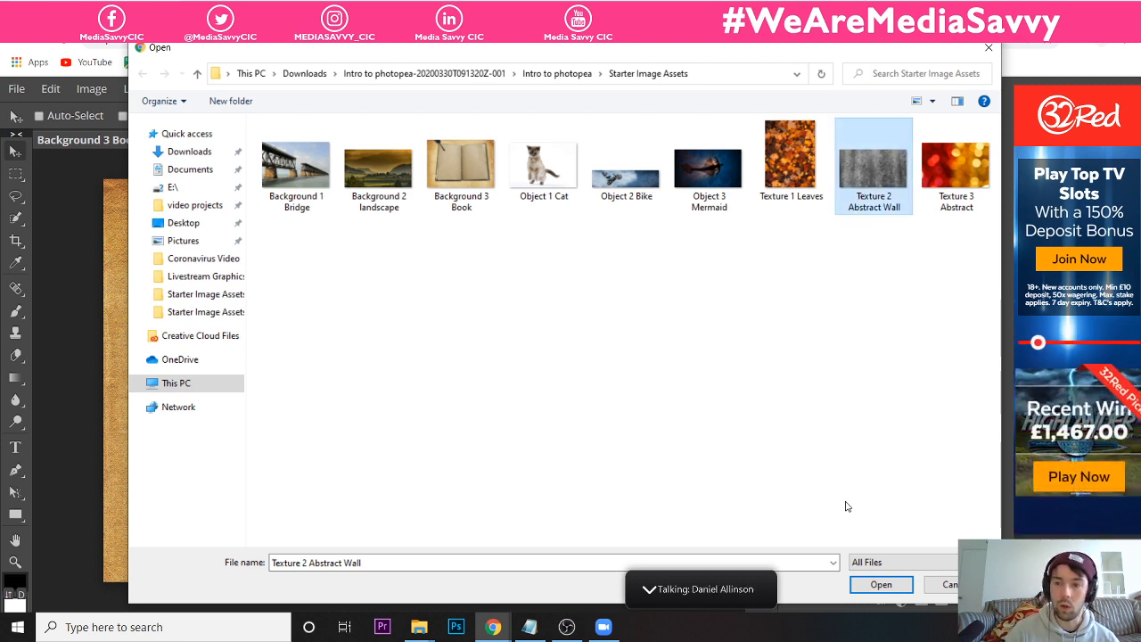
left_click(866, 585)
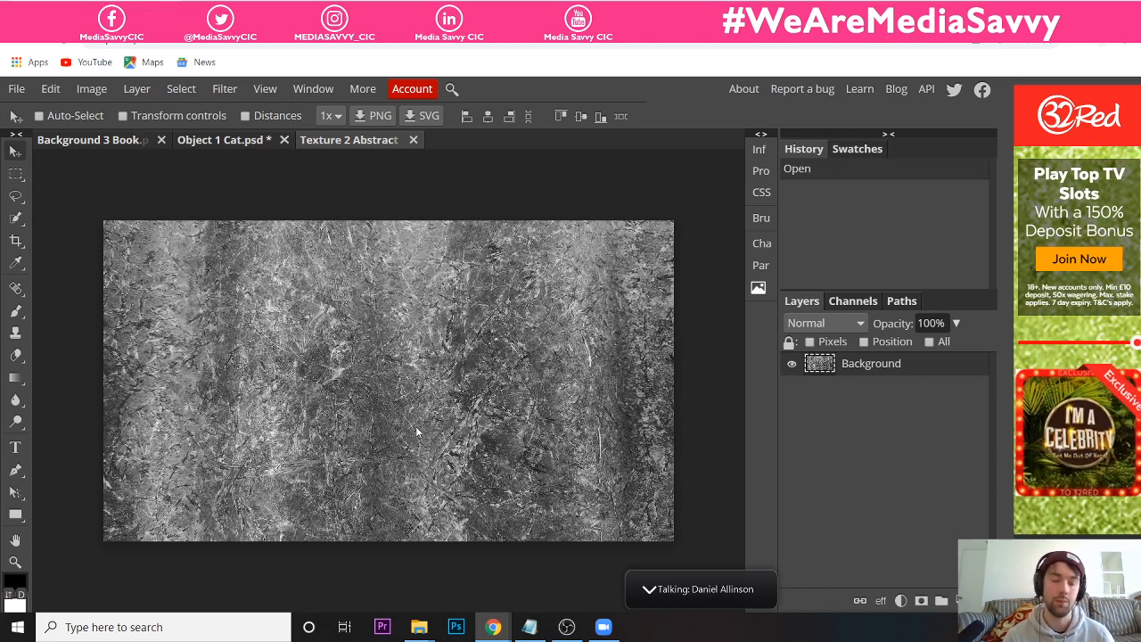
- Select the entire abstract wall texture and copy it
left_click(178, 94)
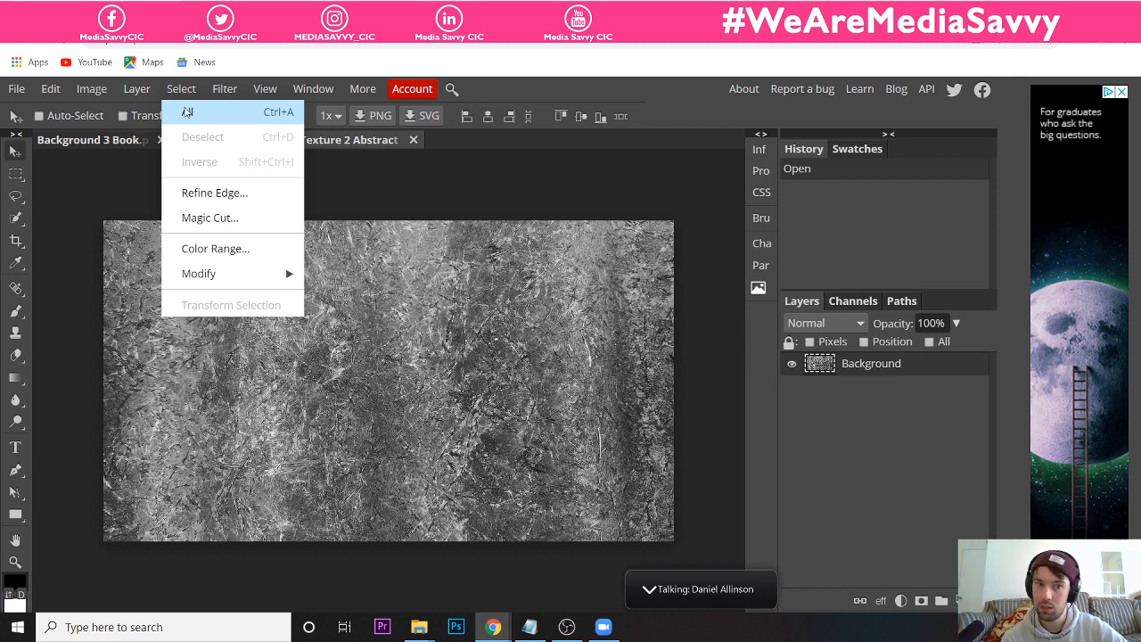
left_click(187, 111)
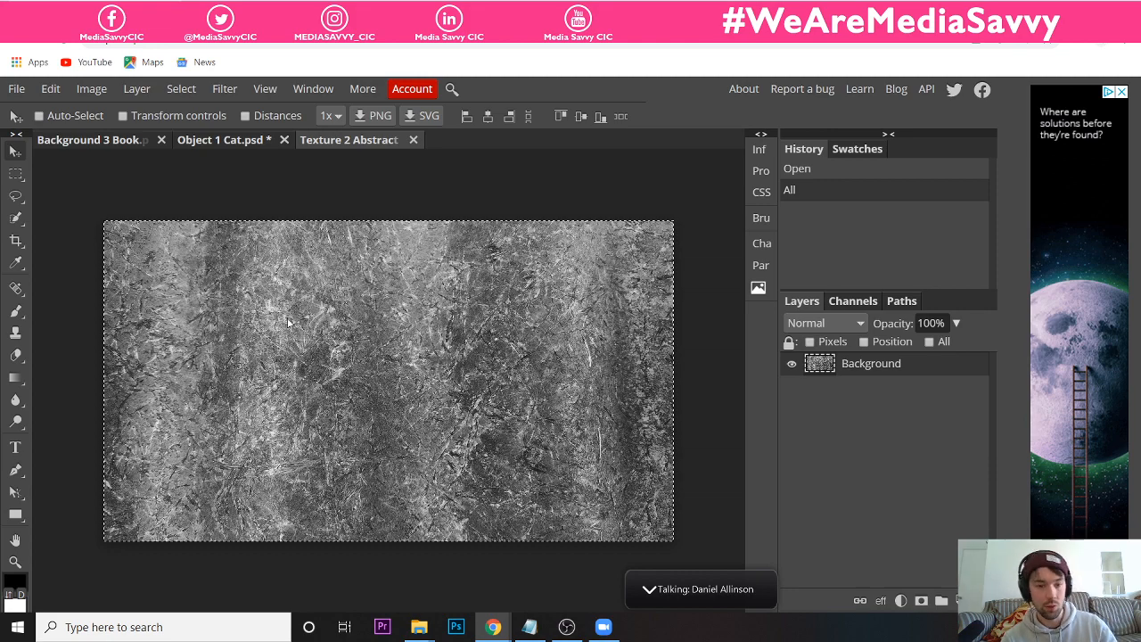
mouse_move(288, 321)
left_mouse_down()
mouse_move(244, 257)
mouse_move(288, 316)
left_mouse_up()
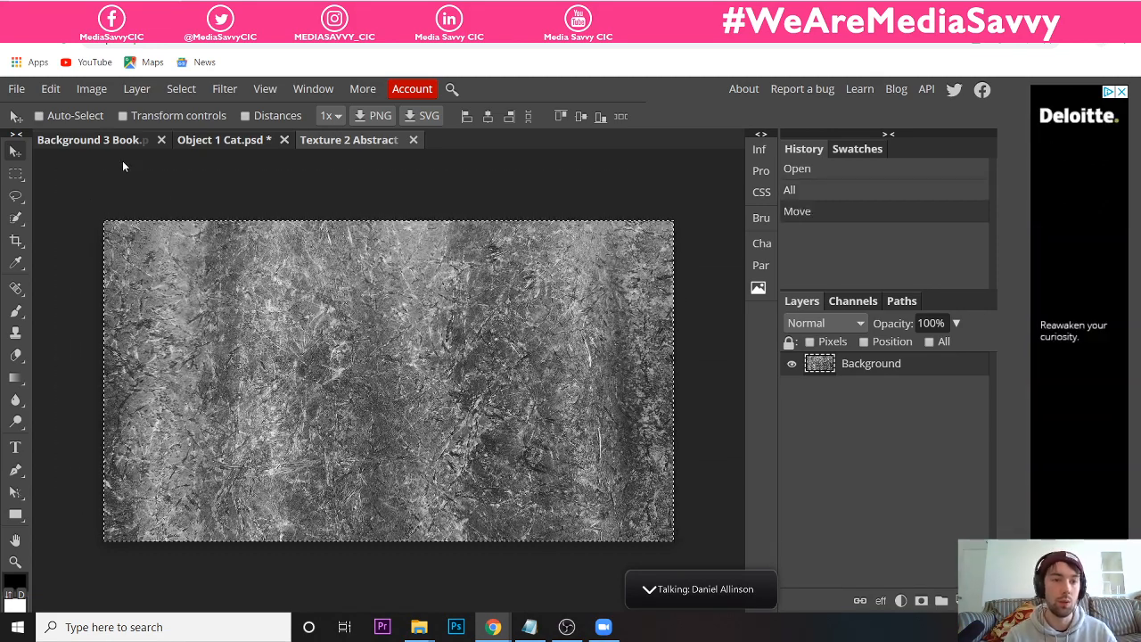
left_click(50, 90)
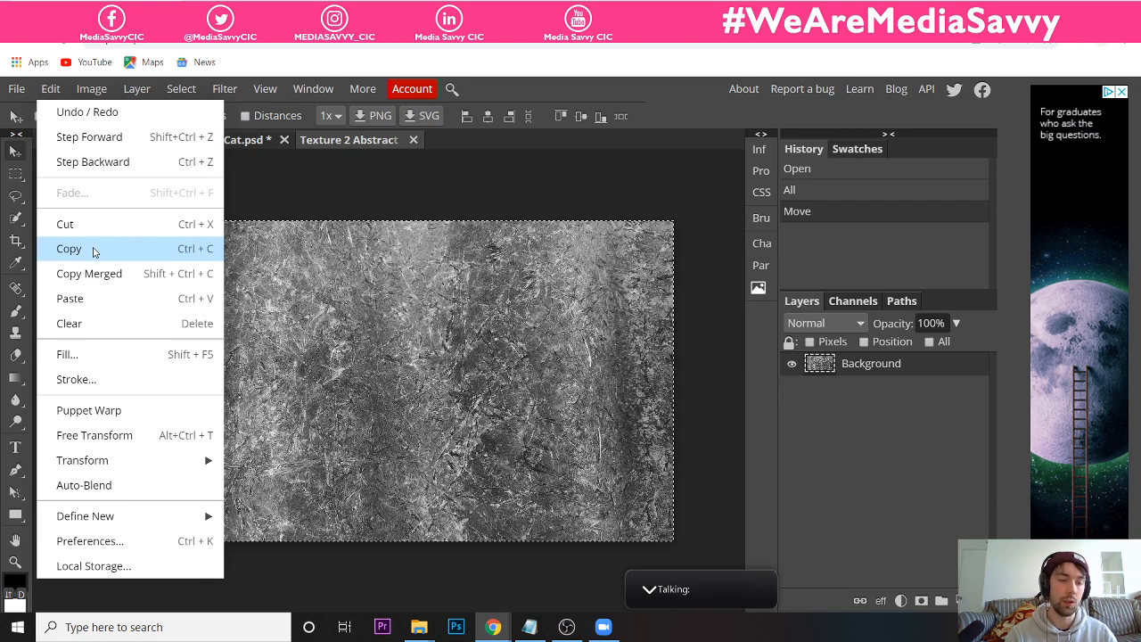
left_click(69, 248)
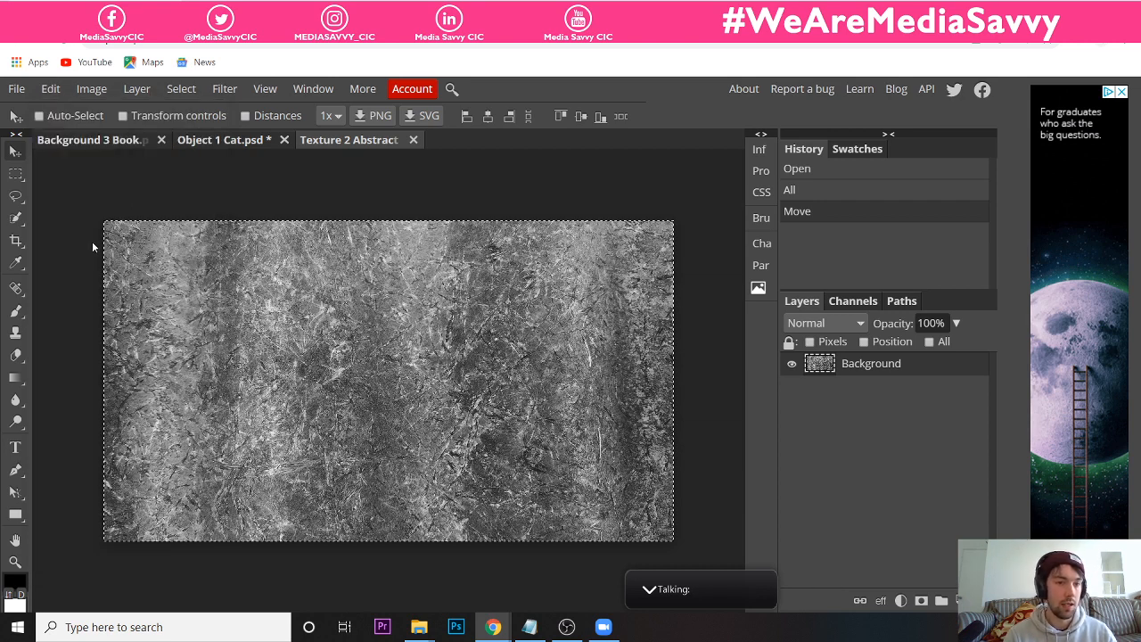
- Paste the copied texture into the Background 3 Book document as a new layer above the Cat layer
left_click(116, 140)
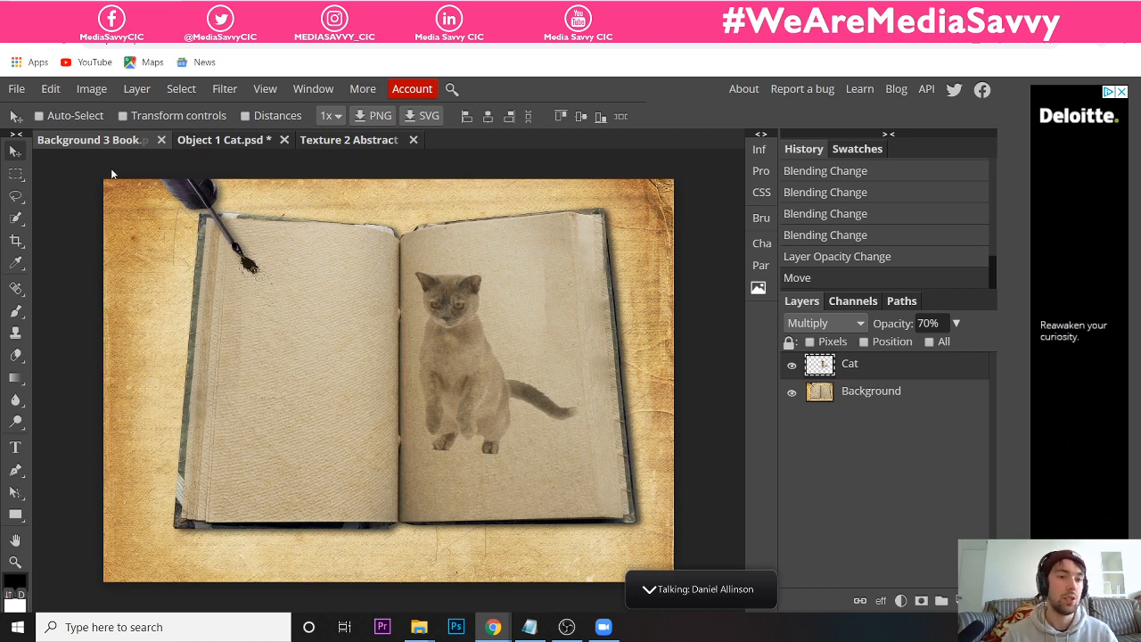
left_click(53, 91)
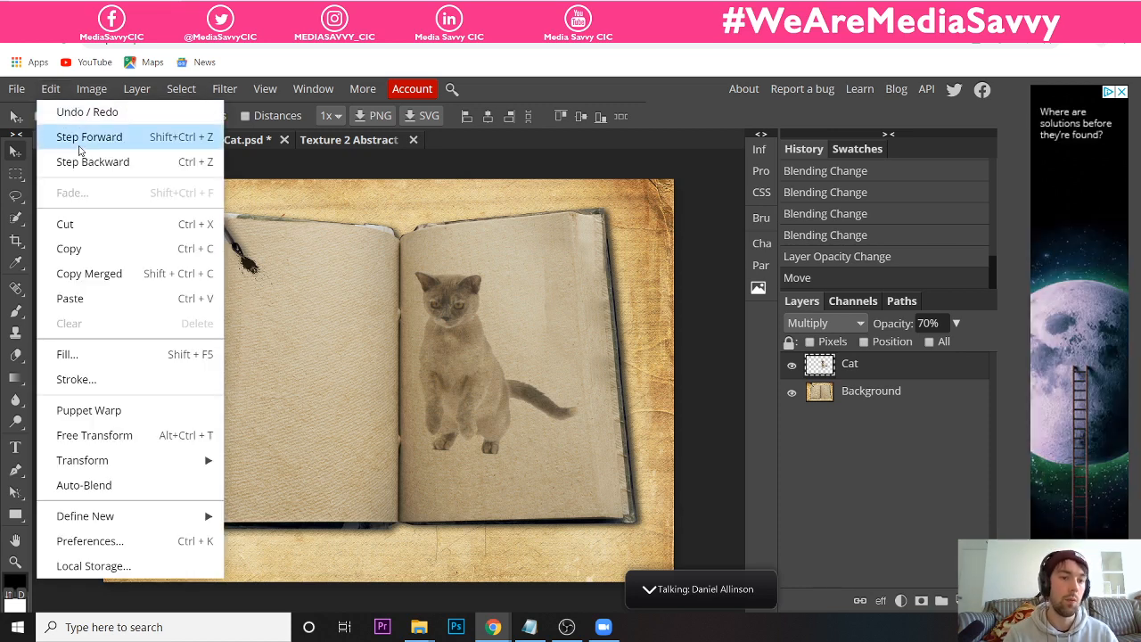
left_click(123, 299)
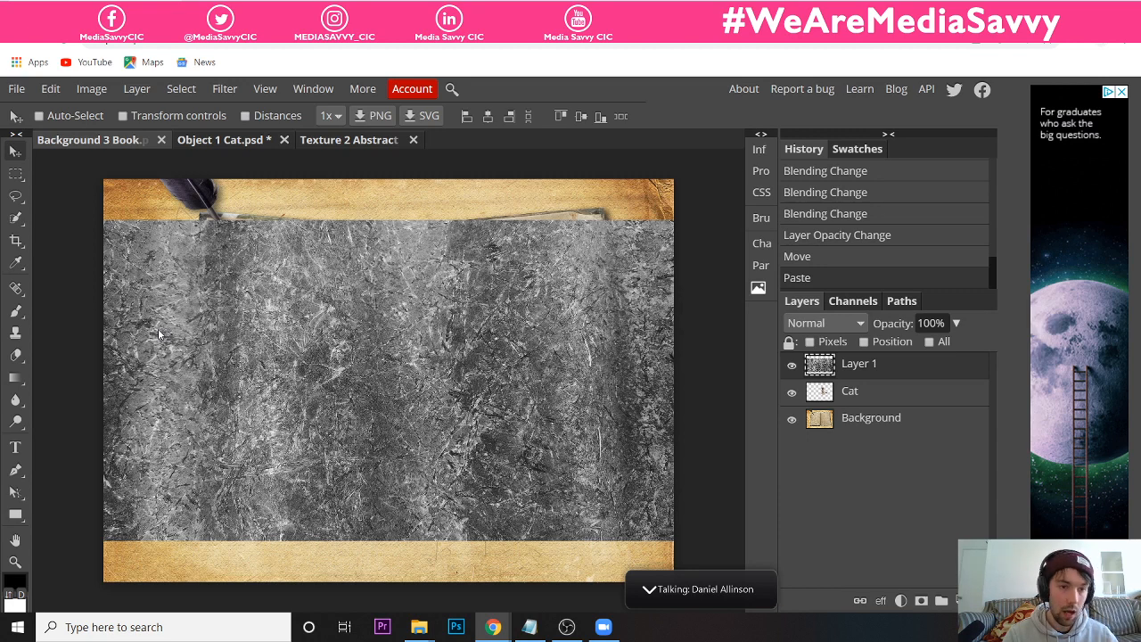
- Free-transform the pasted texture layer, stretching it vertically to 126% height so it covers the whole canvas
left_click(44, 94)
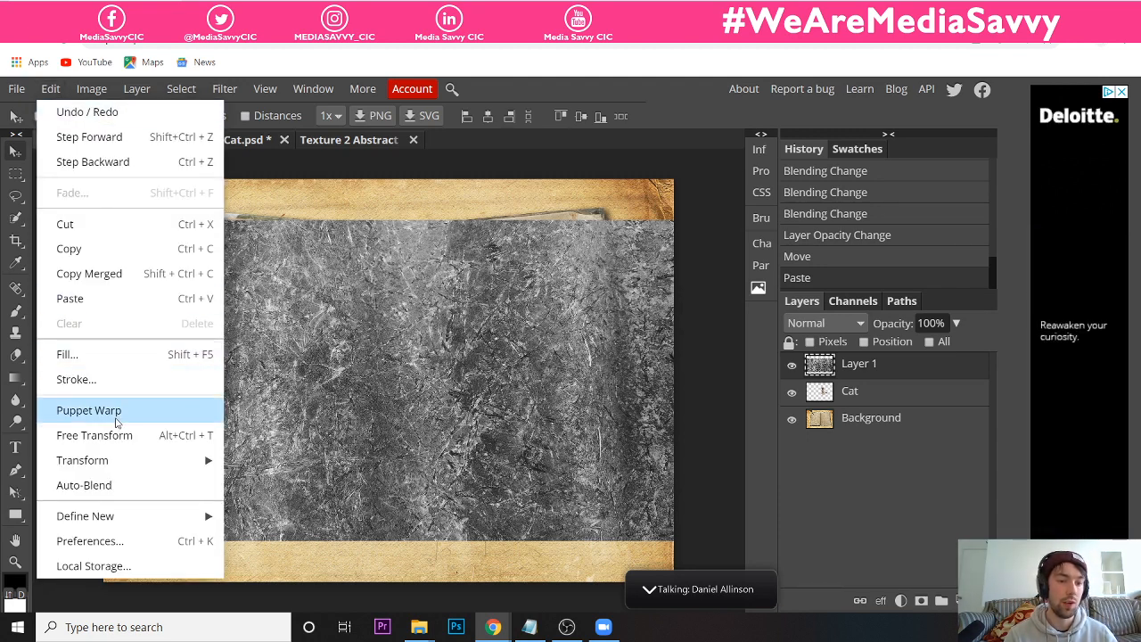
left_click(124, 434)
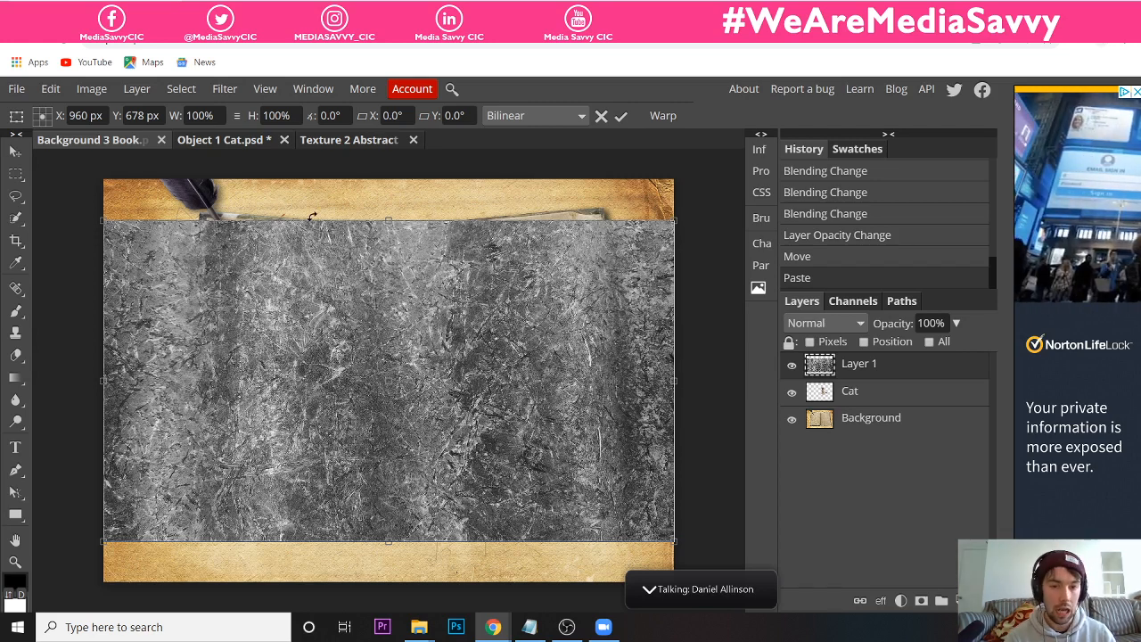
left_click_drag(389, 218, 389, 180)
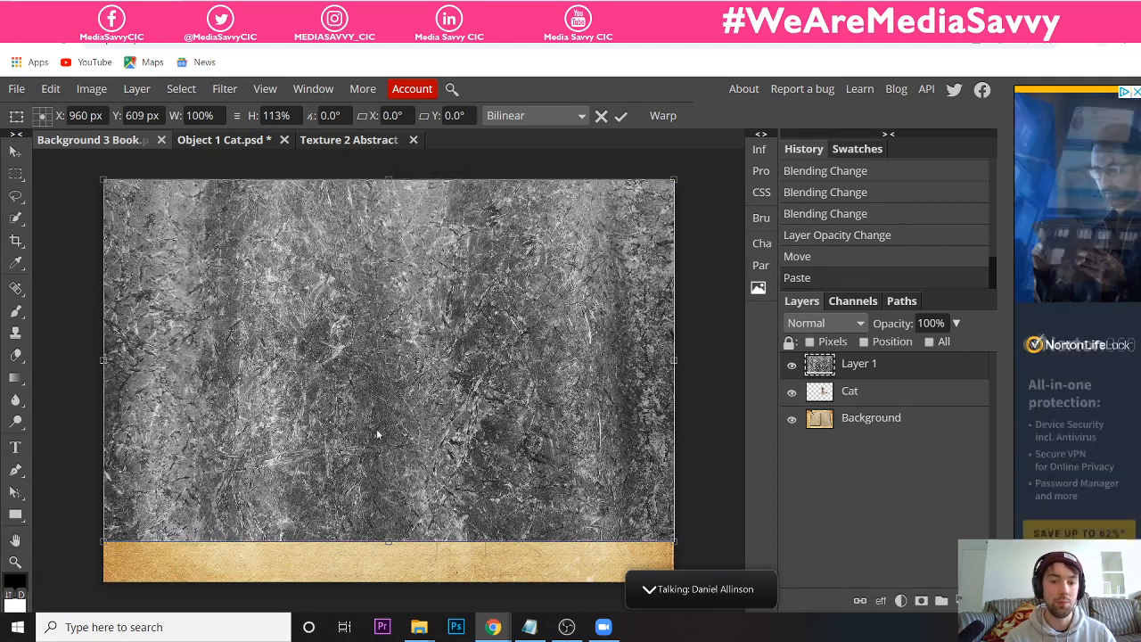
left_click_drag(389, 541, 389, 582)
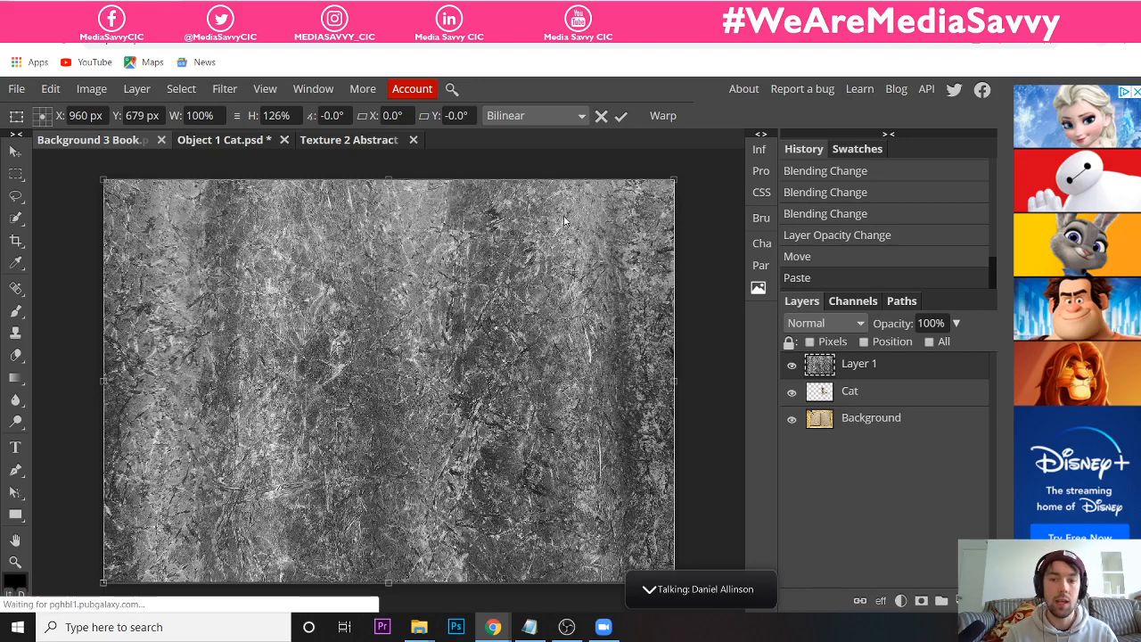
left_click(622, 119)
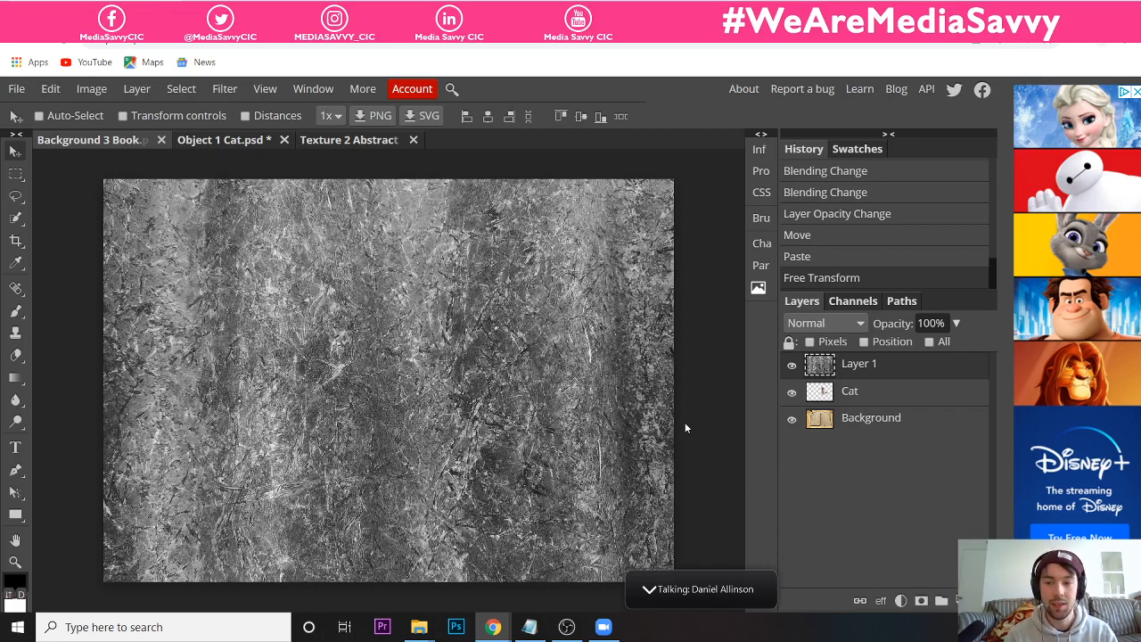
- Rename the pasted texture layer as Texture
double_click(863, 365)
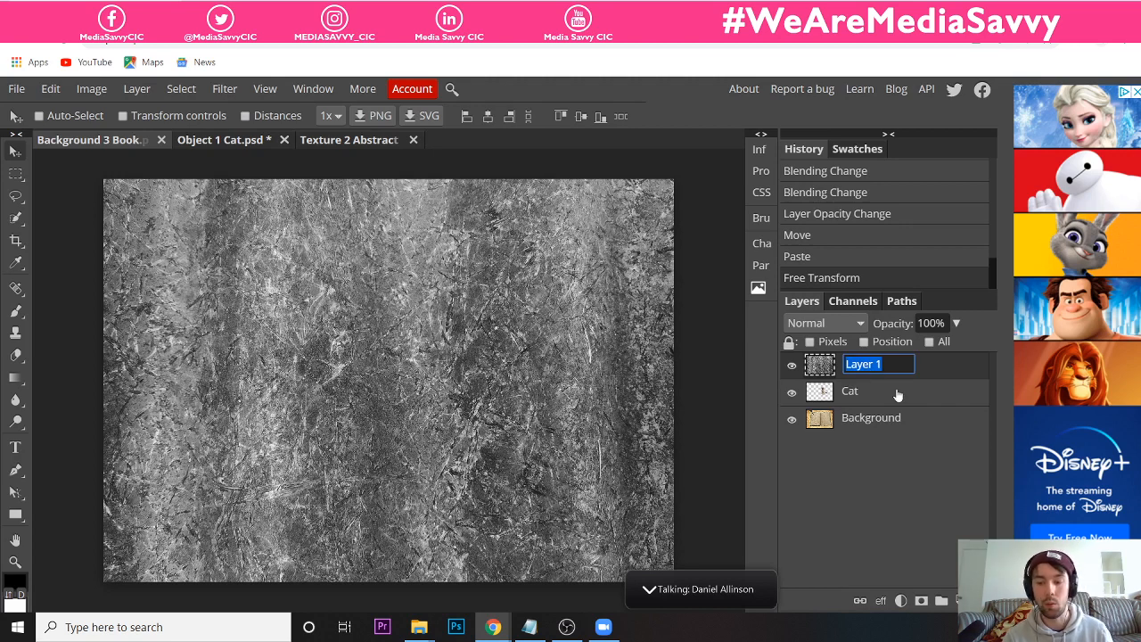
key("BackSpace")
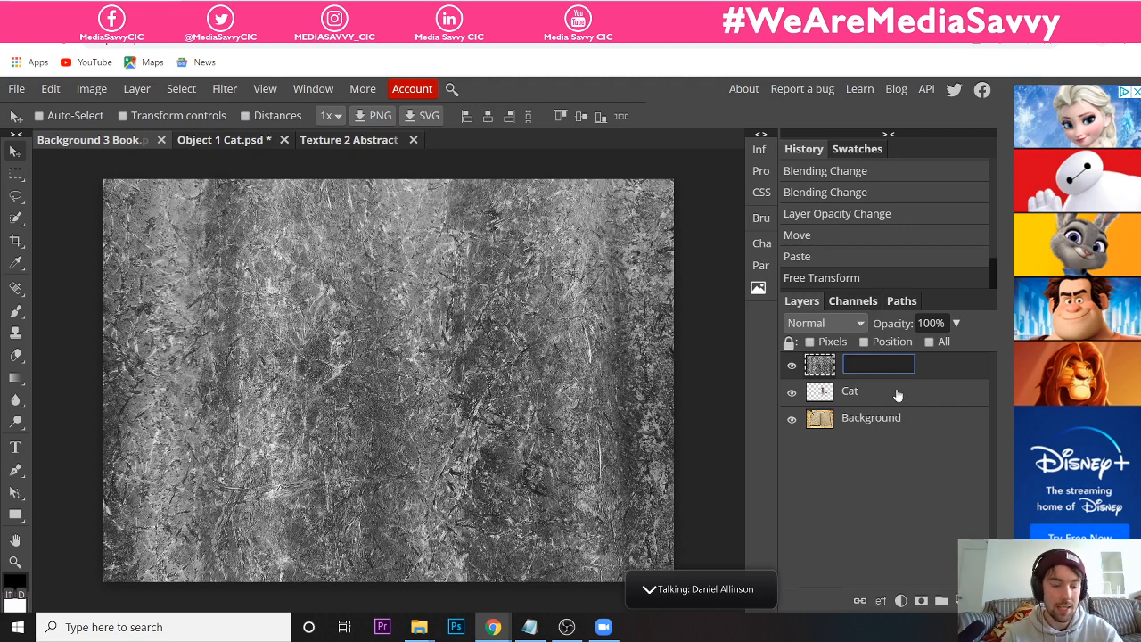
type("Te")
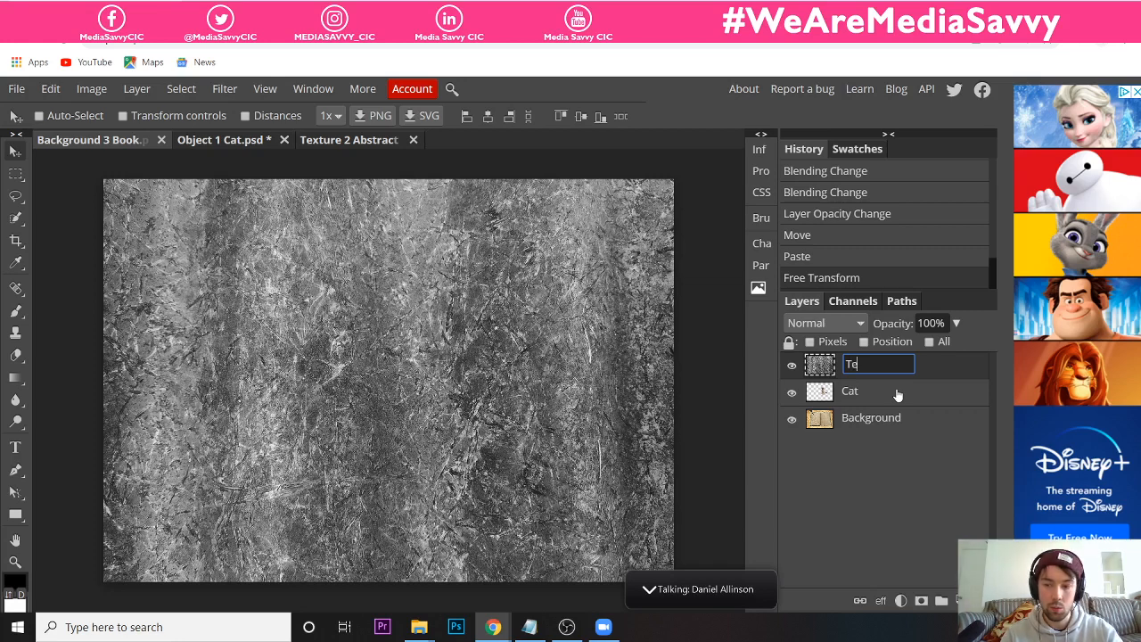
type("xture")
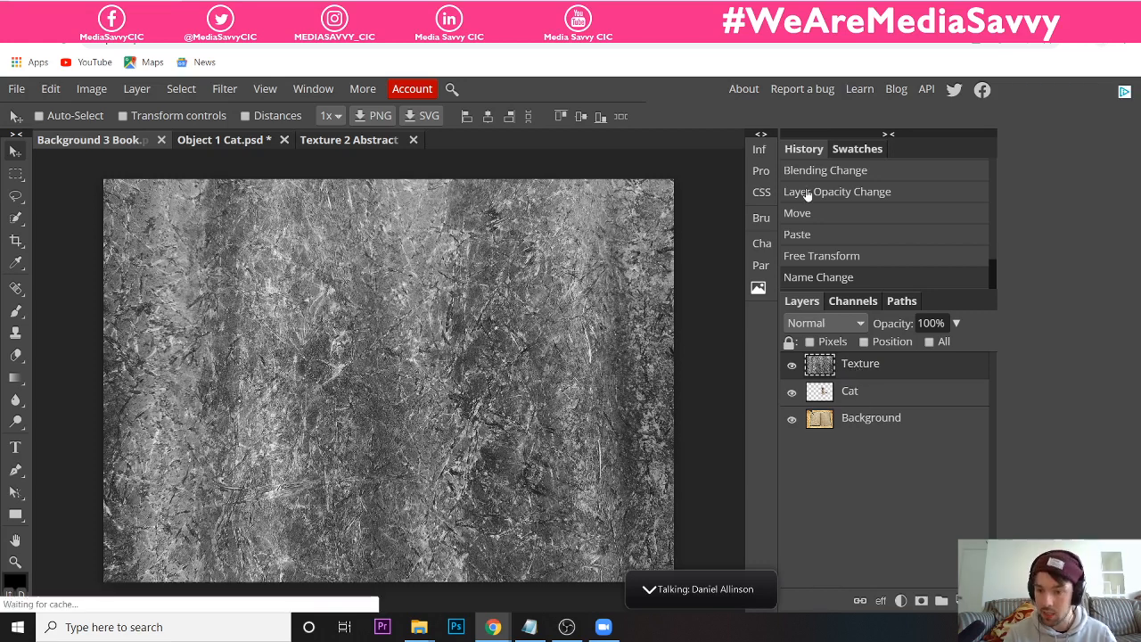
double_click(858, 364)
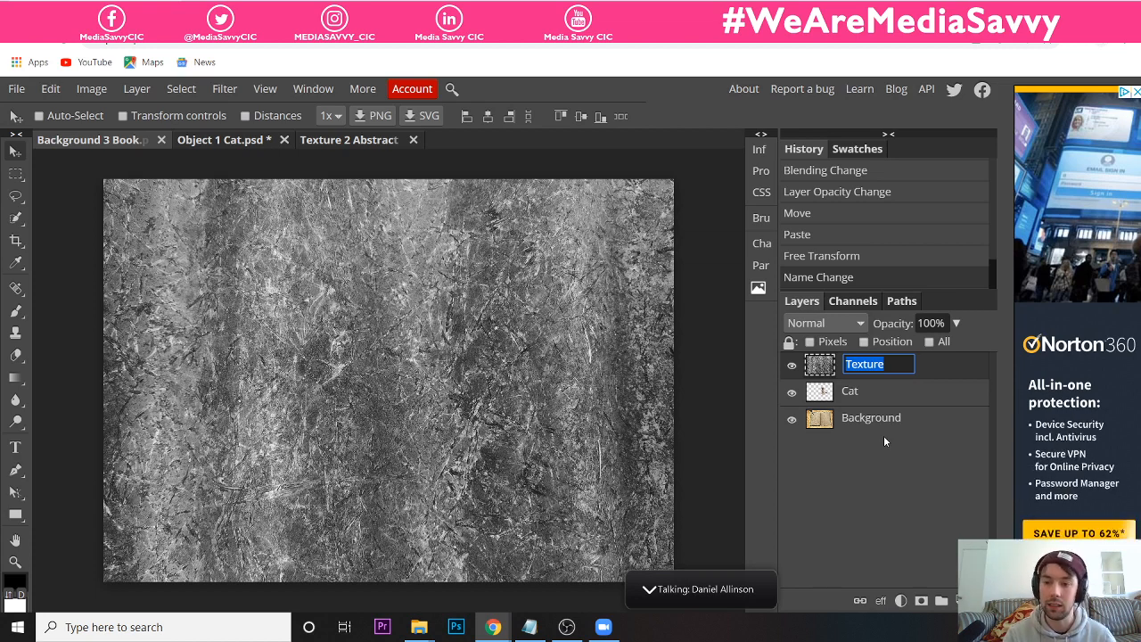
left_click(889, 363)
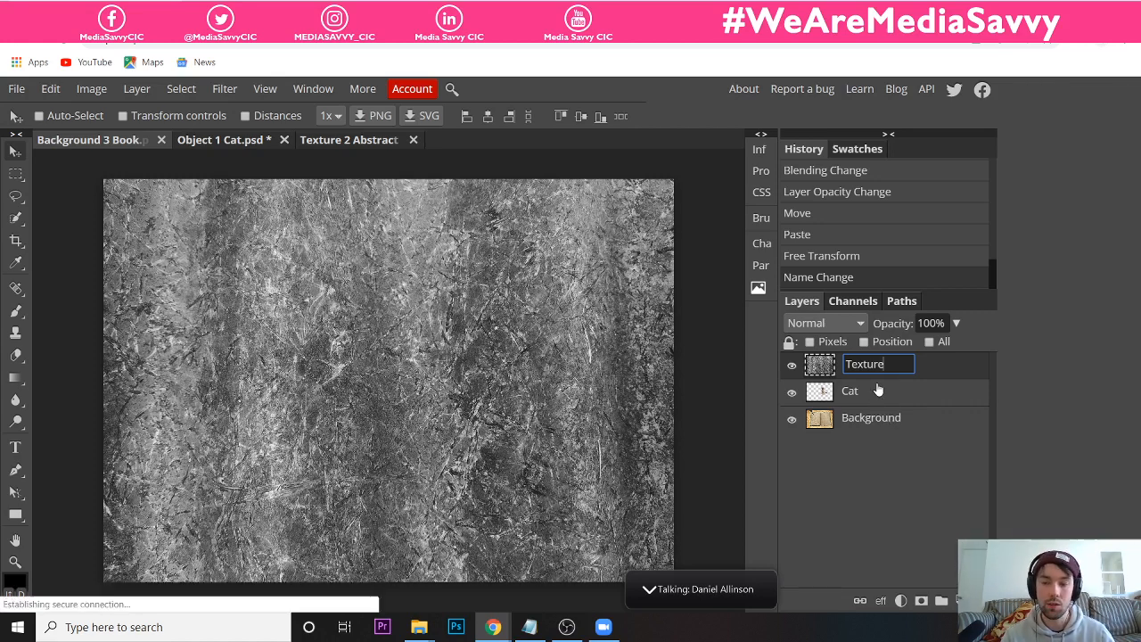
key("Return")
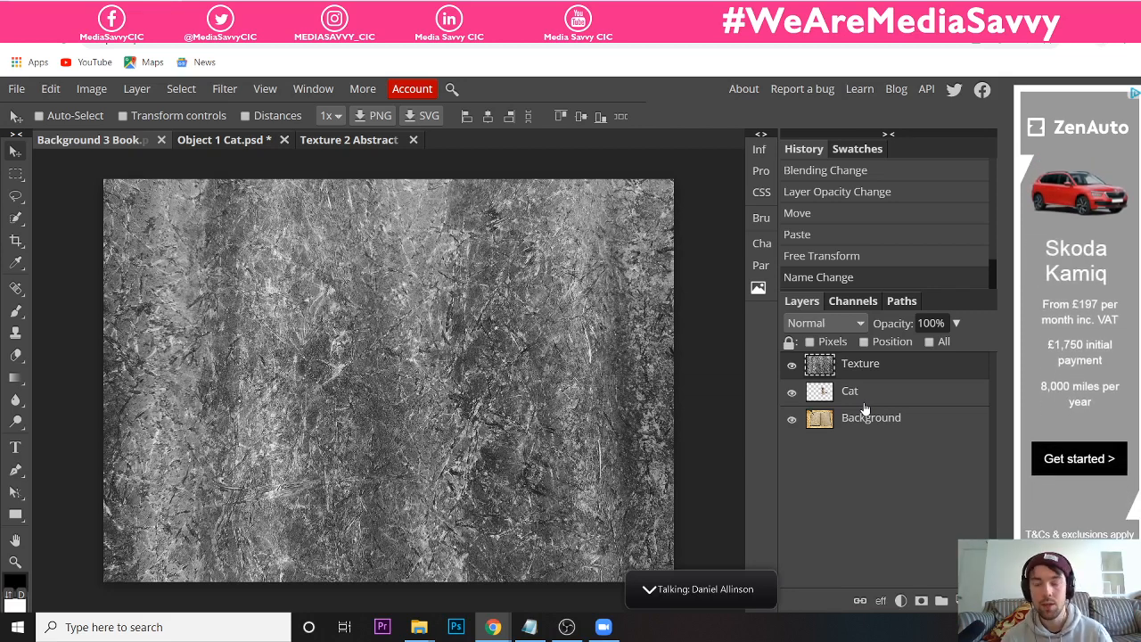
- Try the Darken, Color Burn, Linear Burn and Lighter Color blend modes on the Texture layer
left_click(830, 328)
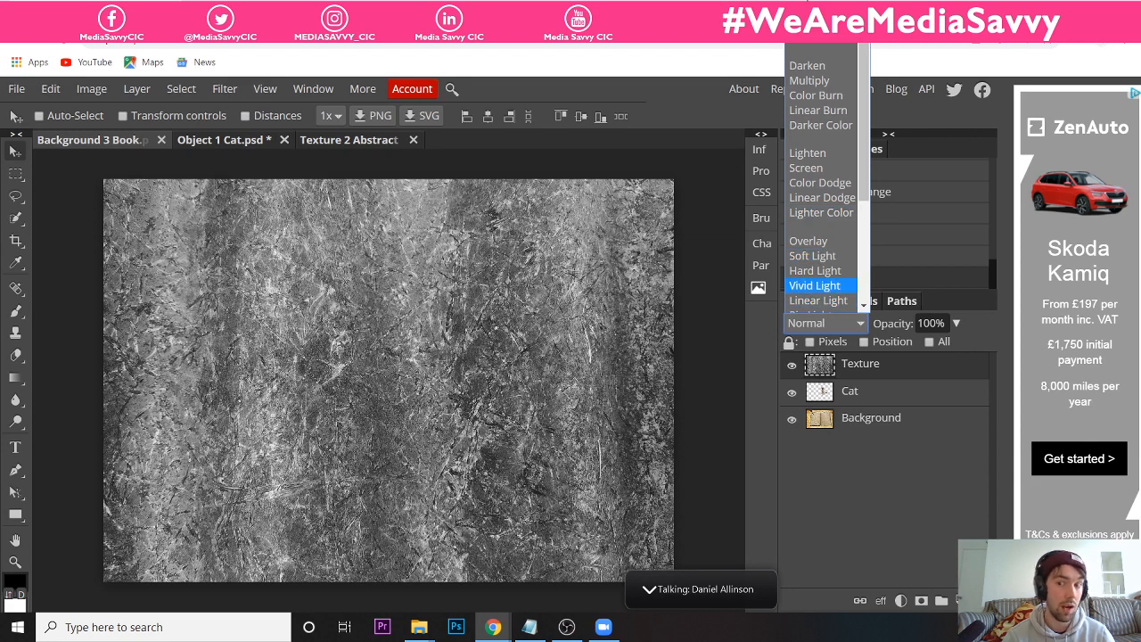
left_click(807, 66)
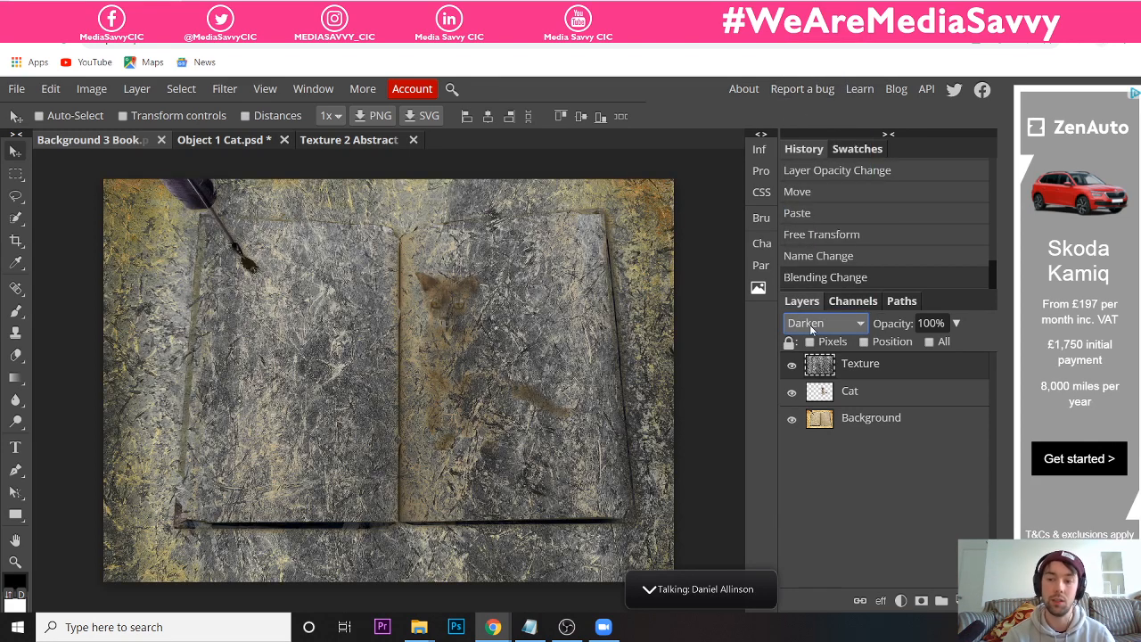
left_click(811, 326)
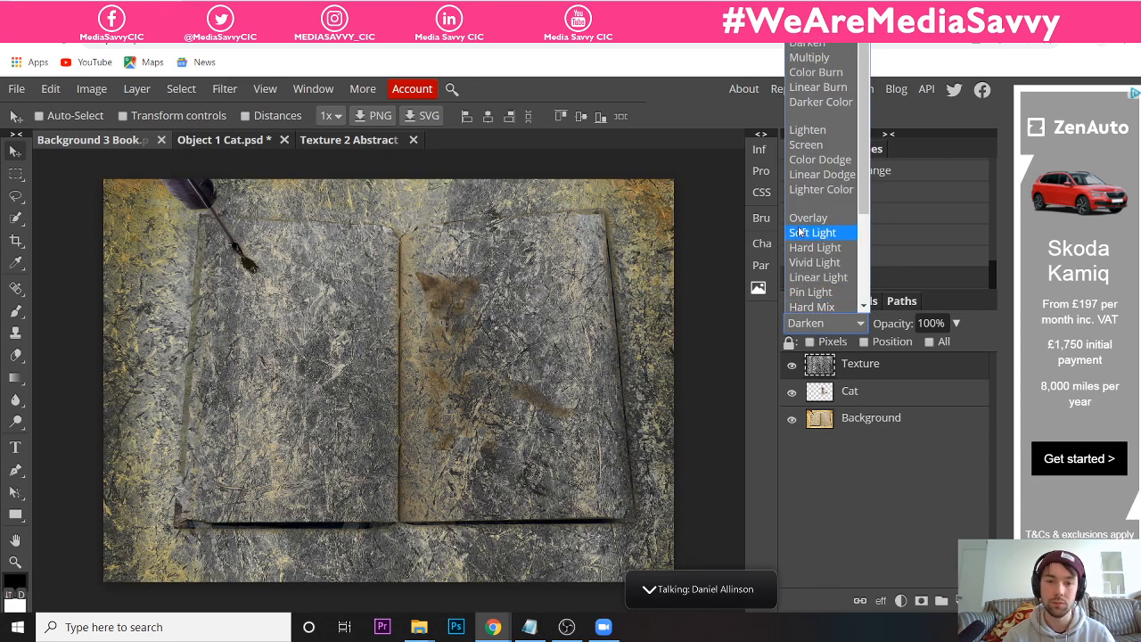
left_click(807, 96)
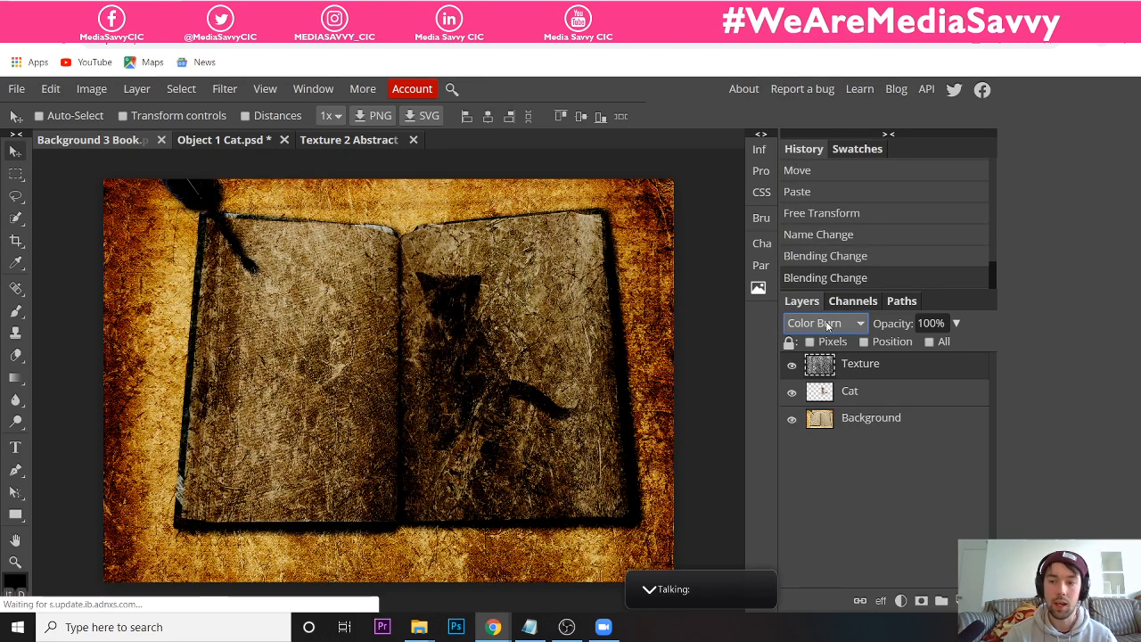
left_click(827, 325)
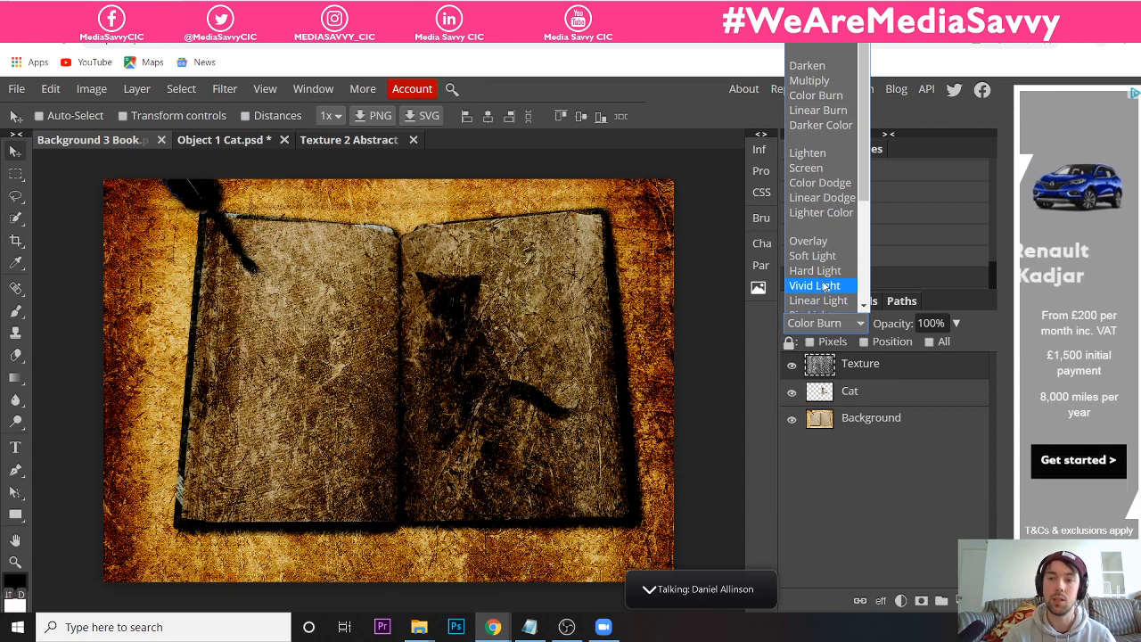
left_click(806, 110)
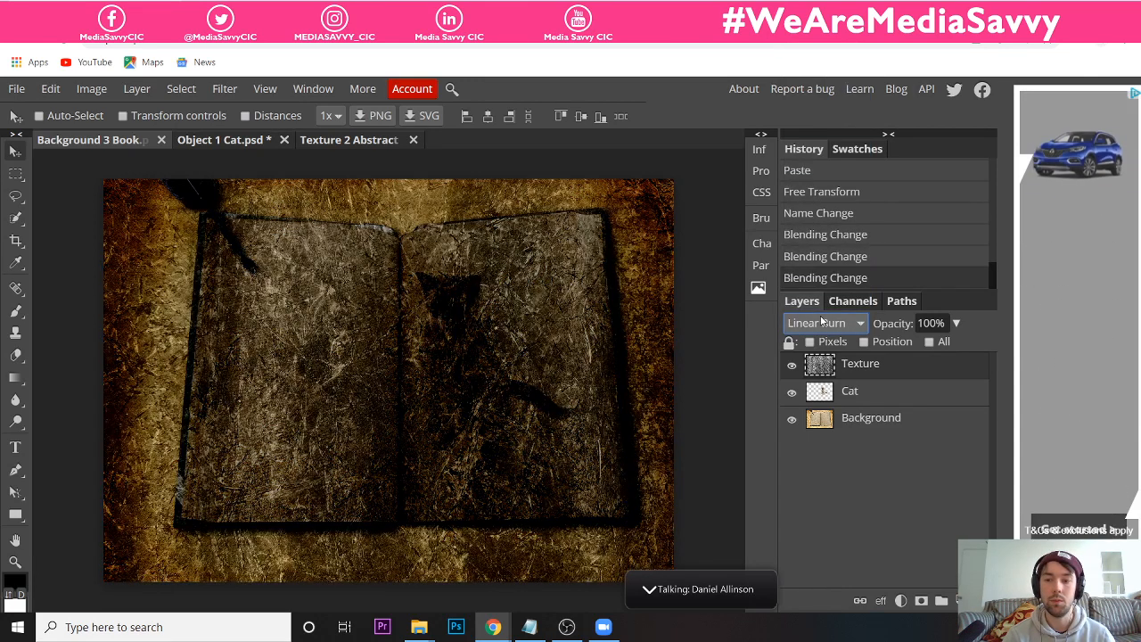
left_click(822, 322)
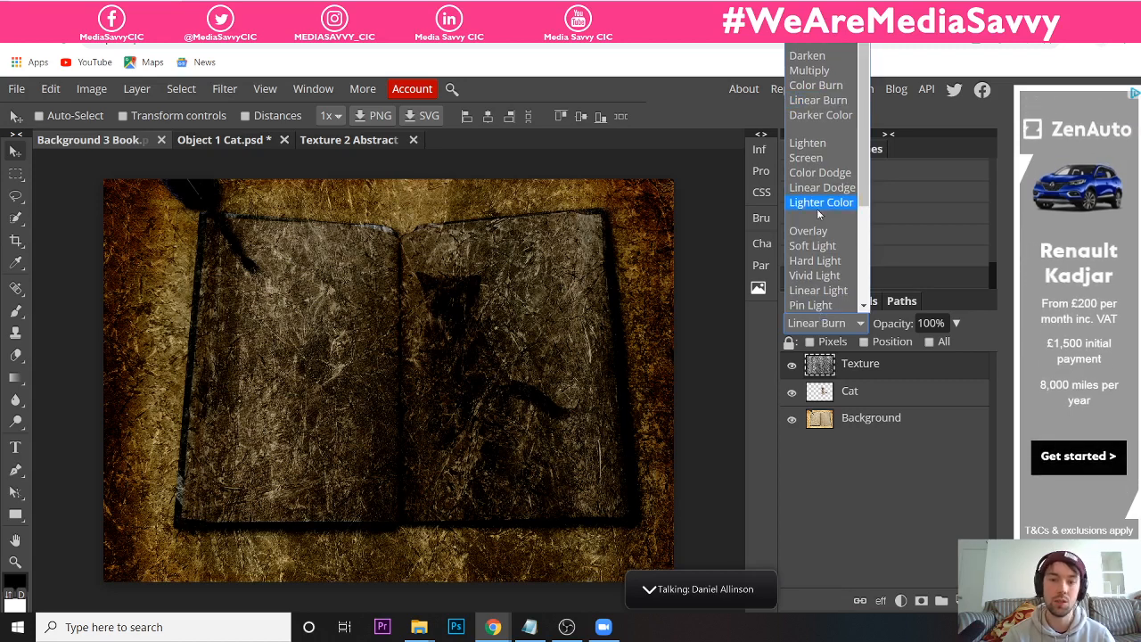
scroll(818, 214, "down", 2)
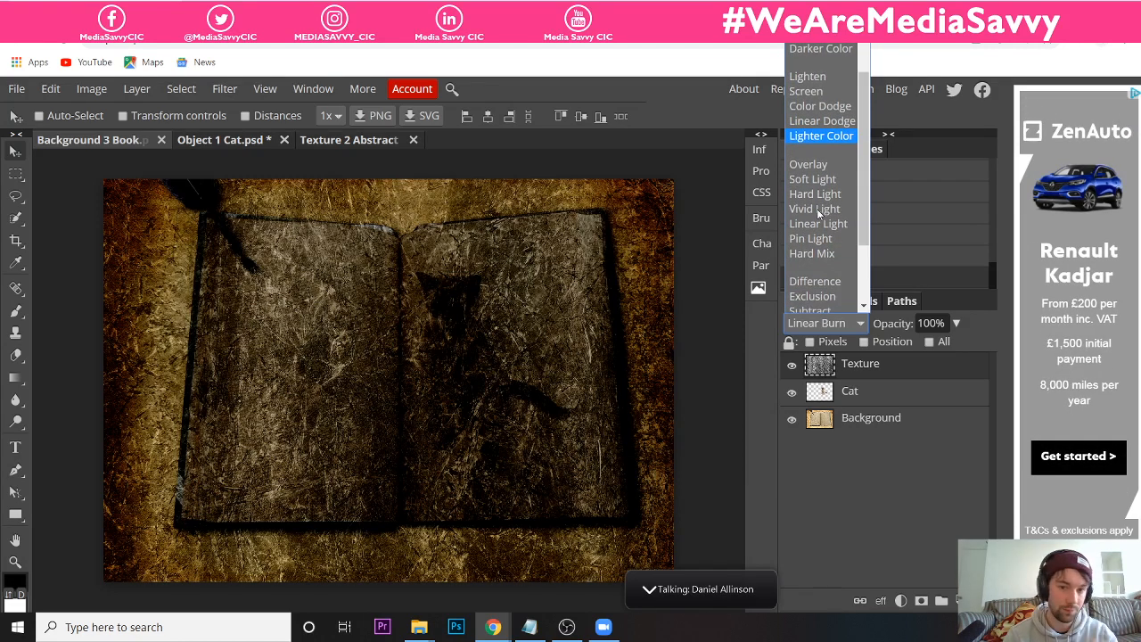
left_click(815, 141)
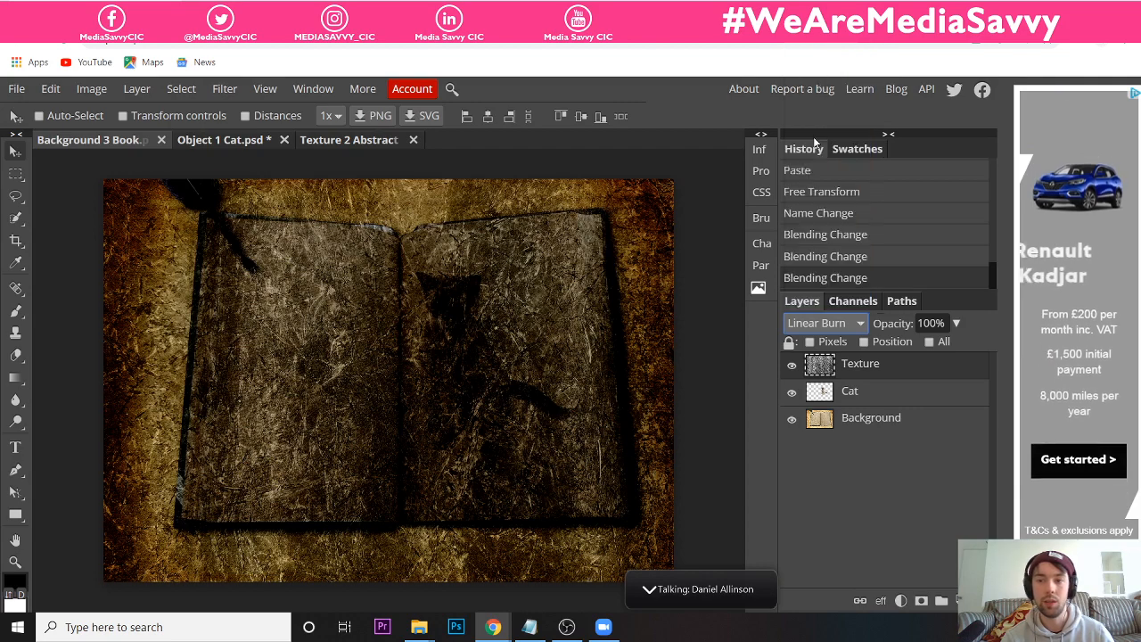
- Set the Texture layer's blend mode to Overlay
left_click(822, 323)
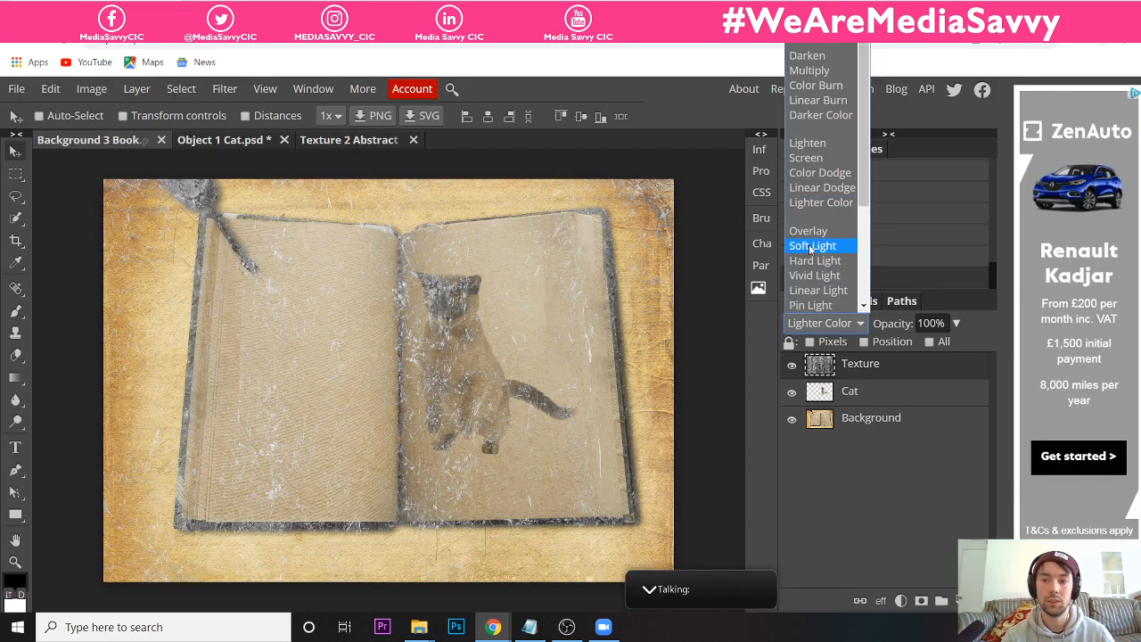
left_click(807, 231)
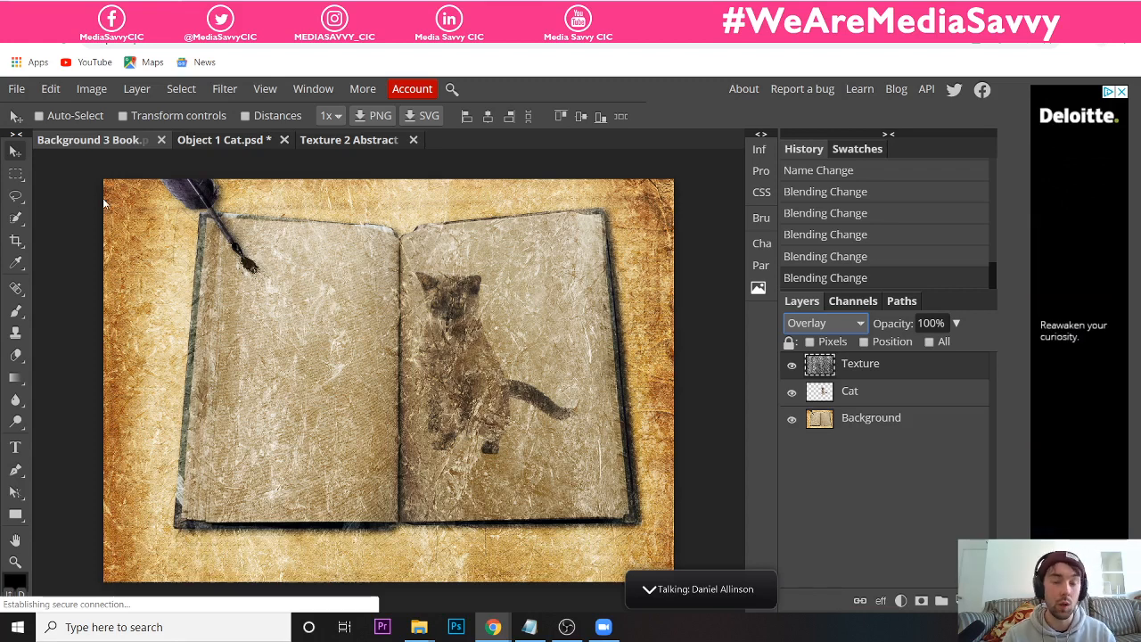
- Open the Texture 3 Abstract image from the Starter Image Assets folder, close it and return to the Background 3 Book document
left_click(10, 92)
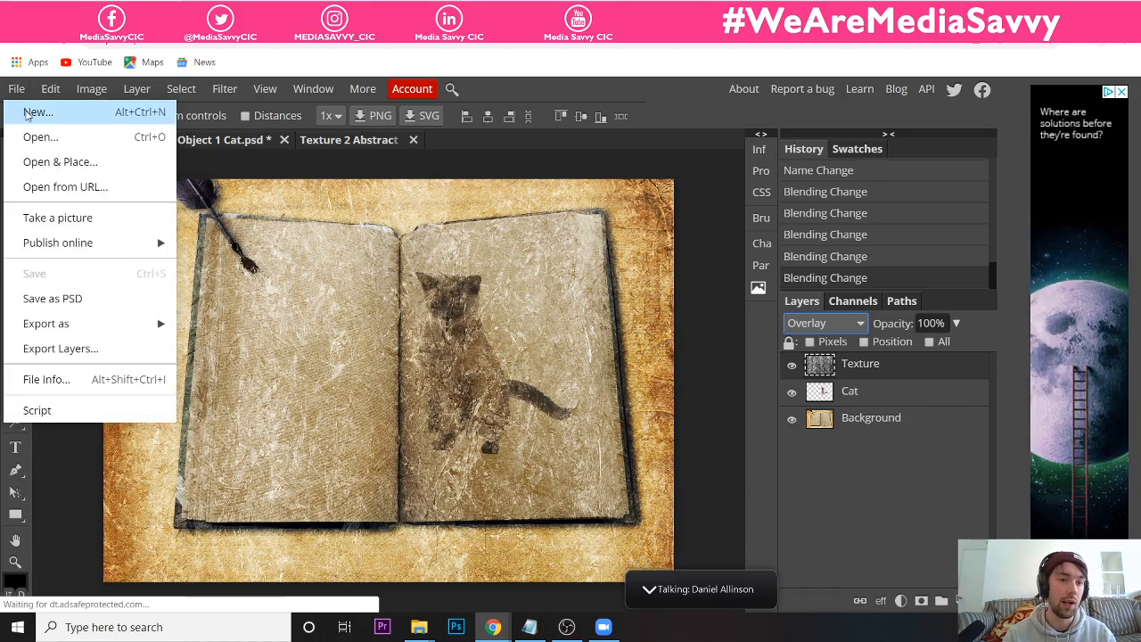
left_click(33, 134)
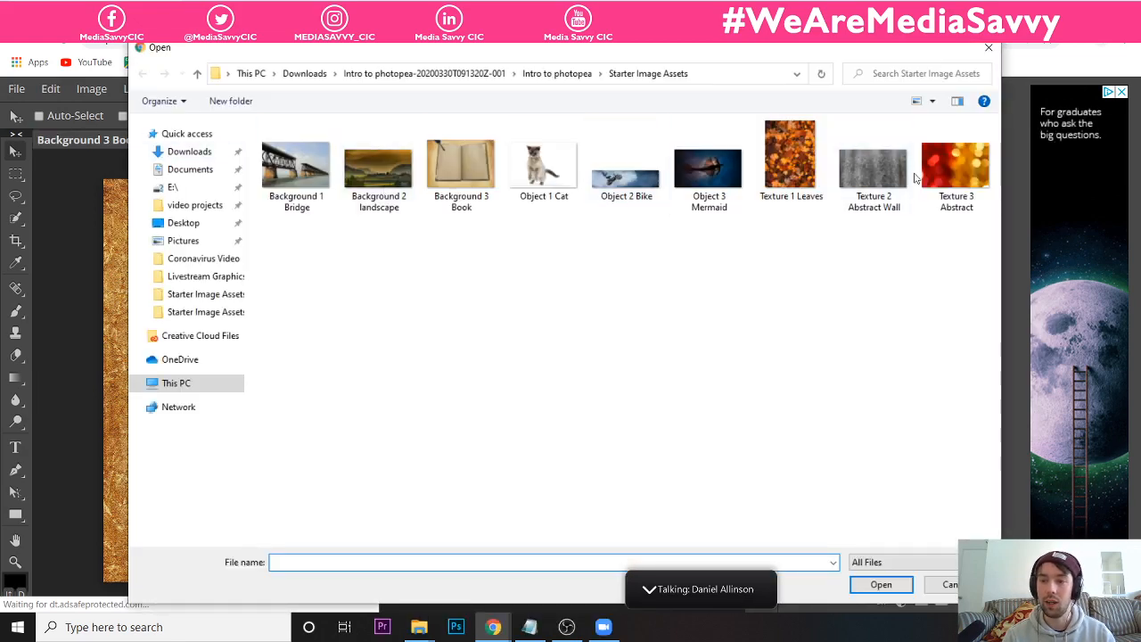
left_click(953, 180)
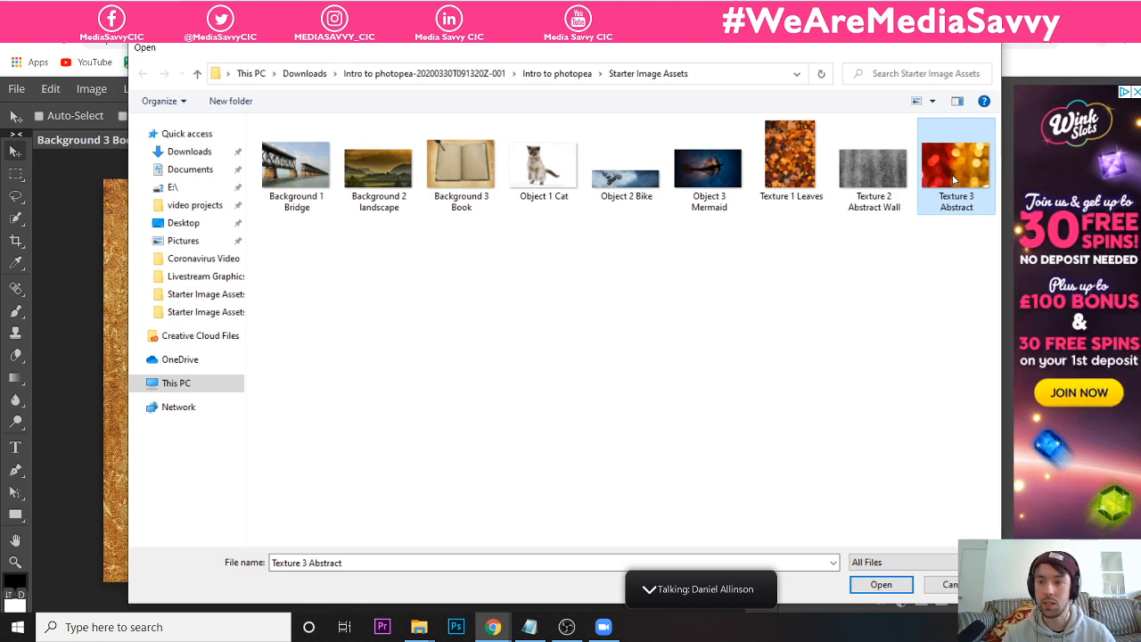
double_click(954, 180)
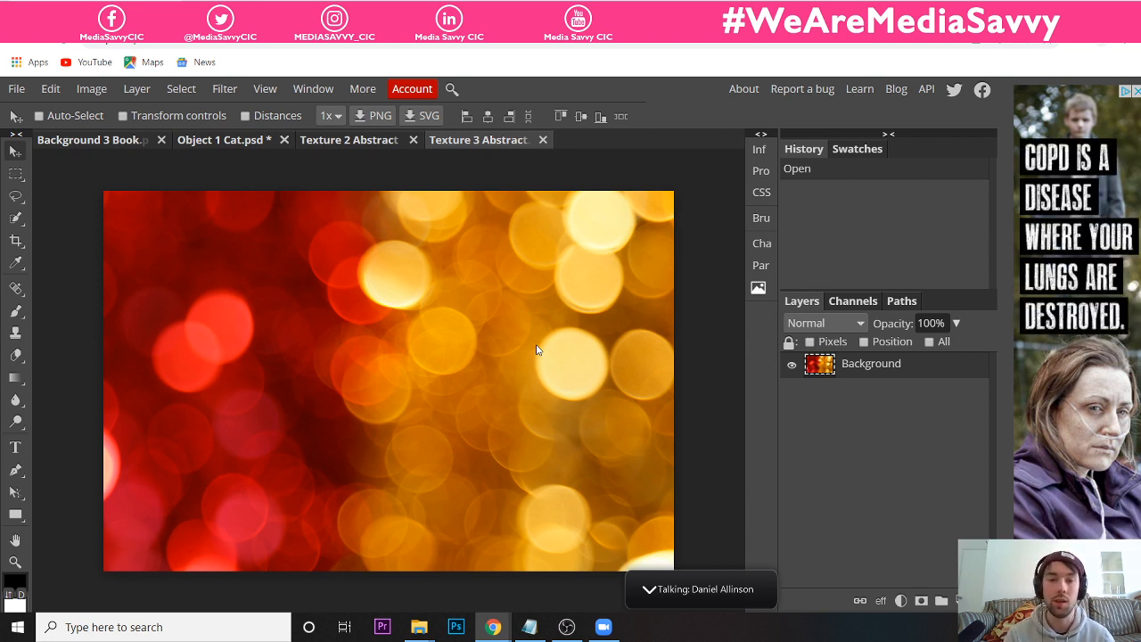
left_click(543, 141)
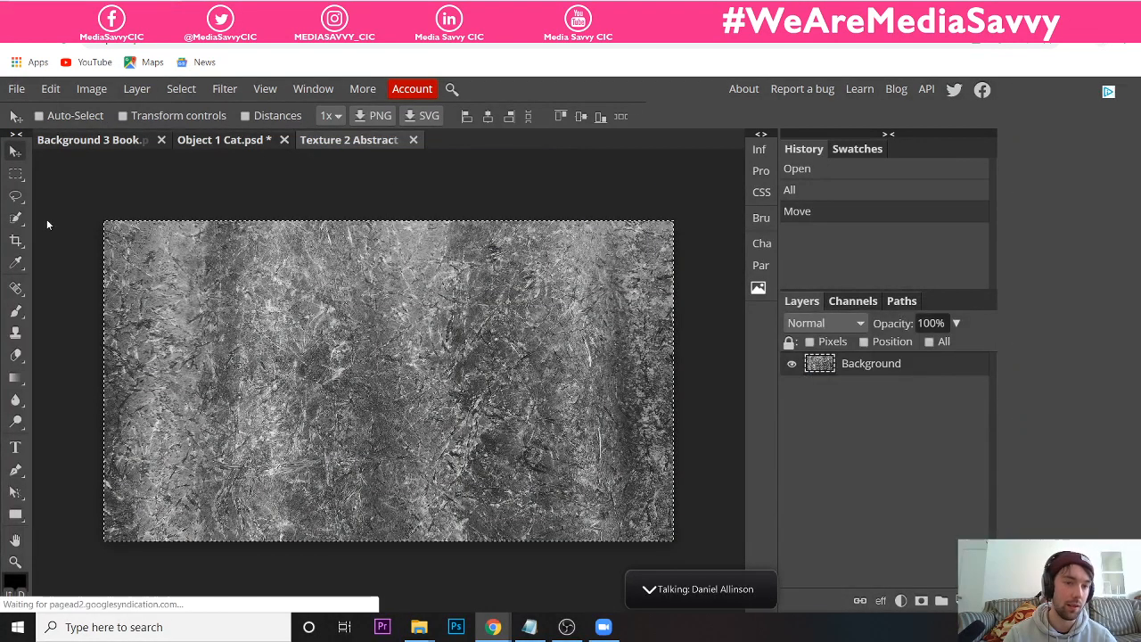
left_click(96, 143)
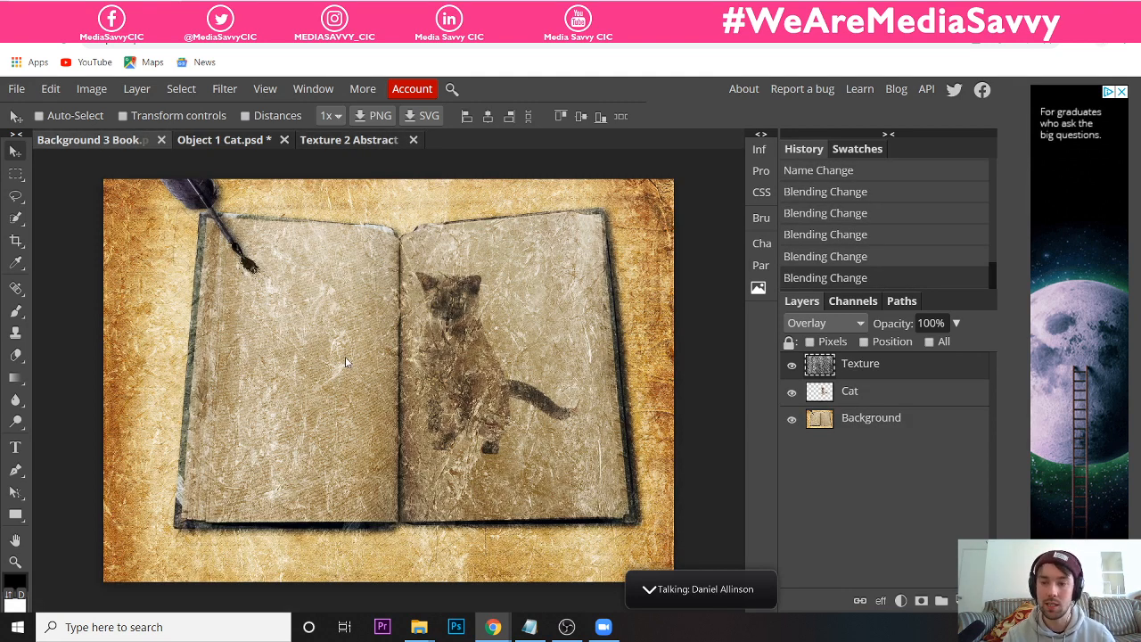
- Lower the Texture layer's opacity to 41%
left_click(953, 326)
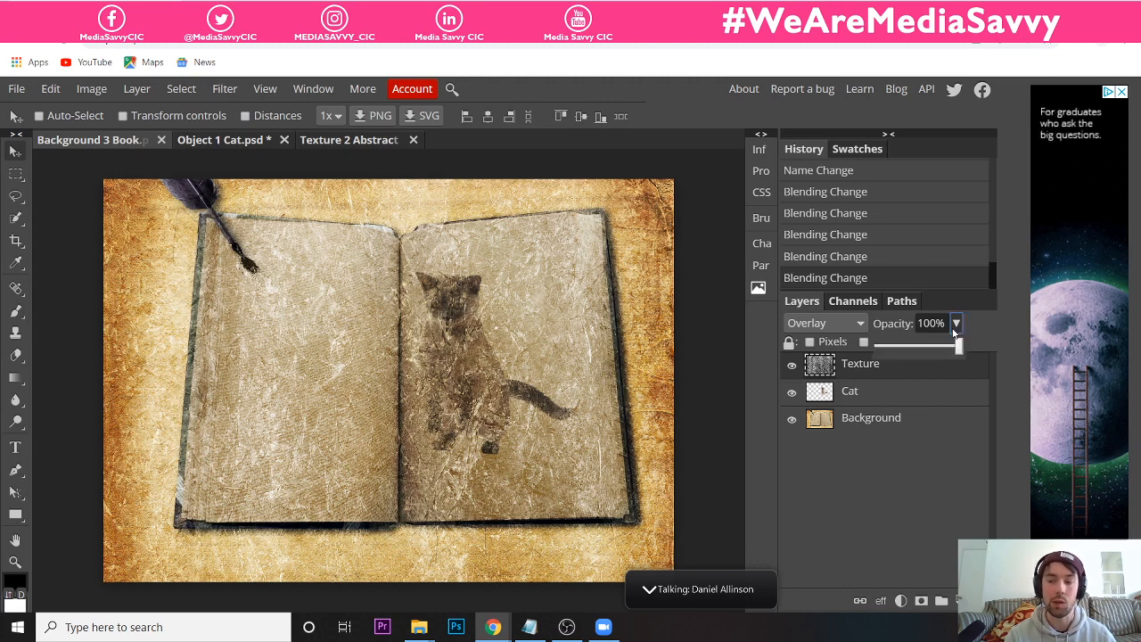
left_click(911, 370)
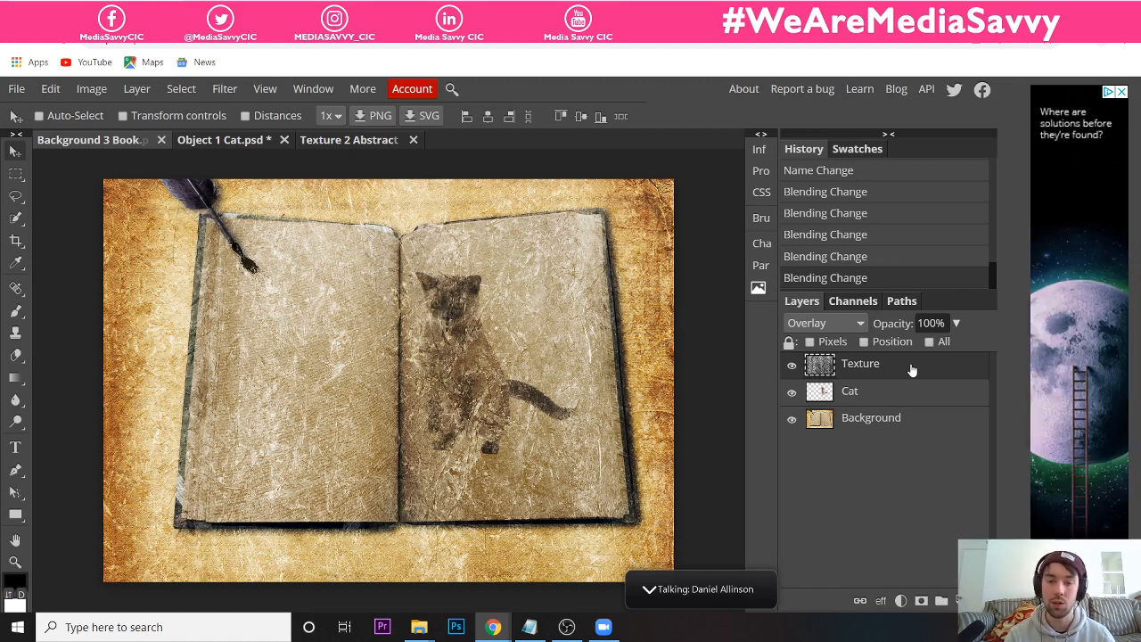
left_click(954, 324)
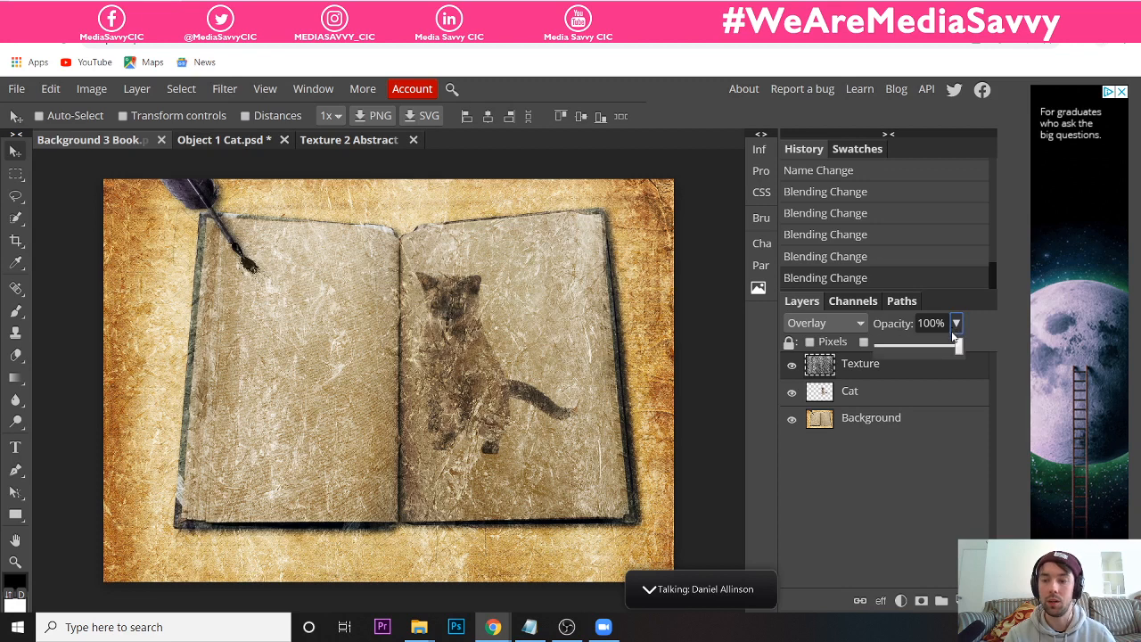
left_click_drag(960, 345, 911, 346)
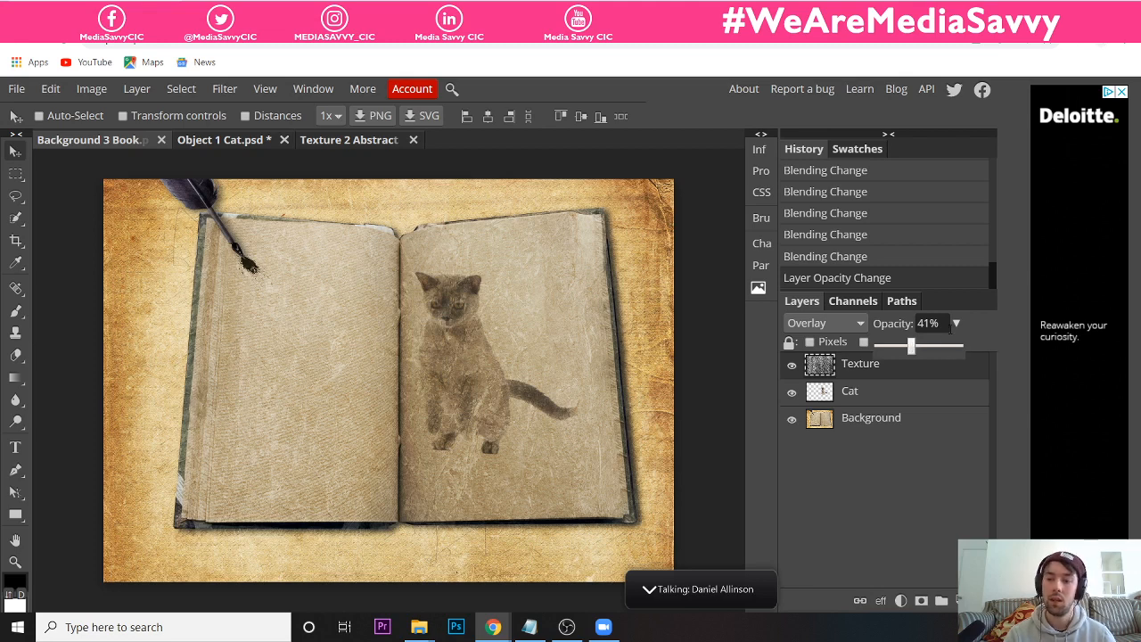
left_click(956, 326)
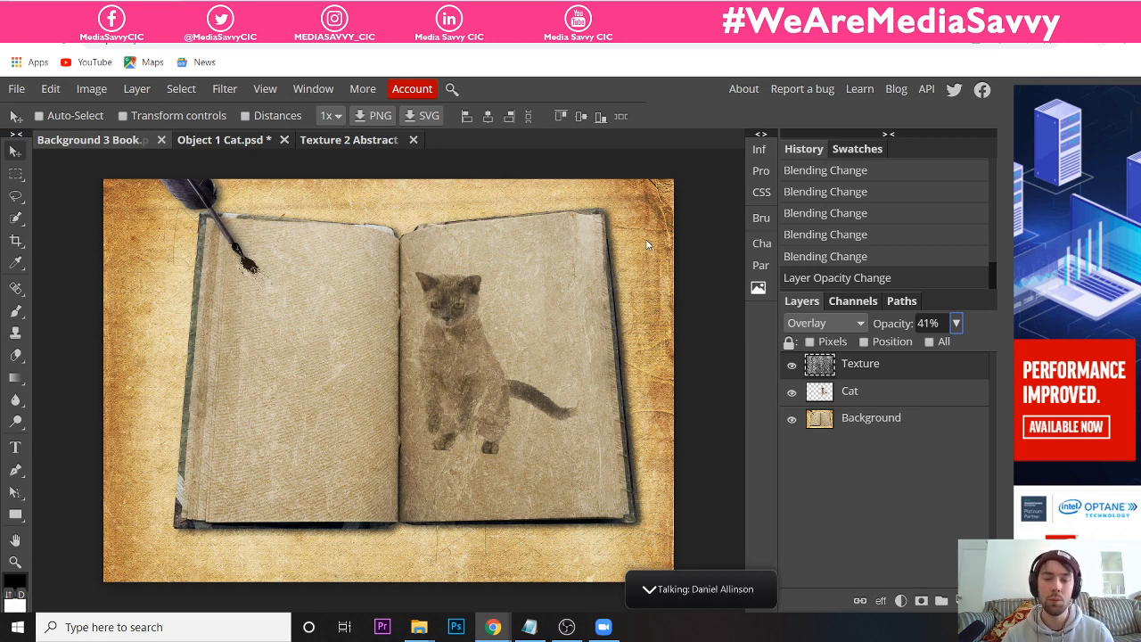
- Compare the cat above and below the texture, leaving the Cat layer above the Texture layer
left_click(886, 398)
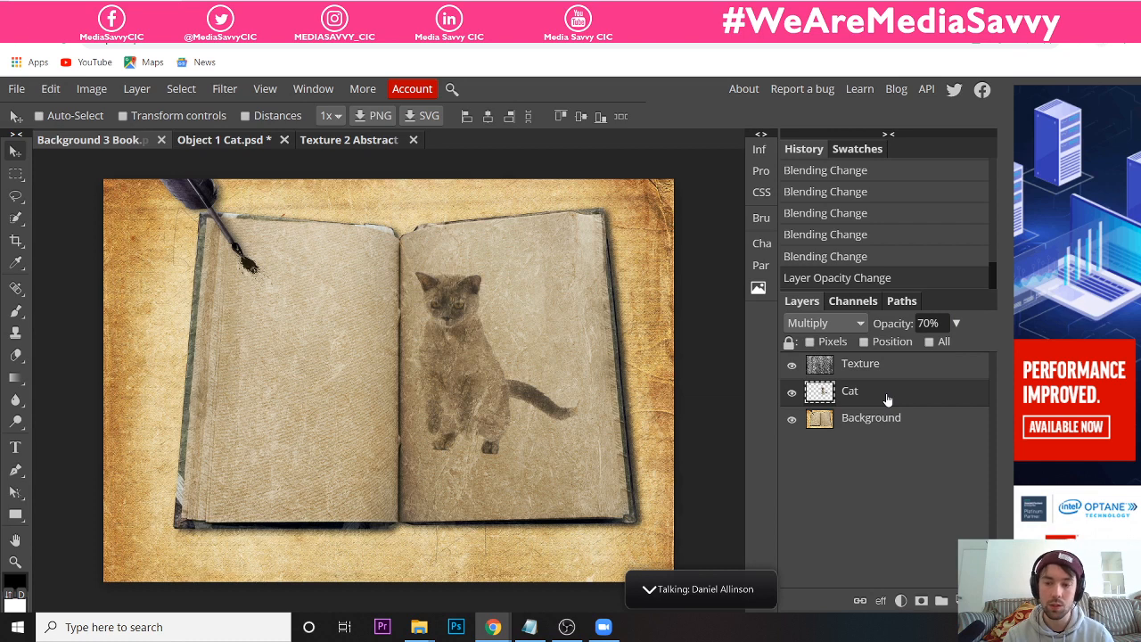
left_click(861, 375)
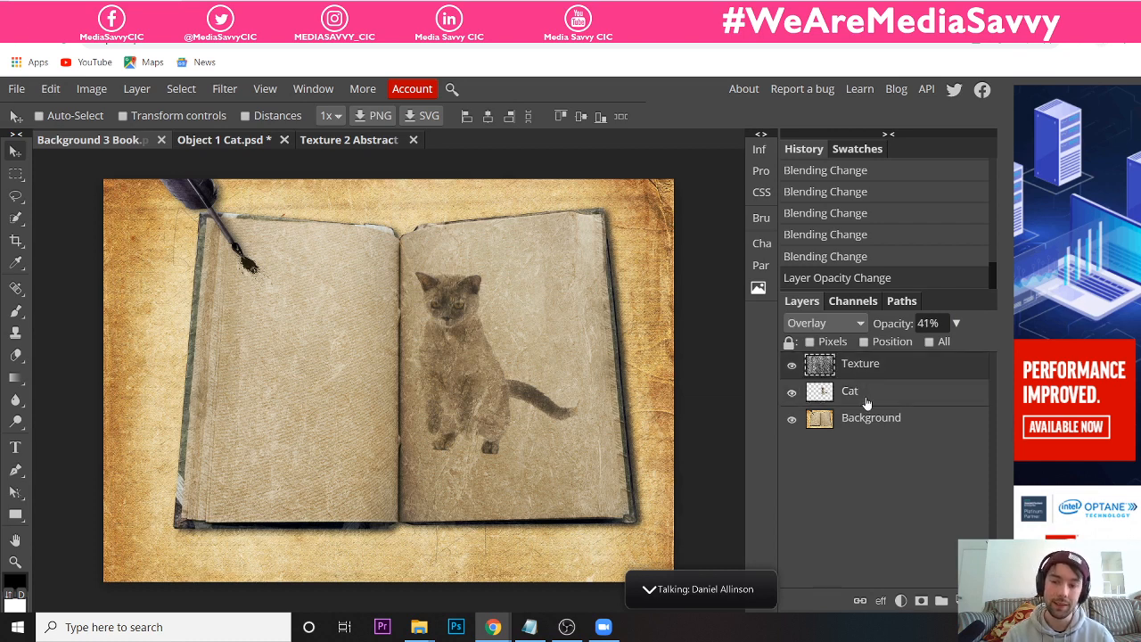
left_click(867, 401)
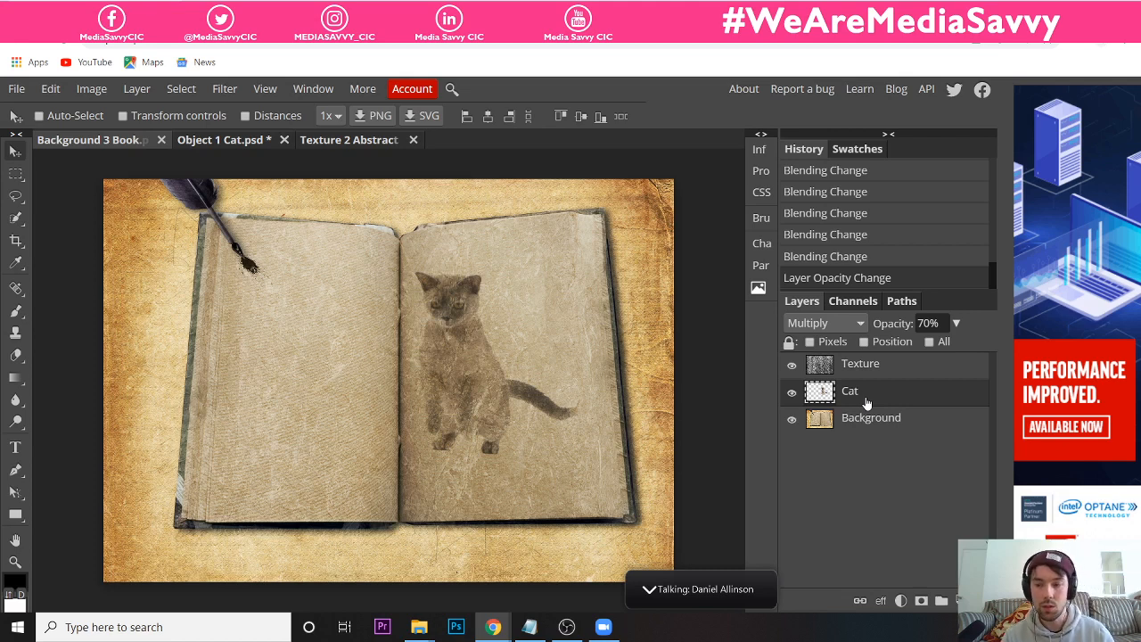
left_click_drag(868, 400, 859, 368)
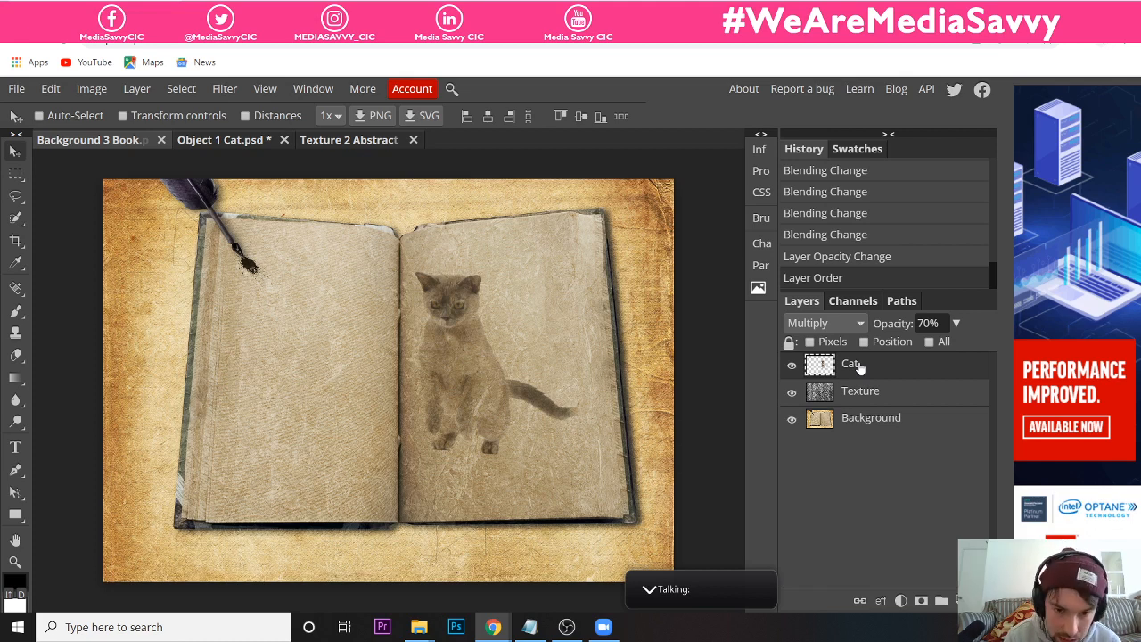
left_click_drag(858, 368, 862, 406)
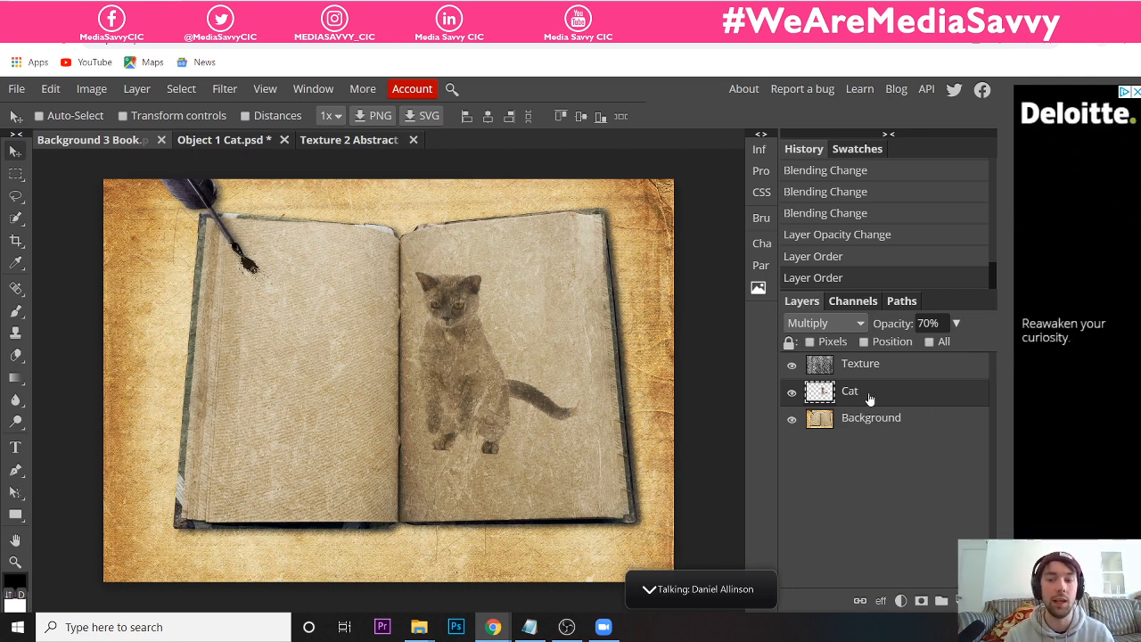
left_click_drag(873, 398, 863, 365)
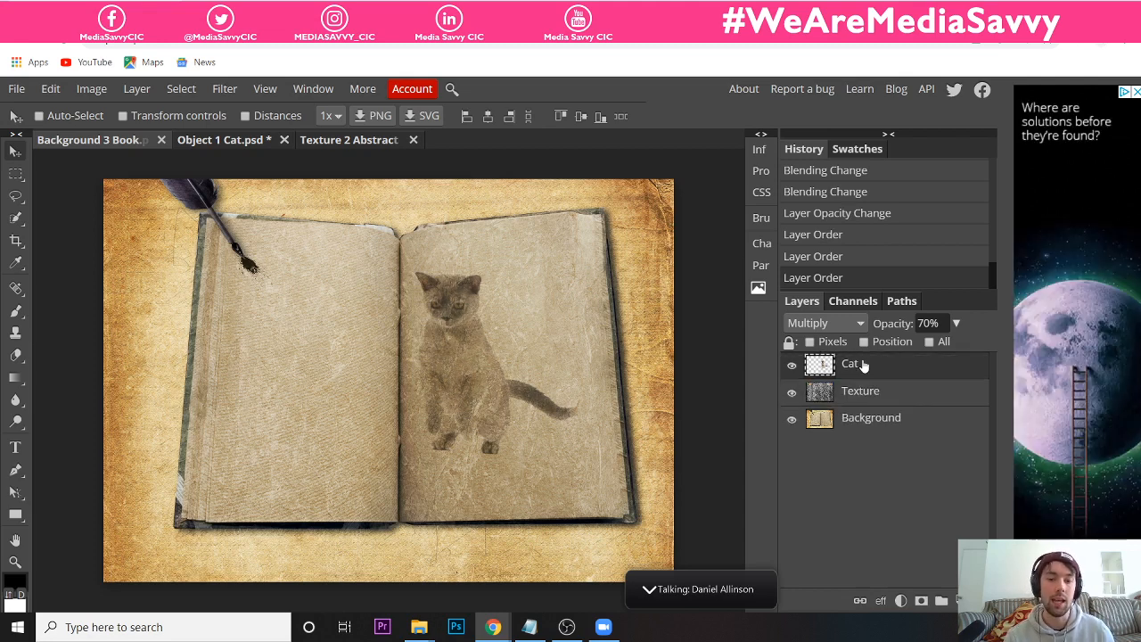
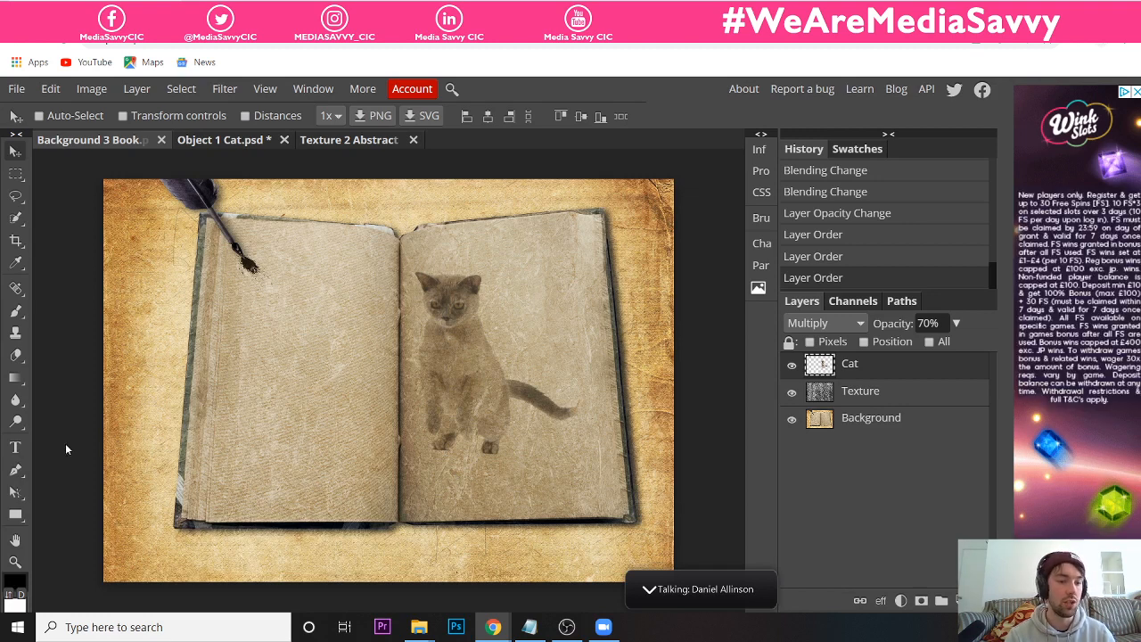
- Draw a wide text box with the Type tool on the strip below the open book
left_click(16, 447)
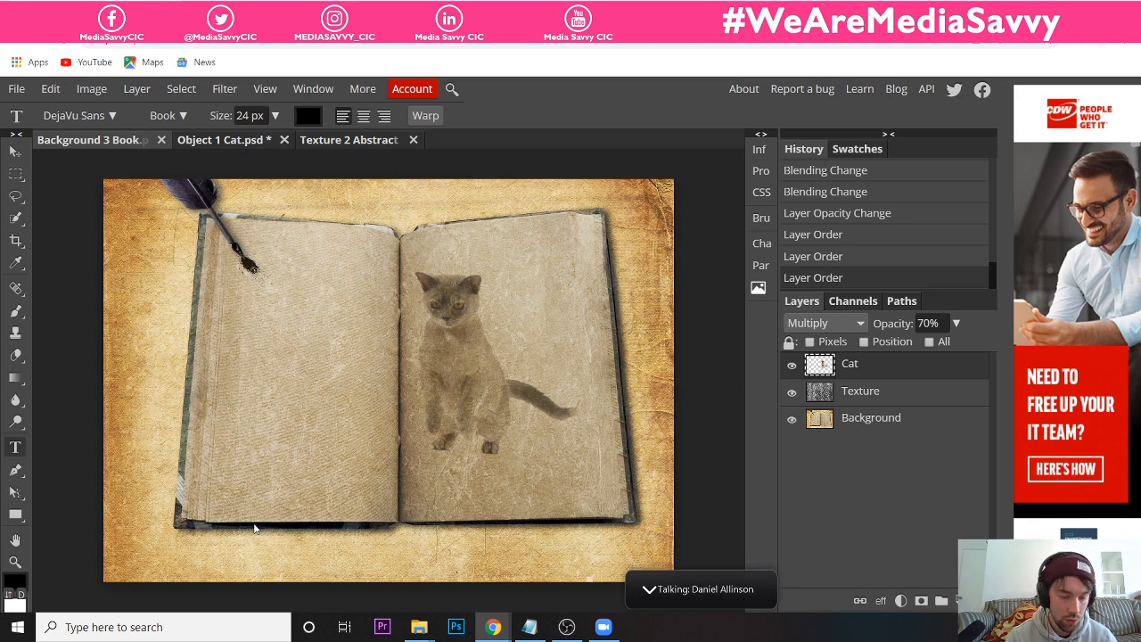
left_click_drag(254, 534, 541, 567)
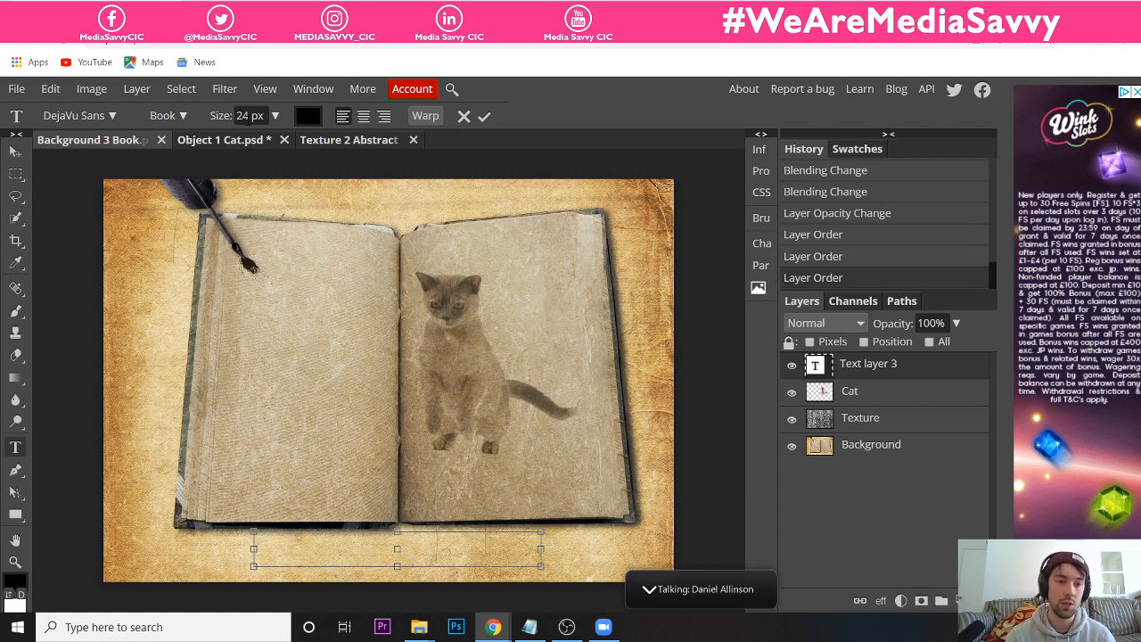
- Look through the size, style and font family options for the new text
double_click(248, 117)
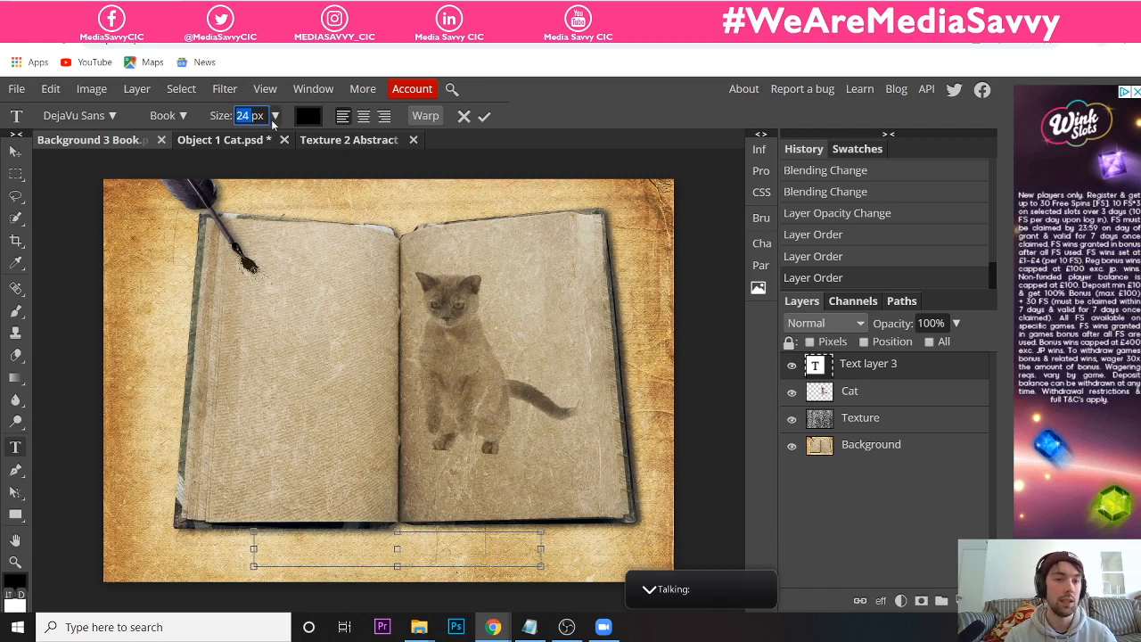
left_click(275, 117)
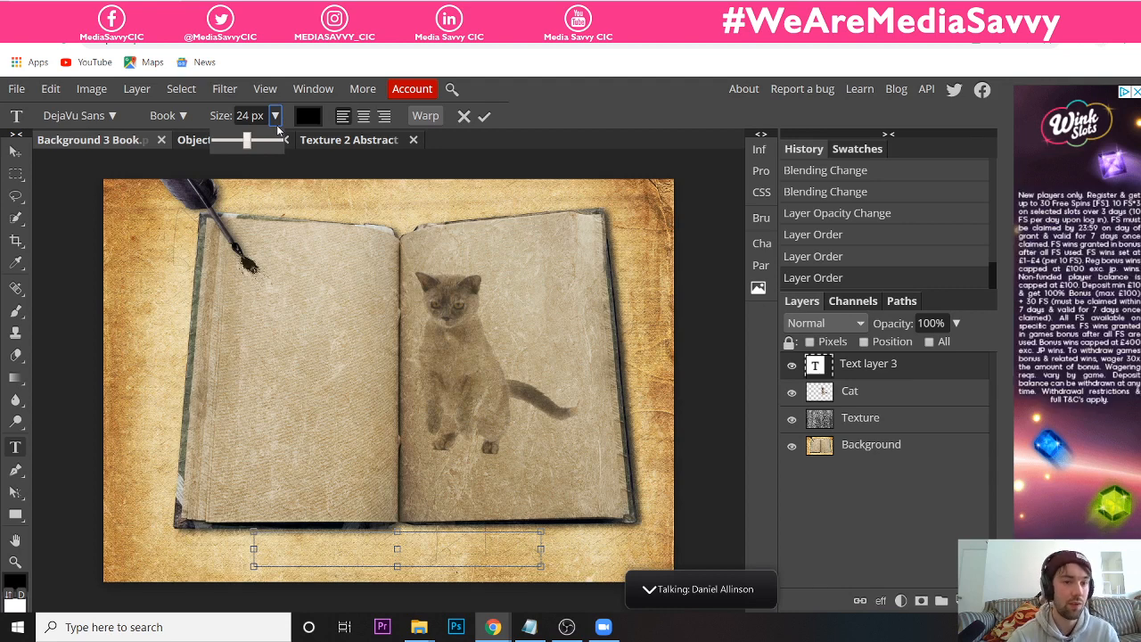
left_click(156, 118)
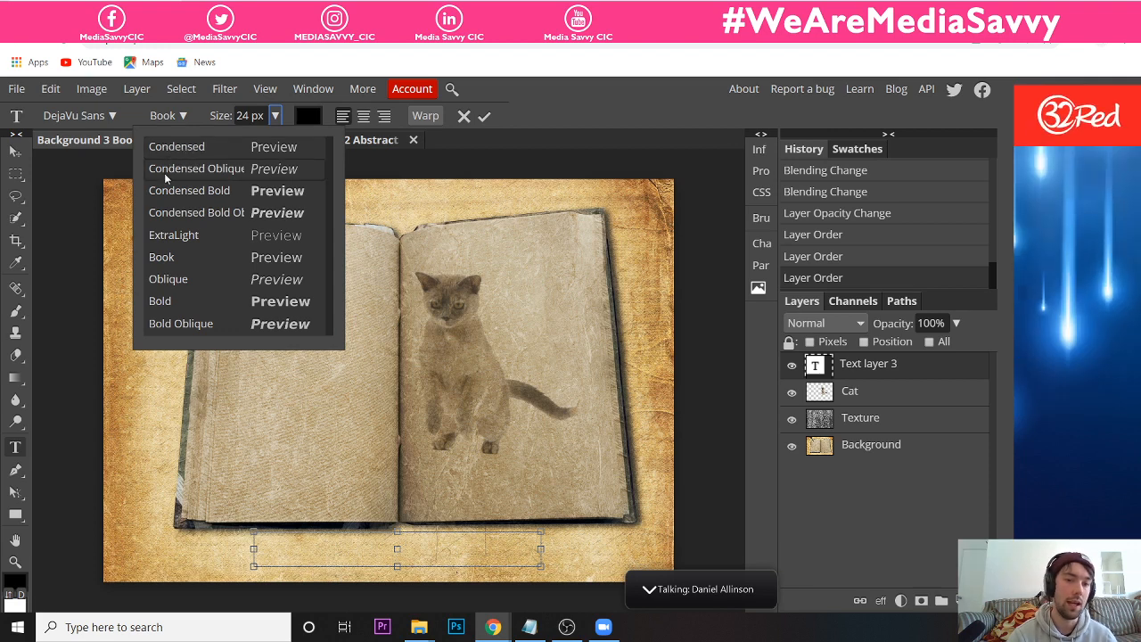
left_click(182, 118)
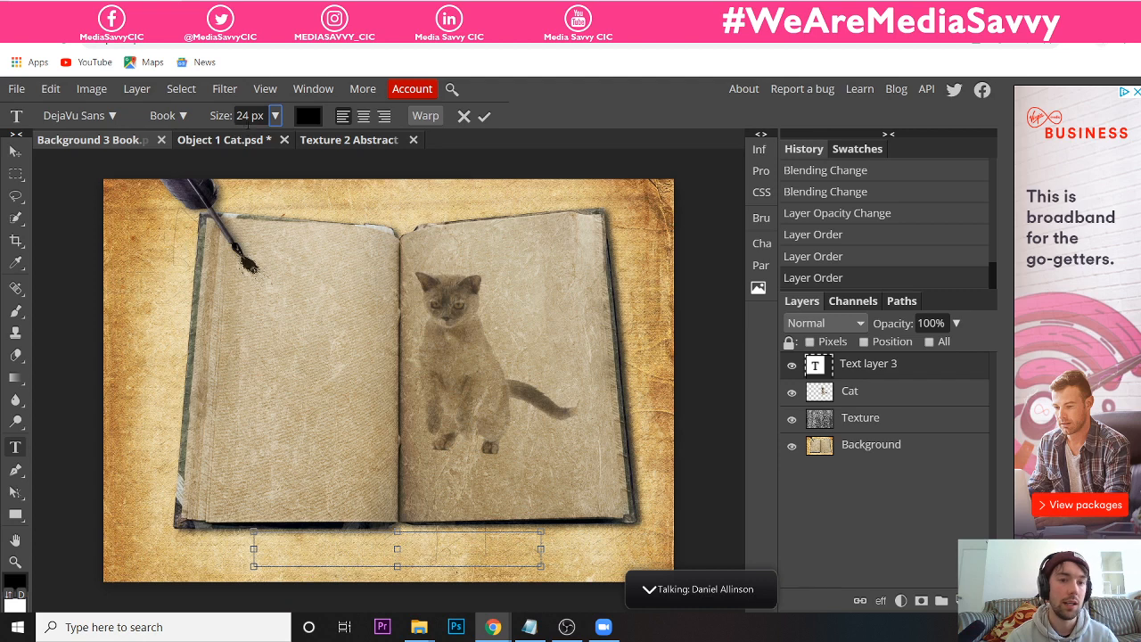
left_click(275, 115)
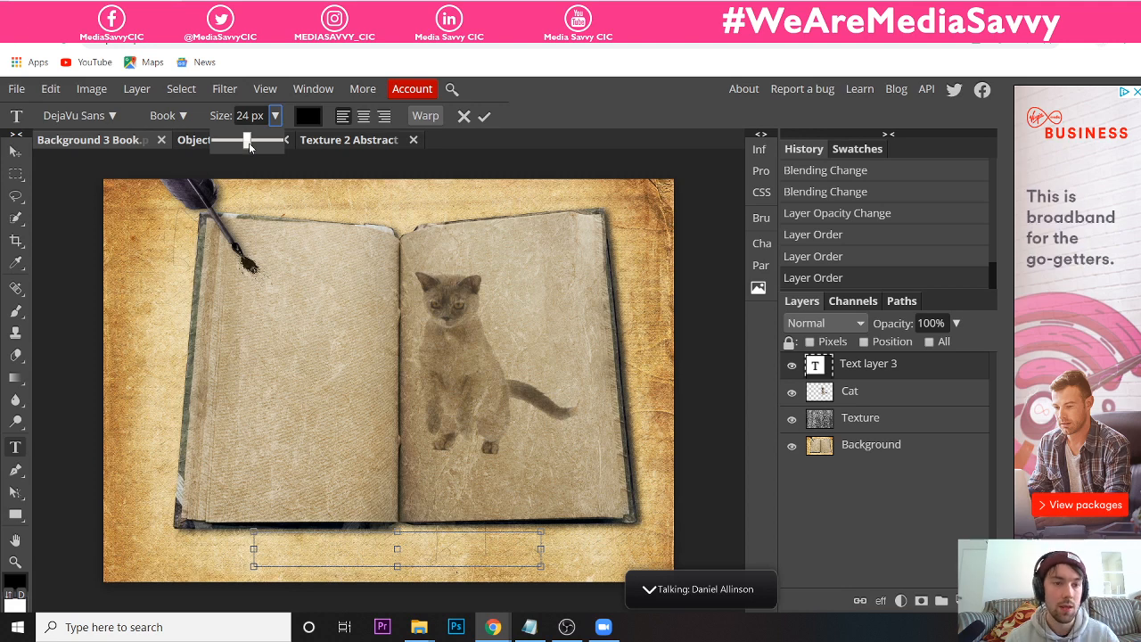
left_click(111, 116)
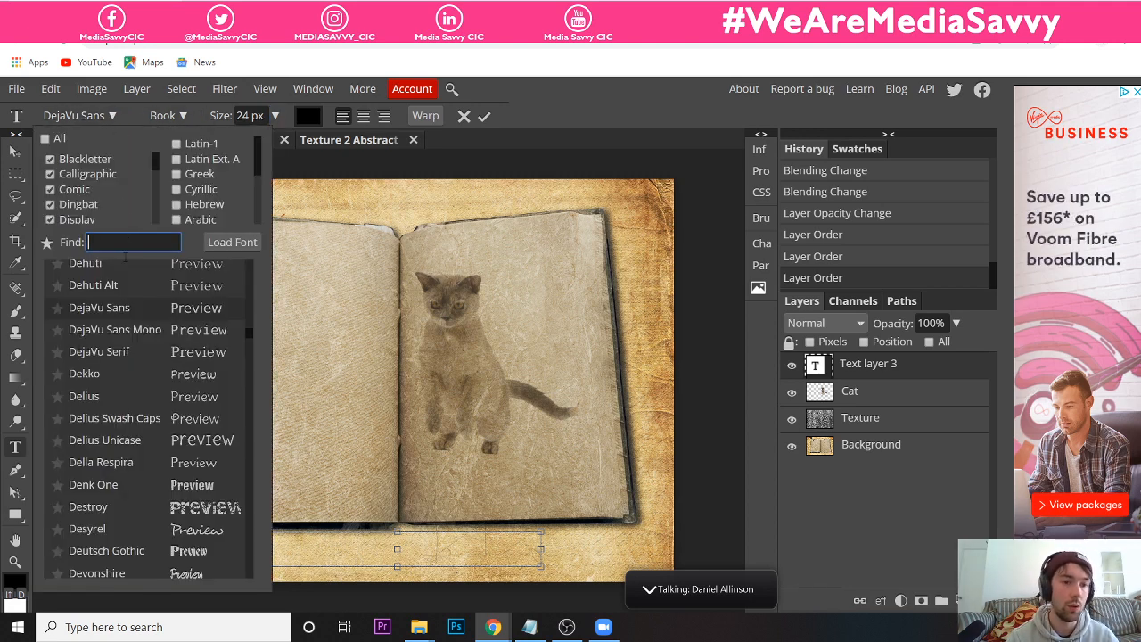
scroll(121, 303, "down", 1)
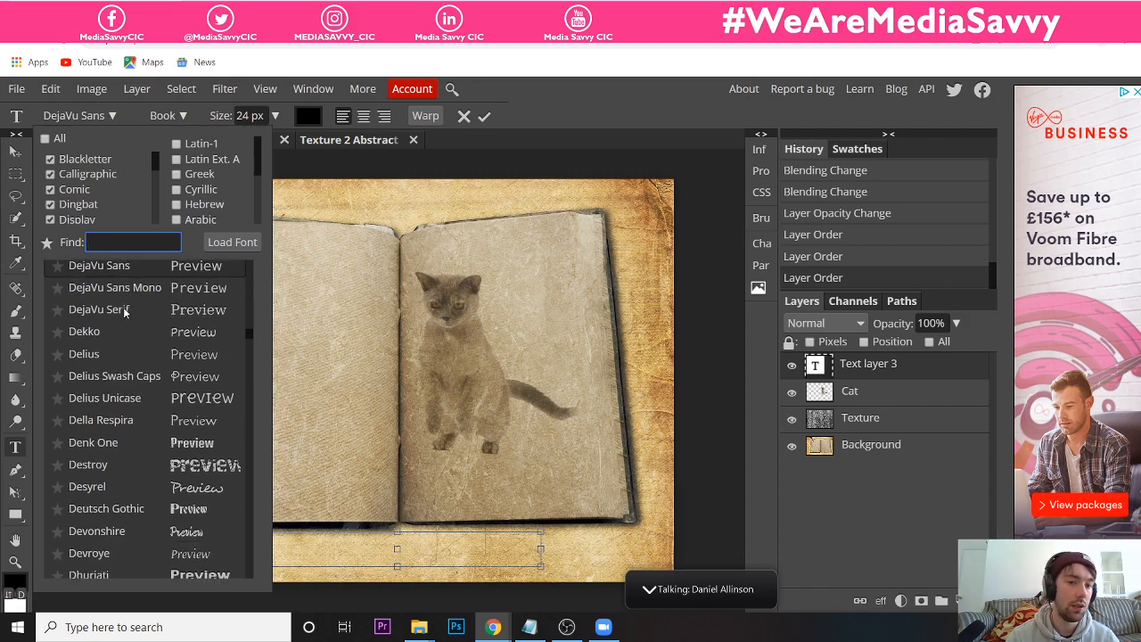
scroll(112, 256, "up", 1)
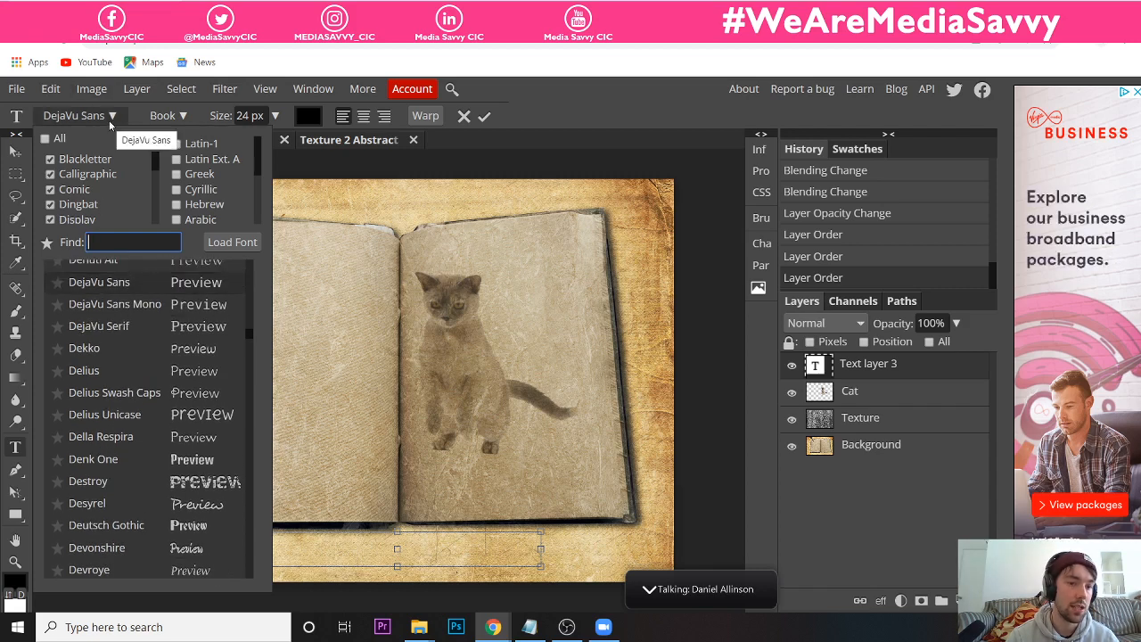
left_click(307, 548)
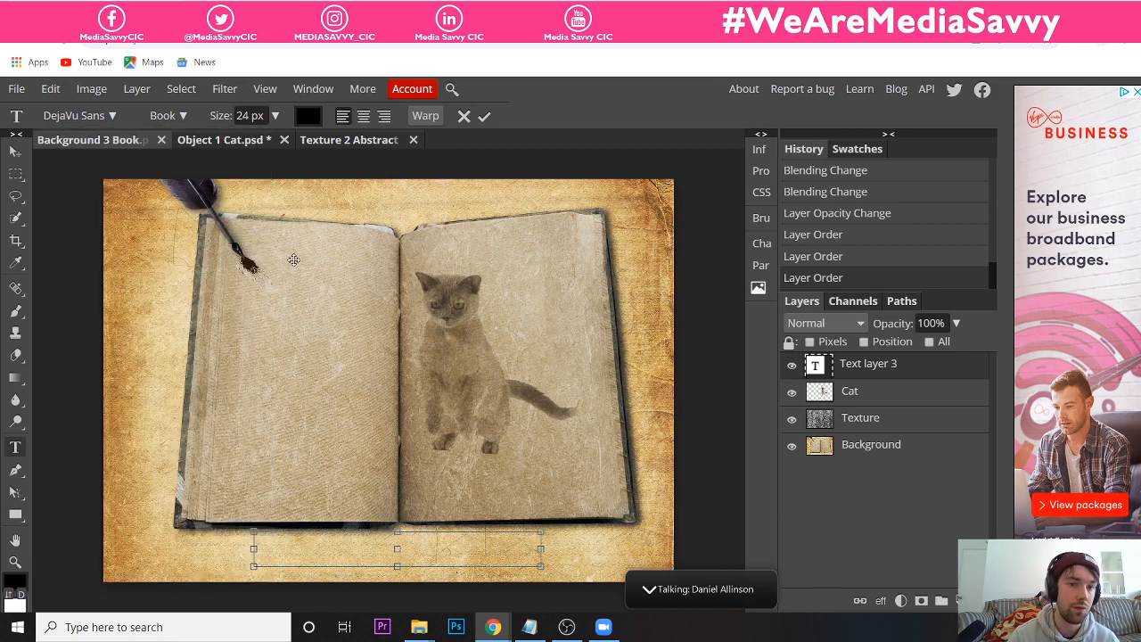
- Set the text size to 115 px and test it with a few placeholder letters, deleting them again
left_click(275, 116)
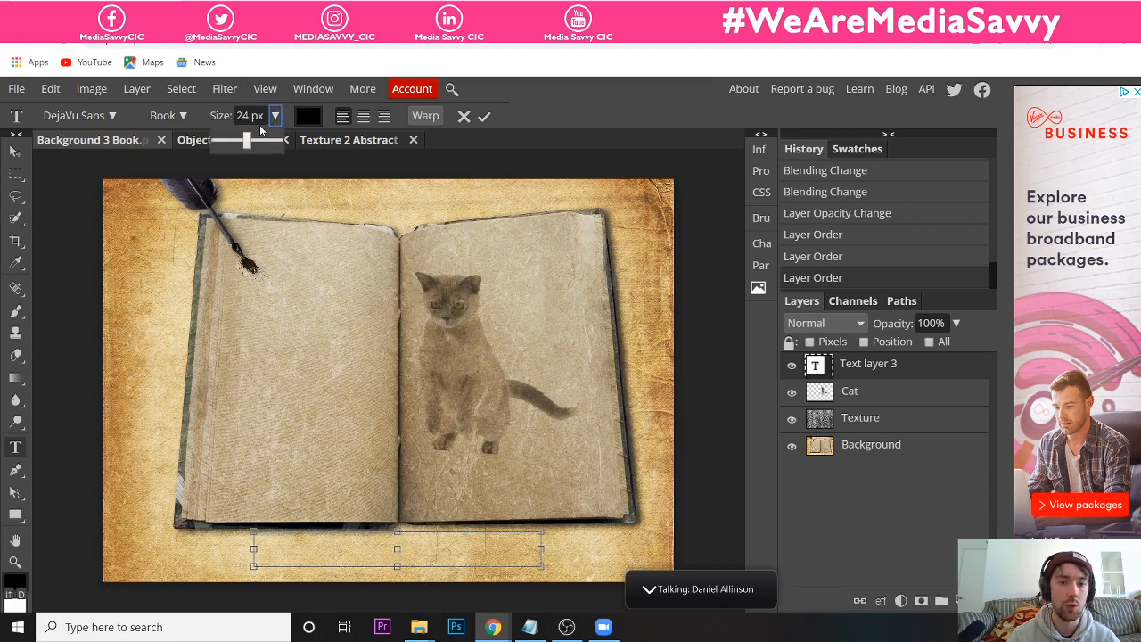
left_click_drag(248, 142, 274, 150)
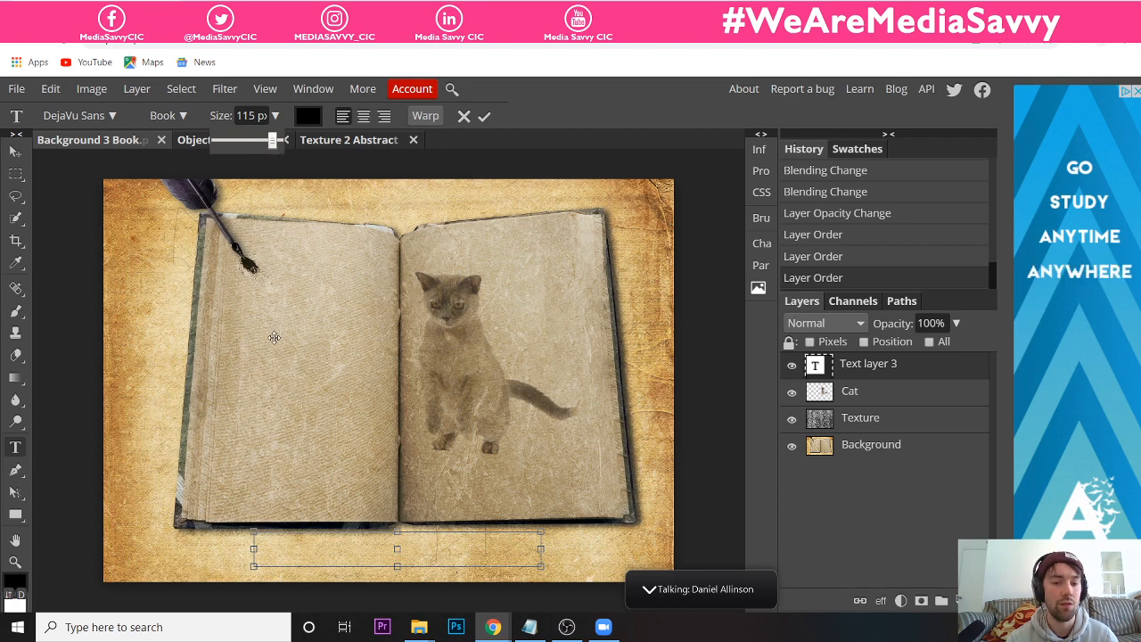
left_click(286, 548)
type("fffff")
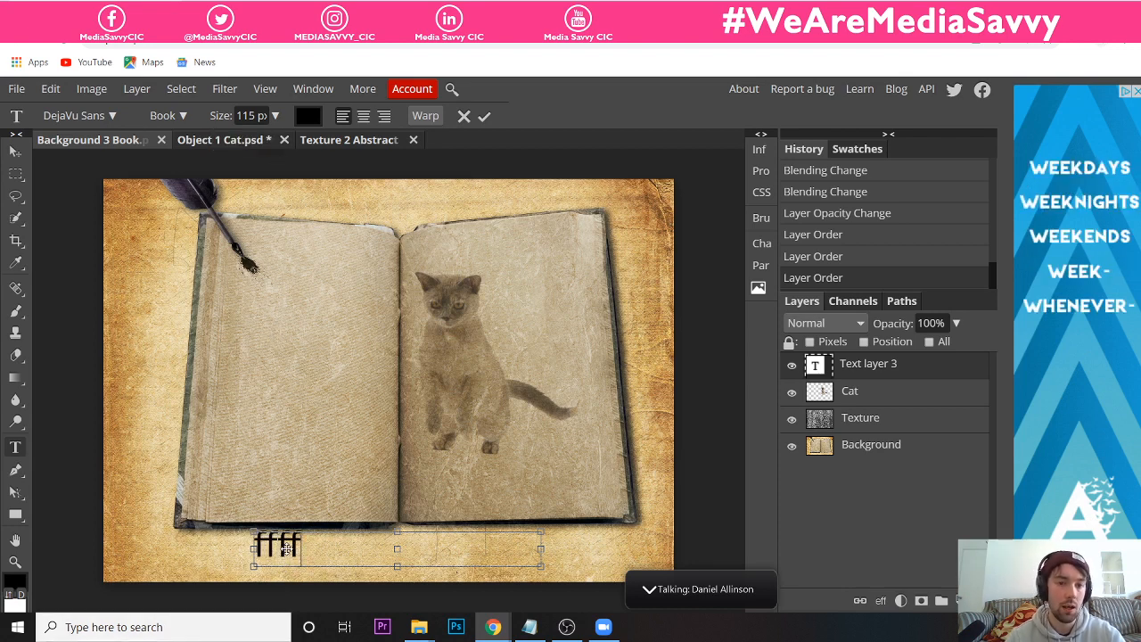
key("BackSpace")
key("BackSpace")
key("BackSpace")
key("BackSpace")
key("BackSpace")
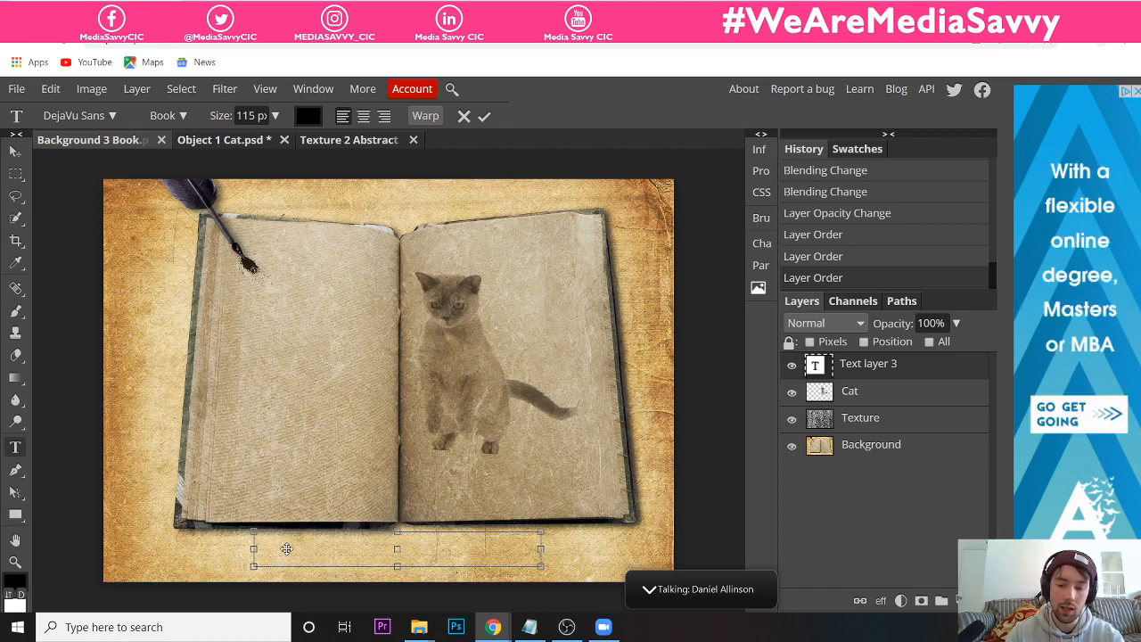
- Enter "#WeAreMediaSavvy" in the text box and move the text to sit roughly centred below the book
type("#")
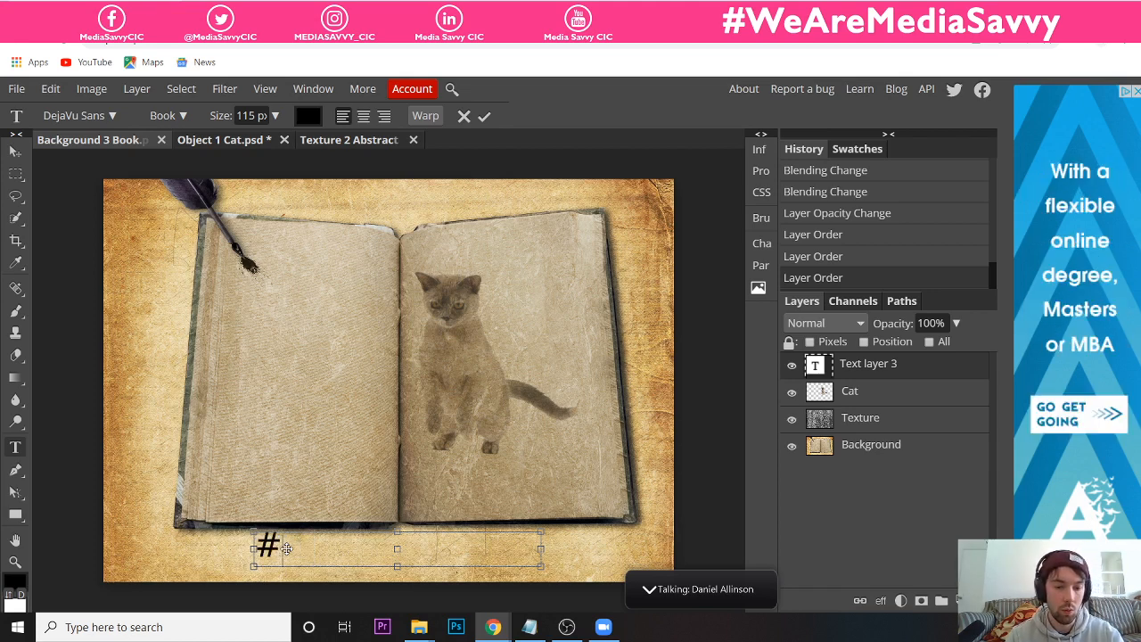
type("We")
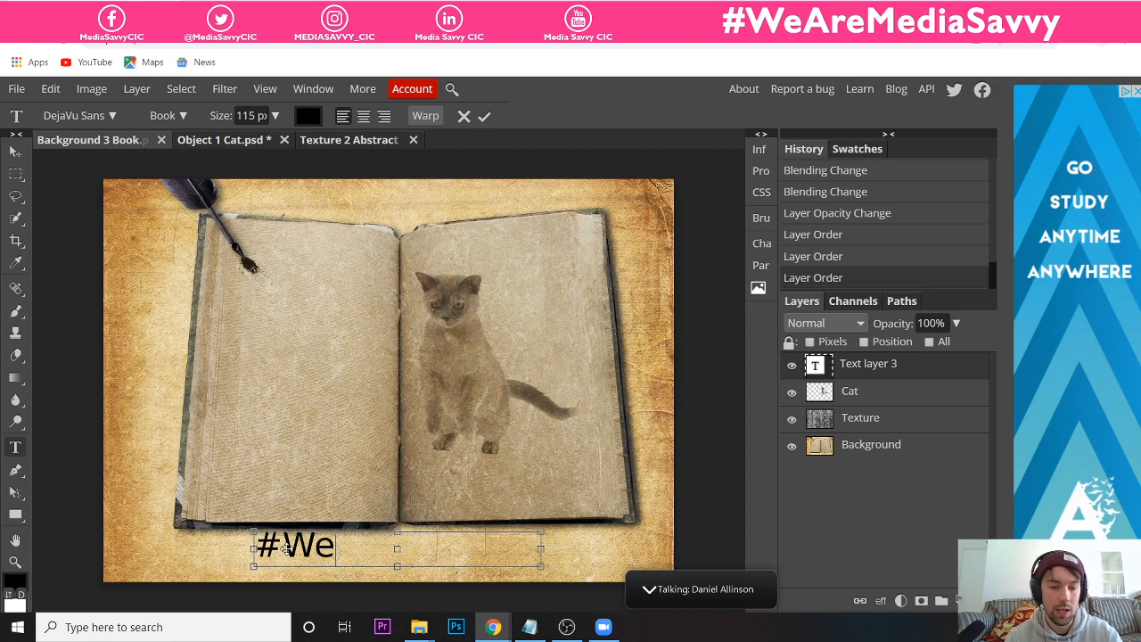
type("Are")
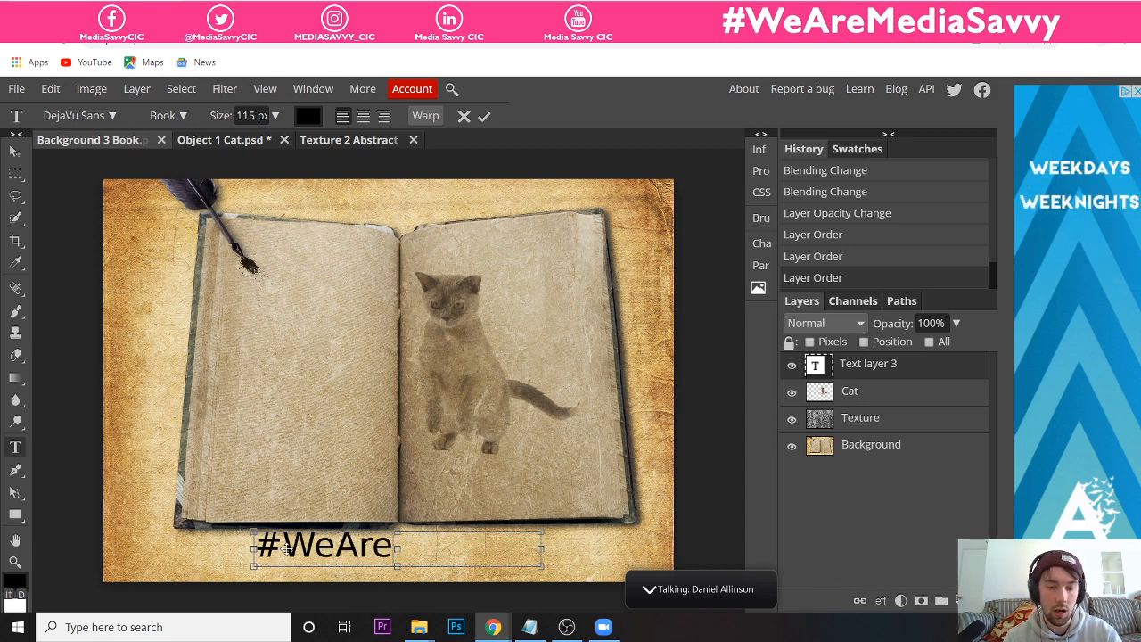
type("M")
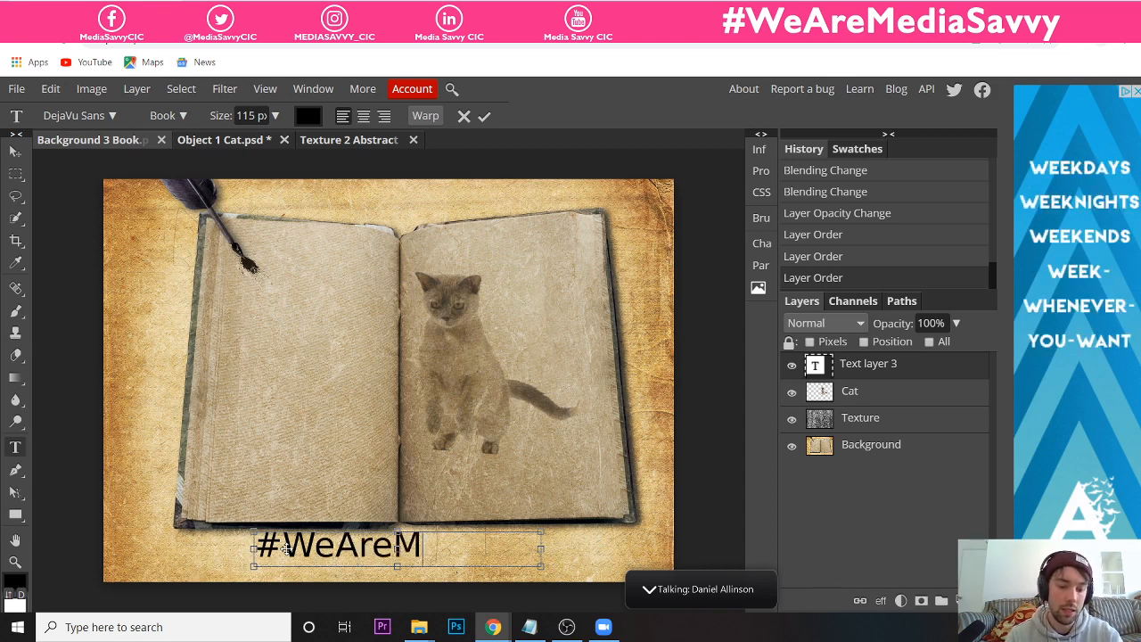
type("ediaSa")
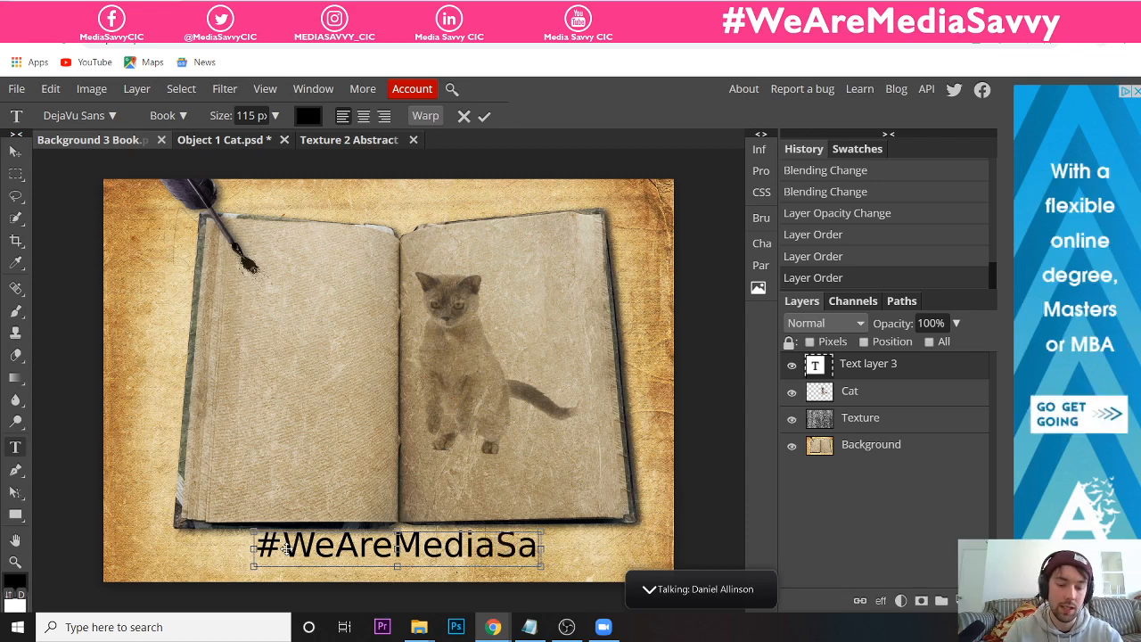
type("vvy")
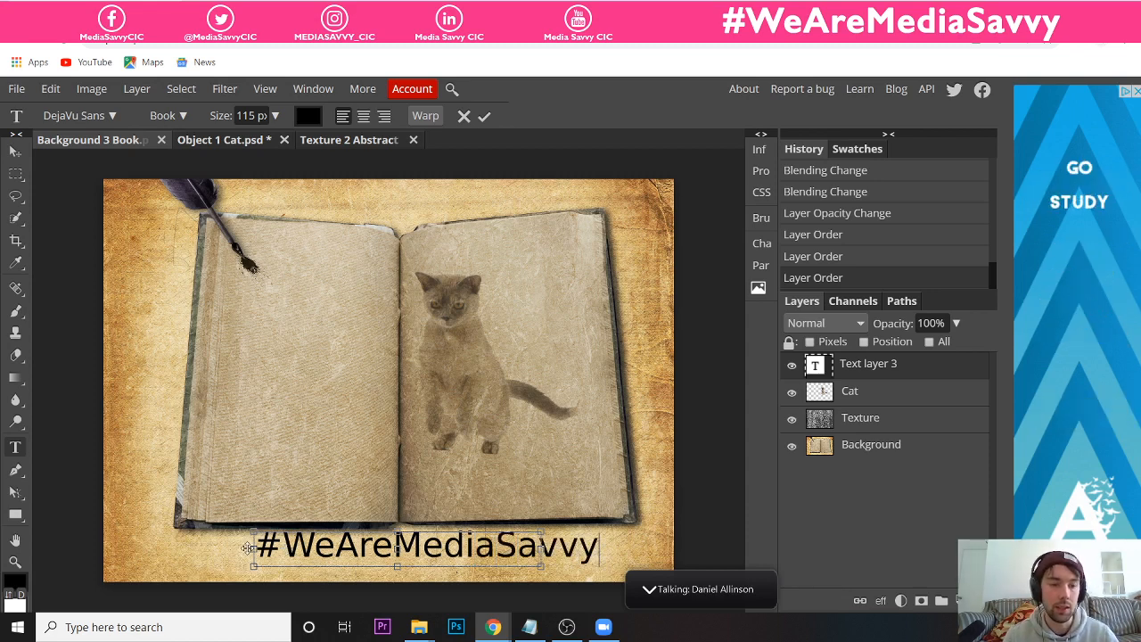
left_click(15, 152)
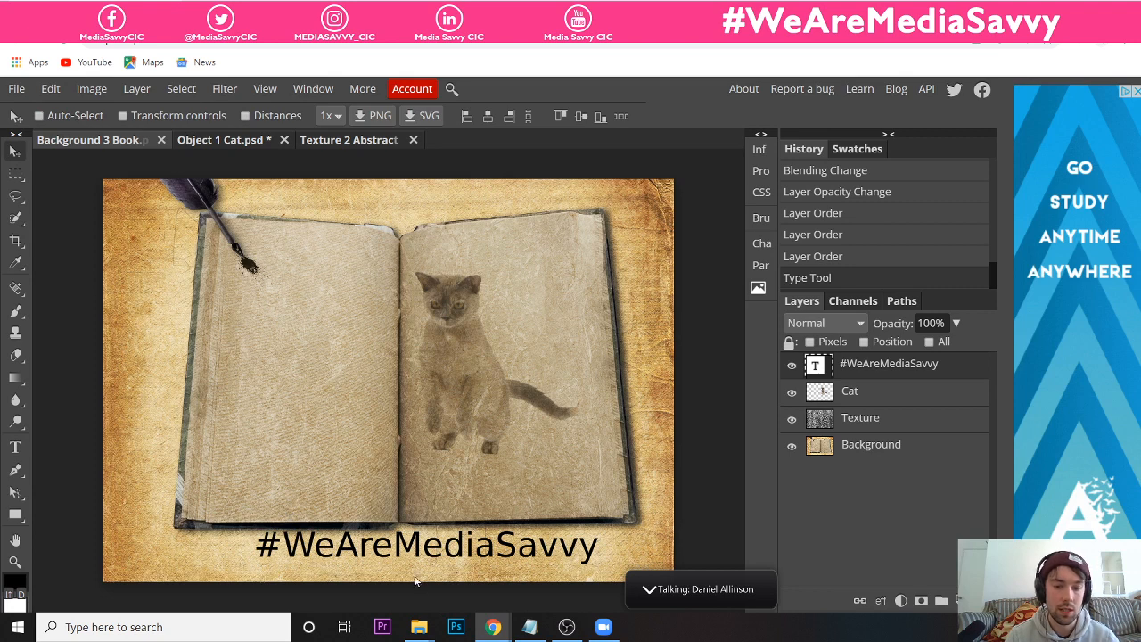
left_click_drag(397, 554, 354, 558)
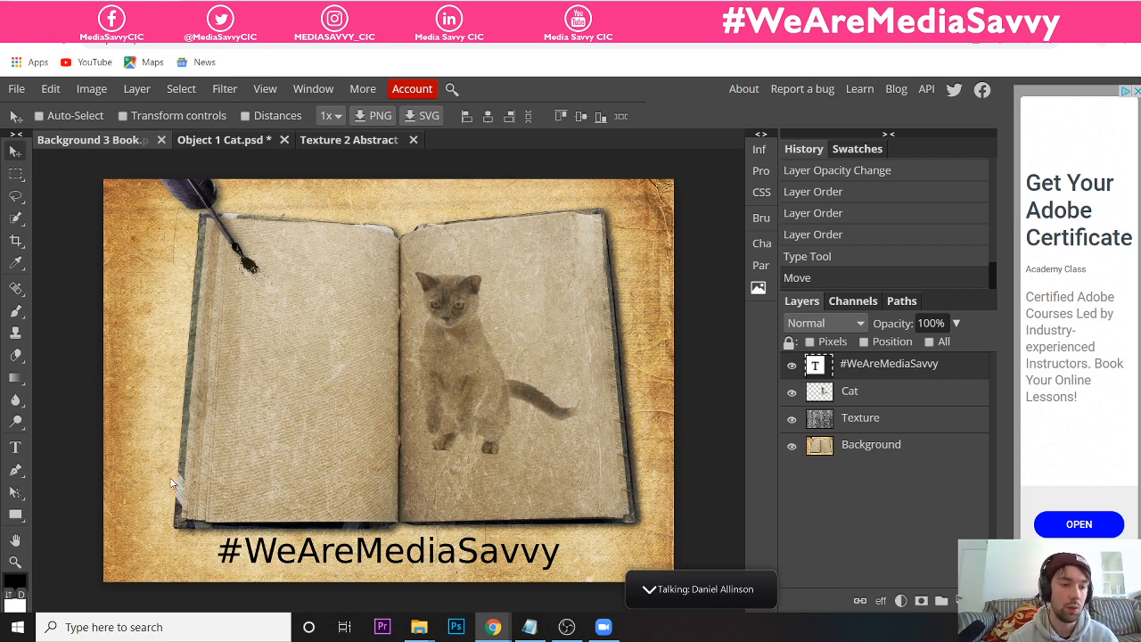
- Select the whole #WeAreMediaSavvy caption with the Type tool and set its font to EmbossedBlackWide
left_click(16, 447)
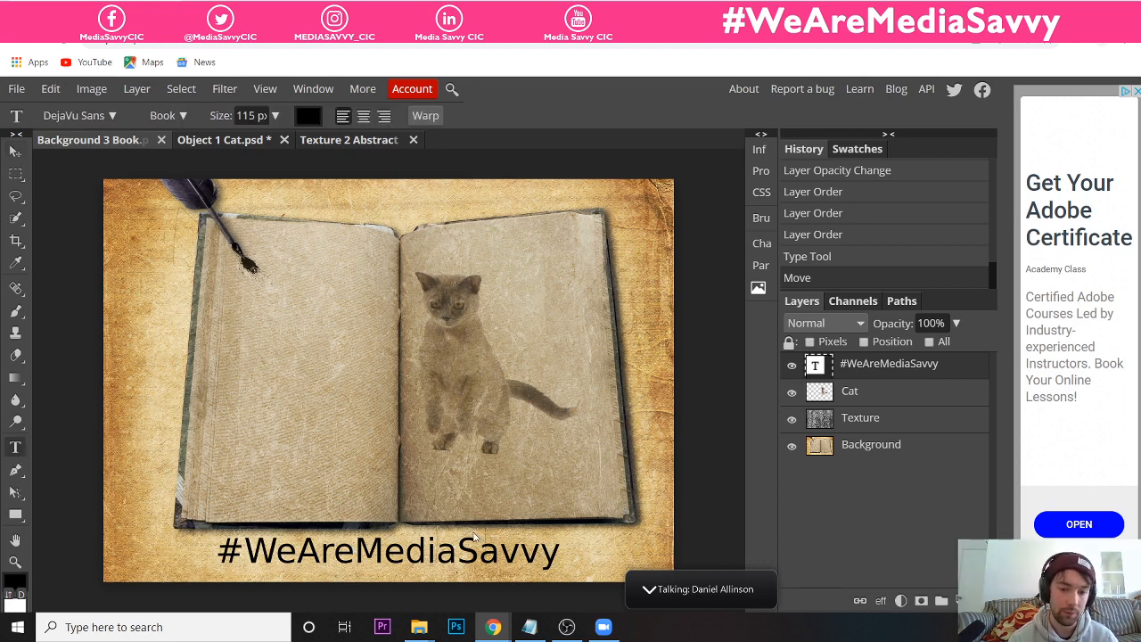
left_click_drag(559, 553, 215, 553)
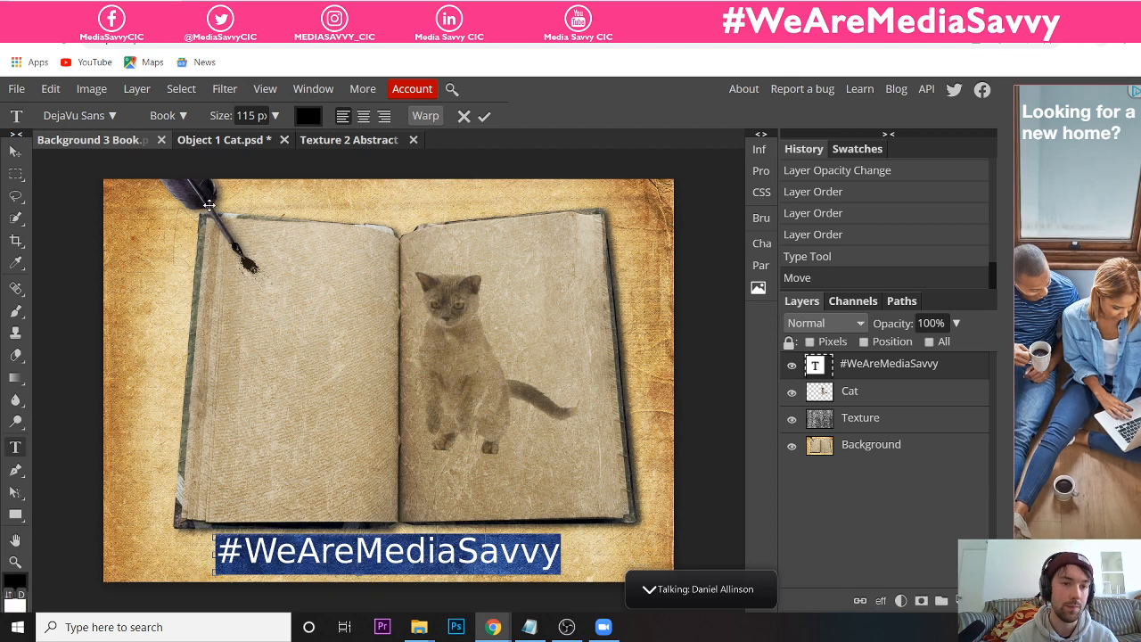
left_click(113, 115)
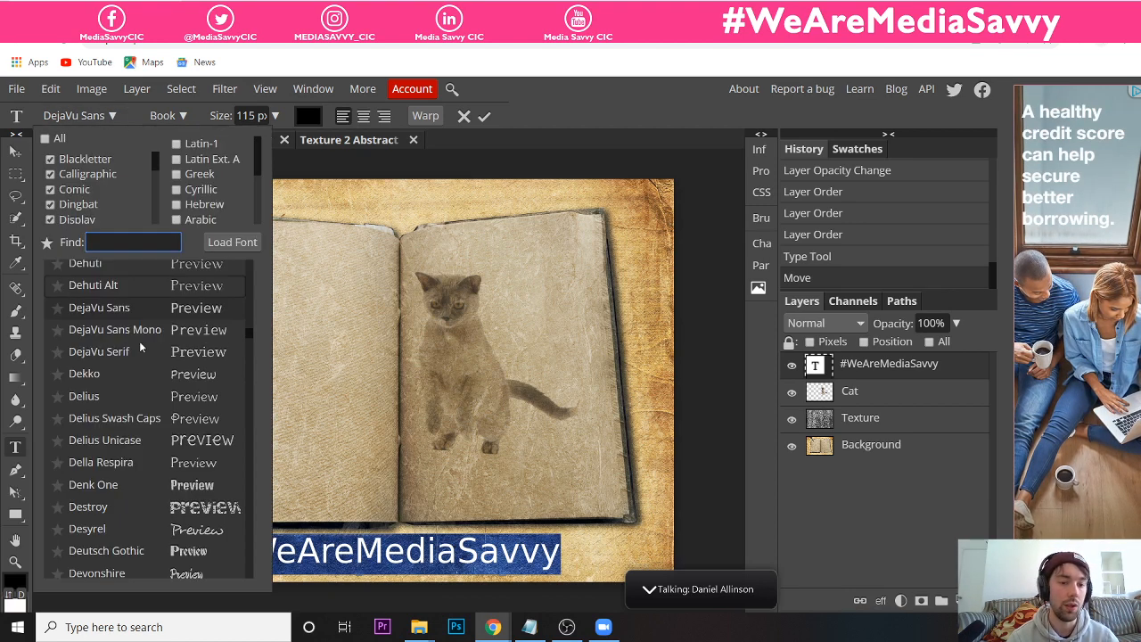
scroll(139, 341, "down", 3)
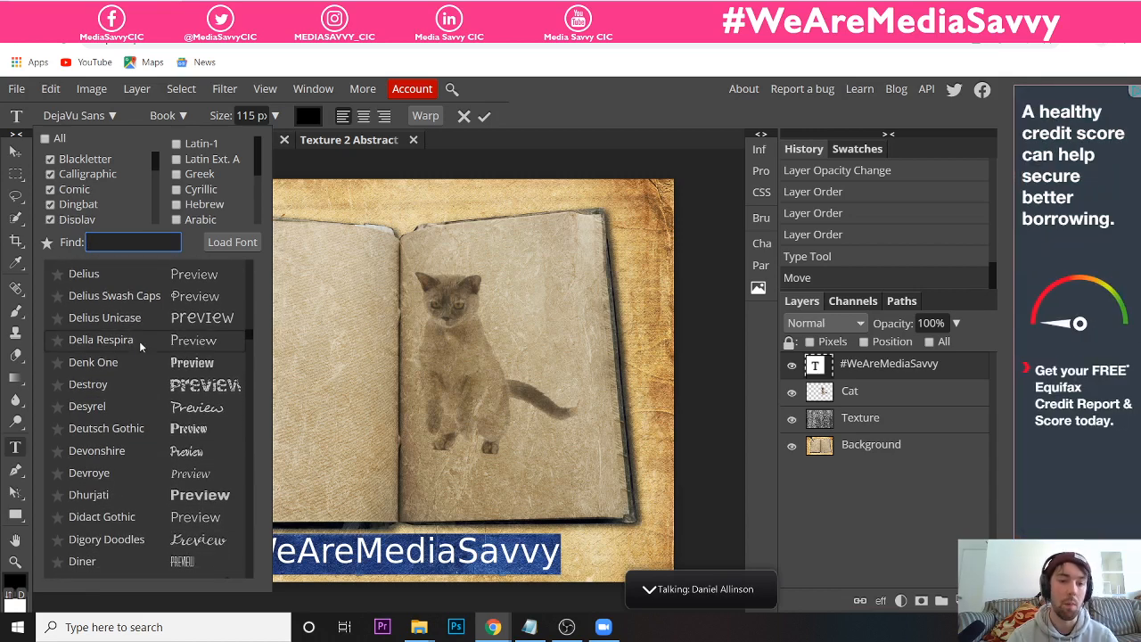
scroll(139, 340, "down", 5)
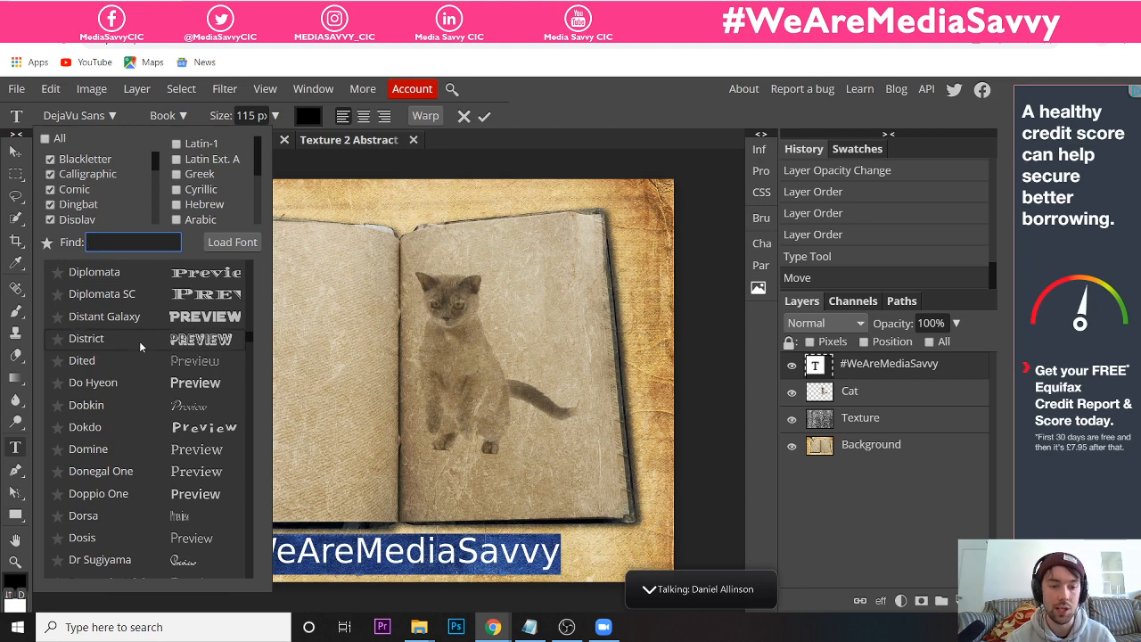
scroll(139, 340, "down", 1)
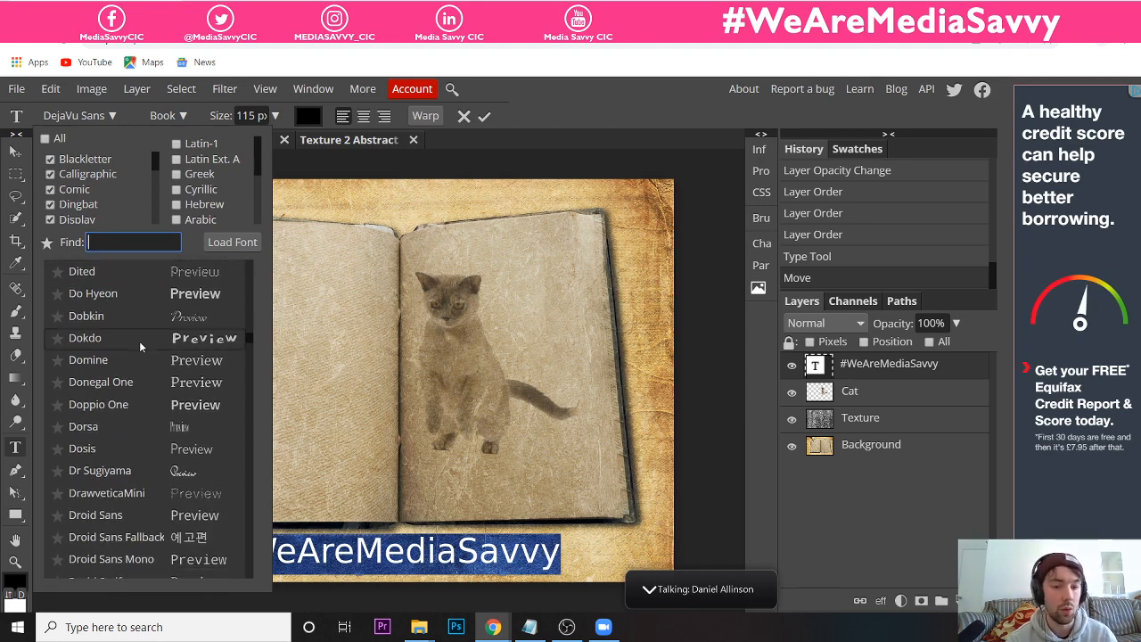
scroll(139, 341, "down", 1)
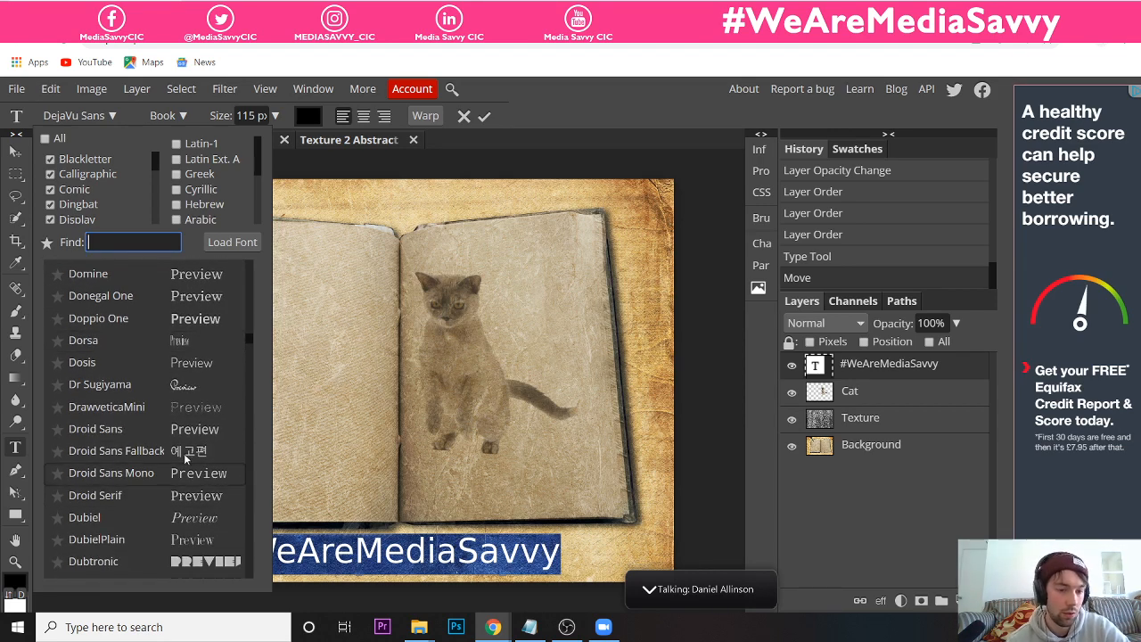
scroll(185, 455, "down", 1)
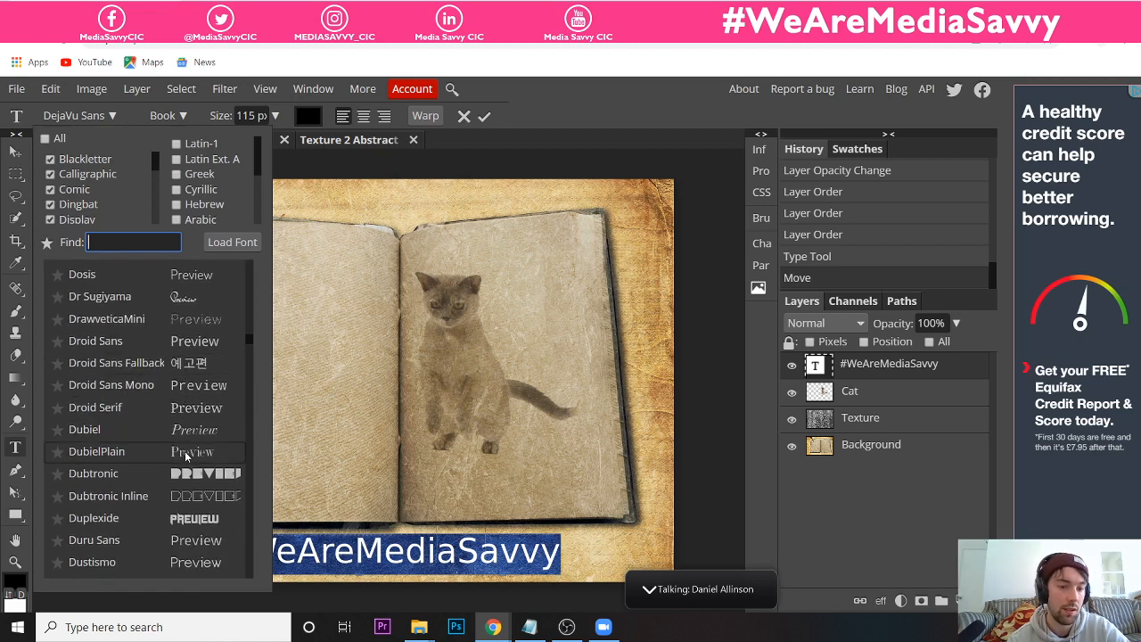
scroll(185, 456, "down", 1)
scroll(185, 455, "down", 1)
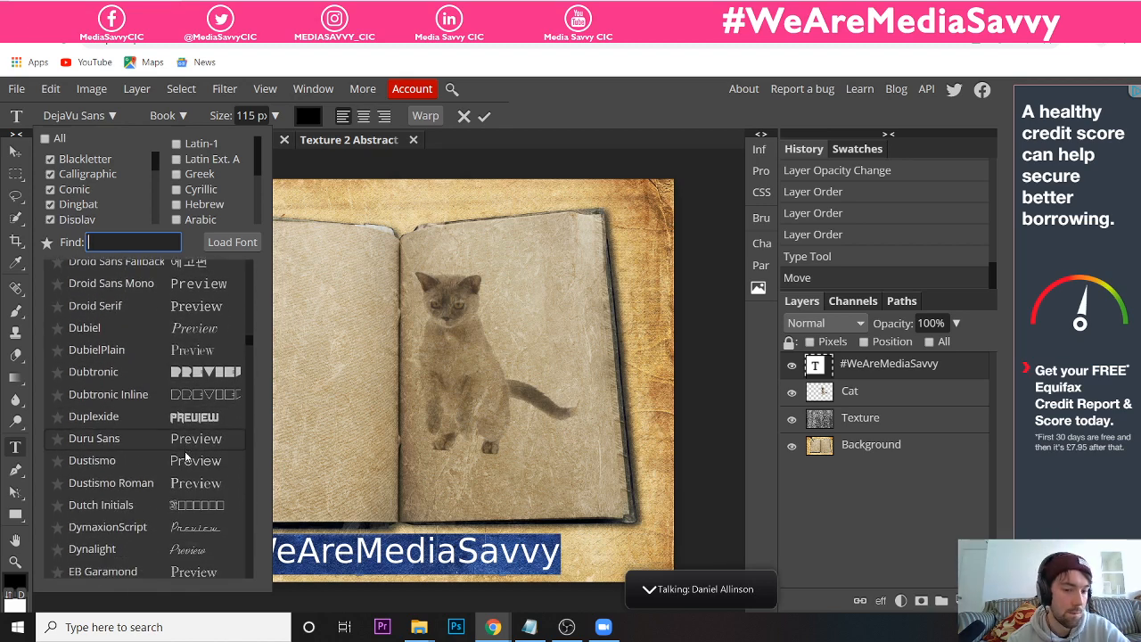
scroll(185, 451, "down", 4)
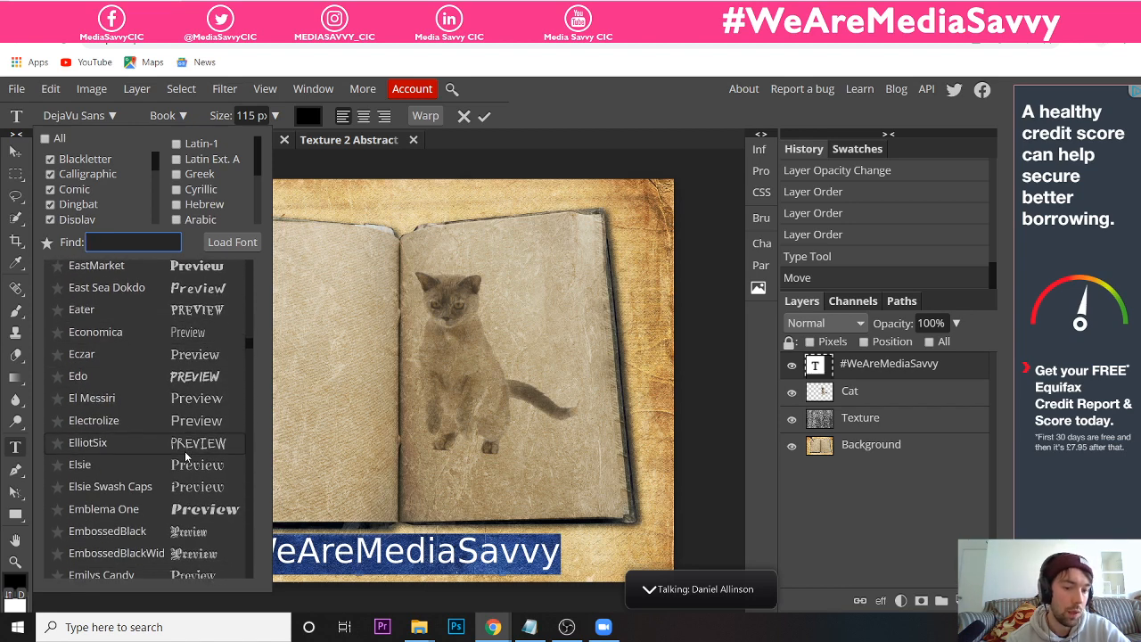
scroll(174, 508, "down", 2)
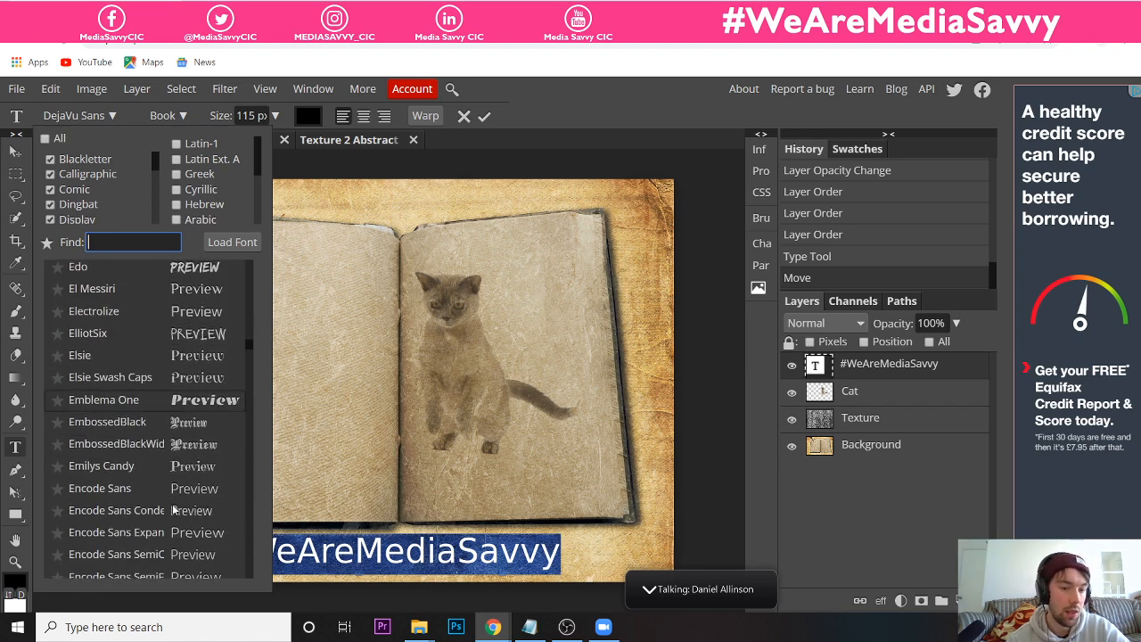
left_click(183, 445)
scroll(183, 445, "down", 2)
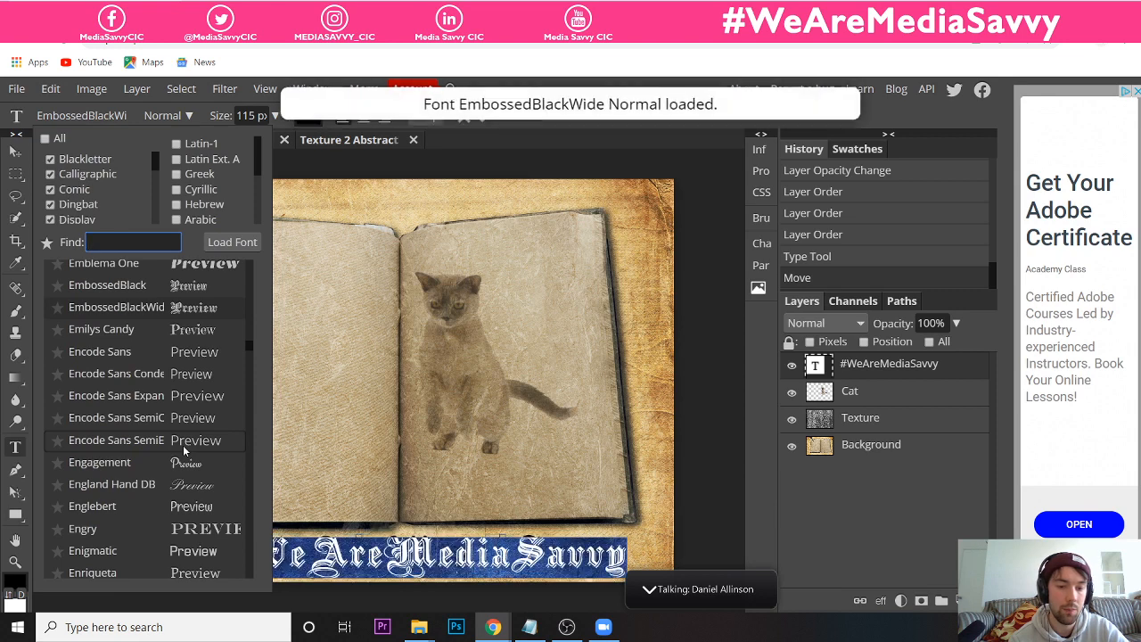
left_click(273, 117)
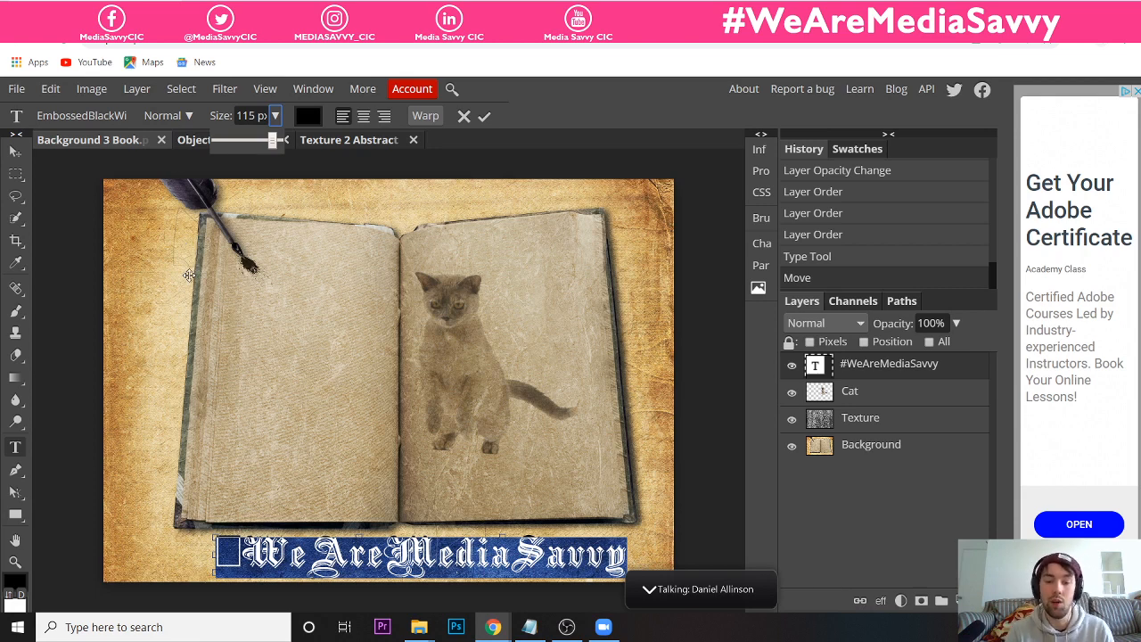
- Reselect the entire caption below the book and try the Communist font on it
left_click(426, 553)
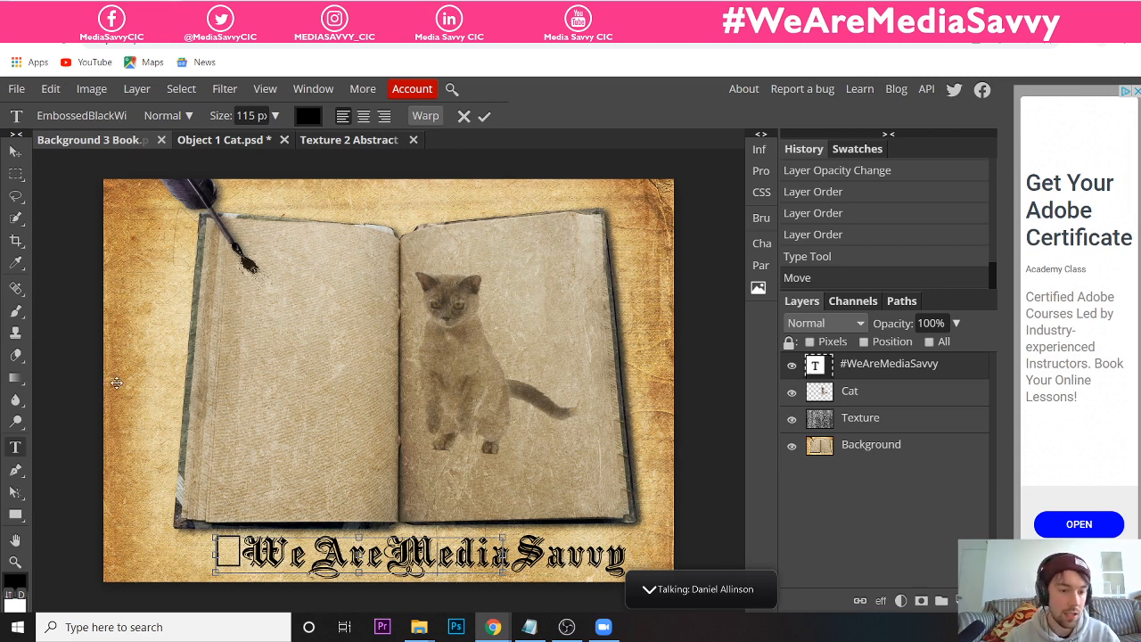
double_click(367, 557)
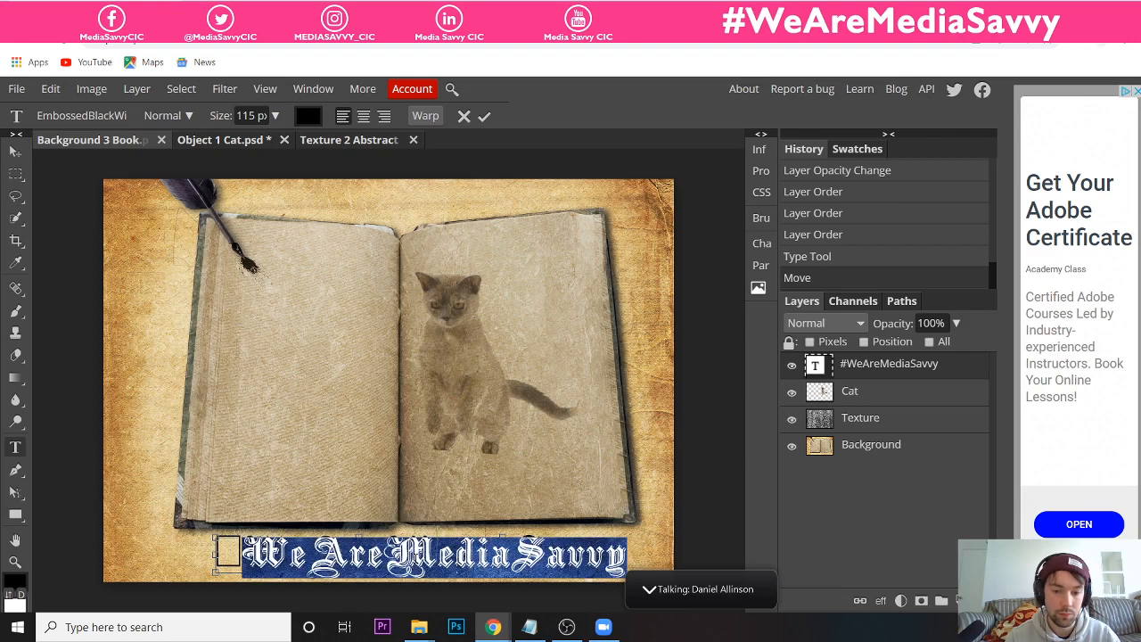
triple_click(367, 557)
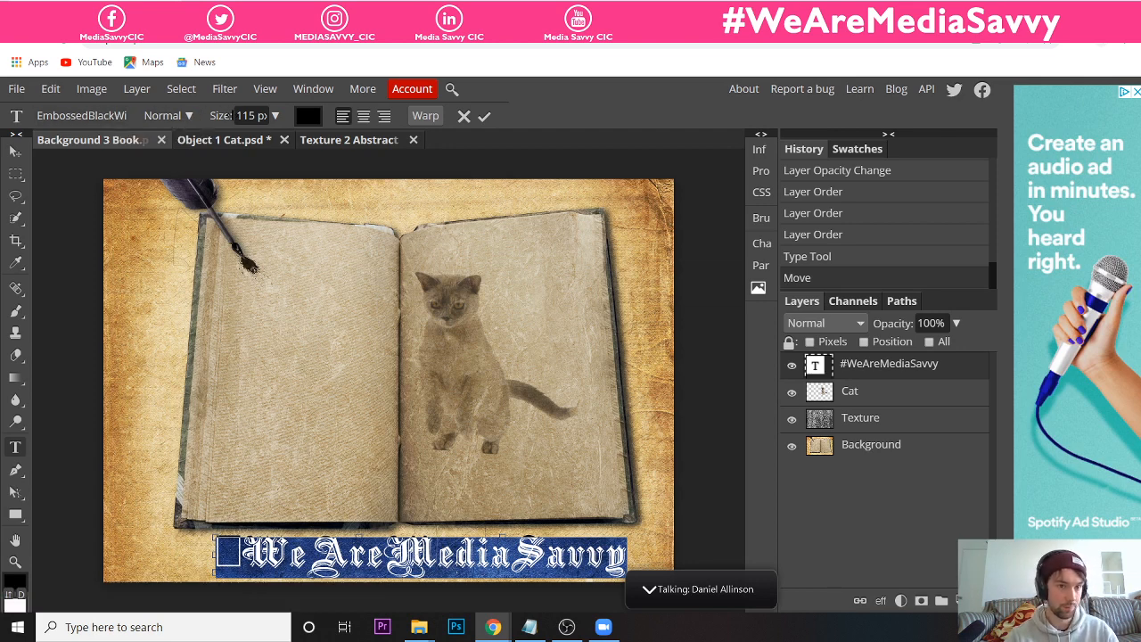
left_click(122, 115)
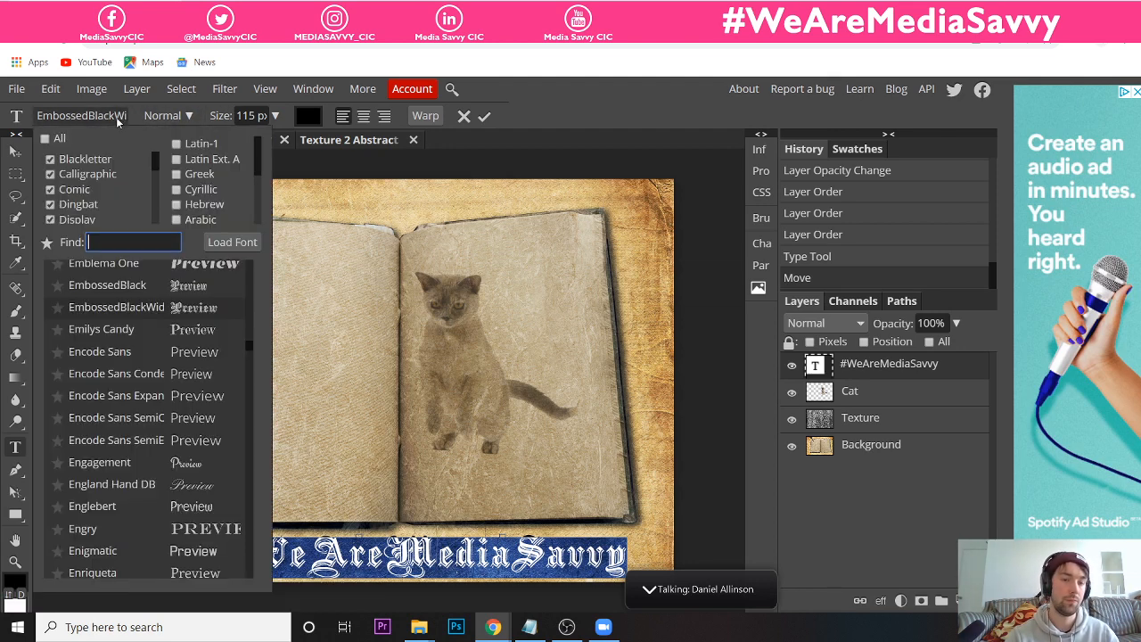
scroll(163, 281, "up", 2)
scroll(164, 281, "up", 15)
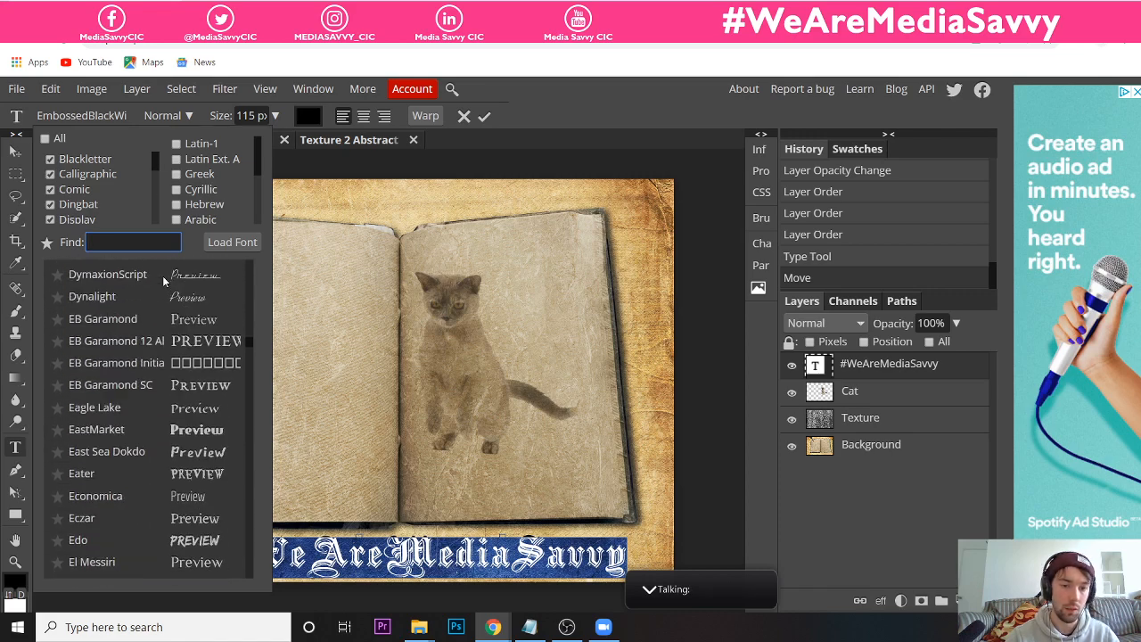
scroll(163, 275, "up", 6)
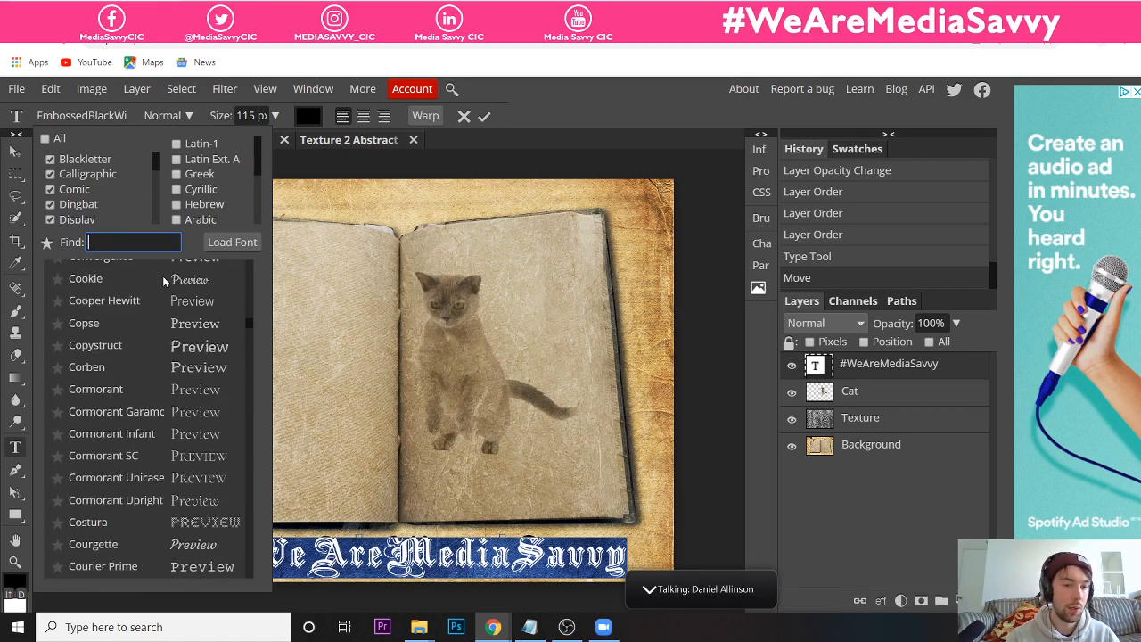
scroll(163, 282, "down", 2)
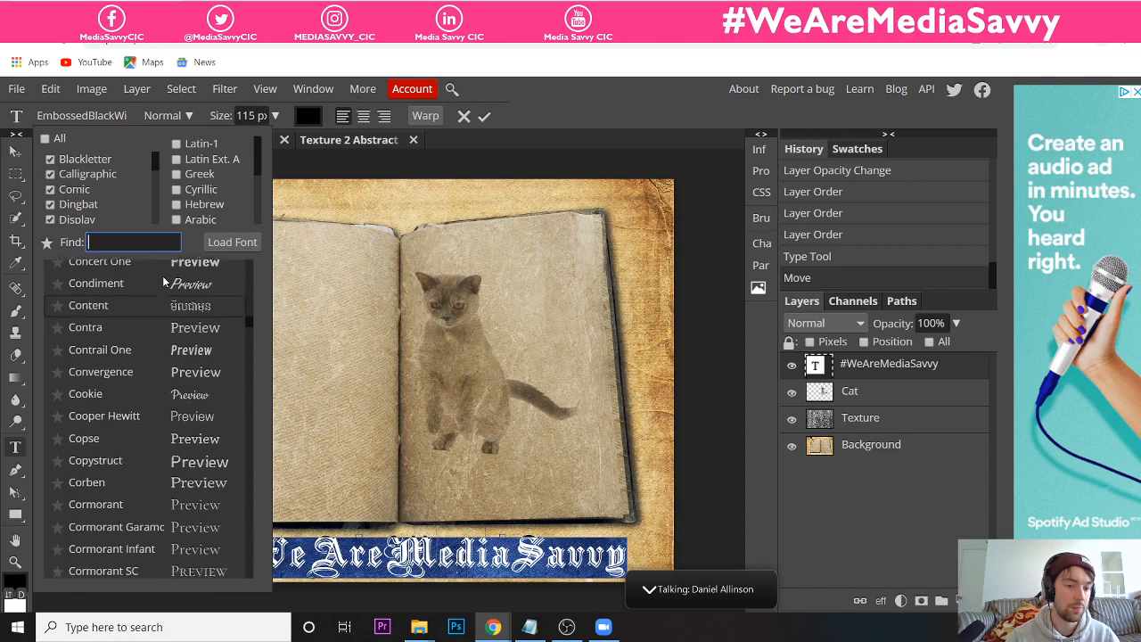
scroll(163, 282, "up", 6)
scroll(162, 275, "up", 8)
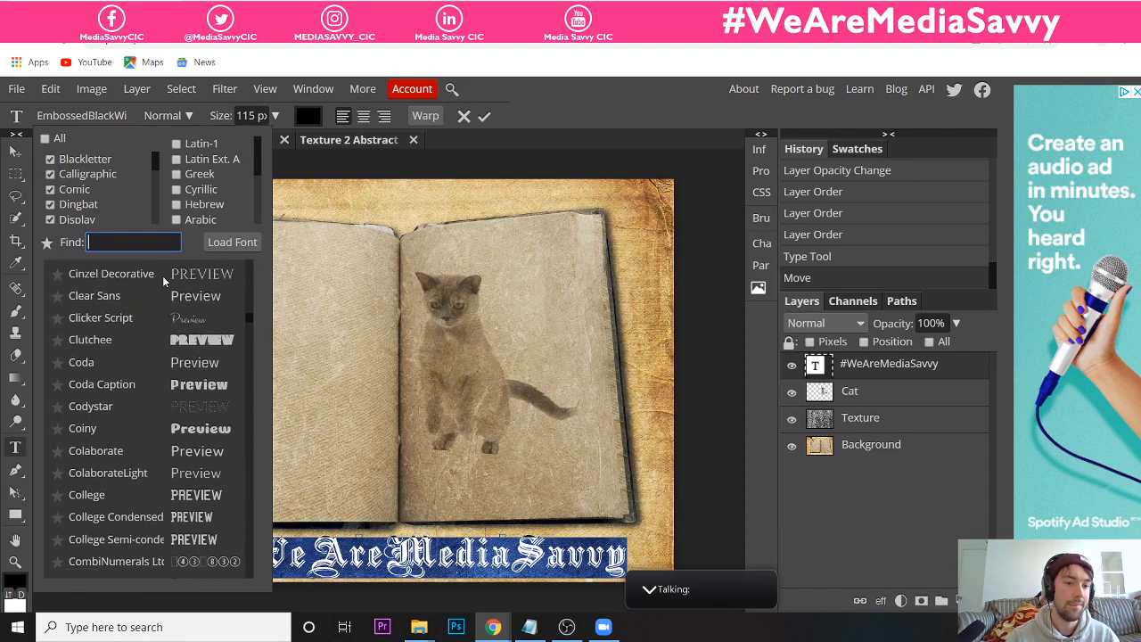
scroll(107, 307, "down", 8)
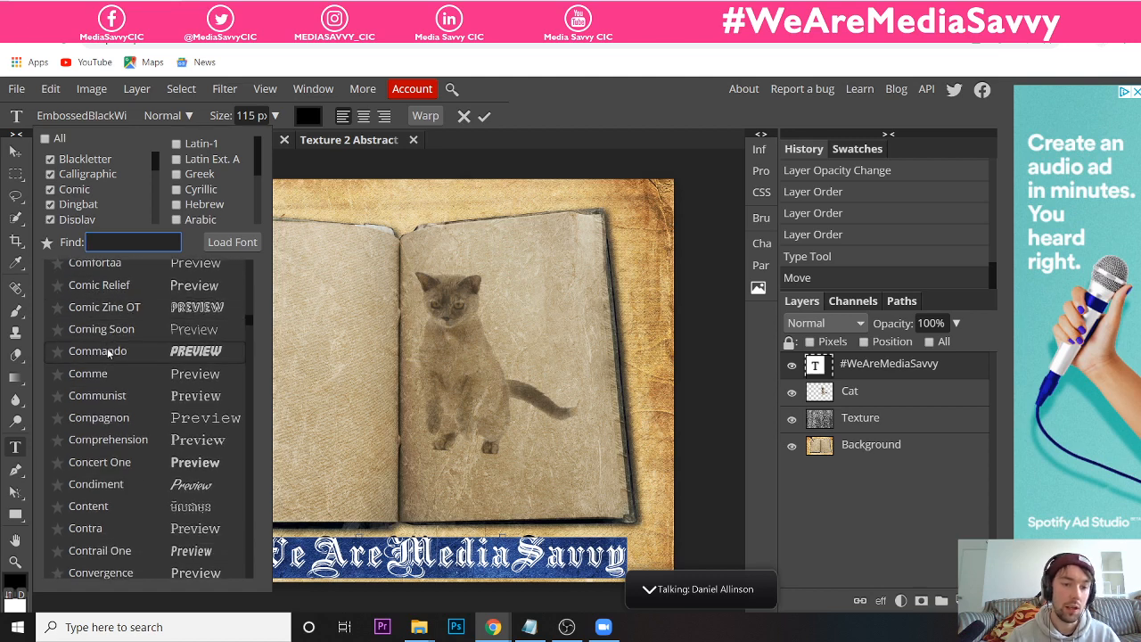
scroll(105, 329, "down", 2)
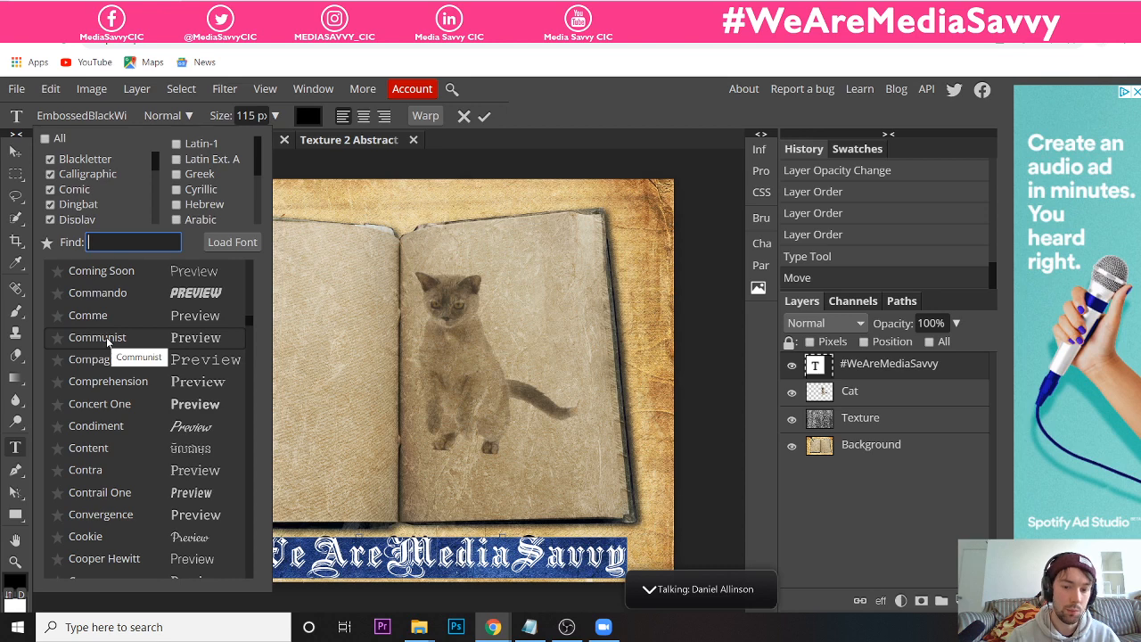
left_click(106, 337)
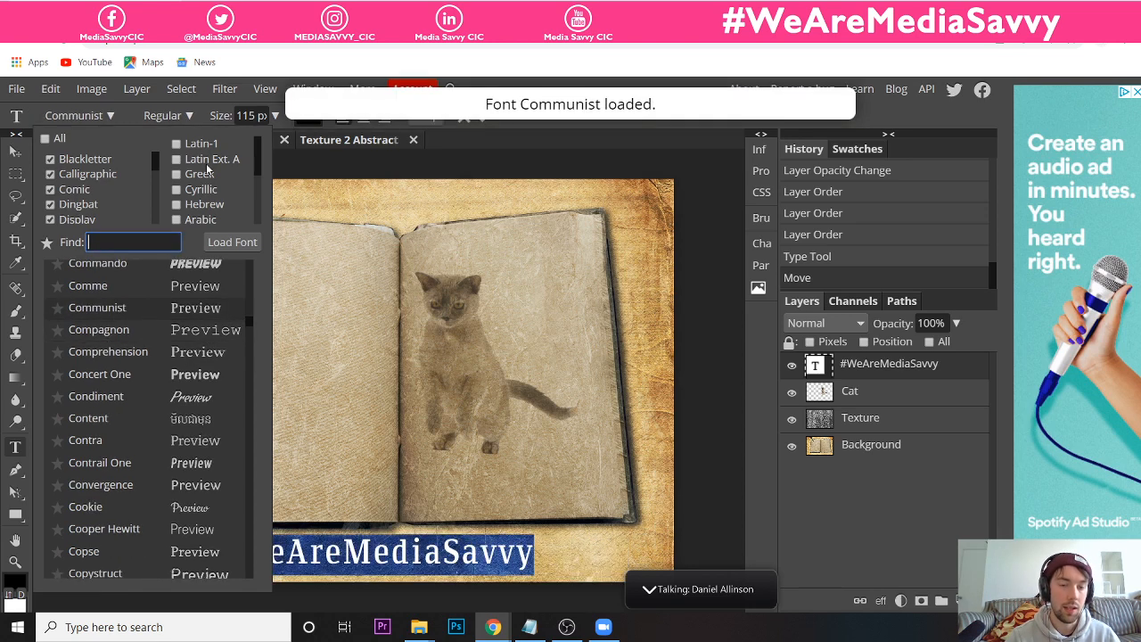
left_click(276, 116)
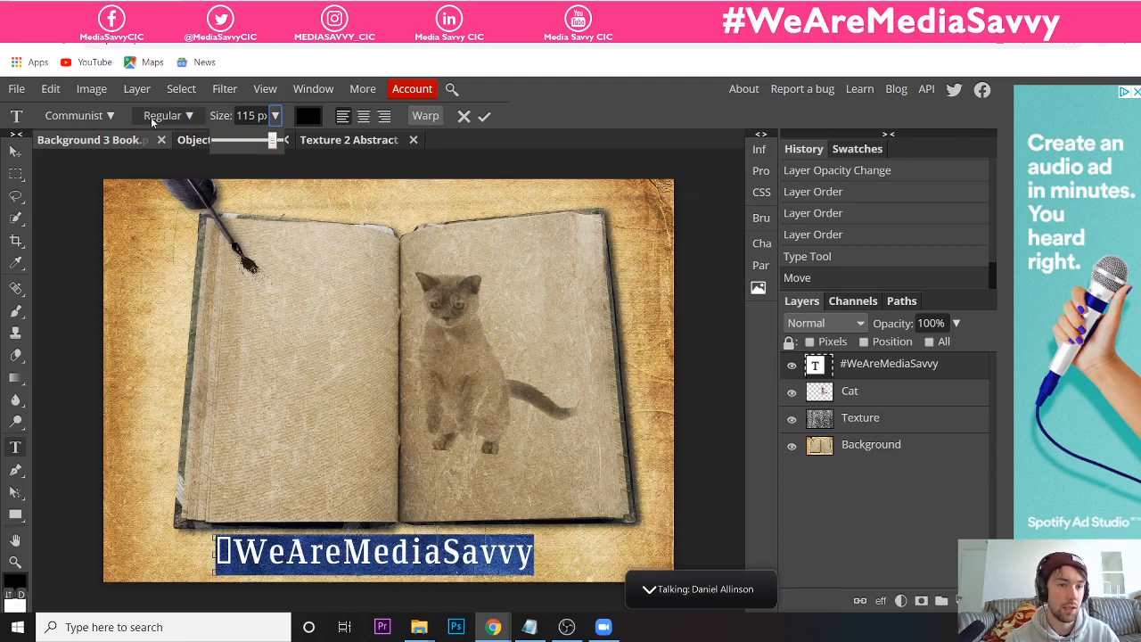
- Look through the font families beginning with C and set the selected caption's font to Candal
left_click(111, 117)
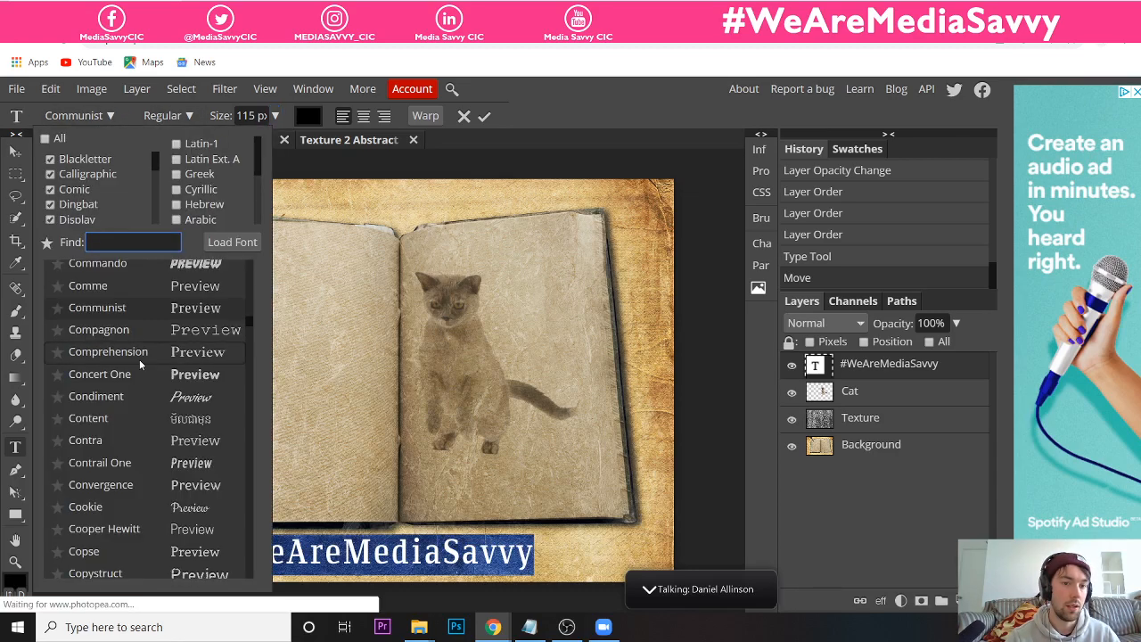
scroll(141, 361, "up", 6)
scroll(143, 365, "up", 5)
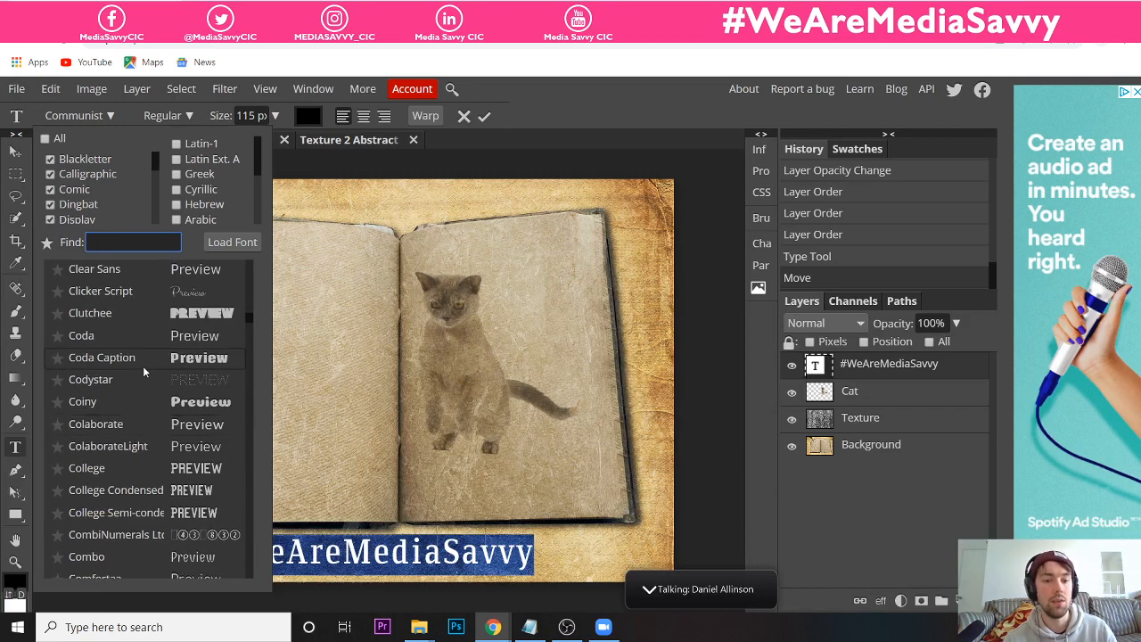
scroll(142, 371, "up", 7)
scroll(144, 374, "up", 2)
scroll(146, 380, "up", 2)
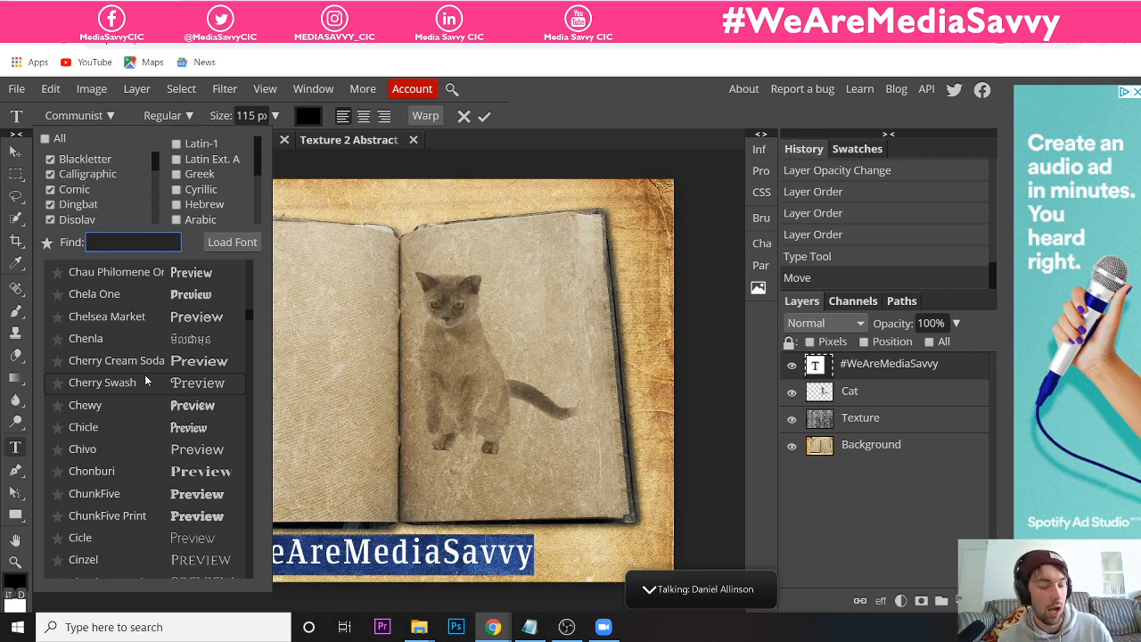
scroll(146, 384, "up", 3)
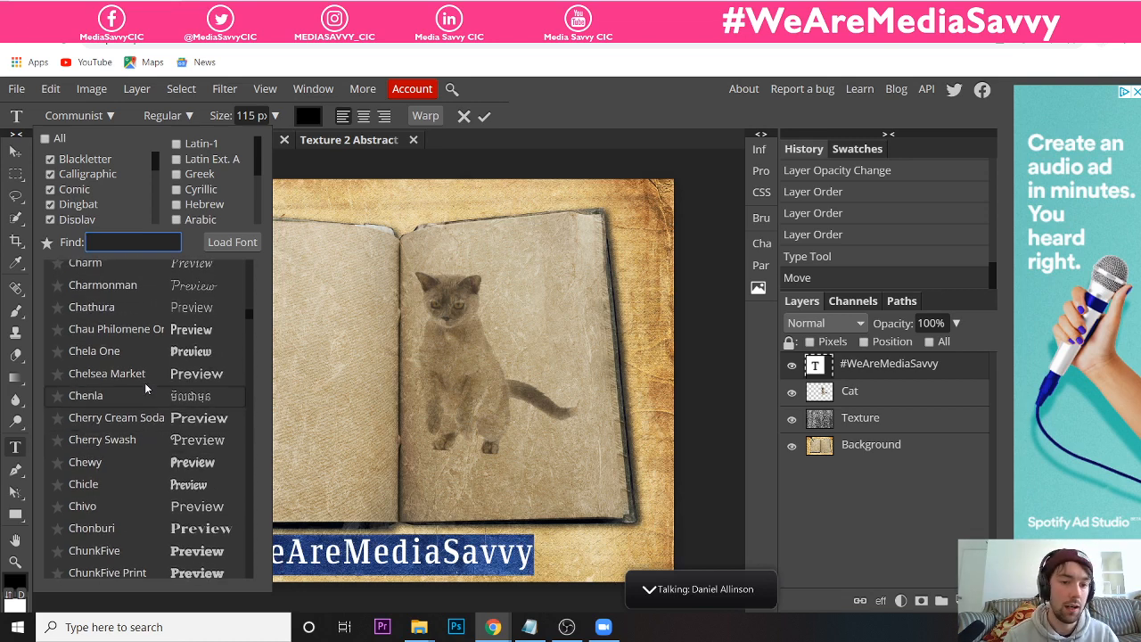
scroll(146, 386, "up", 2)
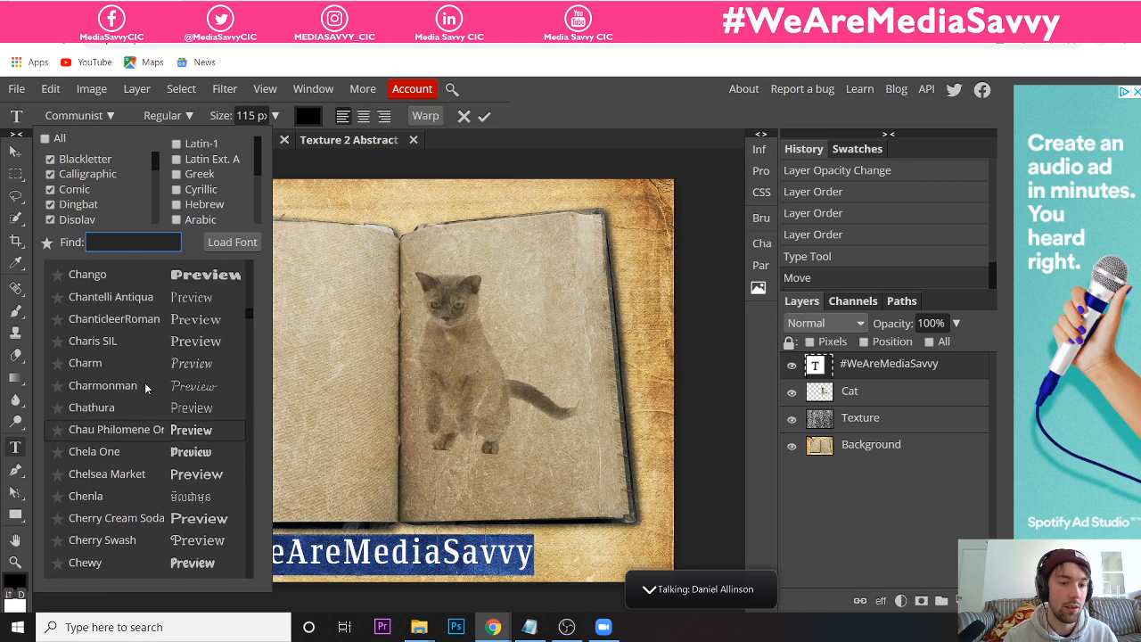
scroll(145, 382, "up", 3)
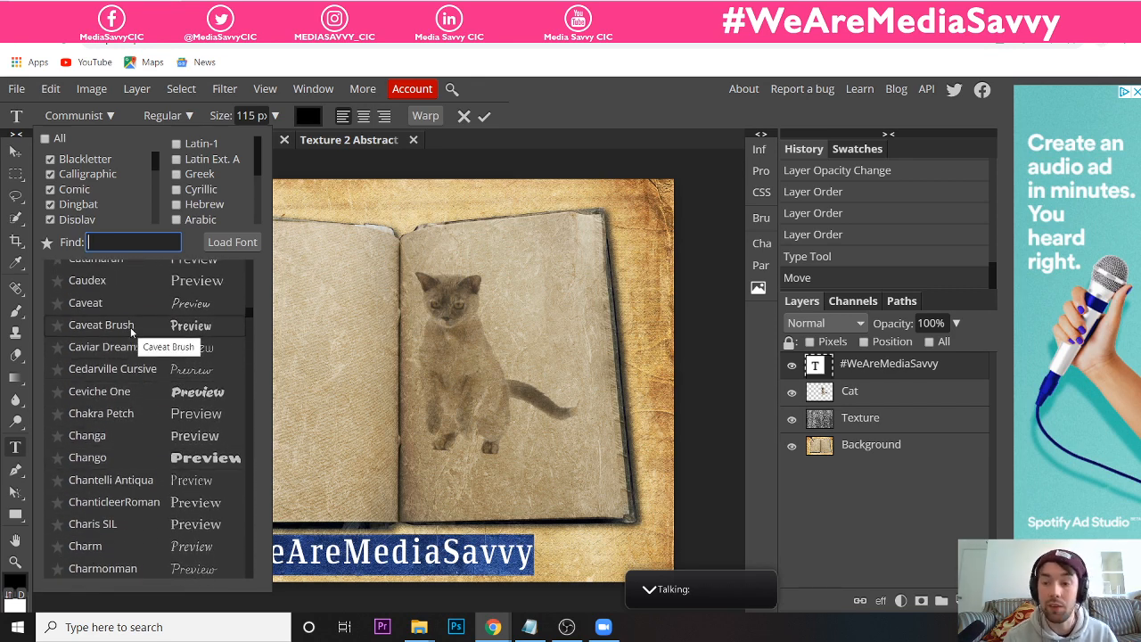
scroll(131, 328, "up", 4)
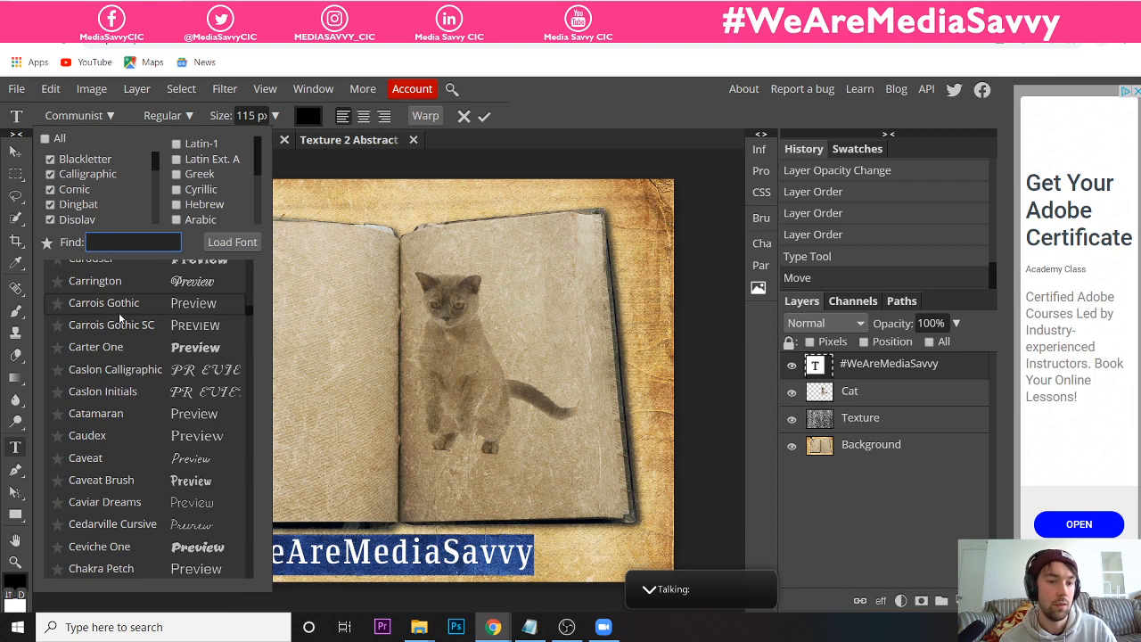
scroll(118, 312, "up", 2)
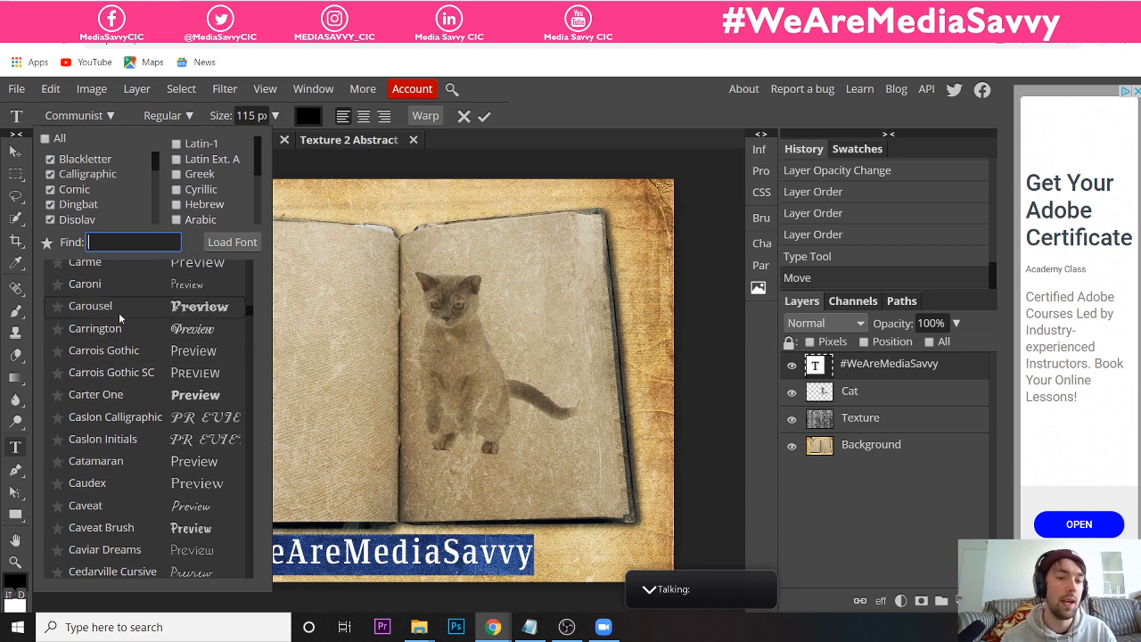
scroll(118, 312, "up", 2)
scroll(113, 328, "up", 6)
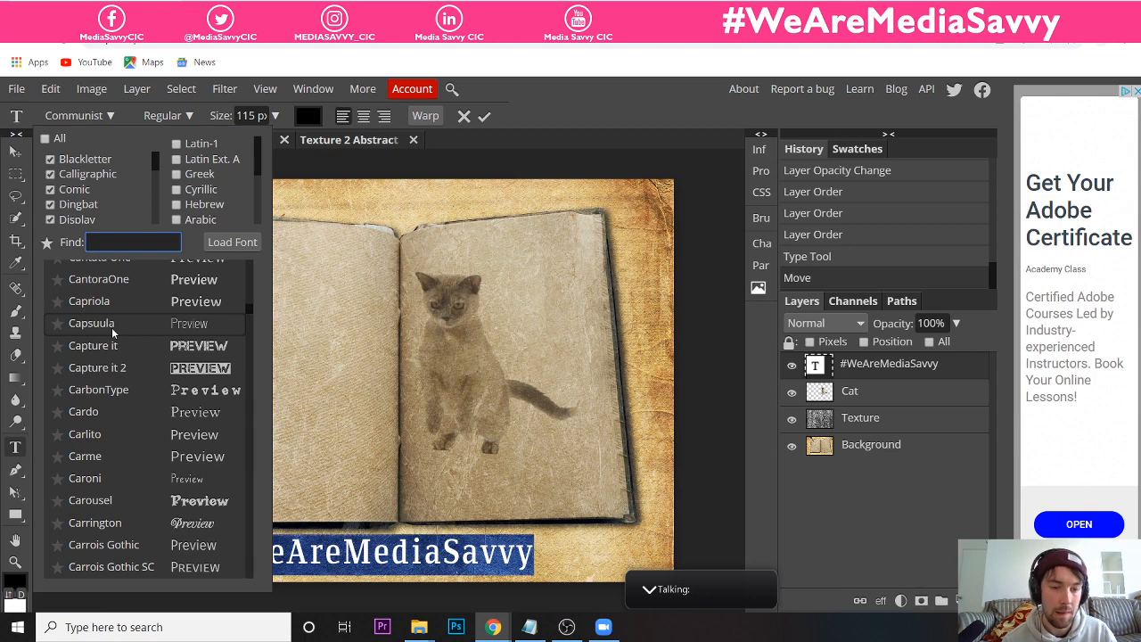
scroll(112, 331, "up", 3)
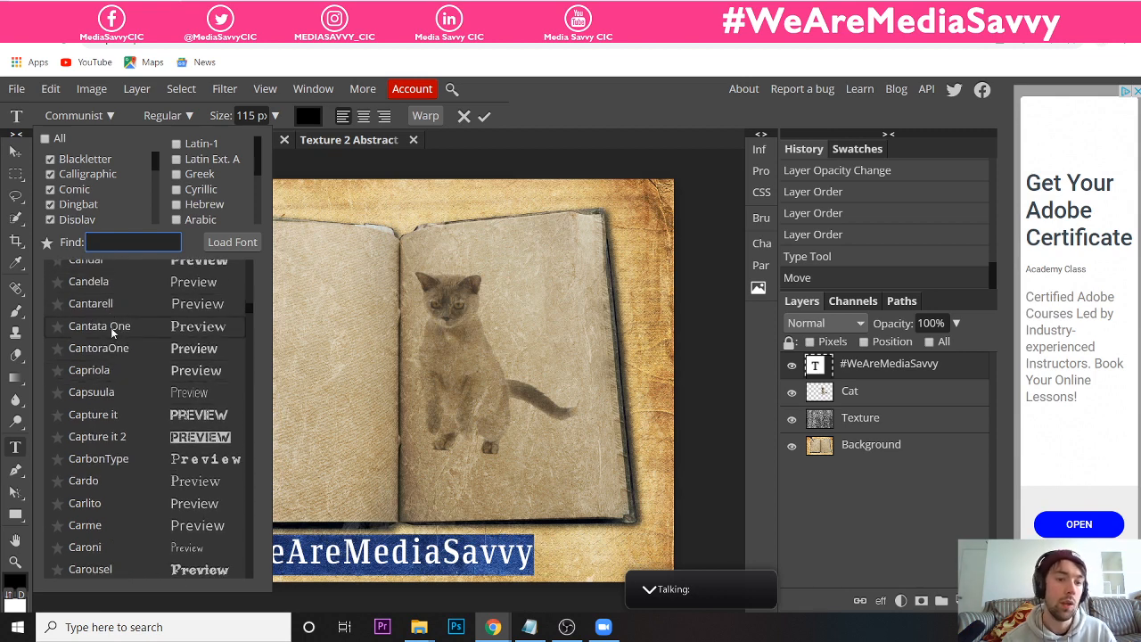
scroll(110, 319, "up", 2)
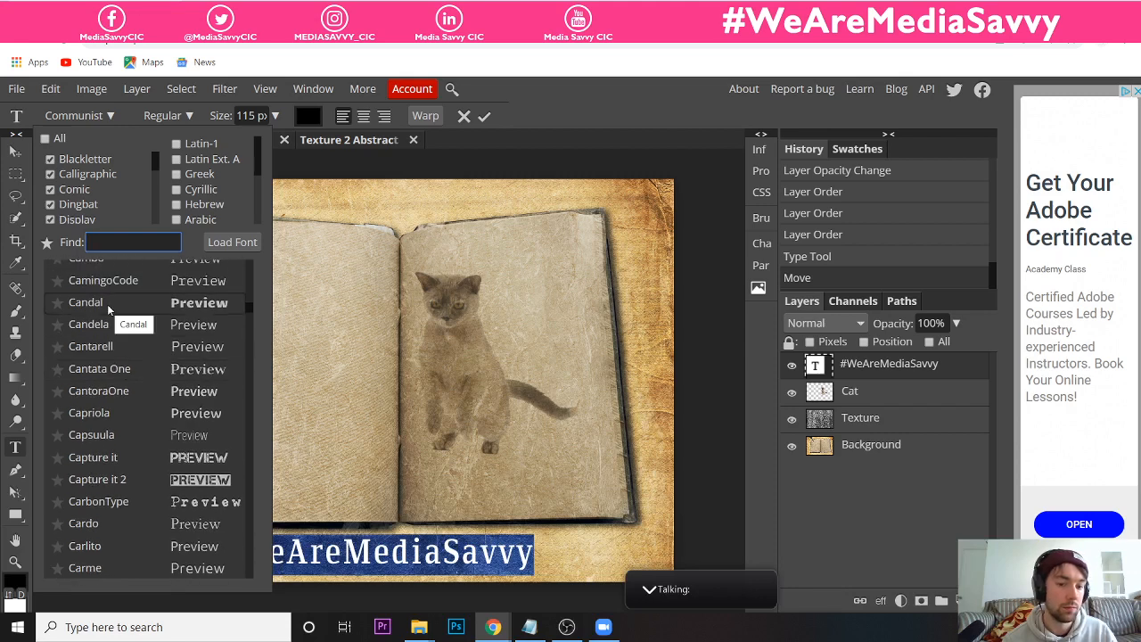
left_click(108, 307)
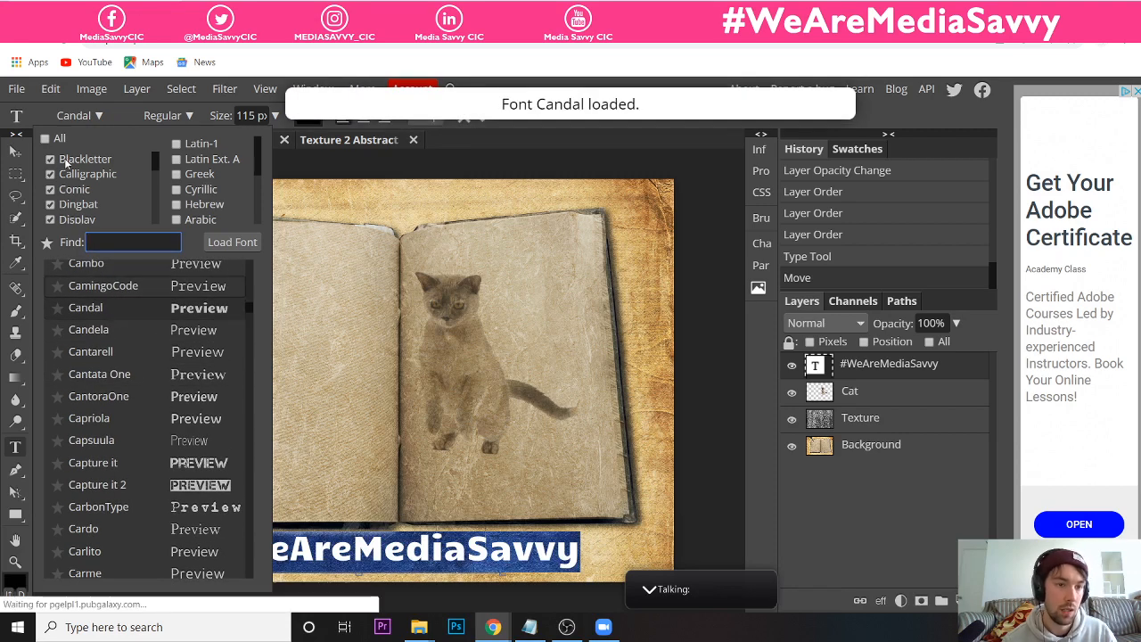
left_click(99, 116)
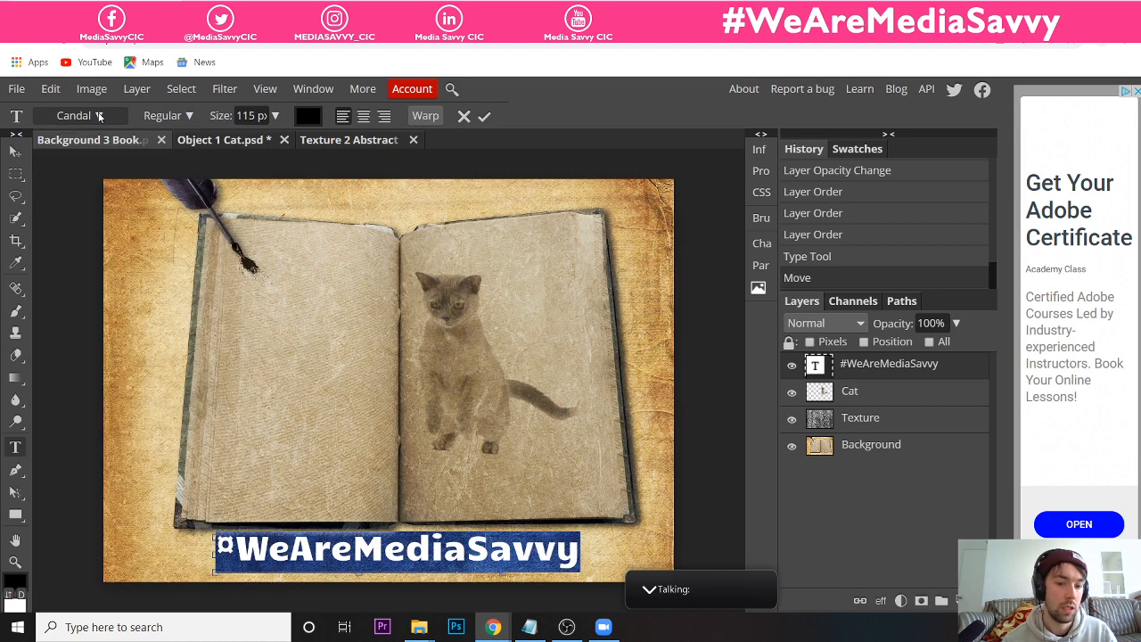
left_click(105, 122)
left_click(80, 119)
left_click(79, 119)
left_click(79, 119)
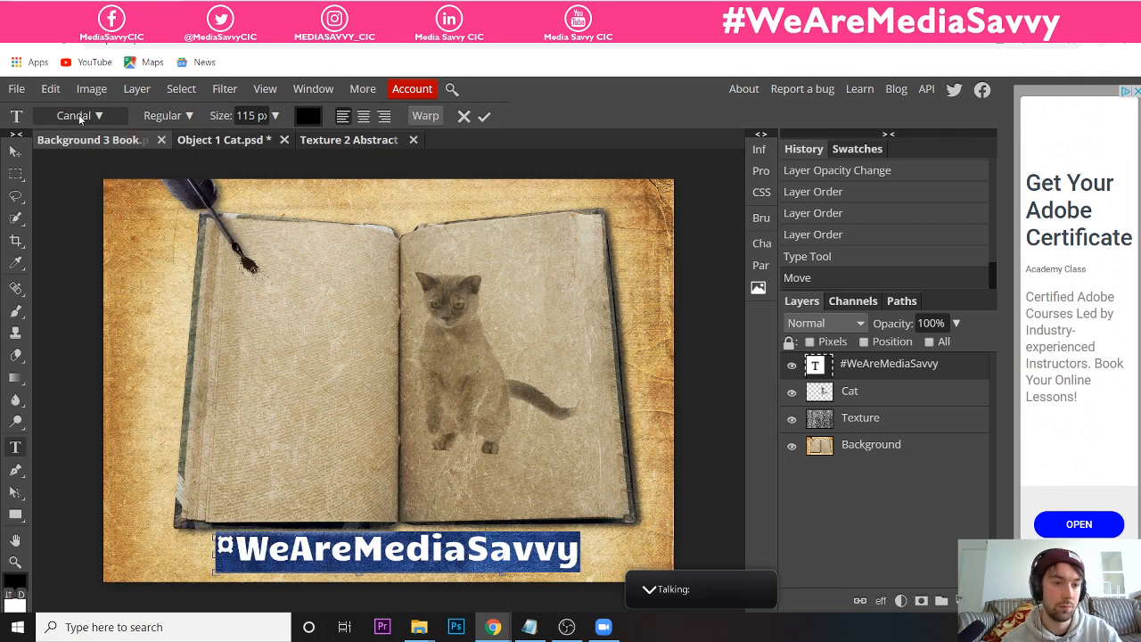
- Change the font of the selected #WeAreMediaSavvy text to DejaVu Sans
left_click(79, 118)
type("de")
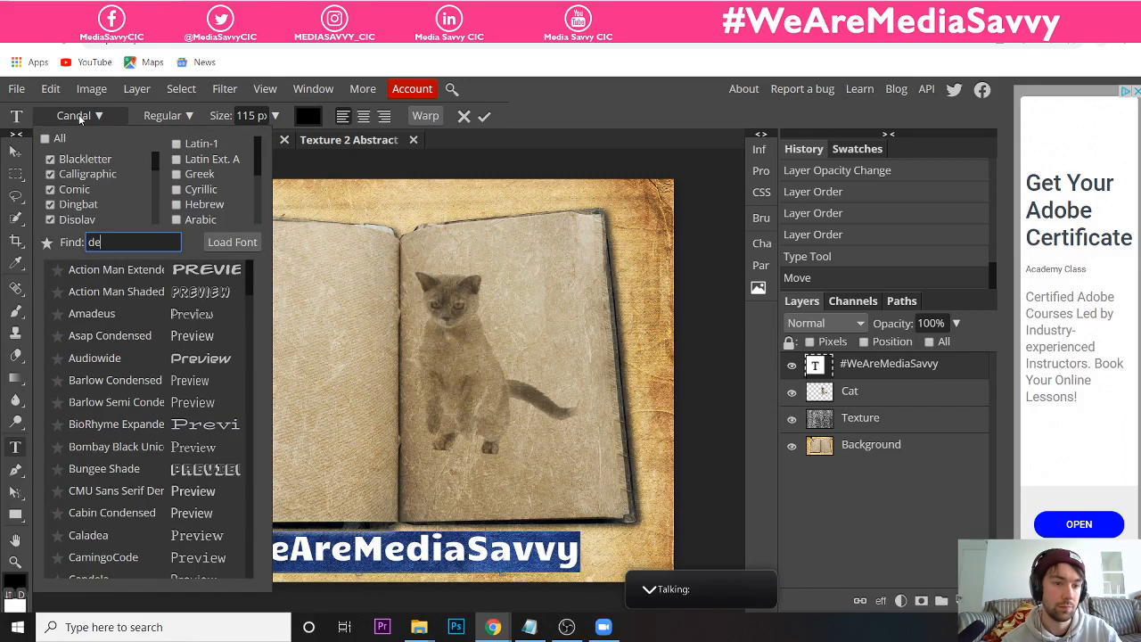
type("ja")
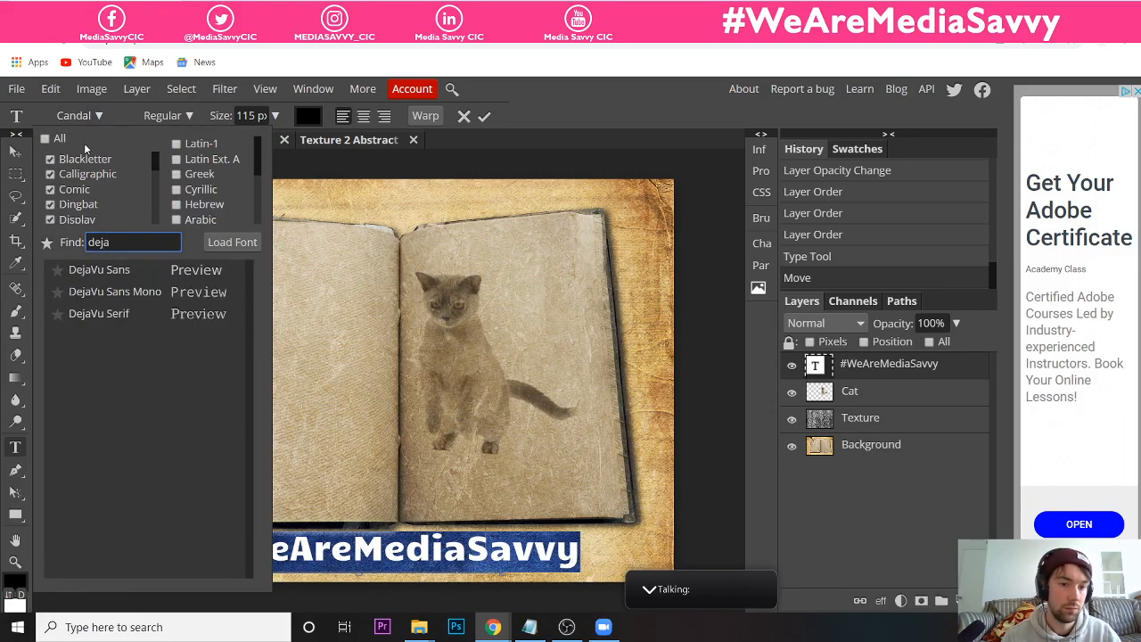
left_click(99, 269)
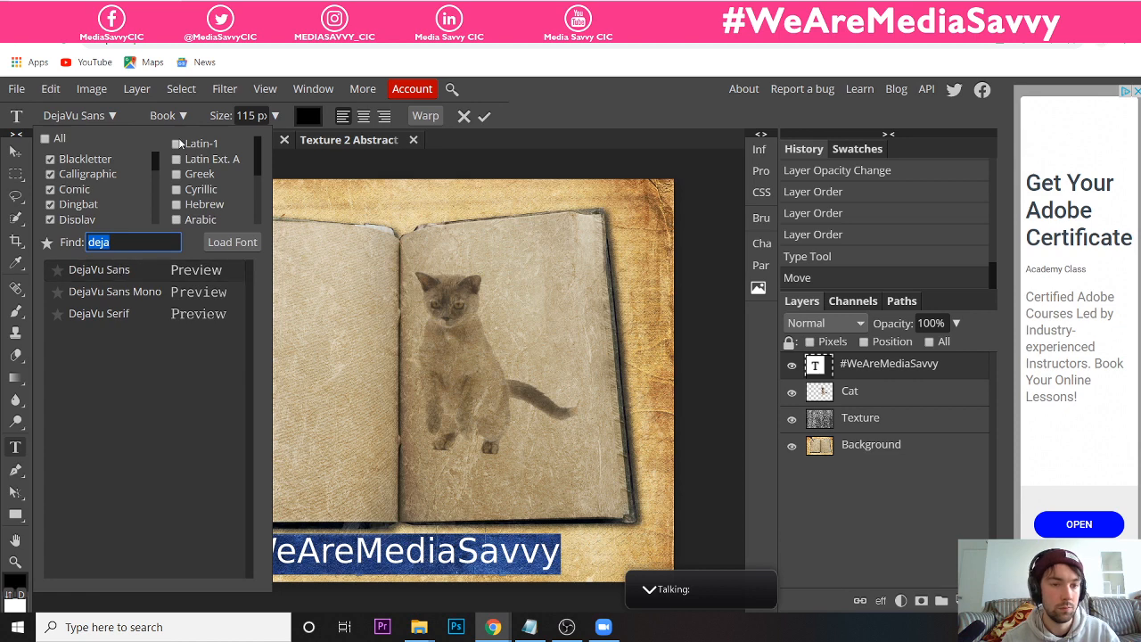
left_click(115, 116)
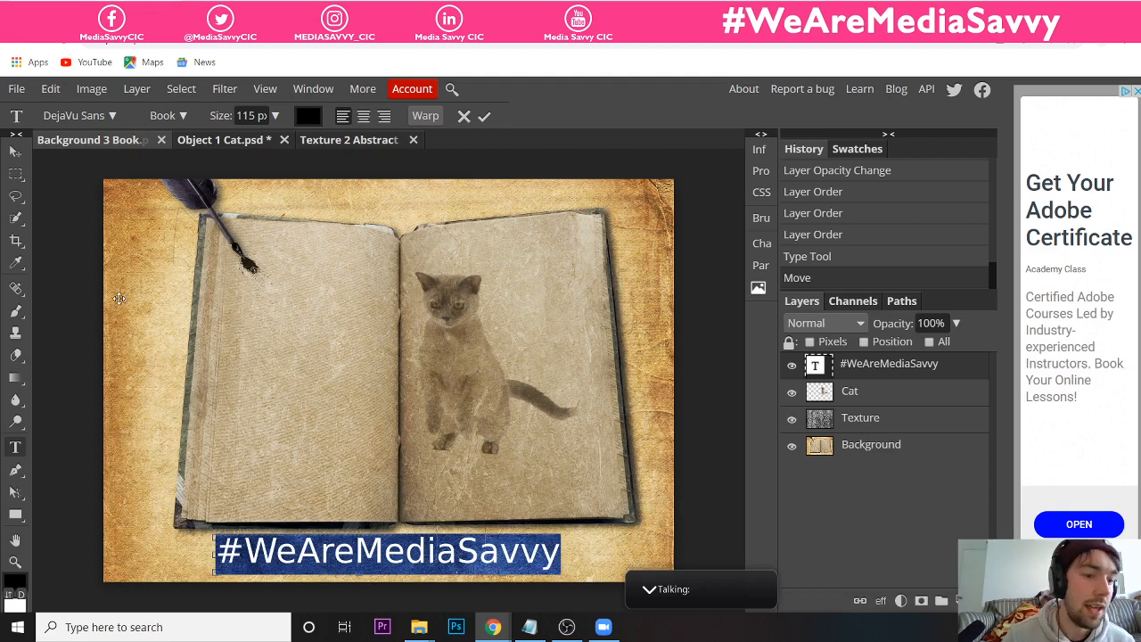
- Commit the text edit and reposition the #WeAreMediaSavvy text so it sits centred beneath the book
left_click(15, 154)
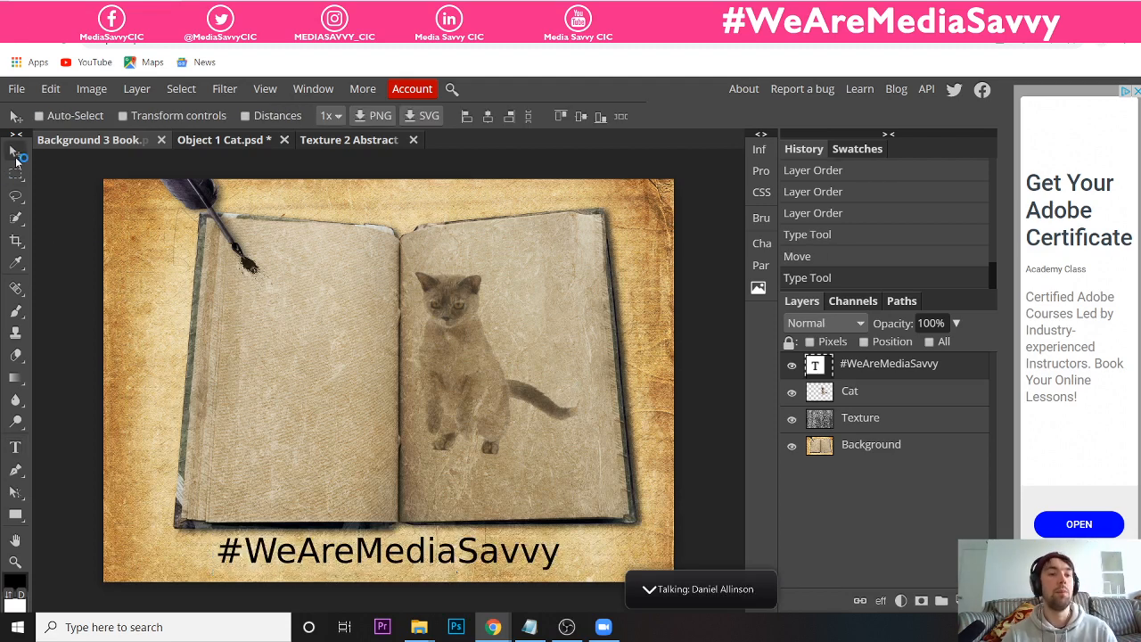
mouse_move(367, 555)
left_mouse_down()
mouse_move(385, 553)
mouse_move(375, 555)
left_mouse_up()
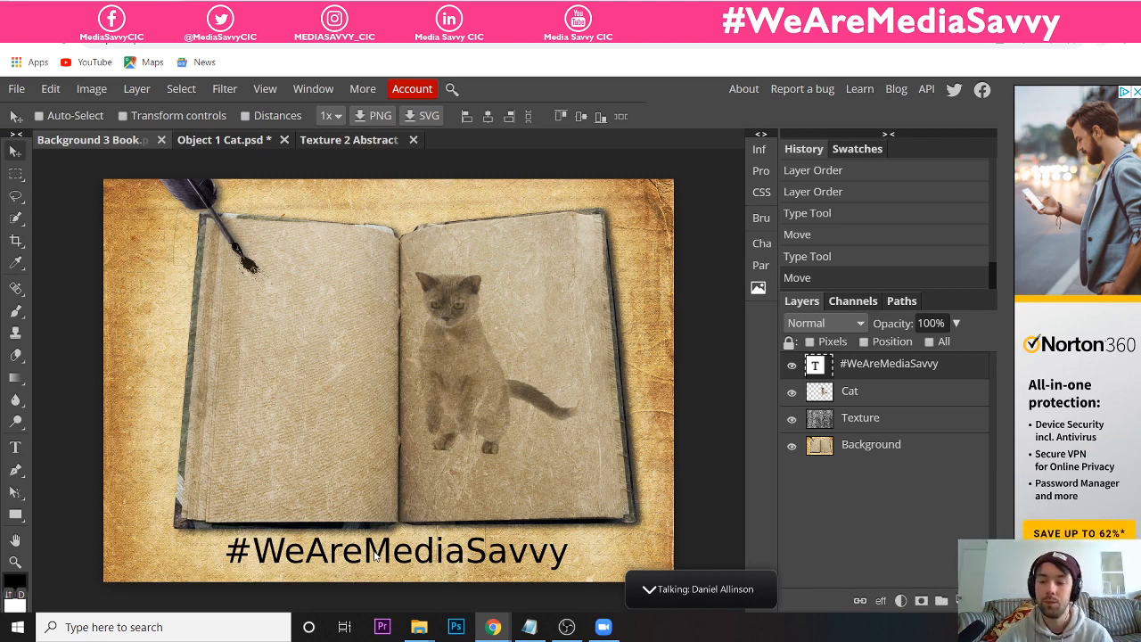
mouse_move(426, 633)
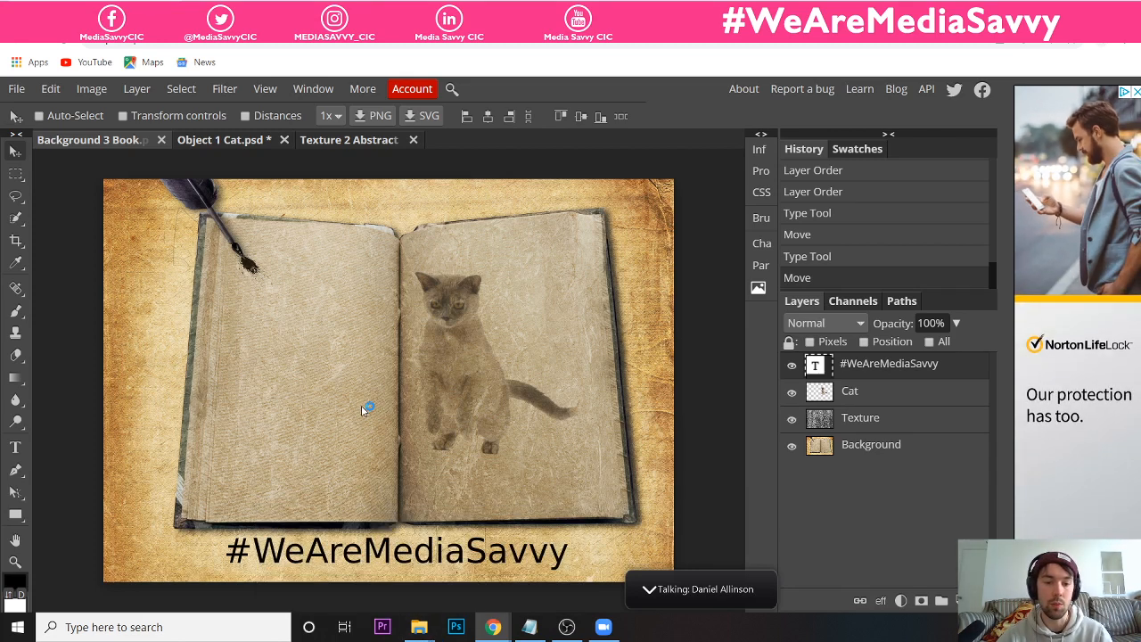
left_click_drag(366, 547, 359, 555)
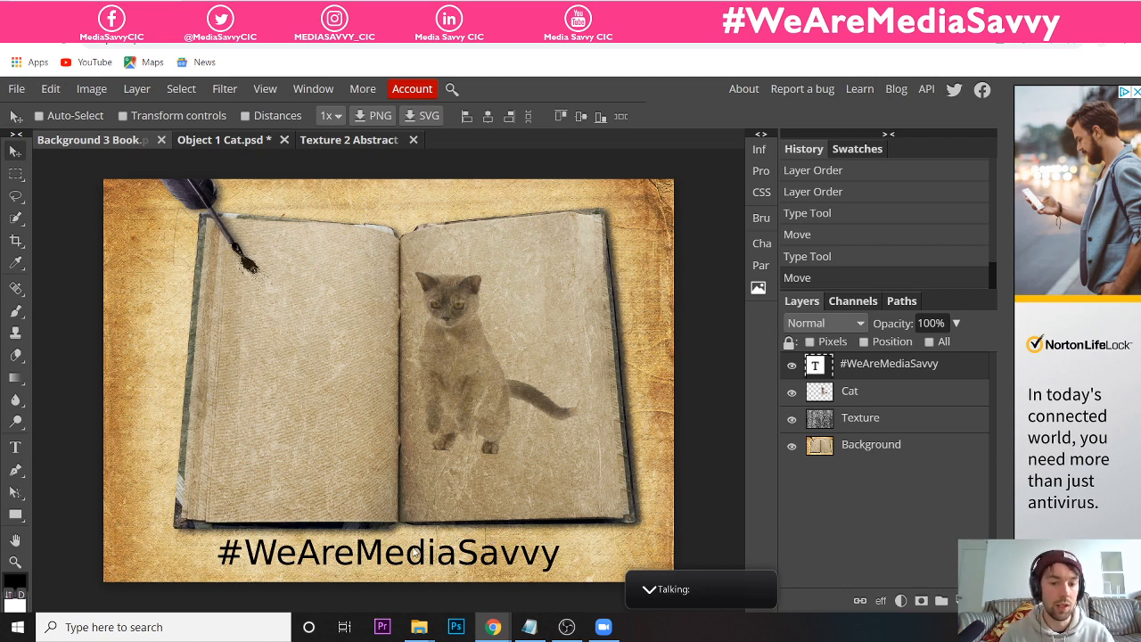
left_click_drag(413, 552, 420, 551)
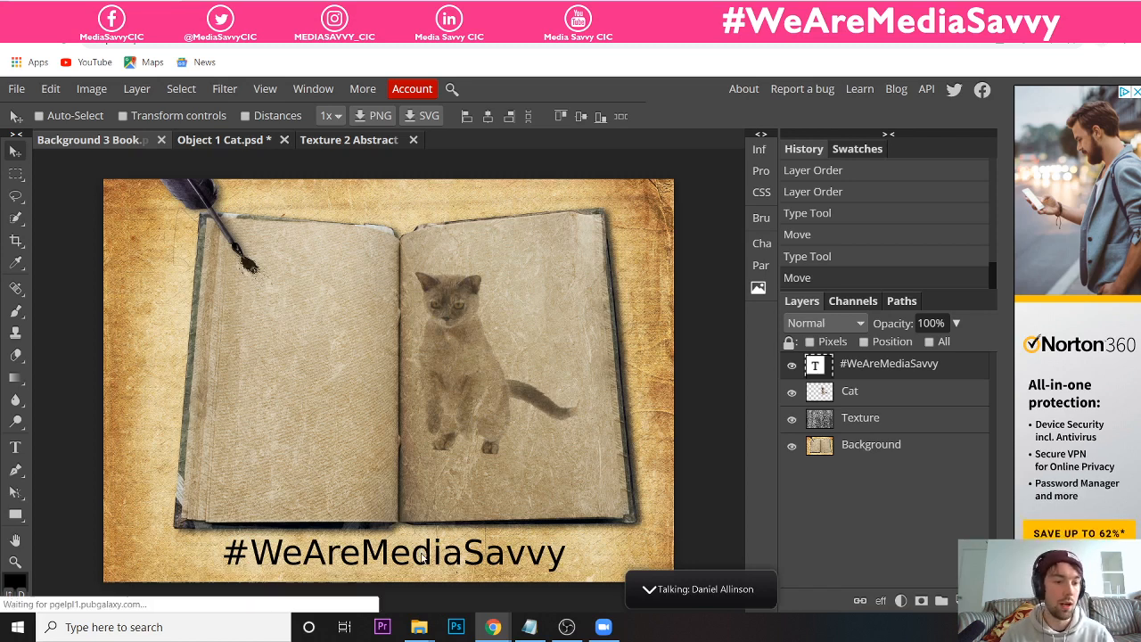
- Select the whole #WeAreMediaSavvy text and open its colour for editing, clearing the hex value
left_click(15, 446)
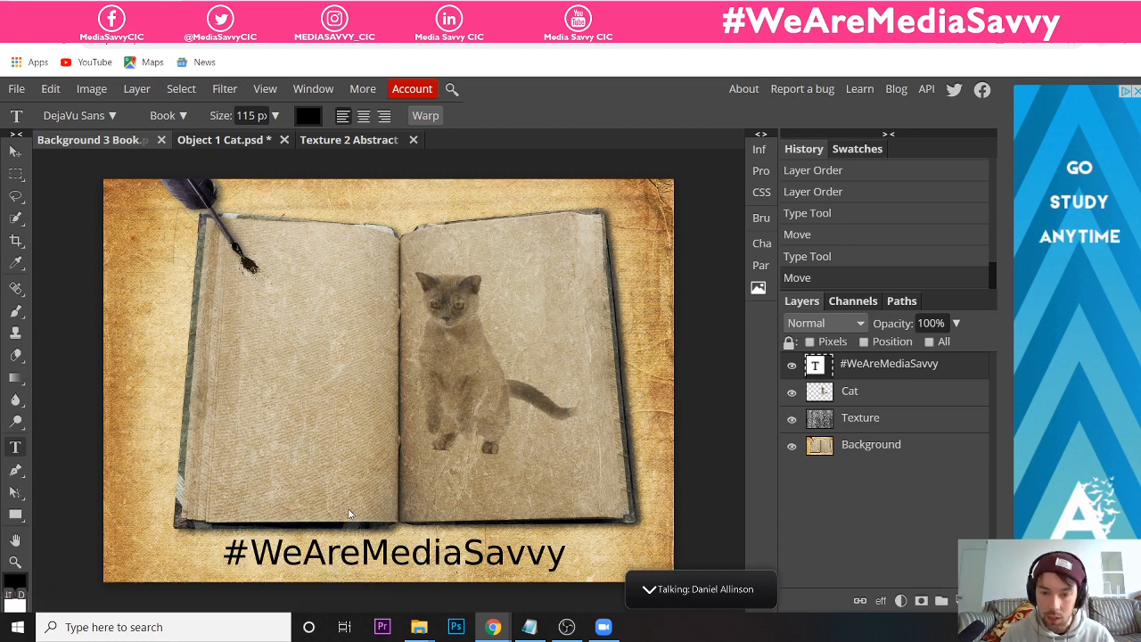
left_click_drag(222, 552, 567, 553)
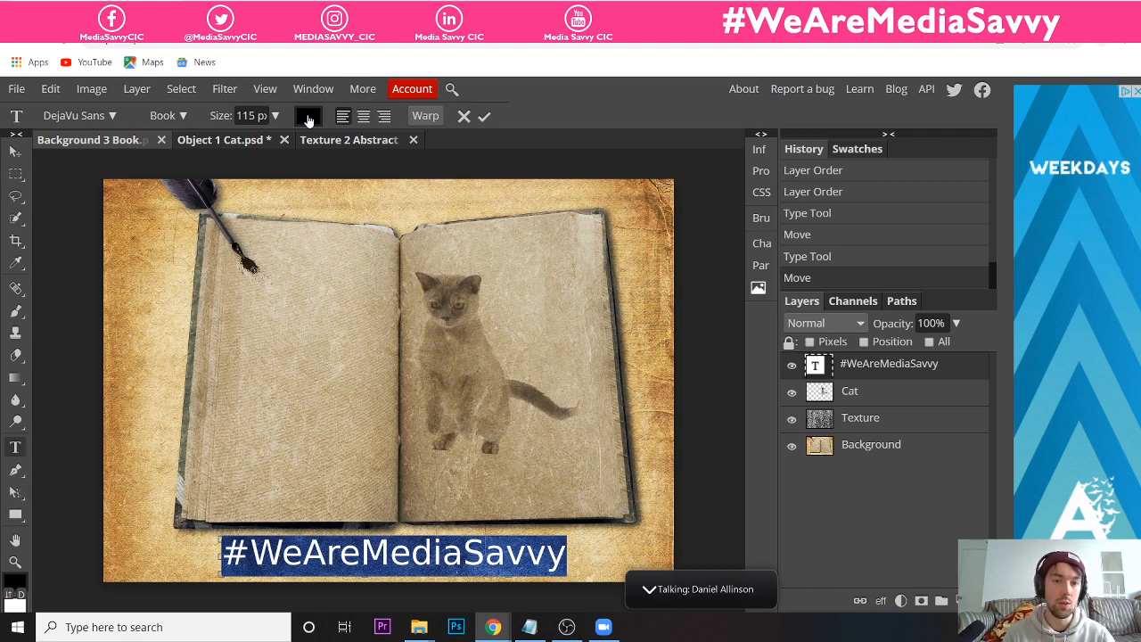
left_click(308, 119)
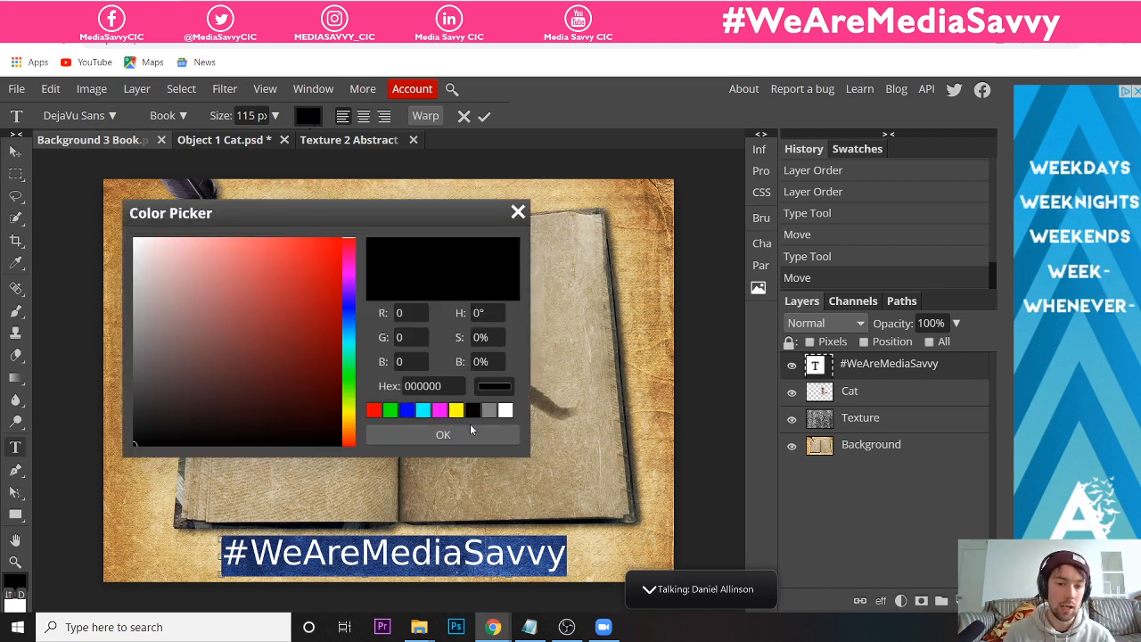
left_click(448, 386)
key("BackSpace")
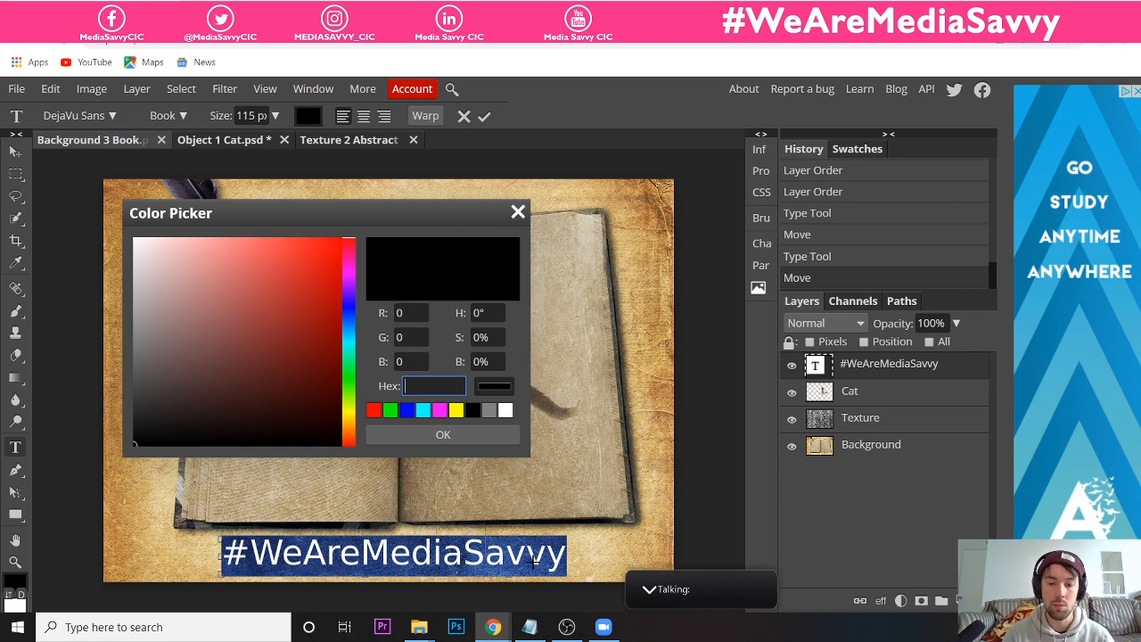
- Switch to Notepad, copy the hex code ed238a without its # sign, and minimise Notepad
left_click(530, 627)
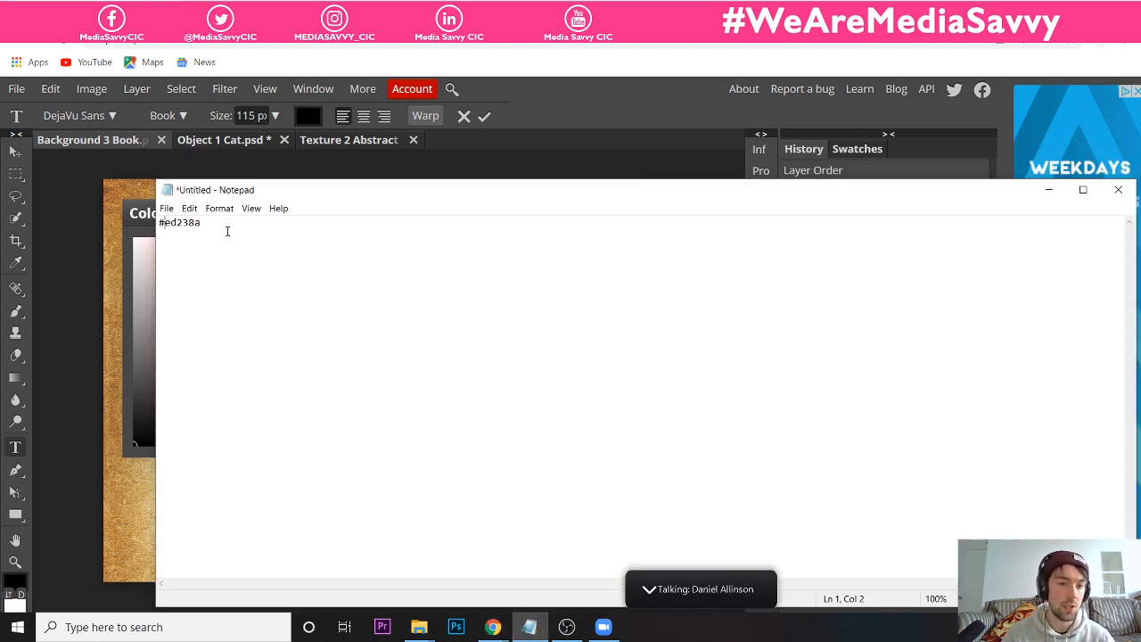
left_click(219, 208)
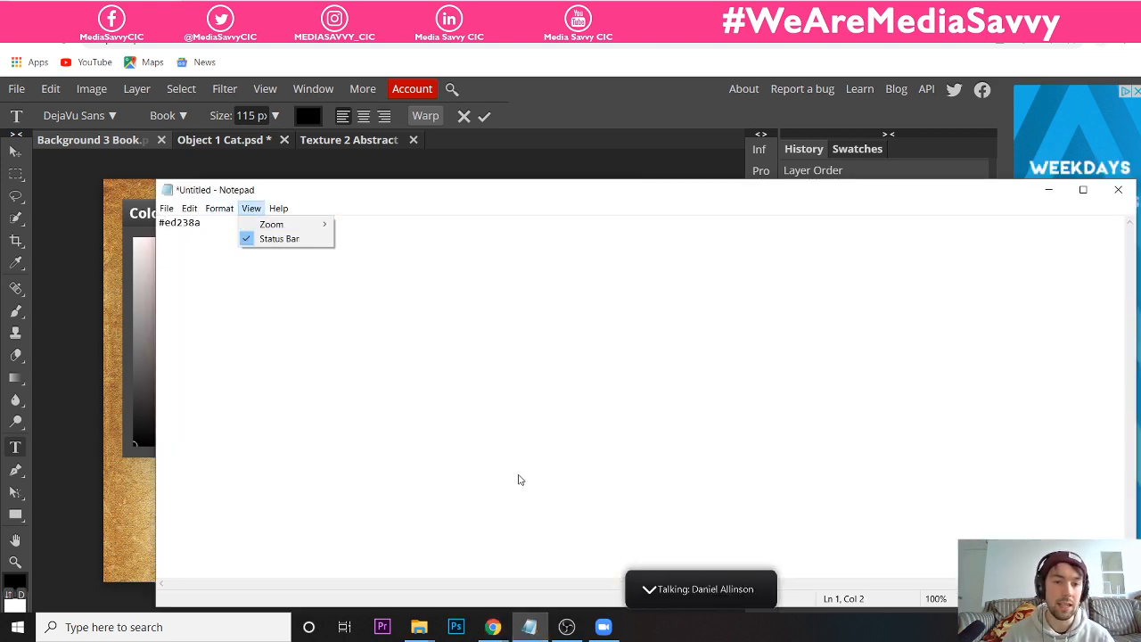
left_click(339, 335)
left_click_drag(212, 230, 169, 223)
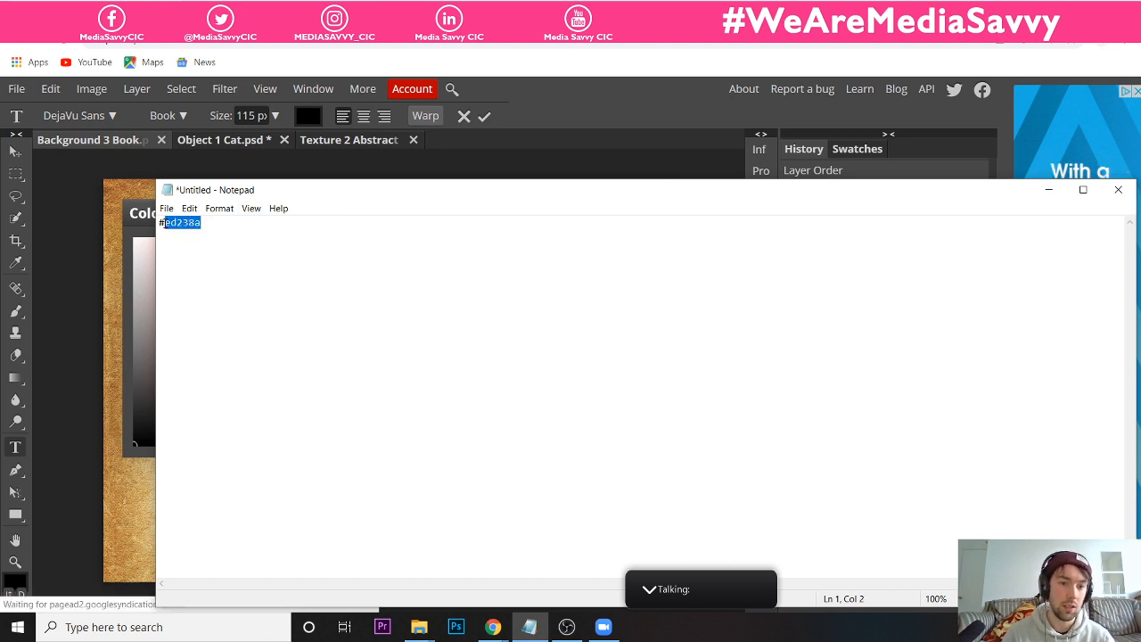
right_click(173, 226)
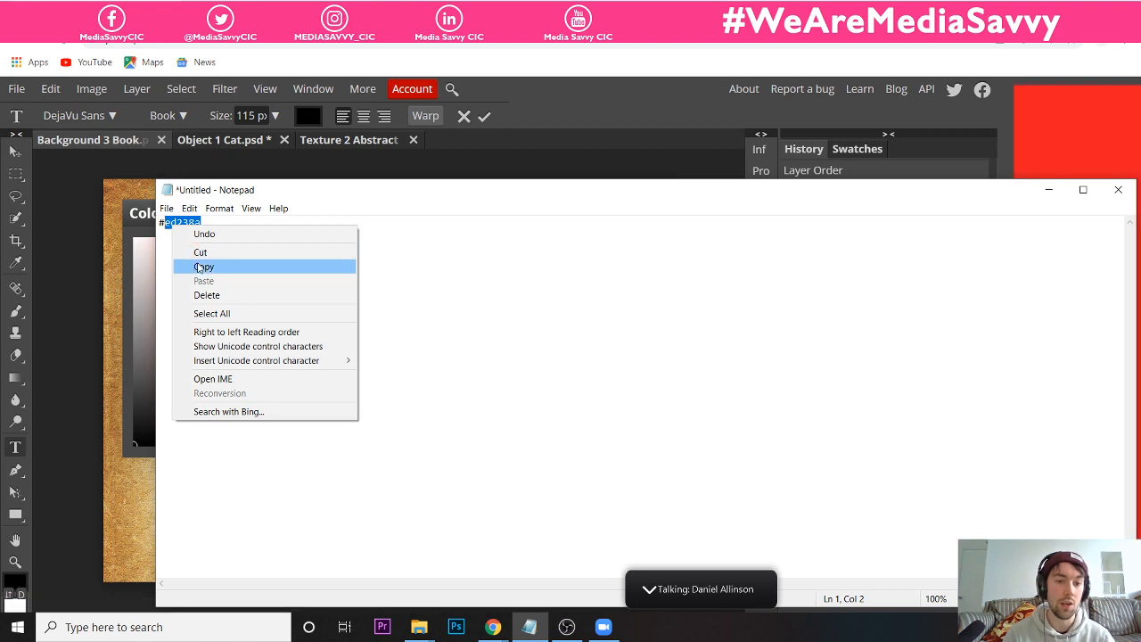
left_click(204, 267)
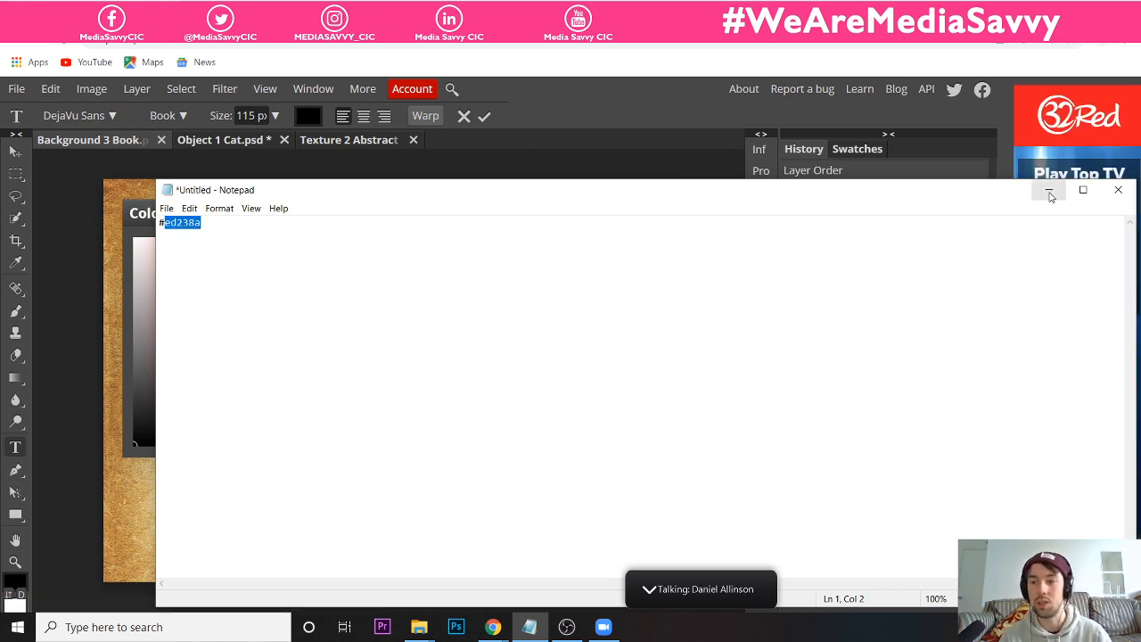
left_click(1049, 189)
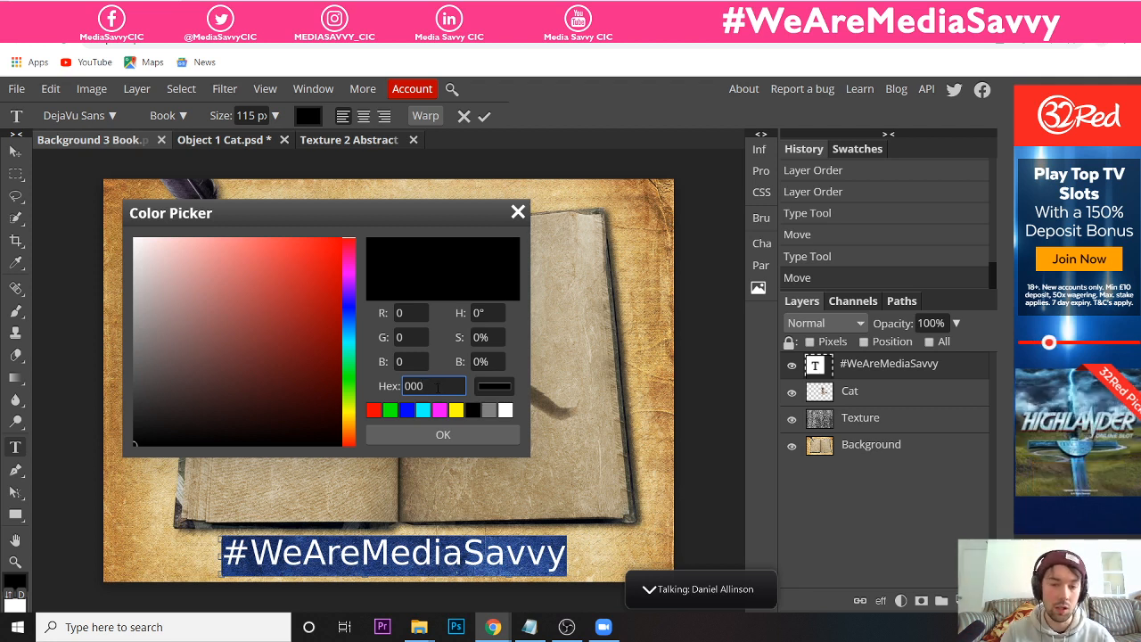
- Set the text colour to hex #ed238a and shift the #WeAreMediaSavvy text slightly to the right beneath the book
key("BackSpace")
key("BackSpace")
key("BackSpace")
key("BackSpace")
key("BackSpace")
key("BackSpace")
key("ctrl+v")
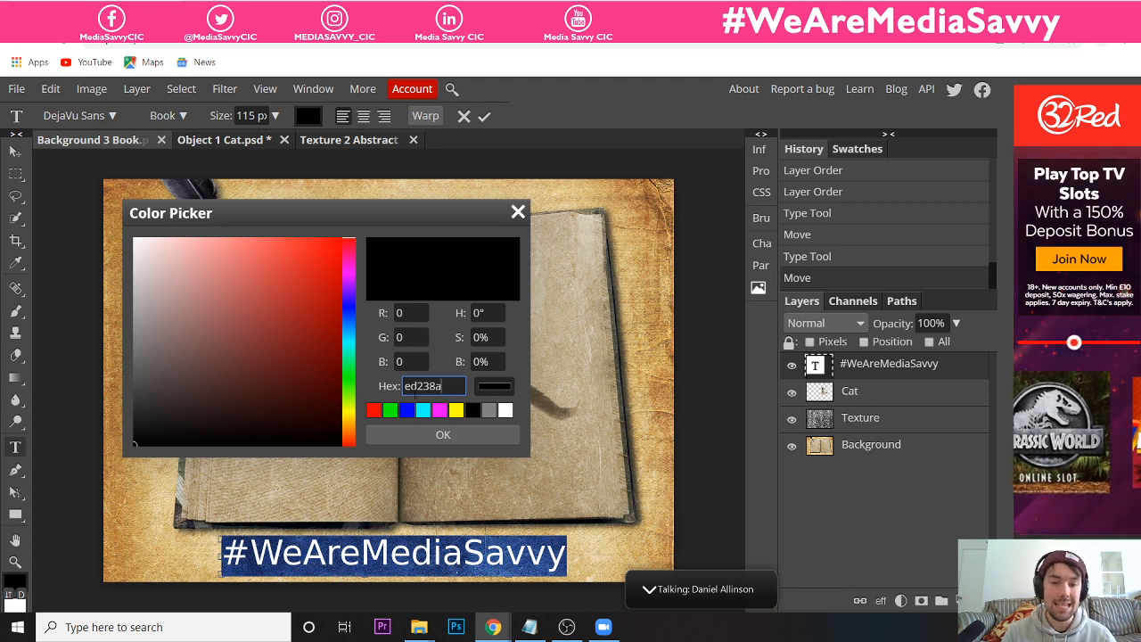
type("#")
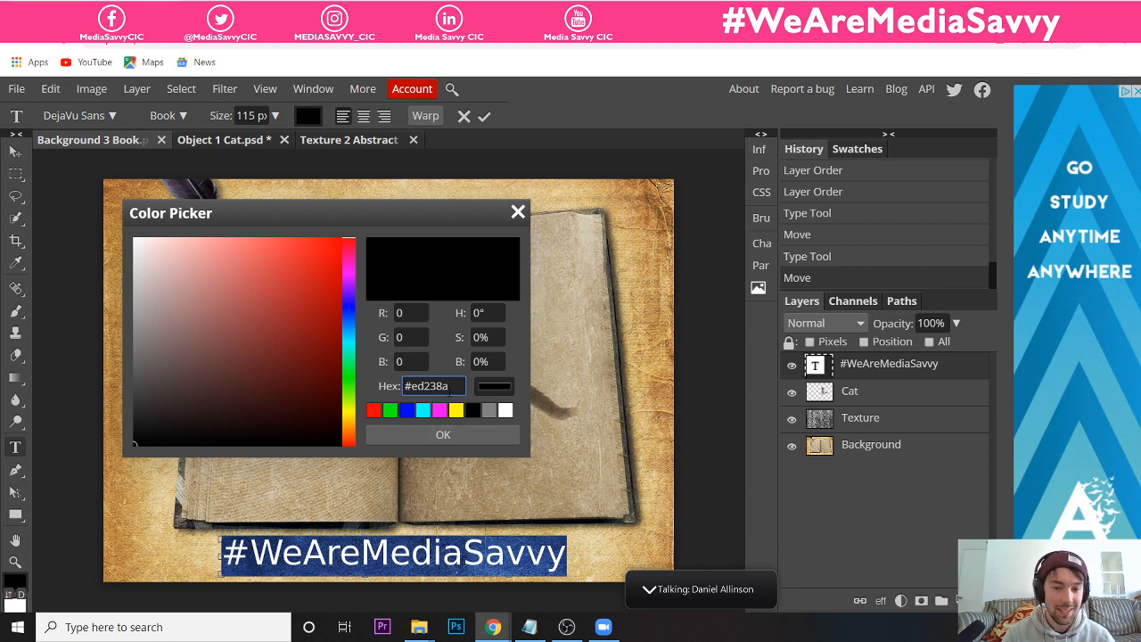
key("Return")
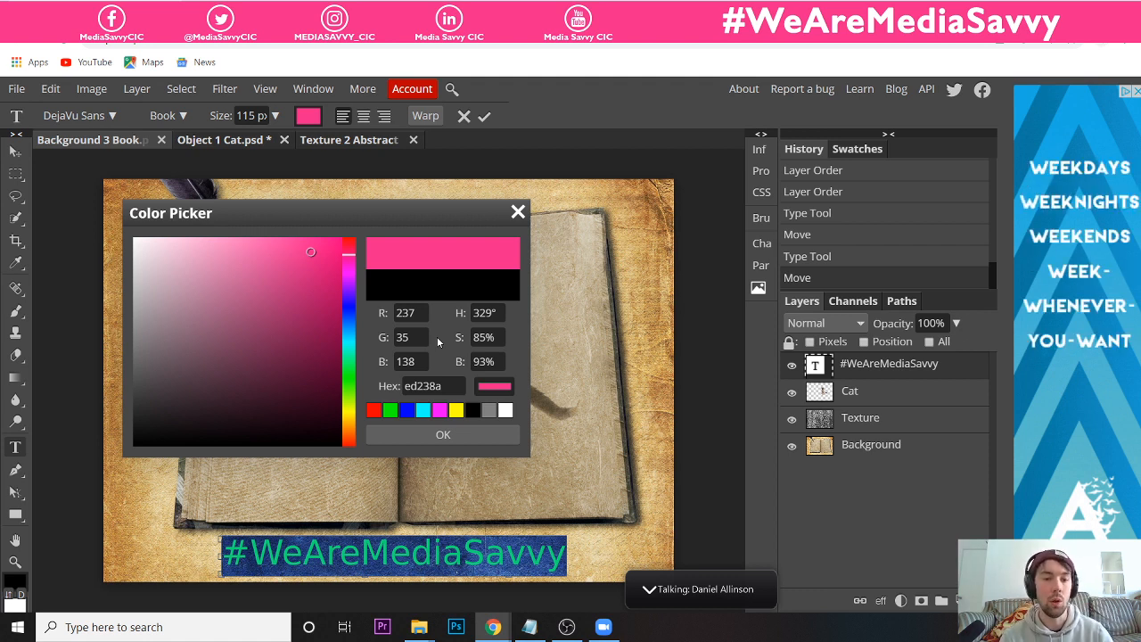
left_click(450, 435)
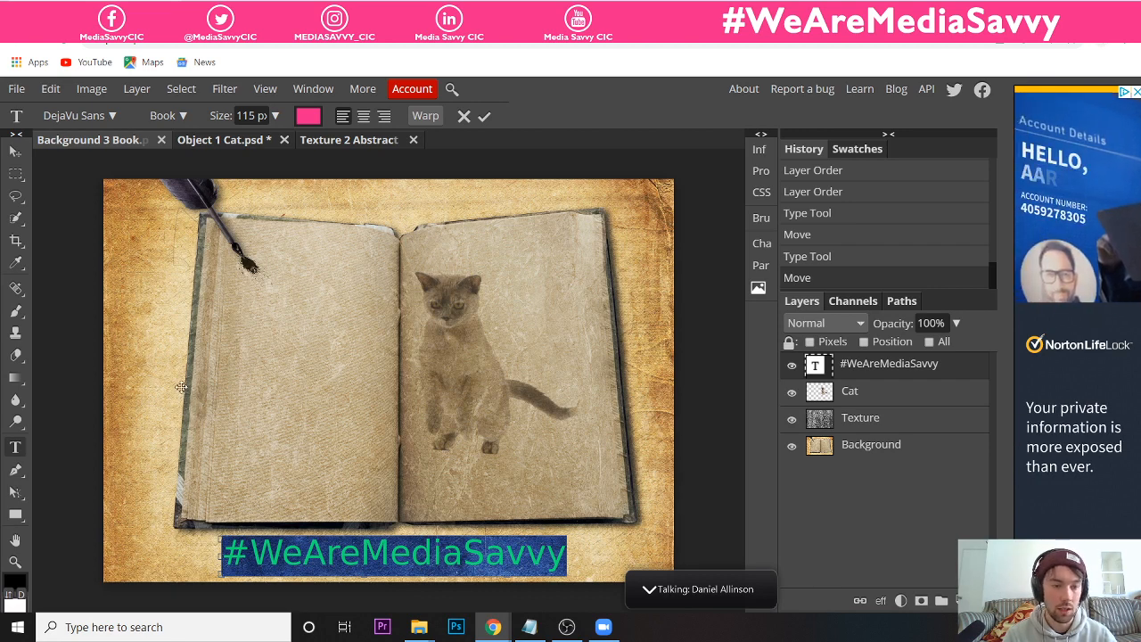
left_click(15, 152)
left_click_drag(368, 559, 375, 560)
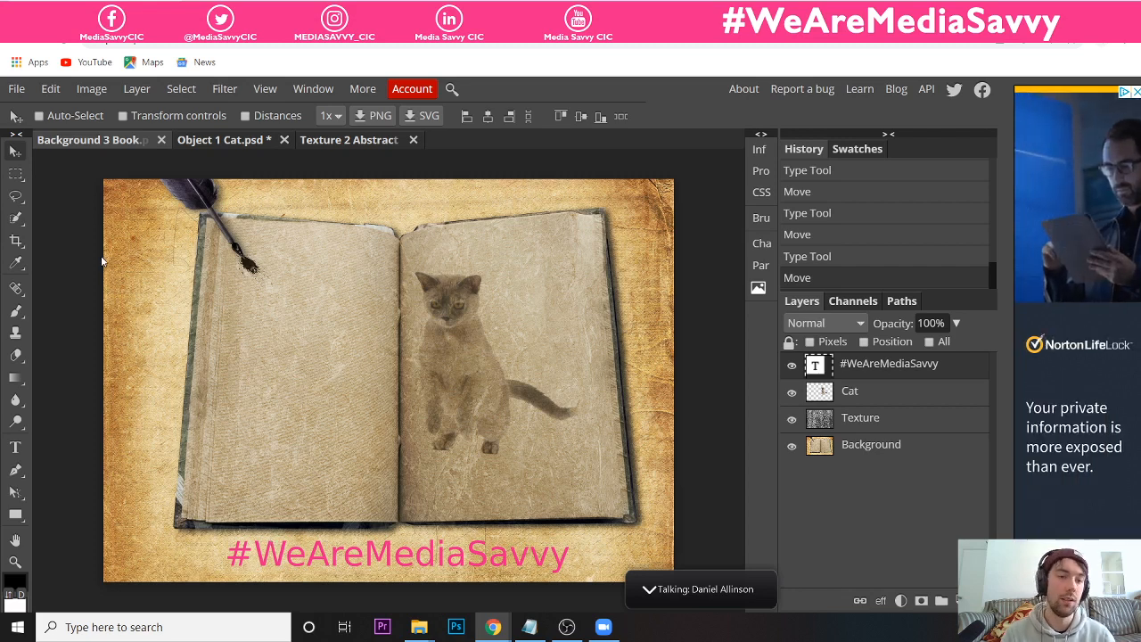
- Save the book composition as a PSD, view the downloaded file in its folder, and close the folder
left_click(14, 92)
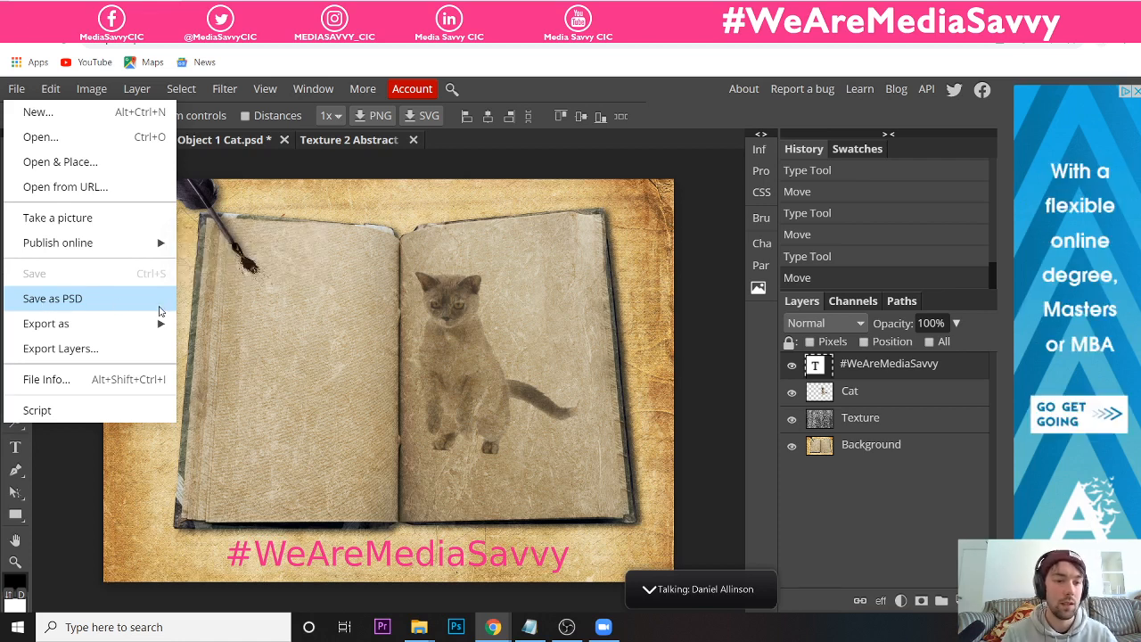
left_click(122, 304)
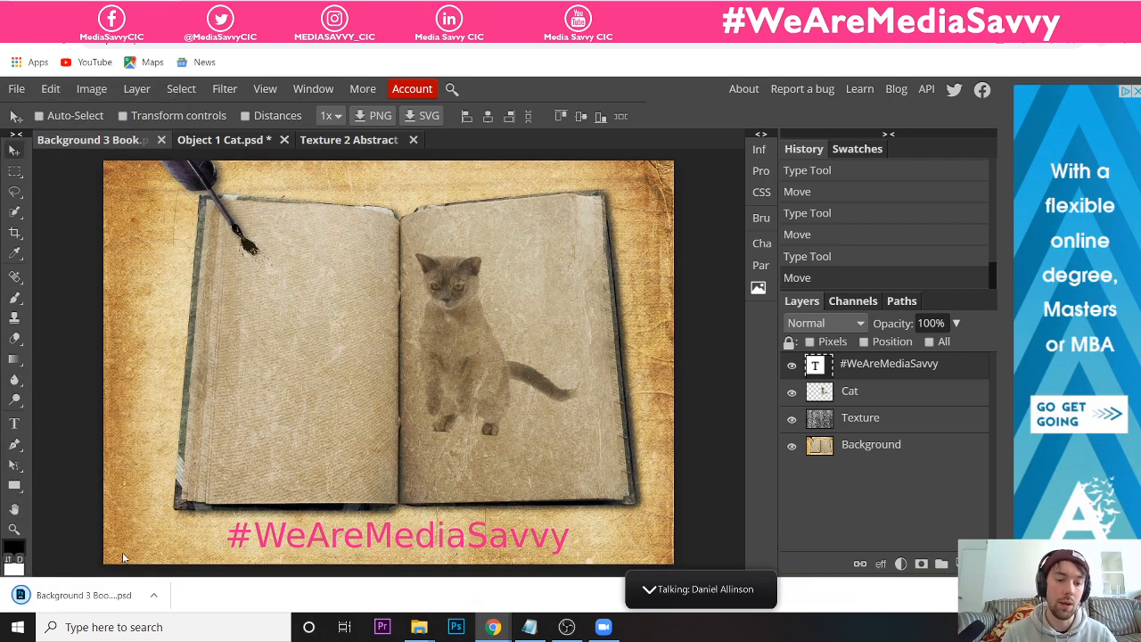
left_click(153, 594)
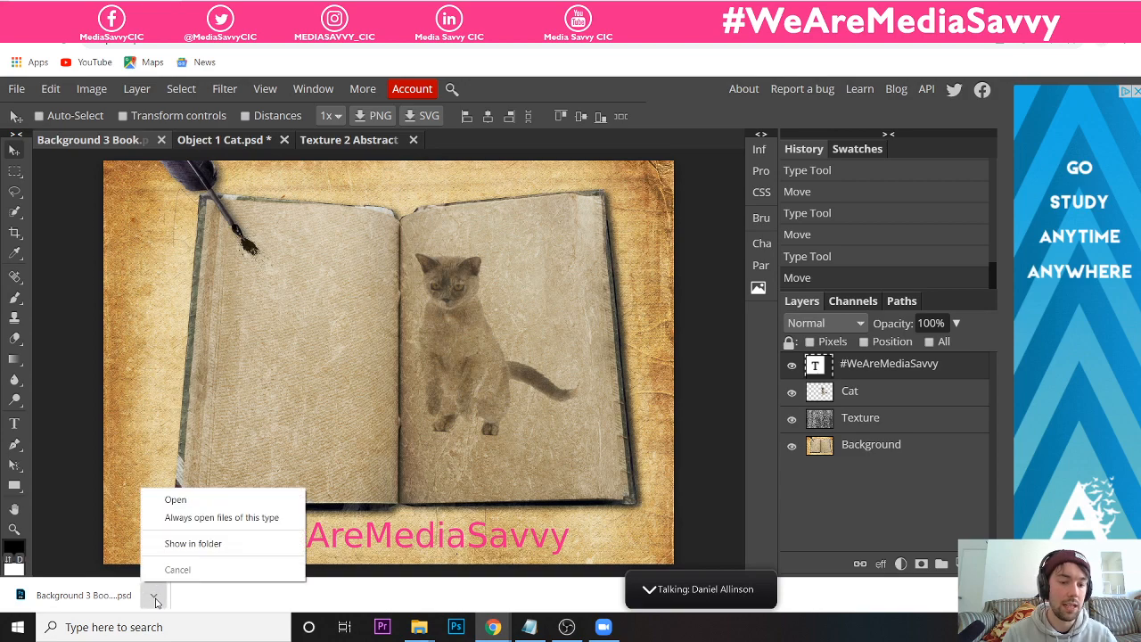
left_click(175, 543)
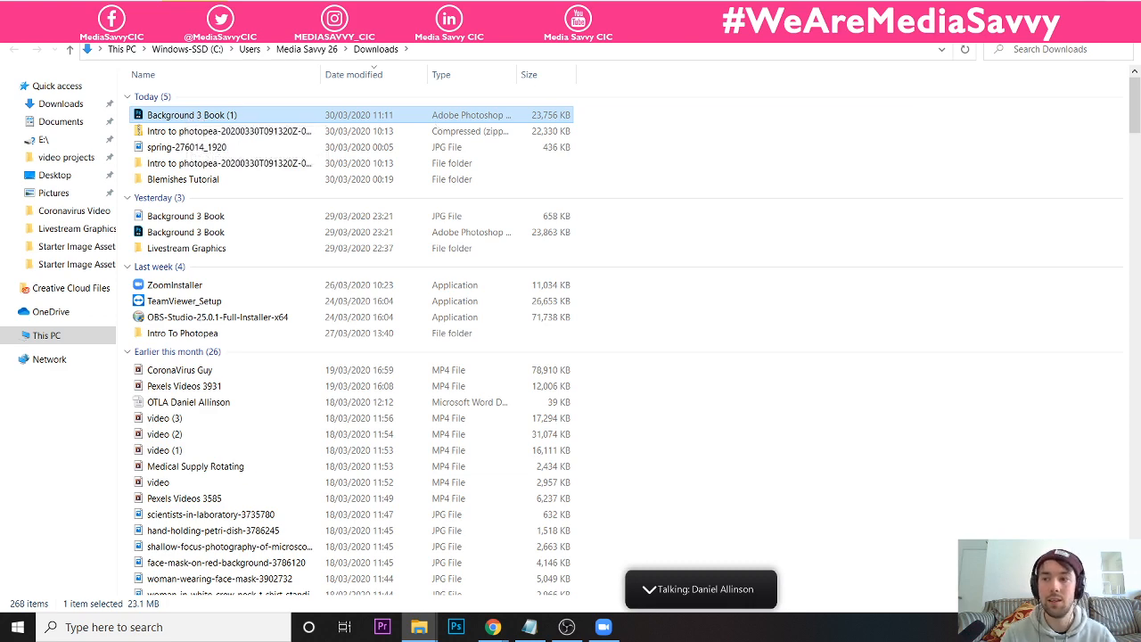
left_click(1123, 9)
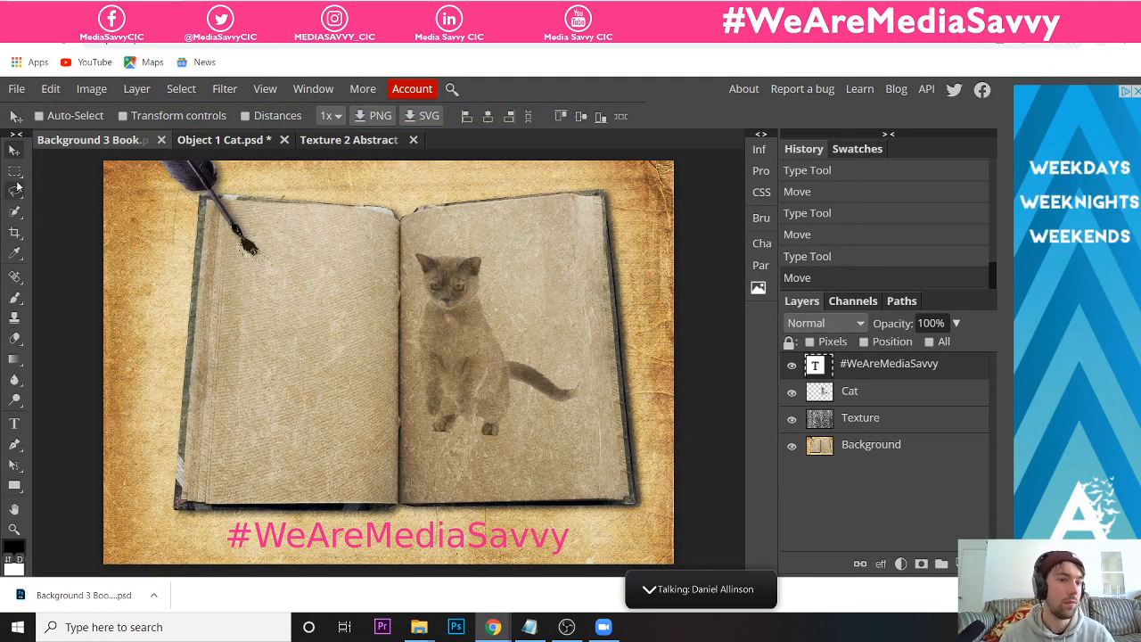
- Export the composition as a JPG at 1920 x 1357 px and 70% quality, view the downloaded image, and close it
left_click(16, 88)
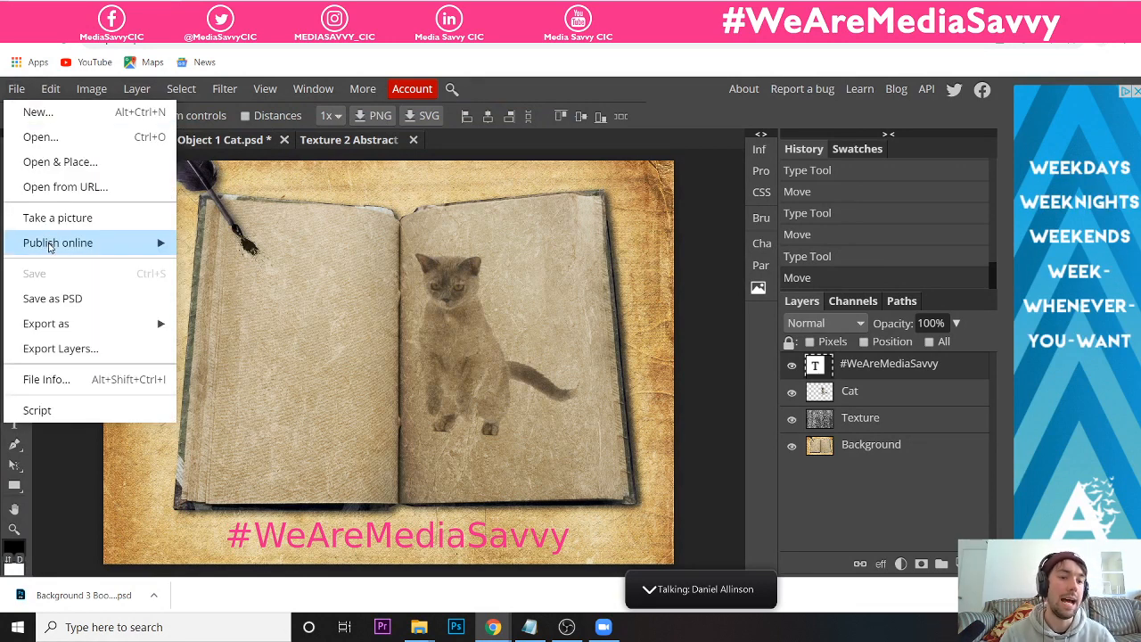
mouse_move(107, 328)
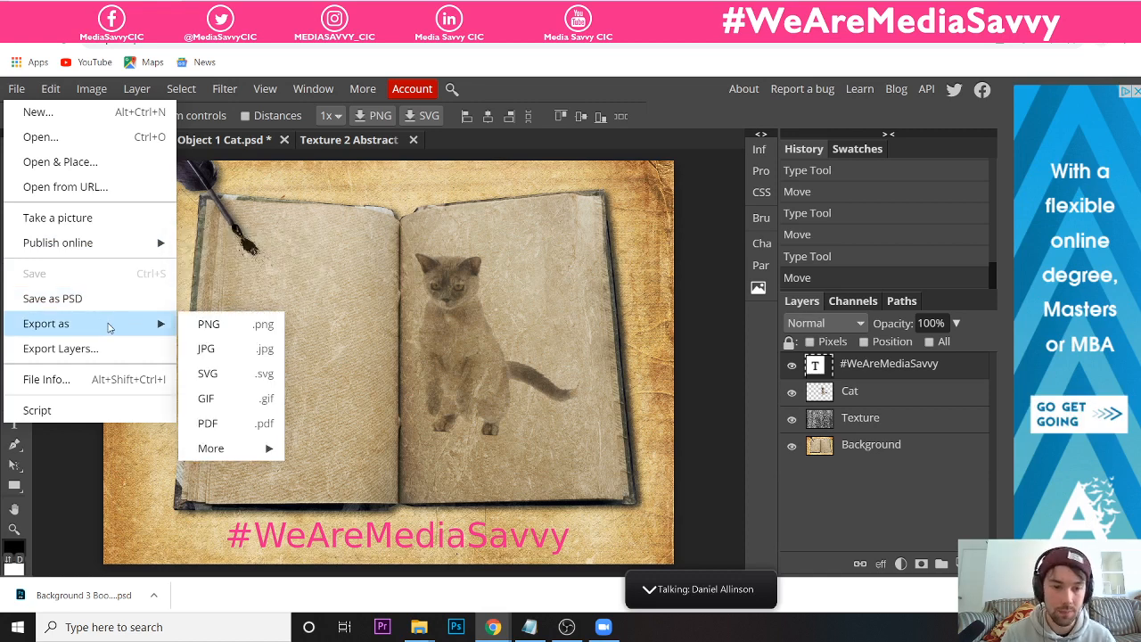
left_click(214, 349)
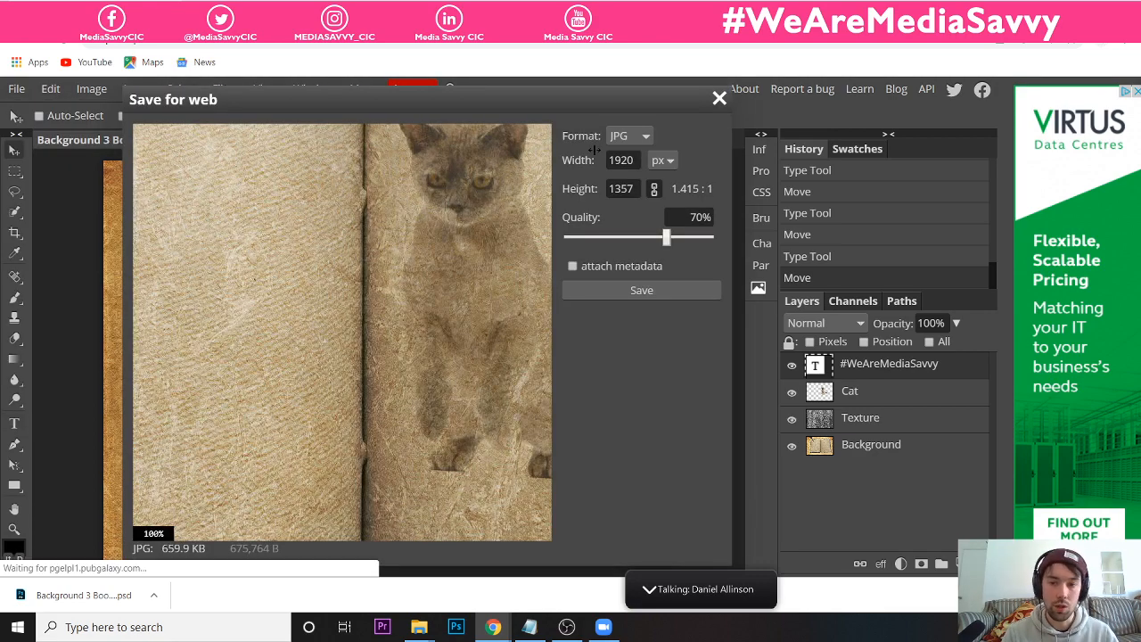
left_click(630, 293)
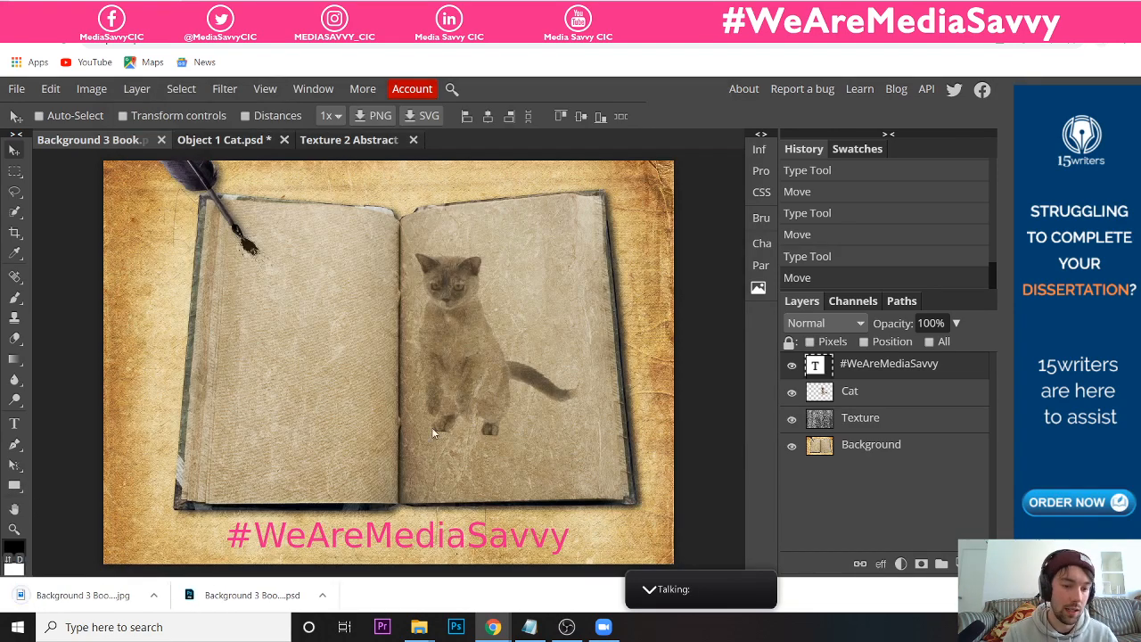
left_click(114, 595)
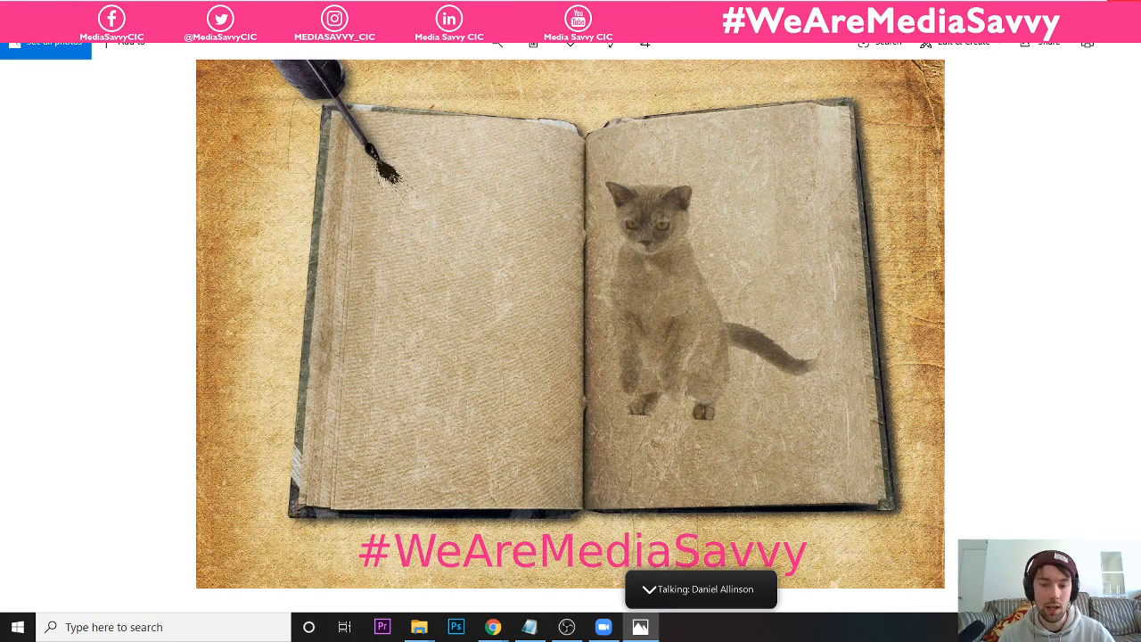
left_click(1121, 7)
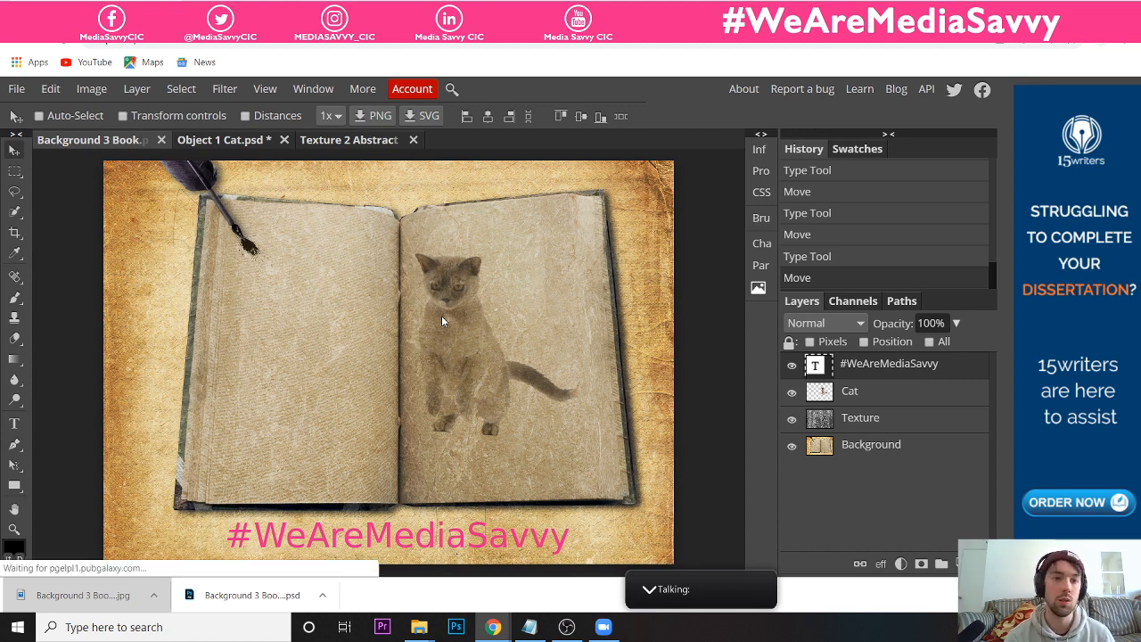
left_click(15, 424)
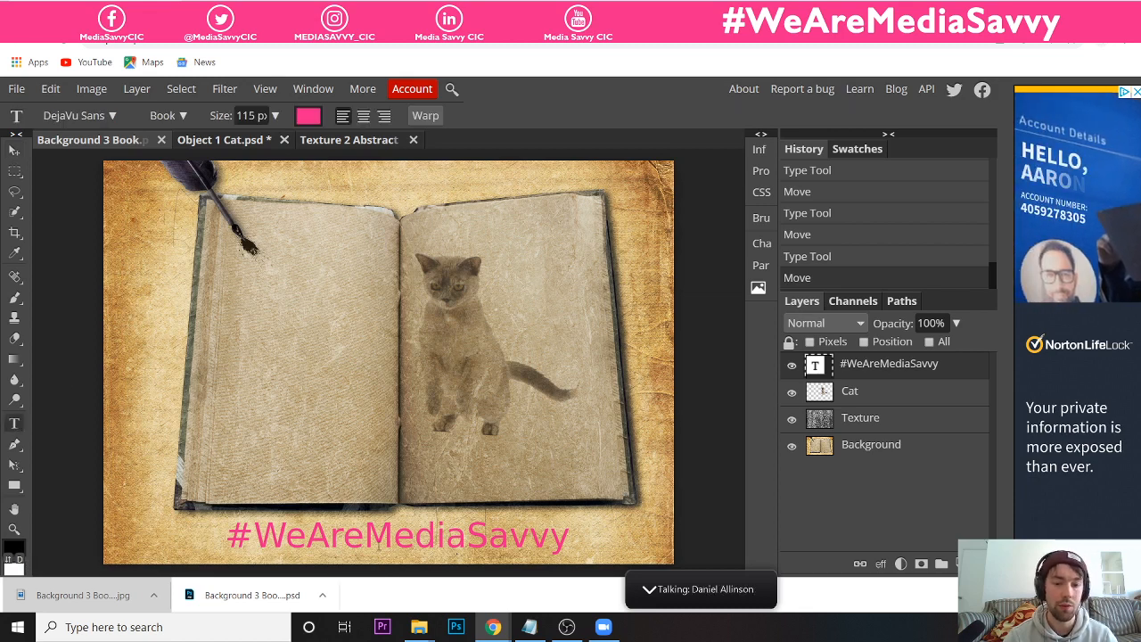
left_click(557, 540)
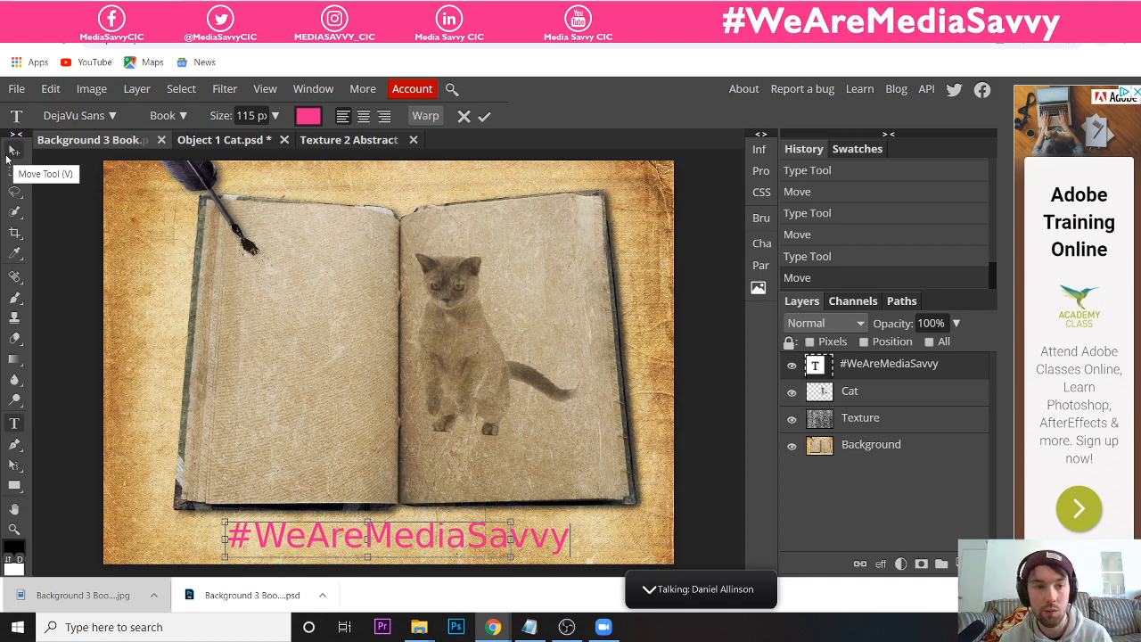
- Close the Object 1 Cat, Texture 2 Abstract Wall and Background 3 Book documents, discarding unsaved changes in the cat and texture files
left_click(206, 142)
left_click(284, 141)
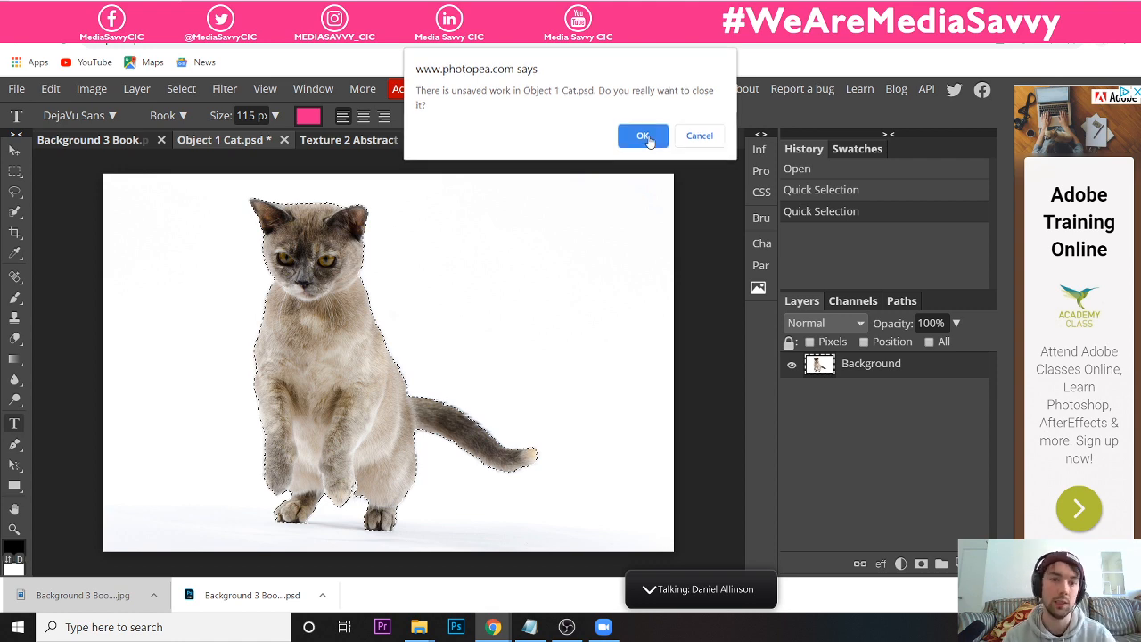
left_click(646, 138)
left_click(291, 140)
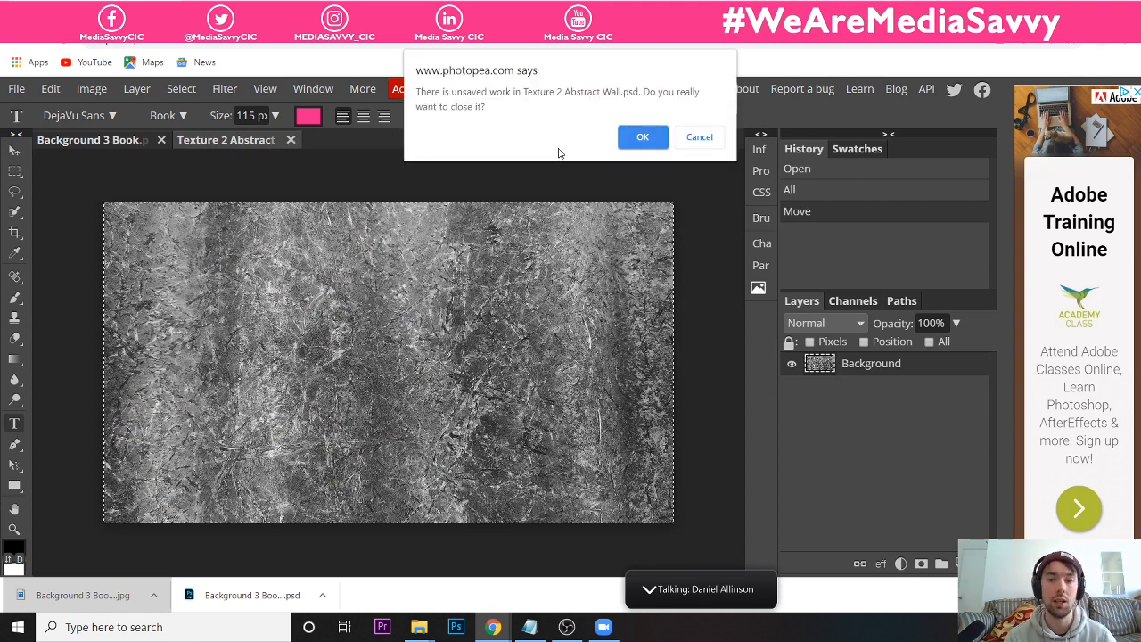
left_click(623, 139)
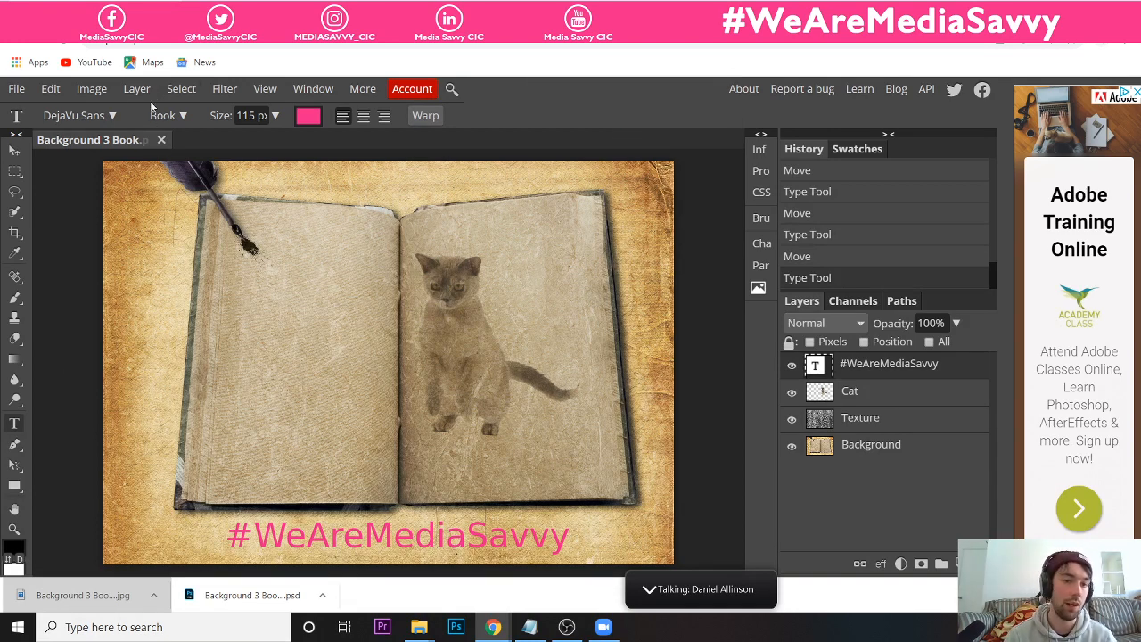
left_click(161, 140)
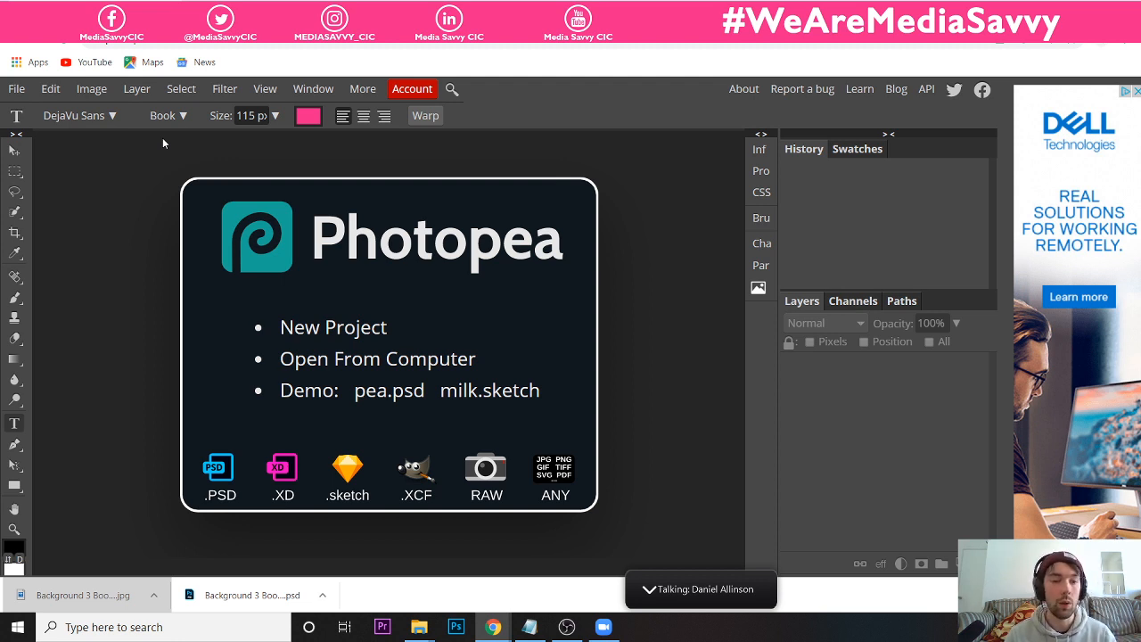
- Open spring-276014_1920 from the Backgrounds folder of Virtual Image Assets Multiple Choice
left_click(20, 86)
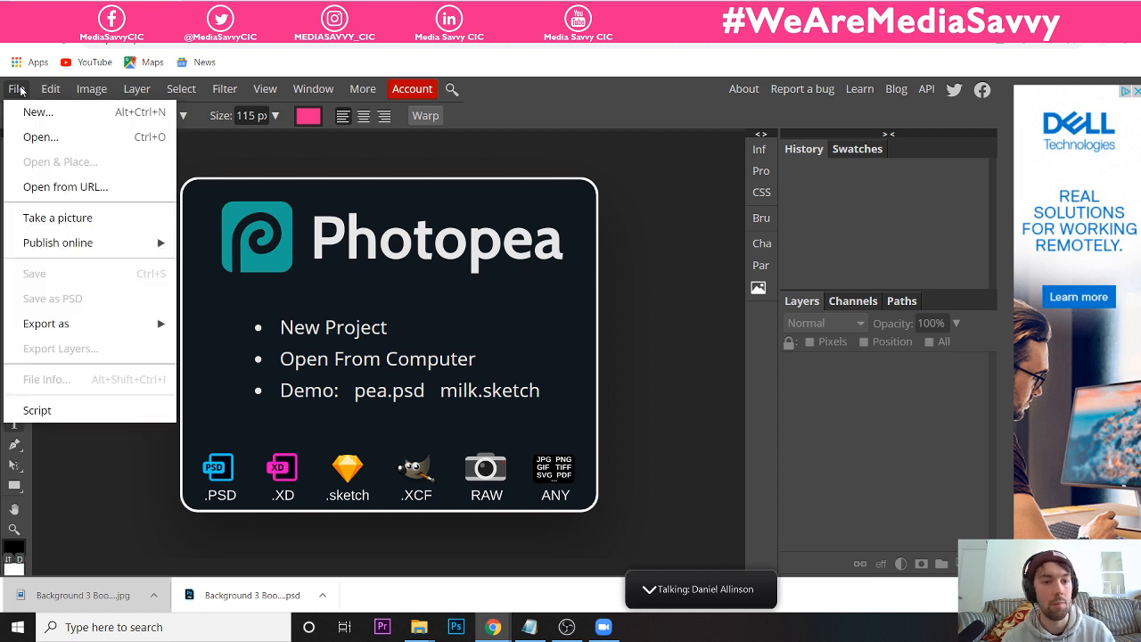
left_click(30, 137)
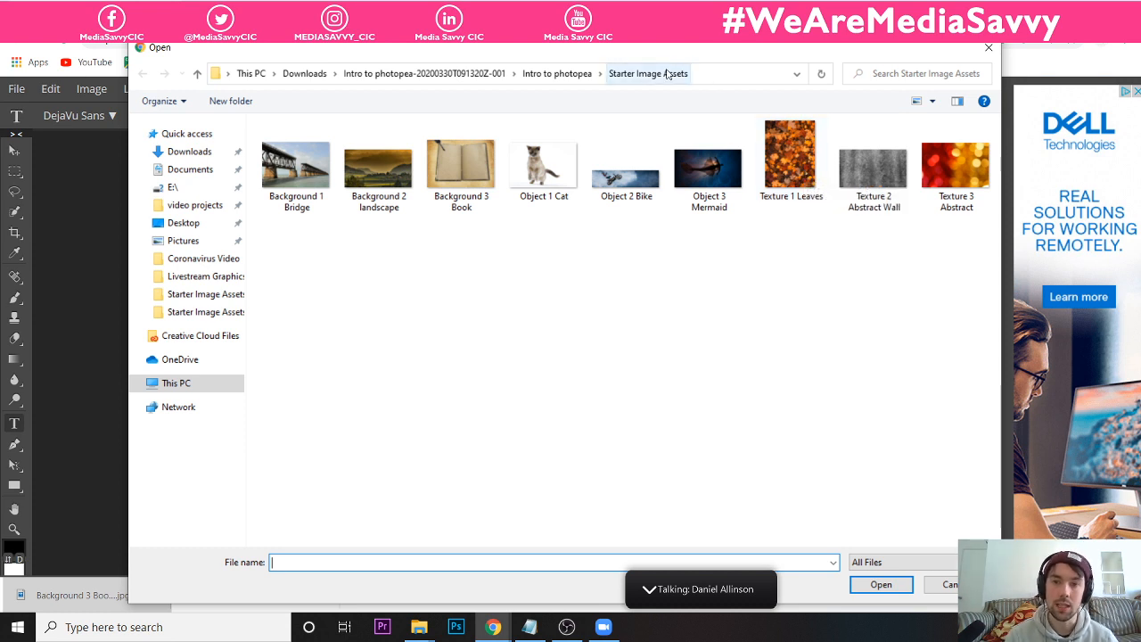
left_click(586, 75)
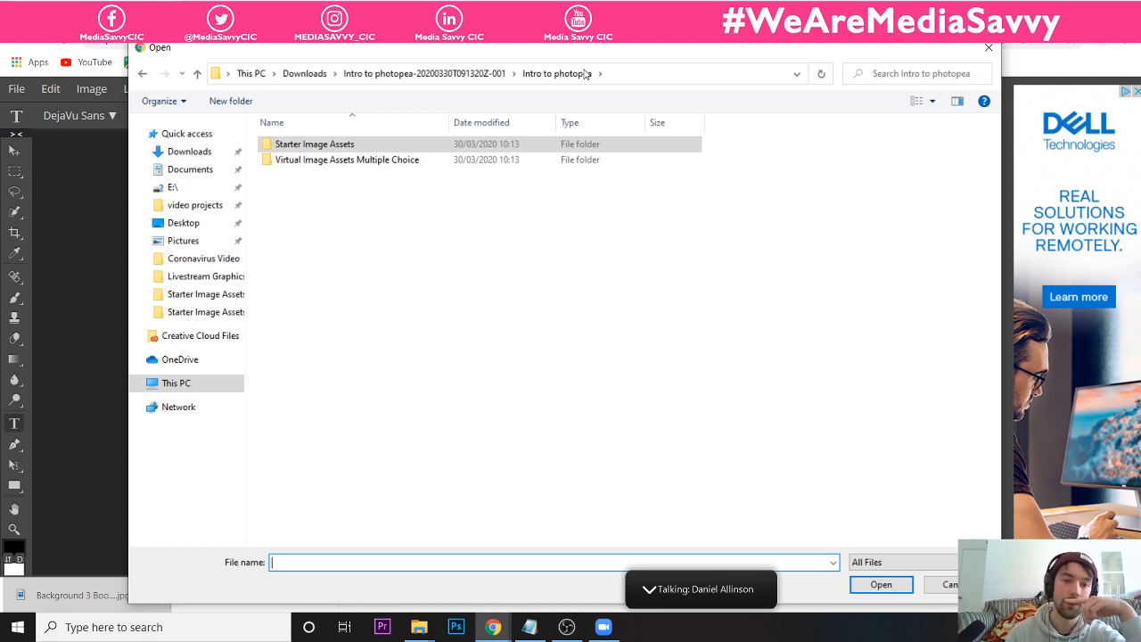
double_click(399, 160)
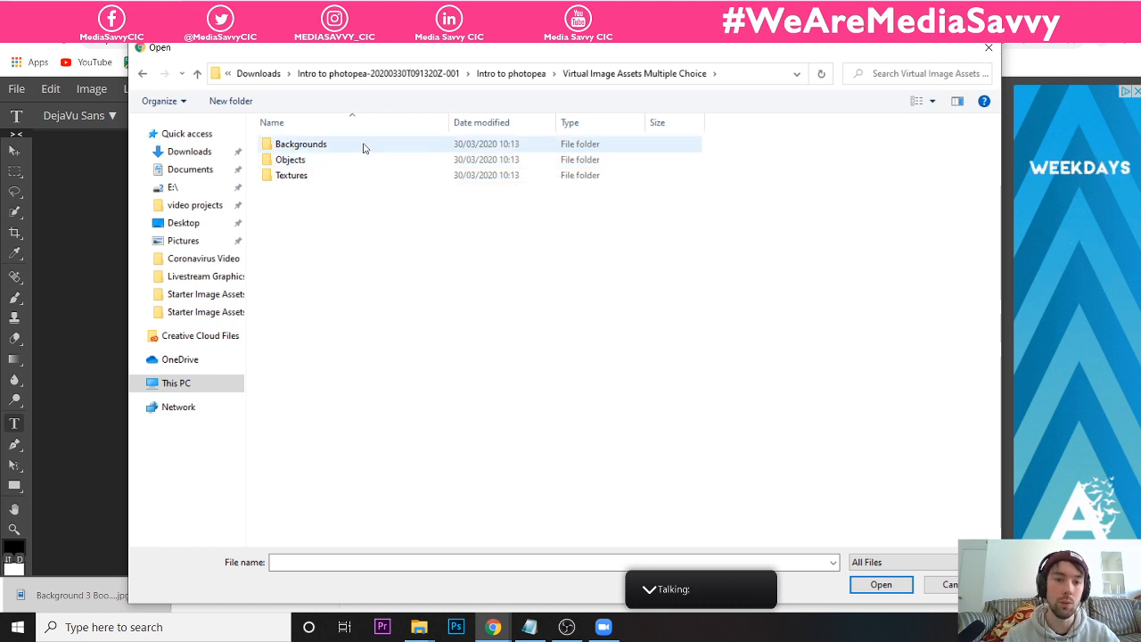
double_click(362, 145)
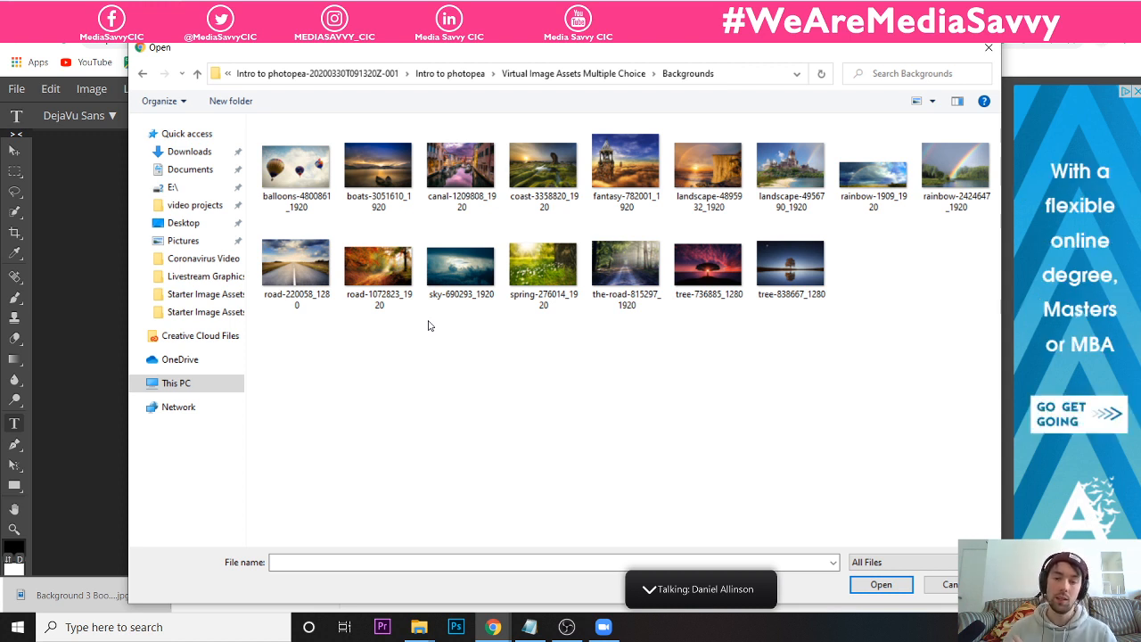
left_click(527, 303)
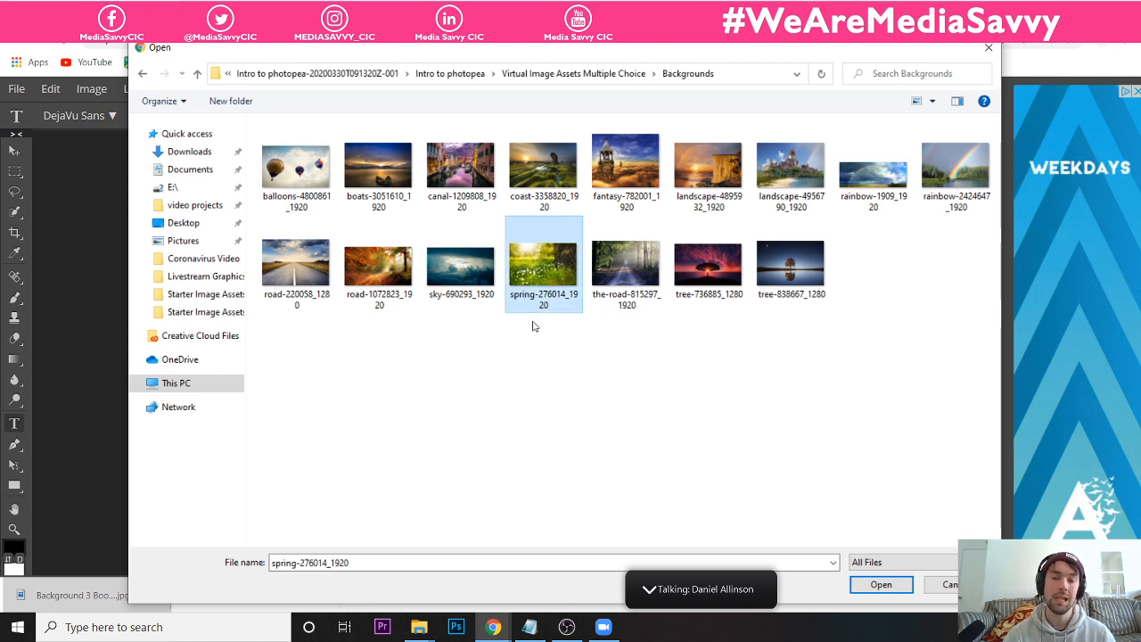
left_click(861, 593)
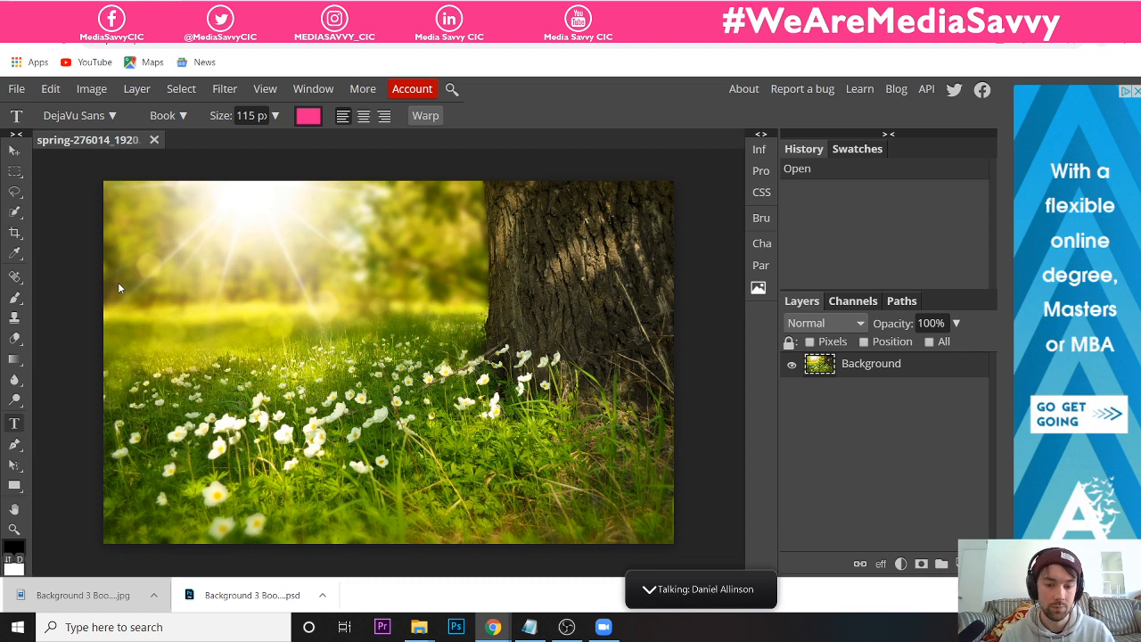
- Open the tiger image animal-1868911_1920 from the Objects folder of Virtual Image Assets Multiple Choice
left_click(7, 93)
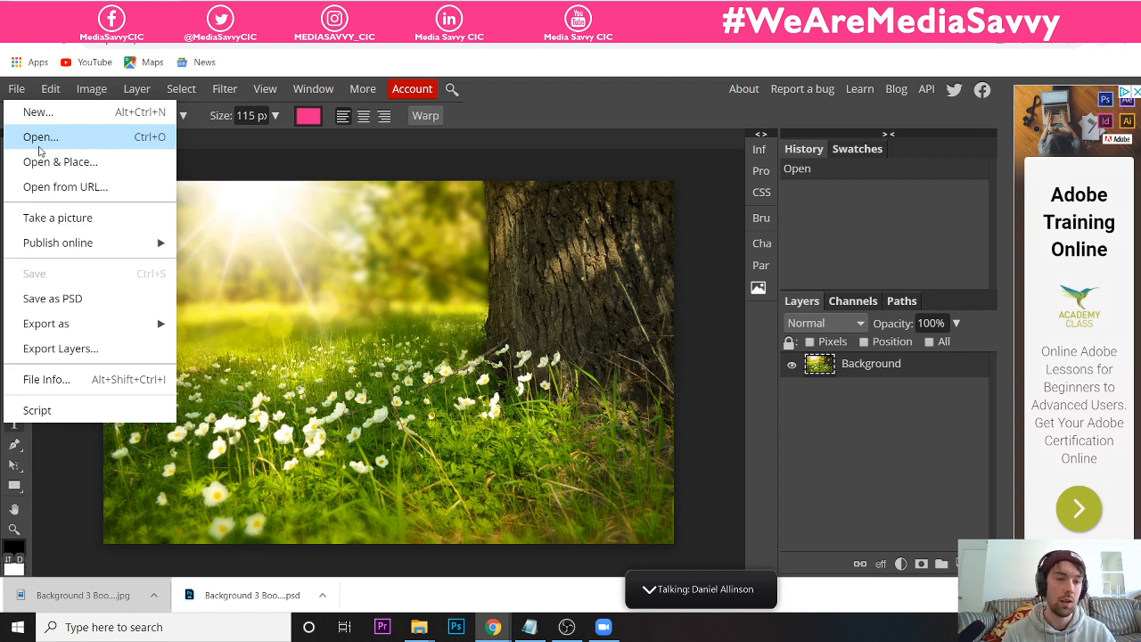
left_click(39, 147)
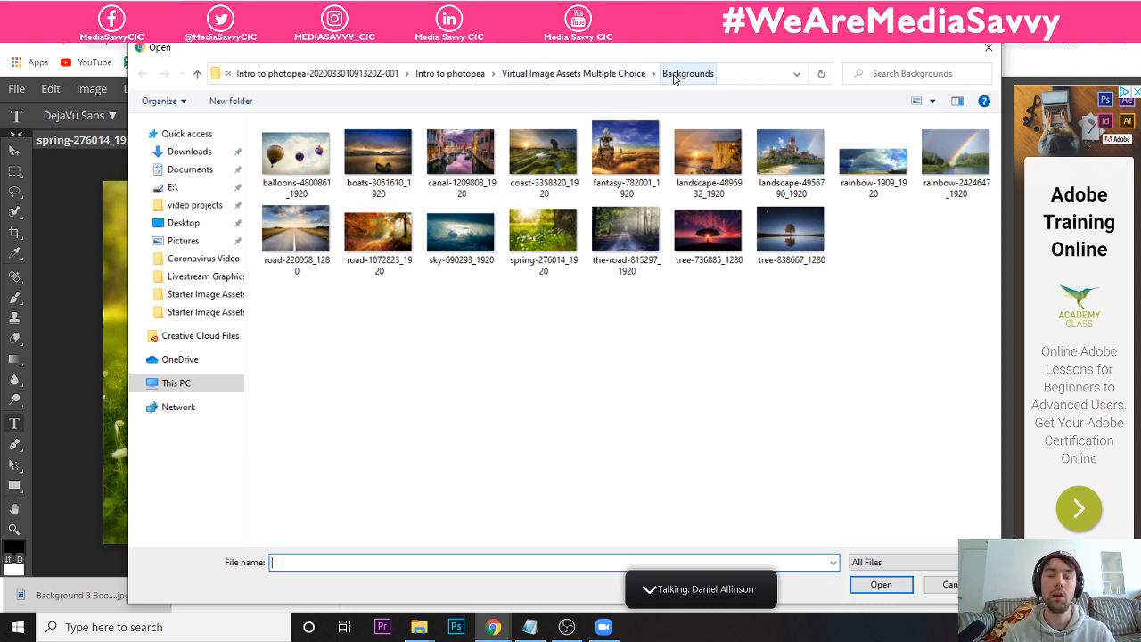
left_click(582, 74)
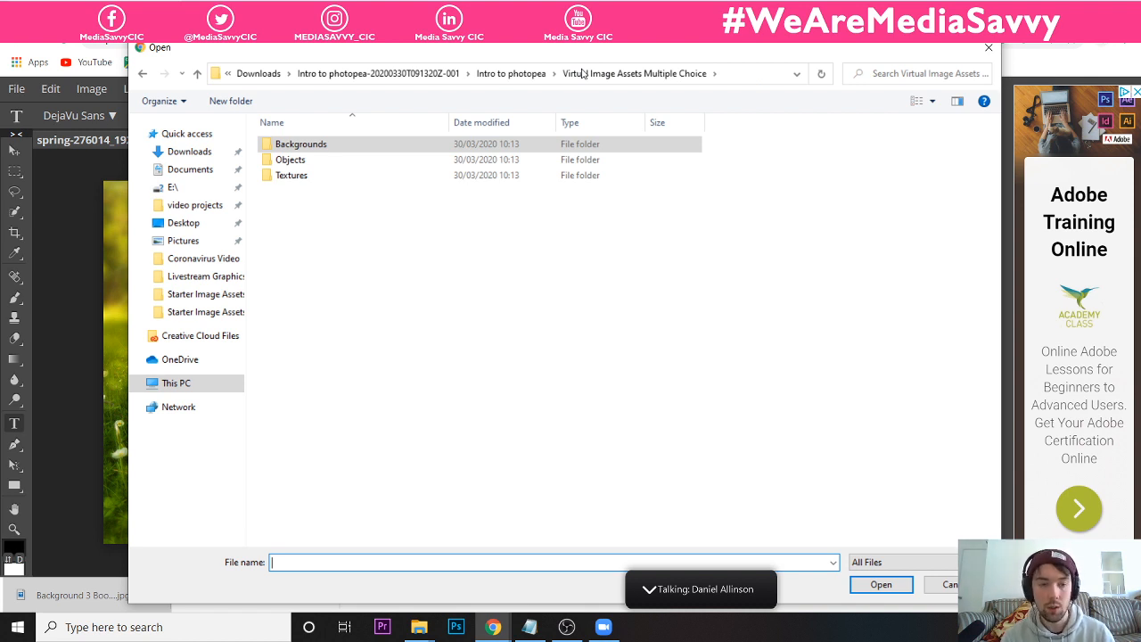
double_click(316, 163)
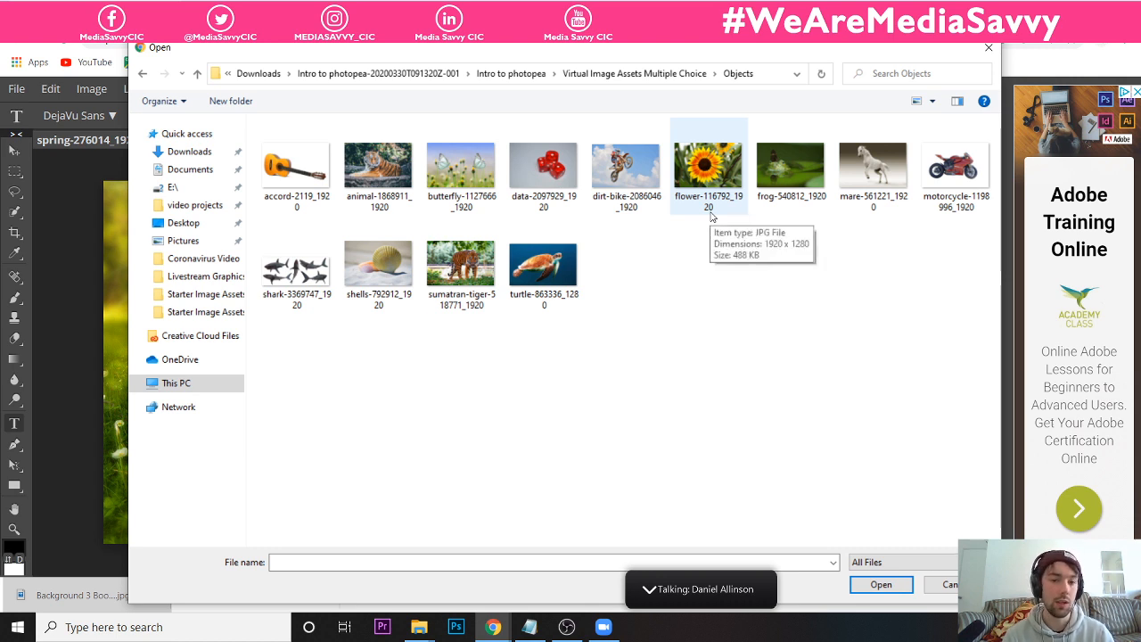
left_click(361, 192)
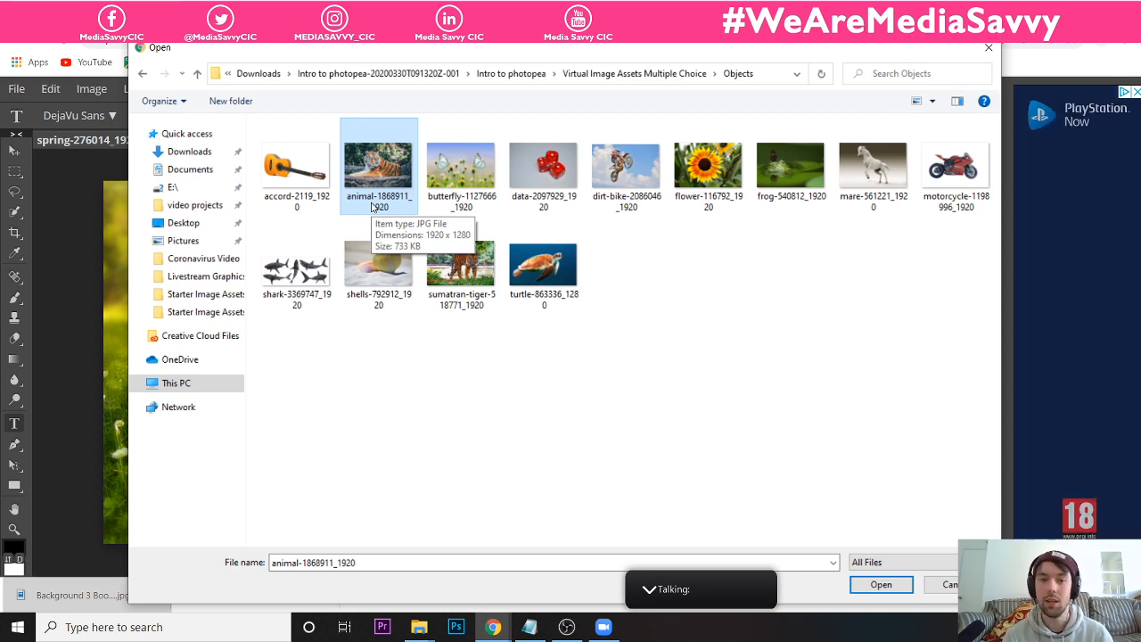
double_click(371, 206)
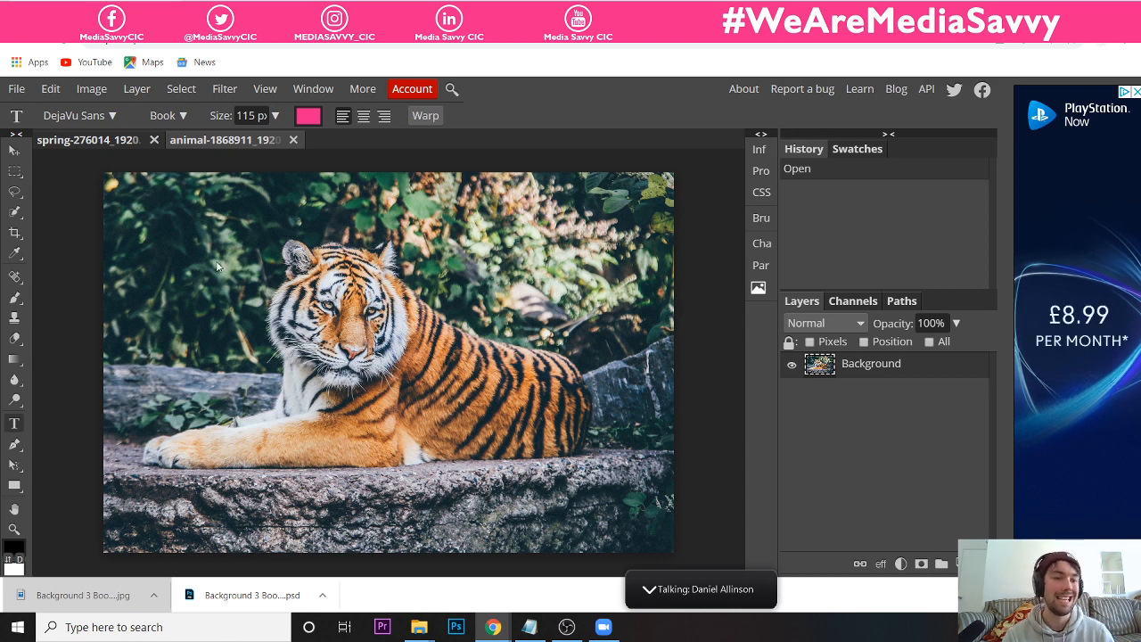
- Activate the Polygonal Lasso Select tool for outlining the tiger
right_click(16, 196)
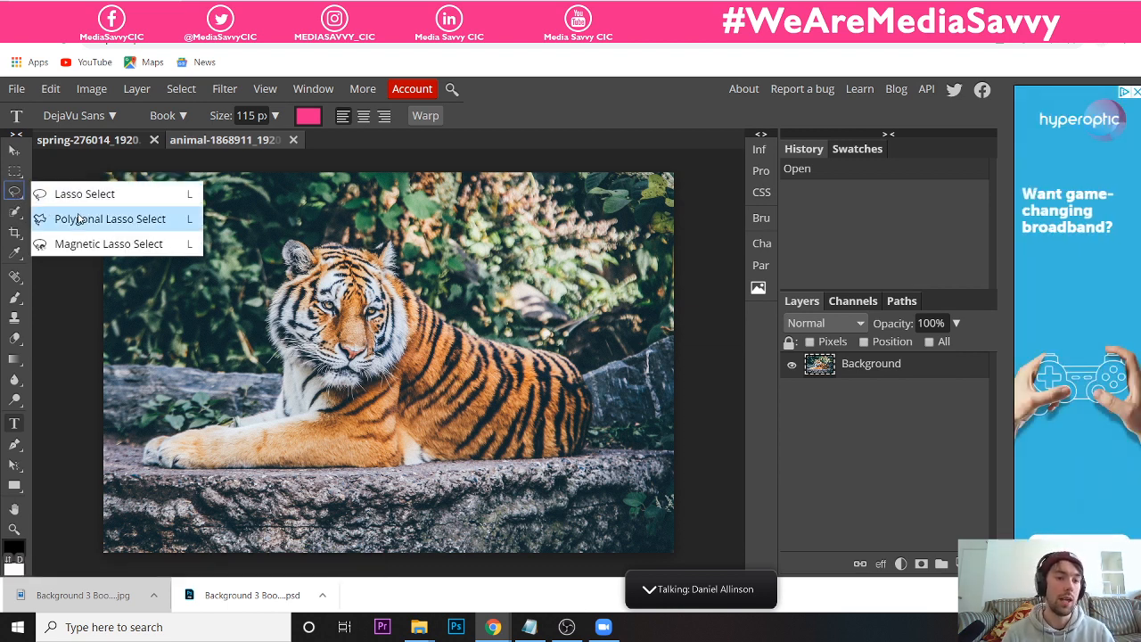
left_click(15, 192)
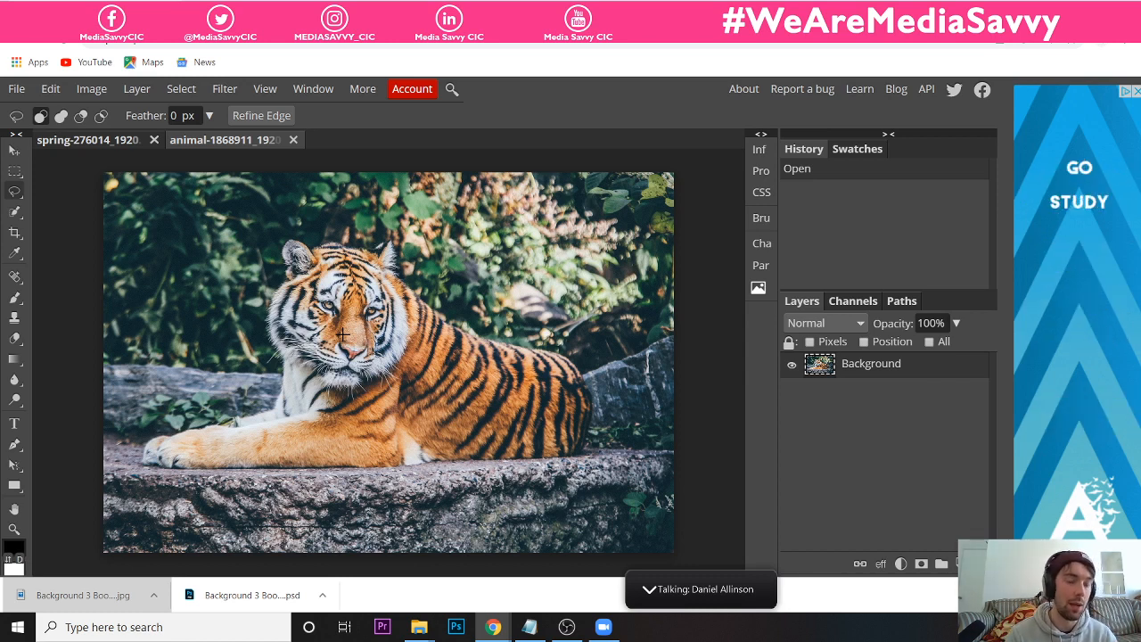
right_click(15, 196)
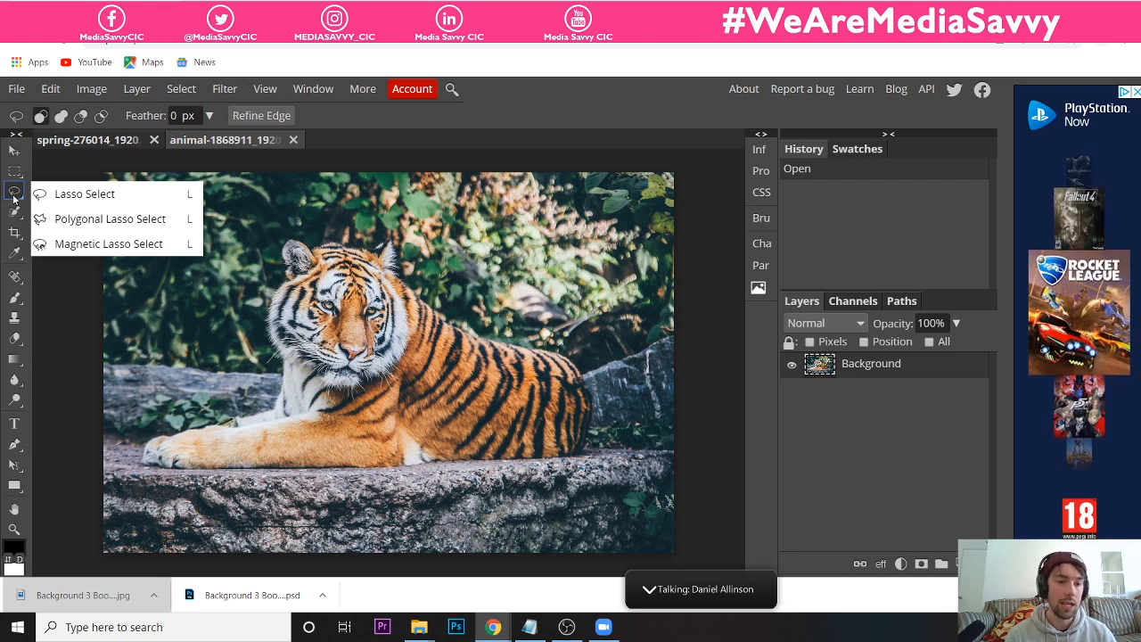
left_click(75, 219)
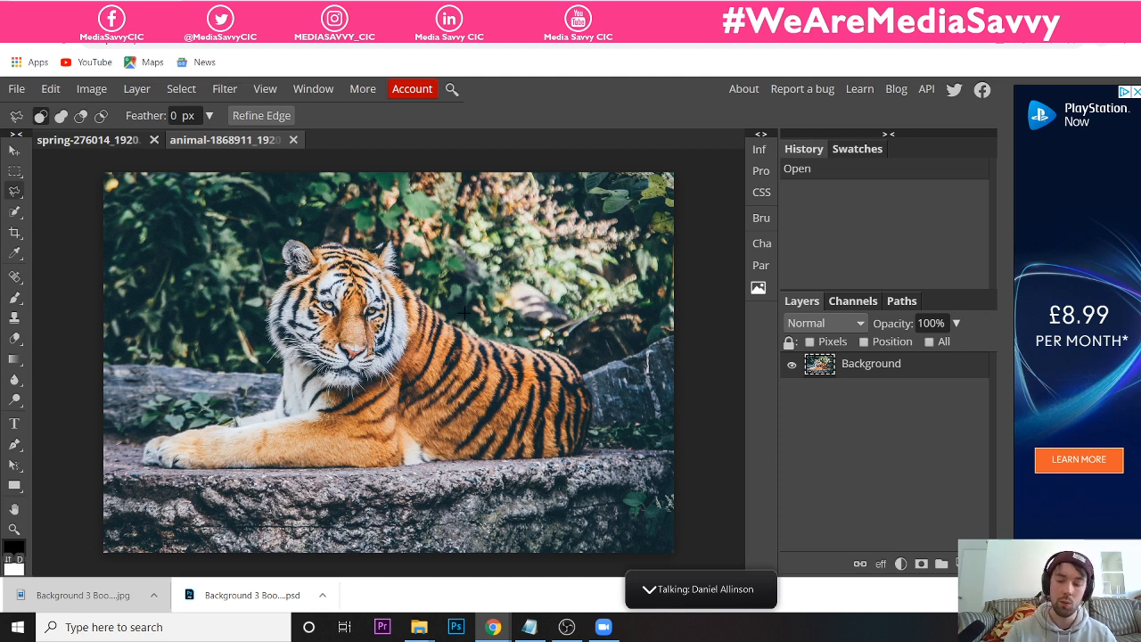
key("ctrl+plus")
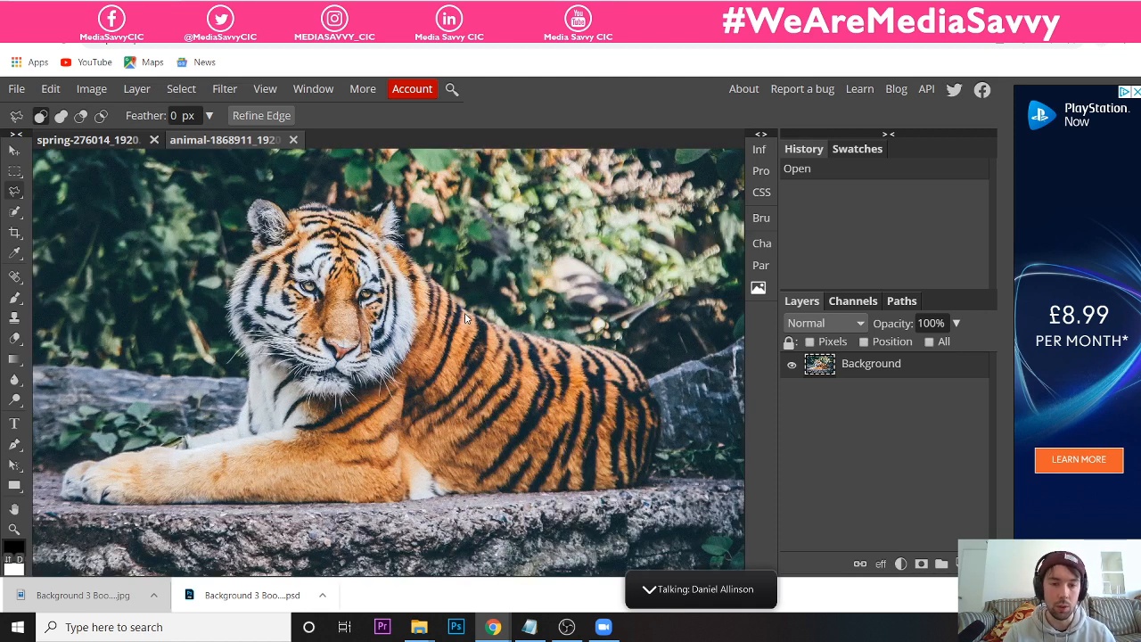
key("ctrl+minus")
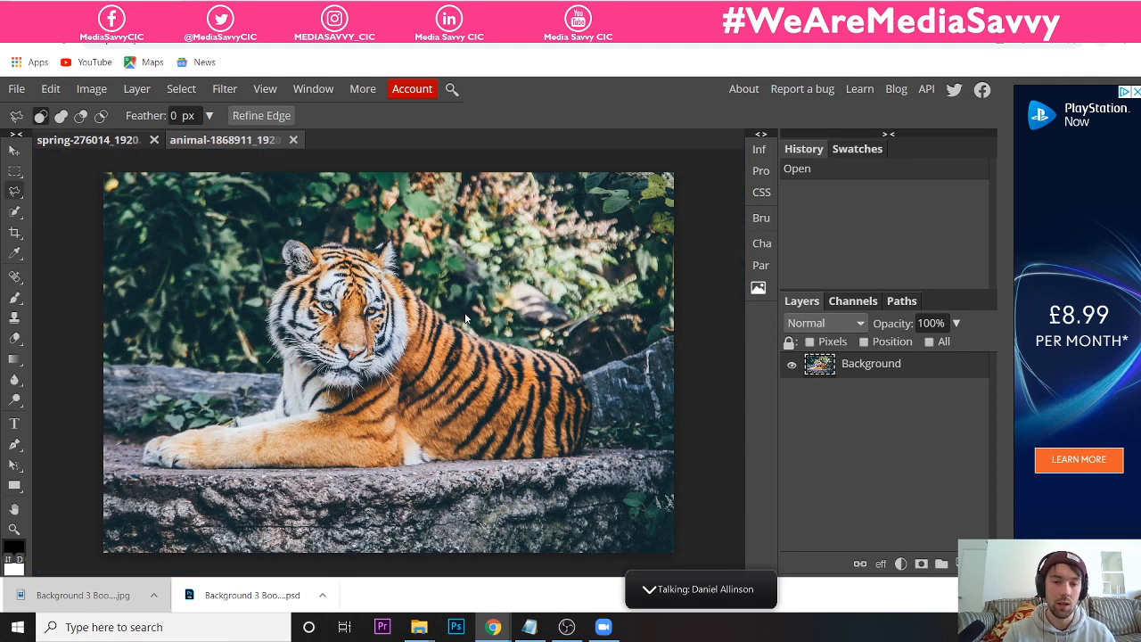
key("ctrl+plus")
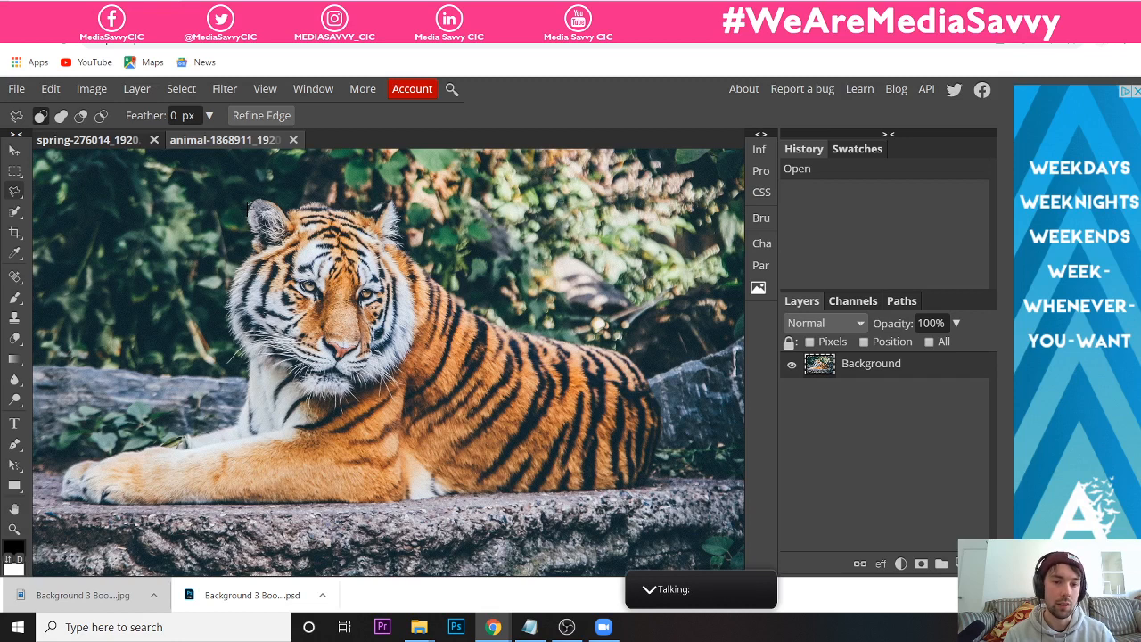
- Try to outline the tiger from its ear down past the face to the outstretched front paw, and clear the partial selection
left_click(247, 210)
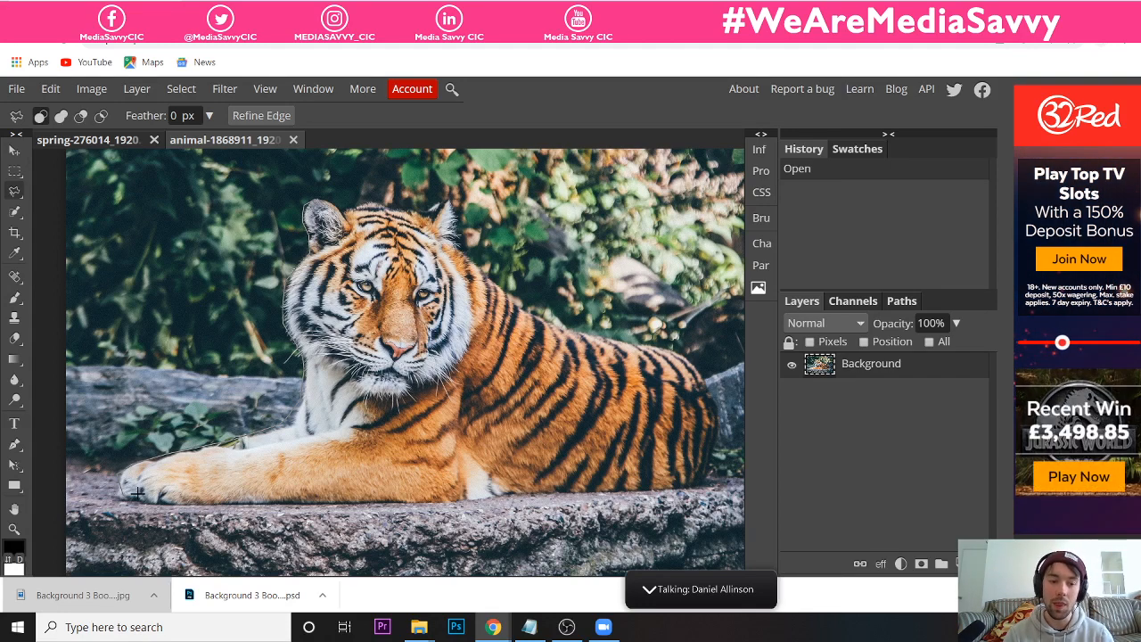
left_click_drag(156, 492, 156, 491)
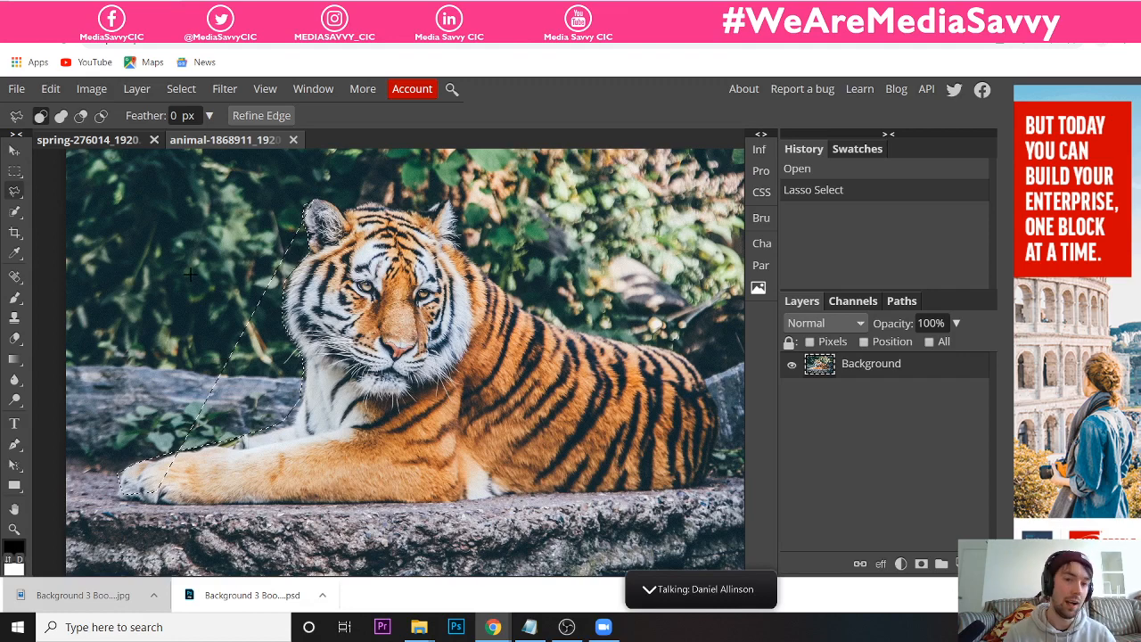
left_click(176, 91)
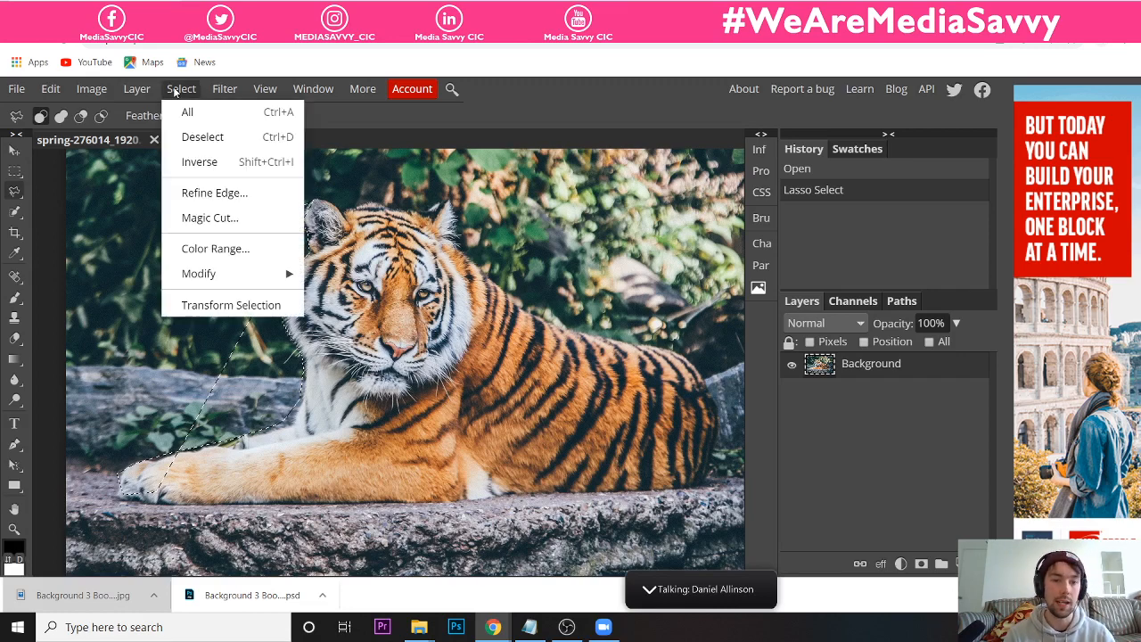
left_click(202, 139)
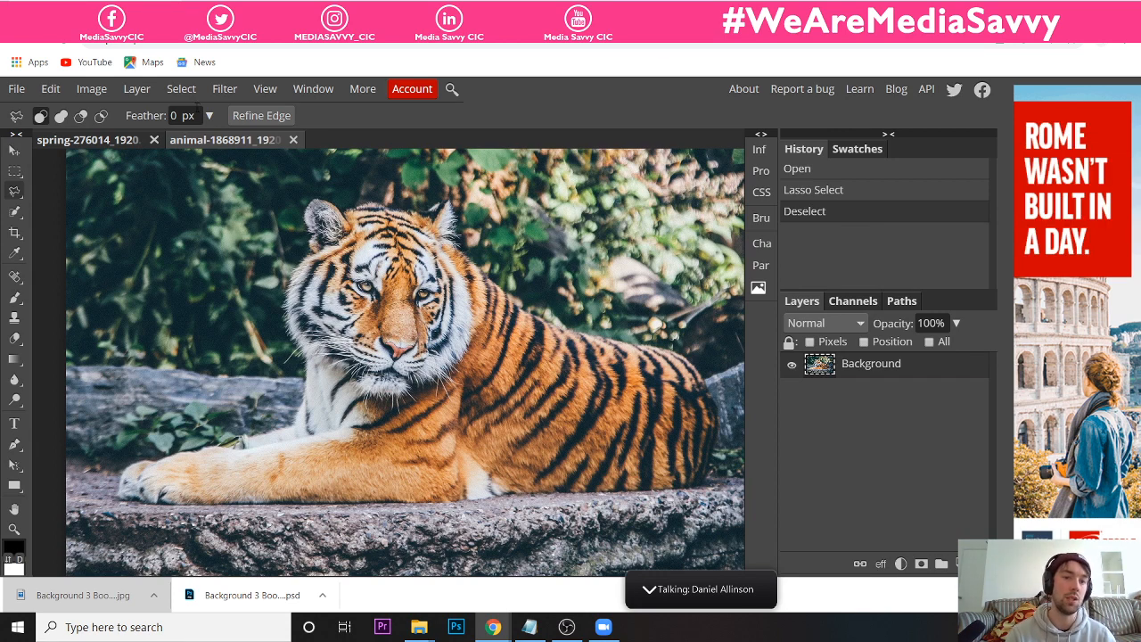
- Outline the whole tiger with the Polygonal Lasso, around paws, belly, back and both ears, and close the selection at the starting ear
left_click(184, 96)
left_click(184, 98)
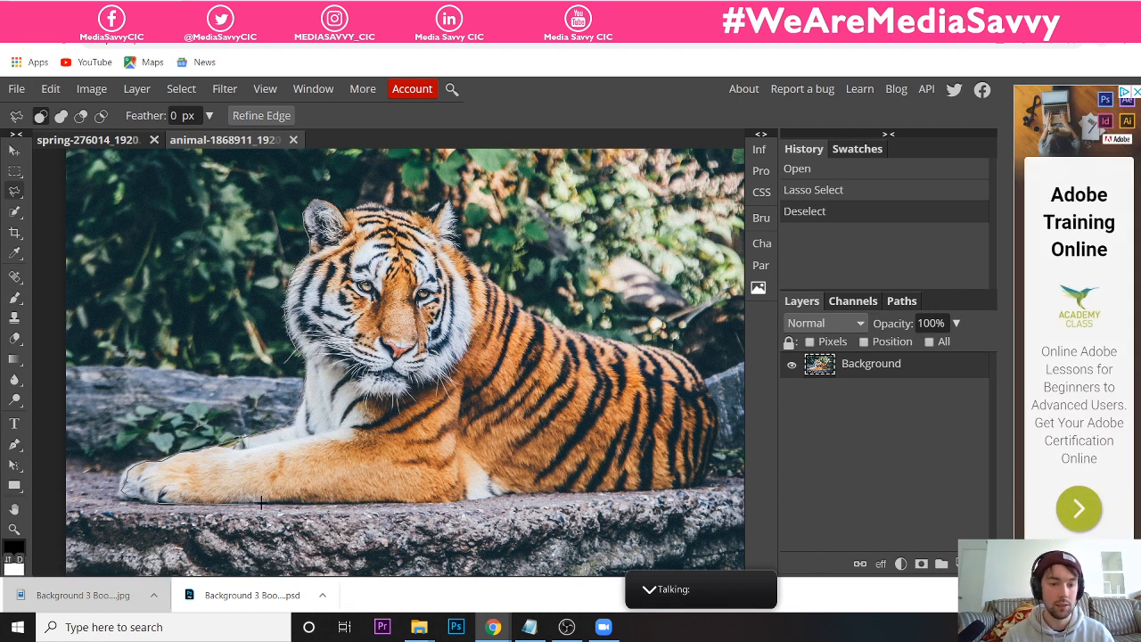
left_click_drag(294, 502, 620, 492)
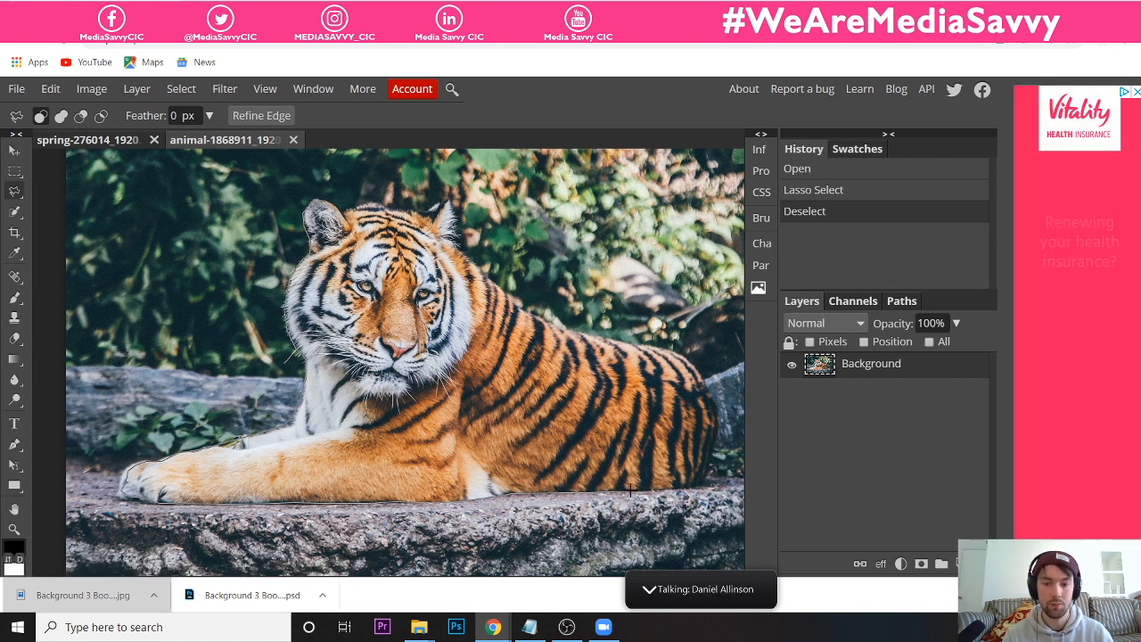
mouse_move(627, 489)
left_mouse_down()
mouse_move(693, 488)
mouse_move(709, 473)
mouse_move(715, 405)
mouse_move(701, 373)
mouse_move(663, 349)
mouse_move(532, 313)
mouse_move(455, 244)
mouse_move(455, 231)
left_mouse_up()
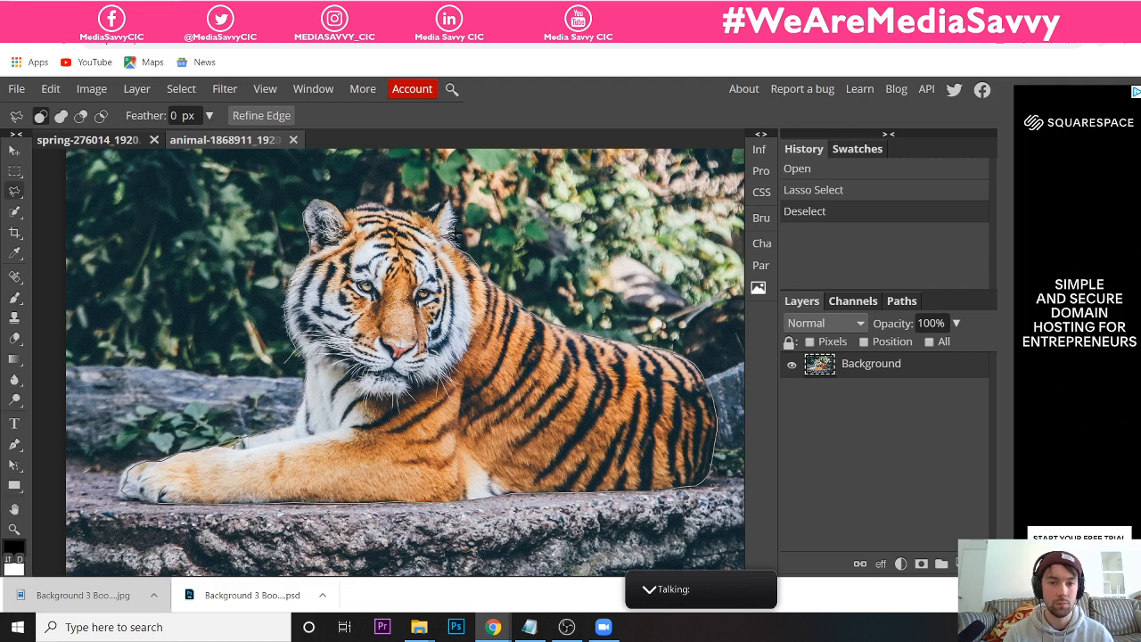
mouse_move(454, 216)
left_mouse_down()
mouse_move(444, 198)
mouse_move(422, 217)
mouse_move(374, 203)
mouse_move(339, 213)
mouse_move(314, 200)
left_mouse_up()
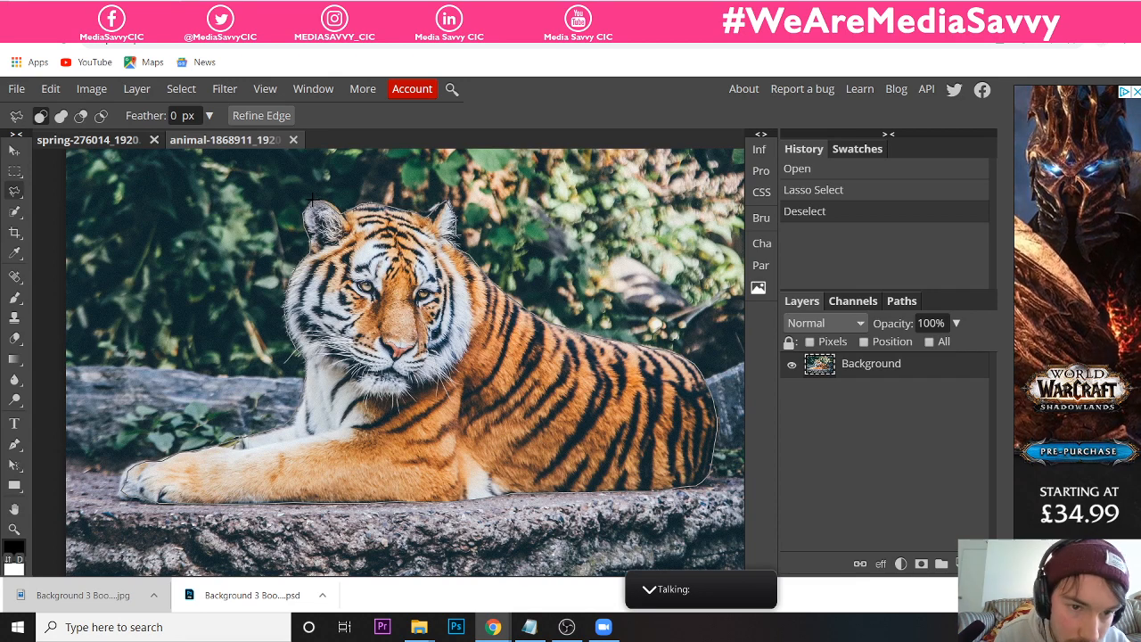
left_click_drag(310, 202, 316, 197)
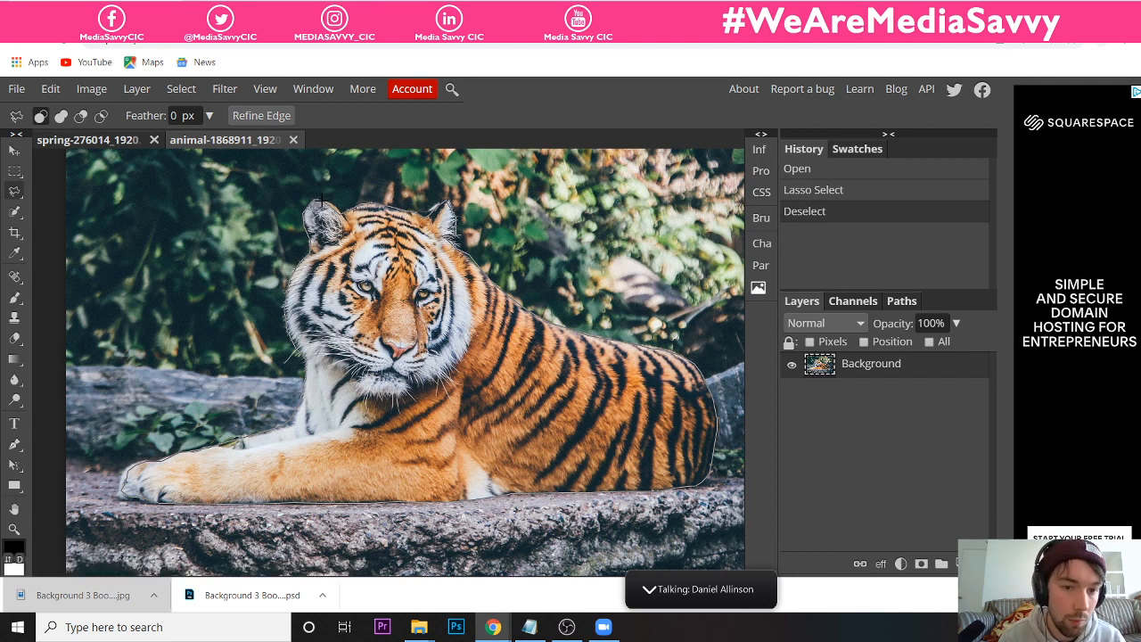
left_click(314, 196)
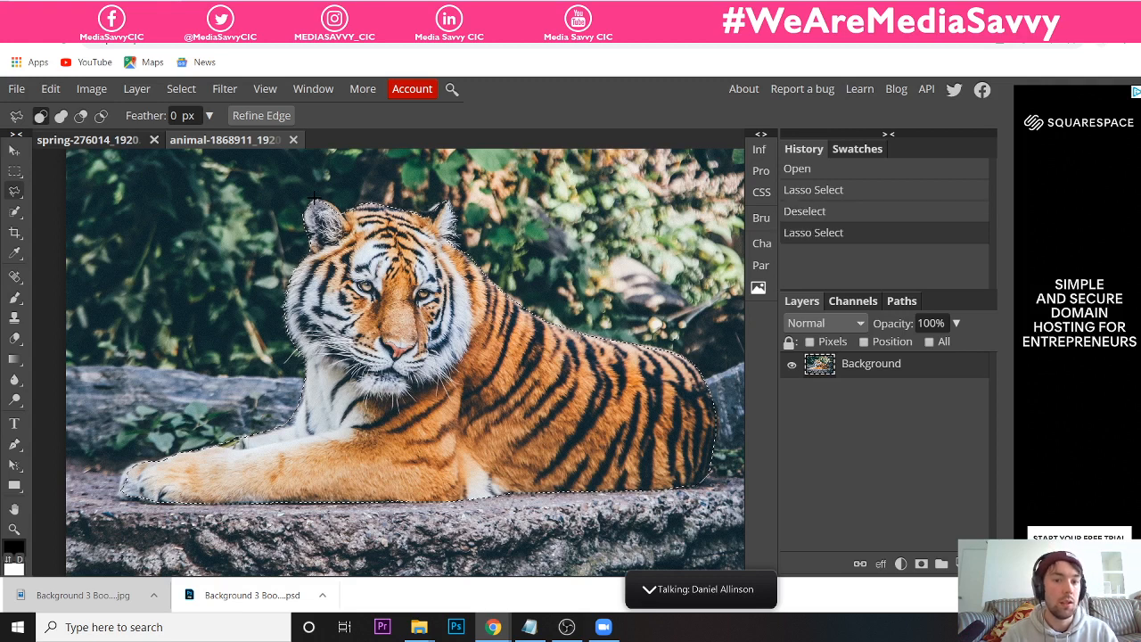
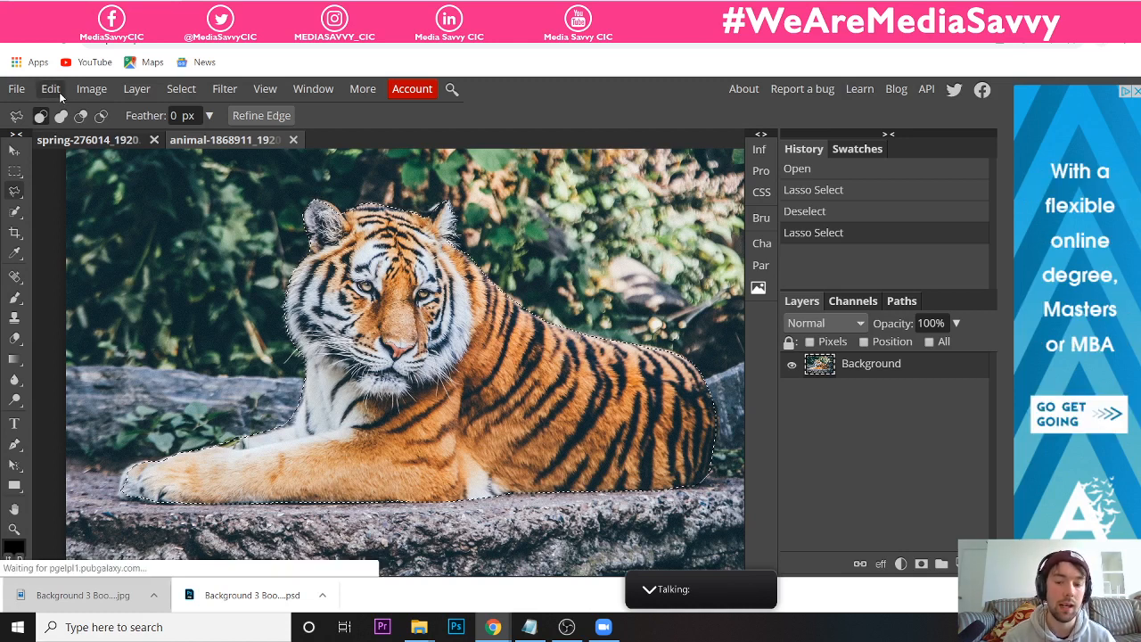
- Copy the selected tiger and paste it into the spring-276014_1920 document
left_click(59, 92)
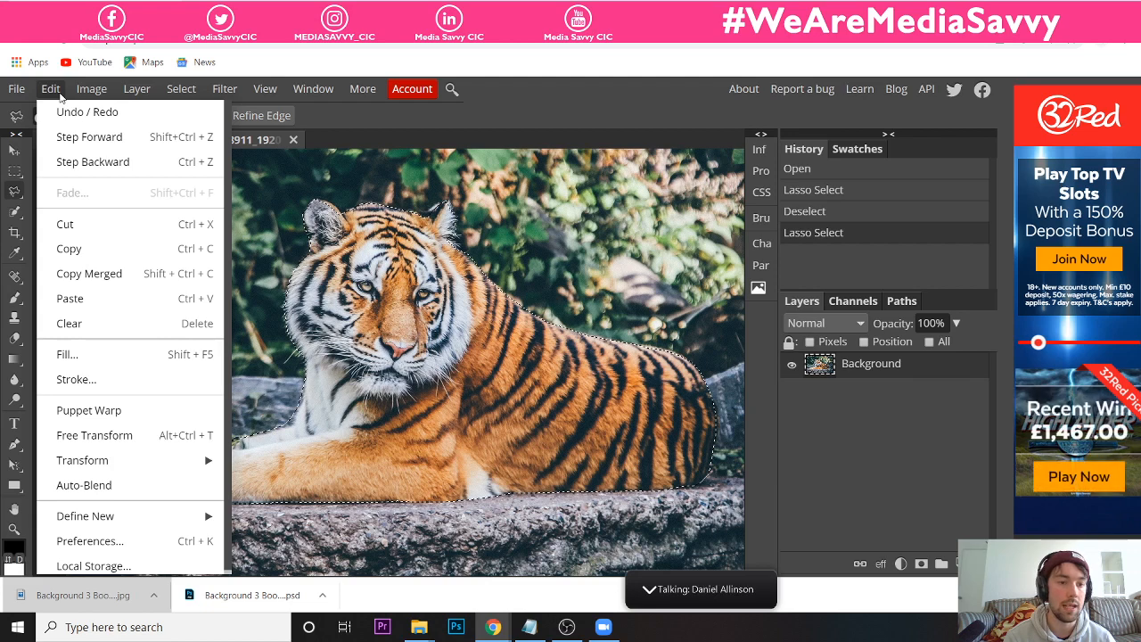
left_click(87, 250)
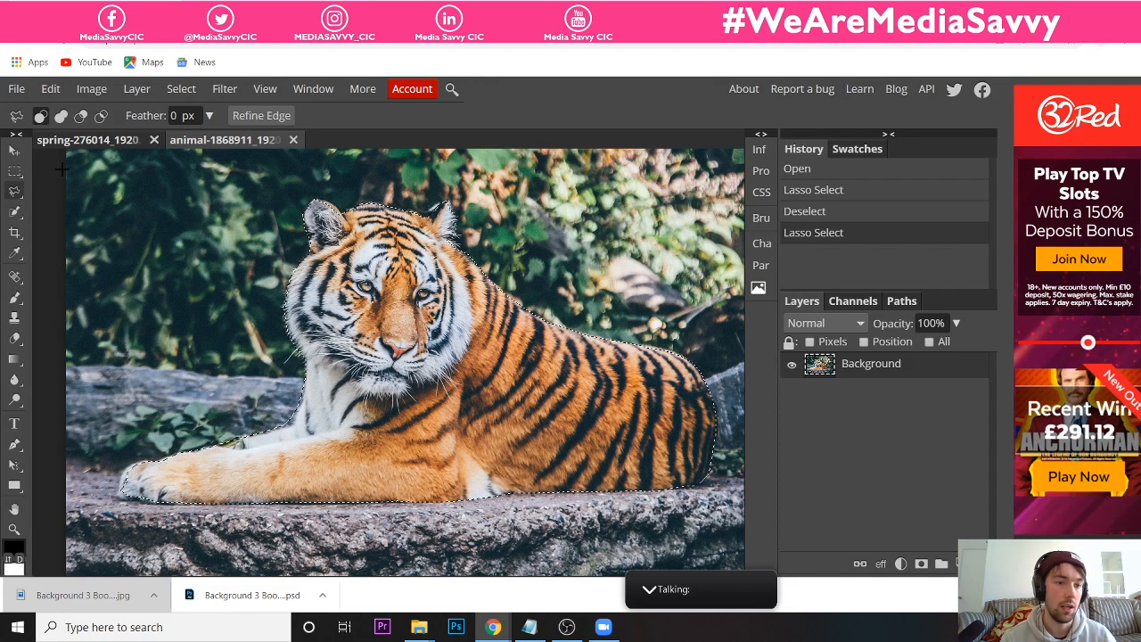
left_click(76, 143)
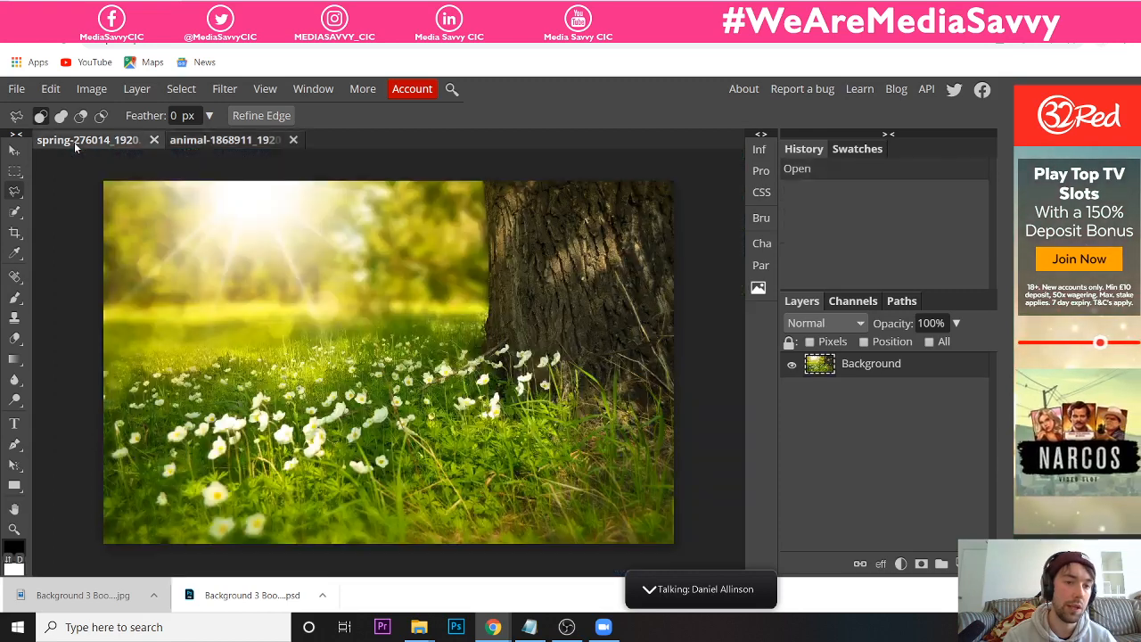
left_click(50, 88)
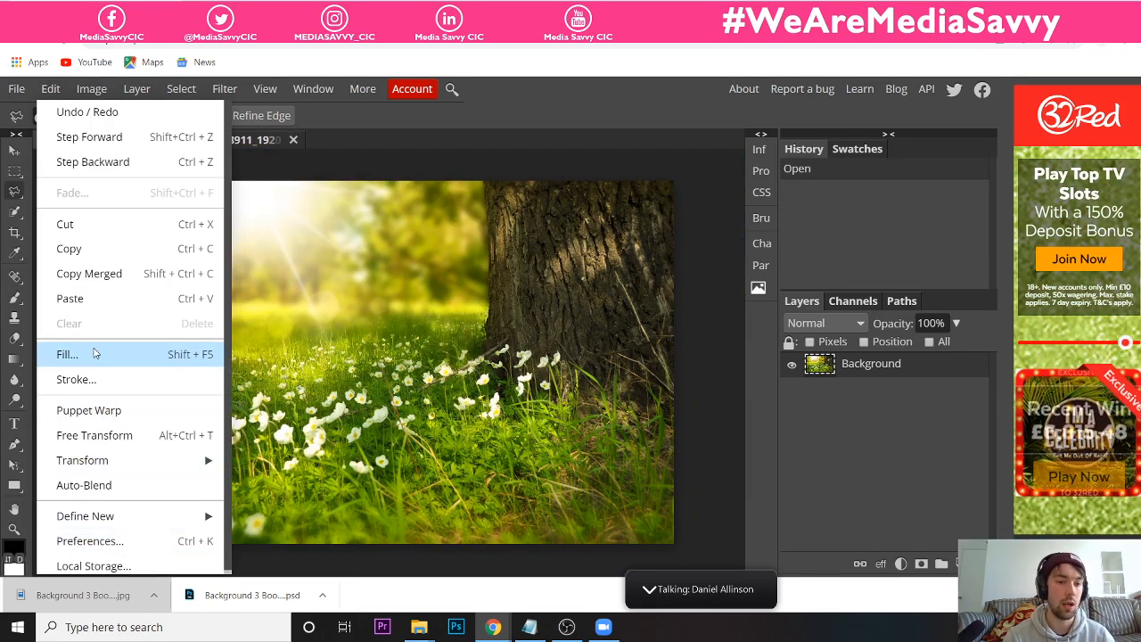
left_click(94, 302)
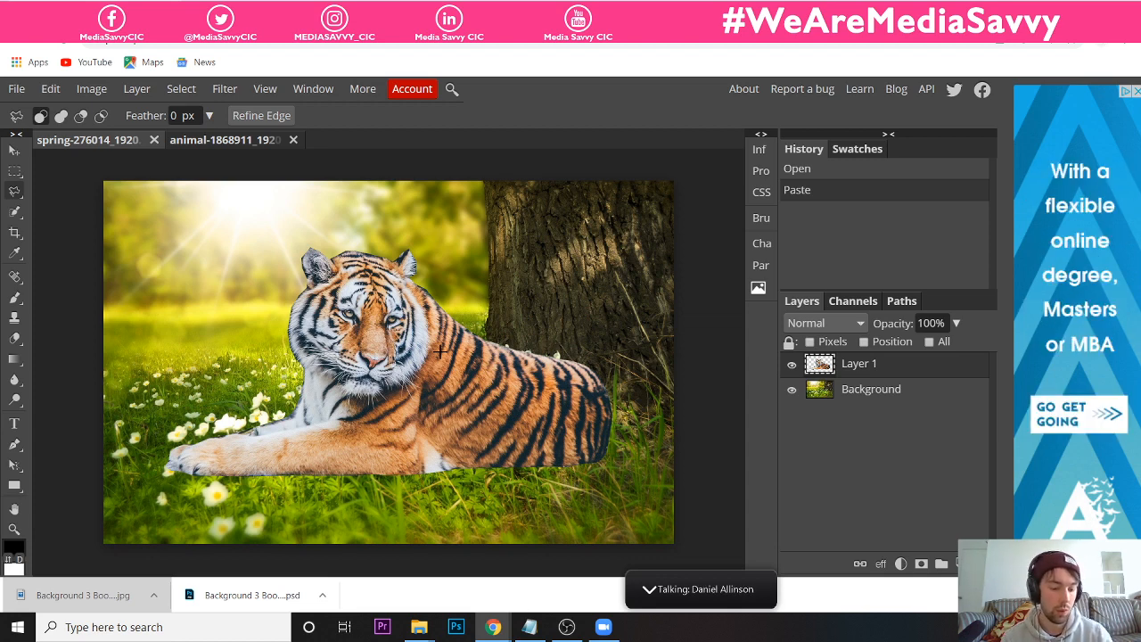
- Scale the pasted tiger down proportionally to 55% with Free Transform and flip it horizontally
key("alt")
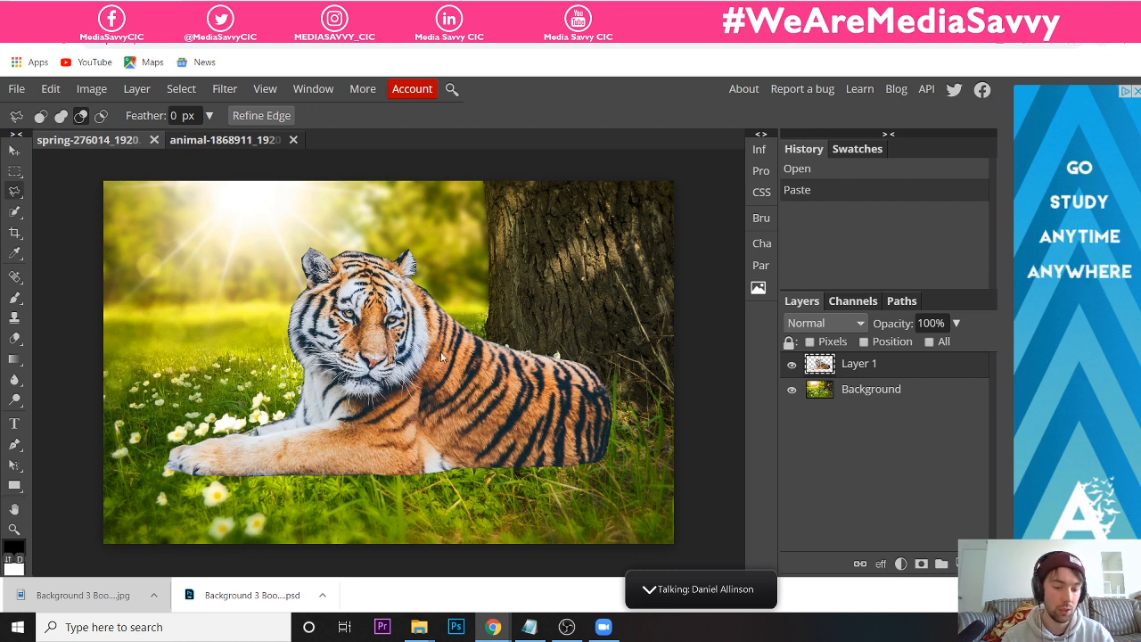
key("ctrl+alt+t")
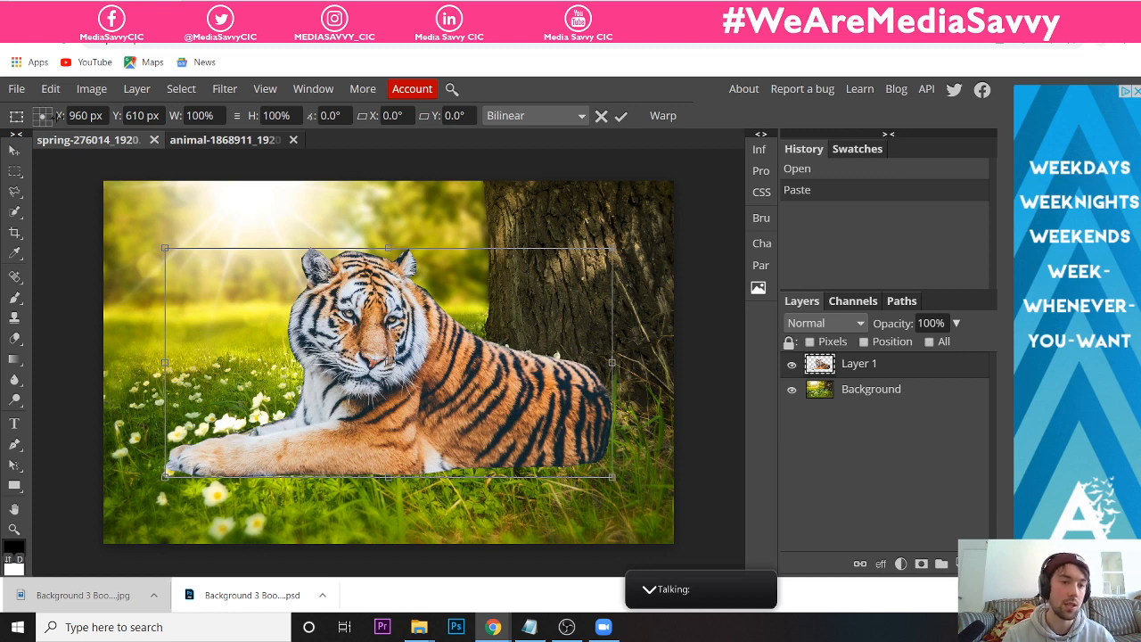
left_click(47, 91)
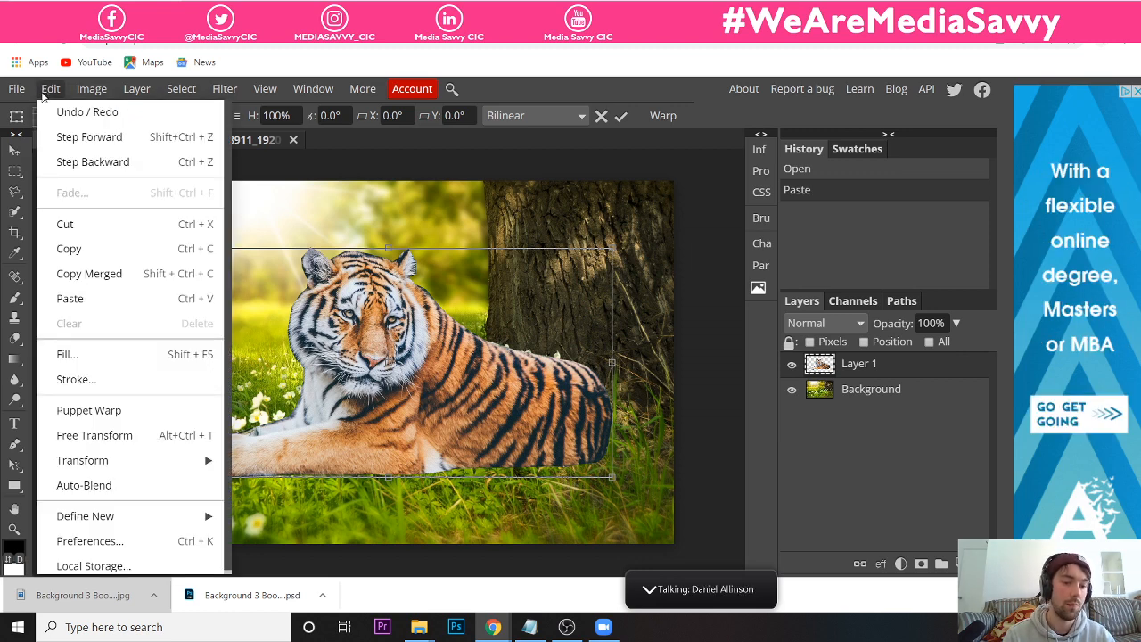
left_click(80, 435)
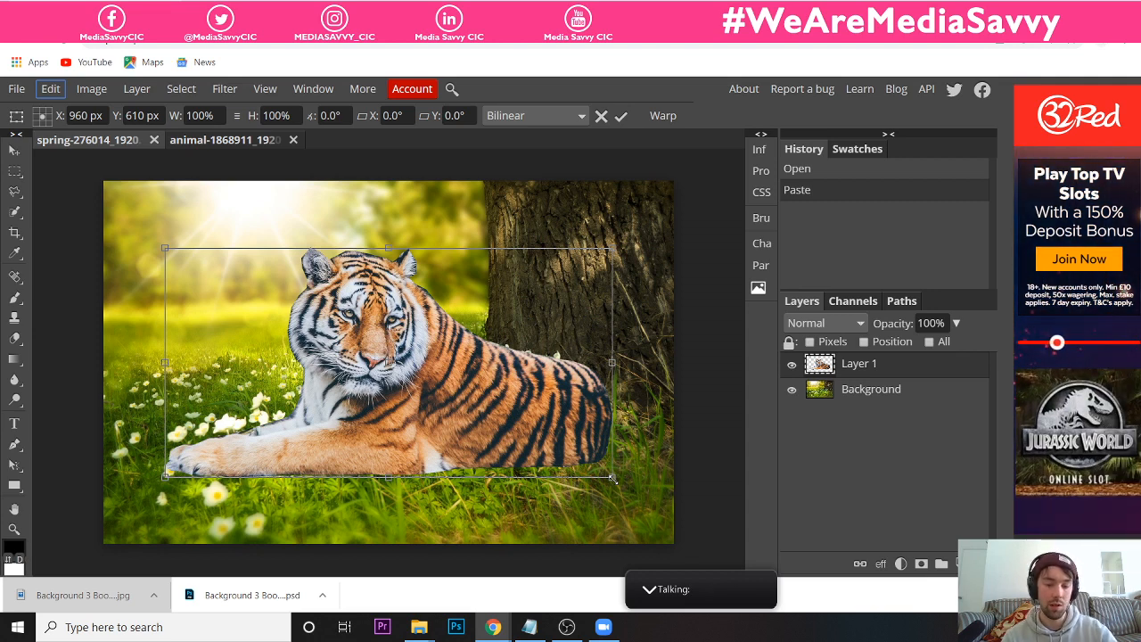
left_click_drag(612, 479, 438, 374)
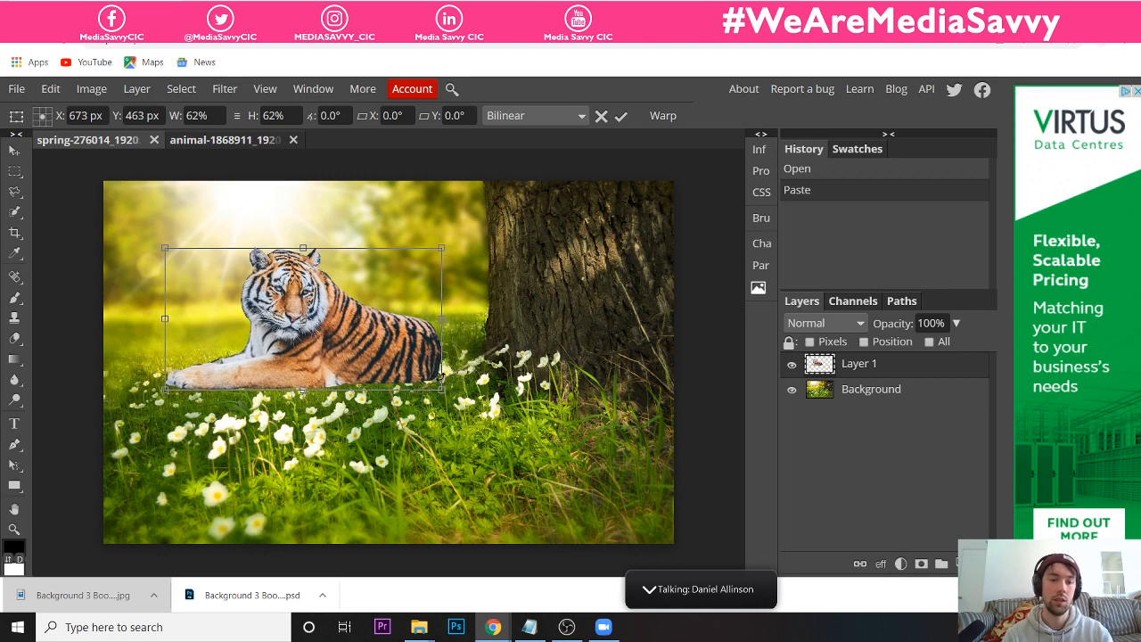
left_click_drag(343, 343, 329, 335)
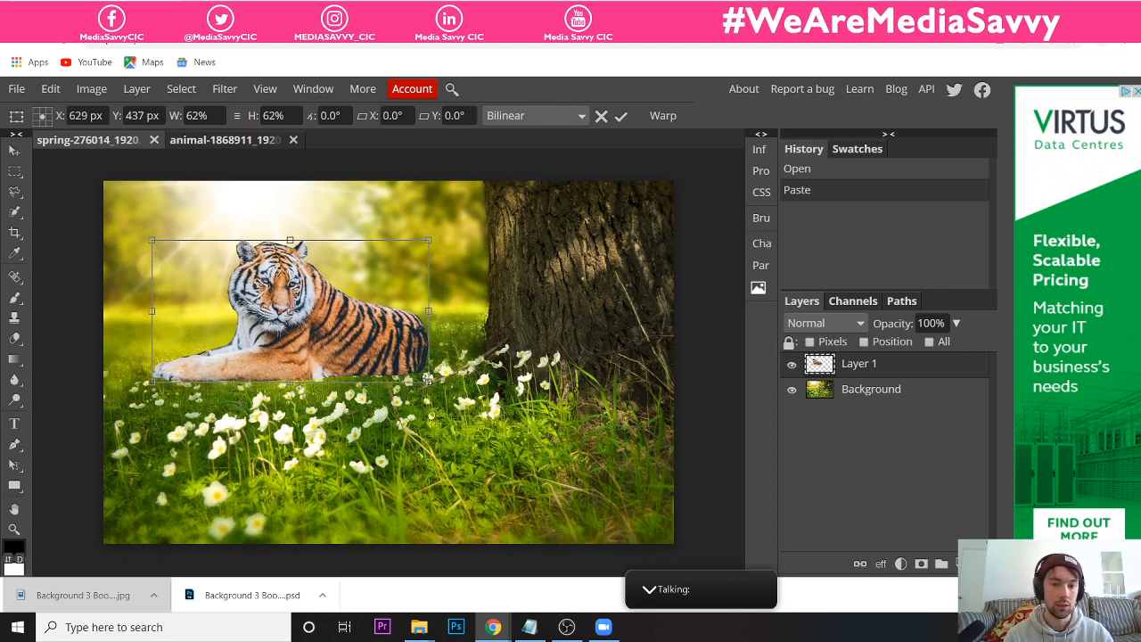
left_click_drag(428, 380, 396, 359)
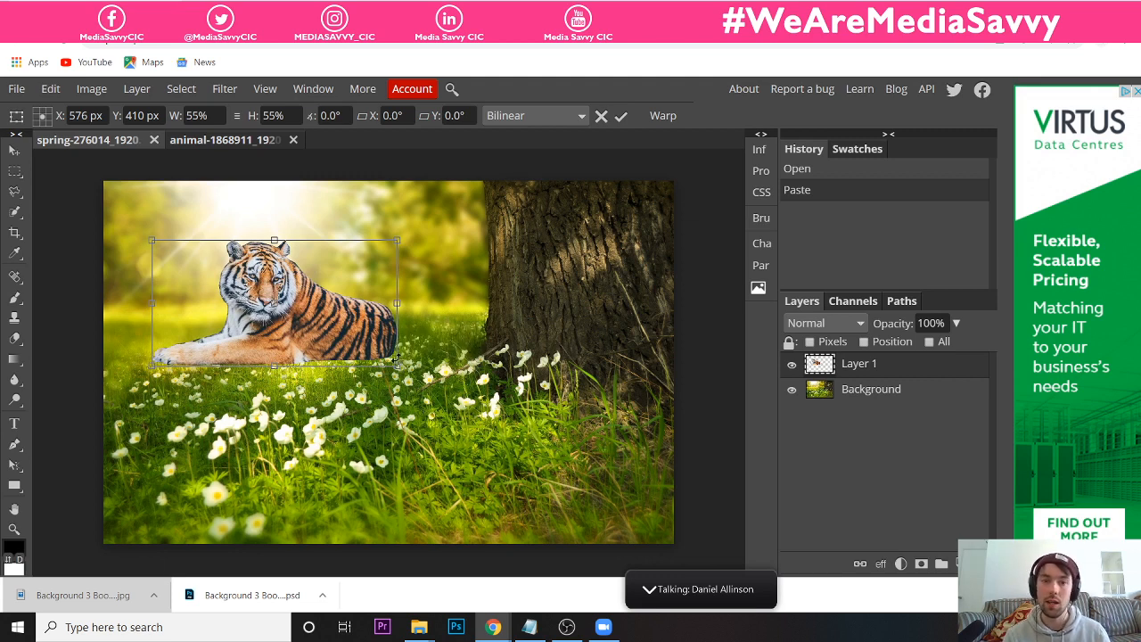
right_click(355, 328)
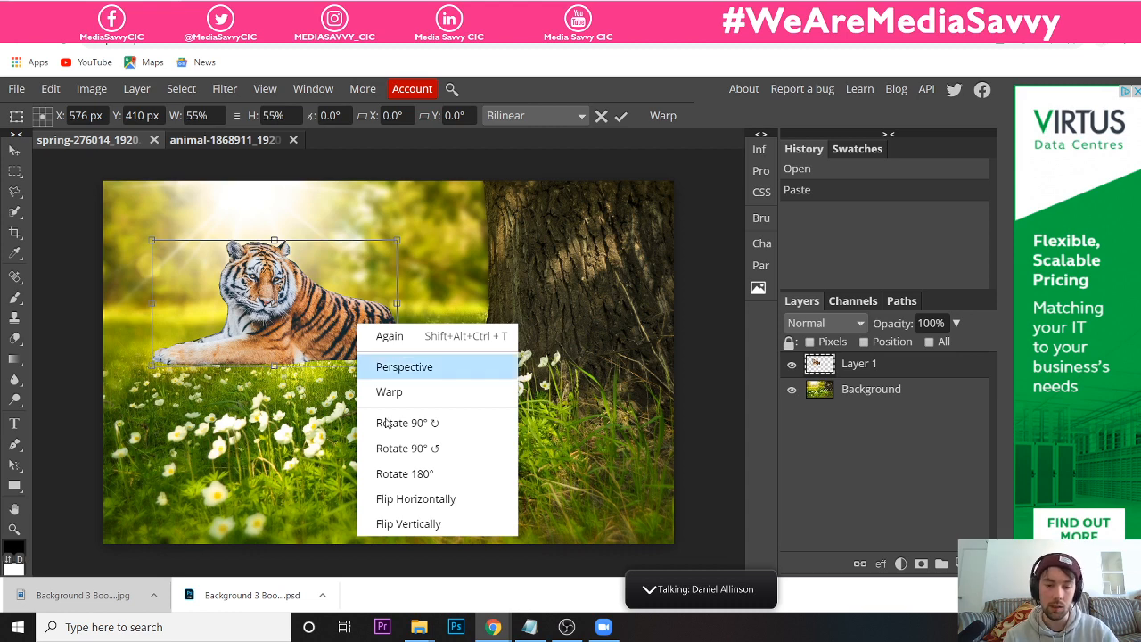
left_click(418, 500)
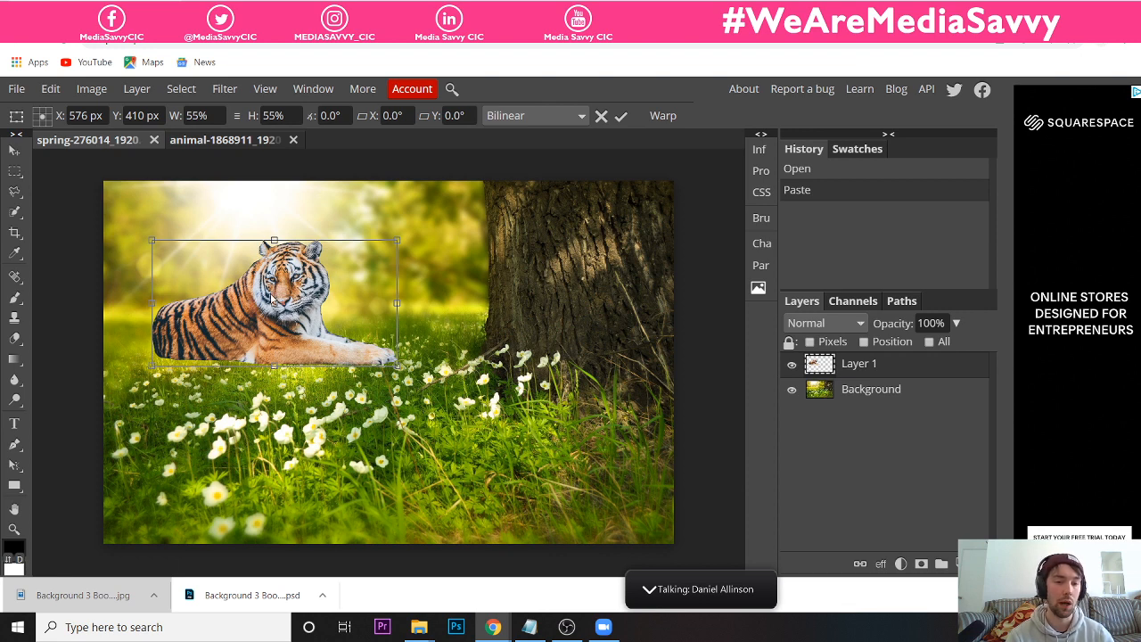
- Place the tiger in the meadow's lower-left corner, enlarge it to about 76% with a slight tilt, and apply the transform
left_click_drag(274, 301, 216, 478)
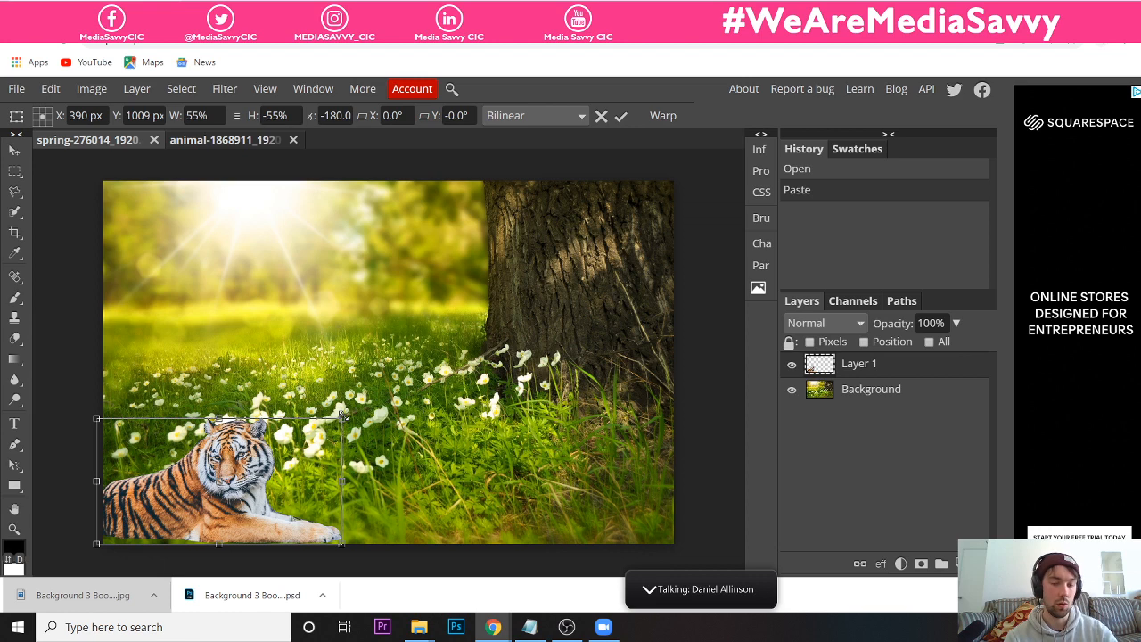
left_click_drag(341, 416, 419, 379)
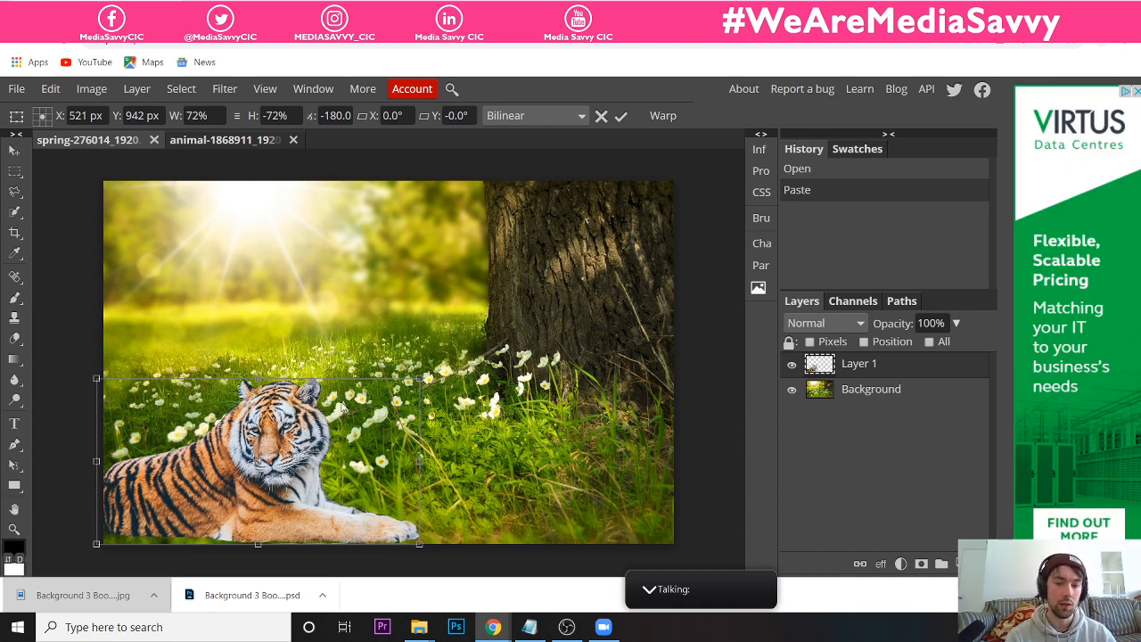
left_click_drag(426, 378, 426, 375)
left_click_drag(419, 373, 423, 374)
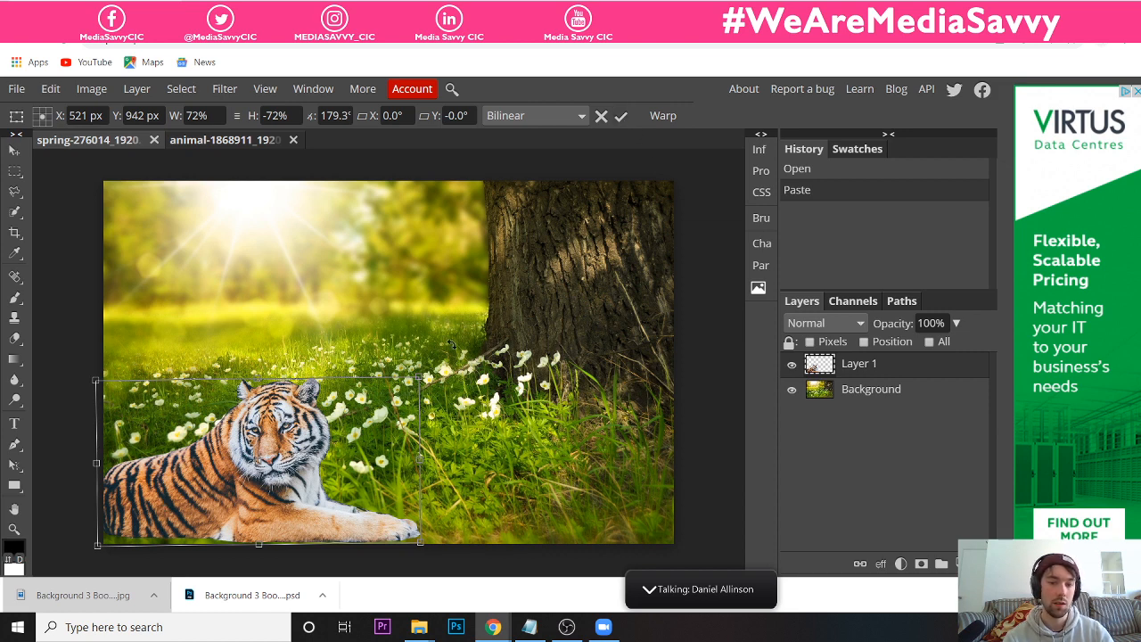
left_click_drag(420, 376, 435, 369)
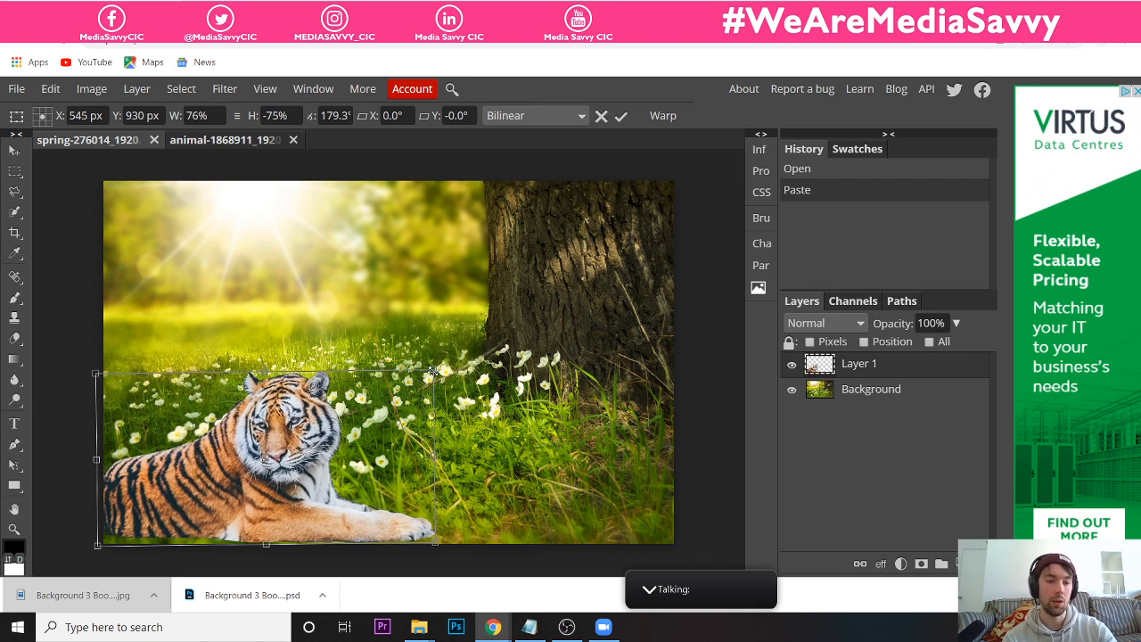
left_click(624, 118)
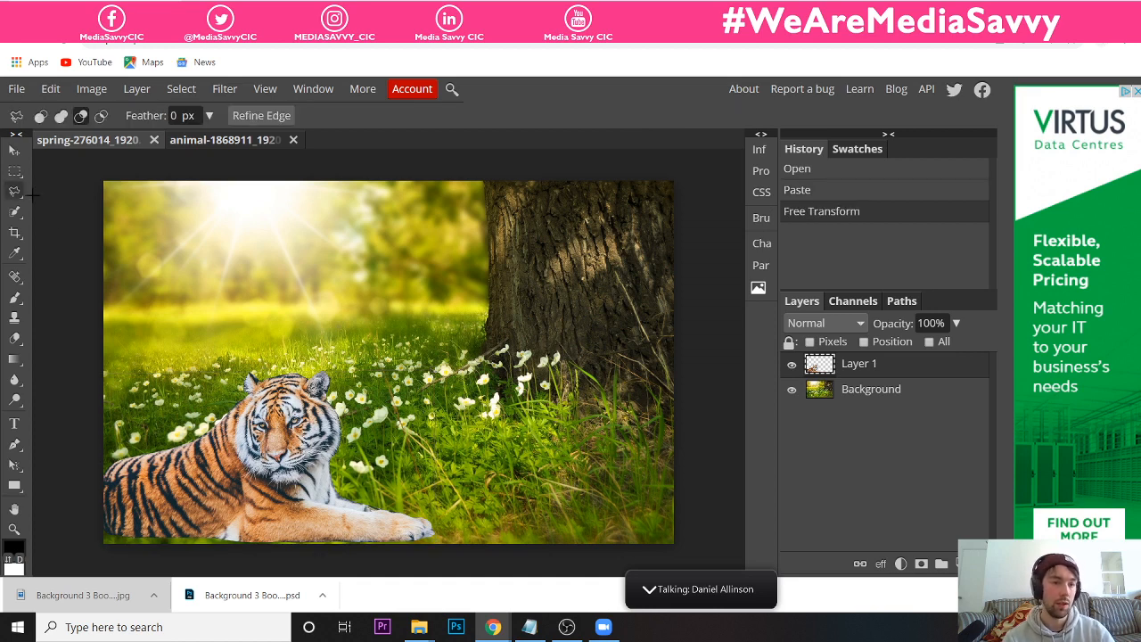
- Nudge the tiger slightly downward with the Move tool so its underside meets the meadow image's lower edge
left_click(14, 151)
left_click_drag(229, 482, 229, 487)
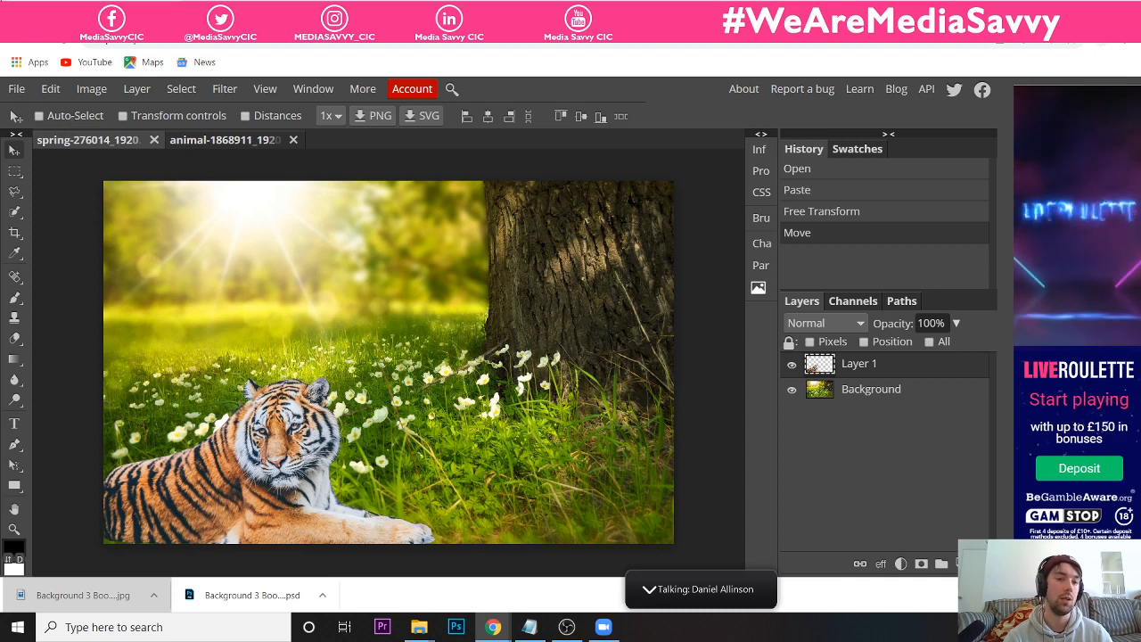
left_click(81, 87)
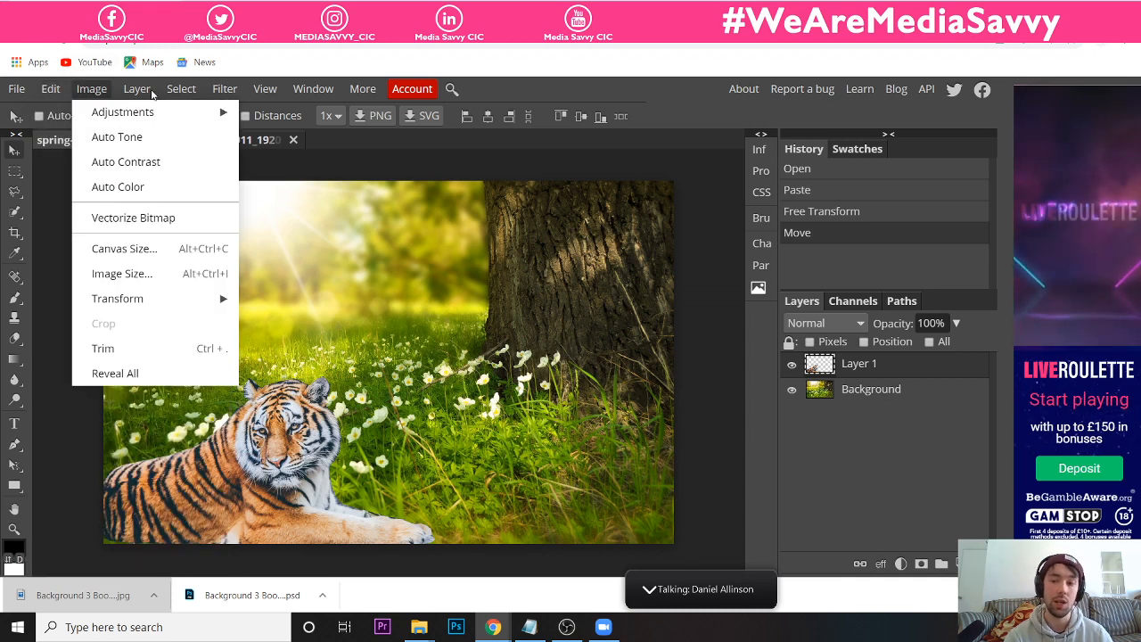
- Rename the pasted tiger's layer to Tiger
left_click(863, 368)
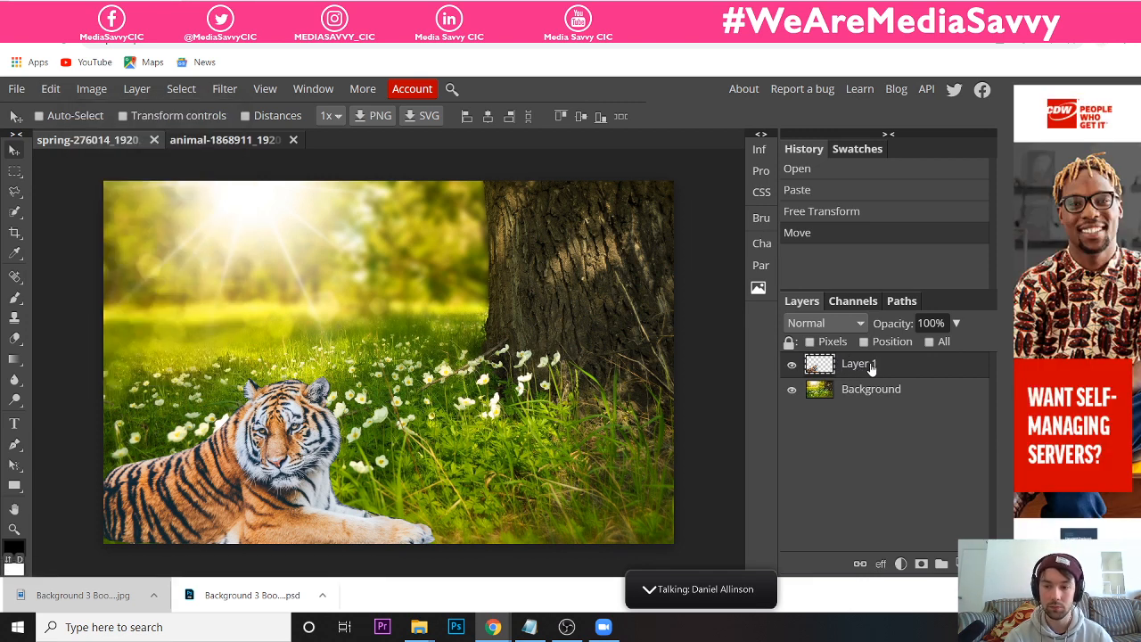
double_click(864, 365)
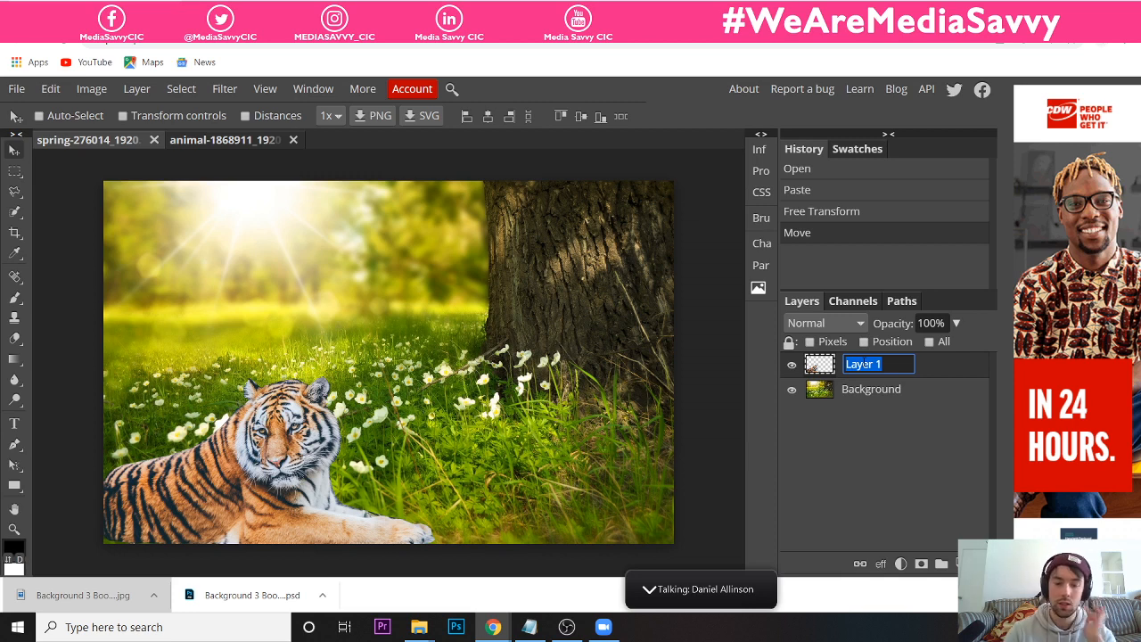
type("ti")
key("BackSpace")
key("BackSpace")
type("Tiger")
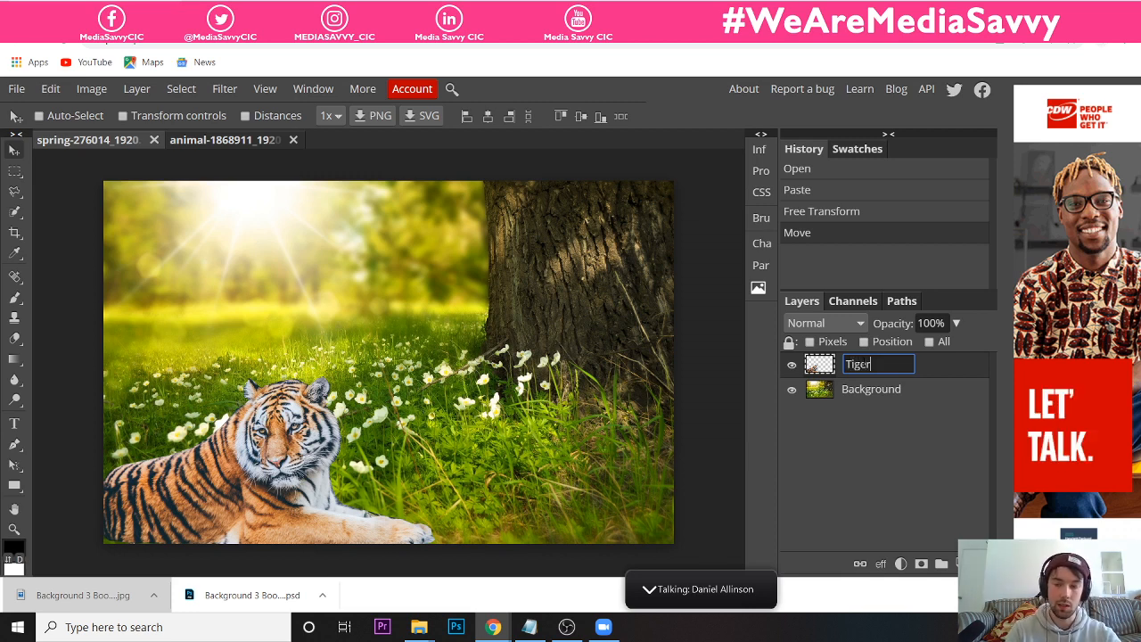
key("Return")
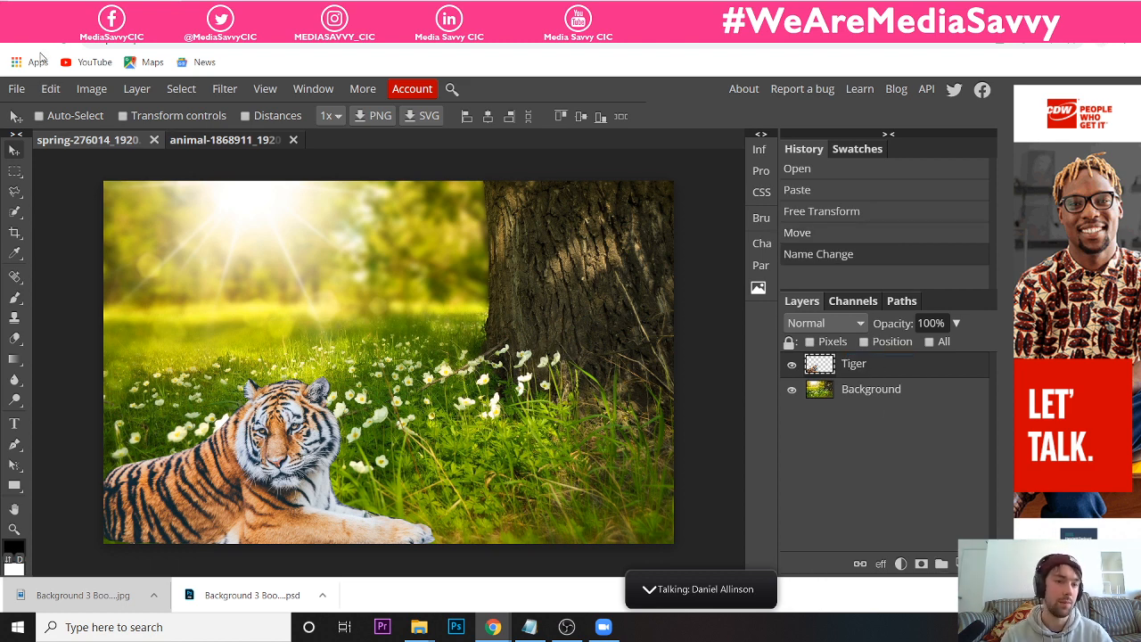
- Apply a Brightness/Contrast adjustment to the Tiger layer with brightness -48 and contrast 71
left_click(50, 86)
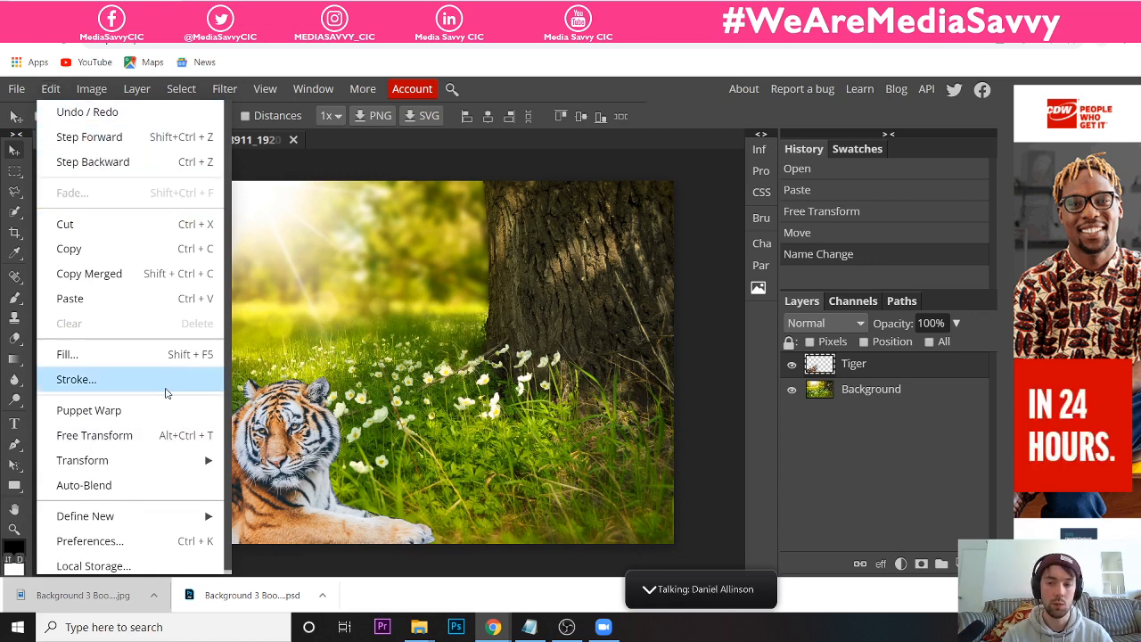
left_click(91, 88)
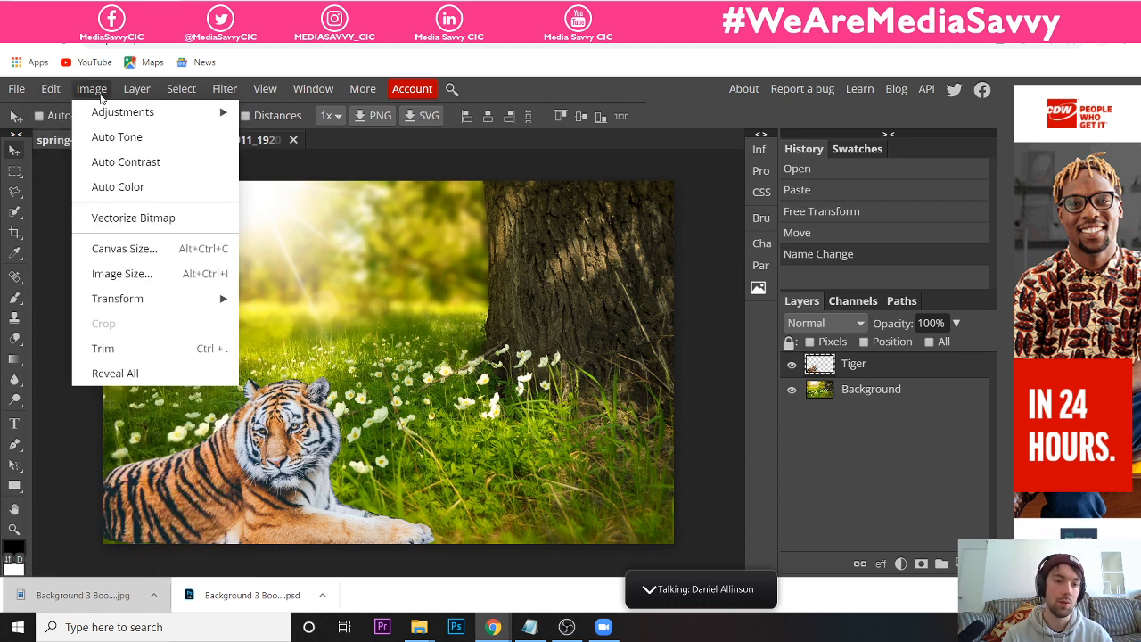
mouse_move(204, 117)
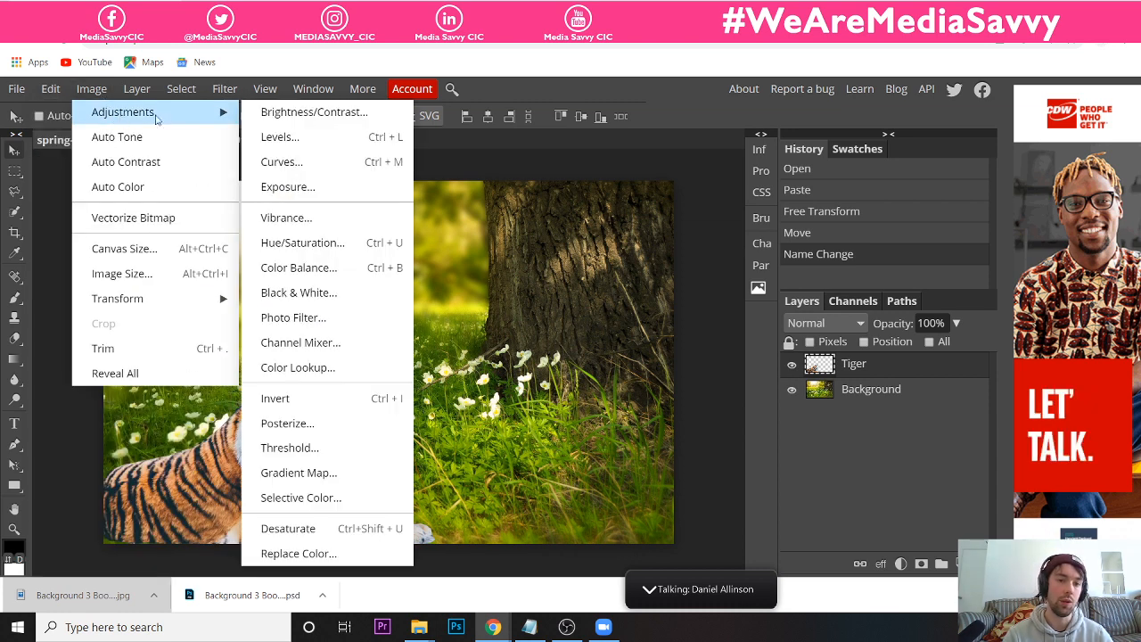
left_click(298, 112)
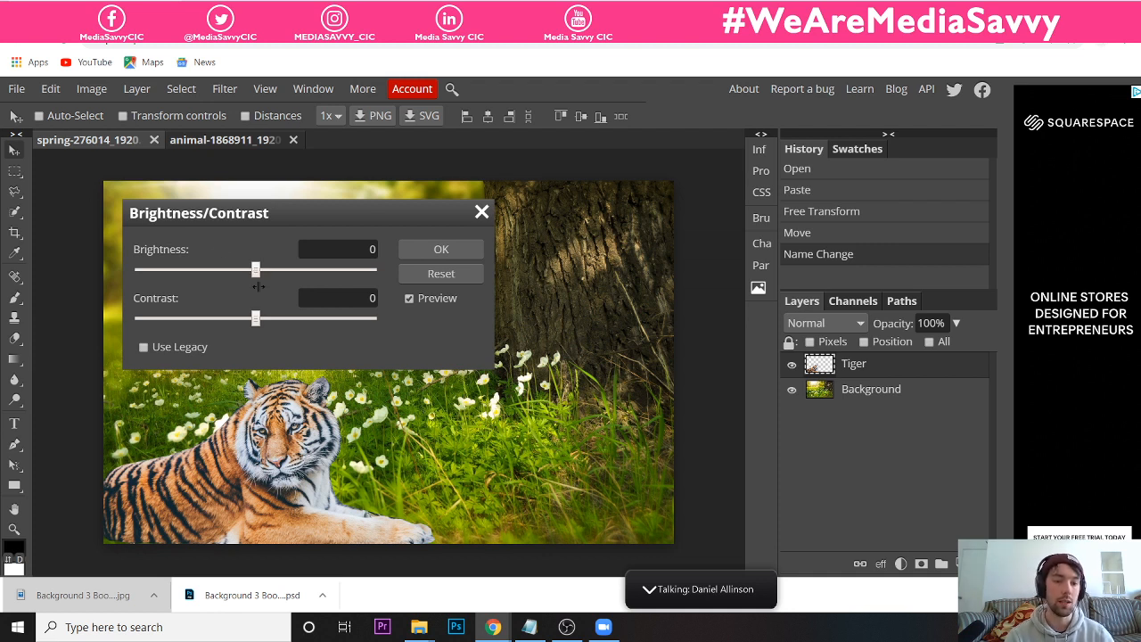
left_click_drag(256, 270, 218, 270)
left_click_drag(256, 318, 337, 330)
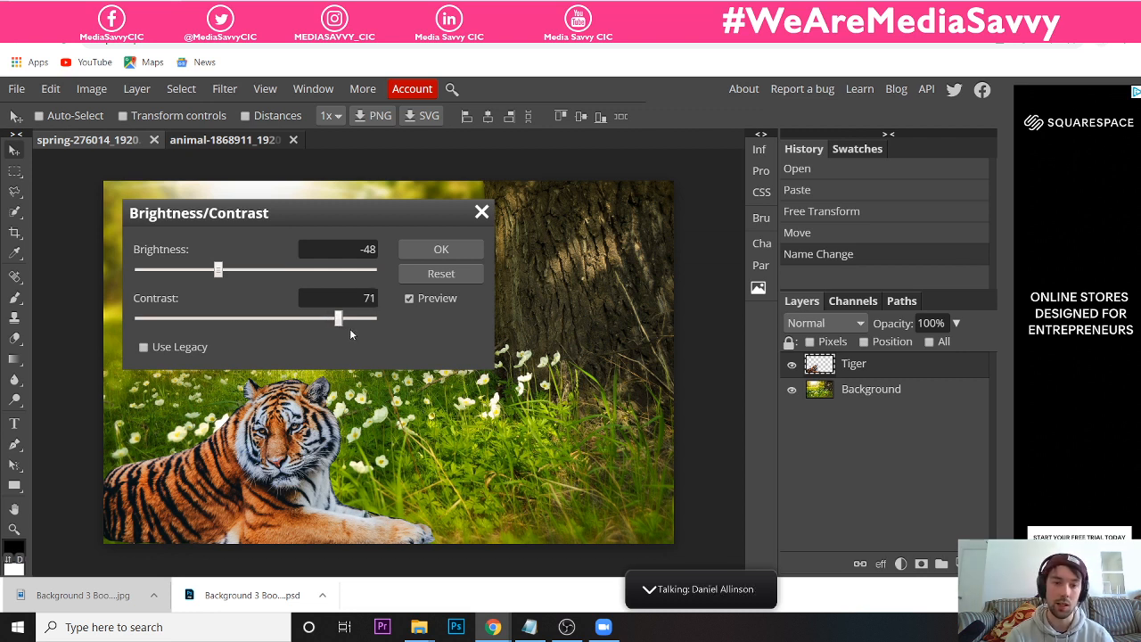
mouse_move(218, 270)
left_mouse_down()
mouse_move(209, 270)
mouse_move(220, 275)
left_mouse_up()
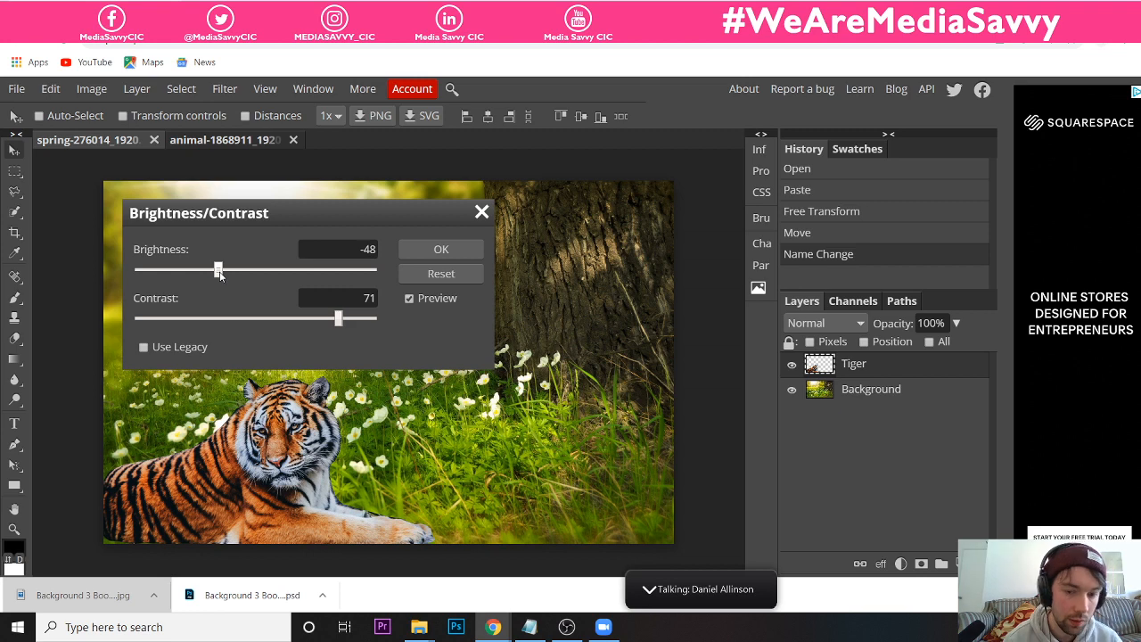
left_click(431, 255)
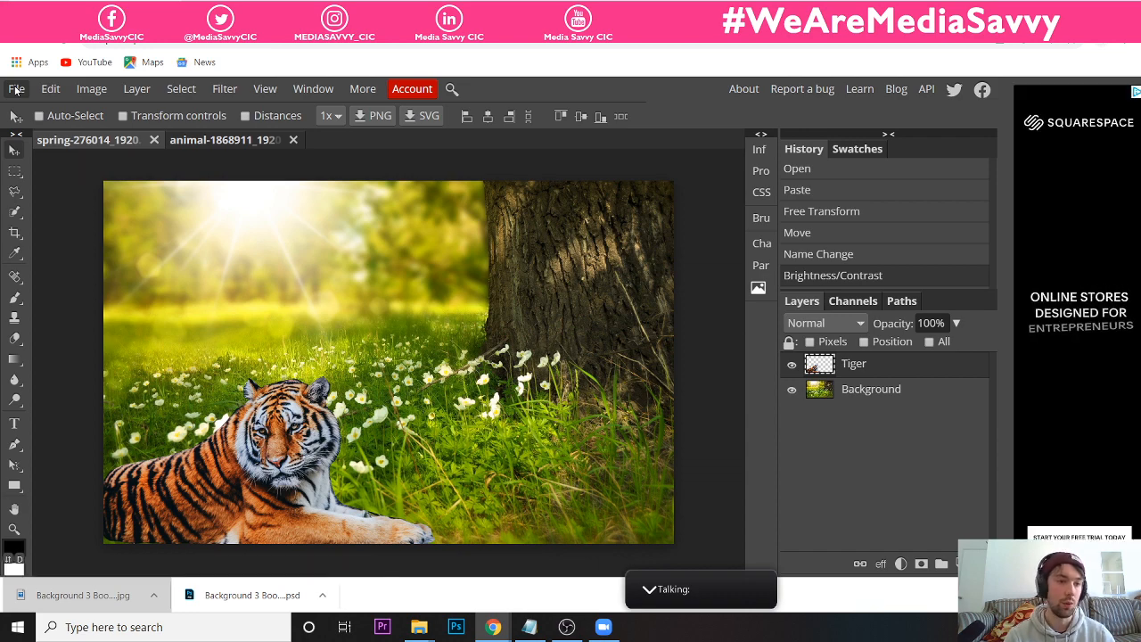
- Open the butterfly-1127666_1920 image from the Objects folder as a new document
left_click(16, 89)
left_click(38, 136)
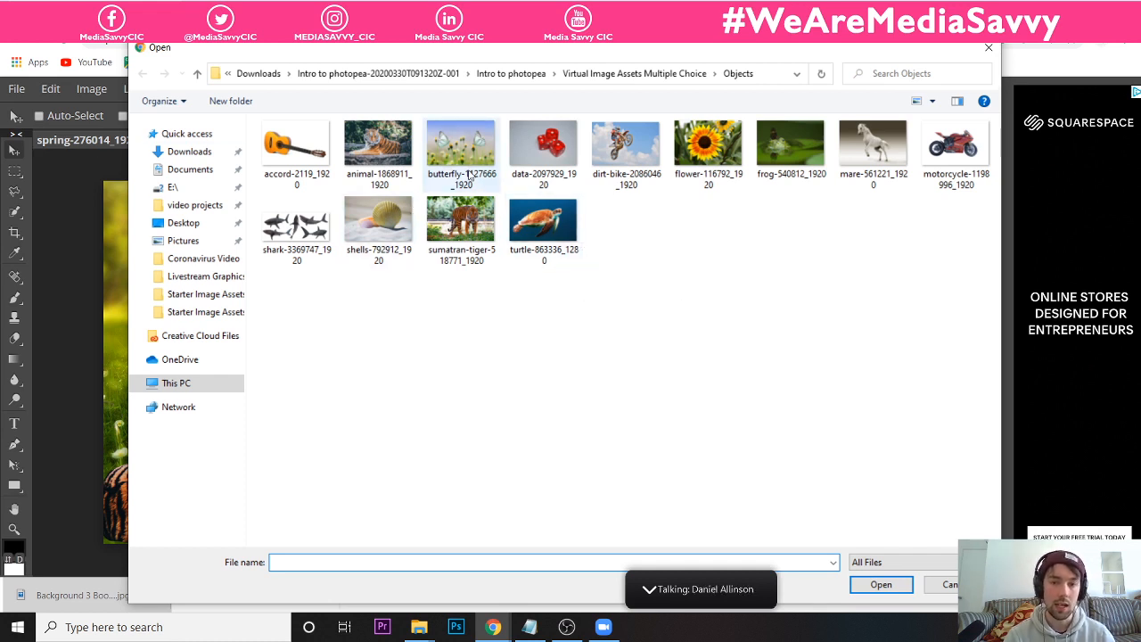
left_click(470, 175)
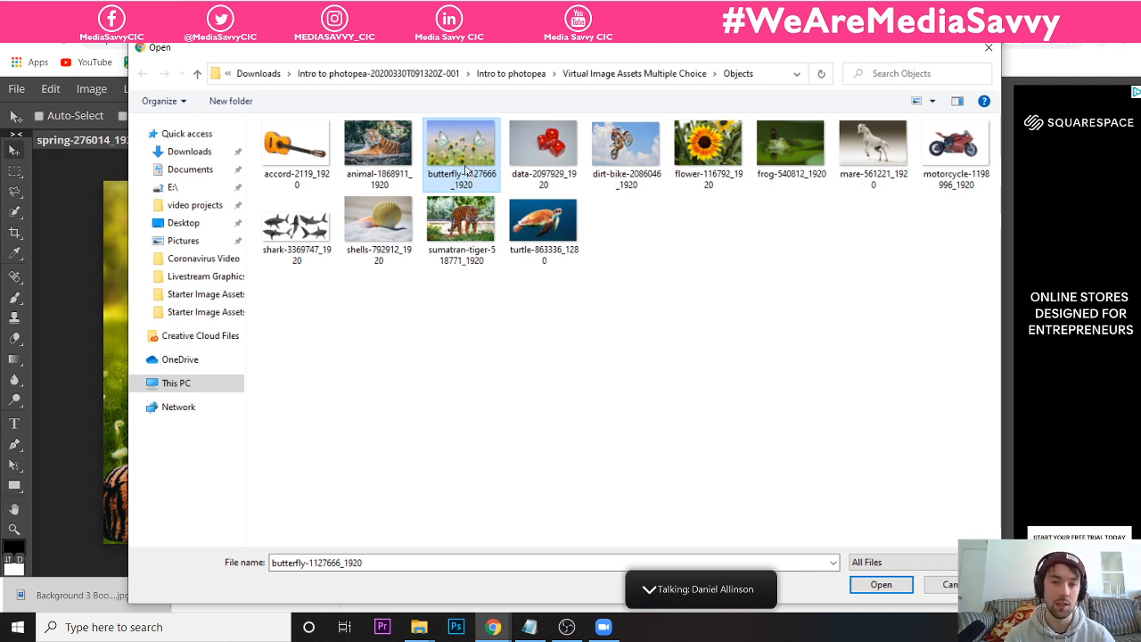
double_click(465, 165)
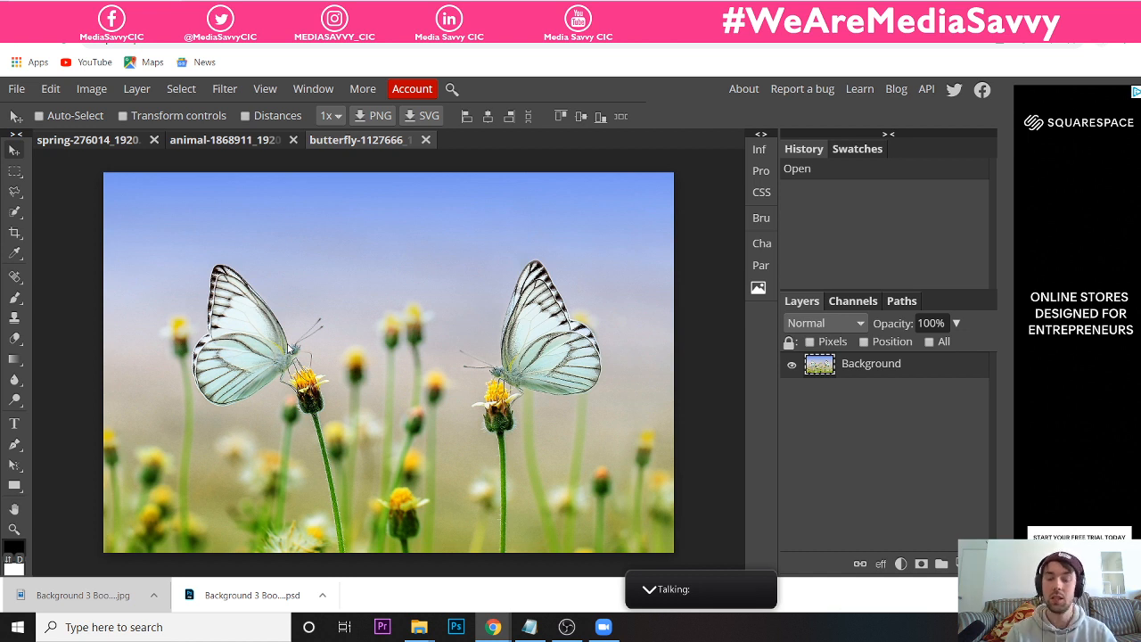
- Shift the butterfly photo slightly with the Move tool, keeping the whole left-hand butterfly in close view
scroll(288, 348, "up", 2)
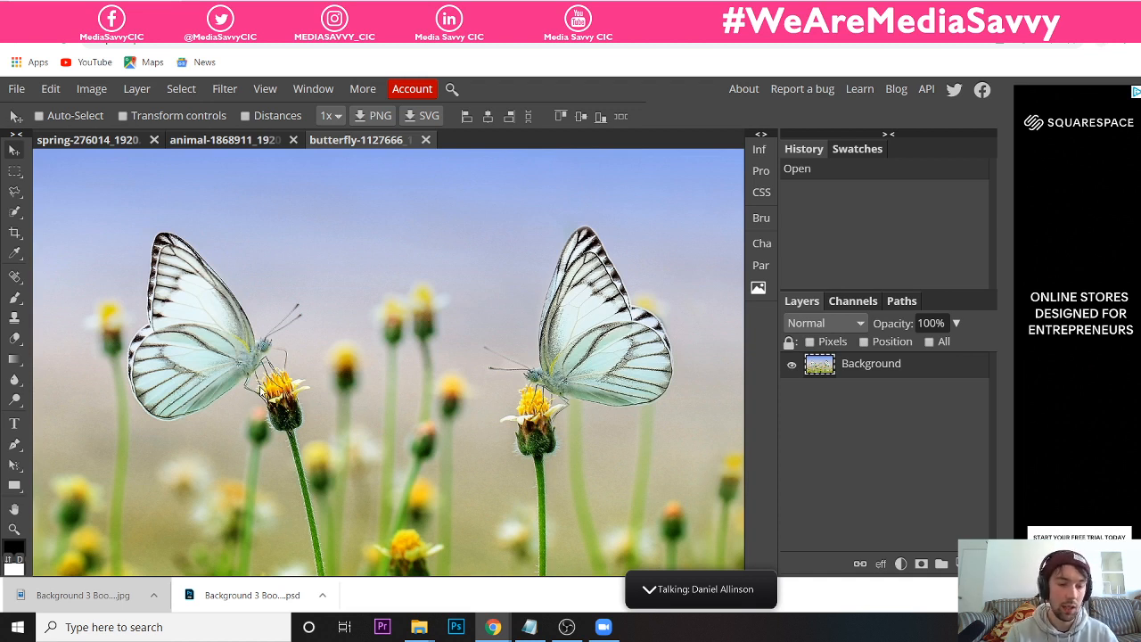
scroll(384, 388, "up", 2)
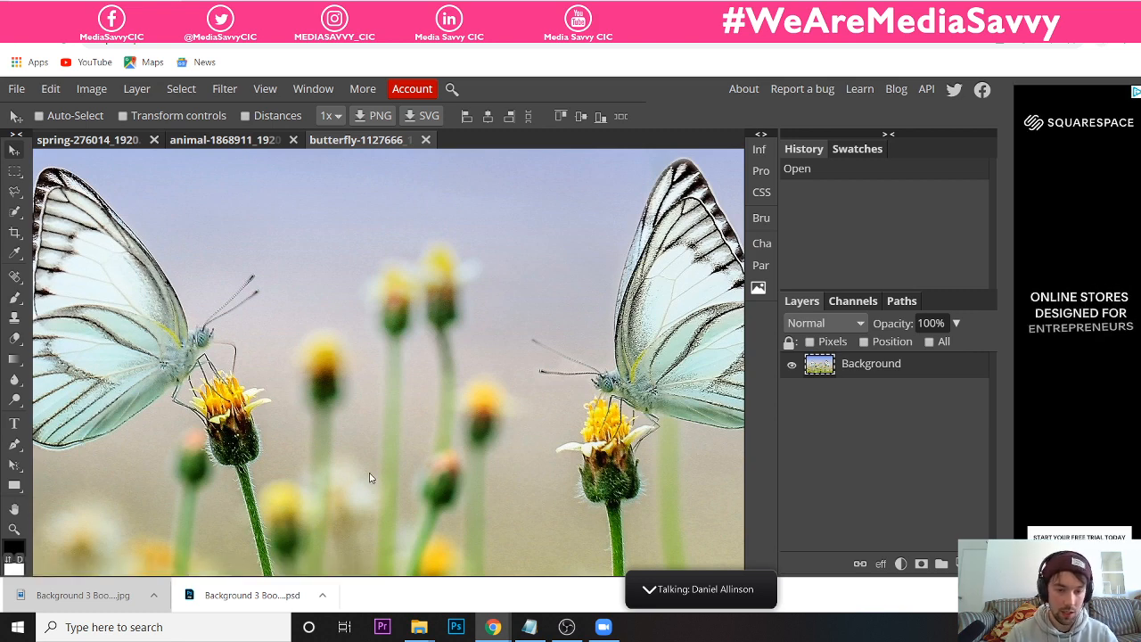
scroll(370, 478, "left", 5)
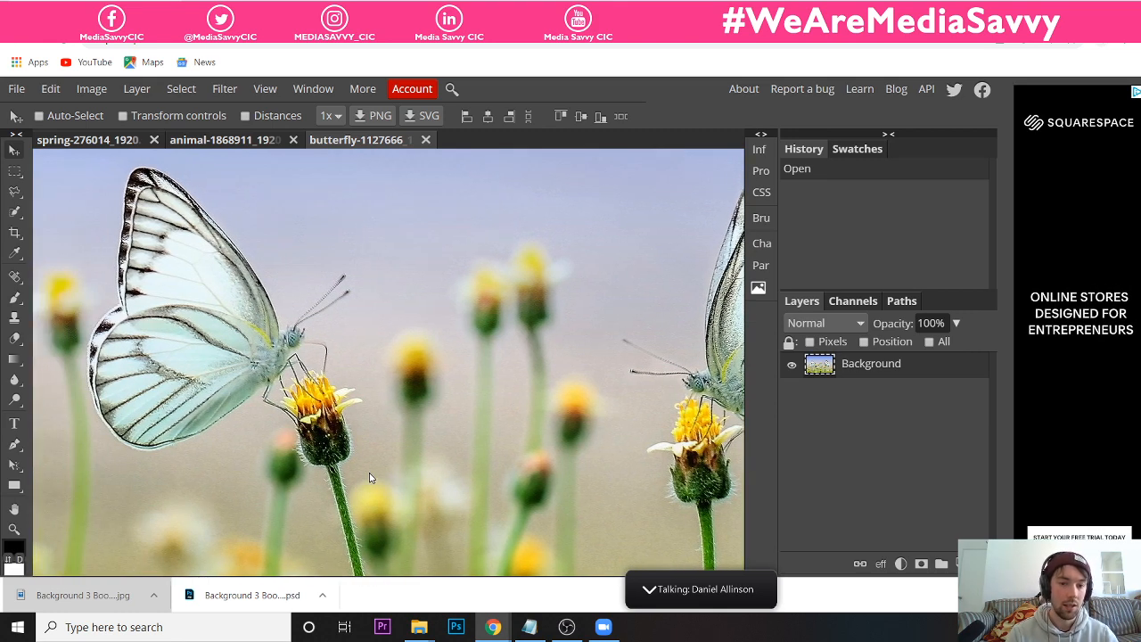
scroll(370, 479, "left", 3)
scroll(370, 479, "up", 2)
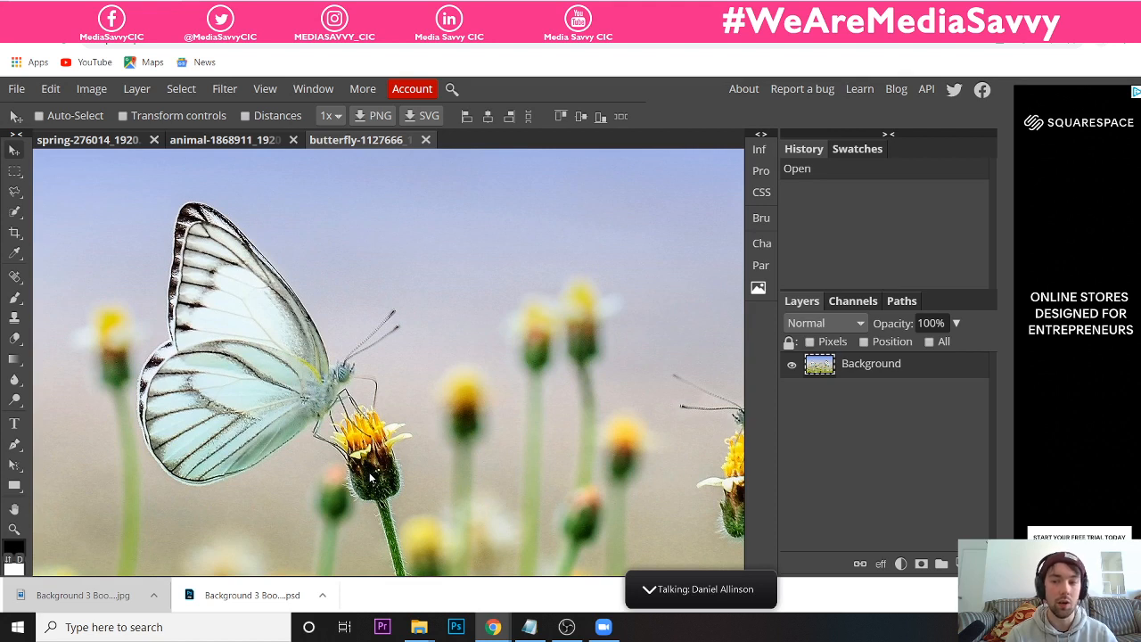
scroll(370, 479, "down", 1)
scroll(370, 479, "left", 2)
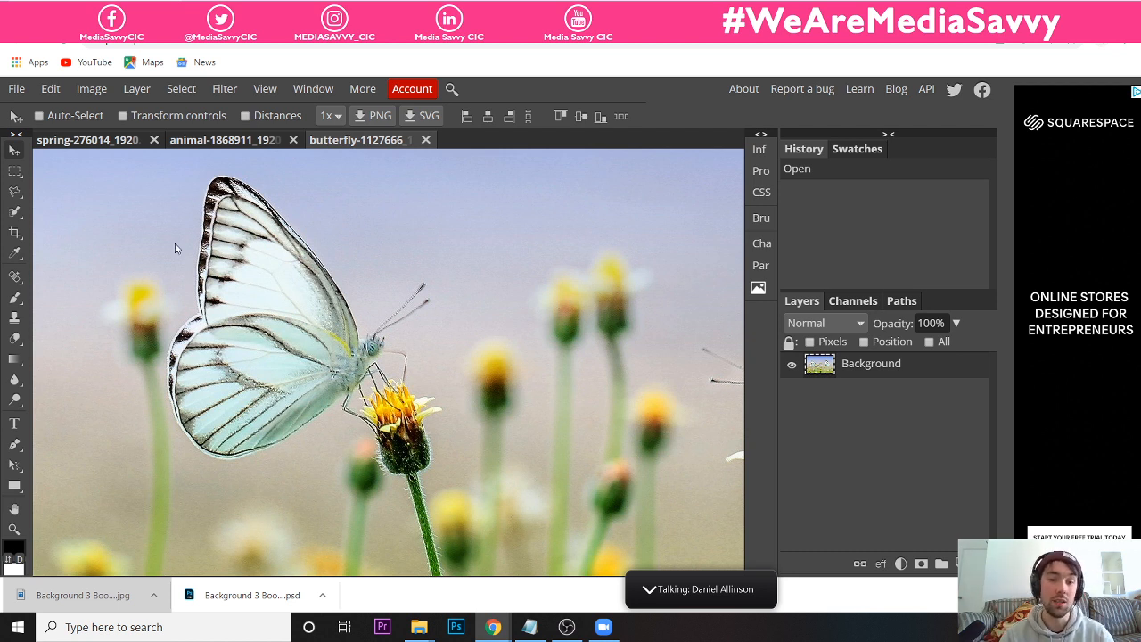
left_click_drag(319, 356, 290, 337)
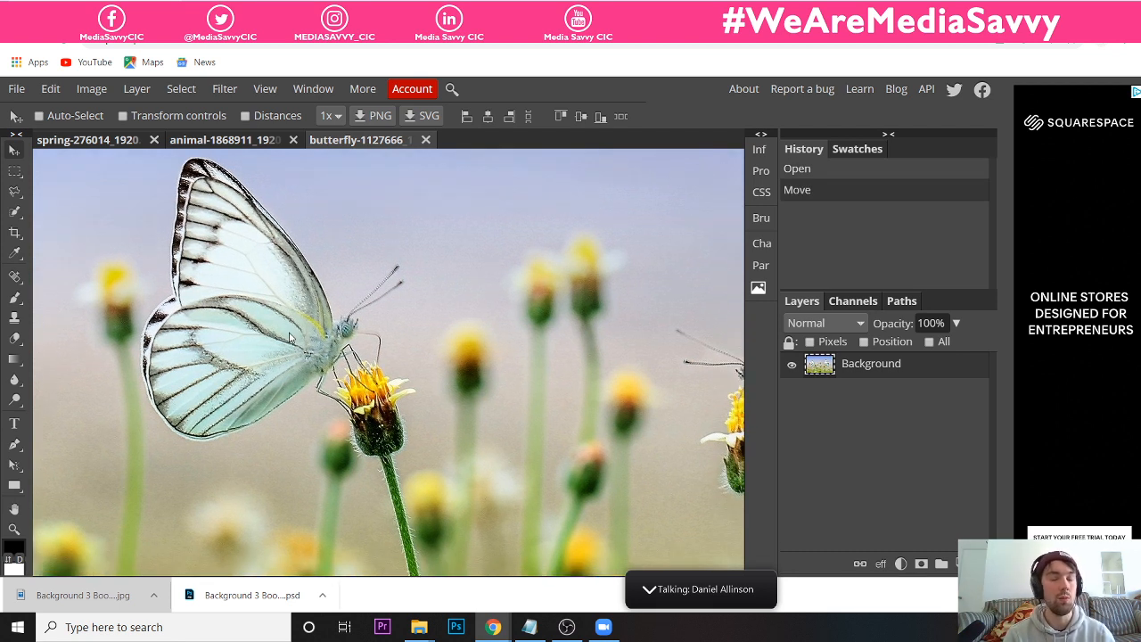
left_click_drag(290, 337, 325, 333)
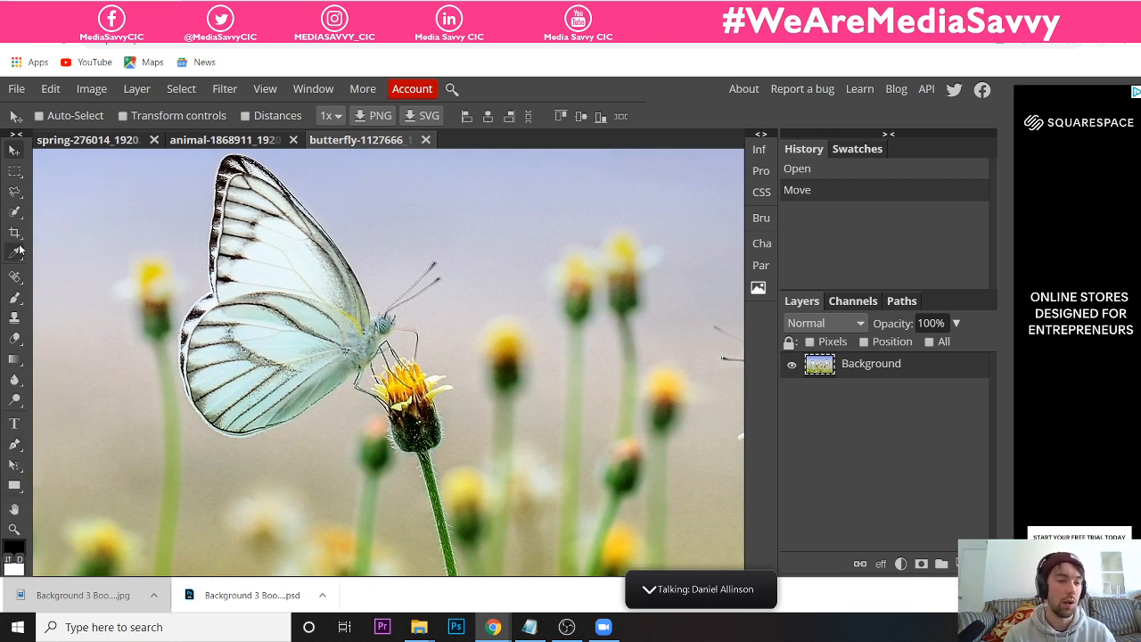
- Trace the left-hand butterfly's wings, antennae and legs with the Polygonal Lasso and close the outline into a selection
left_click(15, 194)
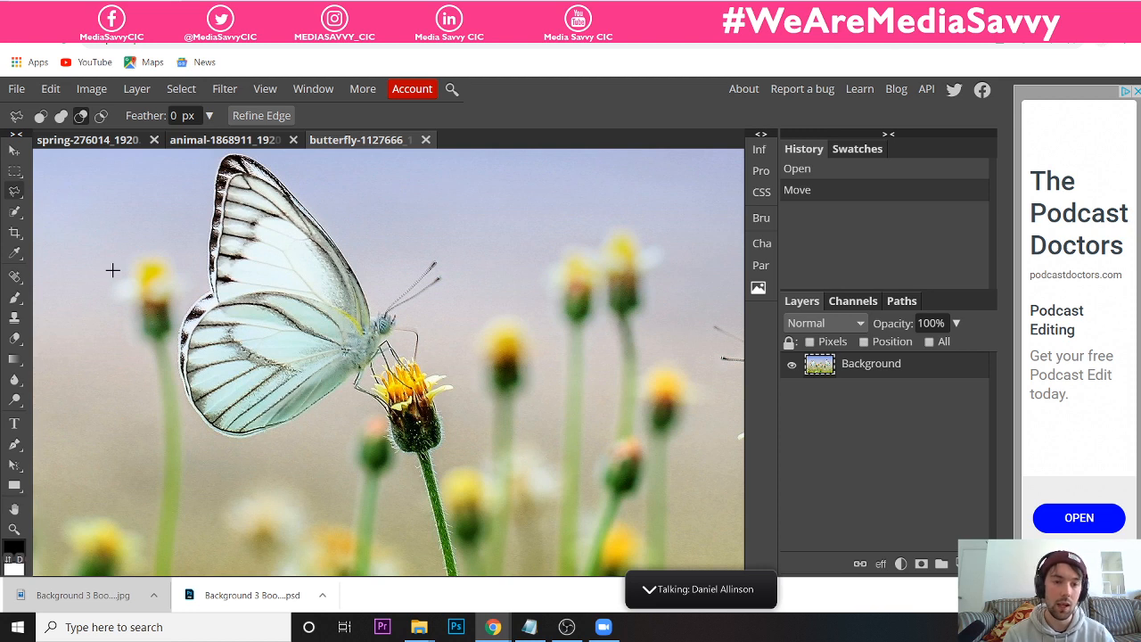
scroll(112, 269, "up", 2)
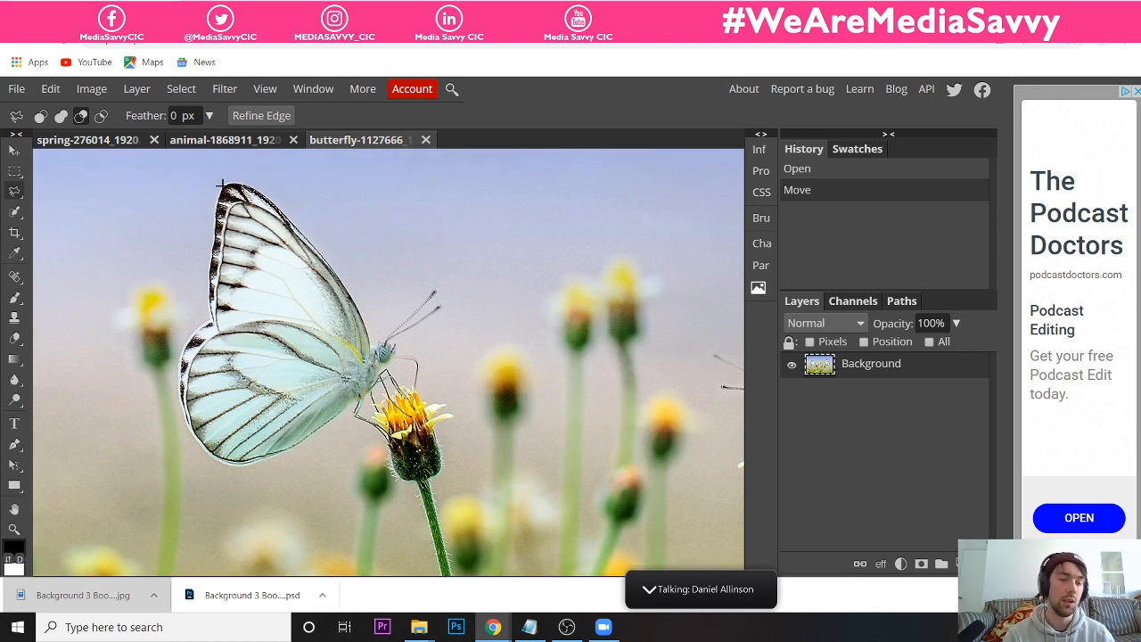
right_click(10, 192)
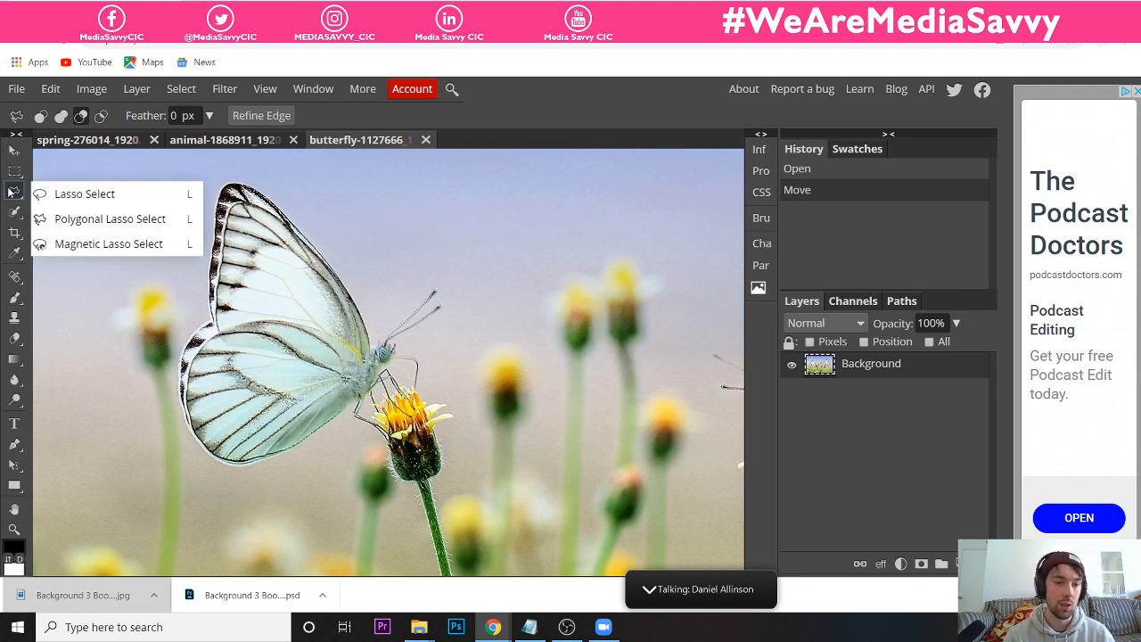
left_click(61, 220)
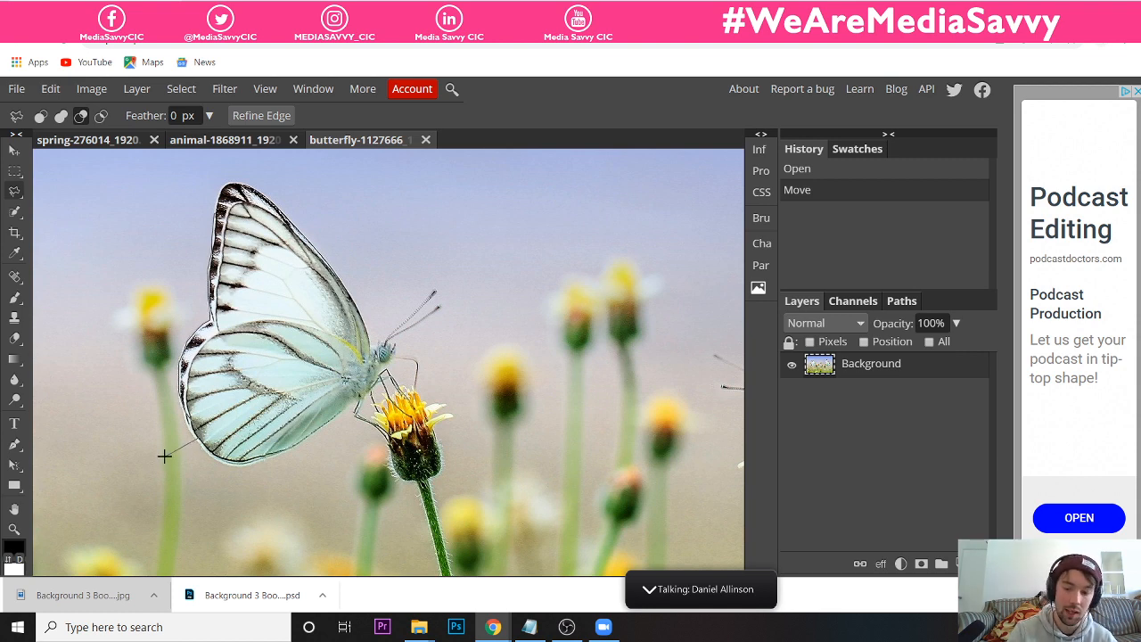
key("ctrl+alt+z")
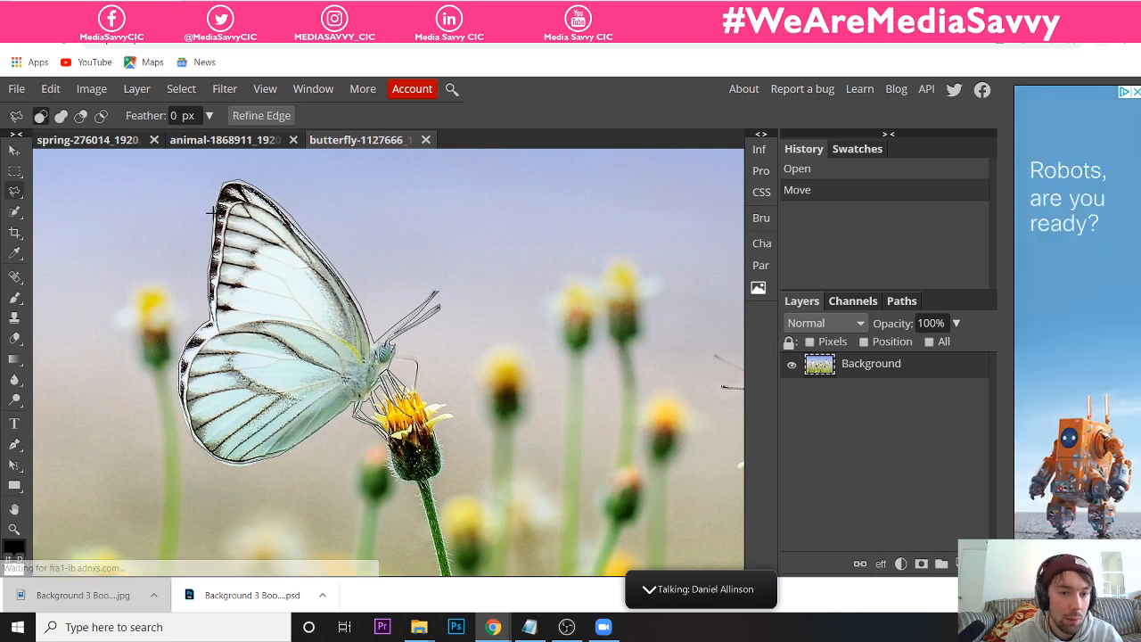
left_click(212, 211)
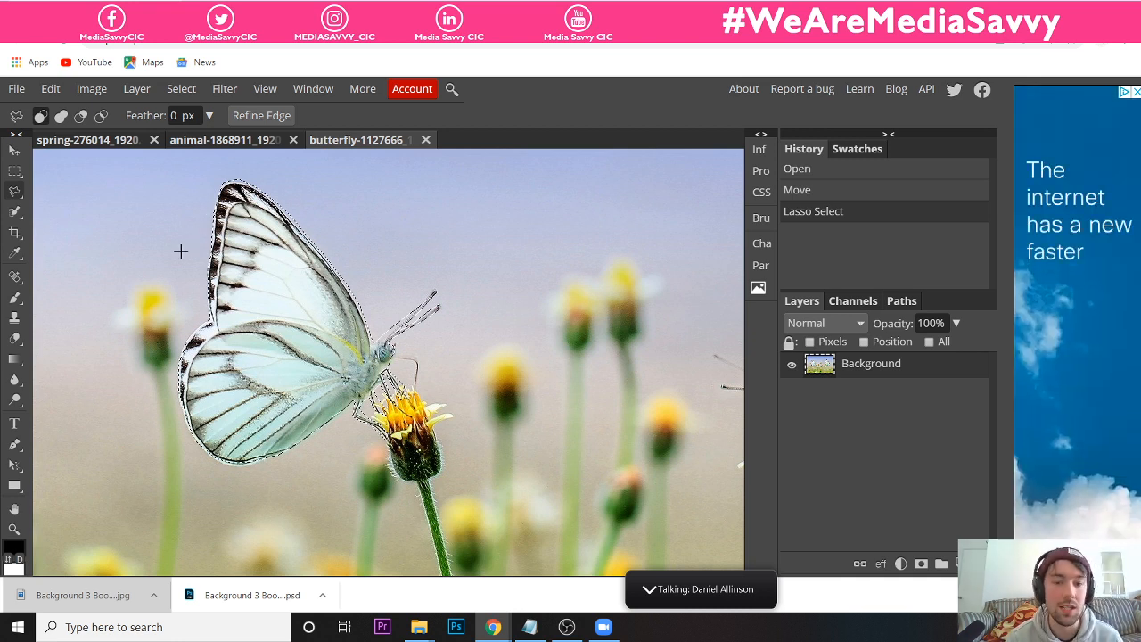
- Copy the selected butterfly into the spring meadow document and move it up into the space above the tiger
left_click(51, 90)
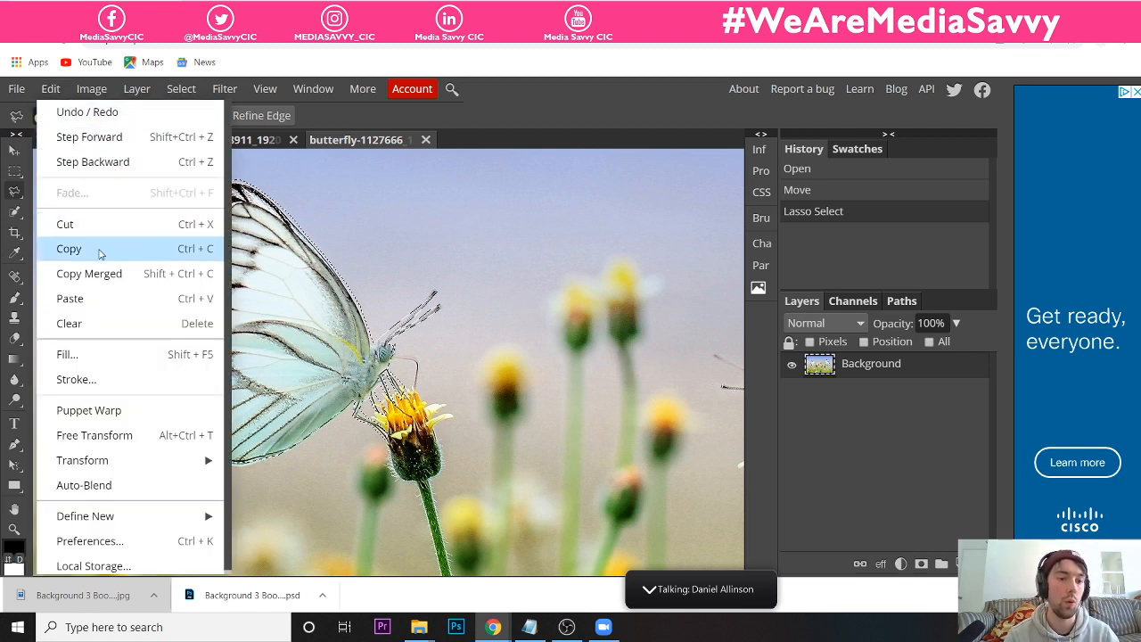
left_click(98, 248)
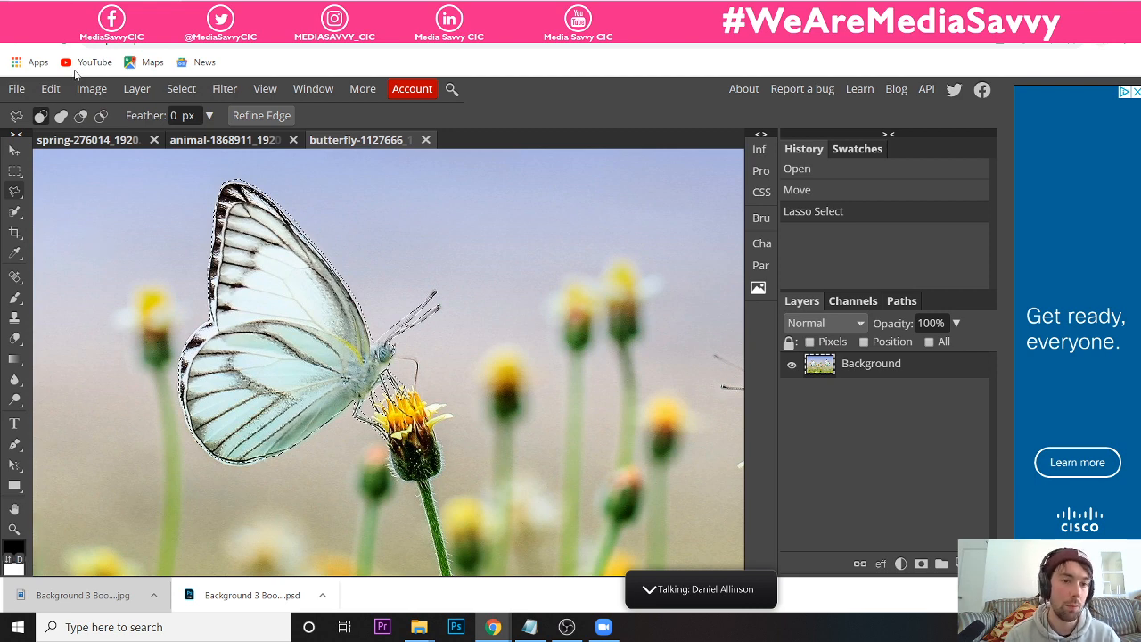
left_click(87, 142)
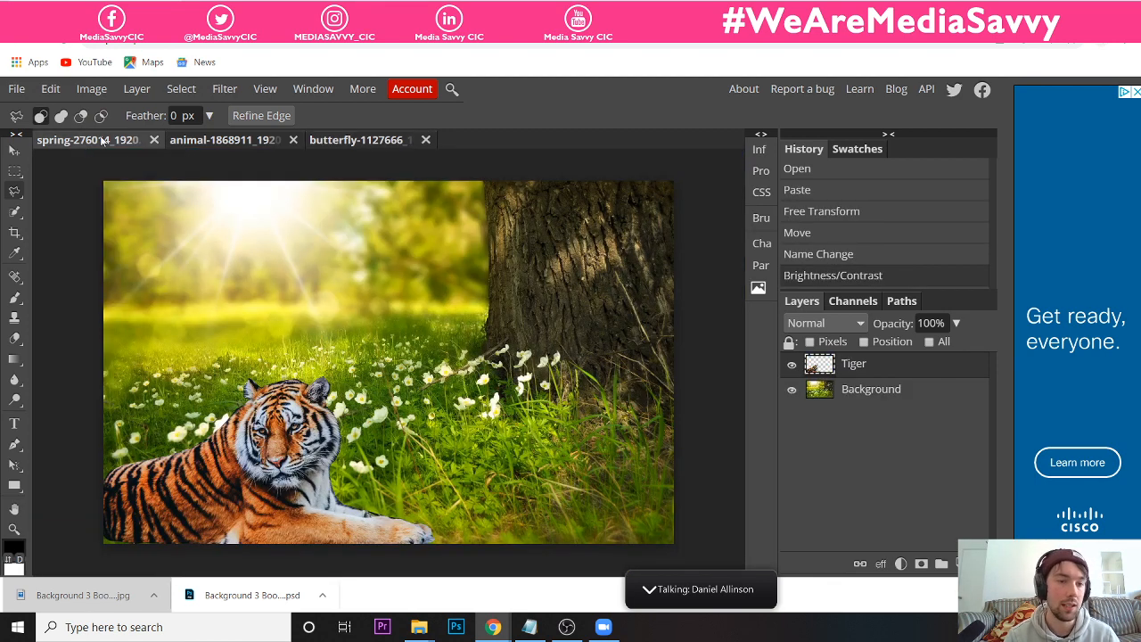
left_click(60, 95)
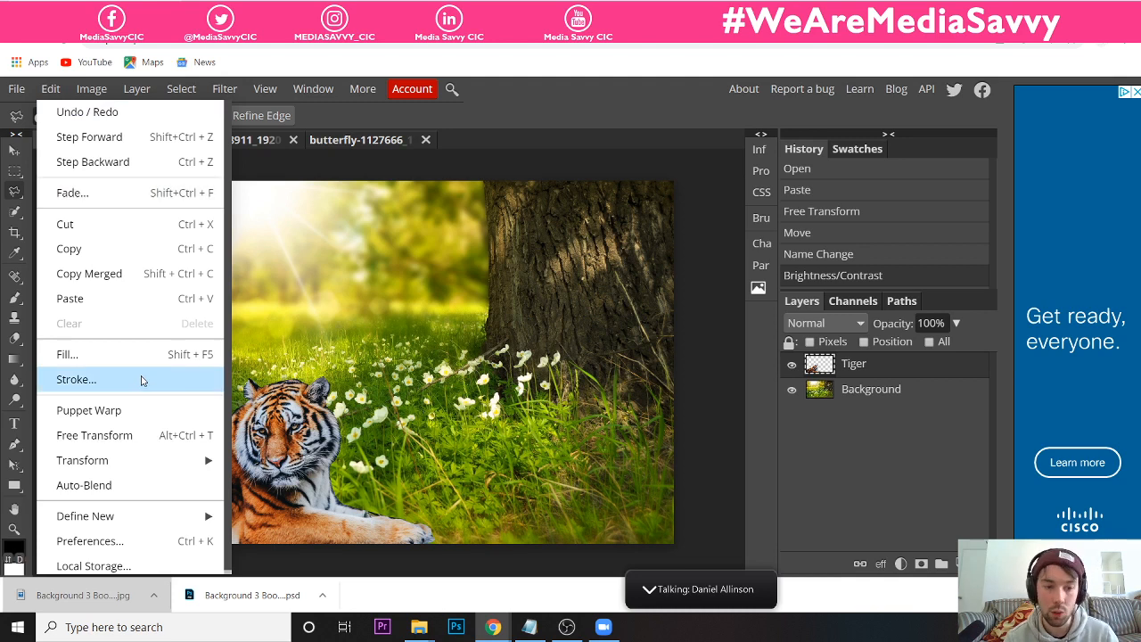
left_click(125, 299)
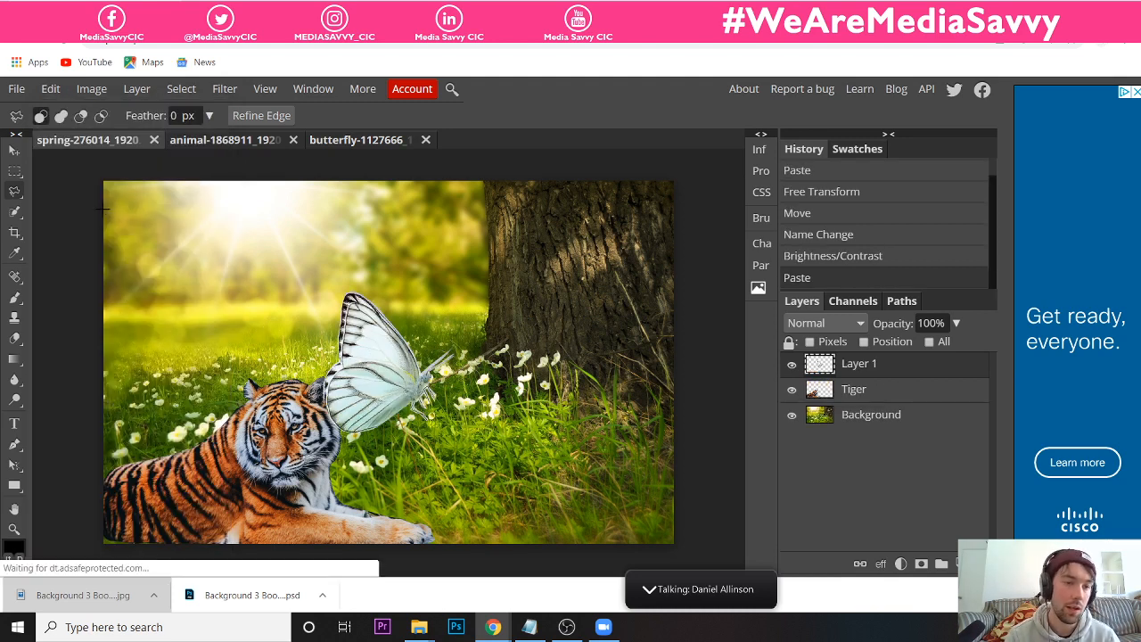
left_click(15, 152)
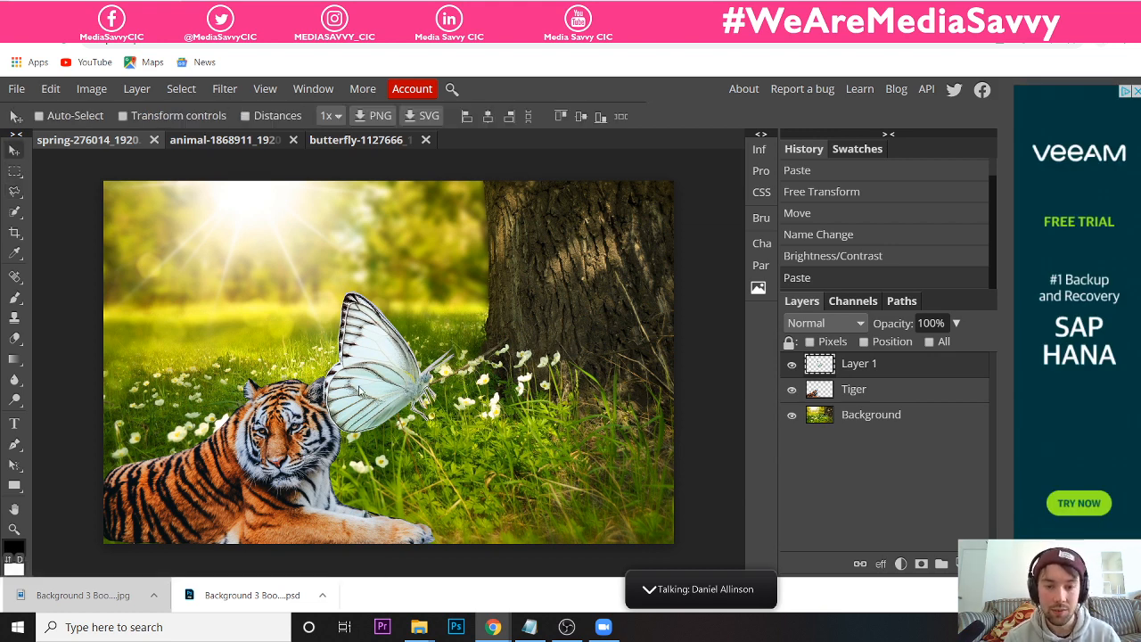
left_click_drag(360, 390, 353, 312)
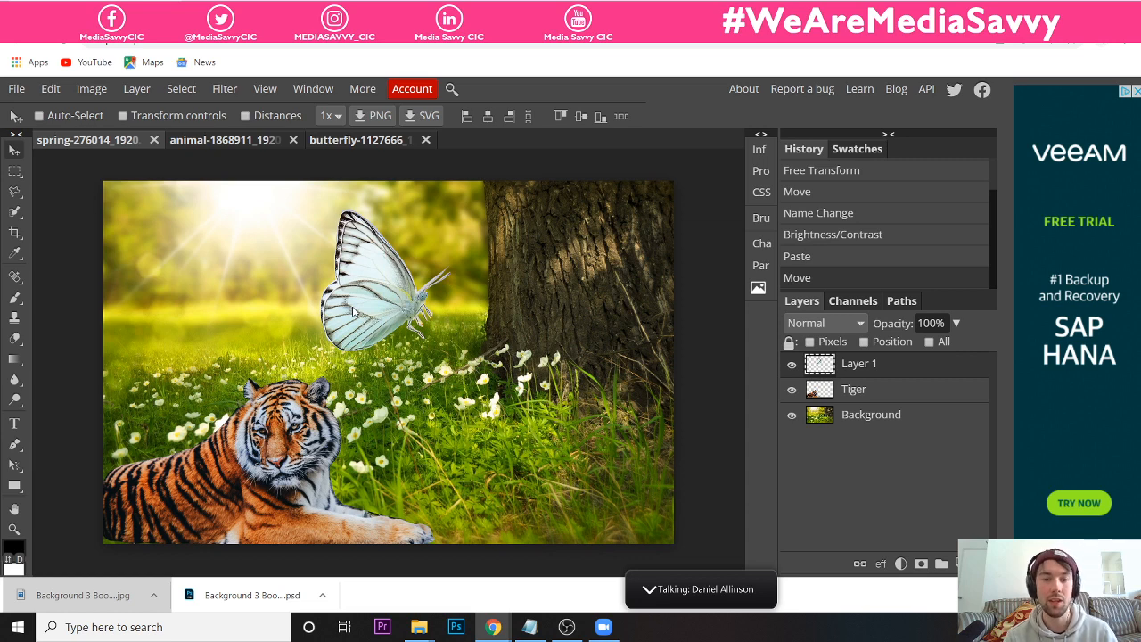
- Rename the pasted Layer 1 as Butterfly
double_click(862, 366)
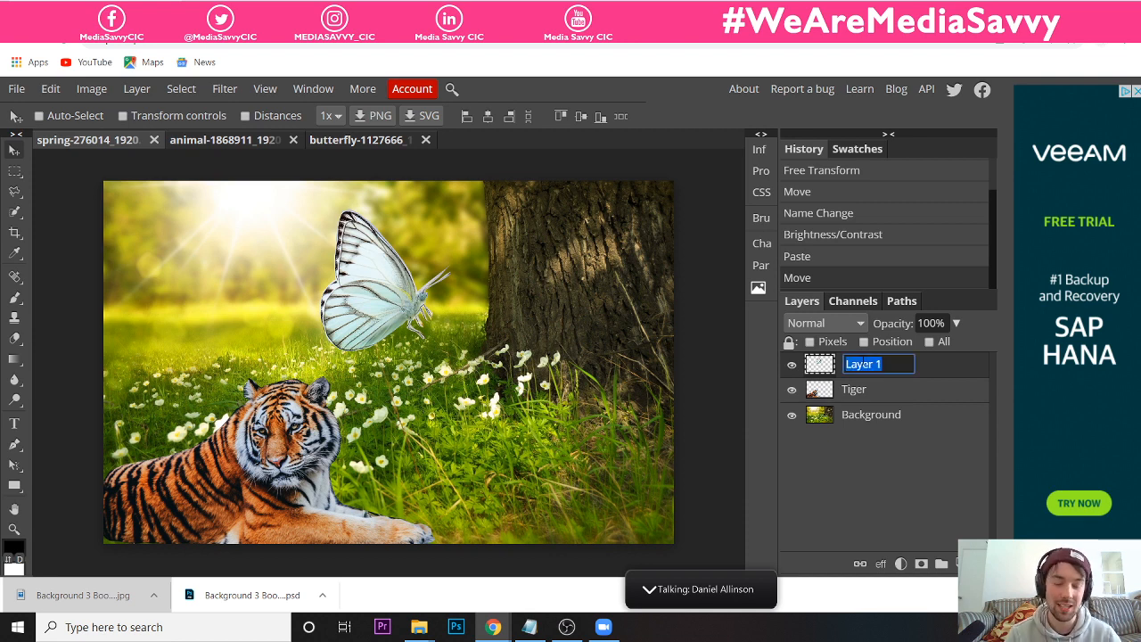
type("B")
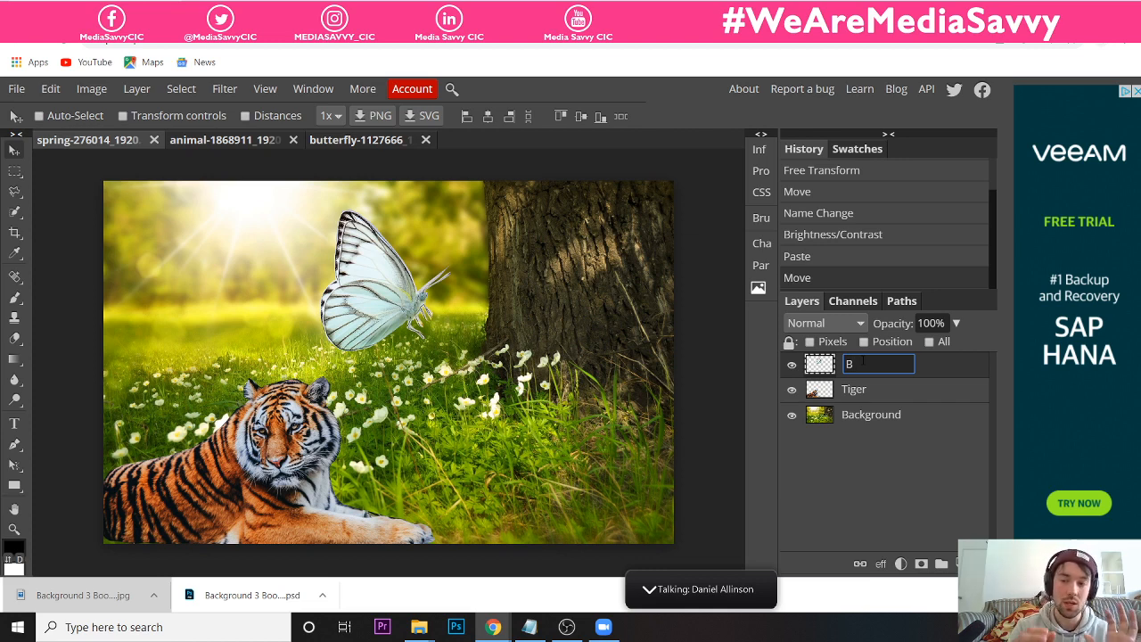
type("utt")
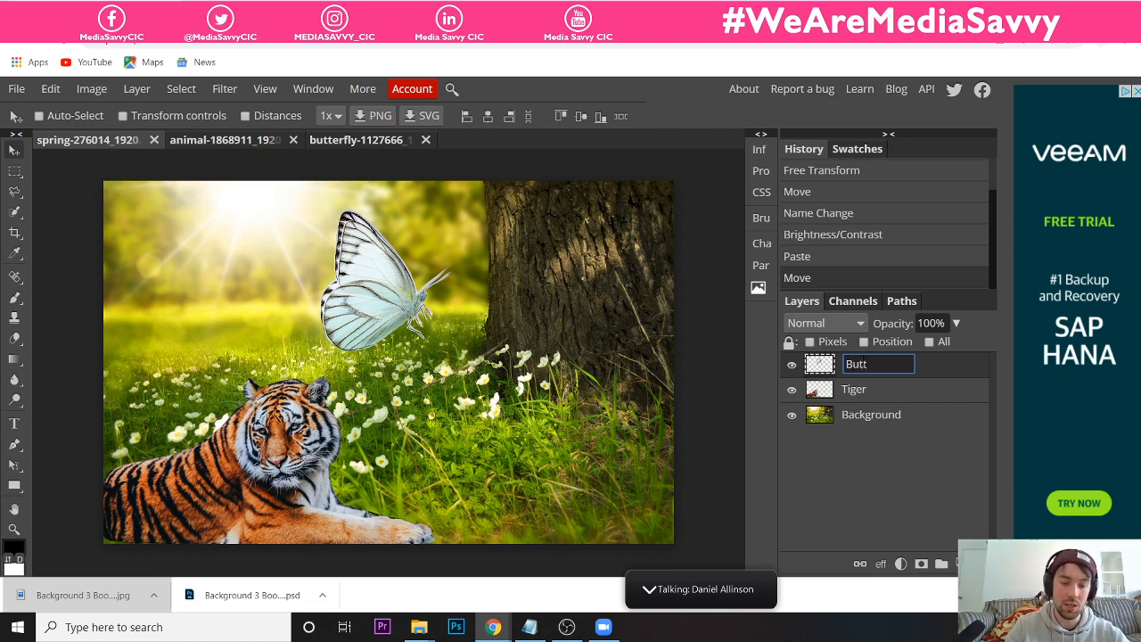
type("erfl")
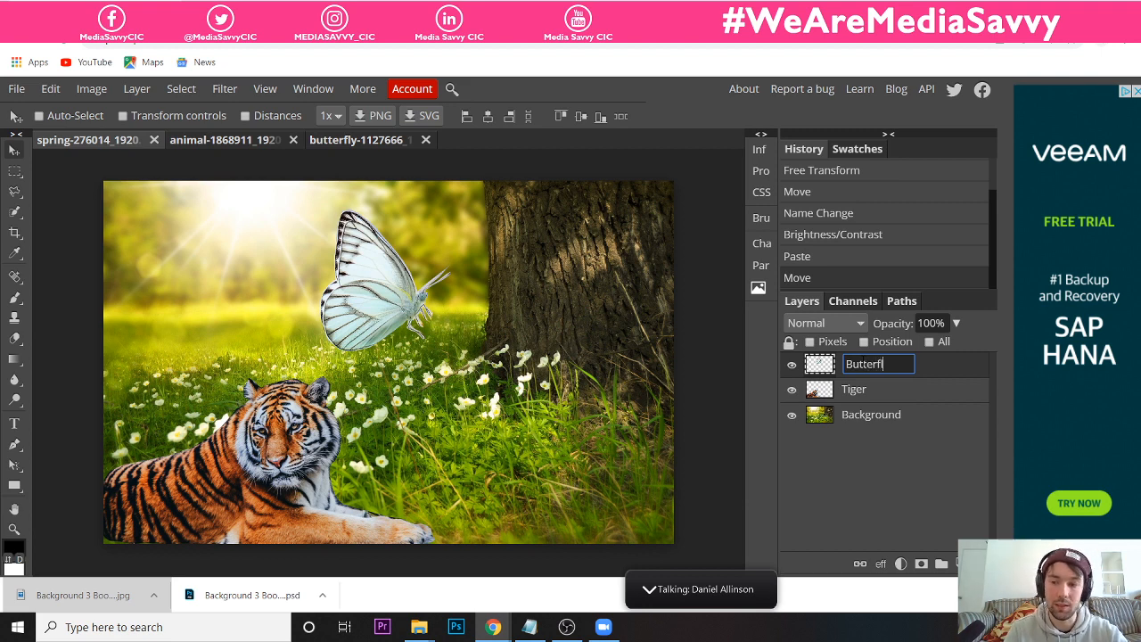
type("u")
key("BackSpace")
type("y")
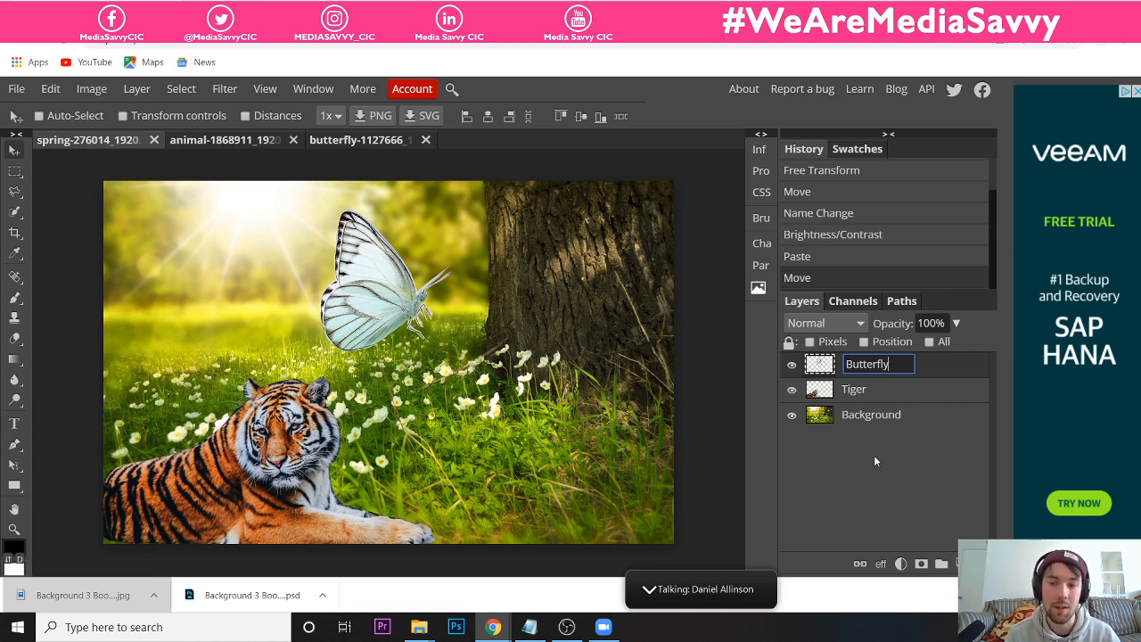
left_click(901, 447)
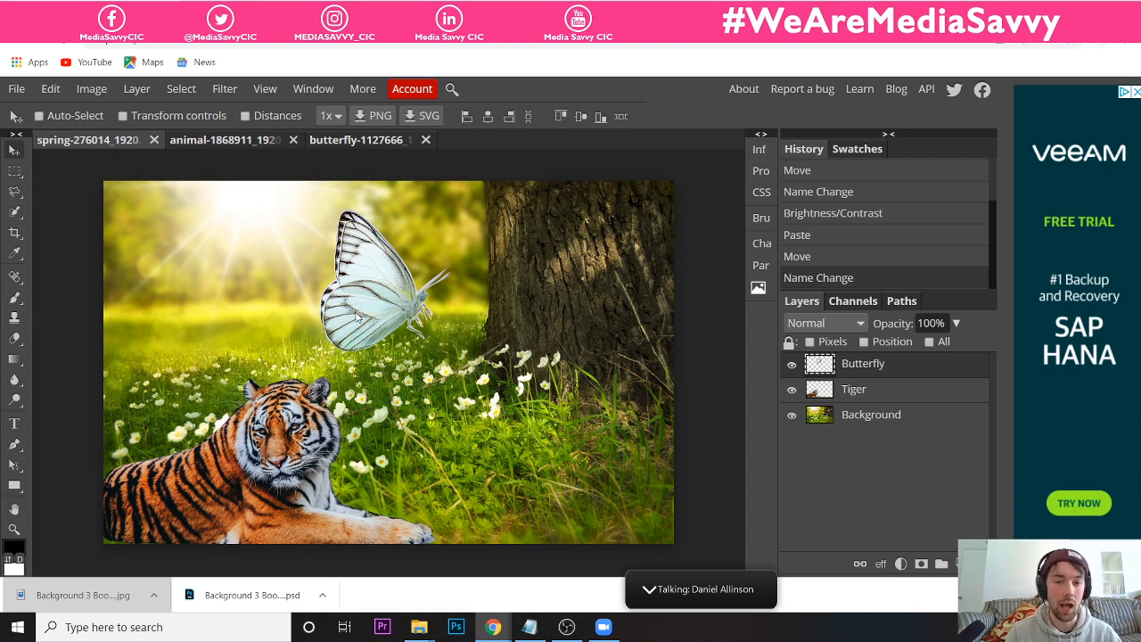
- Reposition the butterfly lower and further right, over the white flowers between the tiger and the tree trunk
left_click_drag(357, 315, 408, 337)
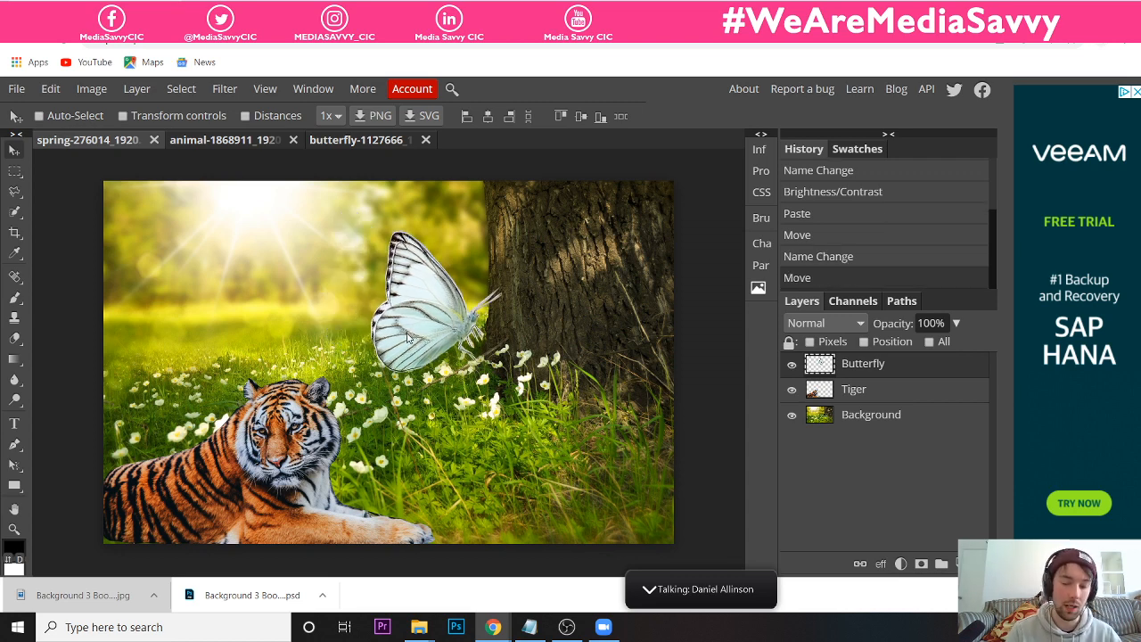
scroll(408, 337, "up", 4)
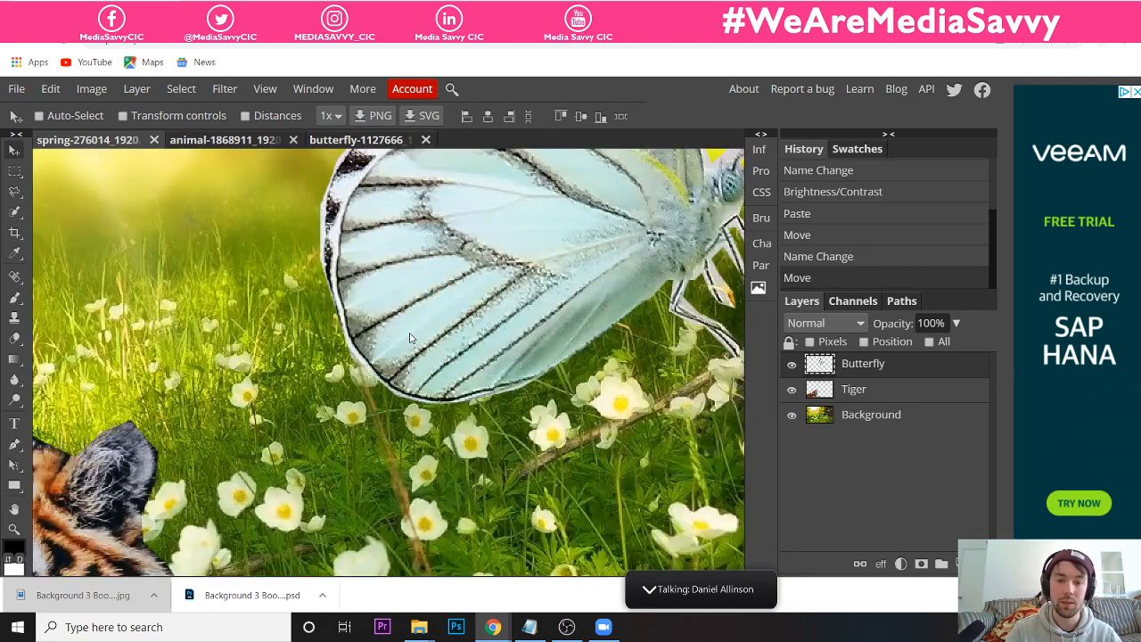
scroll(409, 338, "down", 3)
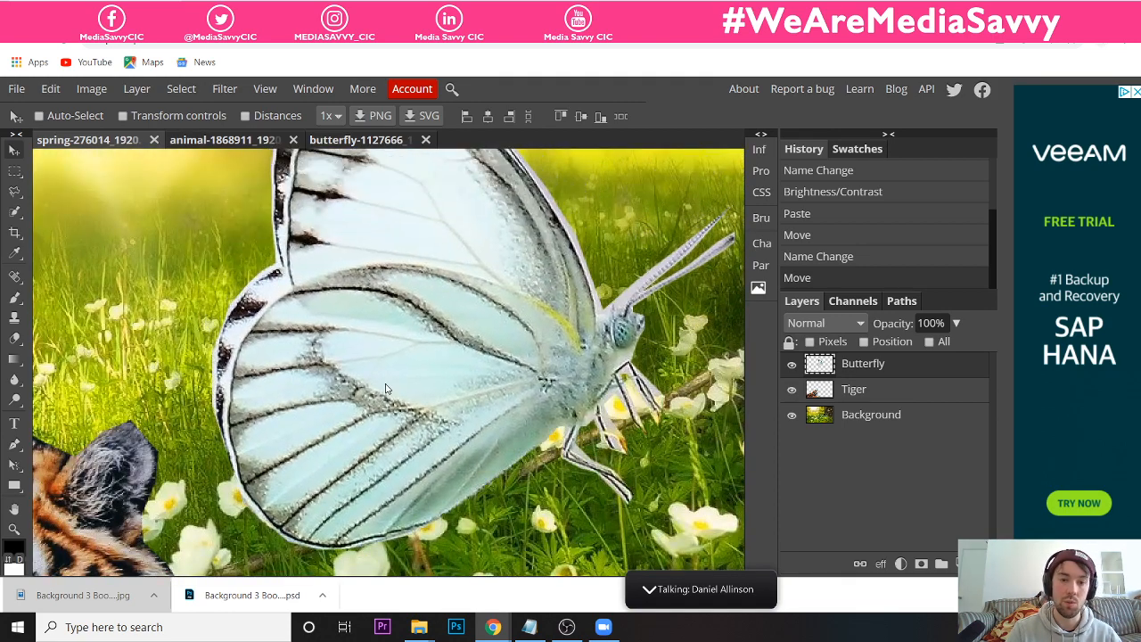
scroll(433, 303, "up", 3)
left_click_drag(455, 364, 469, 328)
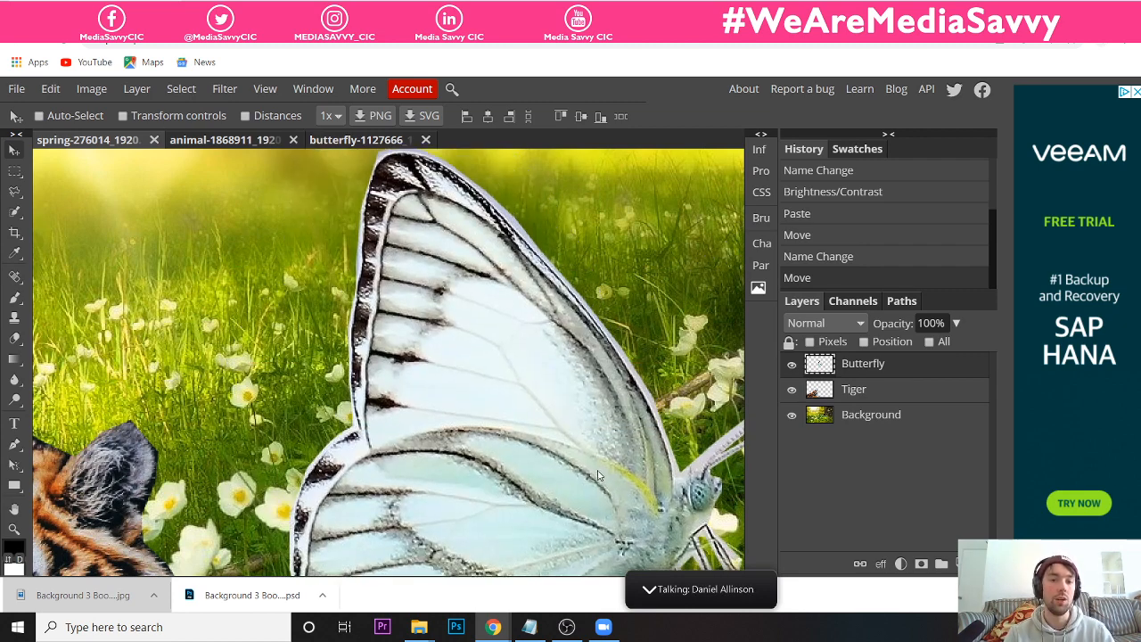
left_click_drag(599, 476, 501, 318)
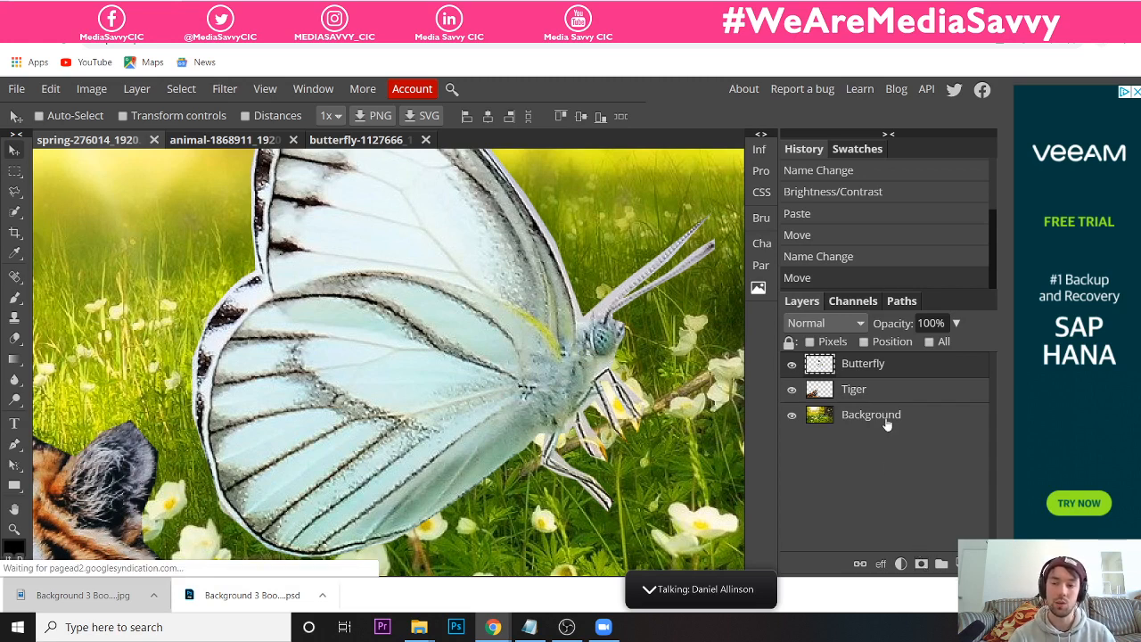
- Add a raster mask to the Butterfly layer and set the Brush tool's size to 7 px
left_click(924, 562)
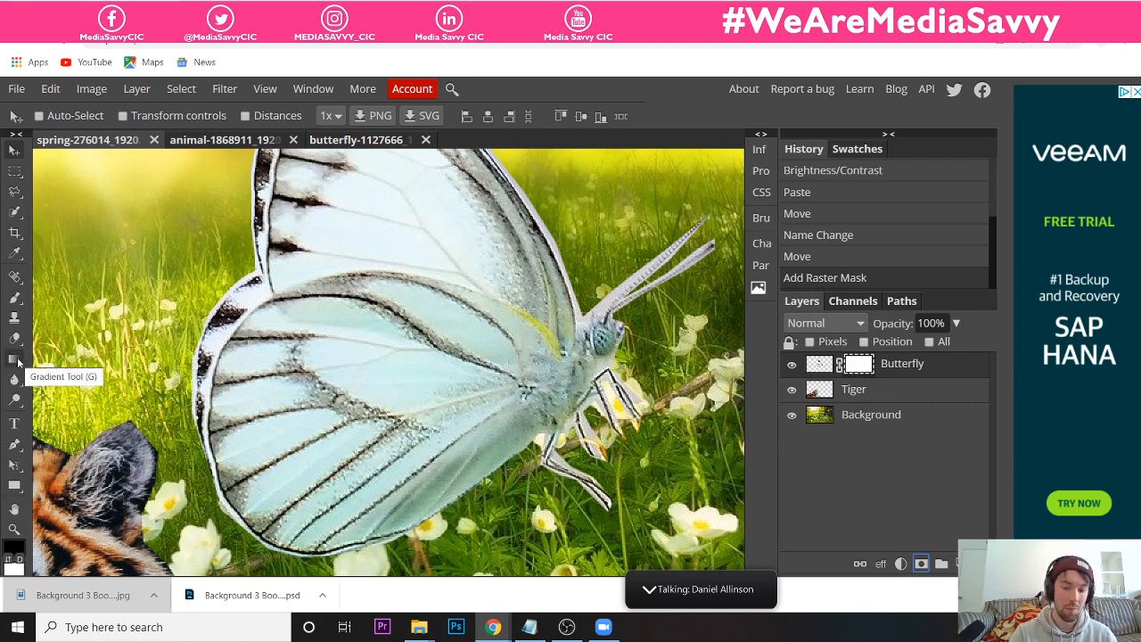
key("b")
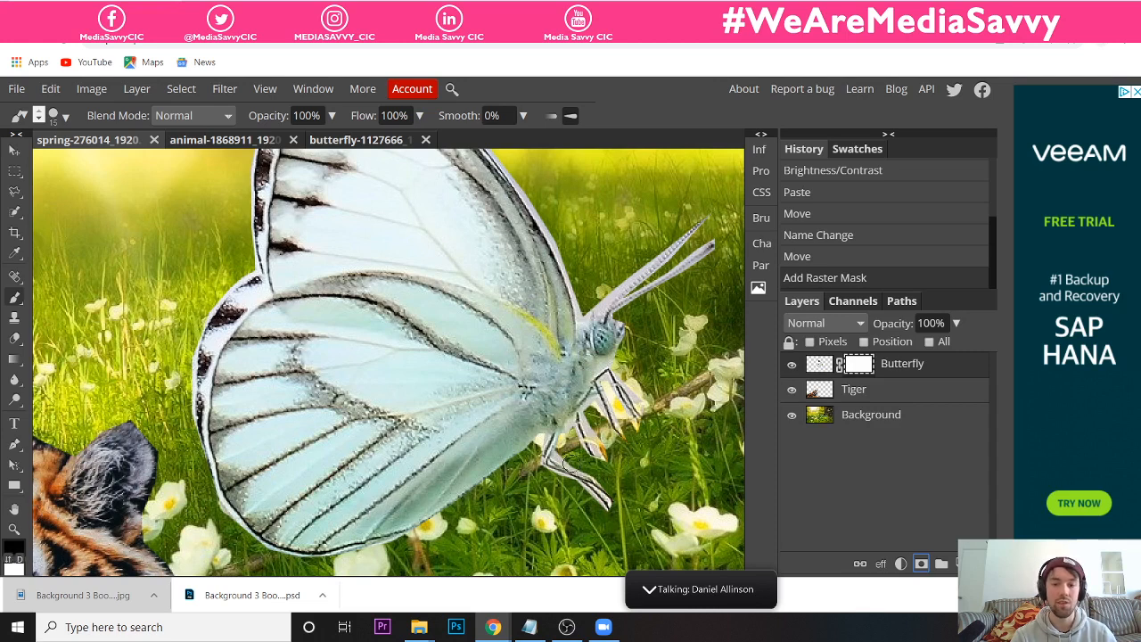
left_click(56, 115)
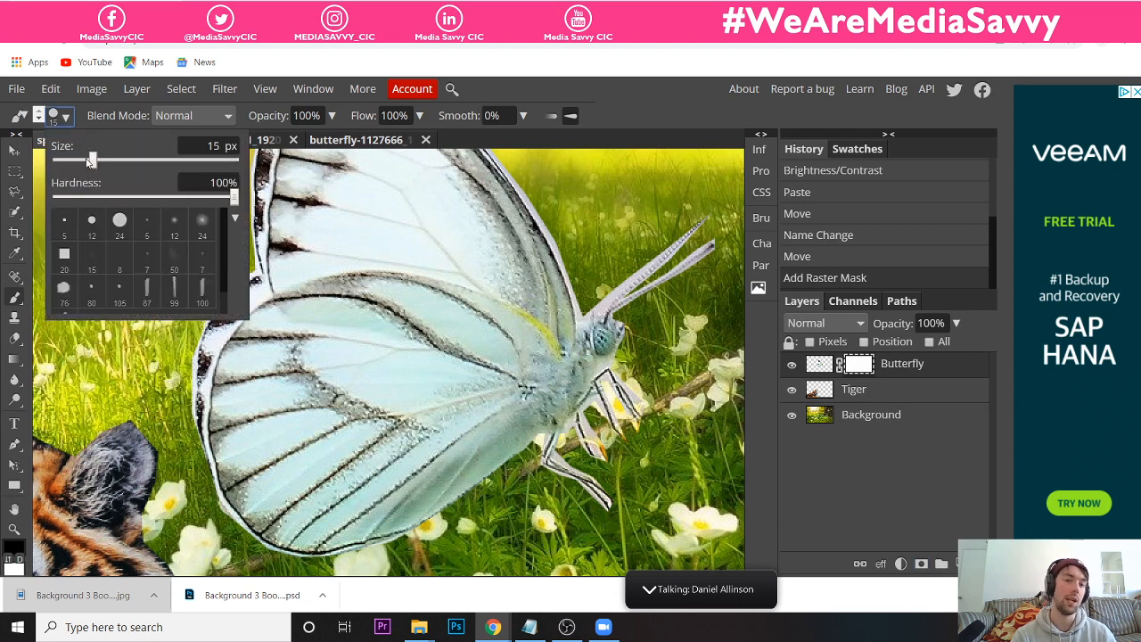
left_click_drag(90, 159, 88, 161)
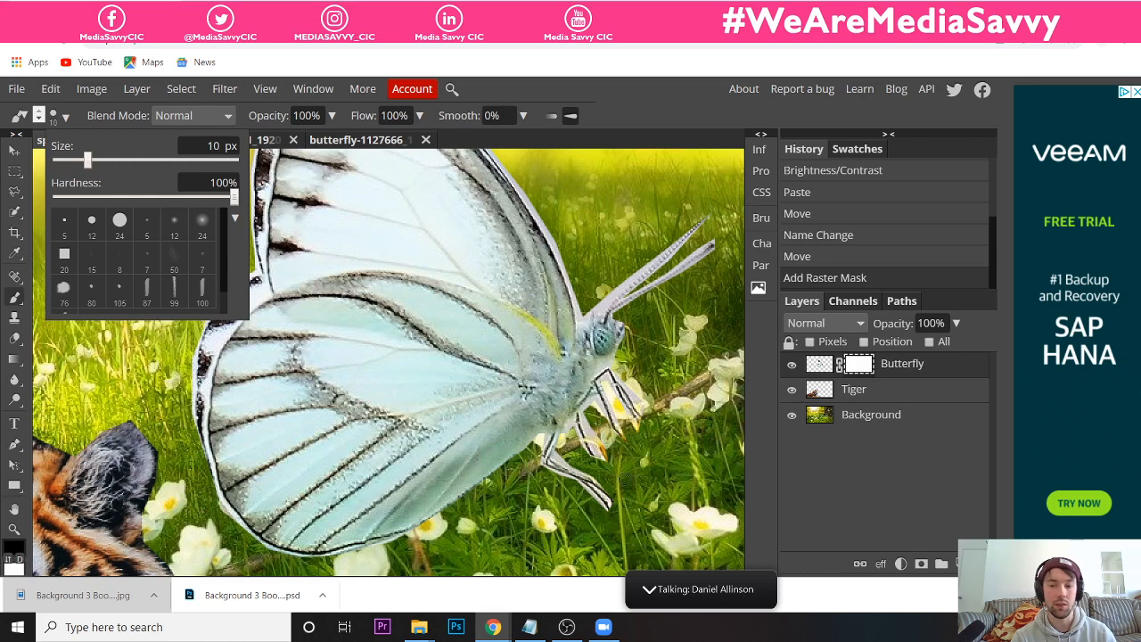
left_click_drag(87, 159, 85, 161)
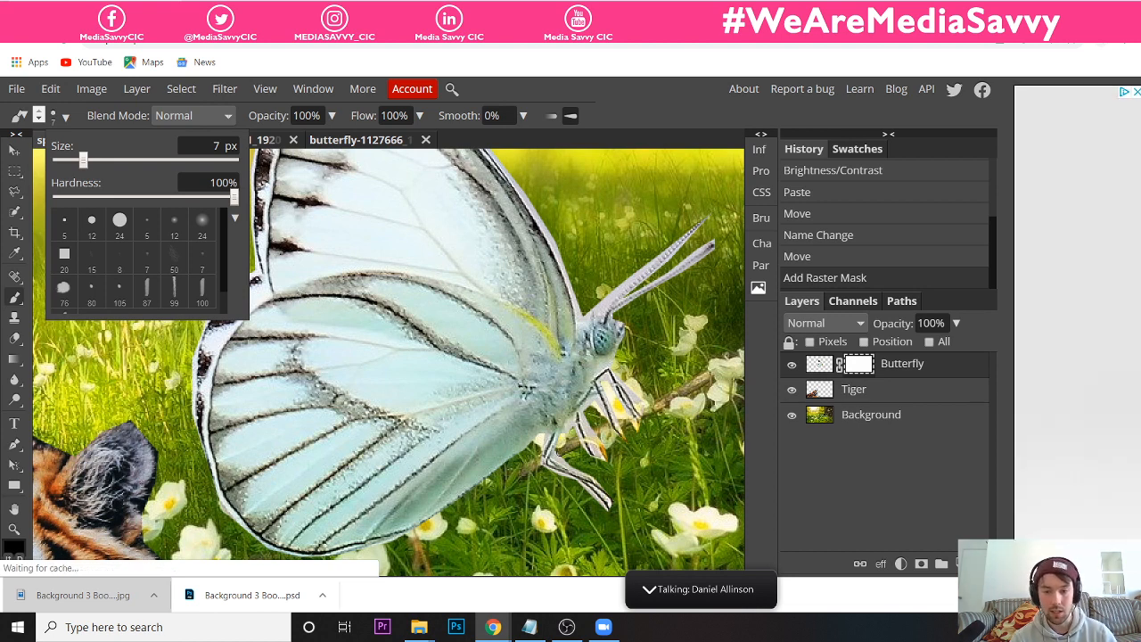
left_click(561, 458)
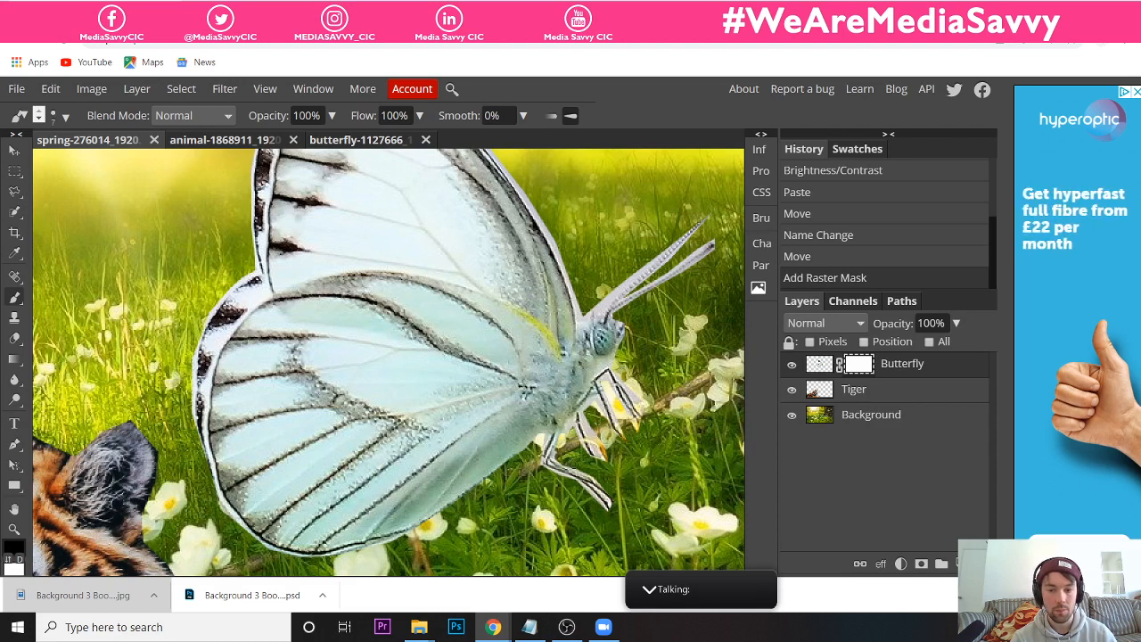
- Paint black on the Butterfly mask to hide the pale fringe around the butterfly's lowest leg
left_click(571, 463)
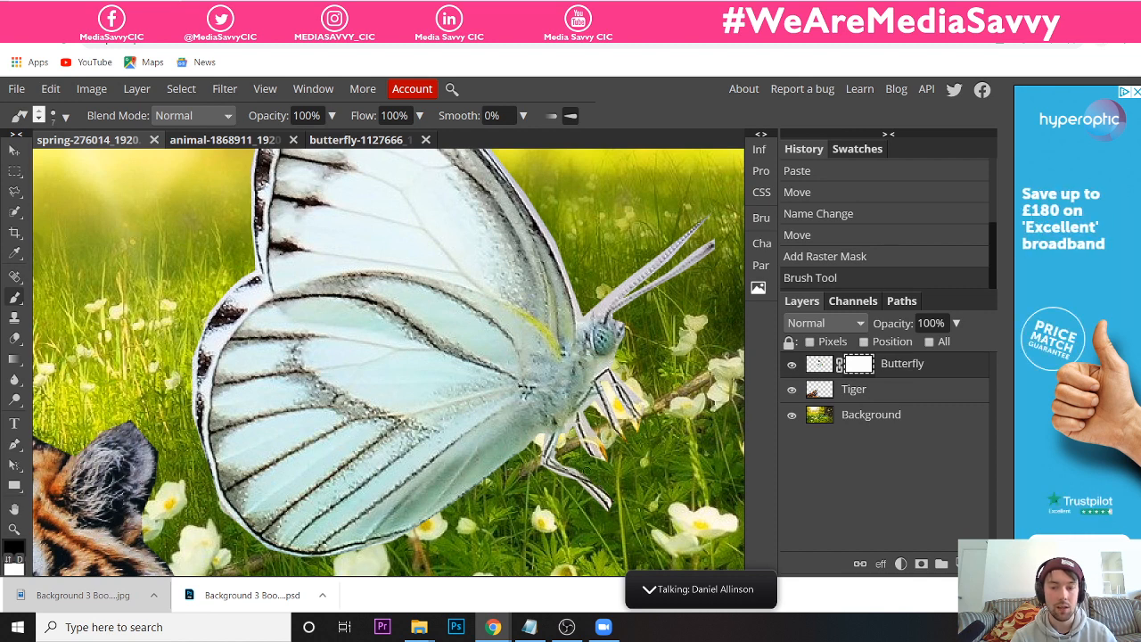
left_click(569, 465)
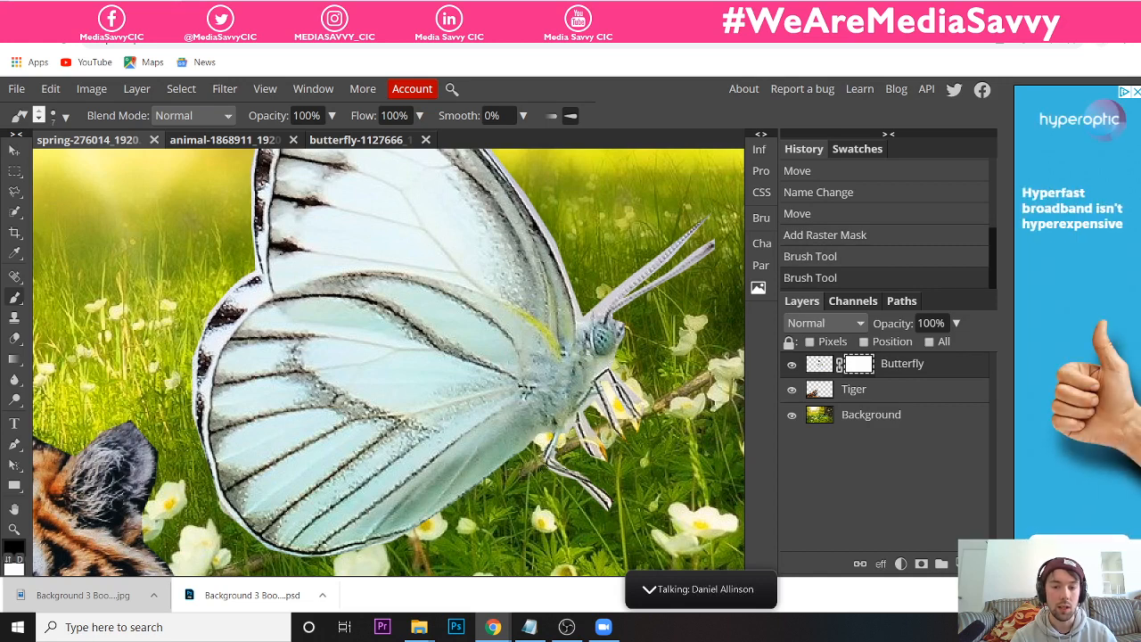
left_click(549, 476)
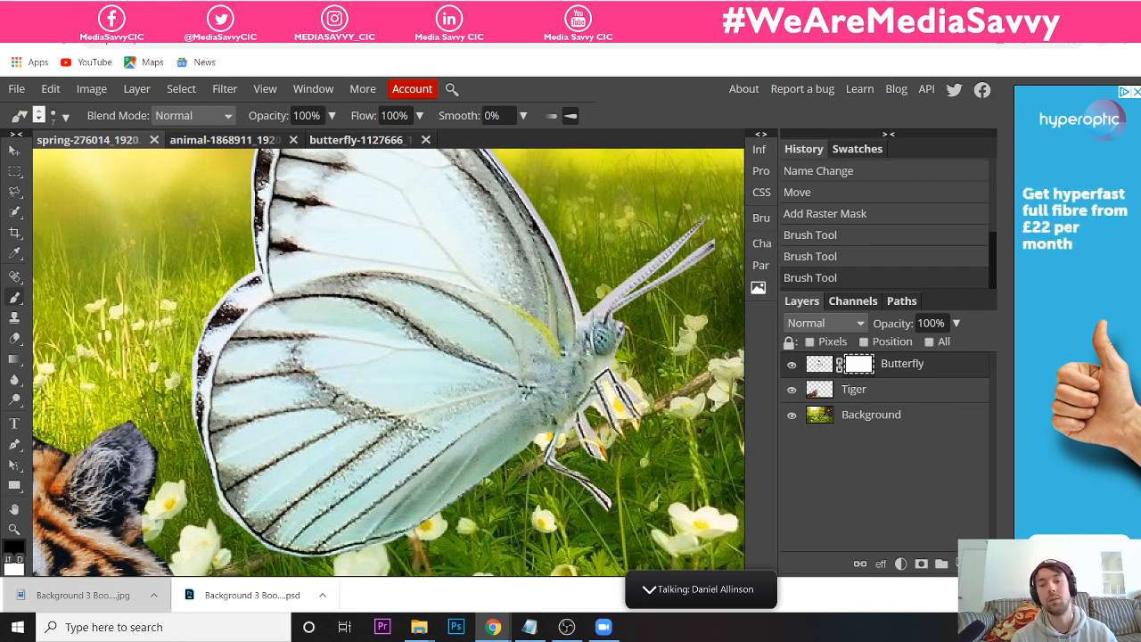
left_click(597, 512)
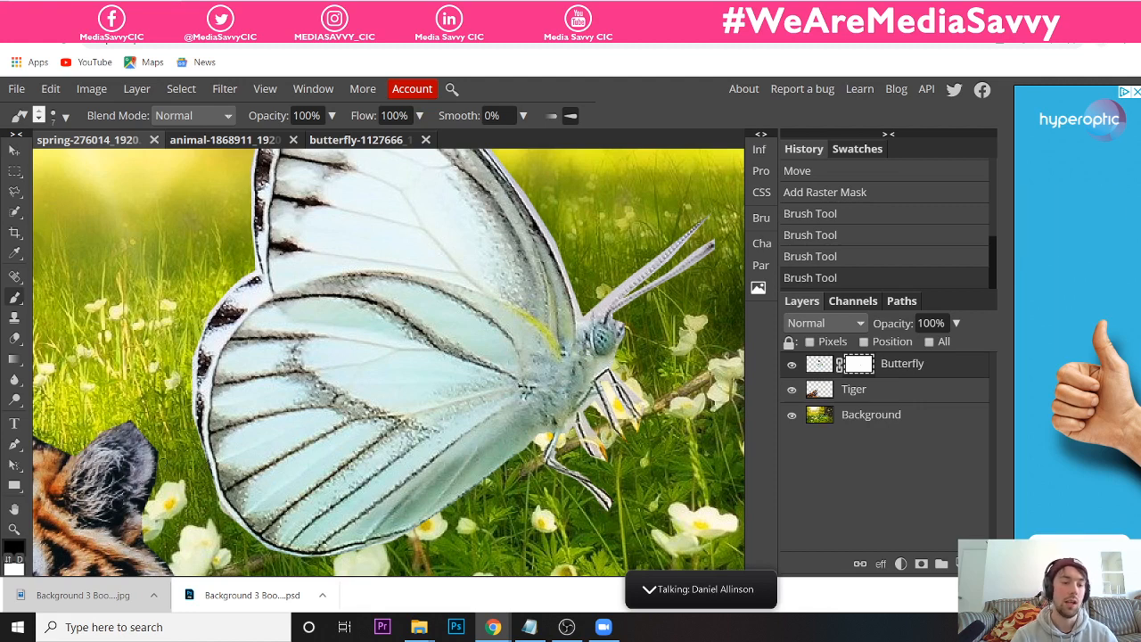
- Switch the foreground colour to white and paint the hidden part of the lowest leg back in on the mask
left_click(8, 559)
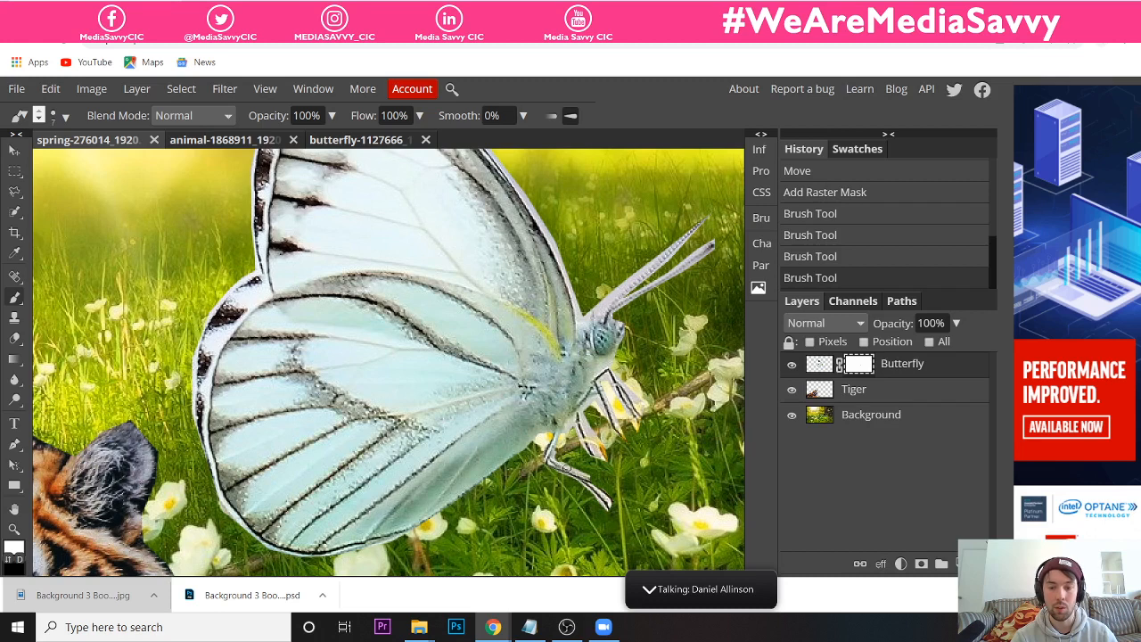
left_click(607, 498)
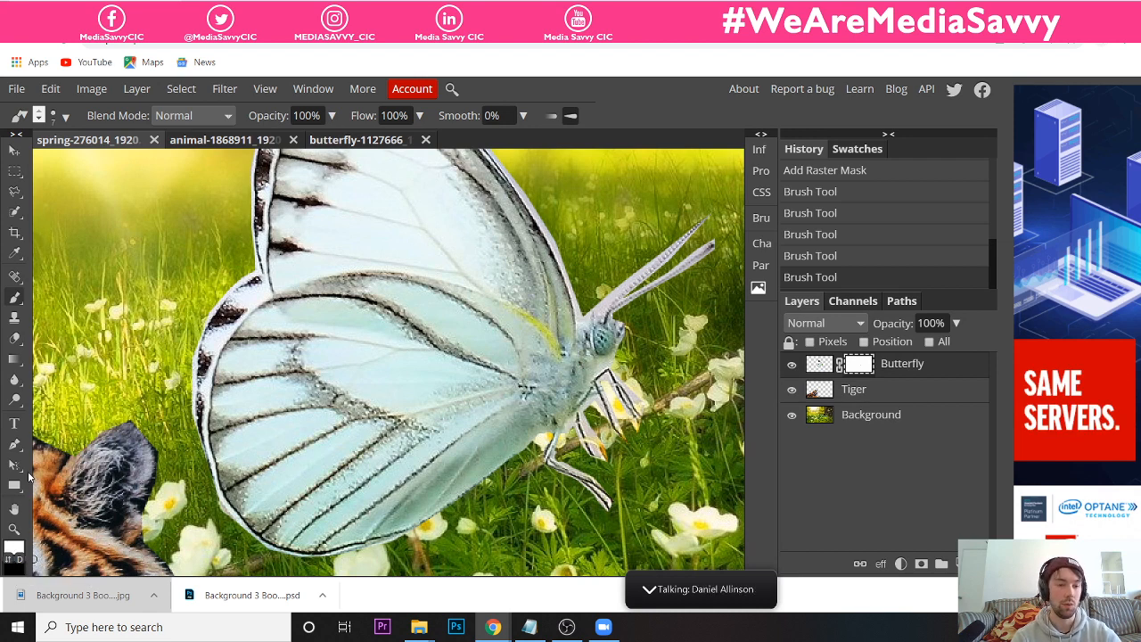
key("e")
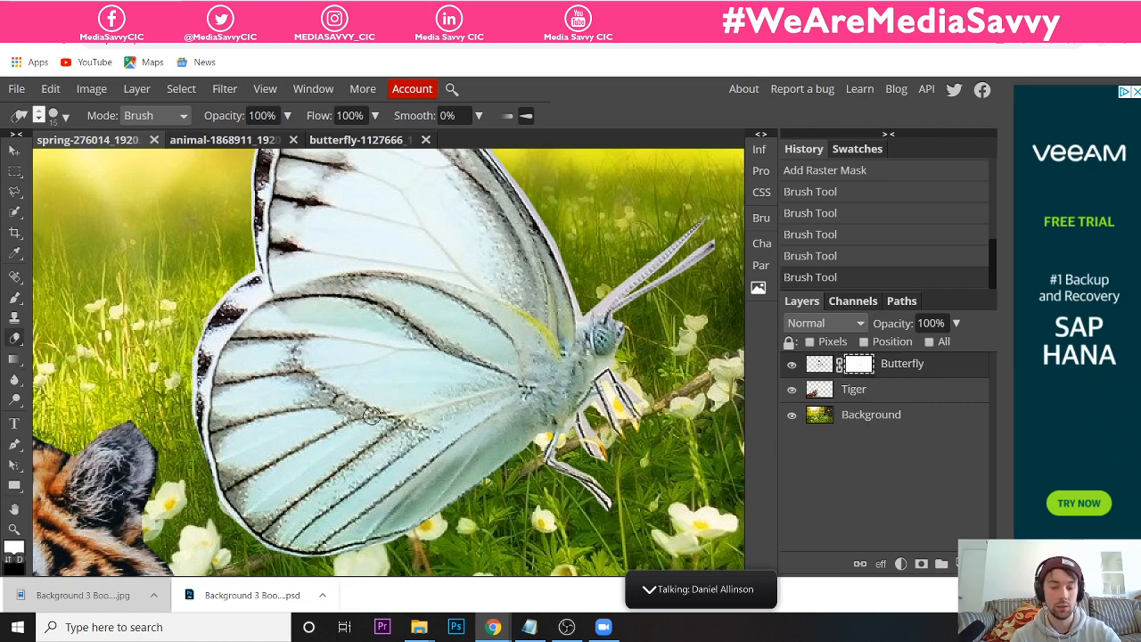
key("b")
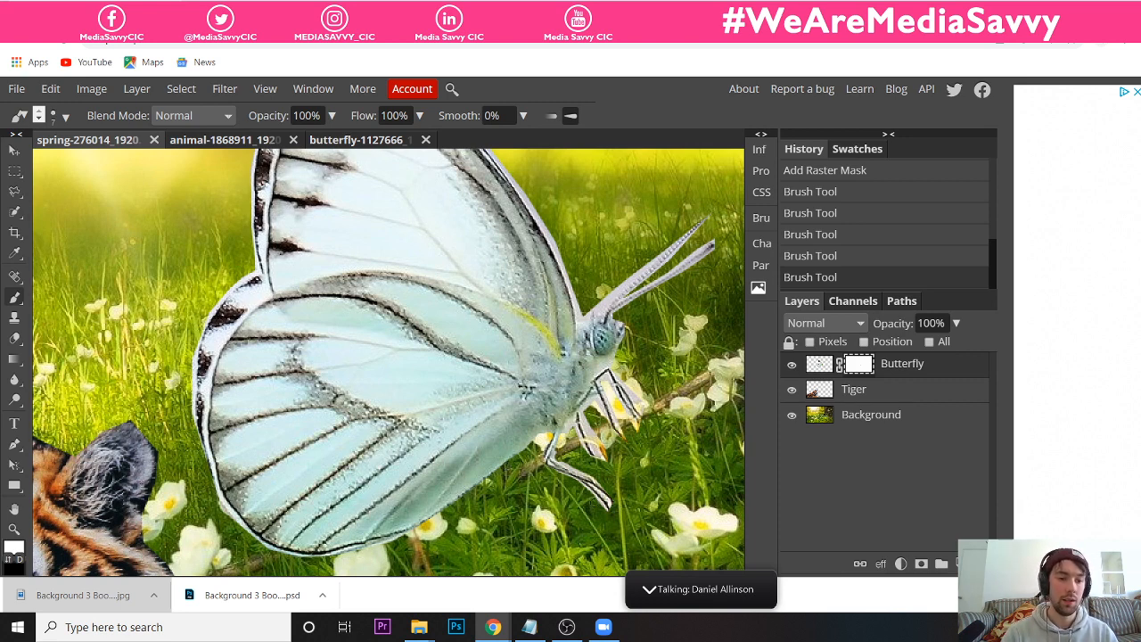
- Mask out the leftover pale areas around the butterfly's upper legs and antennae with black brush strokes
left_click(8, 559)
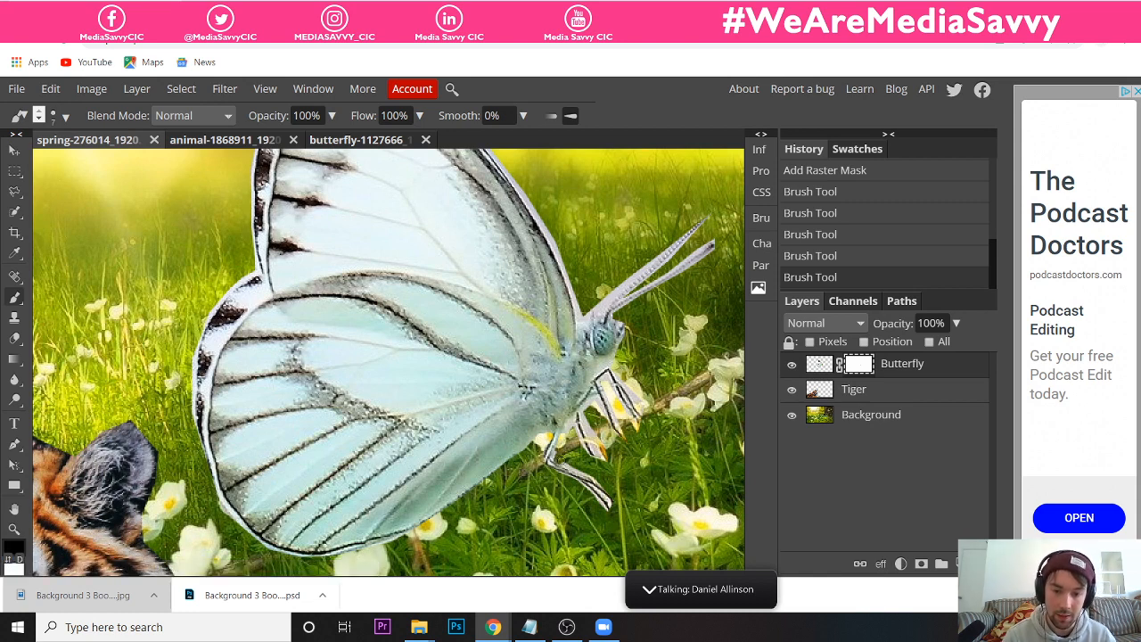
left_click_drag(599, 476, 567, 454)
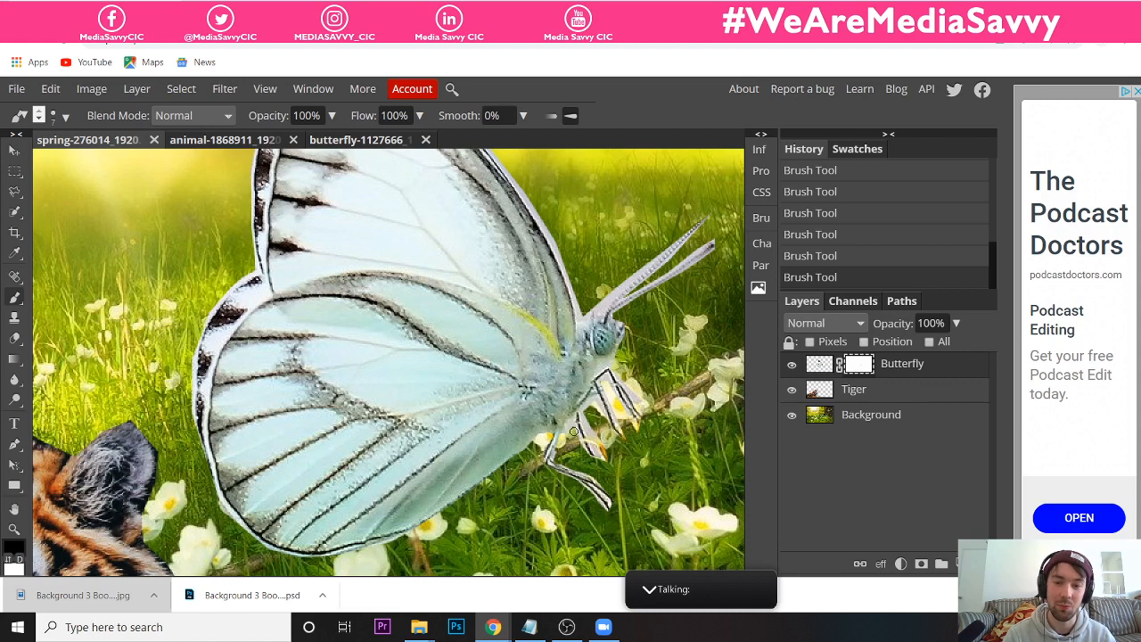
left_click_drag(591, 424, 600, 446)
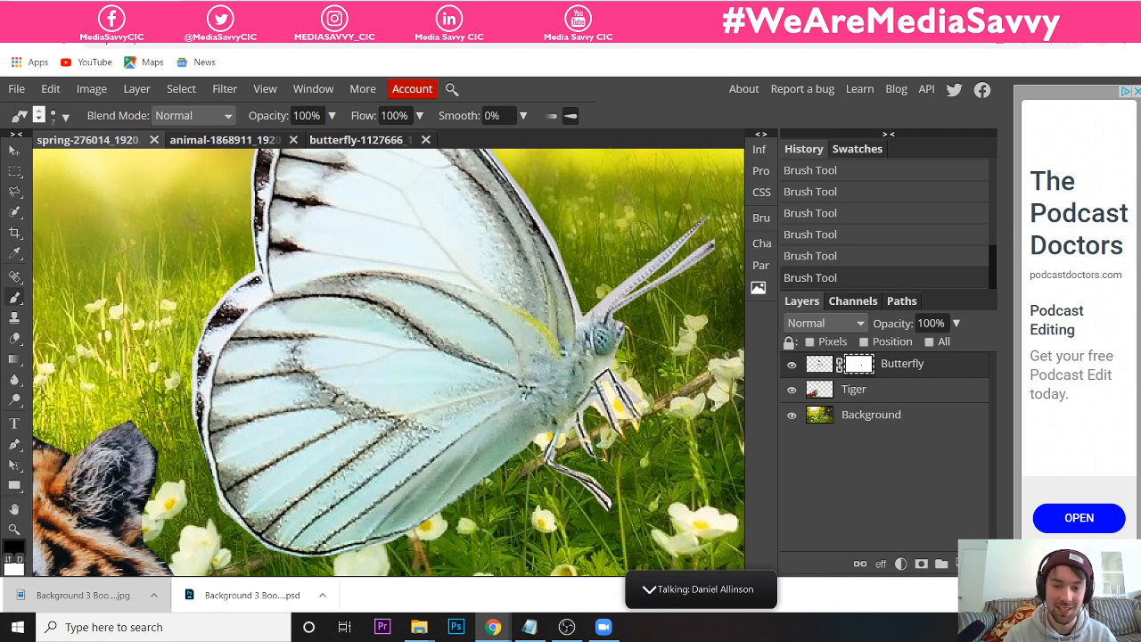
left_click_drag(593, 400, 600, 420)
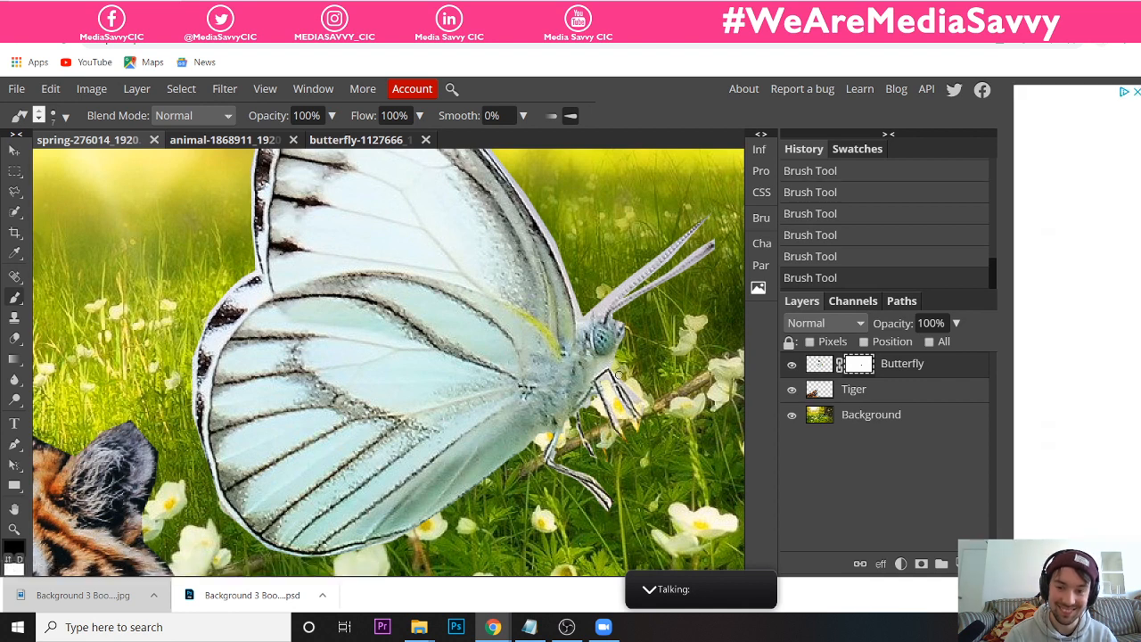
left_click_drag(620, 373, 644, 413)
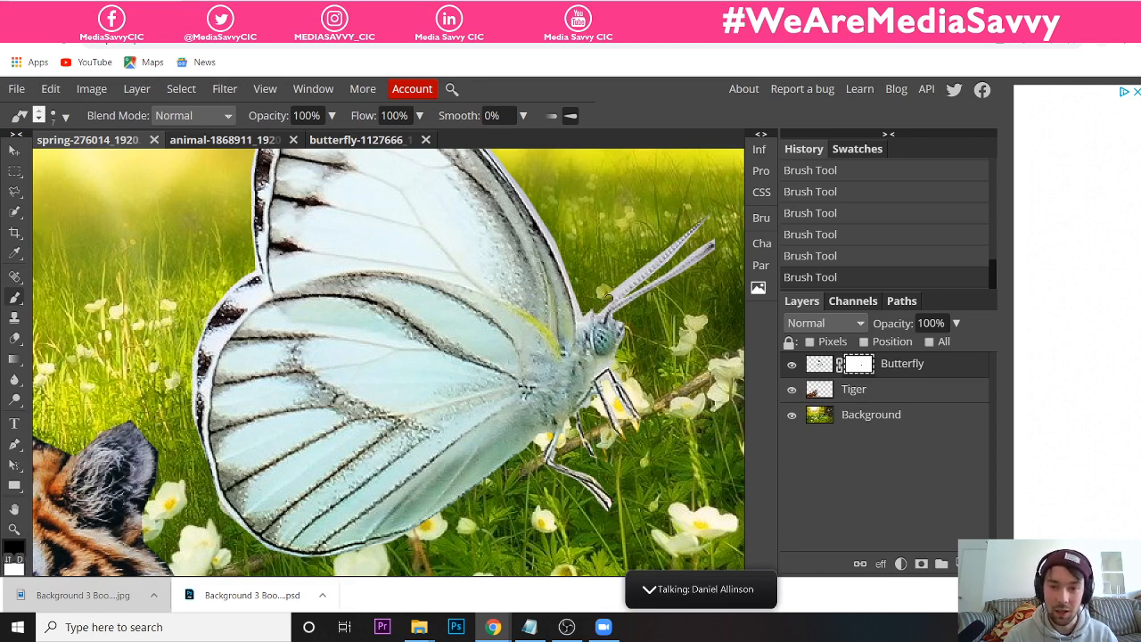
left_click_drag(621, 286, 637, 270)
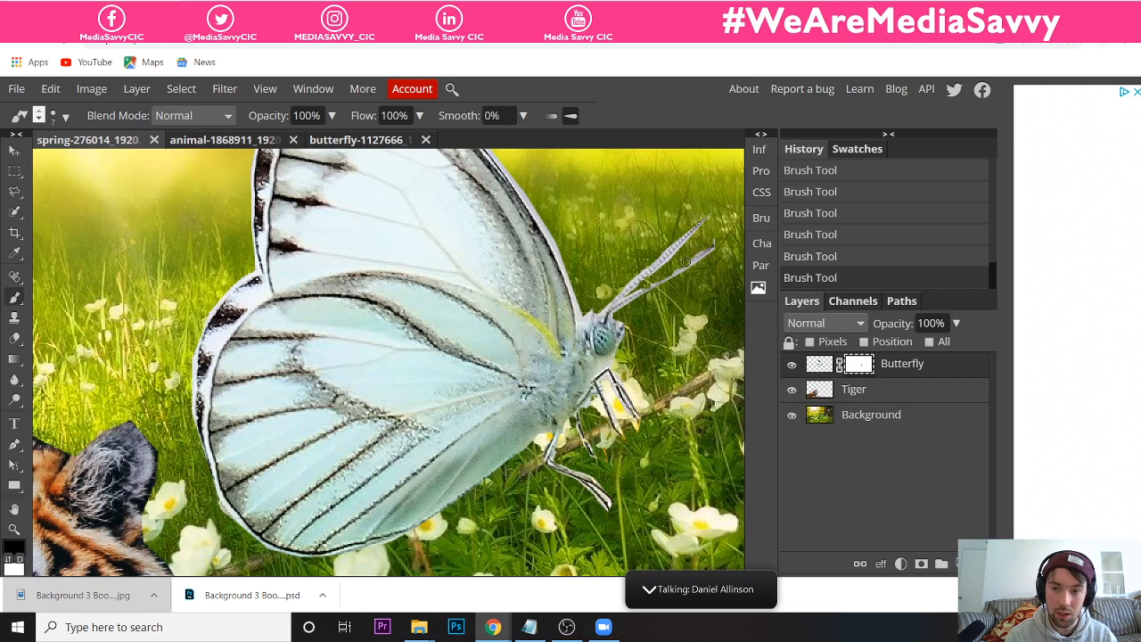
- With black as the foreground colour, paint on the Butterfly mask to hide the pale fringe along the upper wing's front edge near the tip
left_click(9, 562)
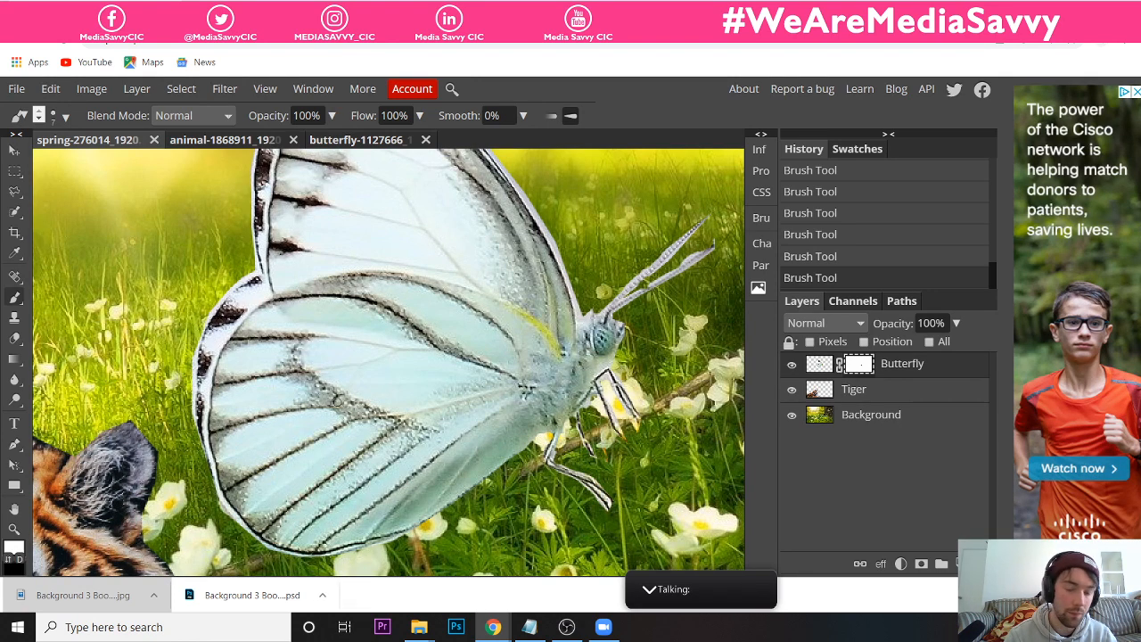
left_click(12, 563)
scroll(148, 458, "up", 5)
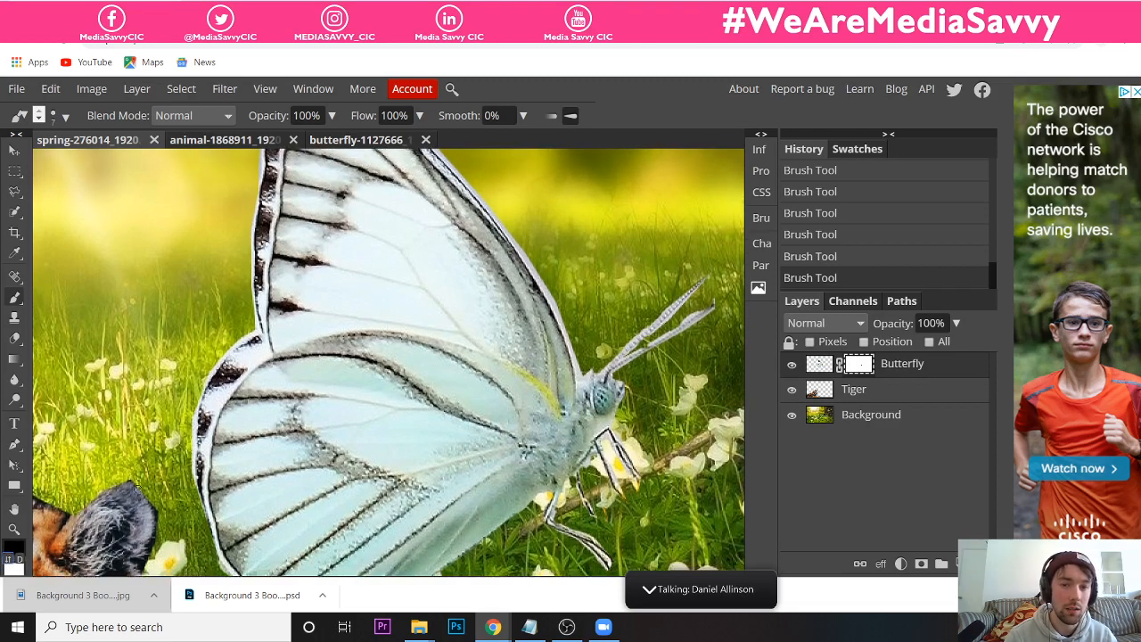
scroll(148, 458, "up", 1)
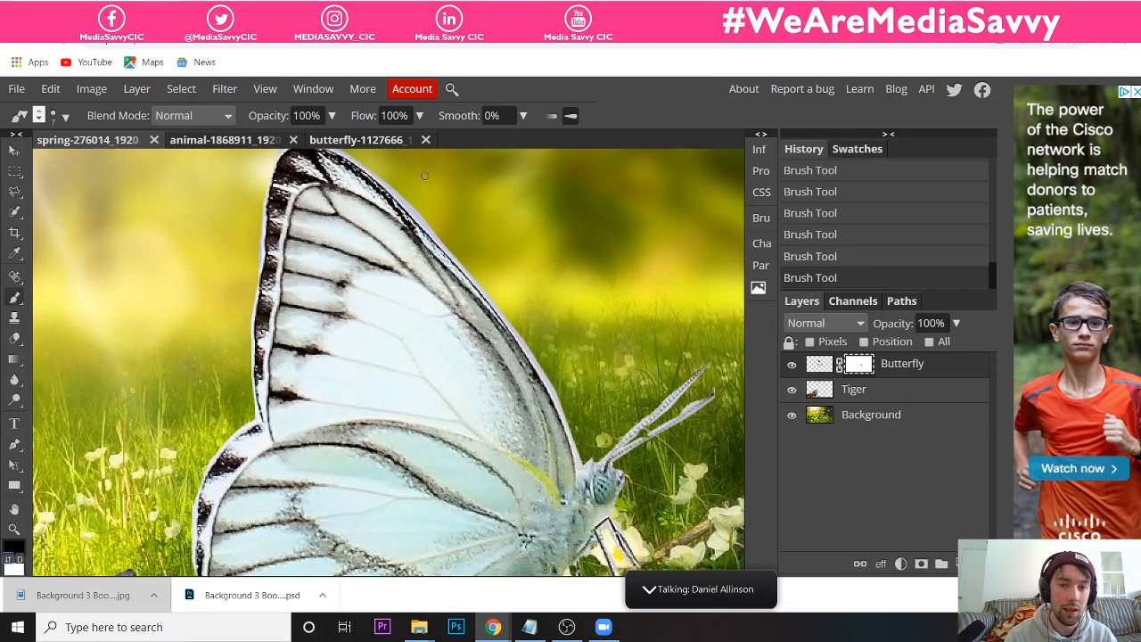
left_click_drag(405, 200, 438, 234)
scroll(453, 238, "up", 2)
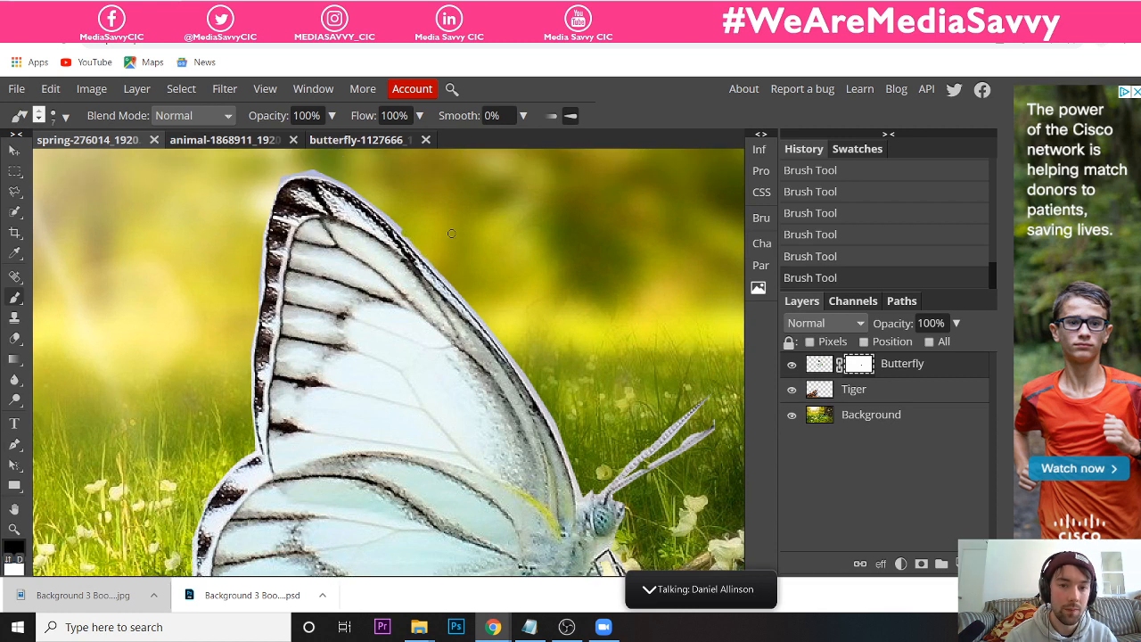
mouse_move(331, 204)
left_mouse_down()
mouse_move(320, 204)
mouse_move(359, 218)
mouse_move(421, 272)
left_mouse_up()
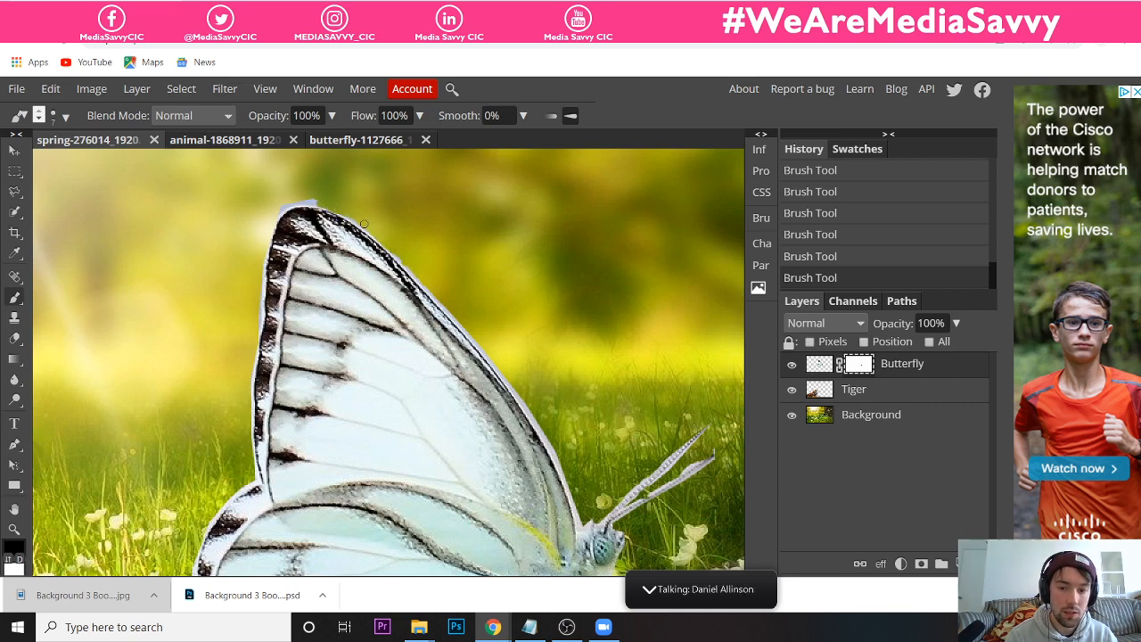
- Mask out the remaining pale fringe down the upper wing's front edge to the head and over the wing tip
scroll(365, 224, "down", 1)
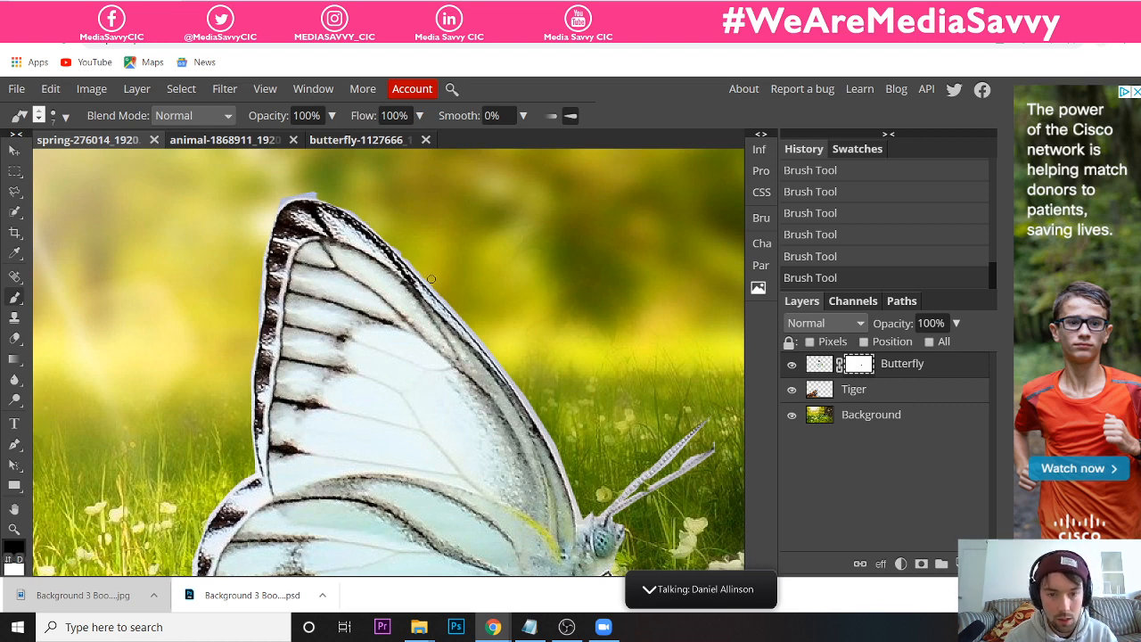
left_click_drag(442, 294, 467, 320)
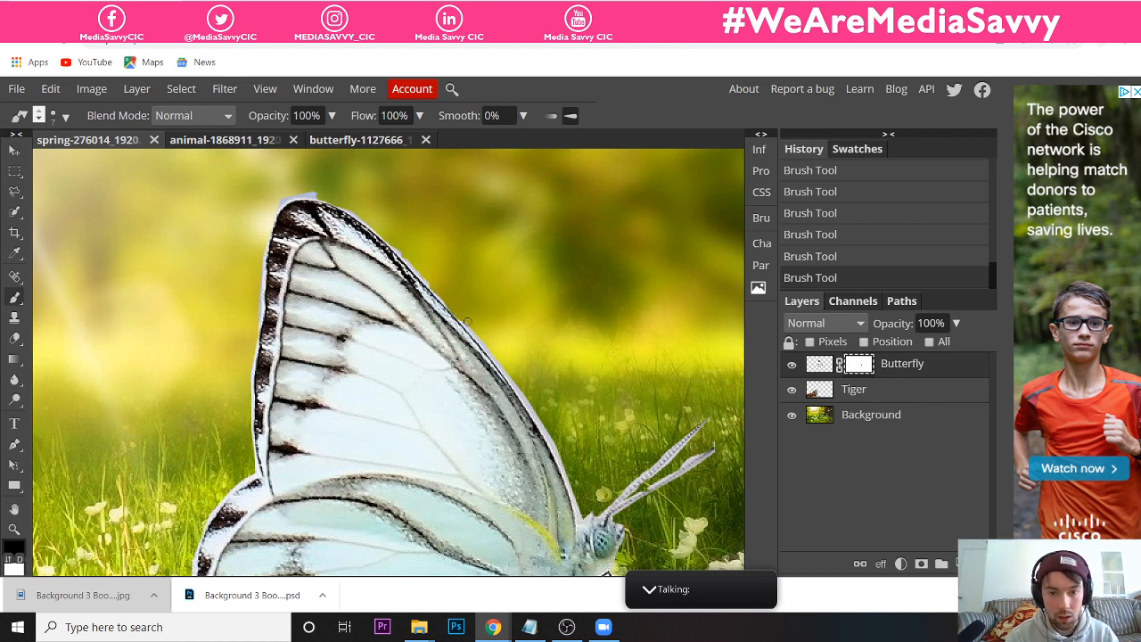
scroll(498, 348, "down", 1)
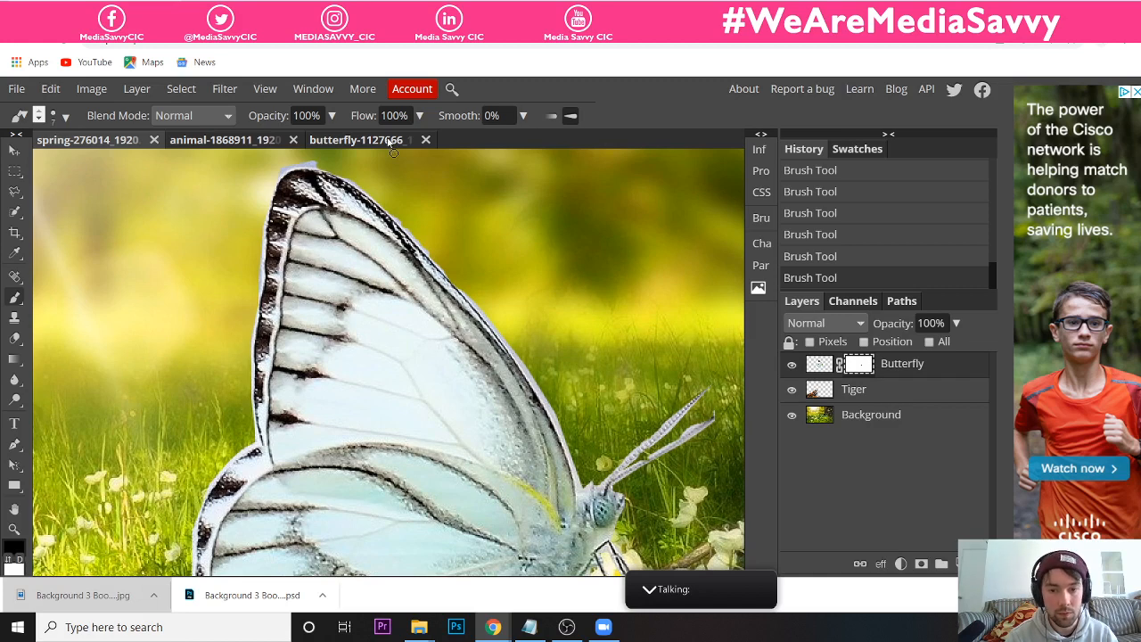
mouse_move(463, 292)
left_mouse_down()
mouse_move(512, 343)
mouse_move(577, 477)
left_mouse_up()
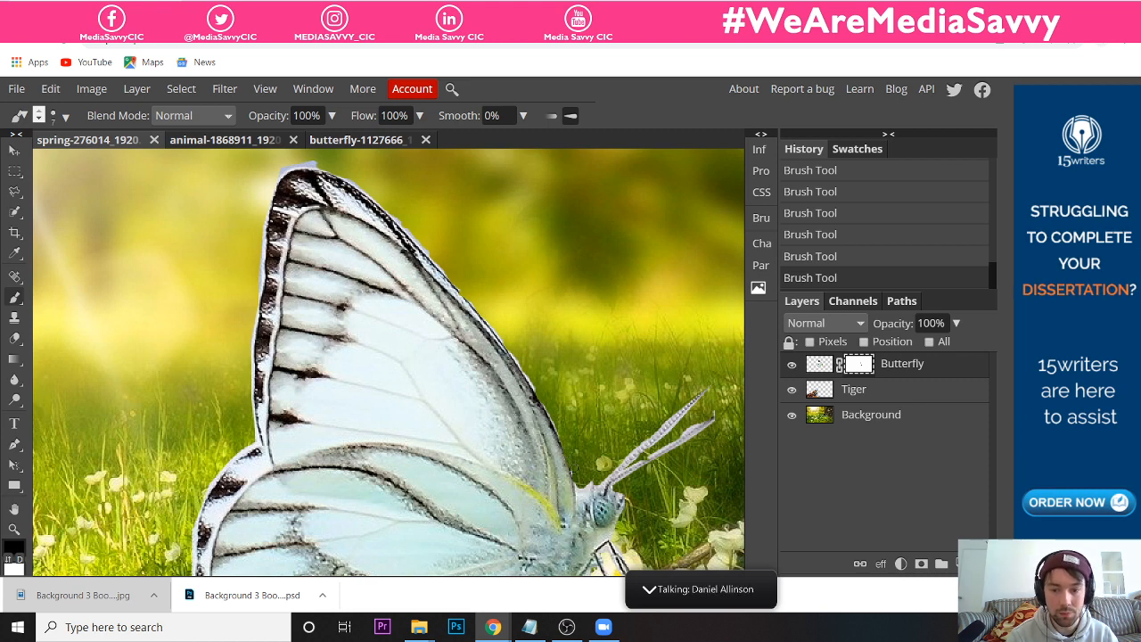
scroll(206, 192, "up", 2)
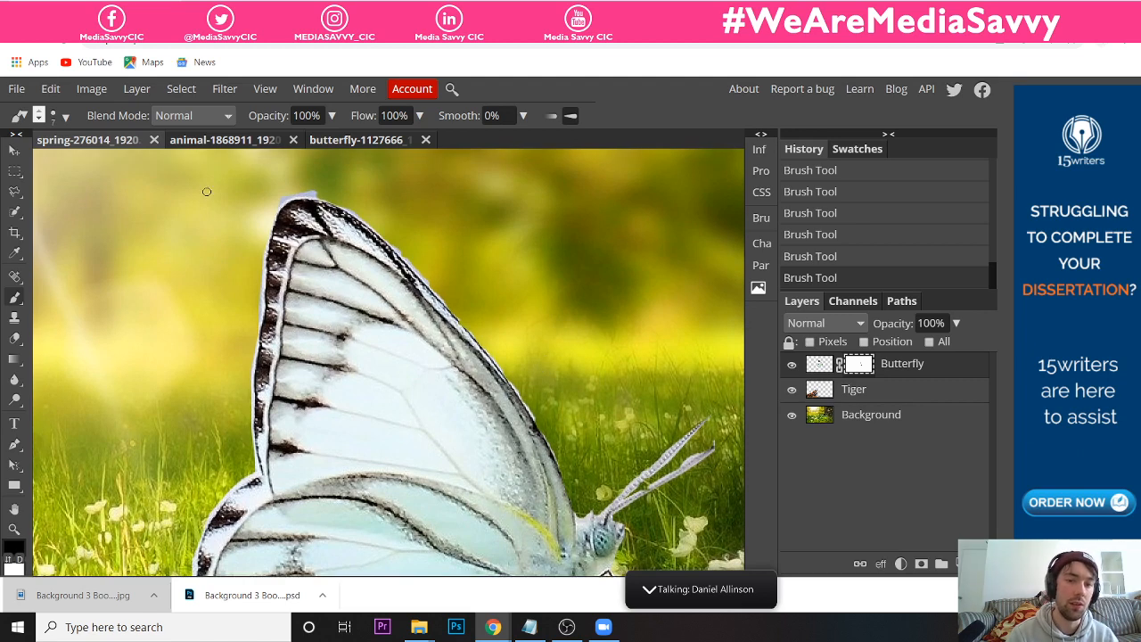
left_click_drag(317, 194, 279, 196)
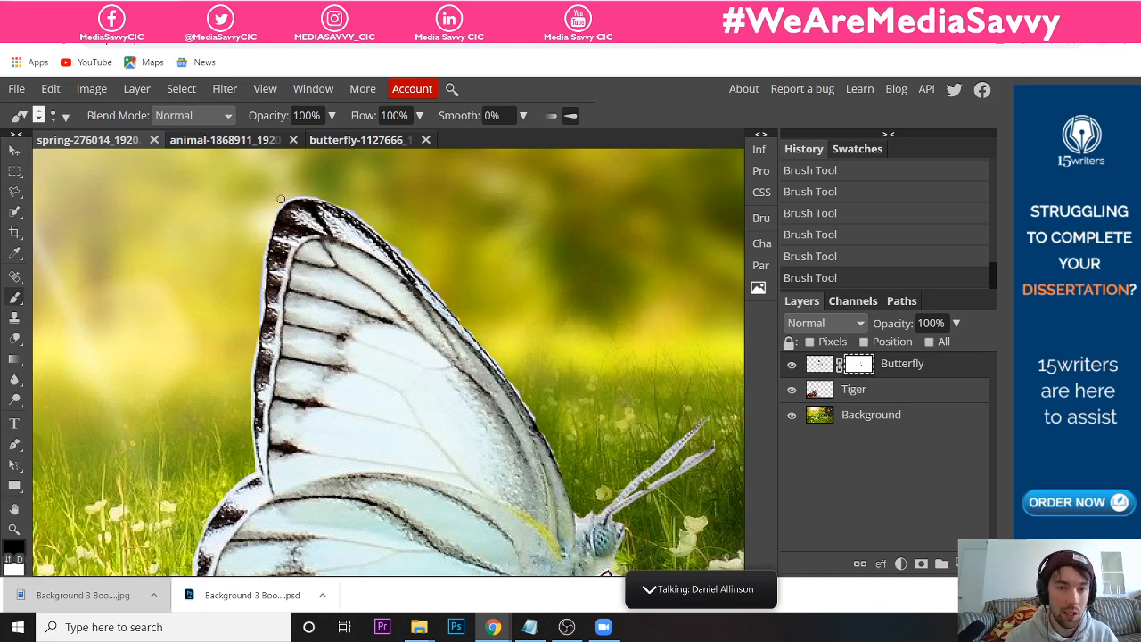
- Free-transform the butterfly to 26% scale with a 30.5° rotation, and move it just above the white flowers beside the tree
scroll(274, 235, "down", 5)
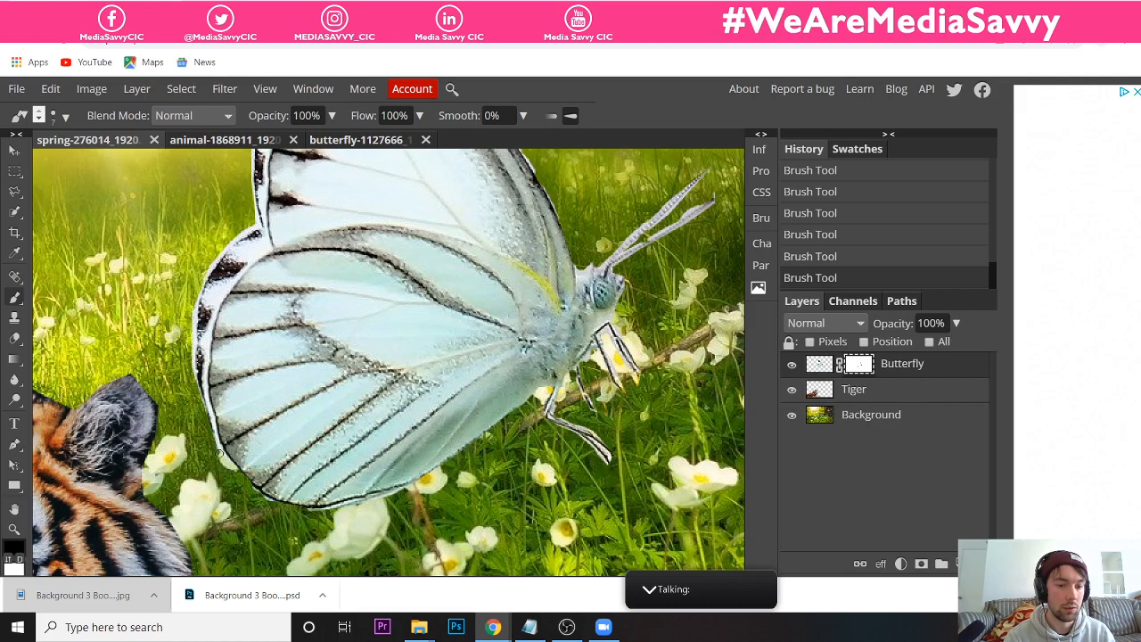
scroll(218, 453, "up", 5)
scroll(218, 452, "up", 1)
scroll(219, 452, "down", 2)
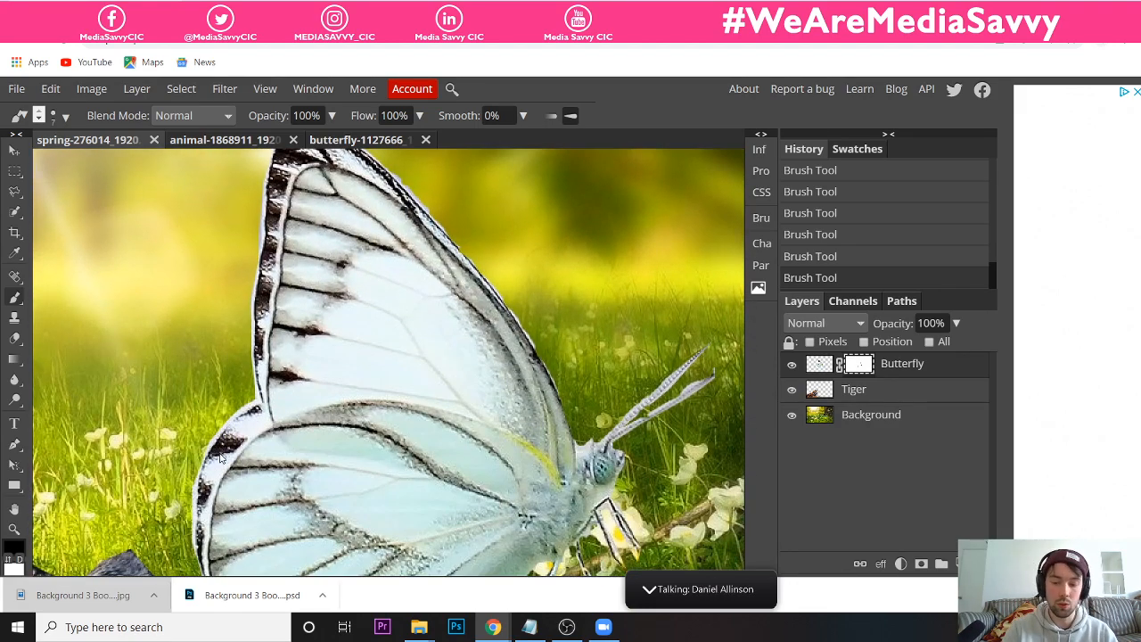
key("ctrl+0")
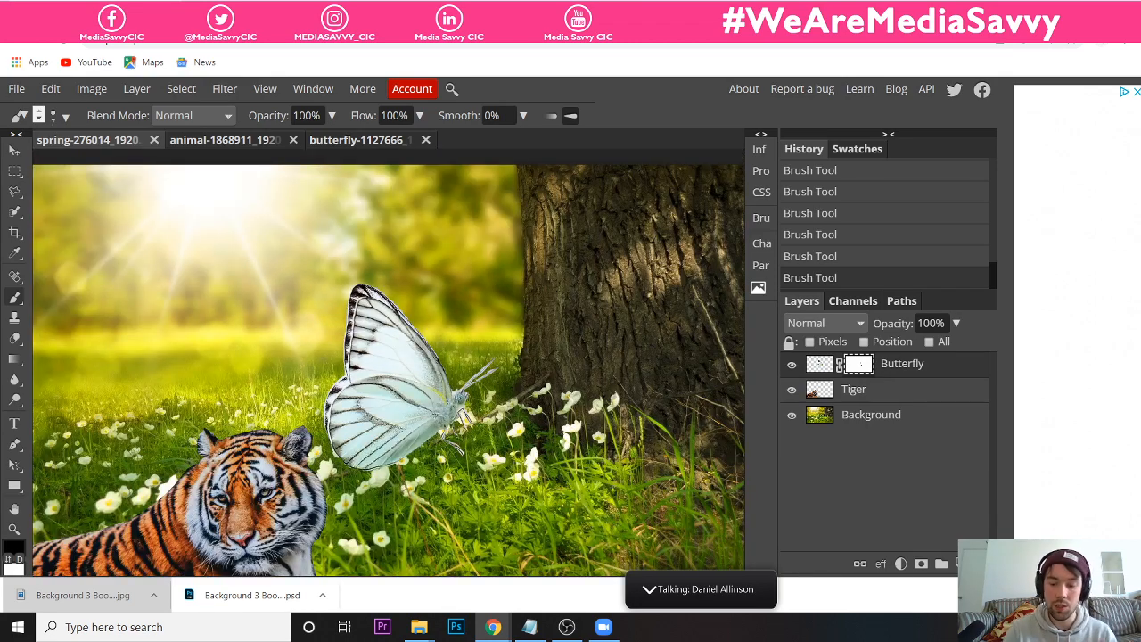
key("ctrl+minus")
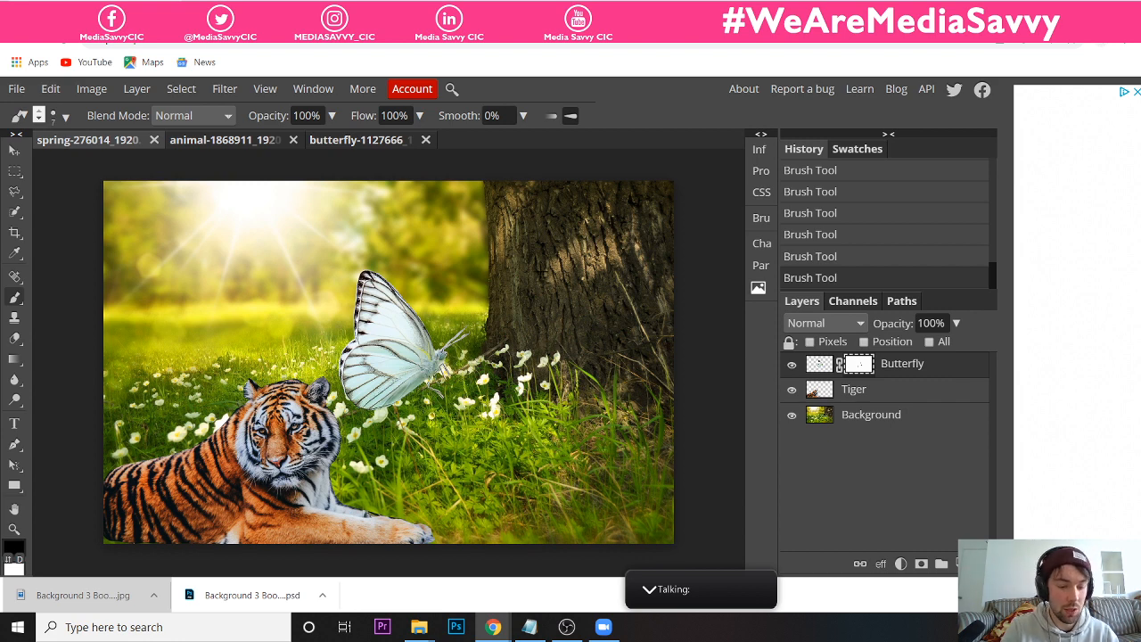
key("ctrl+t")
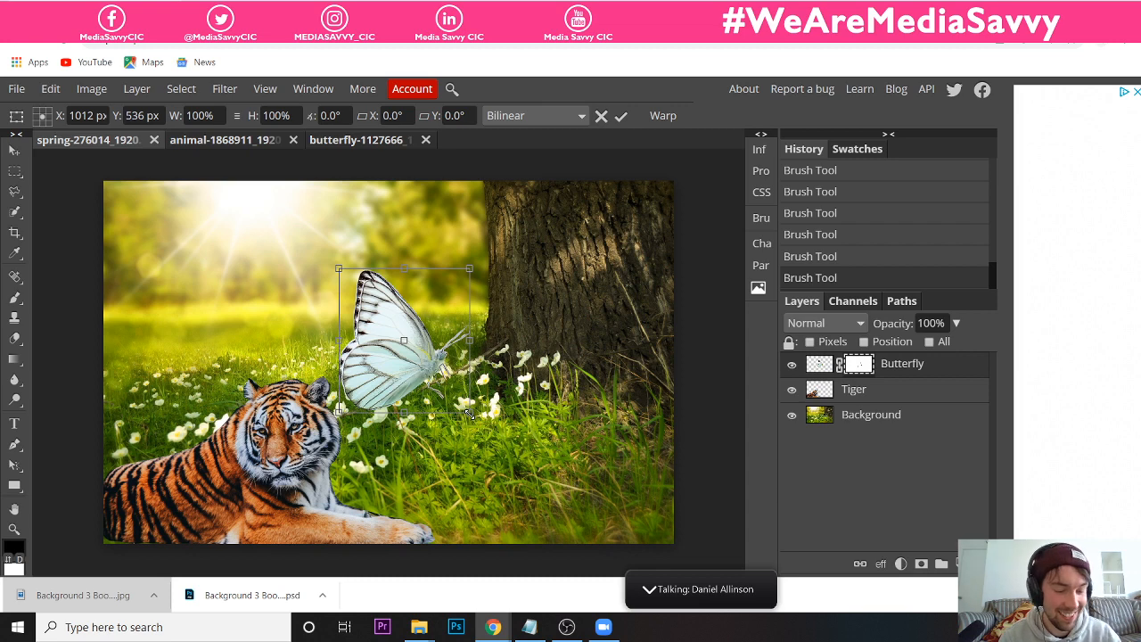
left_click_drag(469, 413, 381, 284)
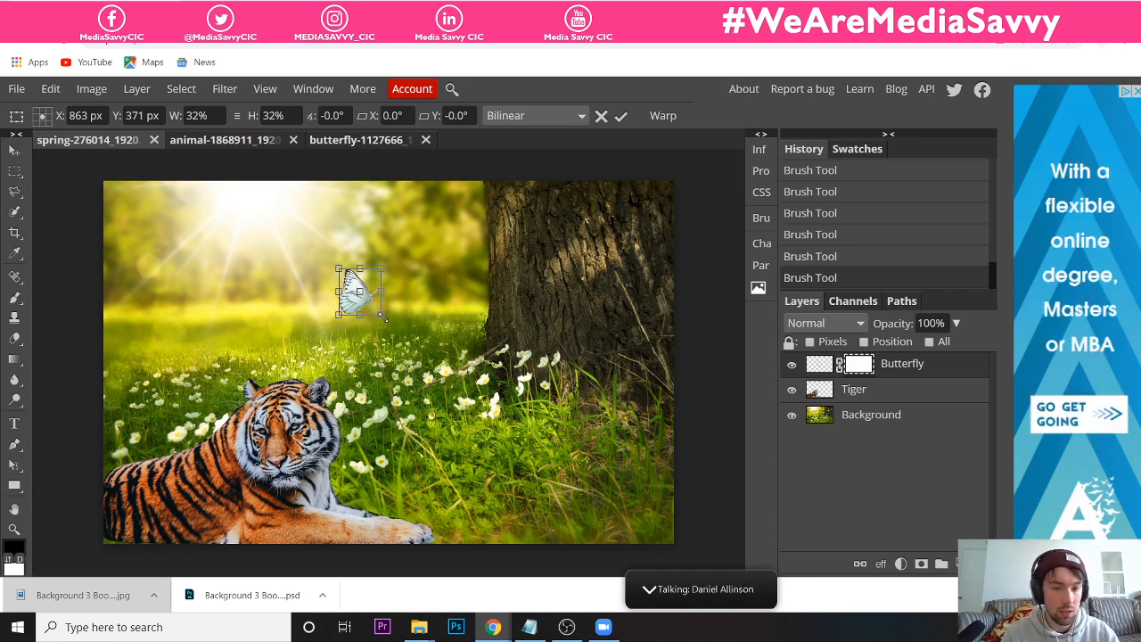
left_click_drag(383, 317, 407, 357)
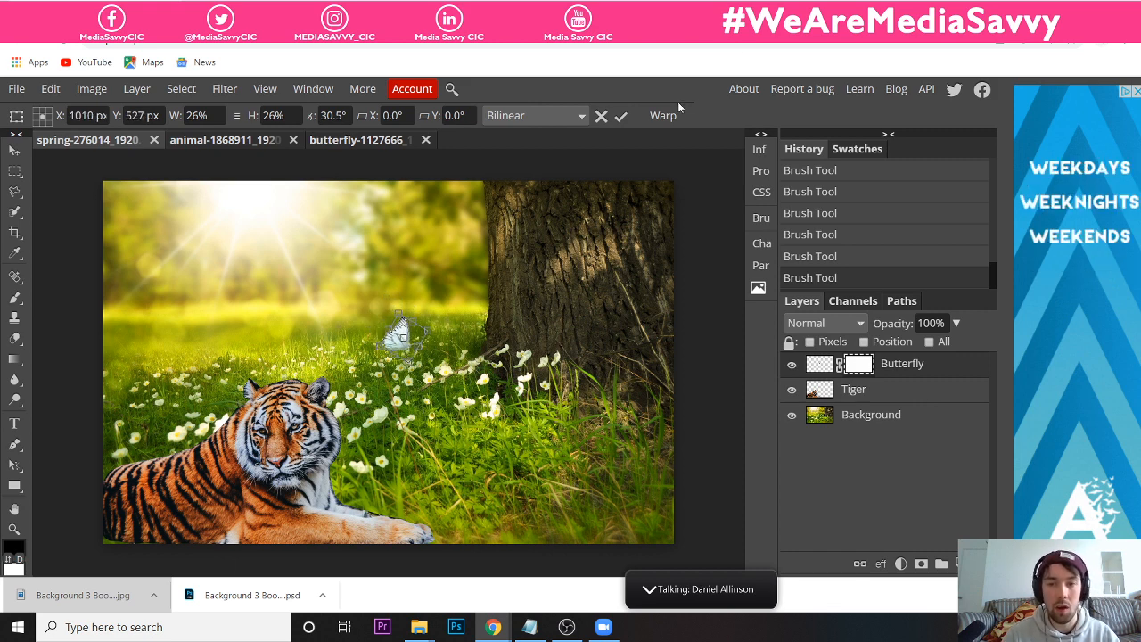
left_click(620, 116)
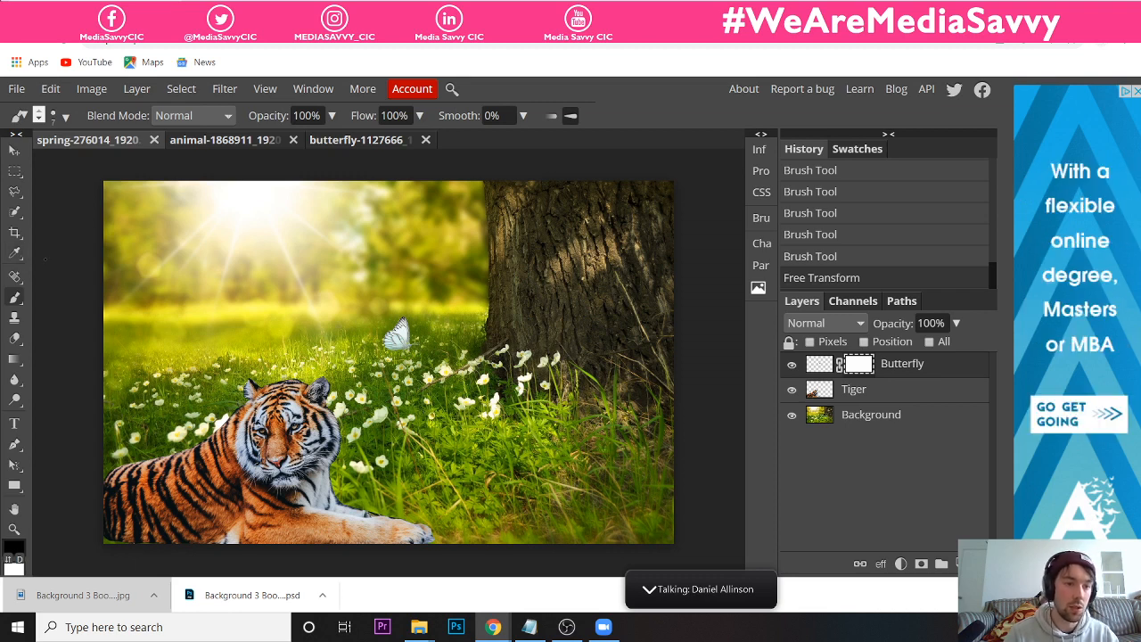
left_click(14, 150)
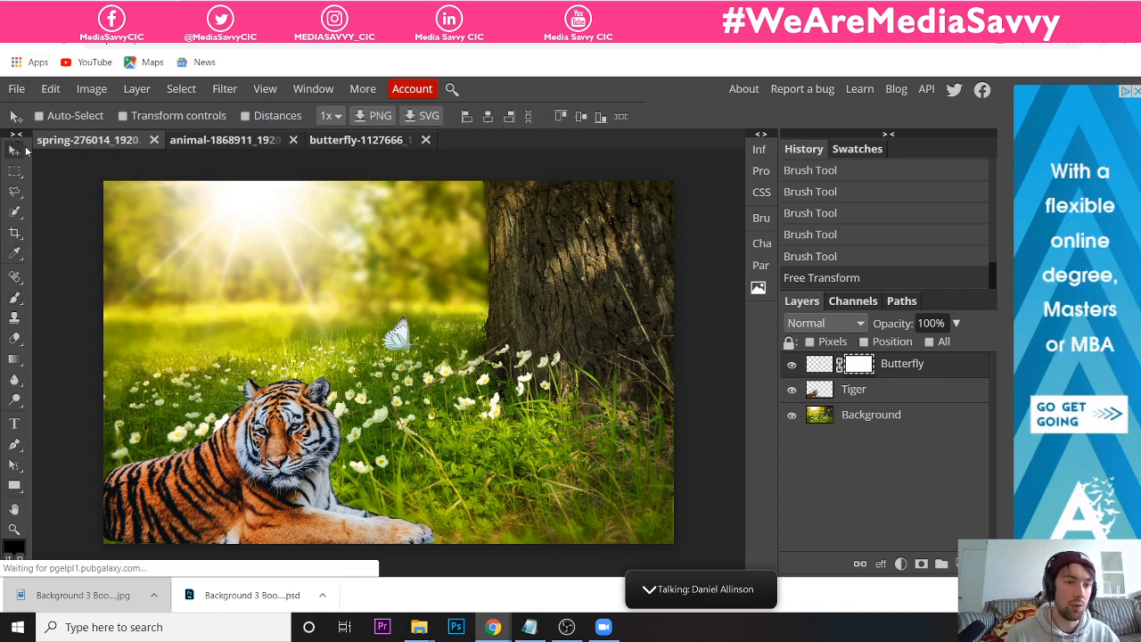
left_click_drag(389, 346, 435, 354)
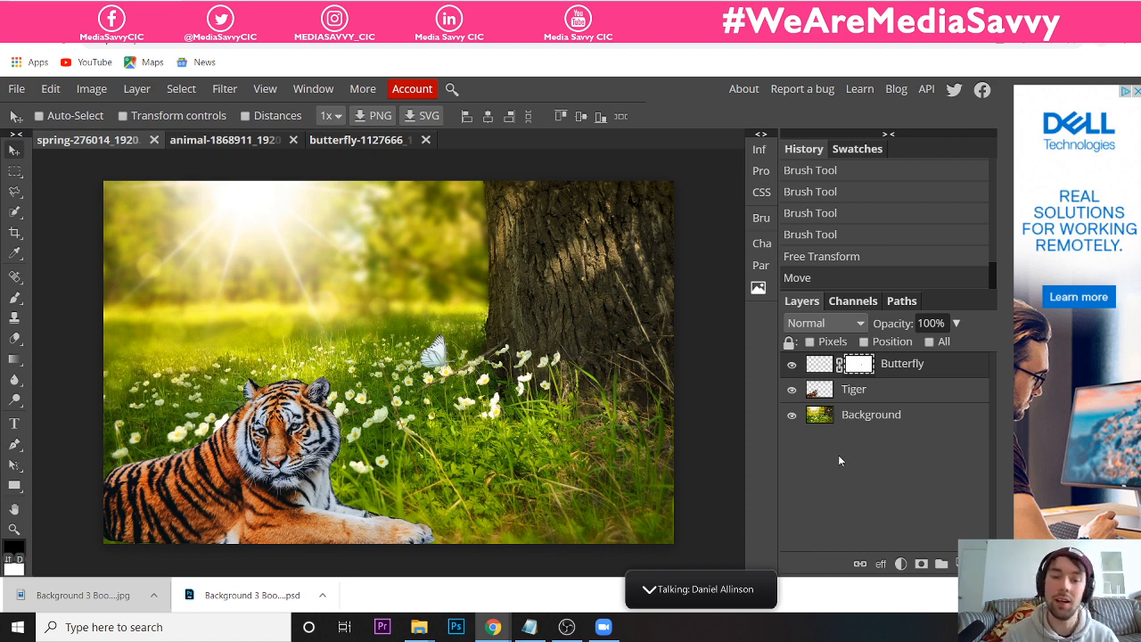
- Add a Color Overlay layer style to the Butterfly layer and open the overlay's colour picker
right_click(896, 374)
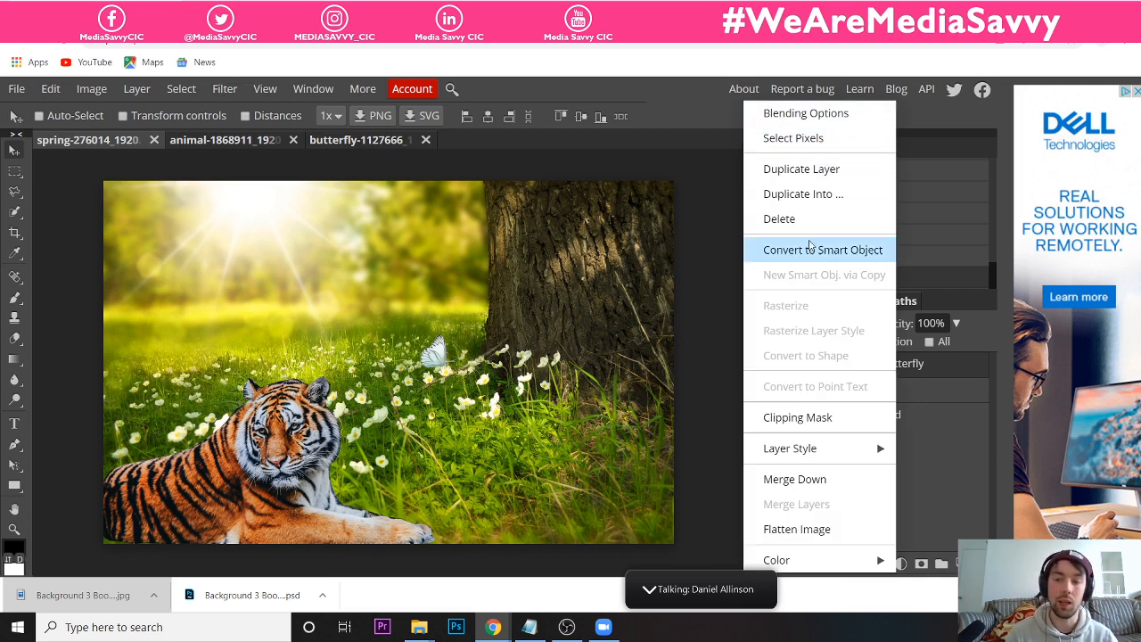
left_click(773, 116)
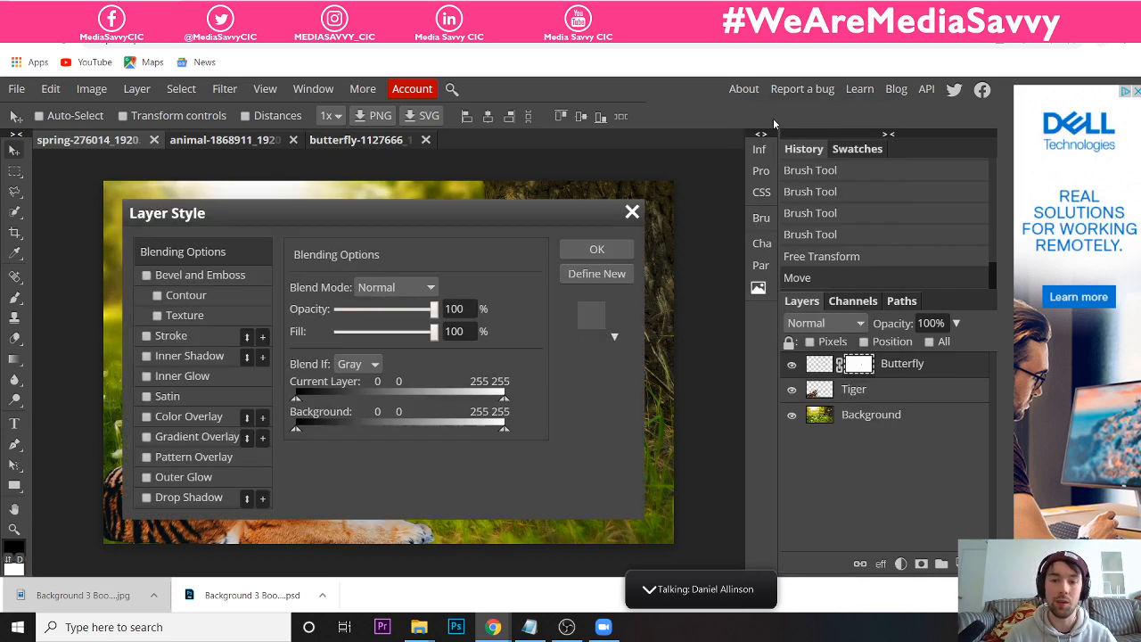
left_click(189, 416)
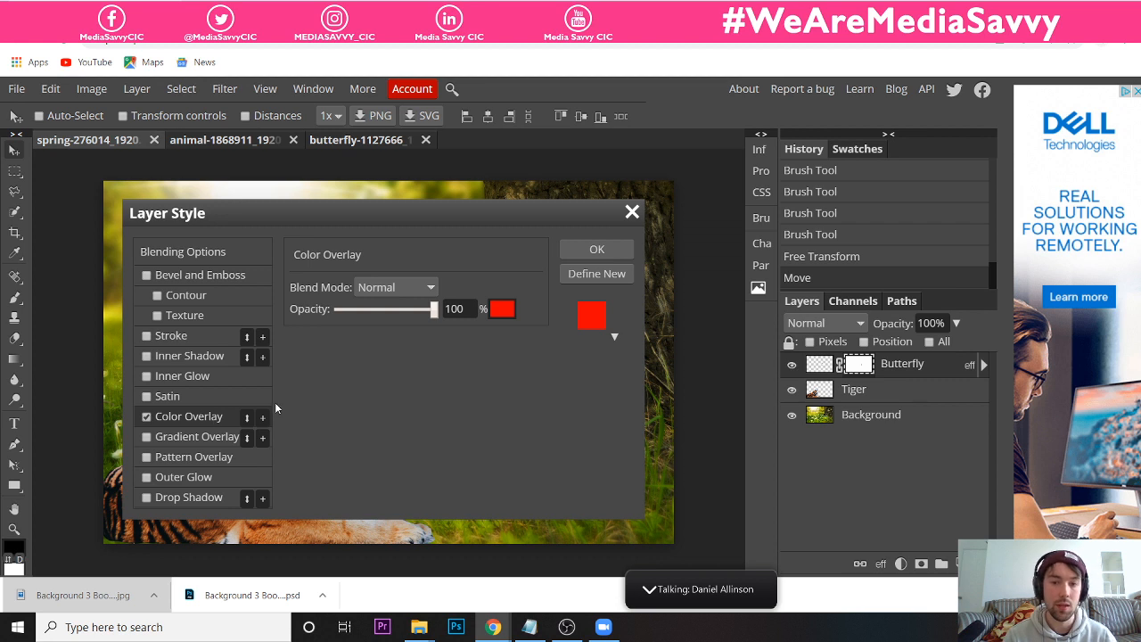
left_click(500, 312)
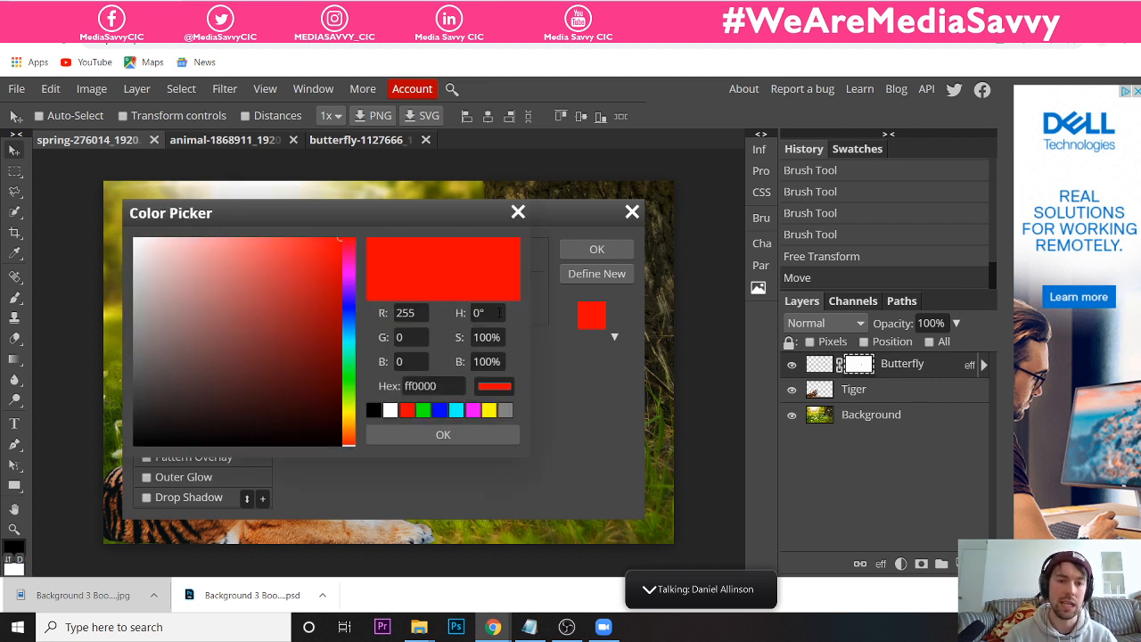
left_click_drag(385, 213, 518, 220)
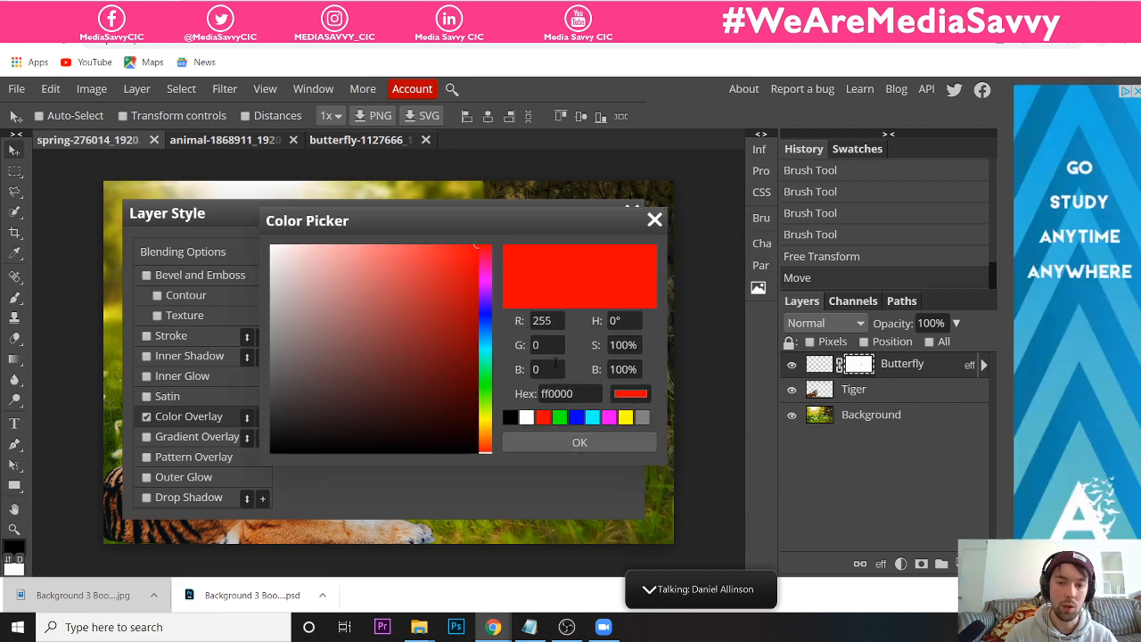
- Switch to Notepad, copy the colour code #ed238a, and return to the colour picker
left_click(530, 627)
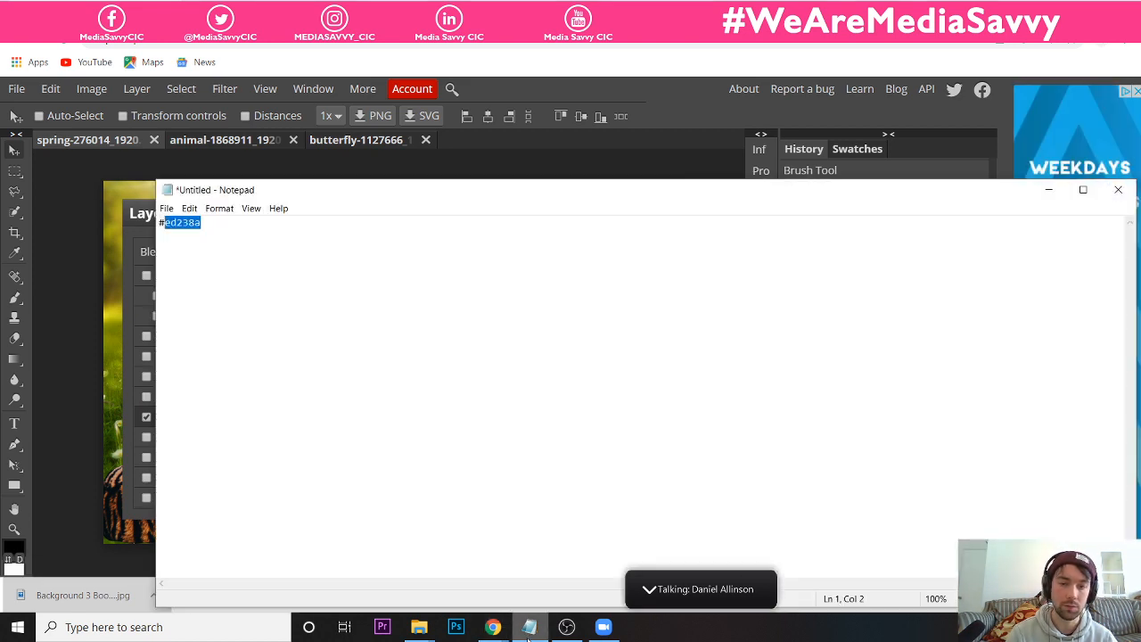
triple_click(182, 230)
right_click(181, 230)
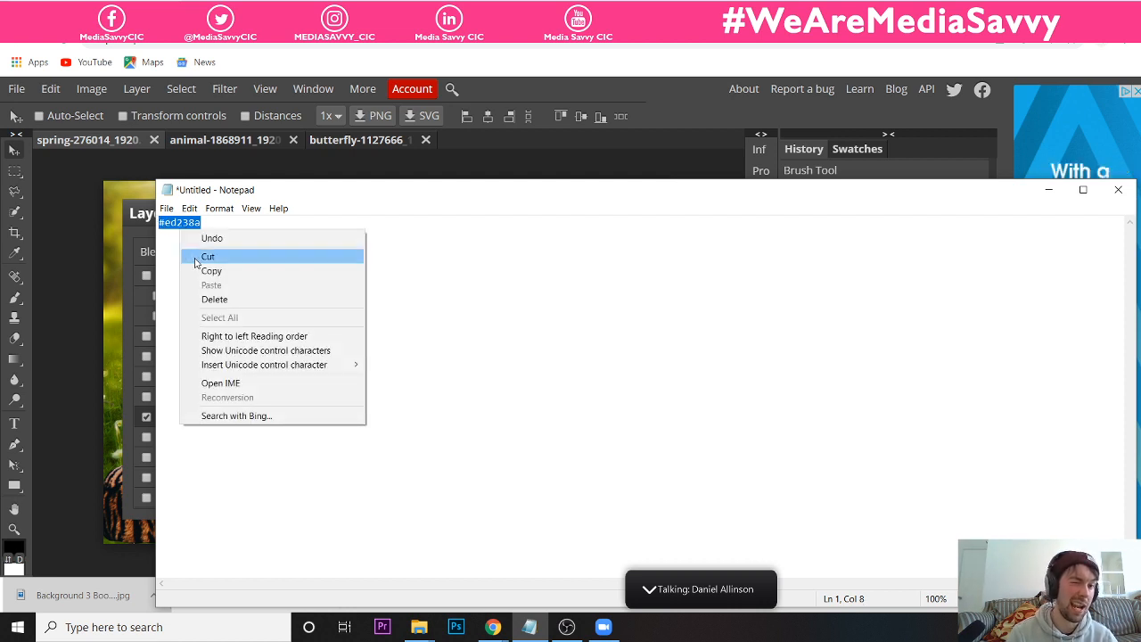
left_click(189, 271)
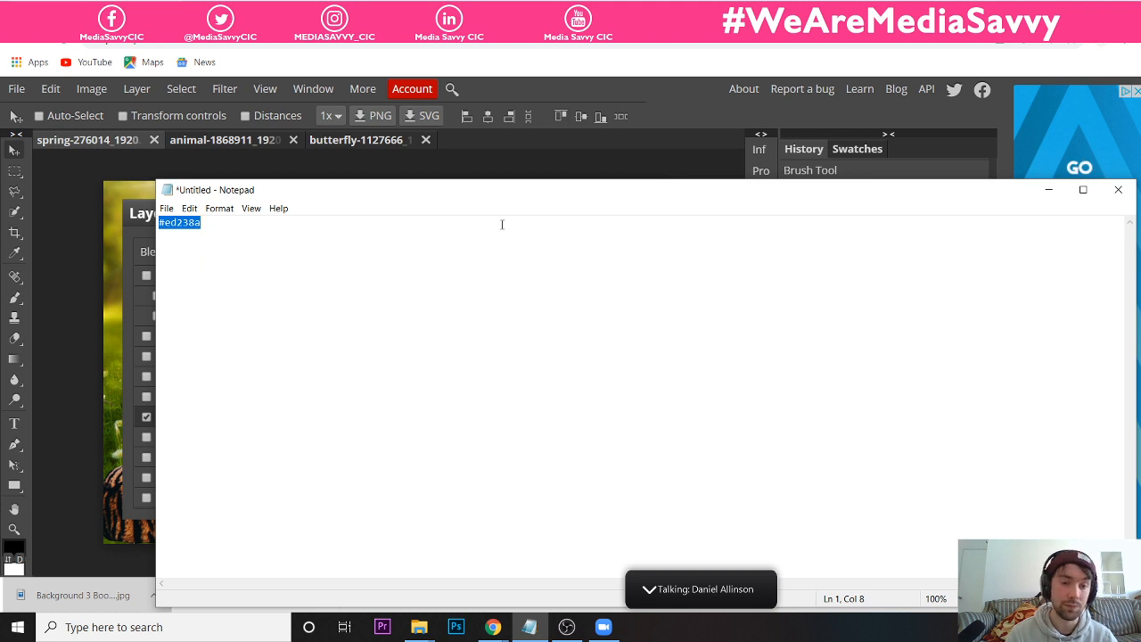
left_click(1048, 190)
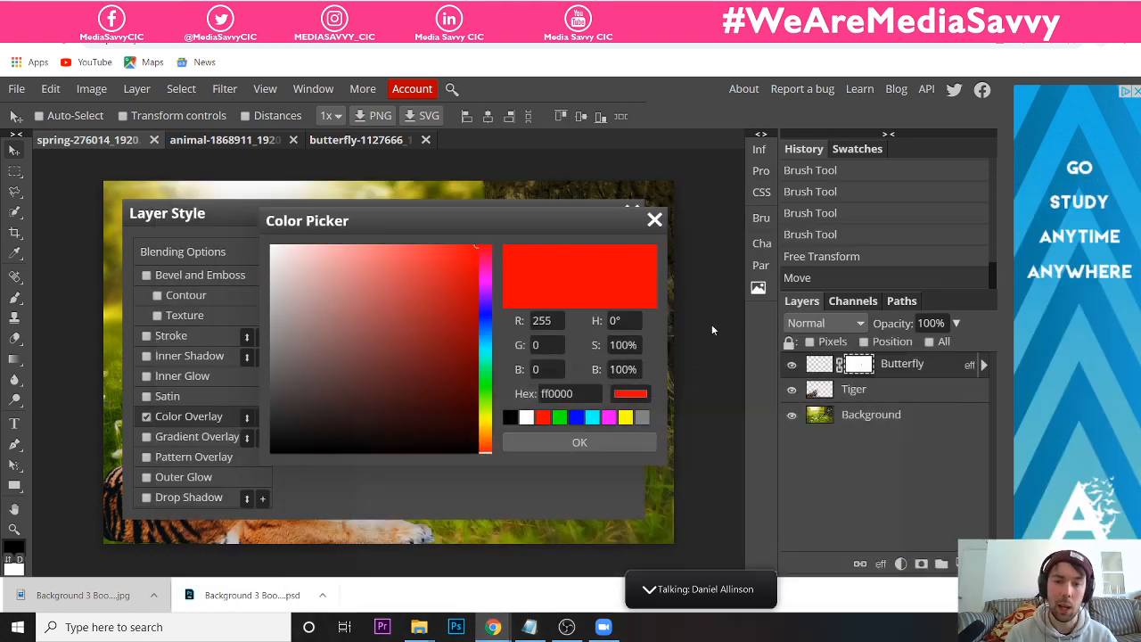
- Set the overlay colour to hex ed238a and accept it
left_click(552, 393)
key("ctrl+v")
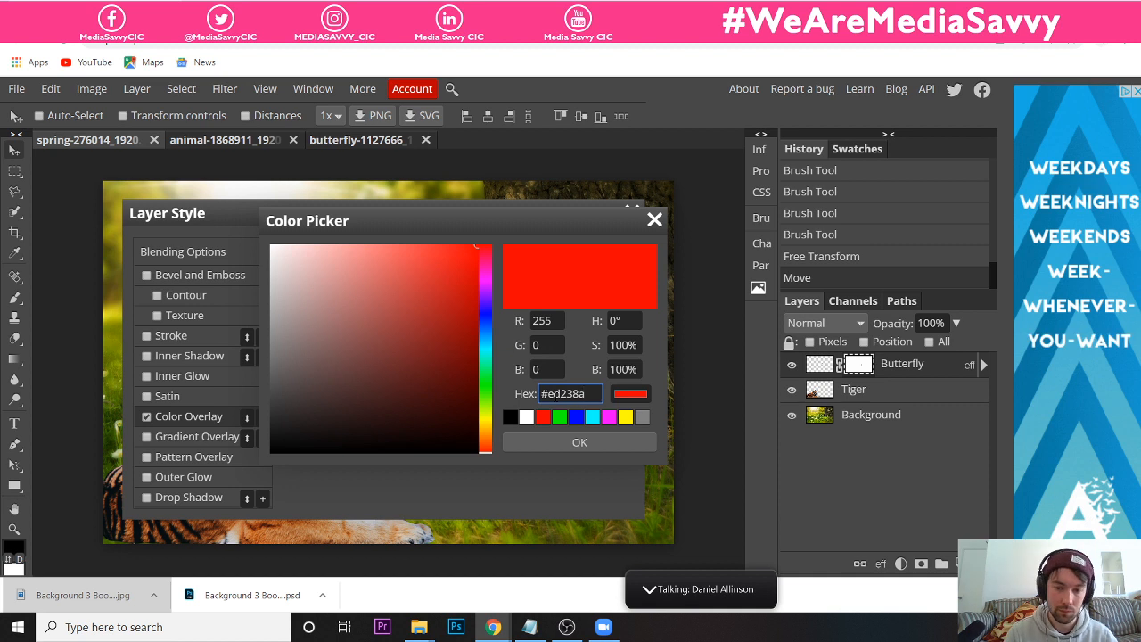
key("Return")
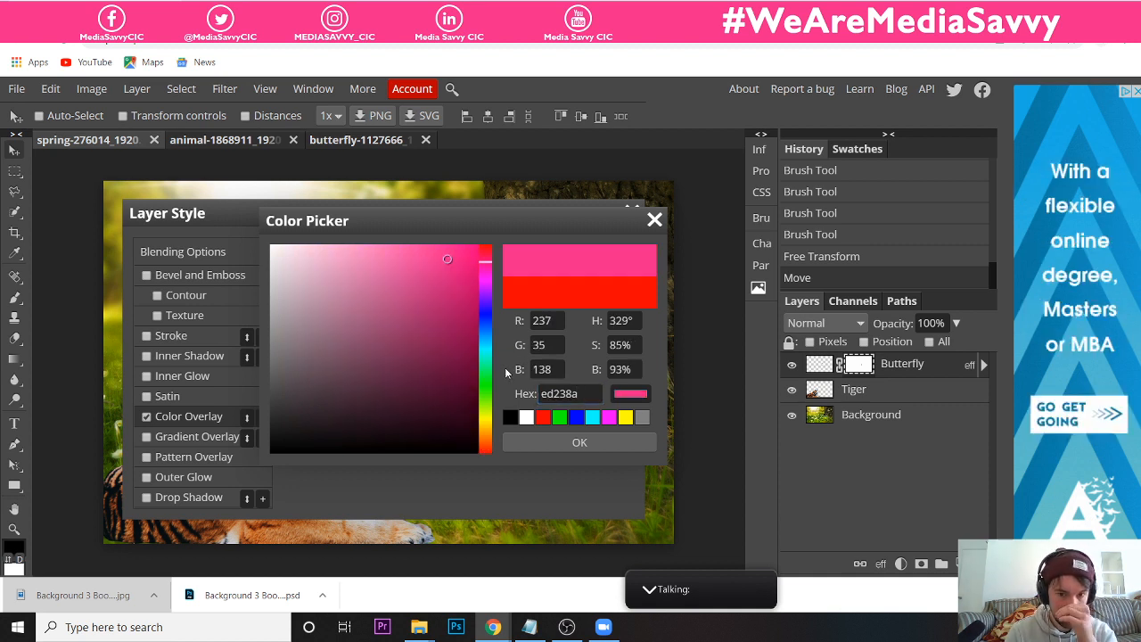
left_click(552, 443)
- Move the Layer Style dialog clear of the butterfly, and set the Color Overlay to Overlay blend mode at 79% opacity
left_click_drag(327, 219, 731, 235)
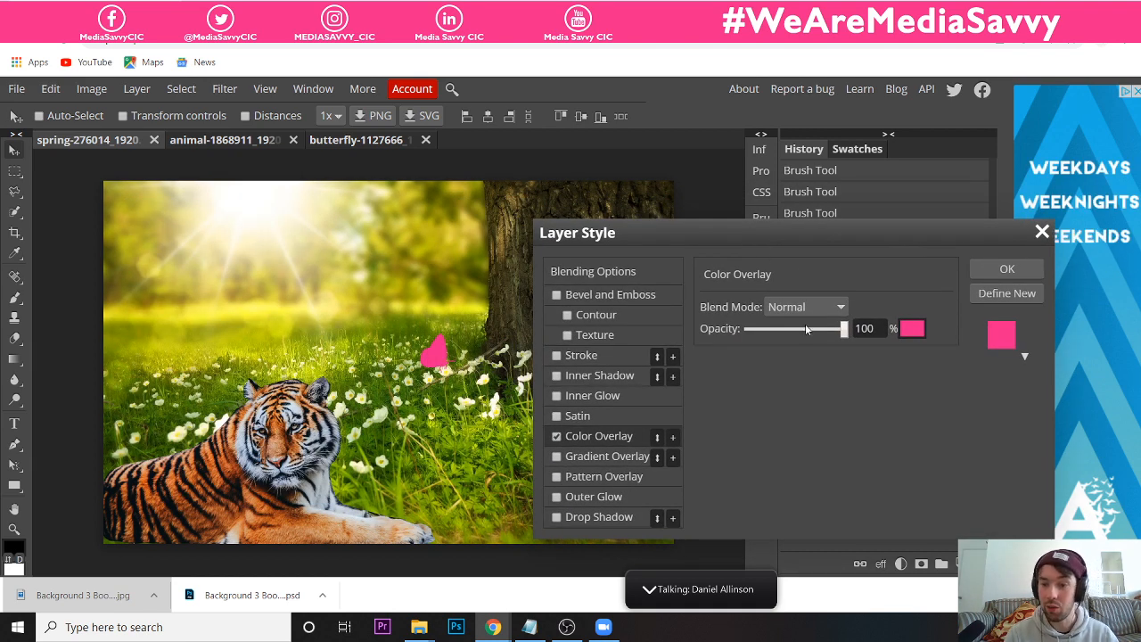
left_click_drag(824, 328, 778, 331)
left_click(789, 307)
scroll(791, 393, "down", 3)
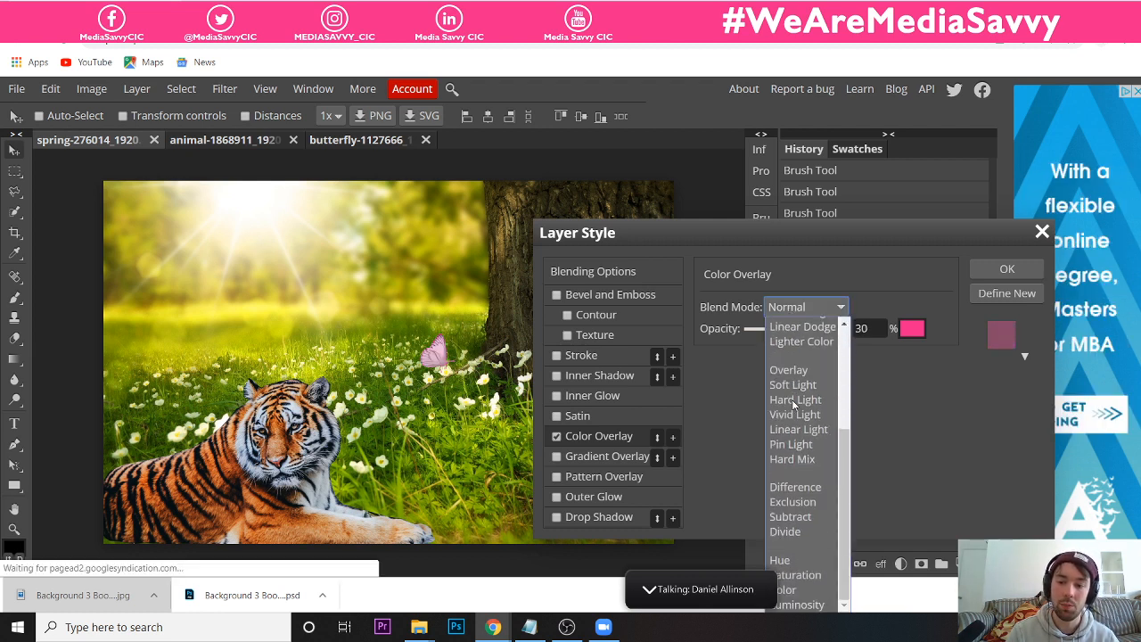
left_click(788, 371)
left_click_drag(775, 331, 824, 335)
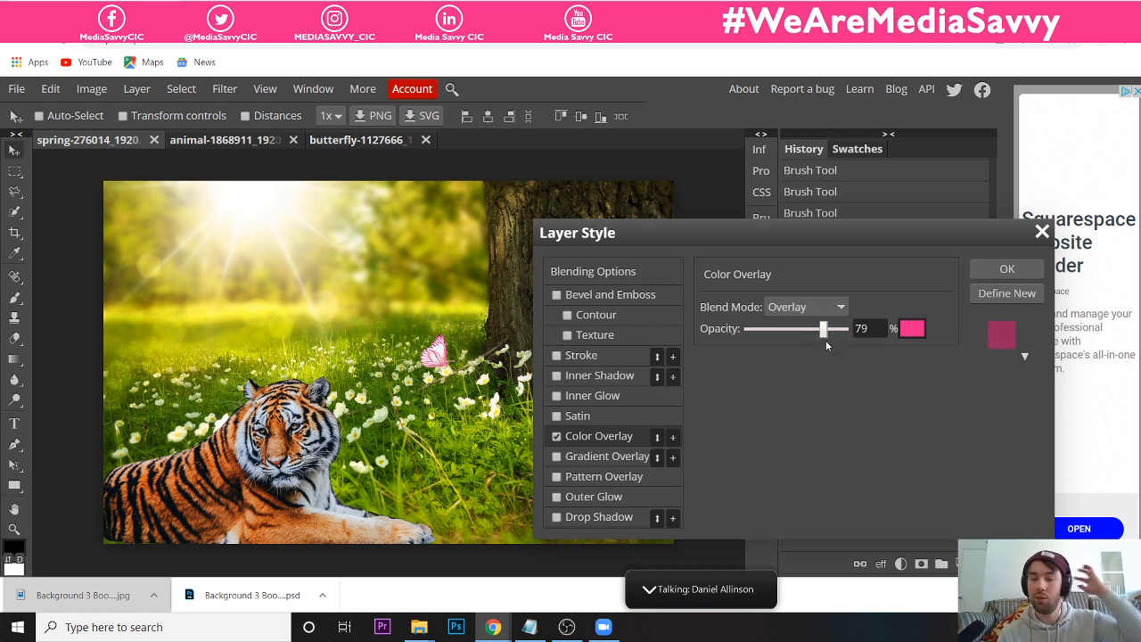
- Accept the Butterfly layer's Color Overlay style, and open Replace Color with its dialog moved clear of the butterfly
left_click(991, 269)
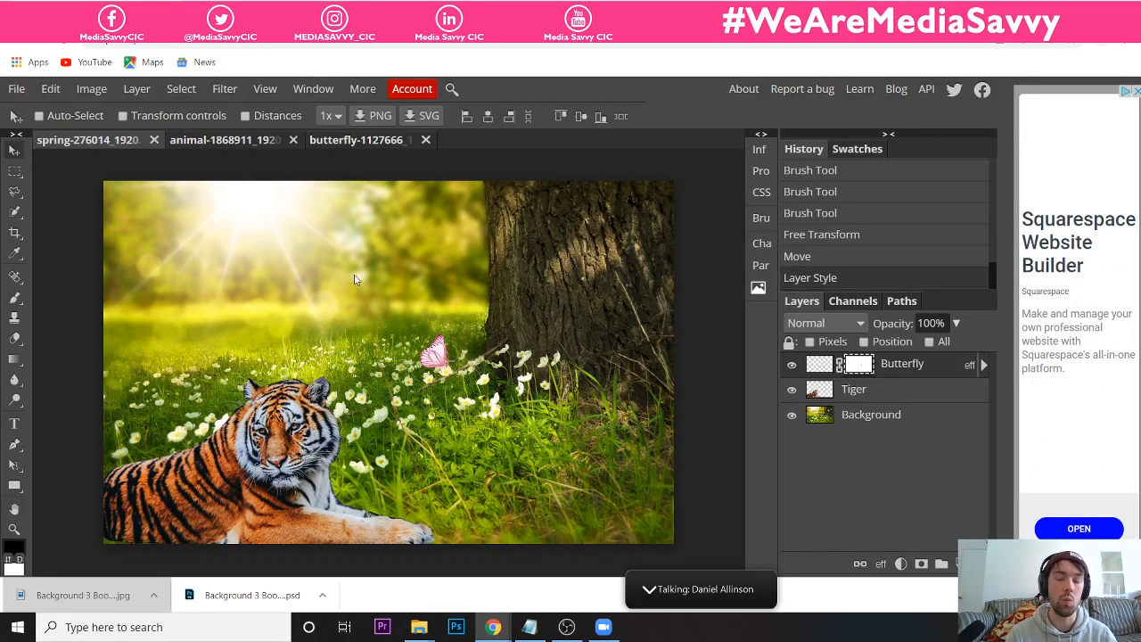
left_click(90, 93)
mouse_move(114, 114)
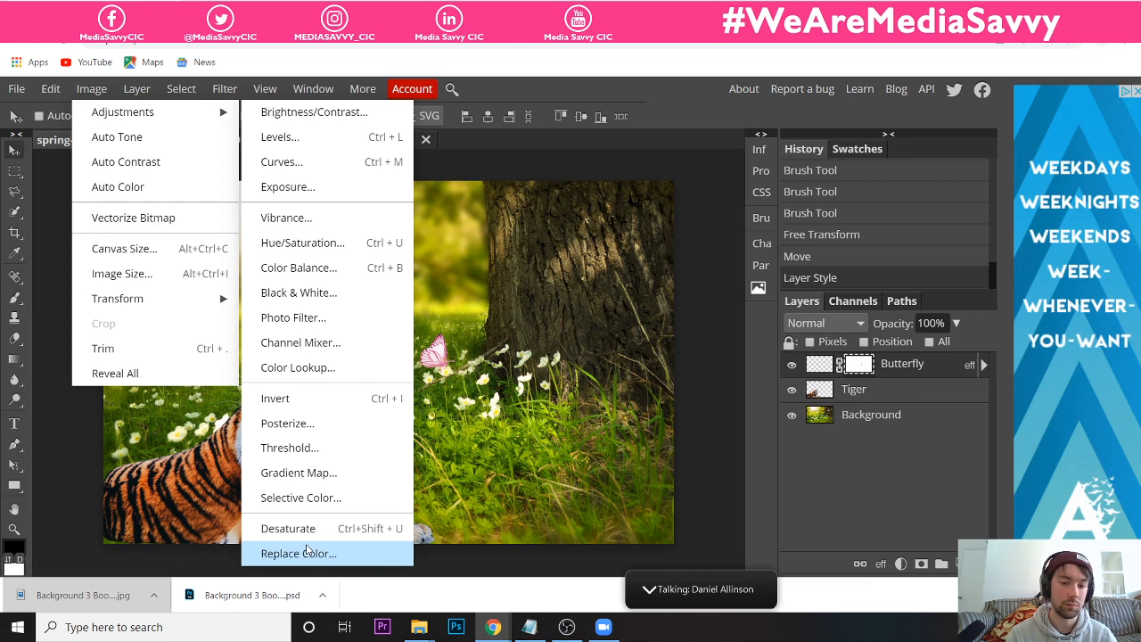
left_click(298, 552)
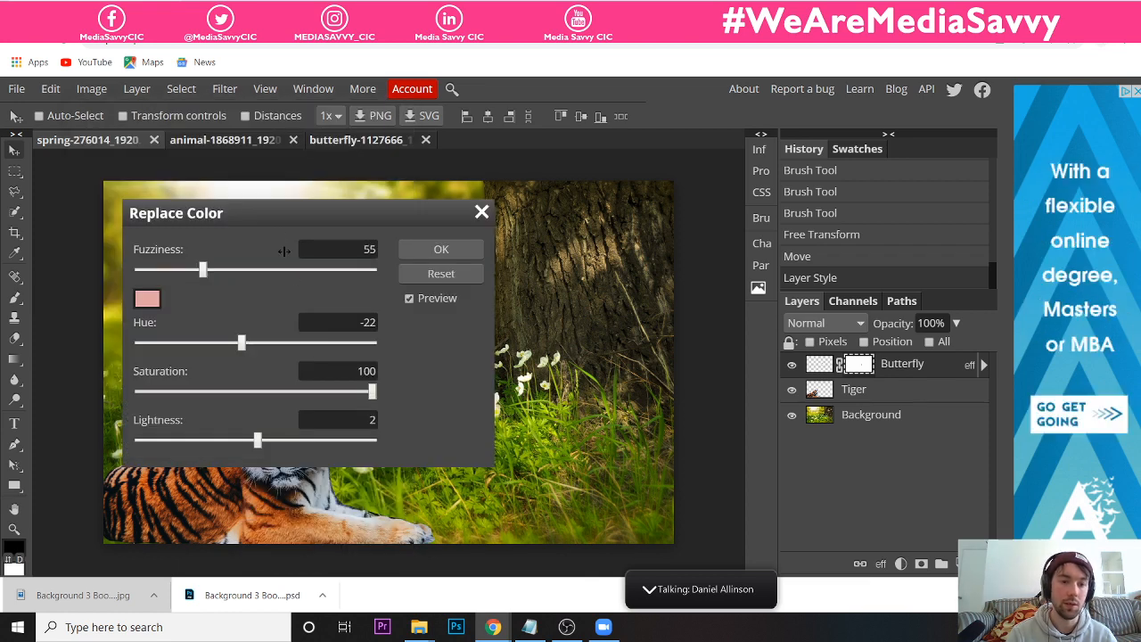
left_click_drag(273, 215, 742, 183)
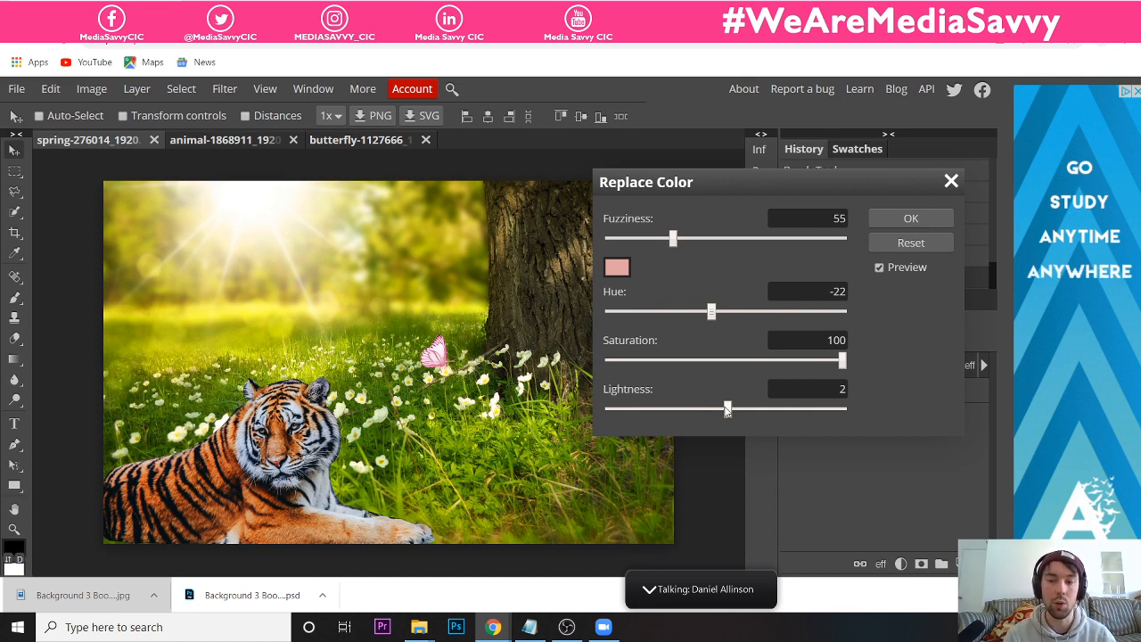
- Try a saturation of 55 and a lightness of -81 for the colour replacement on the butterfly
left_click_drag(727, 408, 781, 409)
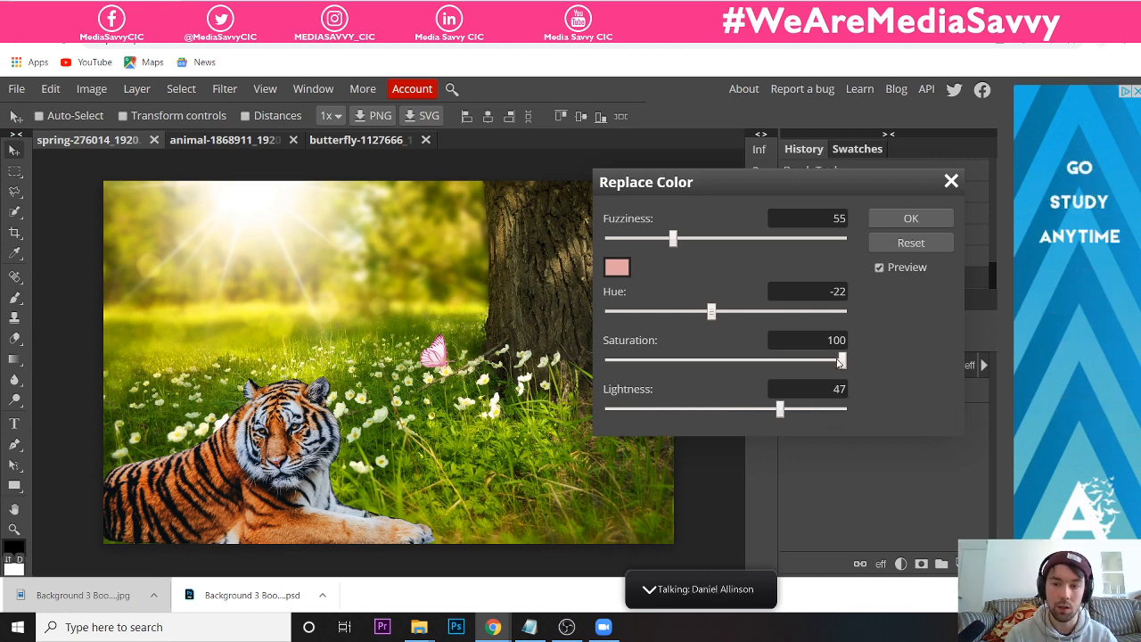
left_click_drag(841, 360, 700, 359)
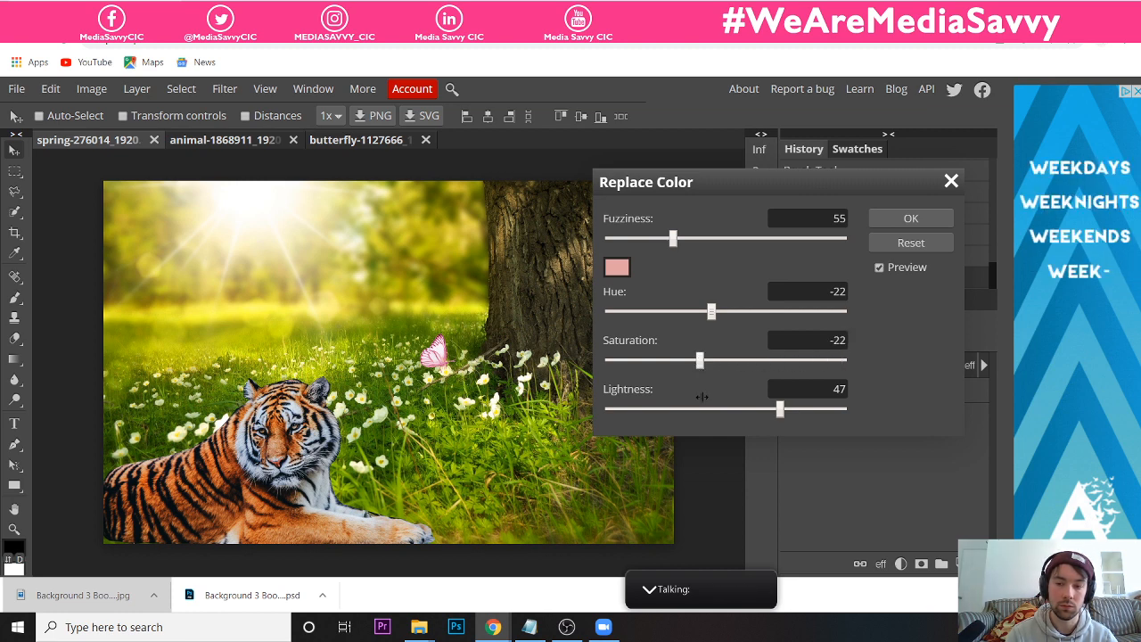
left_click(647, 409)
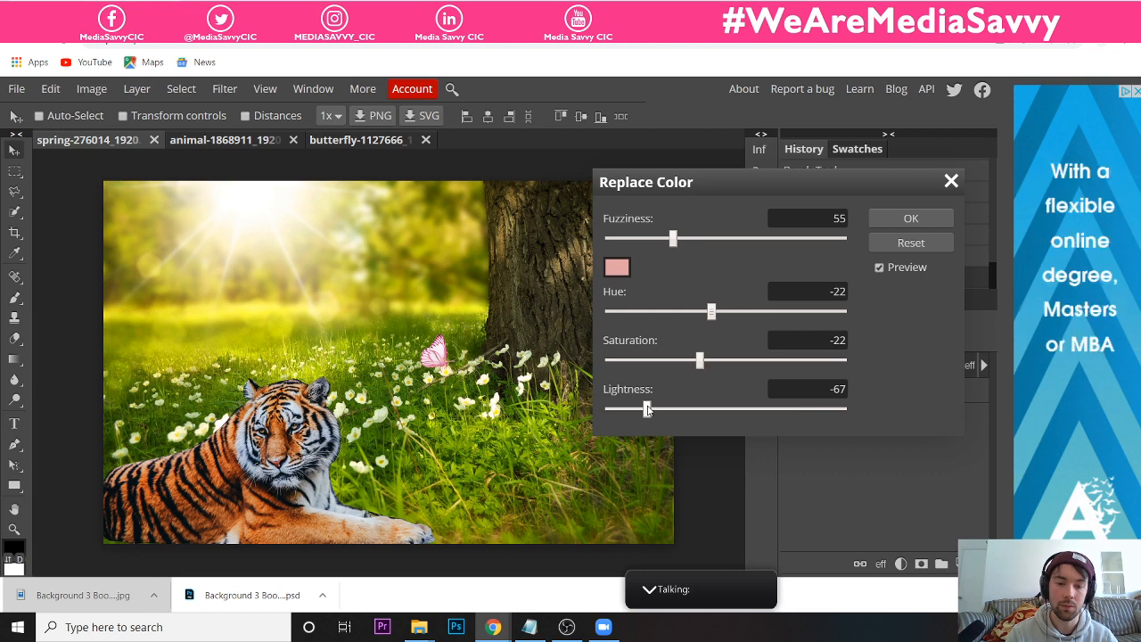
left_click_drag(647, 408, 630, 409)
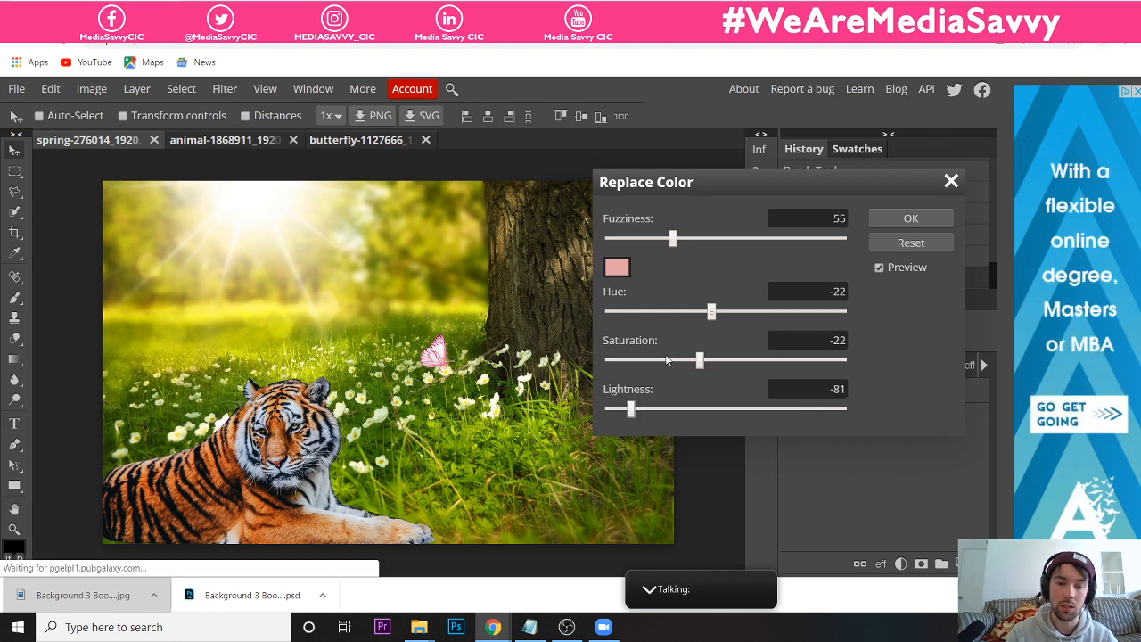
left_click_drag(699, 361, 790, 366)
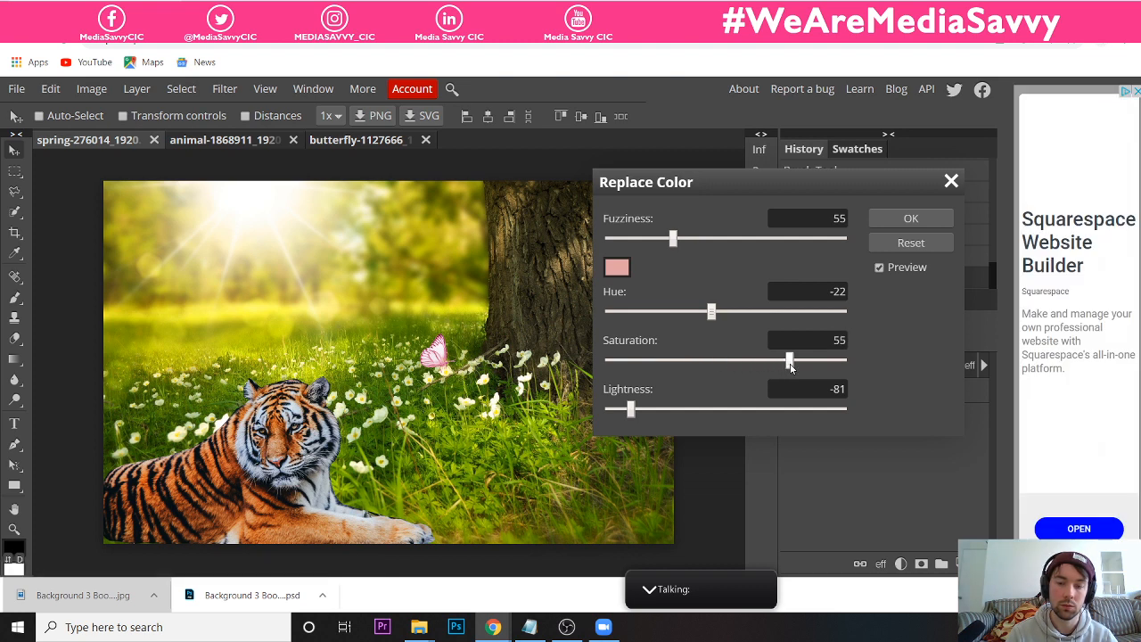
- Try a hue of 162 and a fuzziness of 192 for the butterfly's colour replacement
left_click_drag(719, 320, 833, 314)
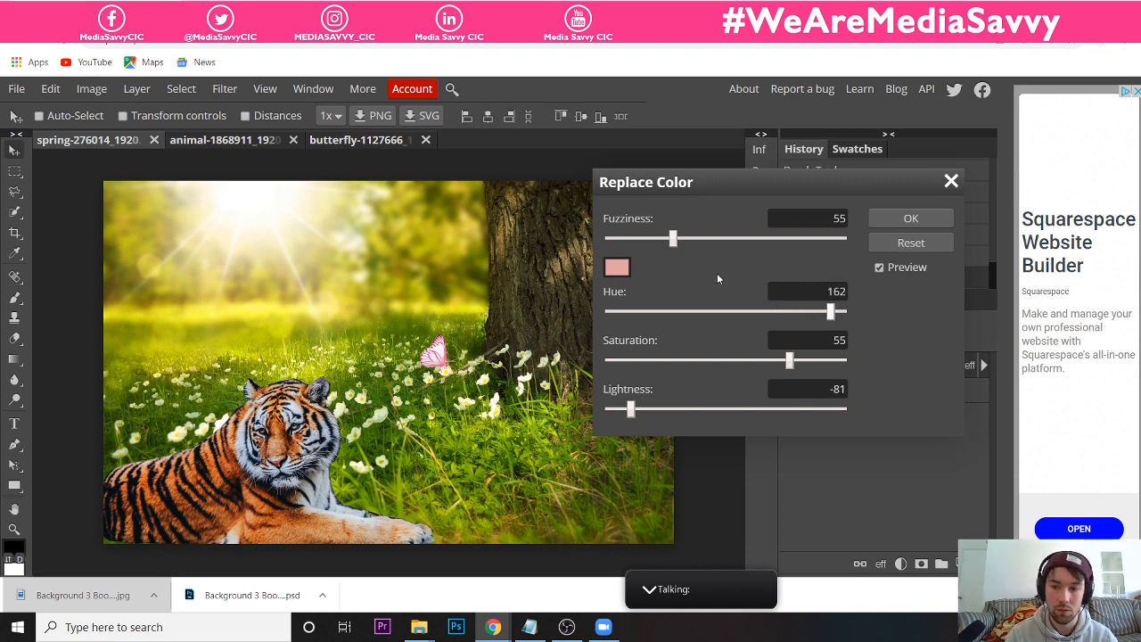
left_click_drag(644, 247, 788, 248)
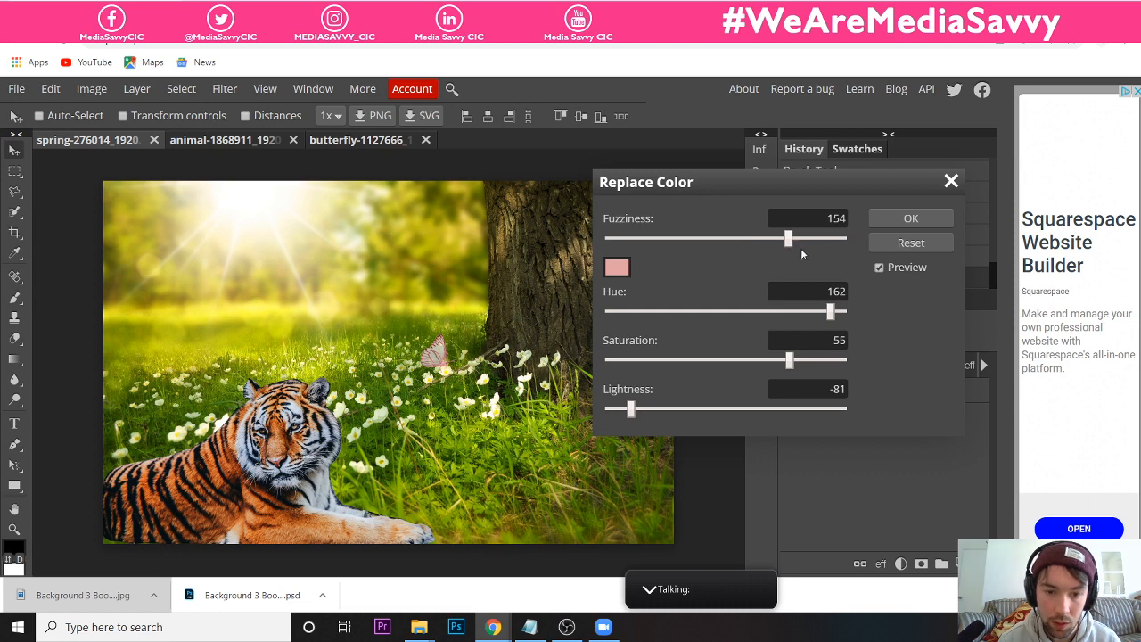
left_click(823, 238)
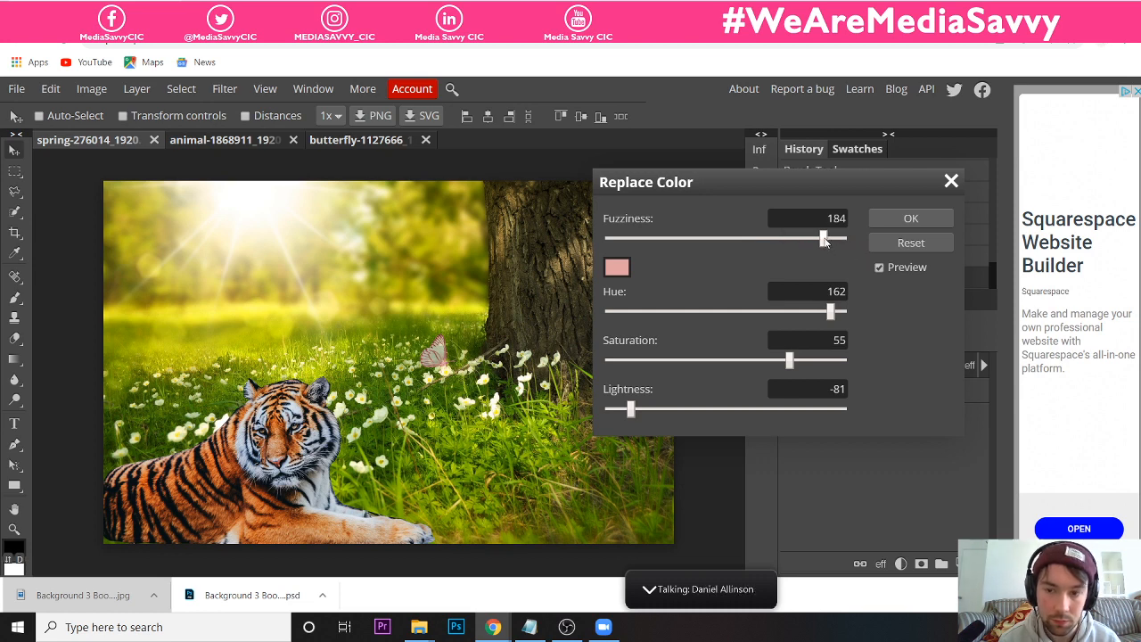
mouse_move(826, 240)
left_mouse_down()
mouse_move(628, 239)
mouse_move(834, 251)
left_mouse_up()
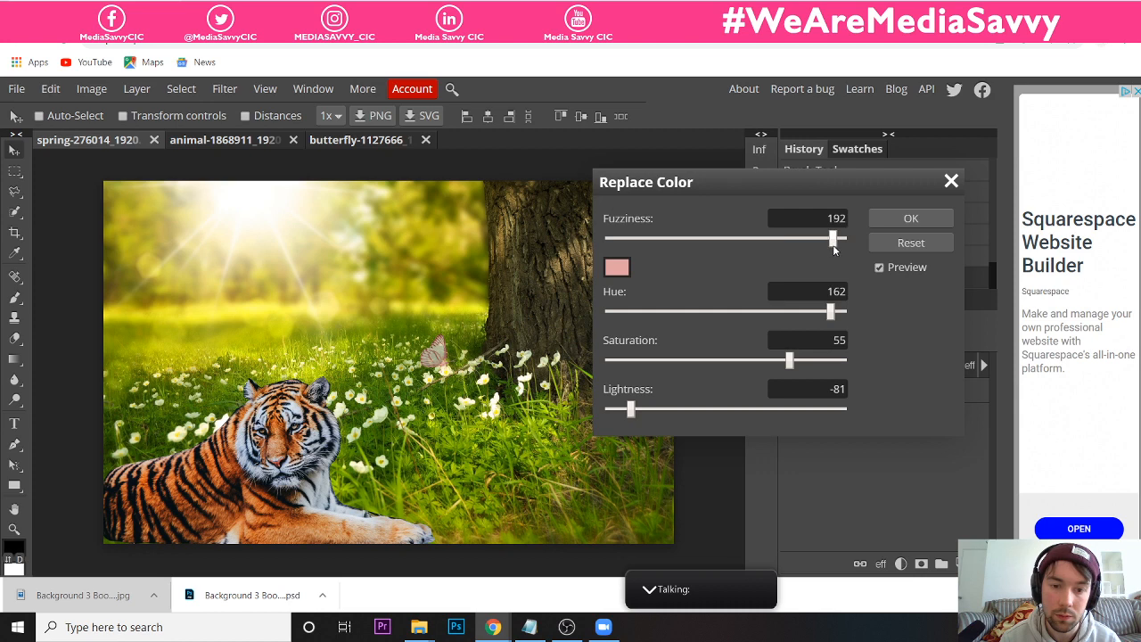
- Adjust the colour replacement to hue 22, saturation -81 and lightness -73
left_click_drag(631, 410, 777, 417)
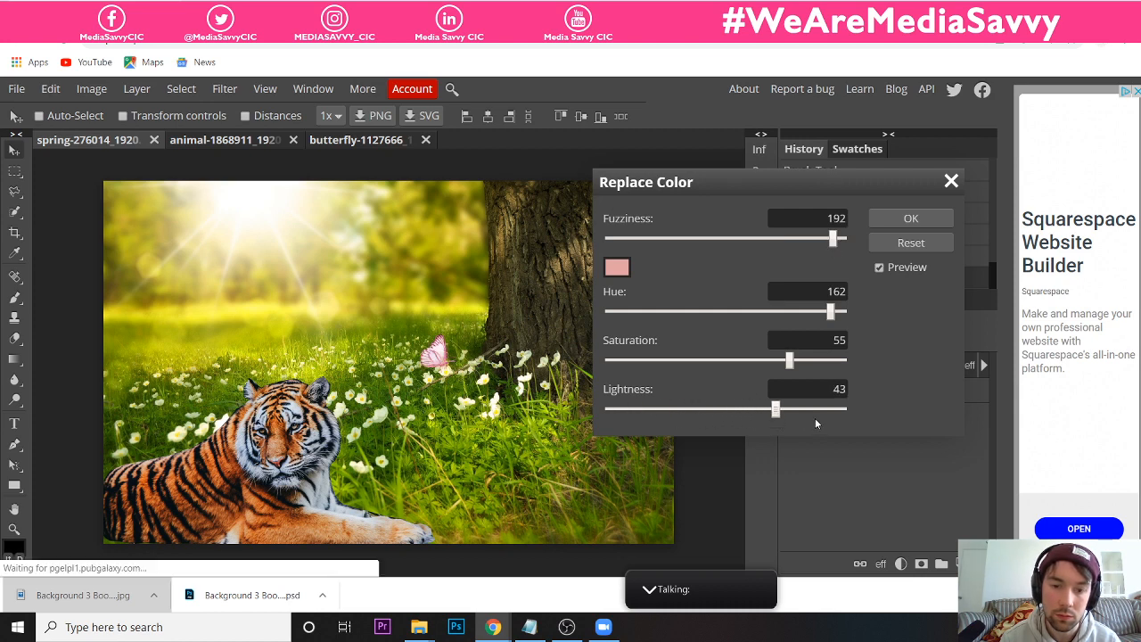
double_click(688, 410)
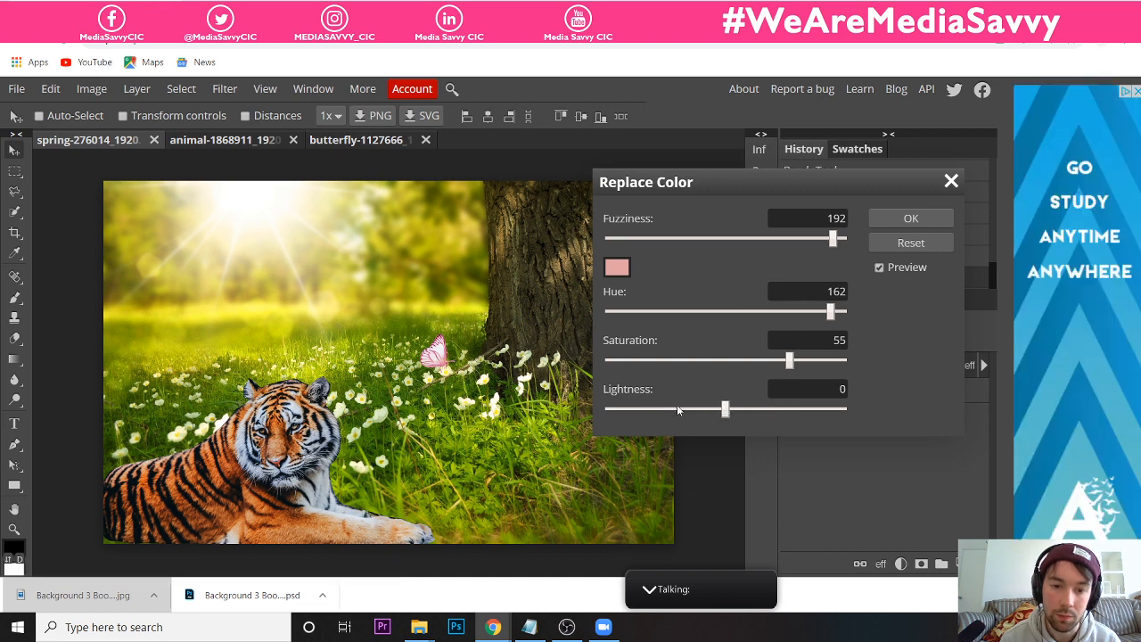
left_click_drag(671, 409, 639, 409)
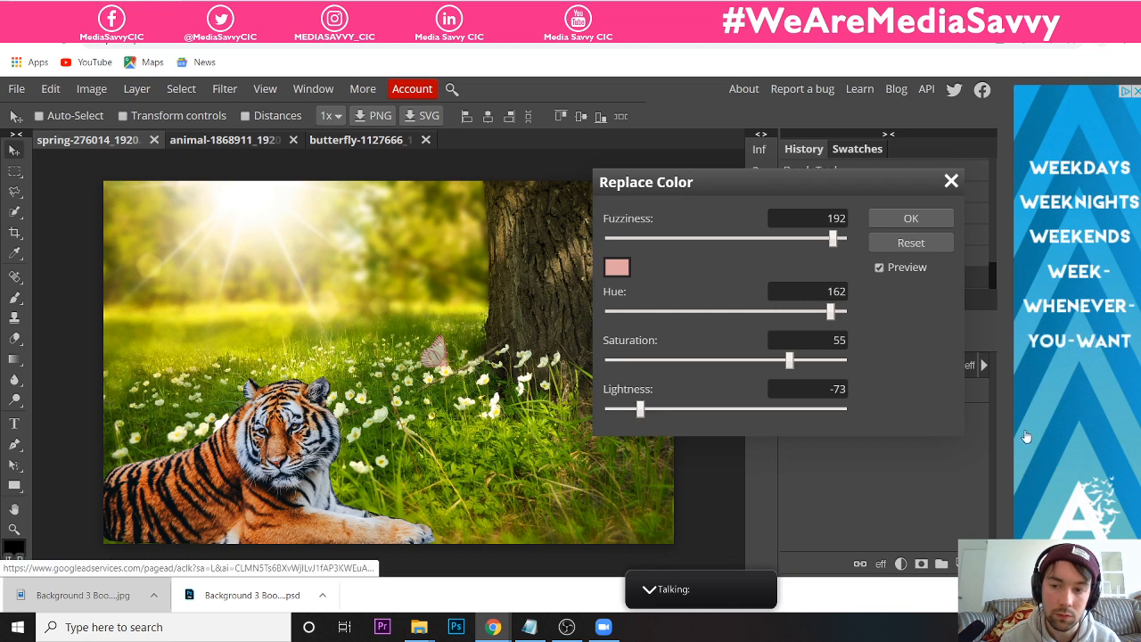
left_click_drag(828, 316, 740, 311)
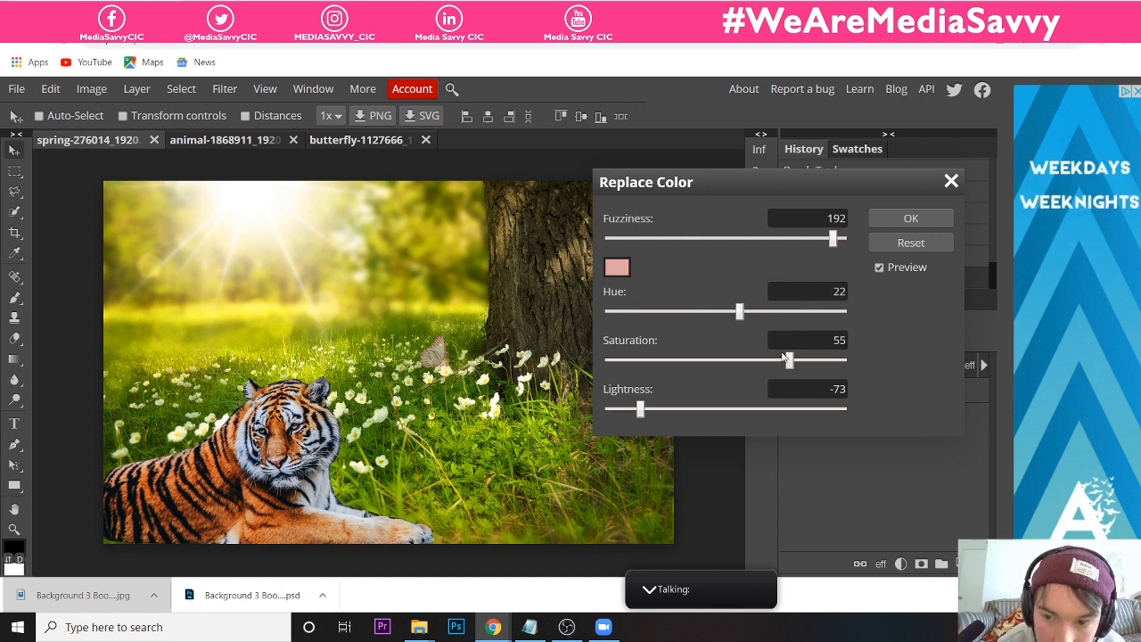
left_click_drag(789, 358, 630, 359)
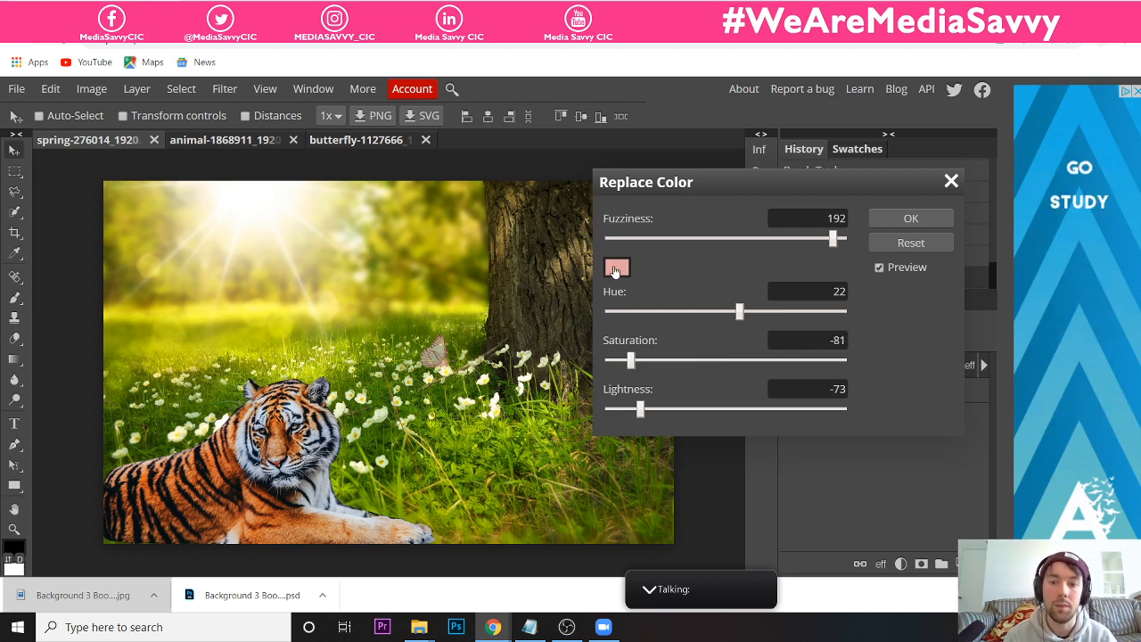
- Set the Replace Color source colour to hex #ed238a and accept it
left_click(616, 269)
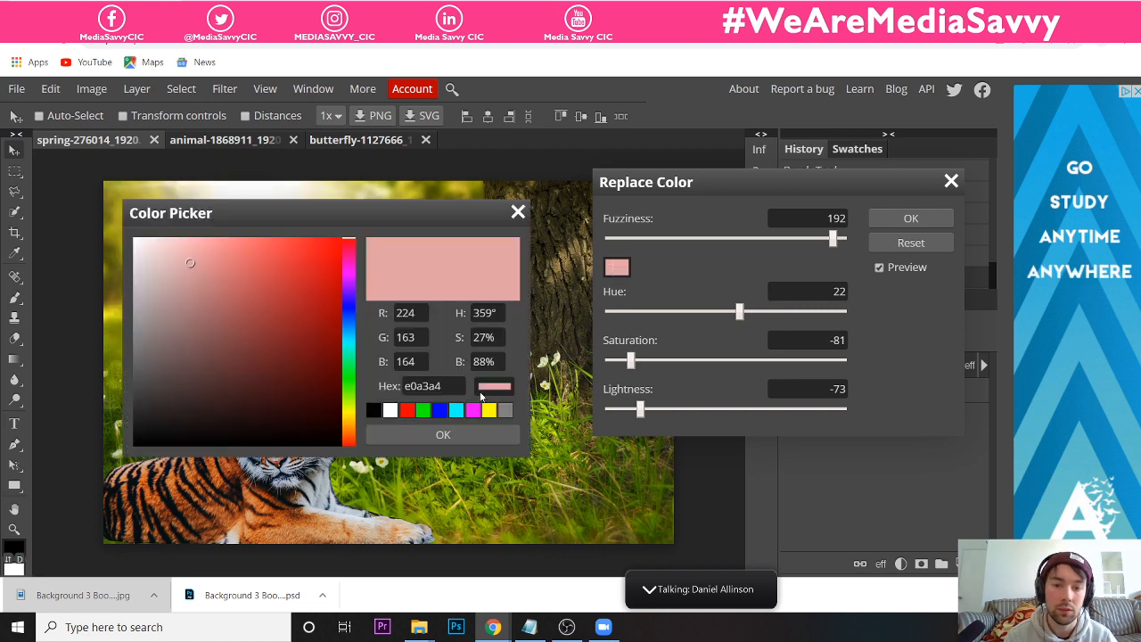
double_click(436, 386)
type("#ed238a")
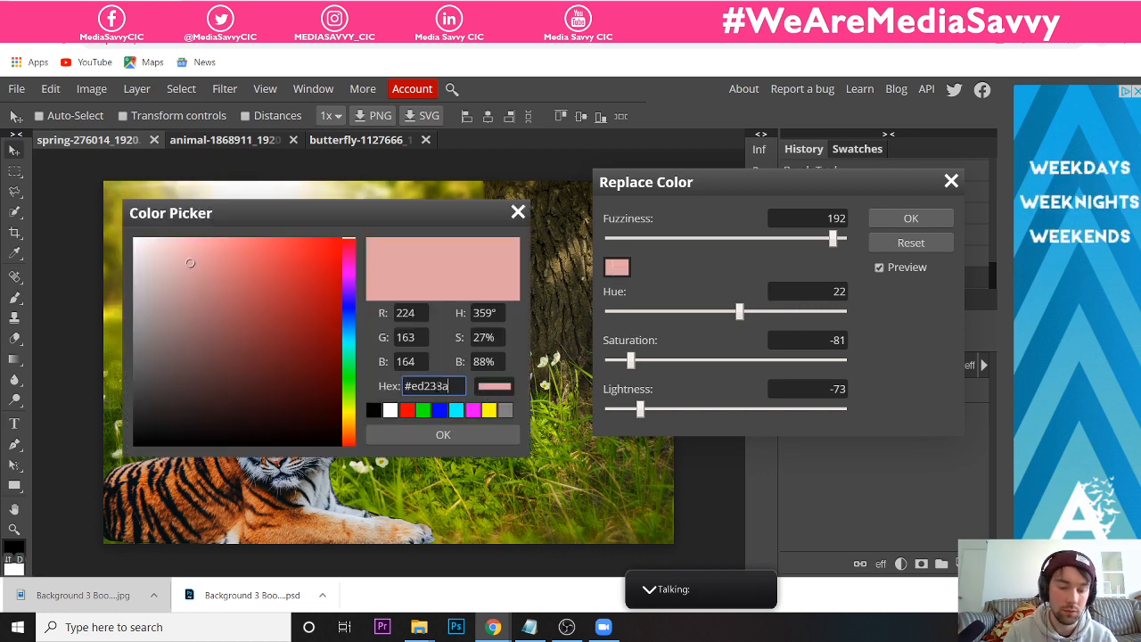
left_click(449, 433)
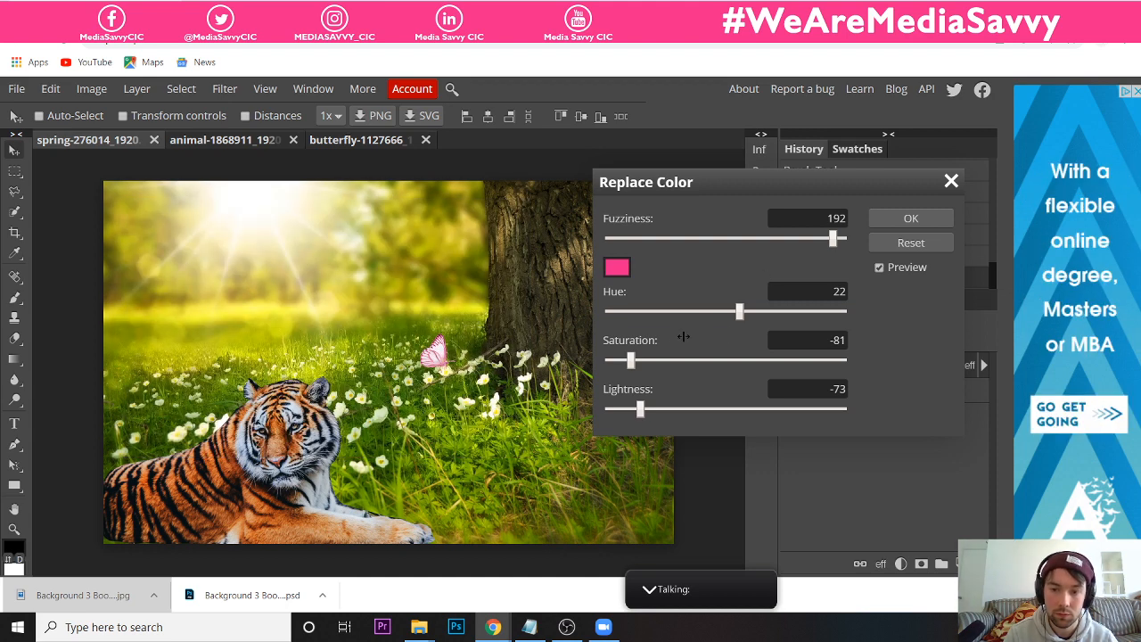
- Set Replace Color to fuzziness 34, saturation 99 and lightness -58, and apply it to the Butterfly layer
left_click_drag(646, 359, 763, 363)
left_click_drag(645, 409, 789, 409)
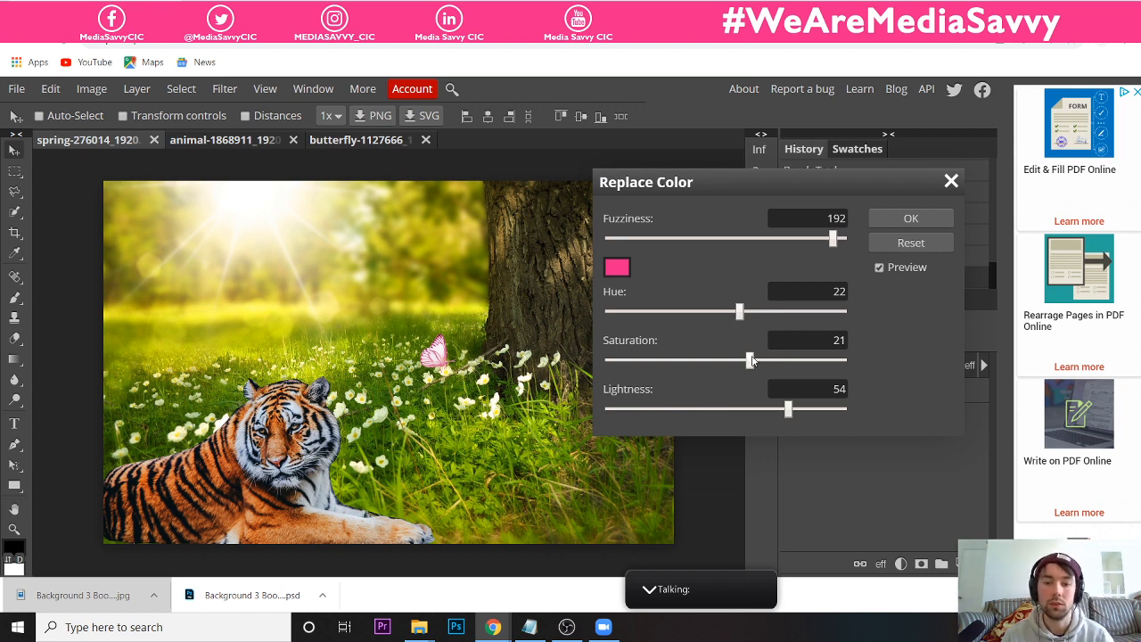
left_click_drag(815, 360, 844, 361)
left_click_drag(832, 238, 649, 238)
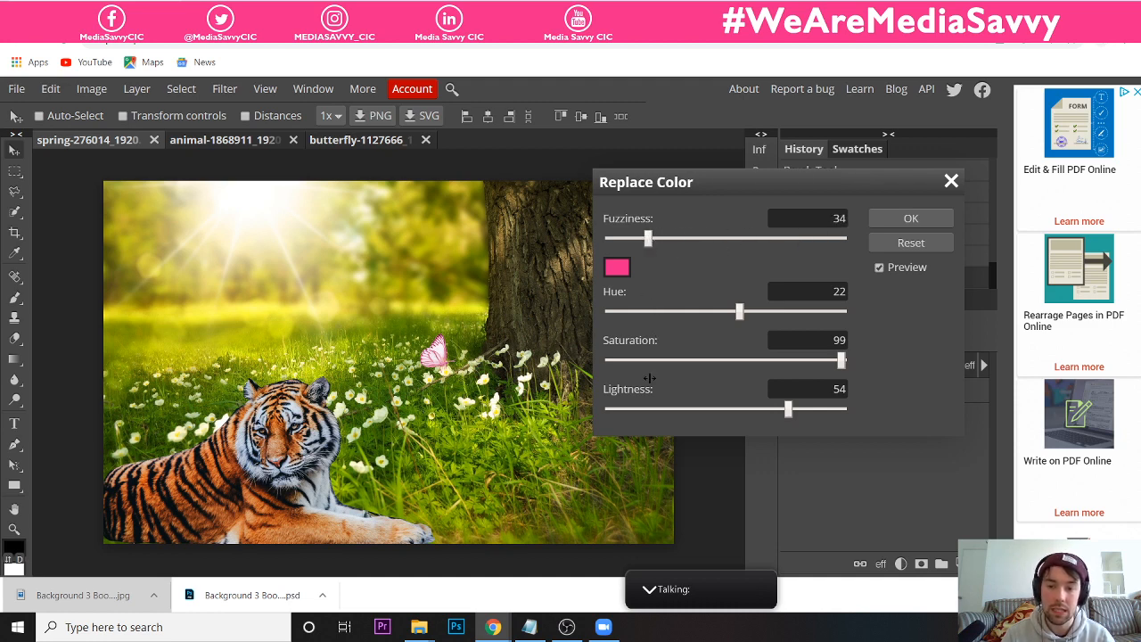
left_click(651, 409)
mouse_move(650, 409)
left_mouse_down()
mouse_move(615, 409)
mouse_move(657, 409)
left_mouse_up()
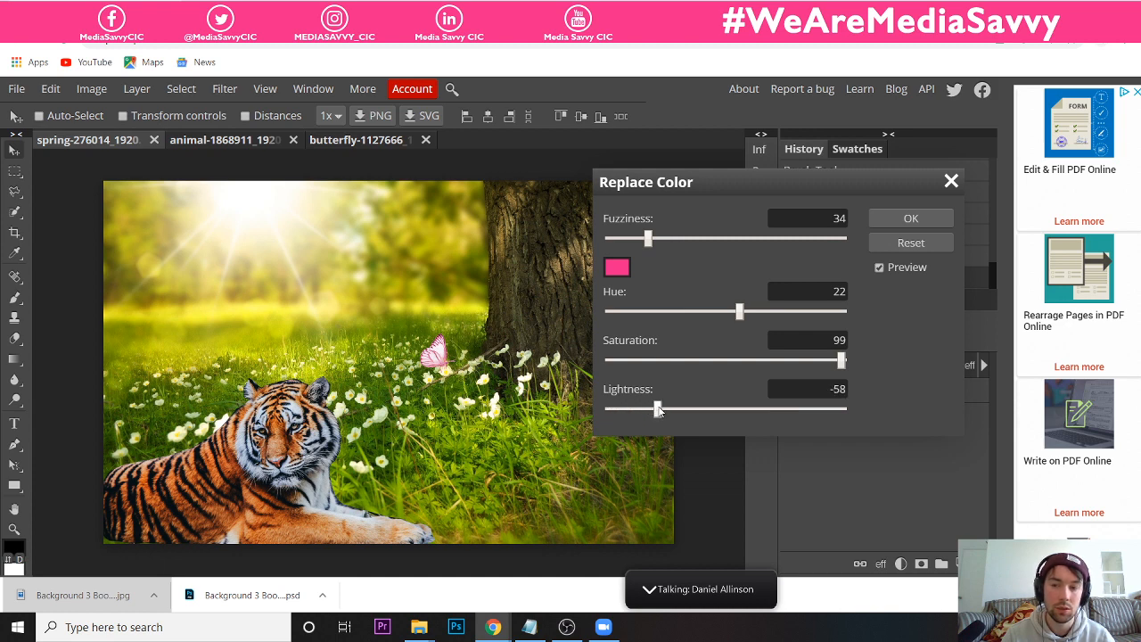
left_click(891, 221)
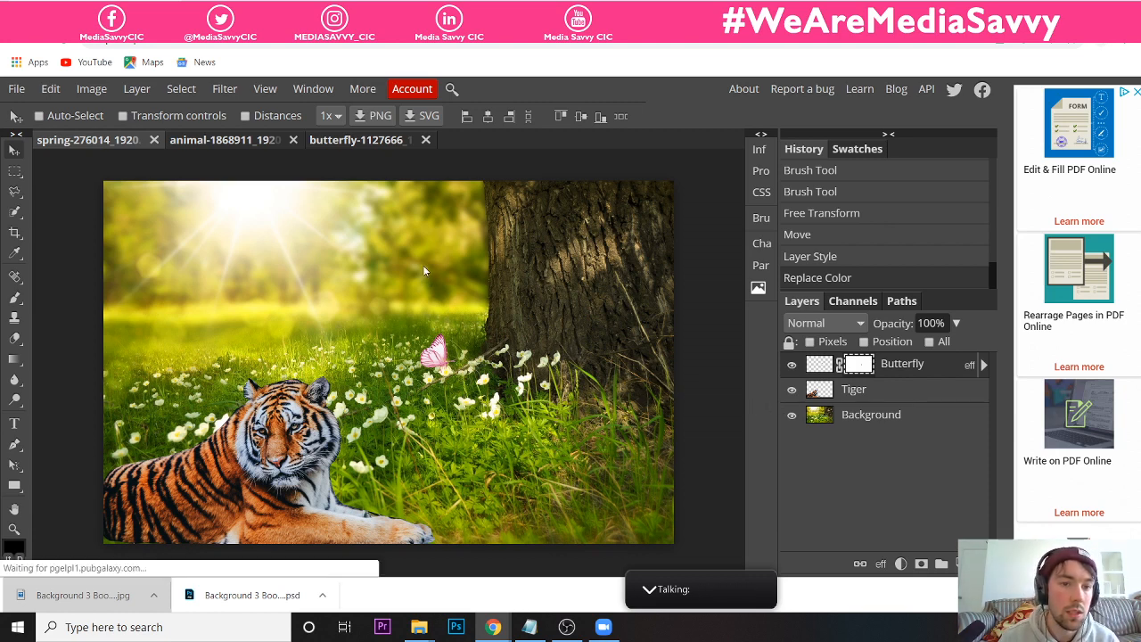
left_click(95, 93)
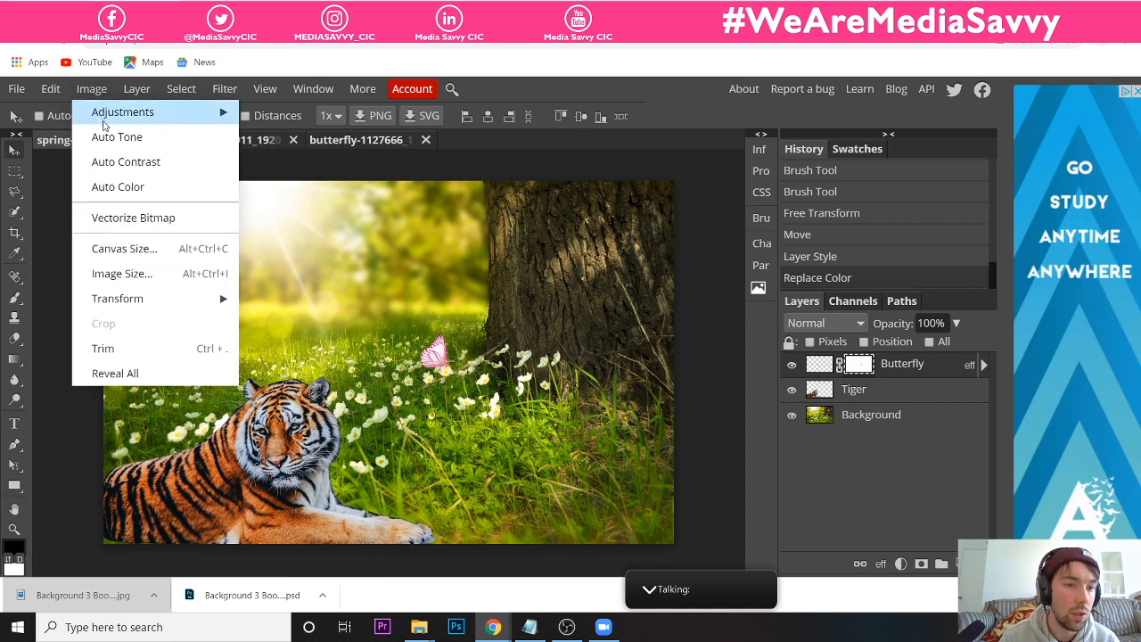
mouse_move(105, 122)
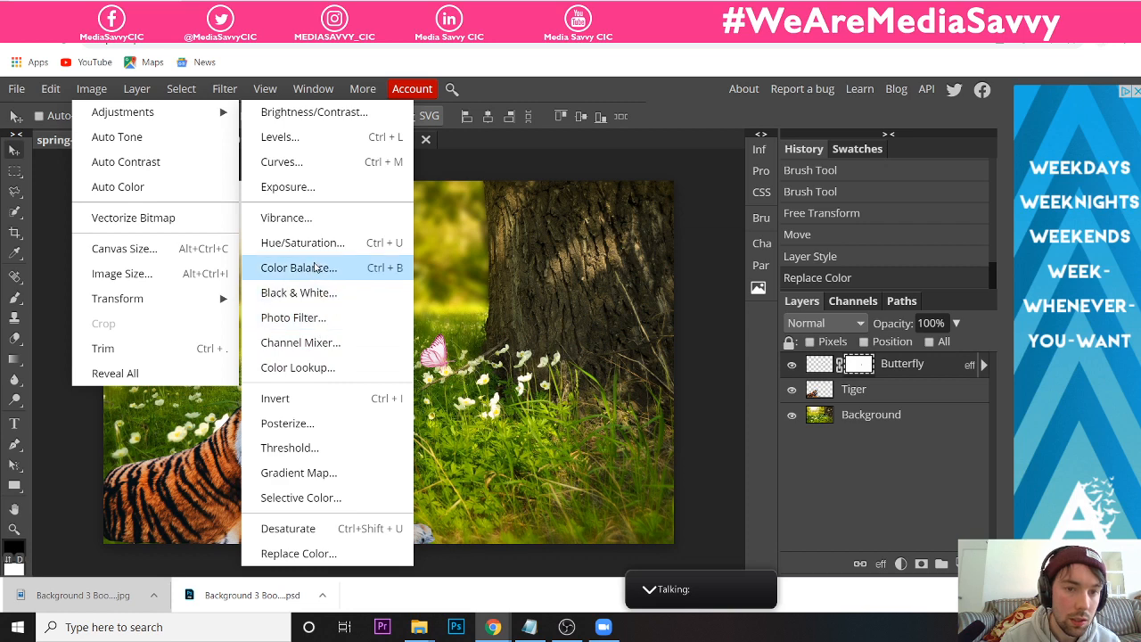
left_click(292, 118)
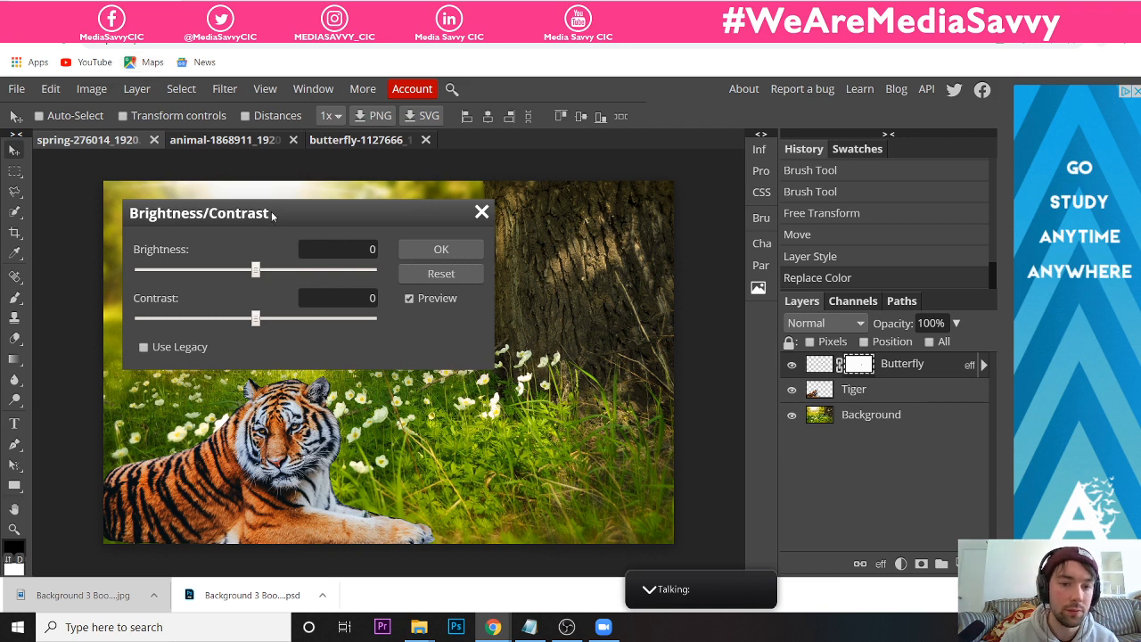
left_click_drag(271, 215, 721, 222)
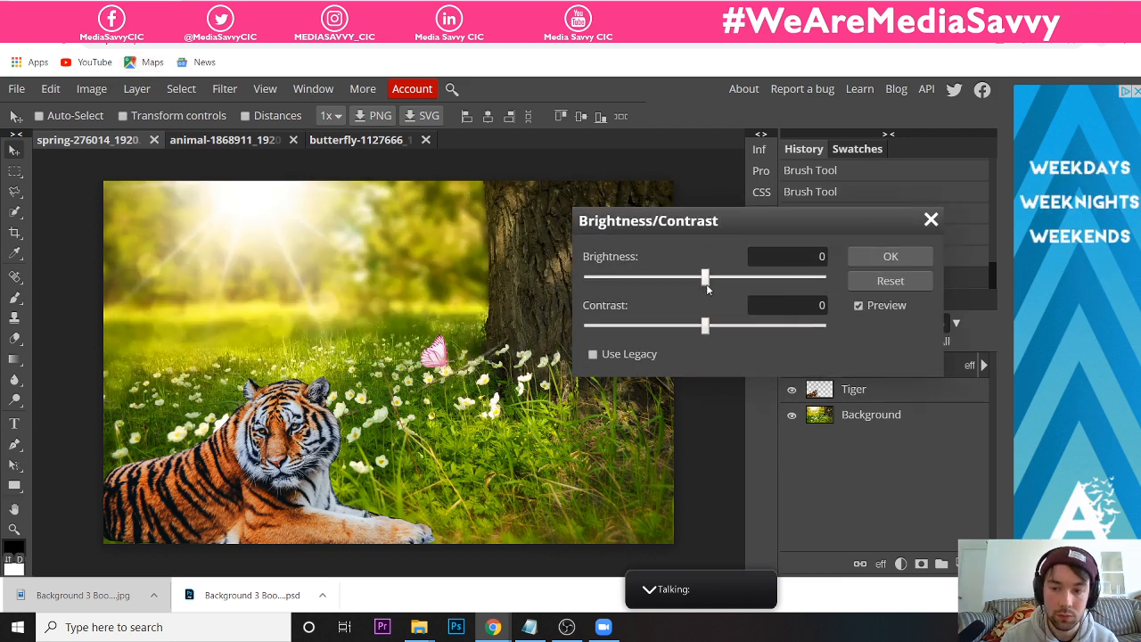
left_click_drag(710, 283, 764, 287)
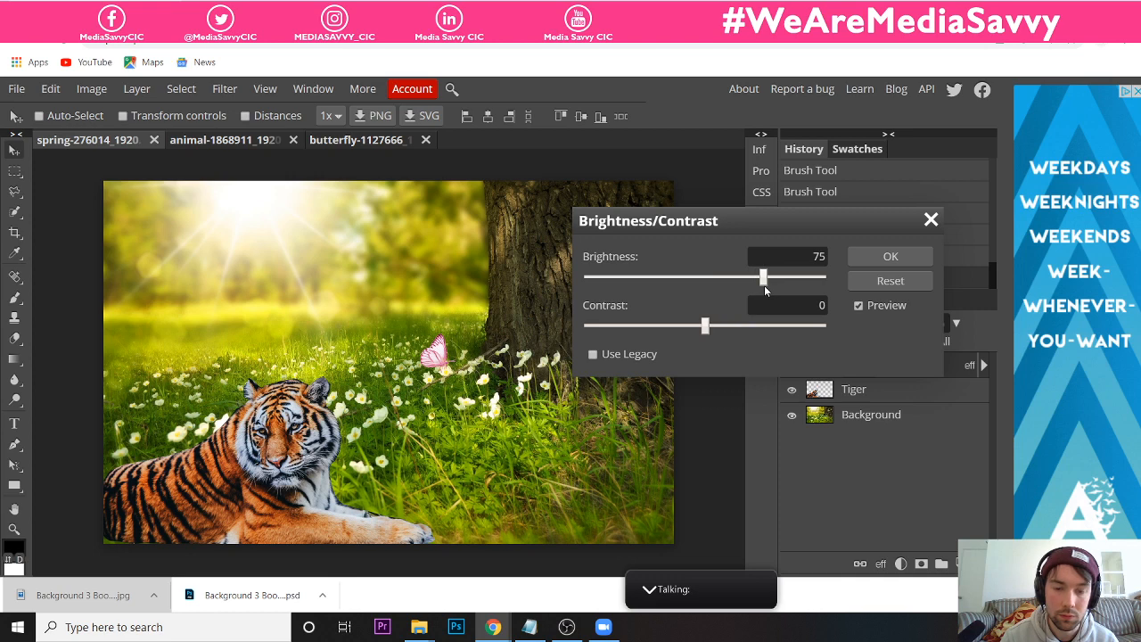
left_click_drag(662, 276, 628, 277)
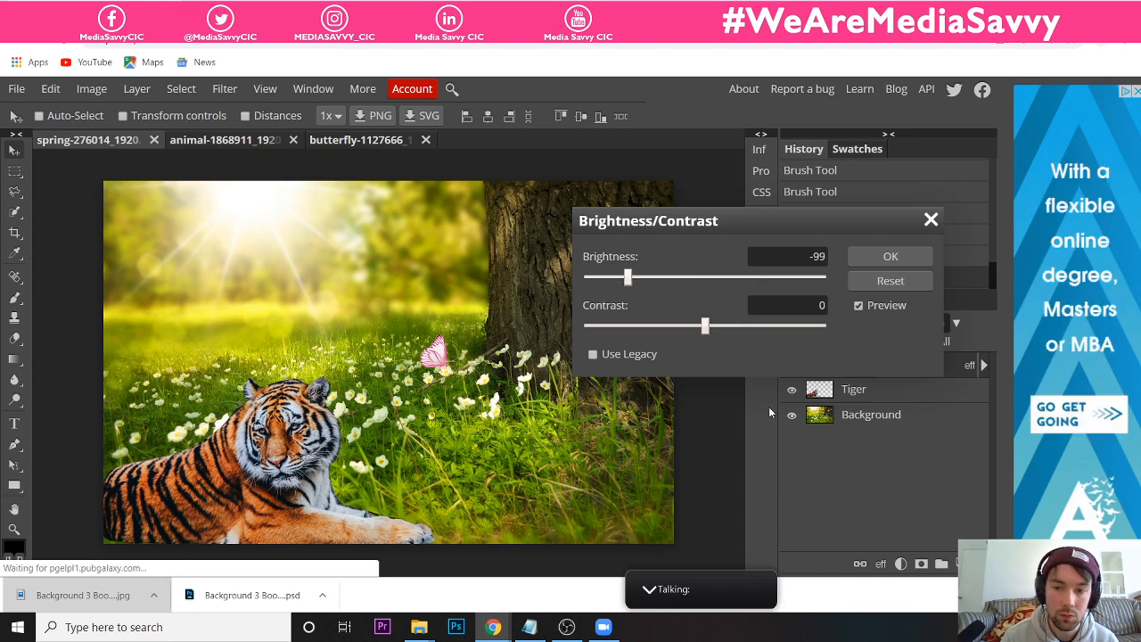
left_click_drag(704, 327, 748, 332)
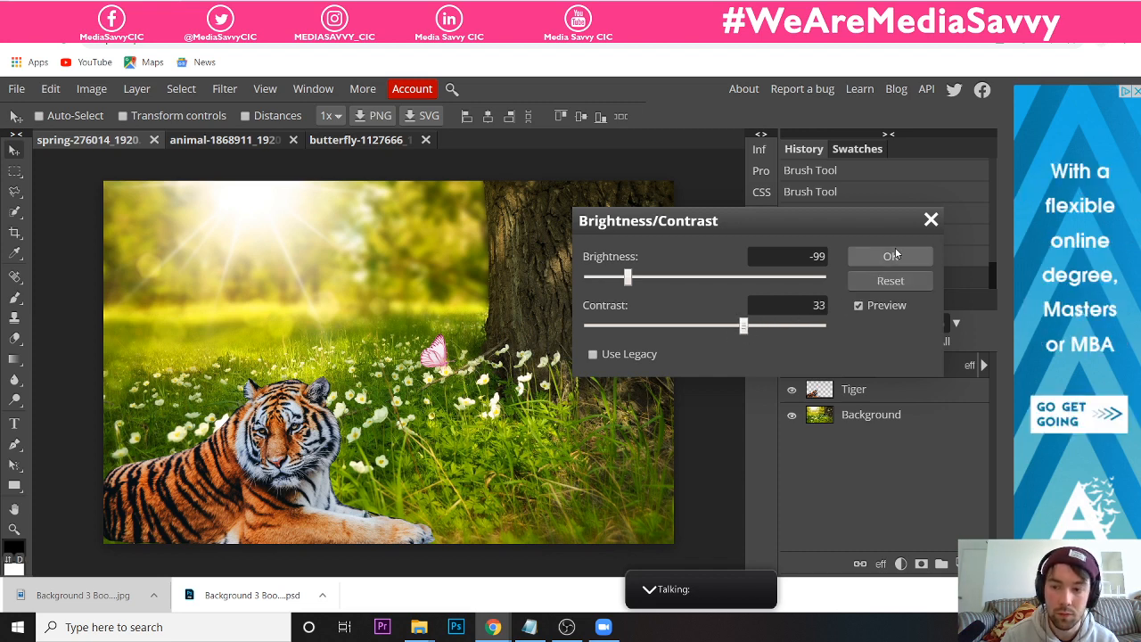
left_click(930, 222)
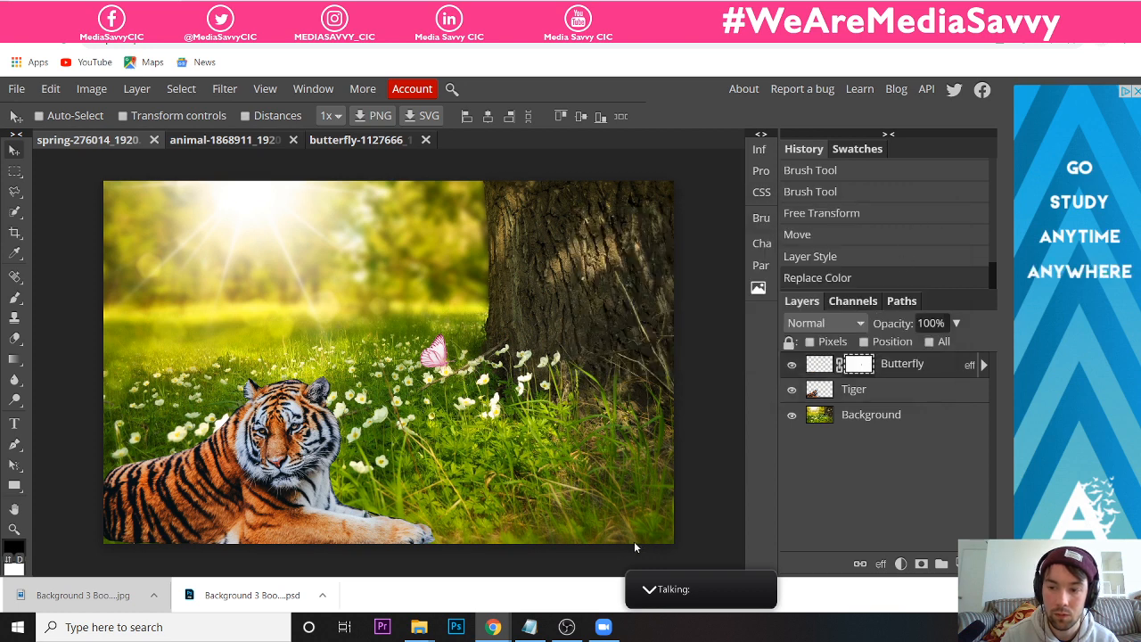
- Target the Butterfly layer's image instead of its mask and open the Replace Color adjustment for it
left_click(819, 363)
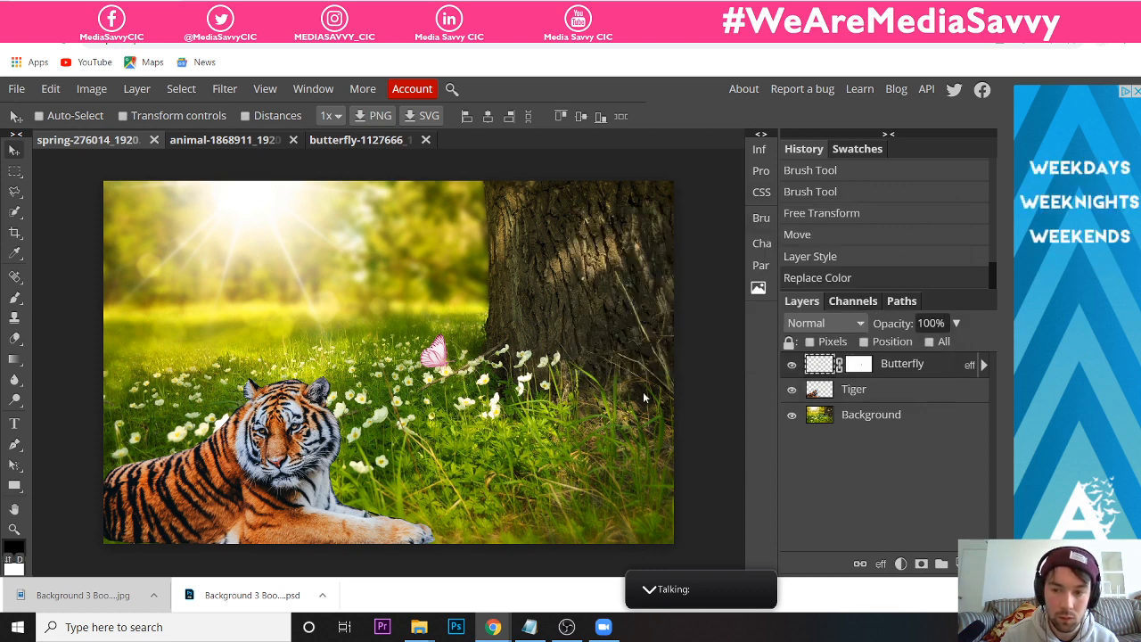
left_click(140, 90)
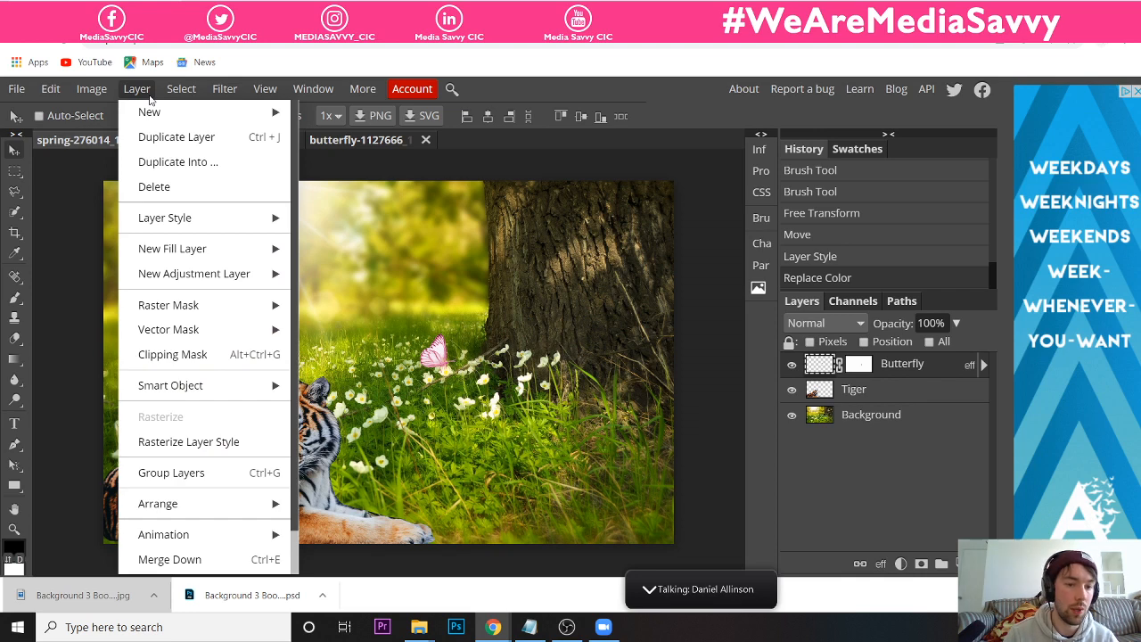
mouse_move(100, 90)
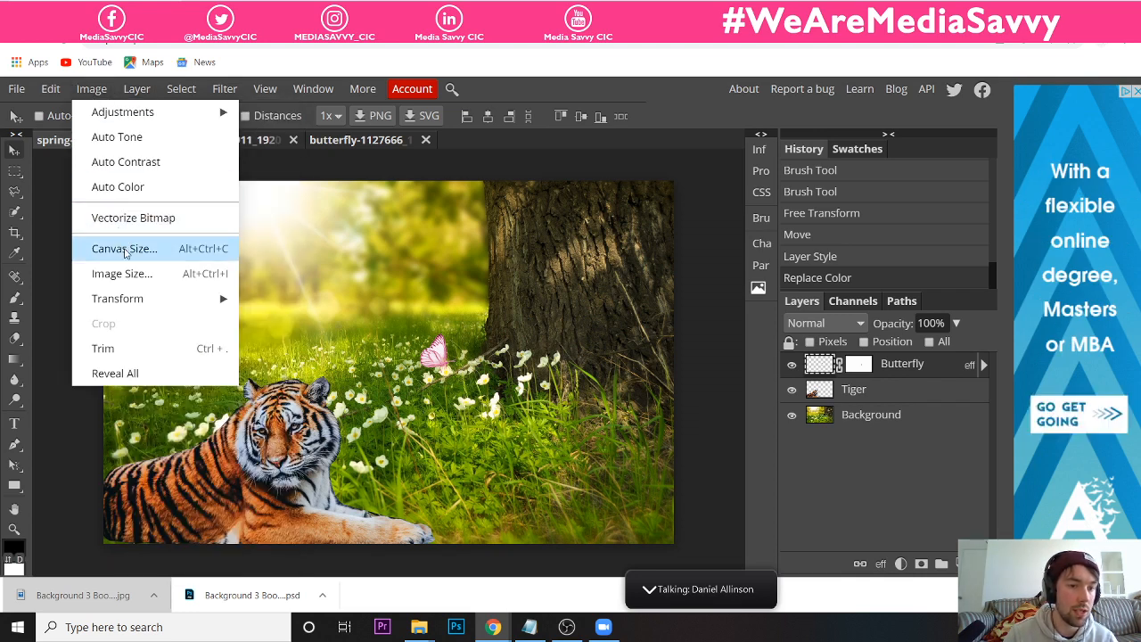
mouse_move(137, 90)
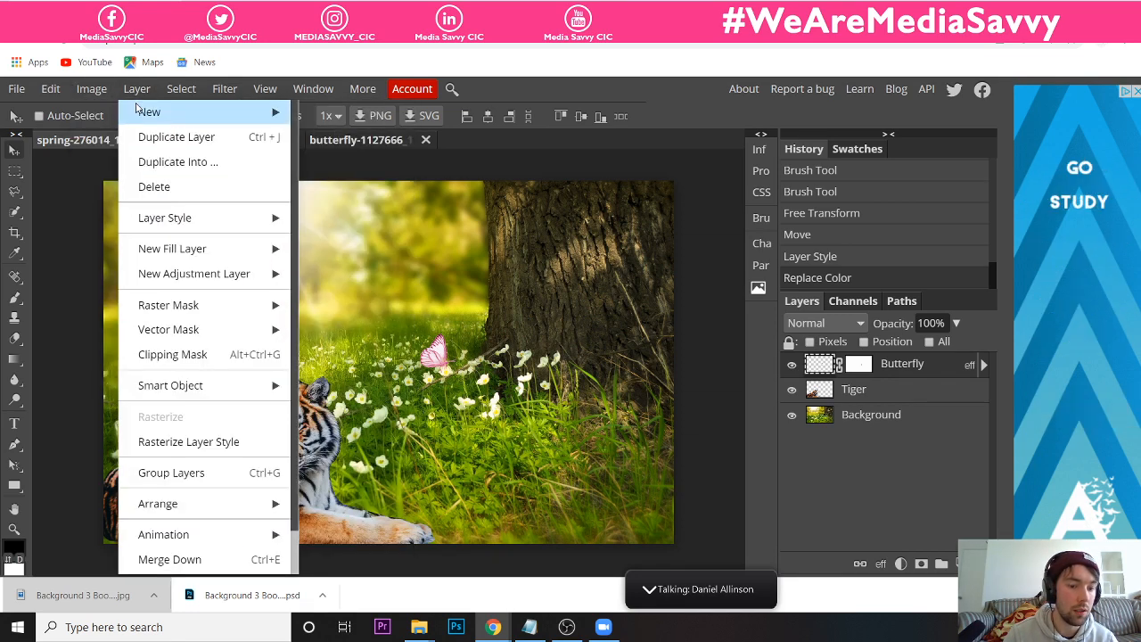
scroll(143, 245, "down", 1)
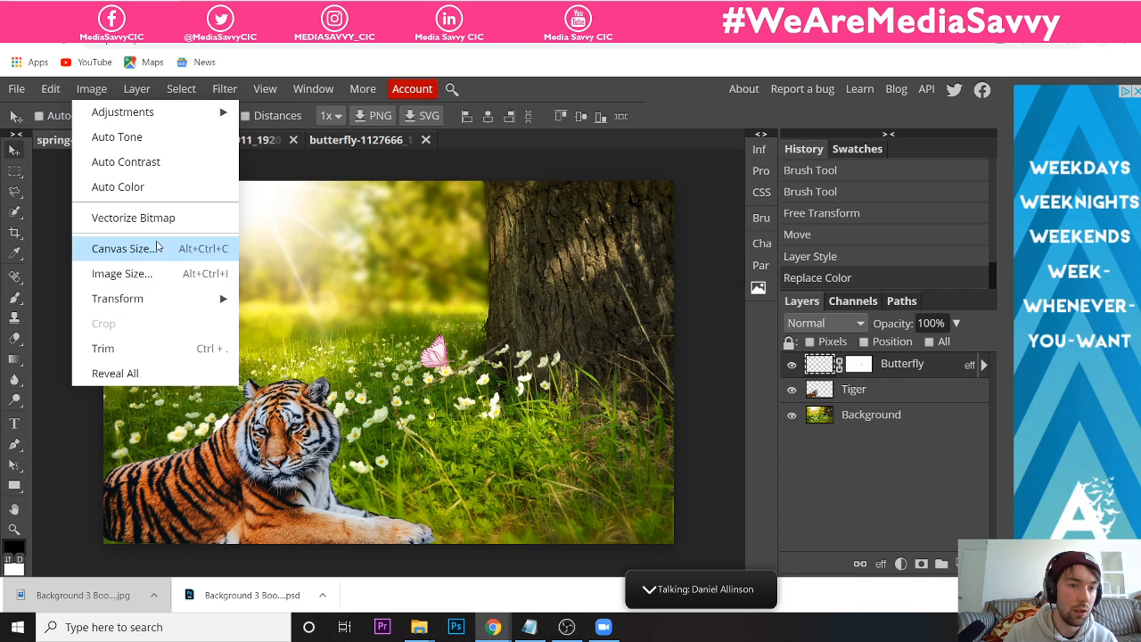
mouse_move(165, 114)
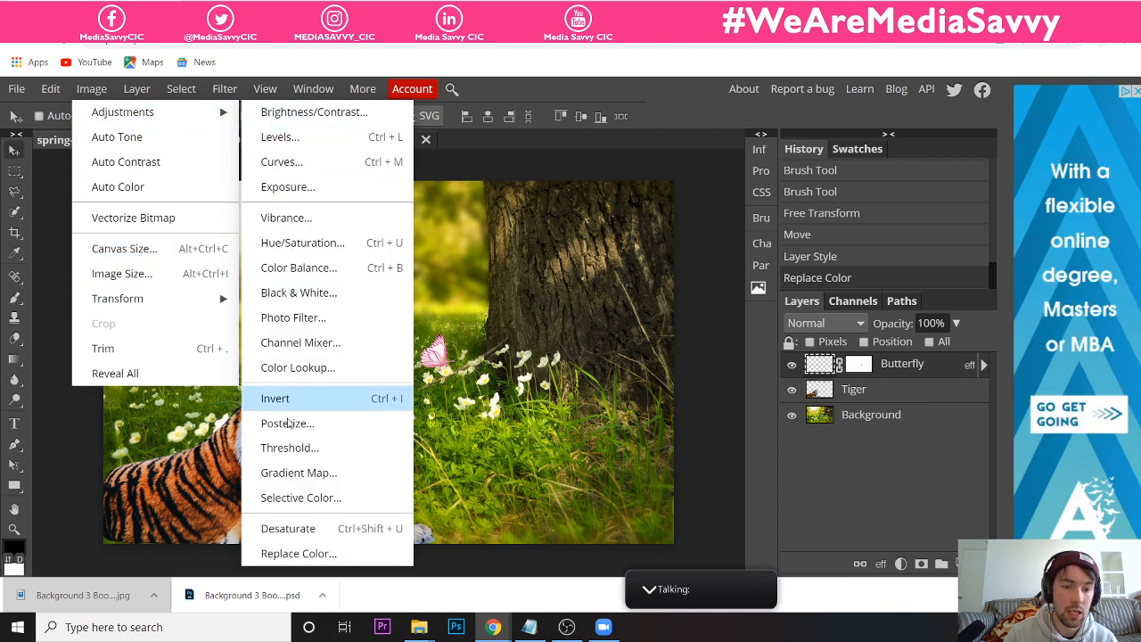
left_click(332, 551)
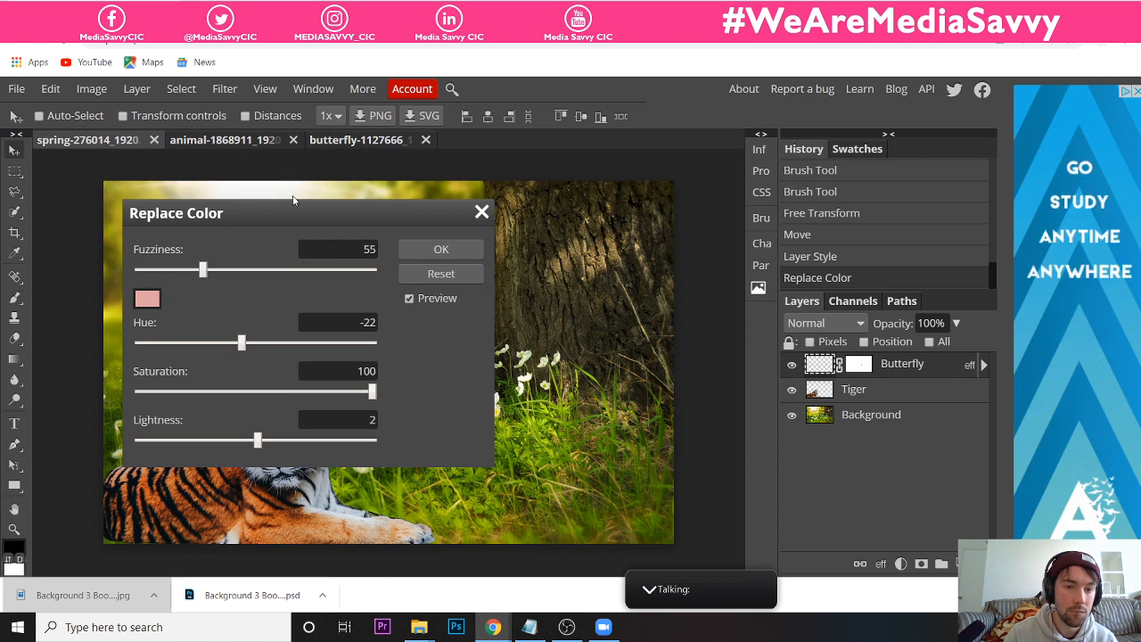
left_click_drag(300, 213, 697, 215)
- Set the butterfly's colour replacement to lightness -75, hue -157 and fuzziness 165
left_click_drag(656, 443, 565, 443)
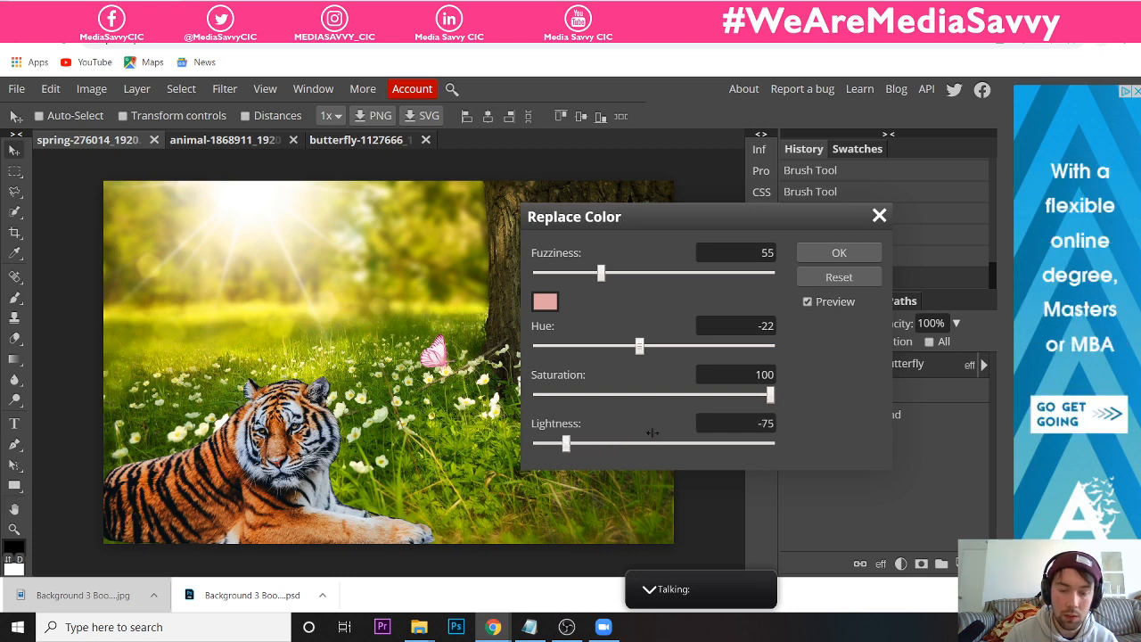
left_click_drag(656, 349, 726, 355)
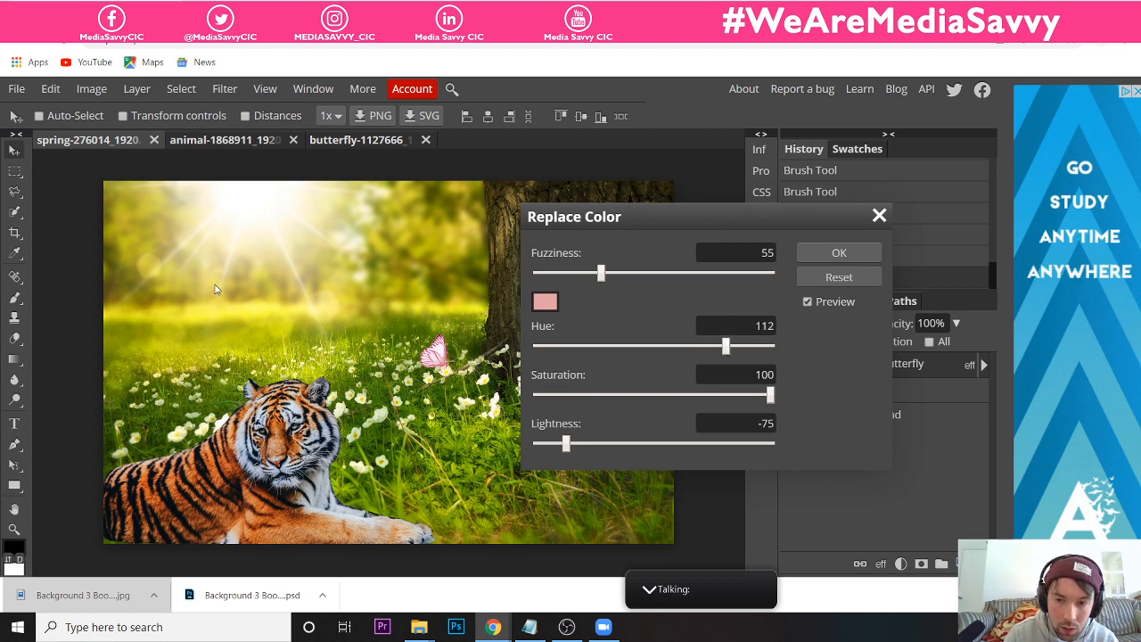
left_click(546, 346)
left_click(551, 345)
left_click_drag(600, 273, 731, 285)
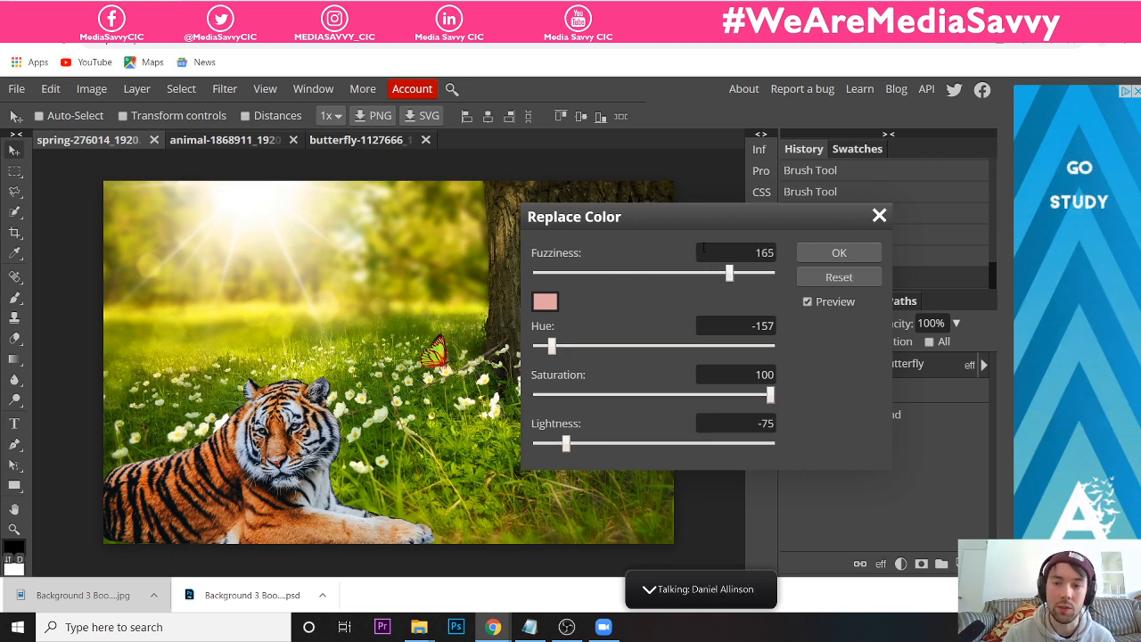
left_click_drag(690, 223, 558, 173)
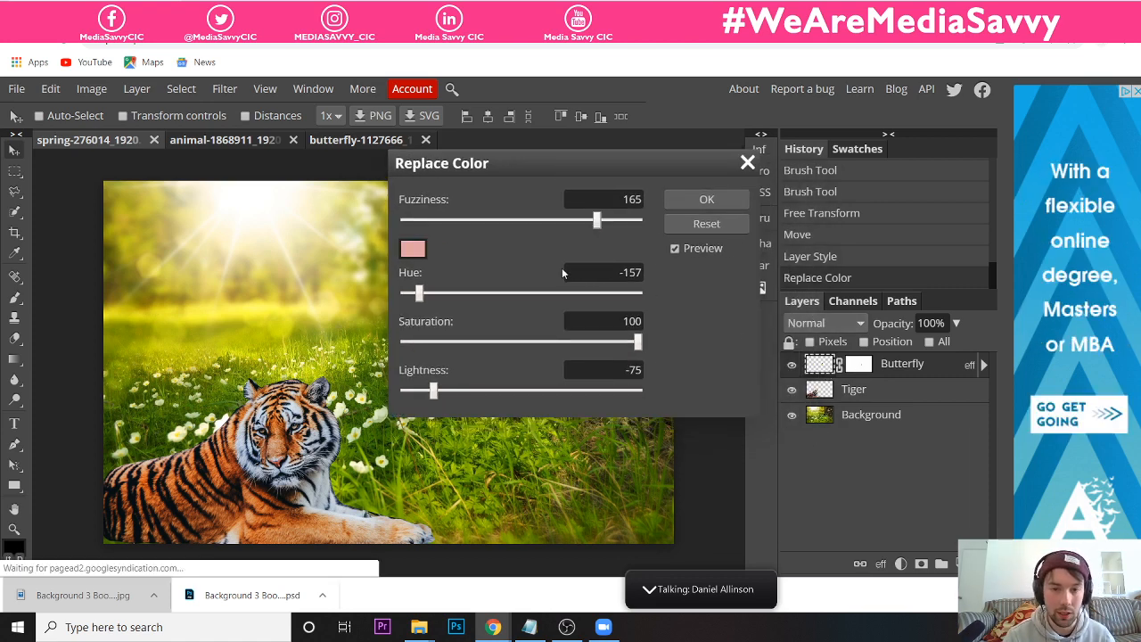
left_click_drag(527, 161, 697, 165)
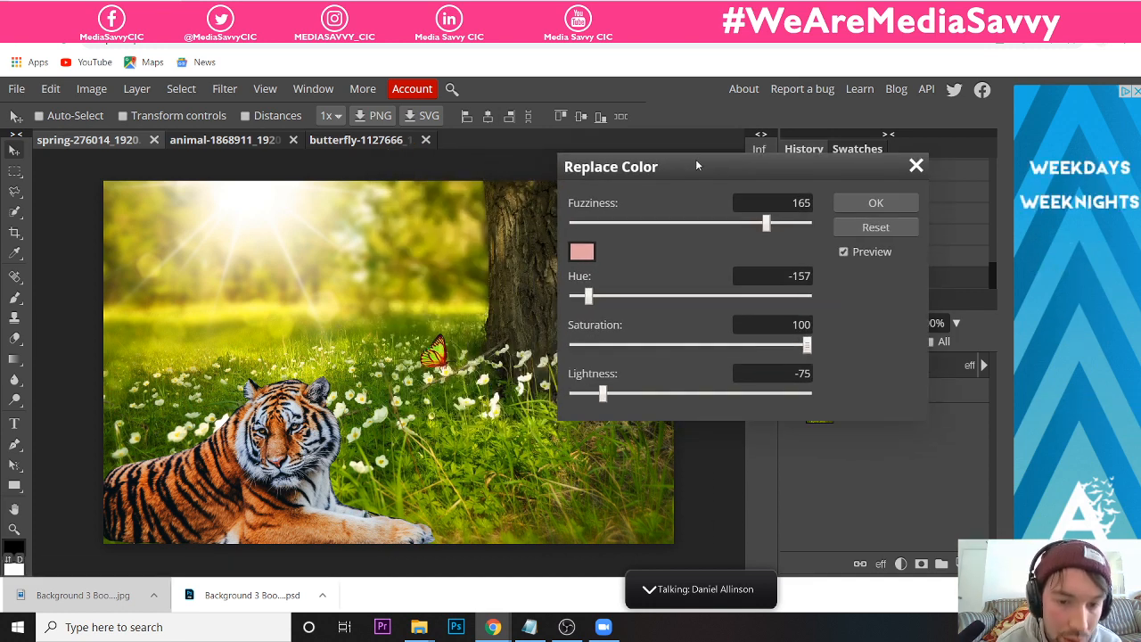
left_click_drag(697, 162, 539, 164)
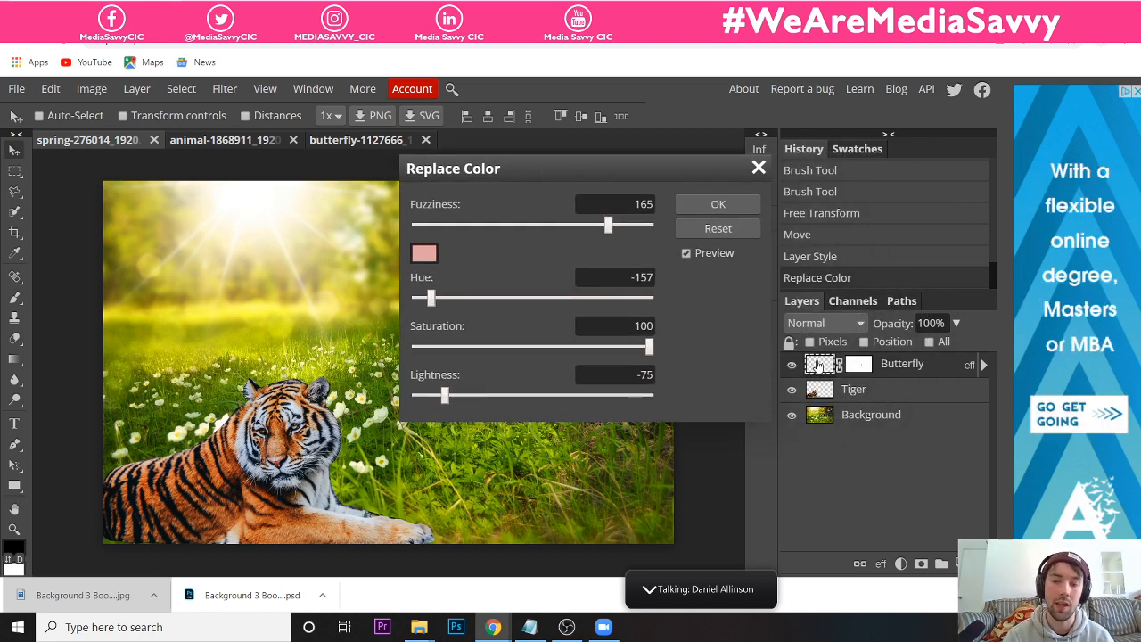
left_click_drag(595, 178, 782, 168)
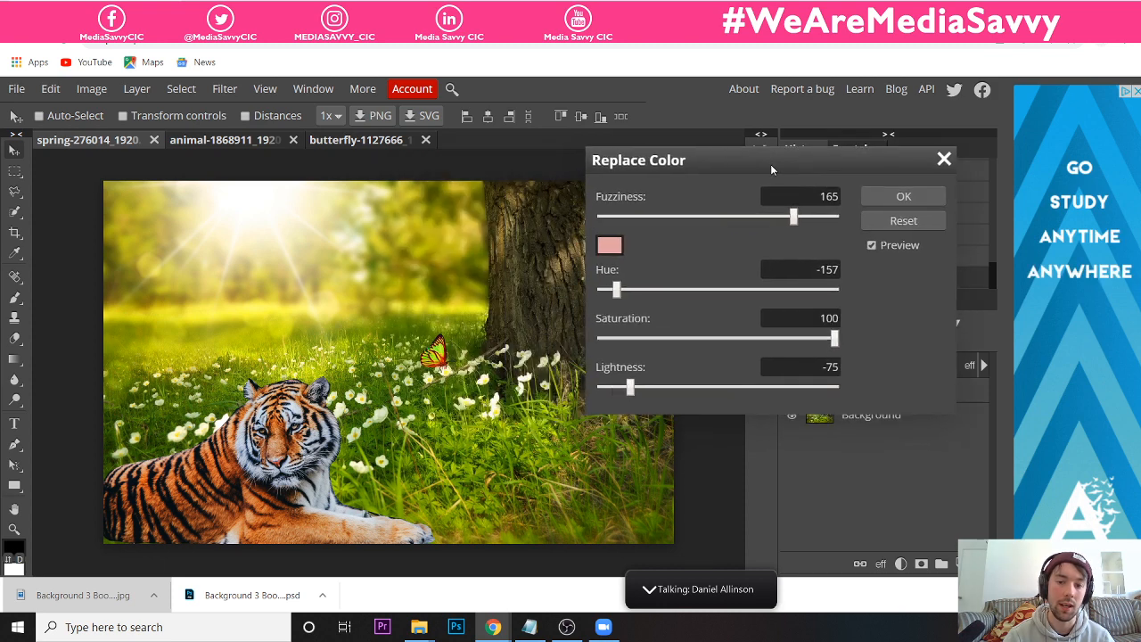
- Change the colour replacement to lightness -100 and hue 5, and apply it to turn the butterfly blue
left_click_drag(632, 386, 601, 385)
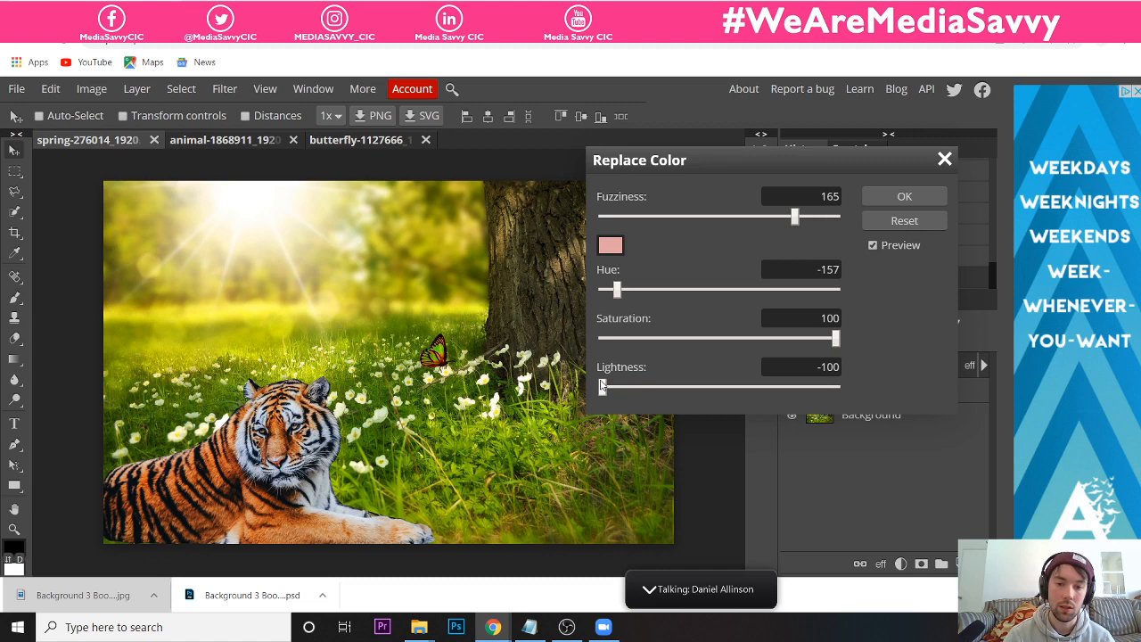
left_click(715, 290)
mouse_move(727, 292)
left_mouse_down()
mouse_move(758, 293)
mouse_move(722, 291)
left_mouse_up()
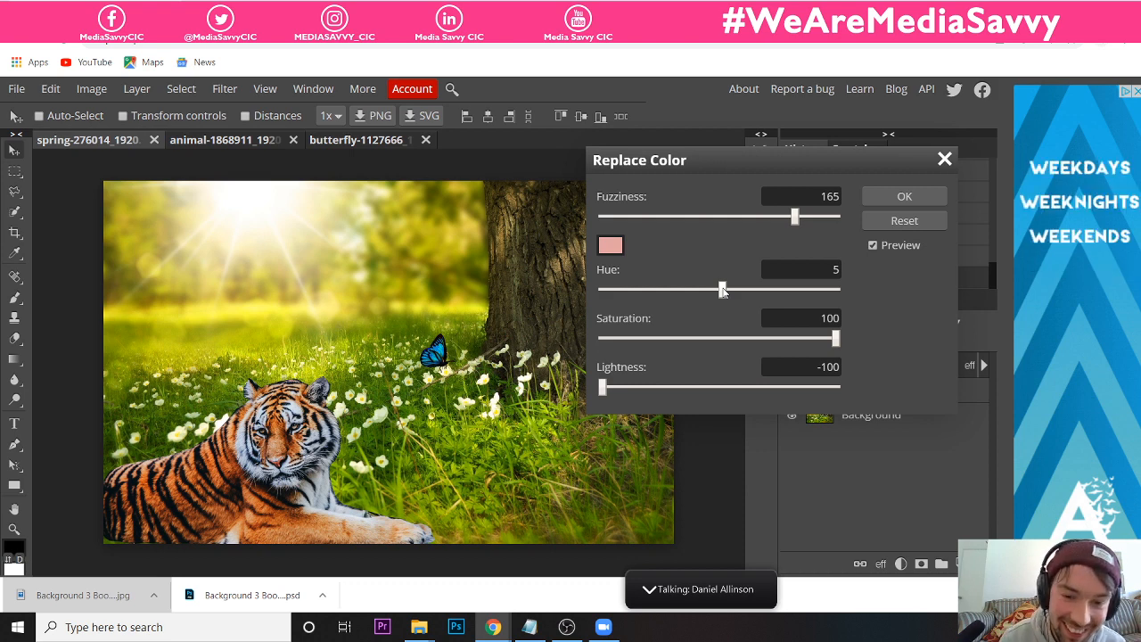
left_click(878, 202)
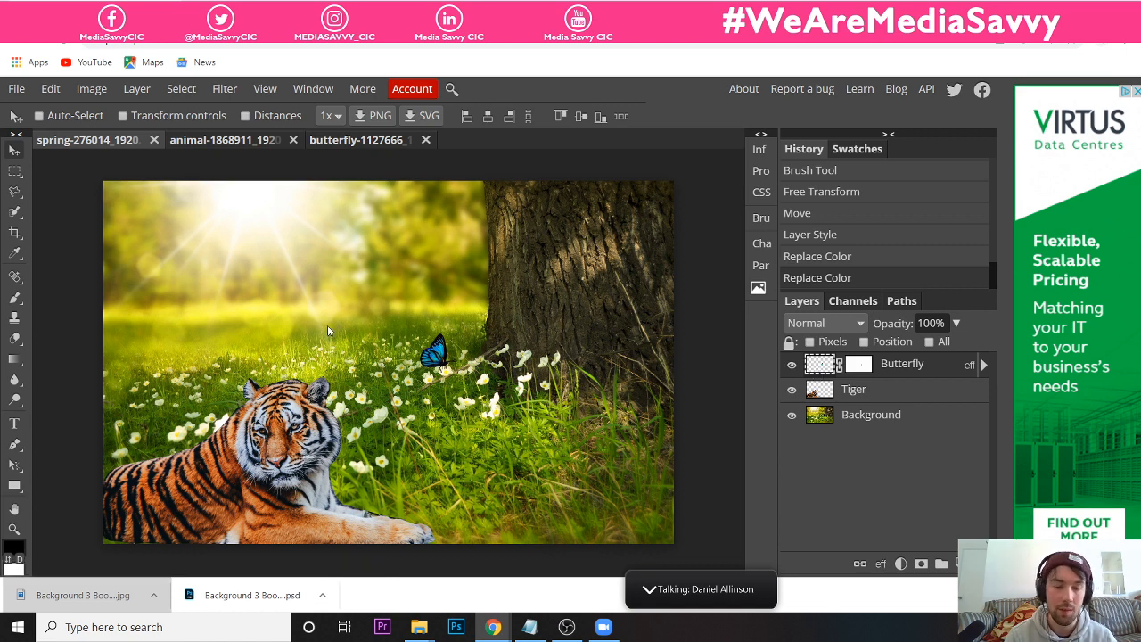
- Apply Replace Color to the Butterfly layer again with fuzziness 55, hue -22, saturation 100 and lightness 2
left_click(52, 92)
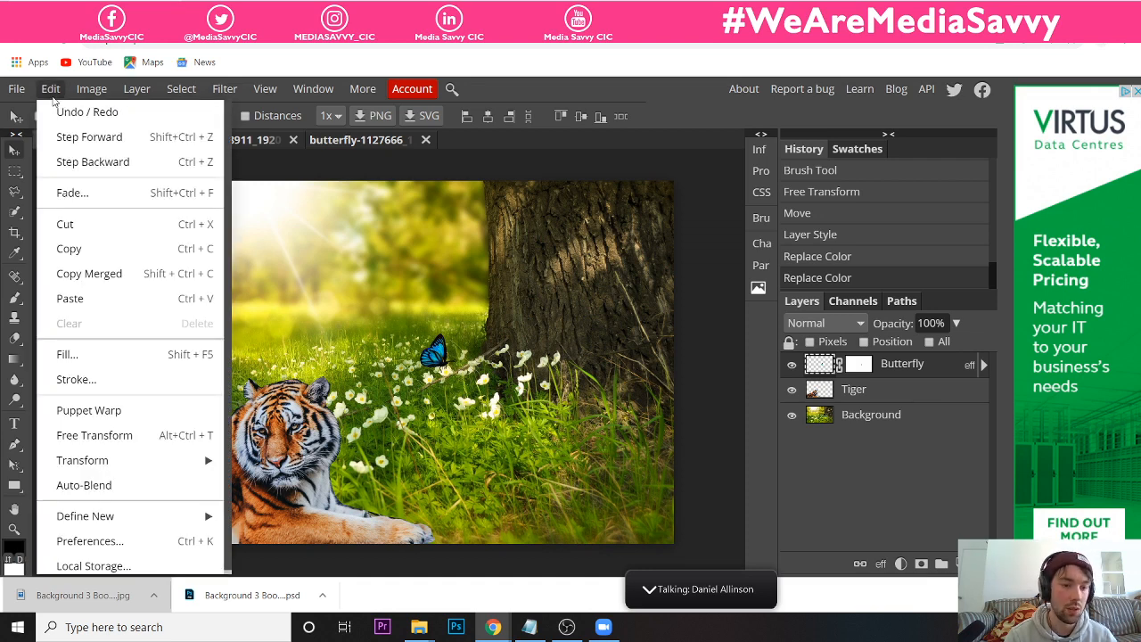
mouse_move(88, 95)
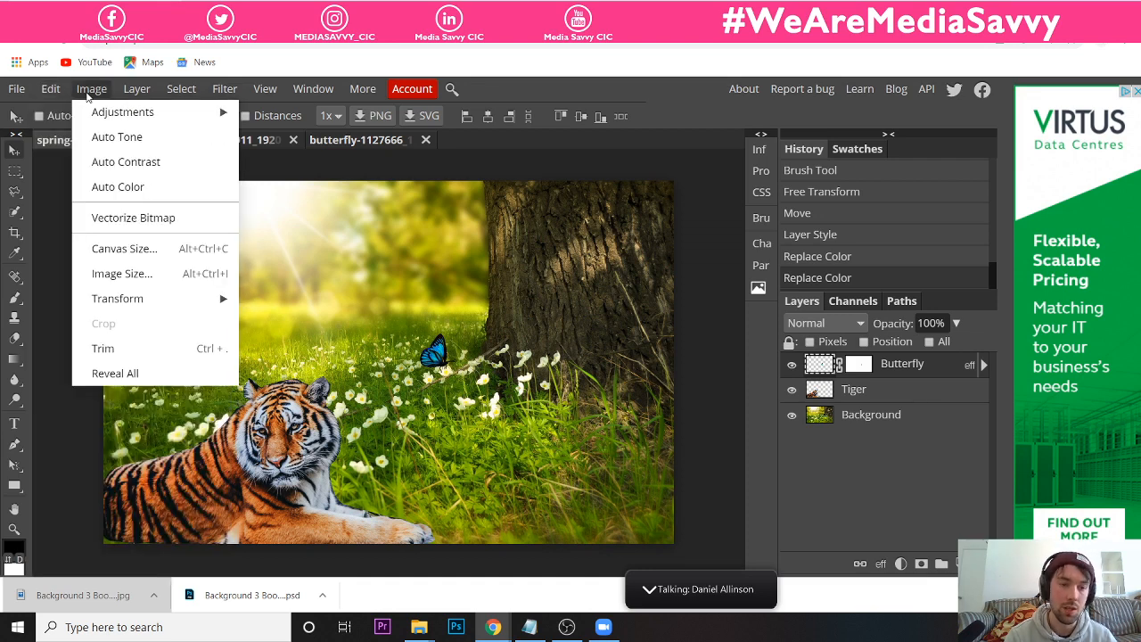
mouse_move(115, 112)
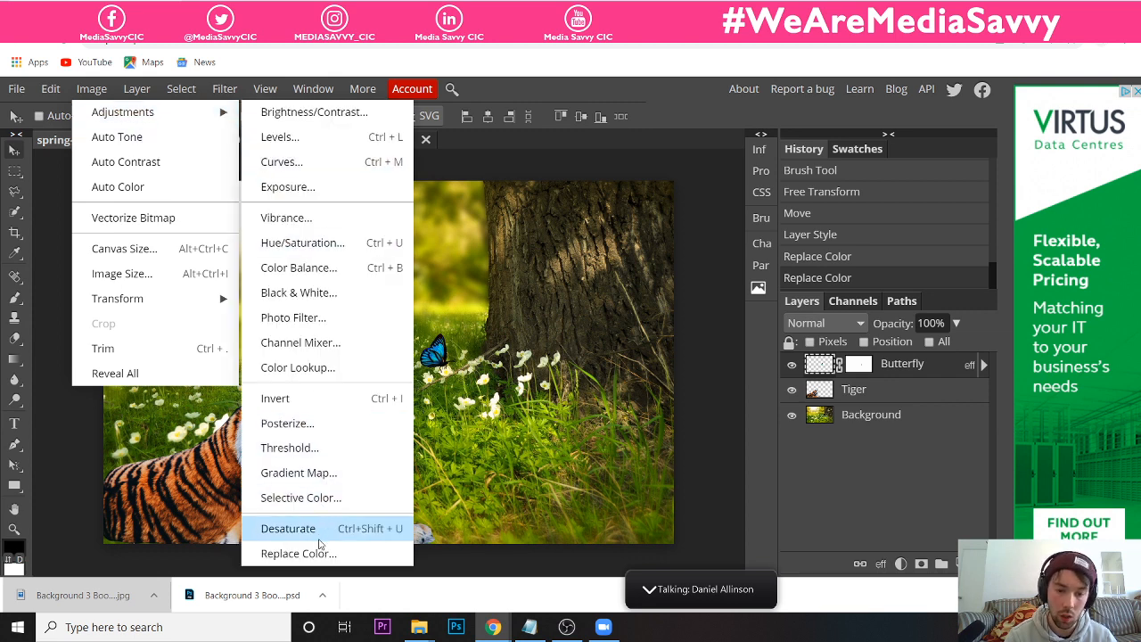
left_click(321, 554)
left_click_drag(278, 222, 665, 208)
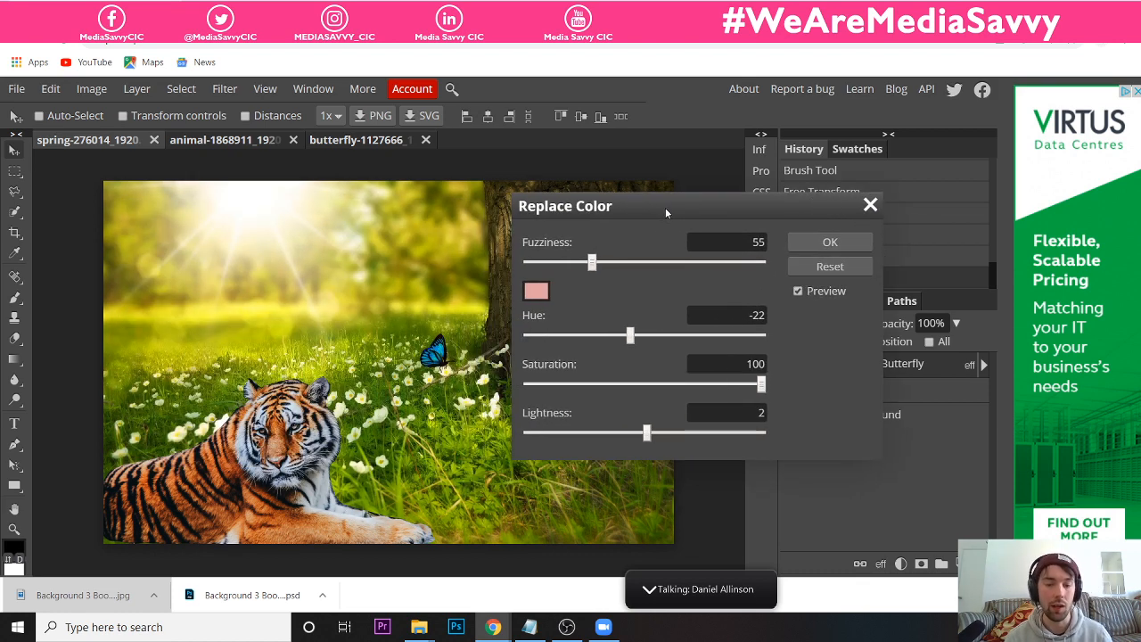
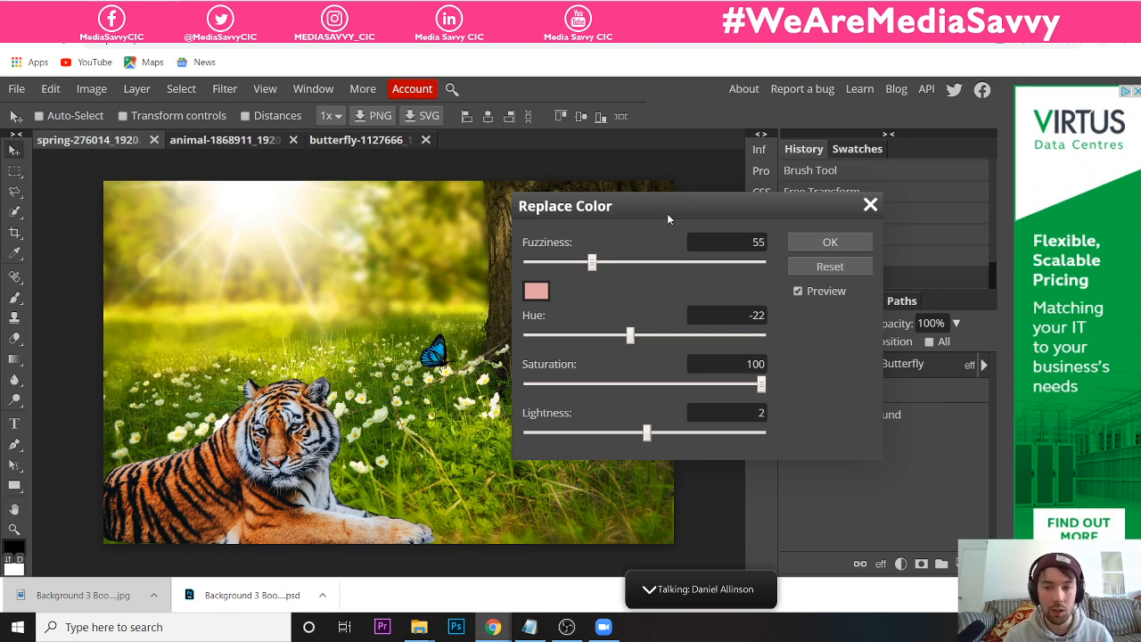
left_click(830, 243)
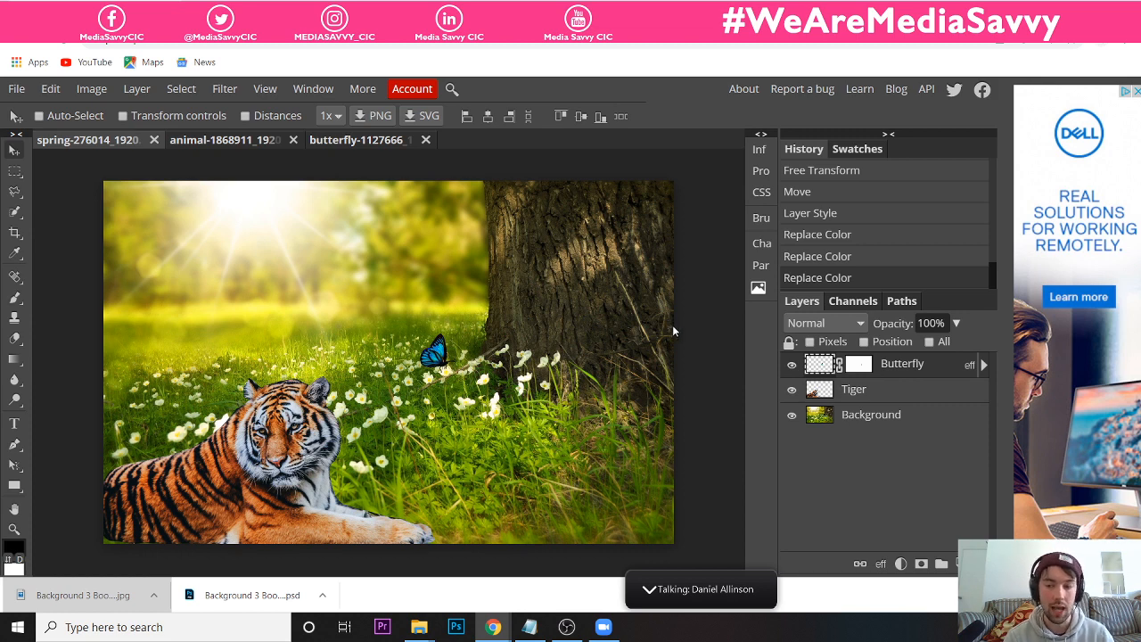
- Duplicate the Butterfly layer and rename the copy "Butterfly 2"
right_click(889, 371)
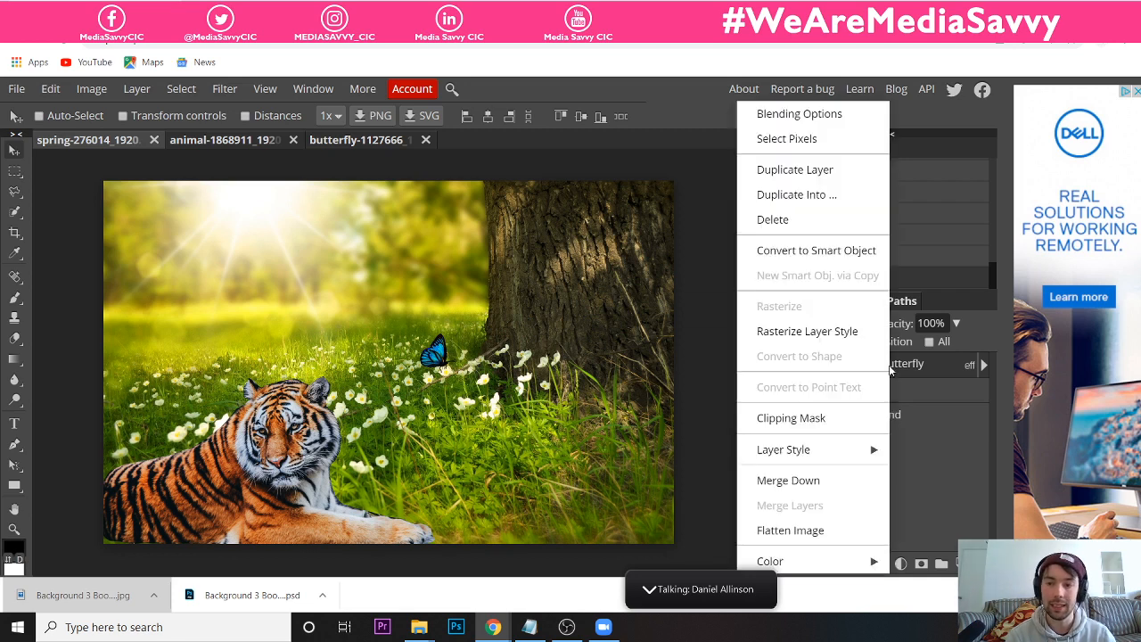
left_click(778, 172)
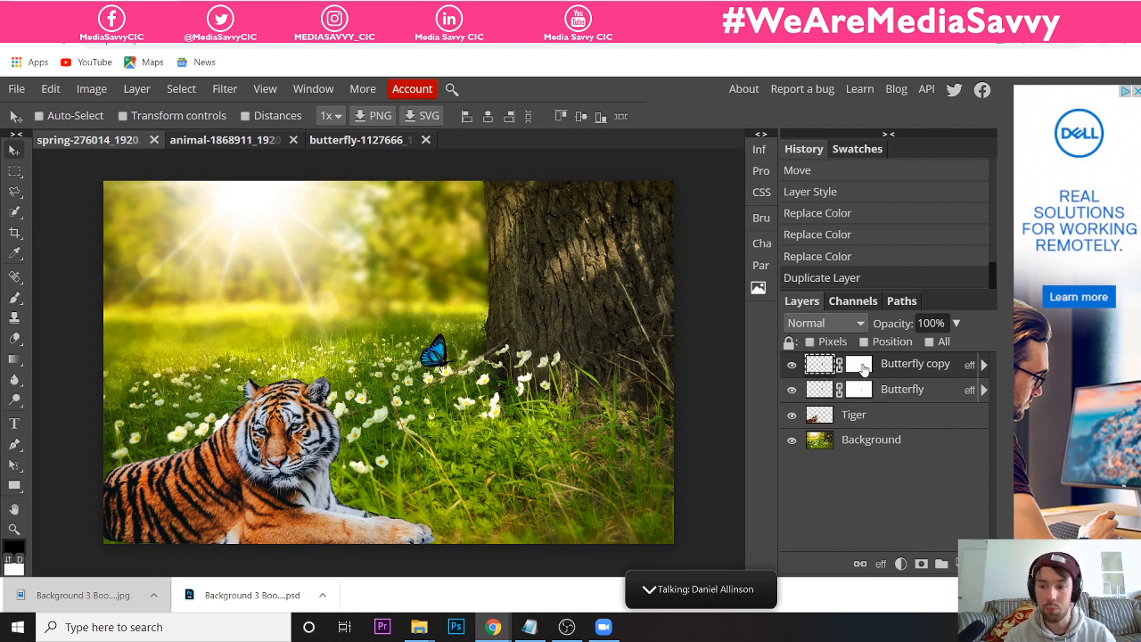
double_click(913, 366)
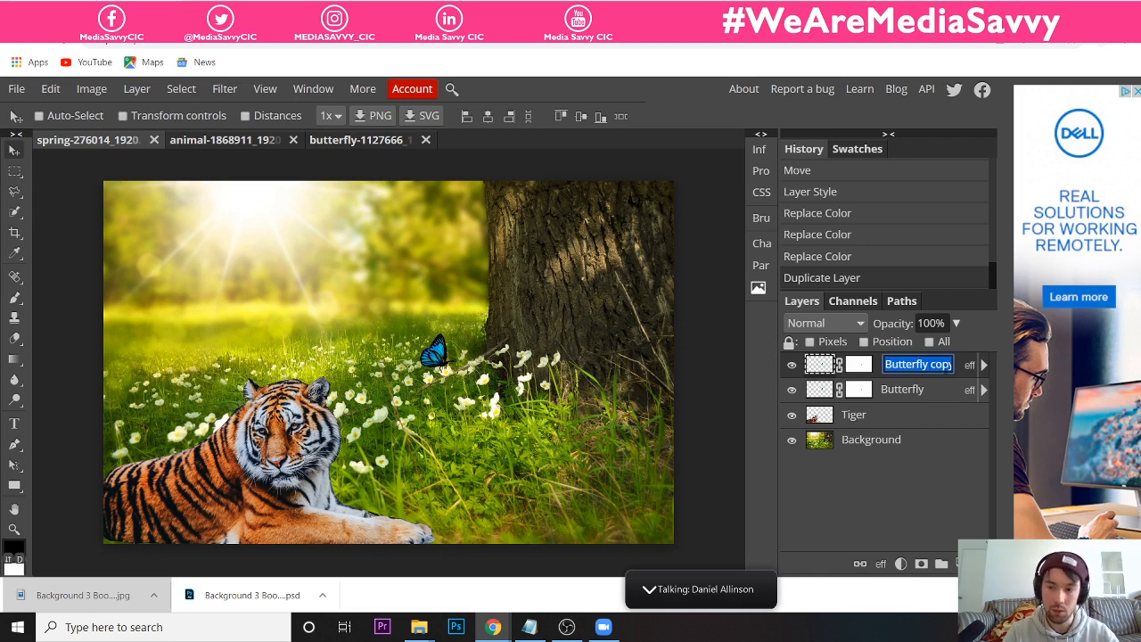
double_click(951, 367)
type("2")
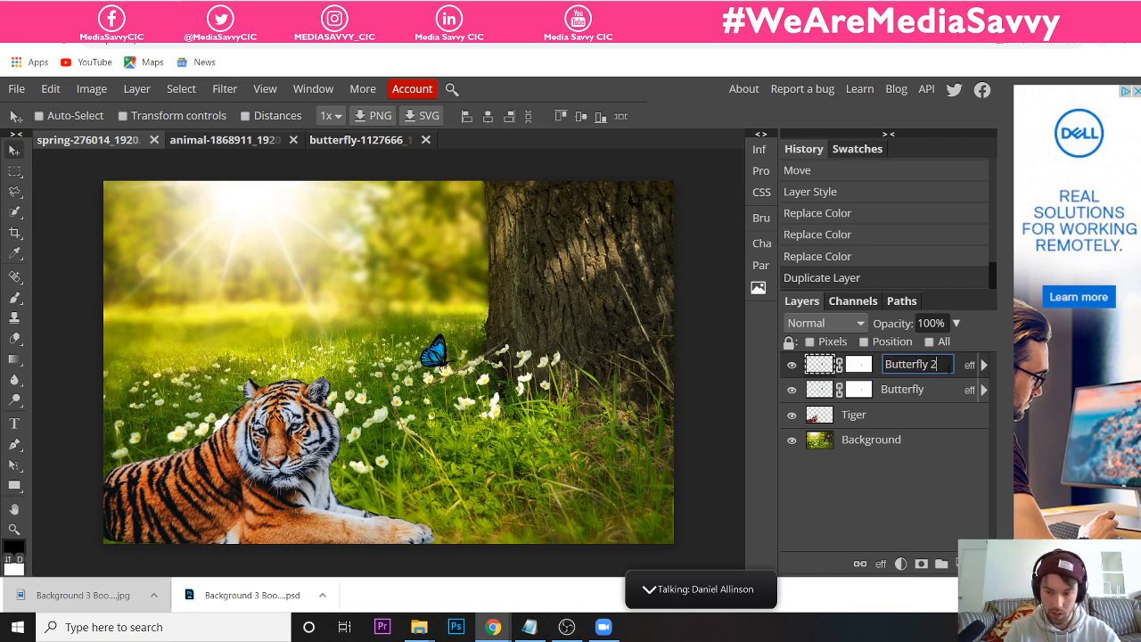
key("Return")
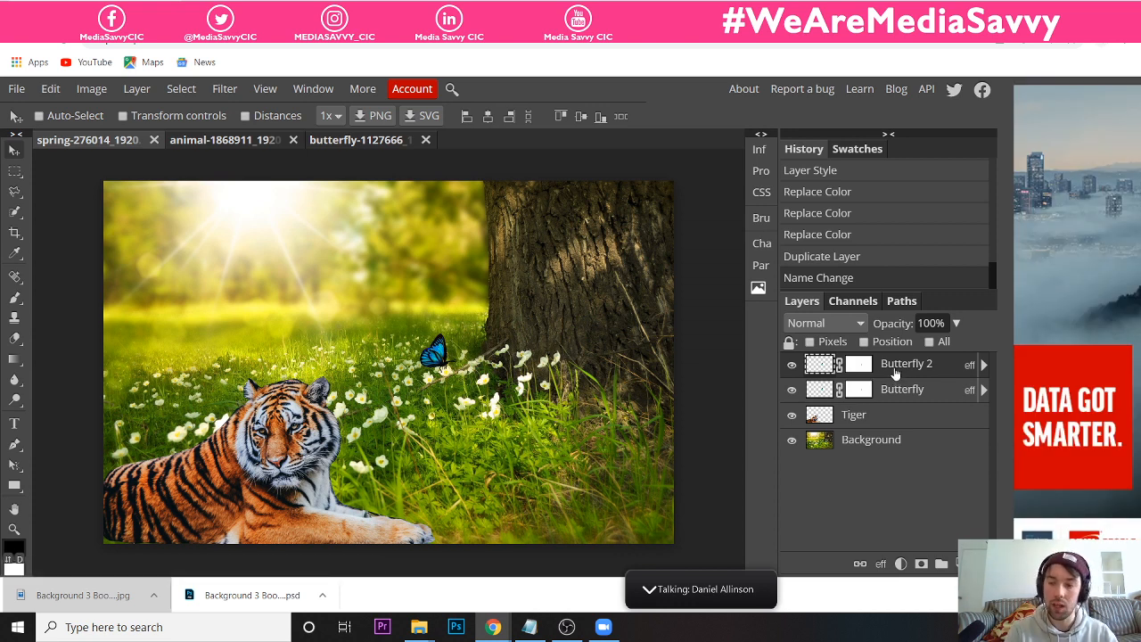
- Duplicate the Butterfly 2 layer, and duplicate the resulting copy once more
right_click(896, 375)
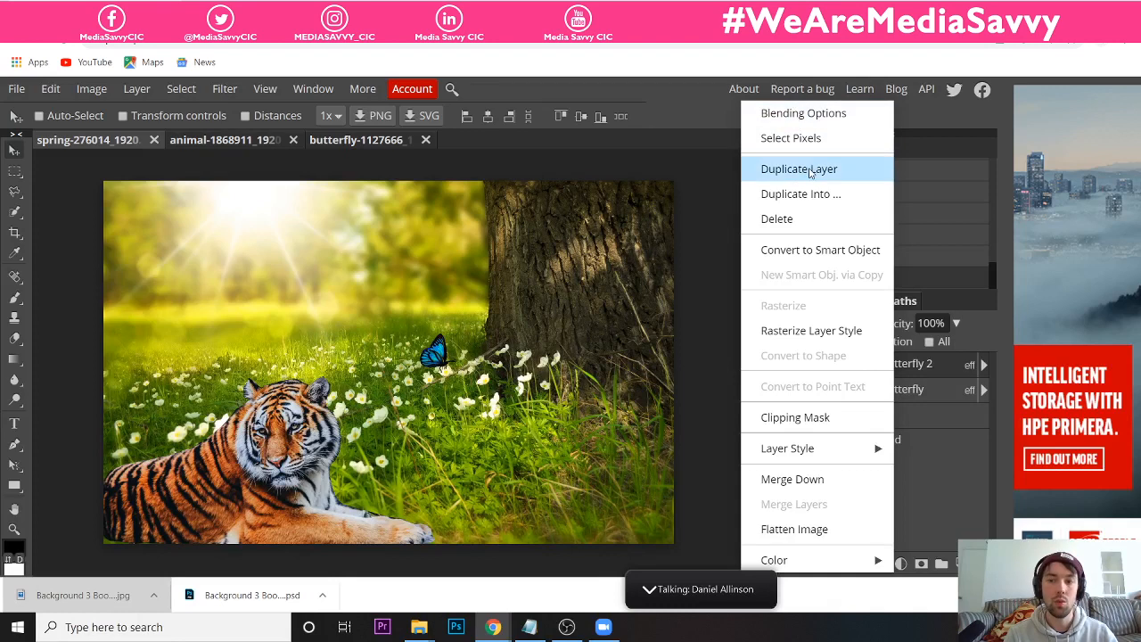
left_click(811, 169)
right_click(897, 367)
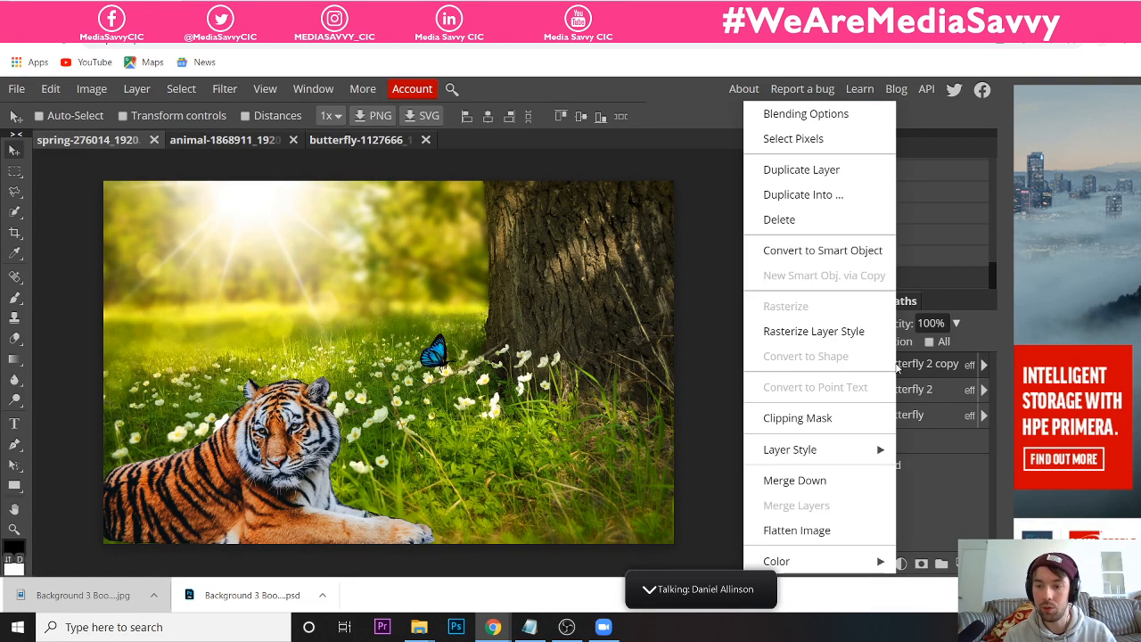
left_click(810, 171)
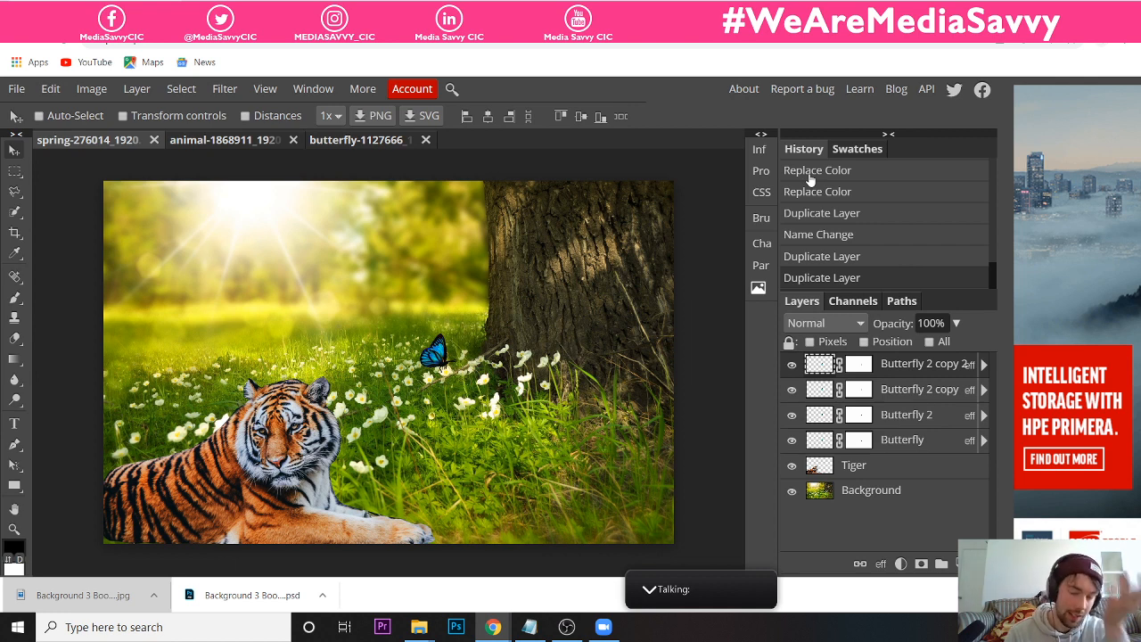
- Rename the first copy of the Butterfly 2 layer "Butterfly 3"
left_click(939, 397)
double_click(929, 393)
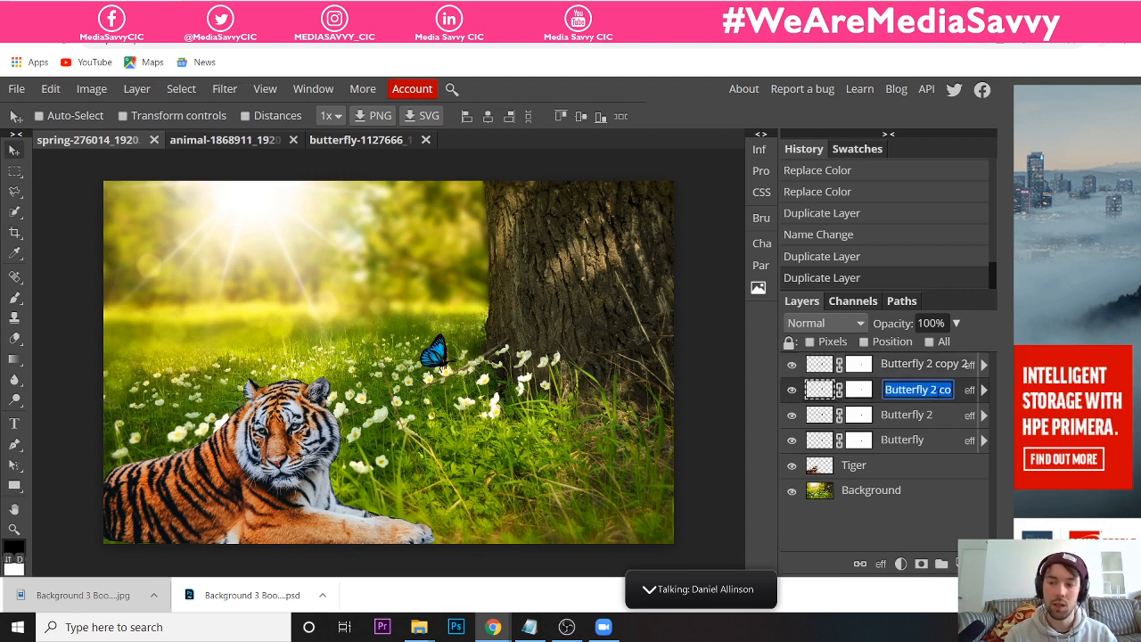
double_click(948, 390)
key("BackSpace")
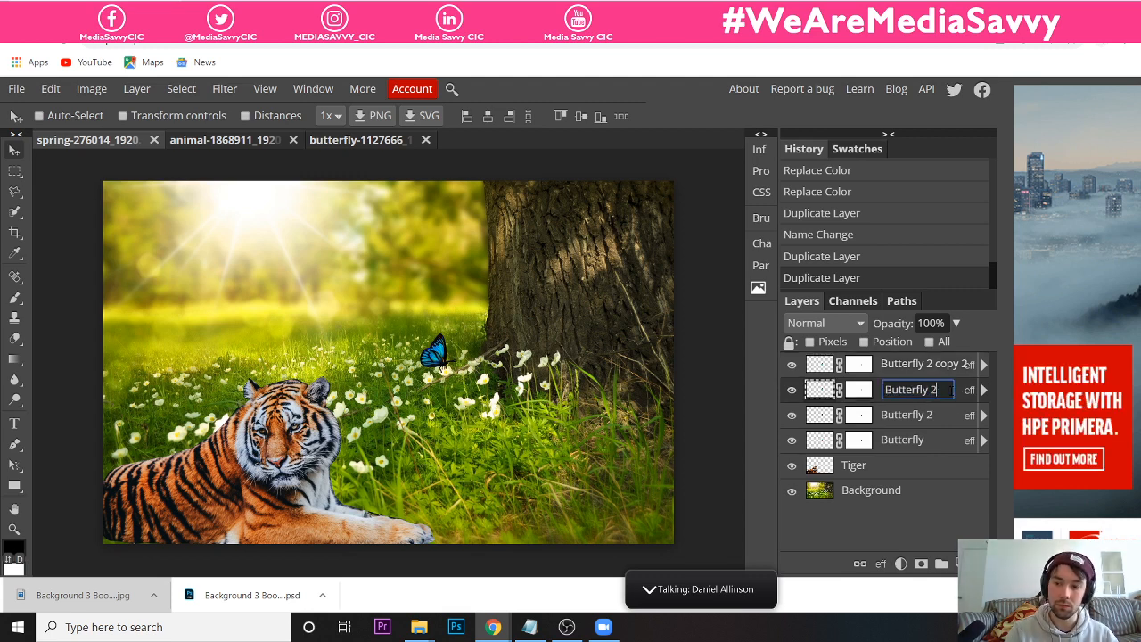
type("3")
key("Return")
- Rename the "Butterfly 2 copy 2" layer "Butterfly 4"
double_click(943, 365)
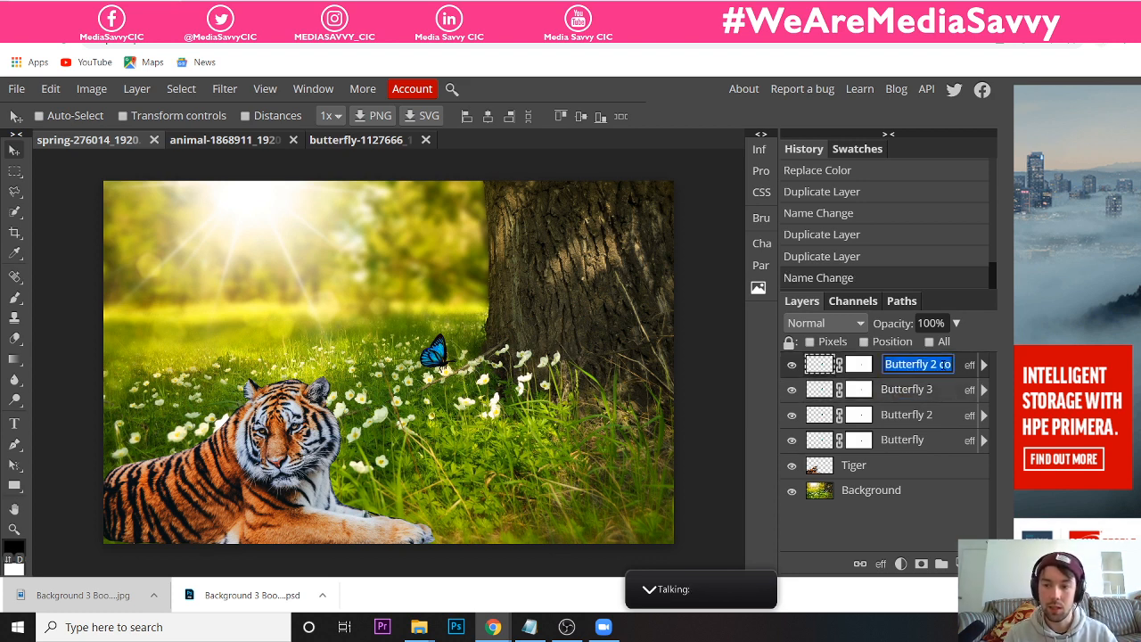
type("bu")
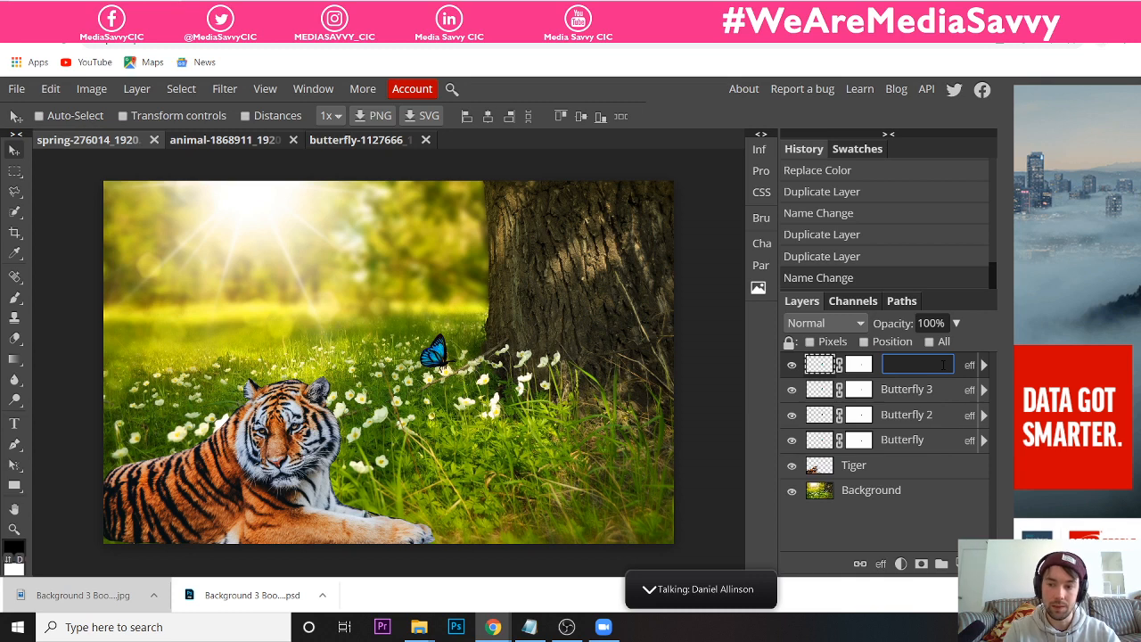
type("utterfly 4")
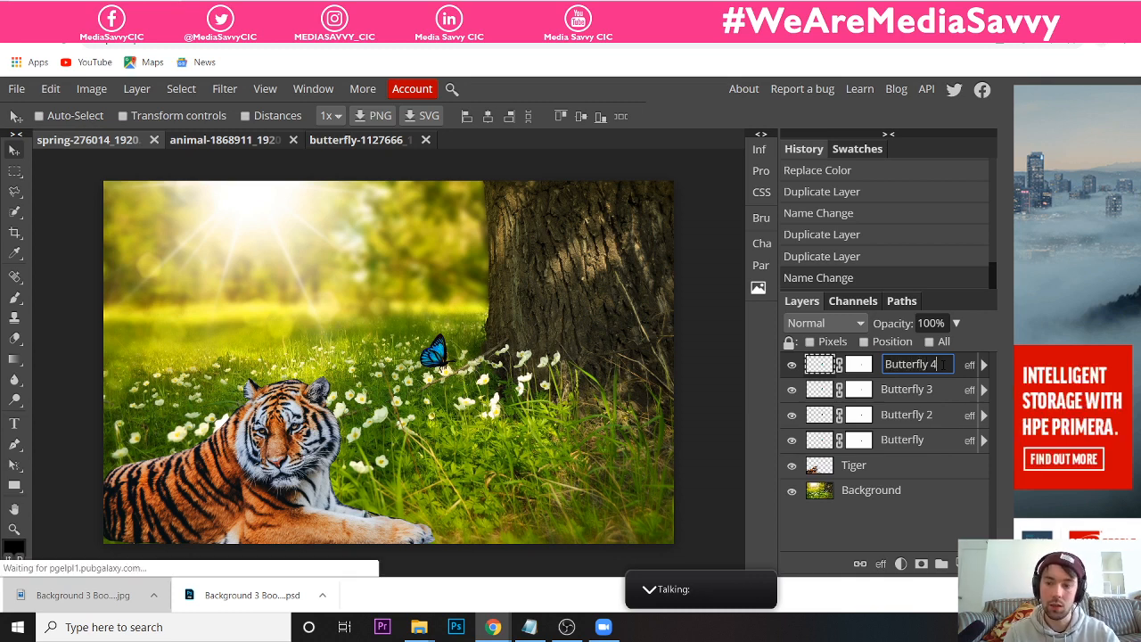
key("Return")
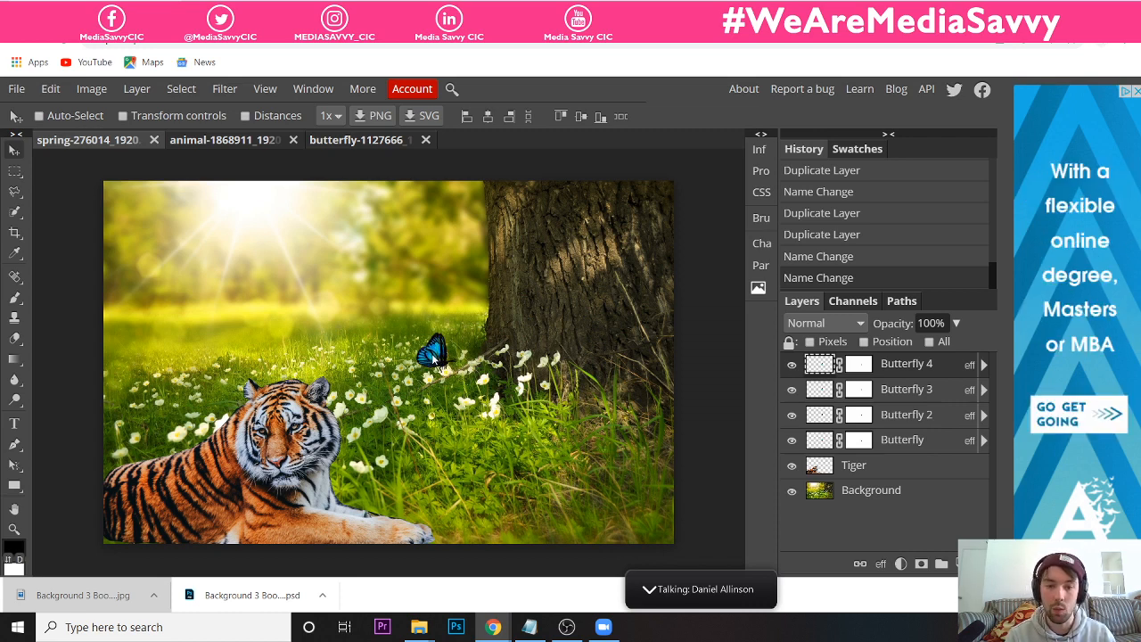
- Move the Butterfly 4 and Butterfly 3 layers up and to the left of the original butterfly, forming a diagonal line
left_click_drag(437, 359, 384, 343)
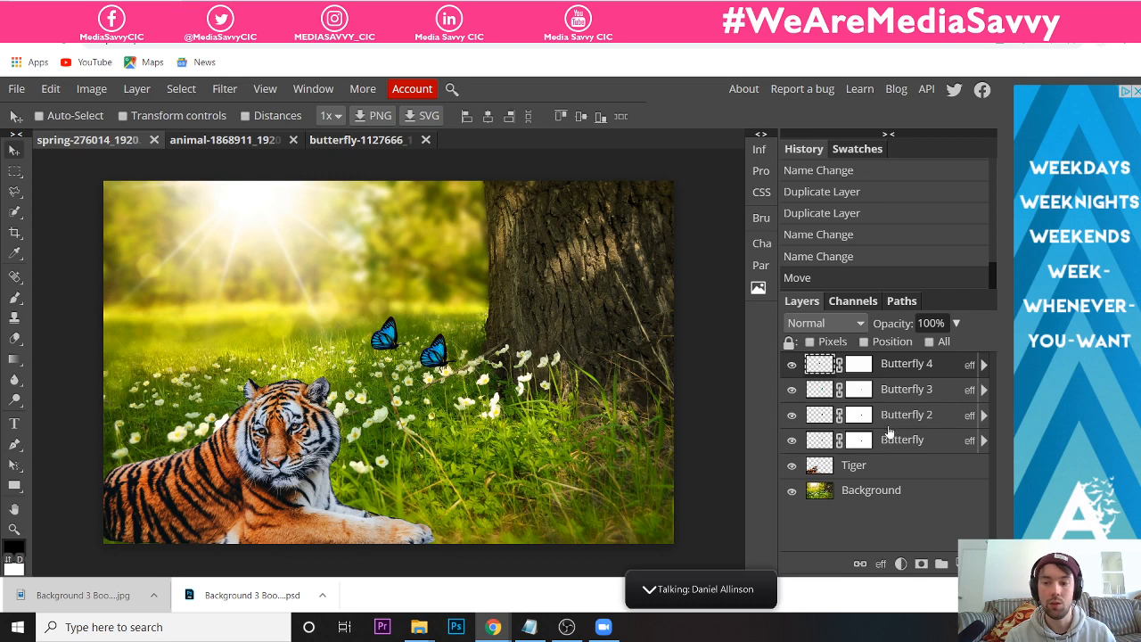
left_click(892, 392)
left_click_drag(450, 359, 348, 322)
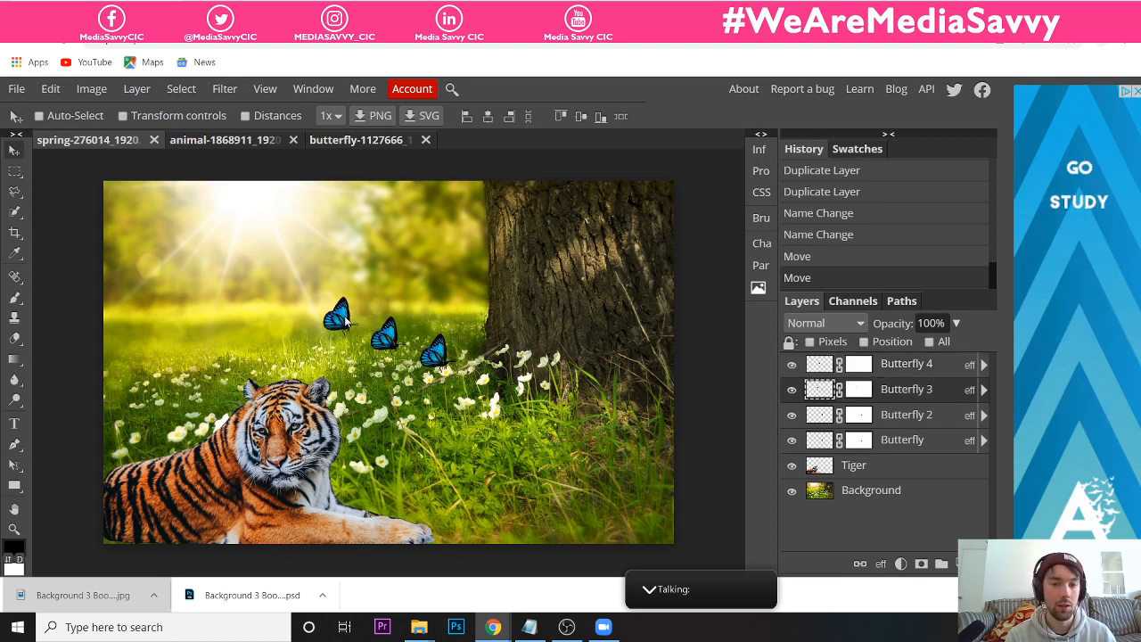
- Flip the Butterfly 2 layer horizontally and place it at the left edge of the tree trunk, above the original butterfly
left_click(887, 419)
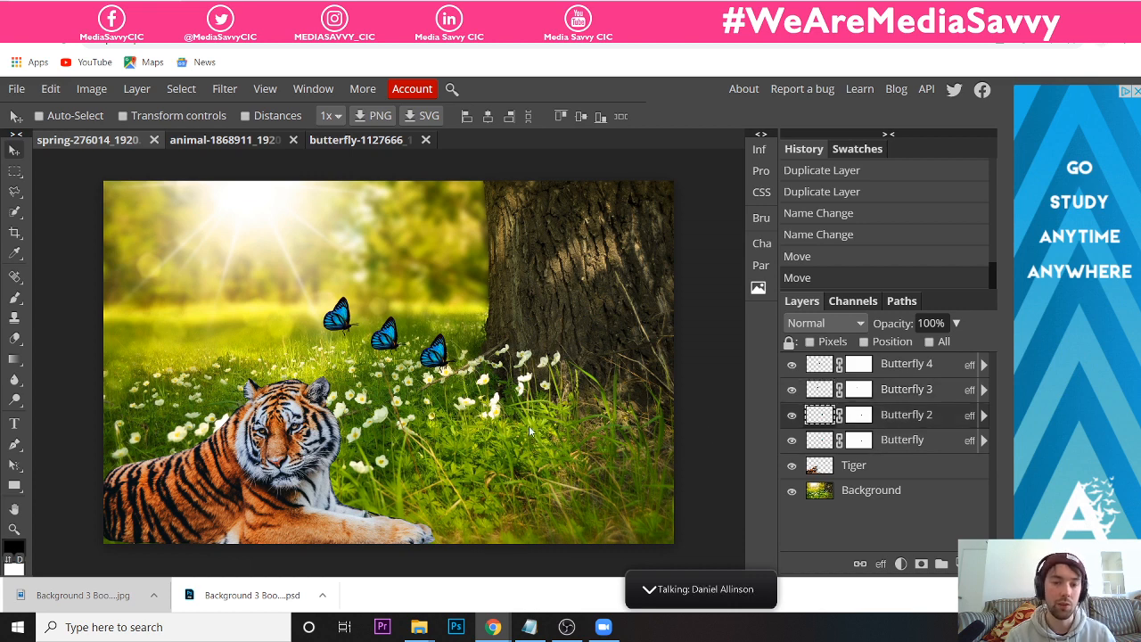
left_click_drag(450, 362, 508, 309)
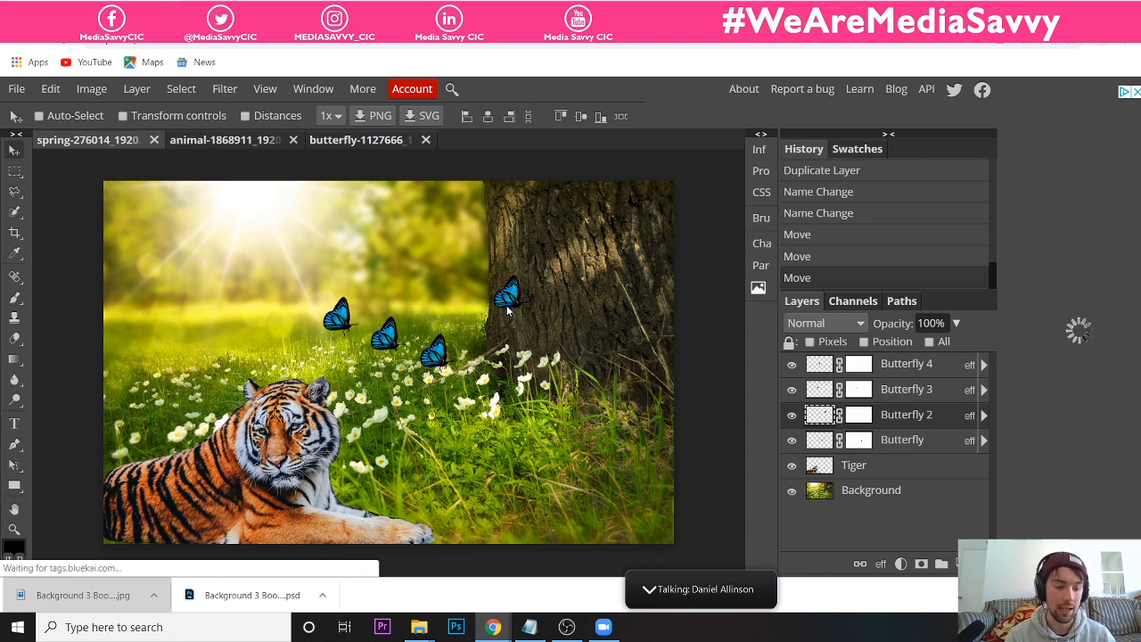
key("ctrl+alt+t")
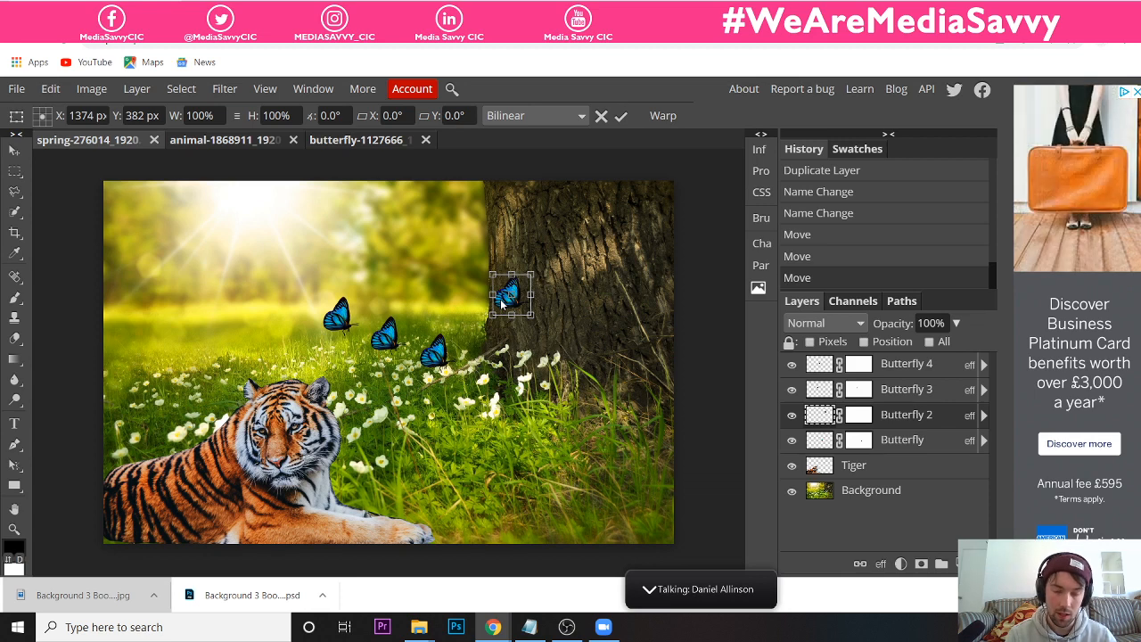
right_click(500, 299)
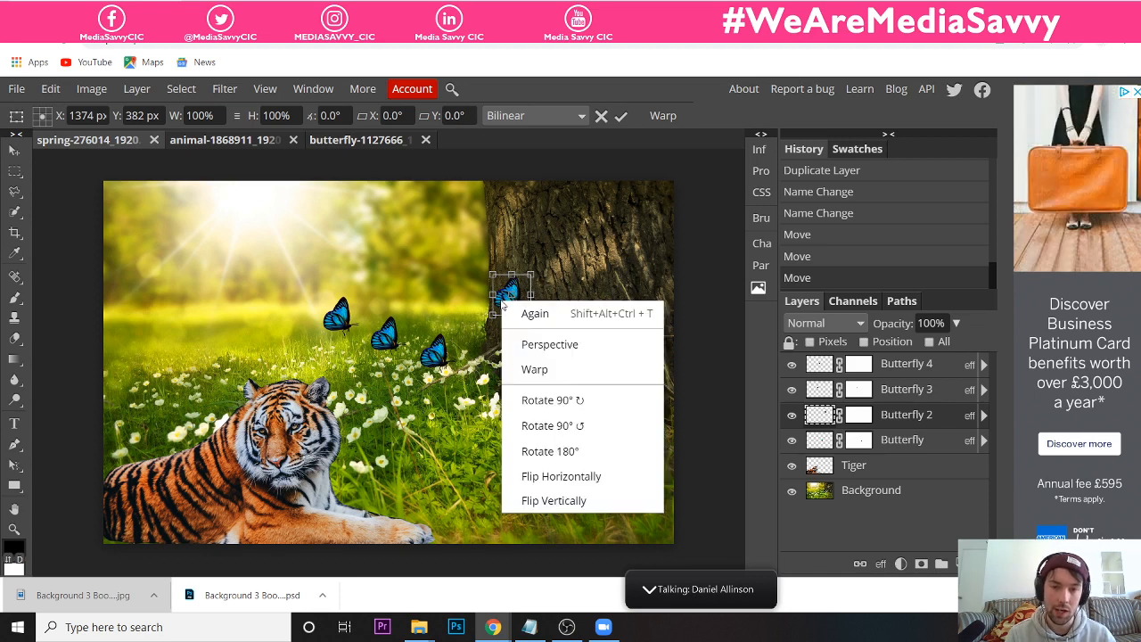
left_click(544, 475)
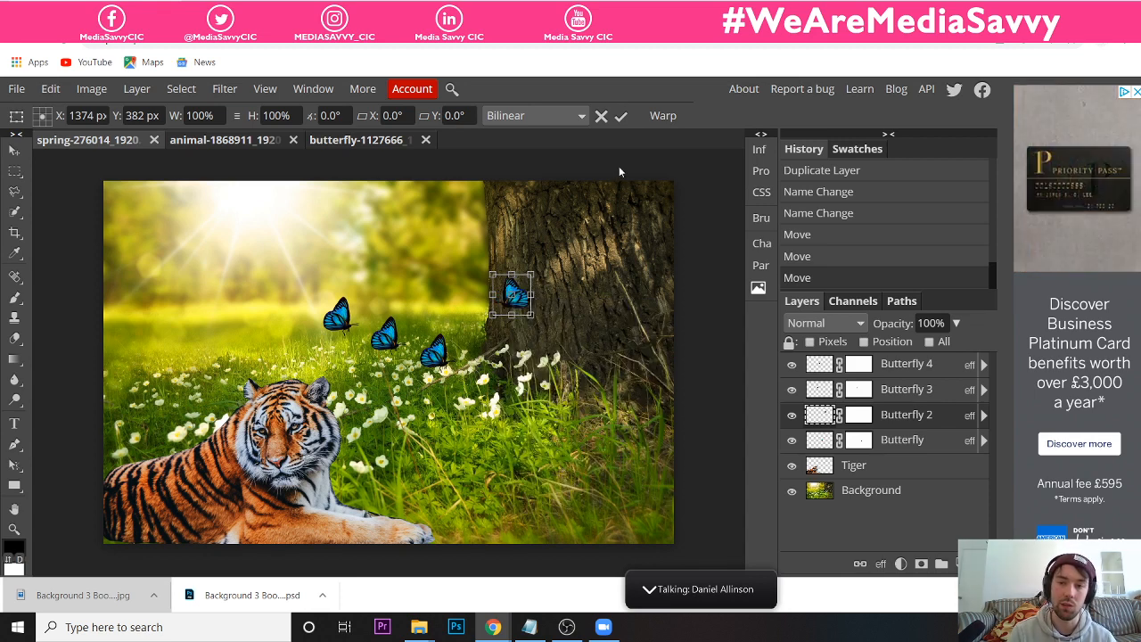
left_click(622, 116)
left_click_drag(518, 301, 501, 325)
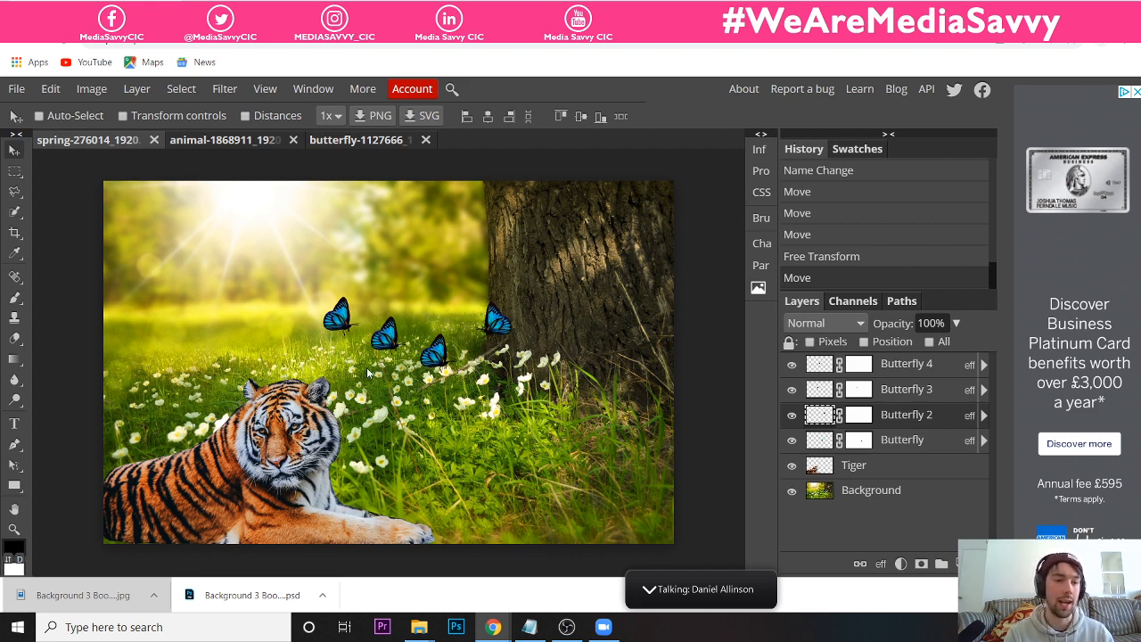
- Open the image abstract-21851_1920 from the Textures folder of Virtual Image Assets Multiple Choice
left_click(13, 92)
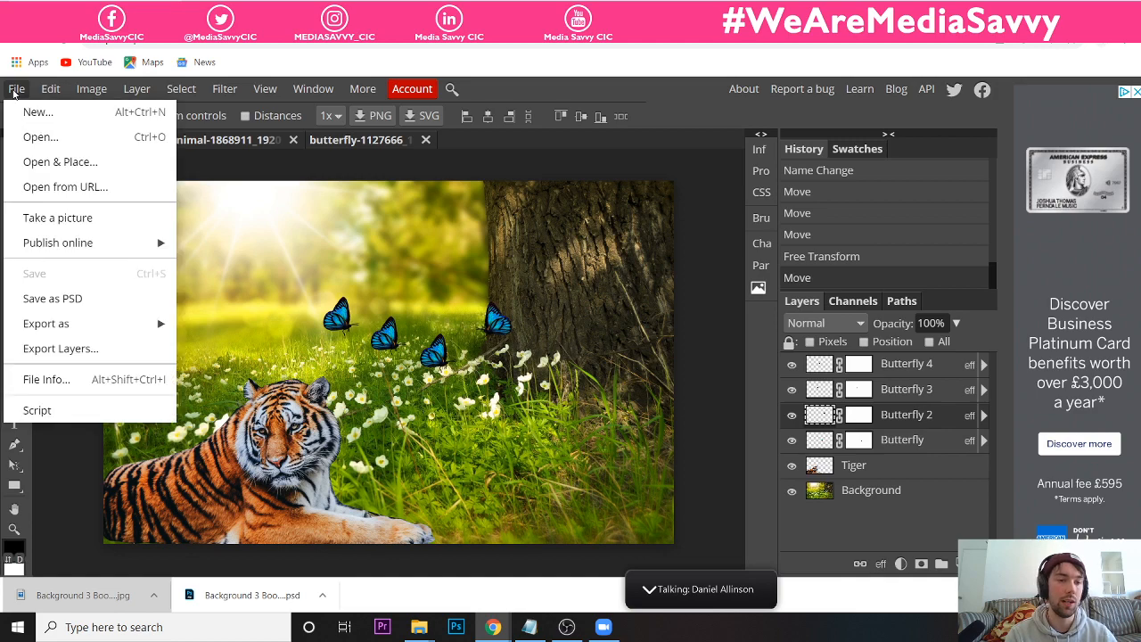
left_click(30, 136)
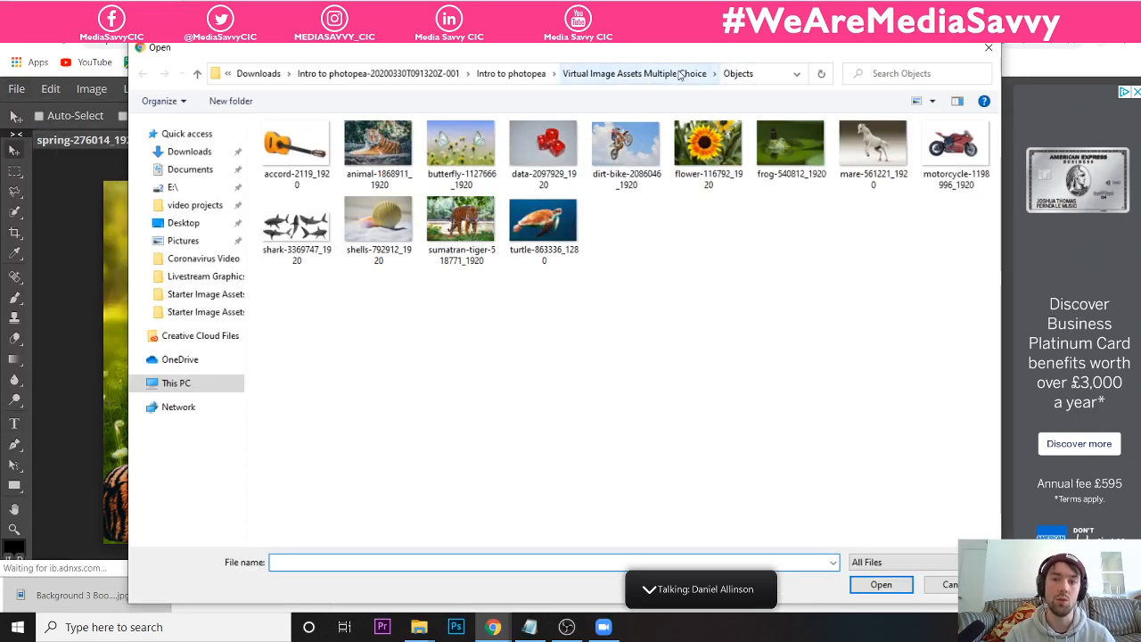
left_click(679, 74)
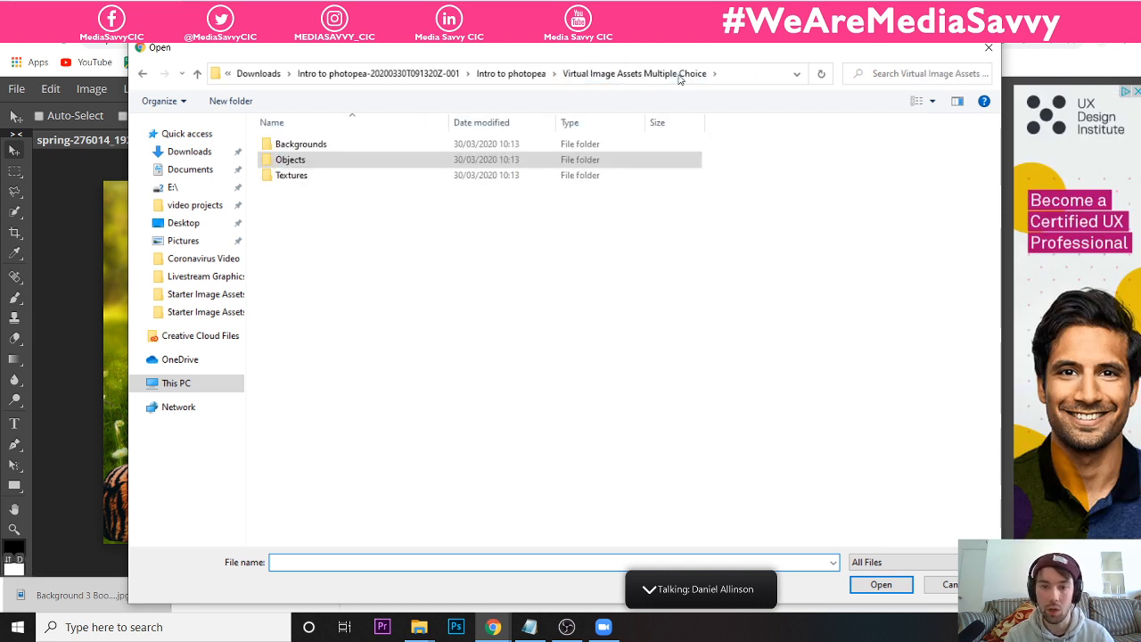
double_click(326, 176)
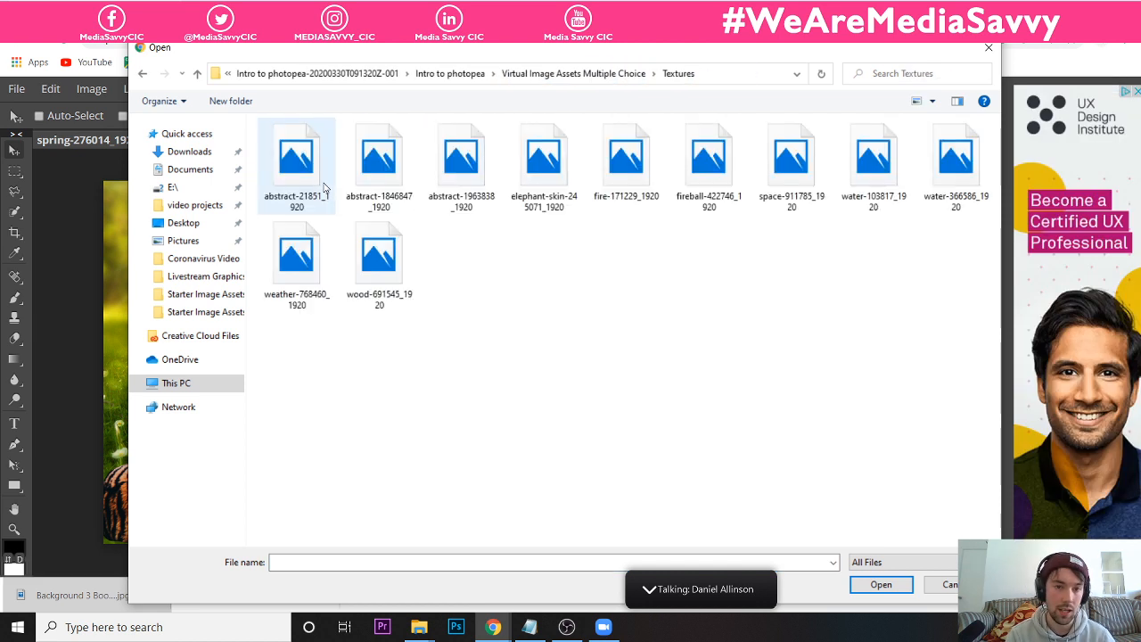
double_click(302, 174)
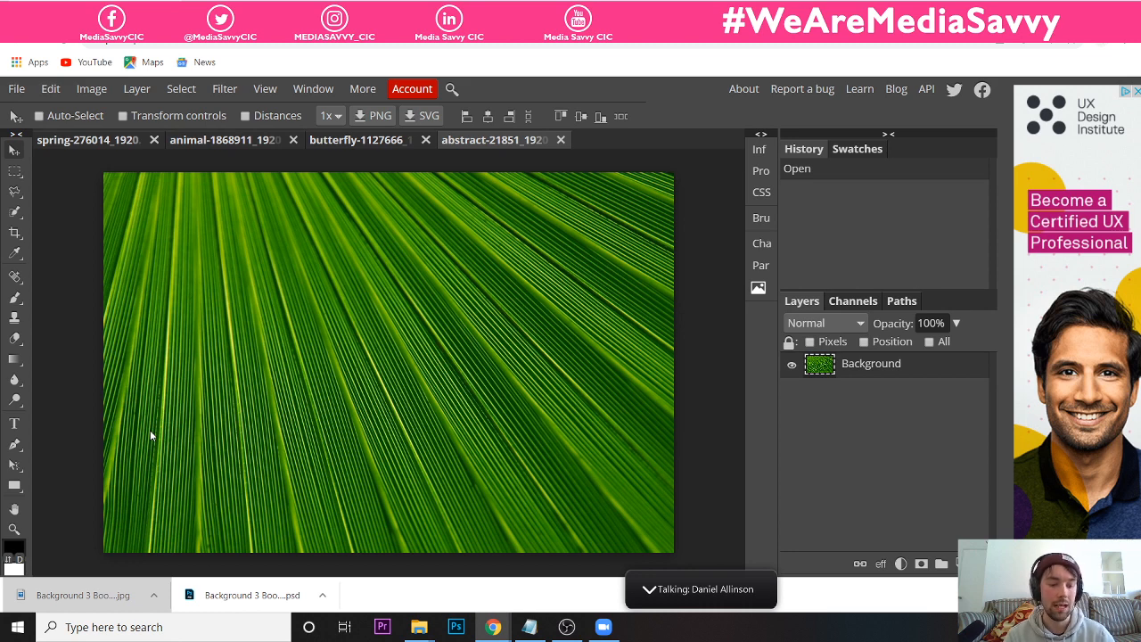
- Select the entire green leaf texture image and copy it
left_click(175, 91)
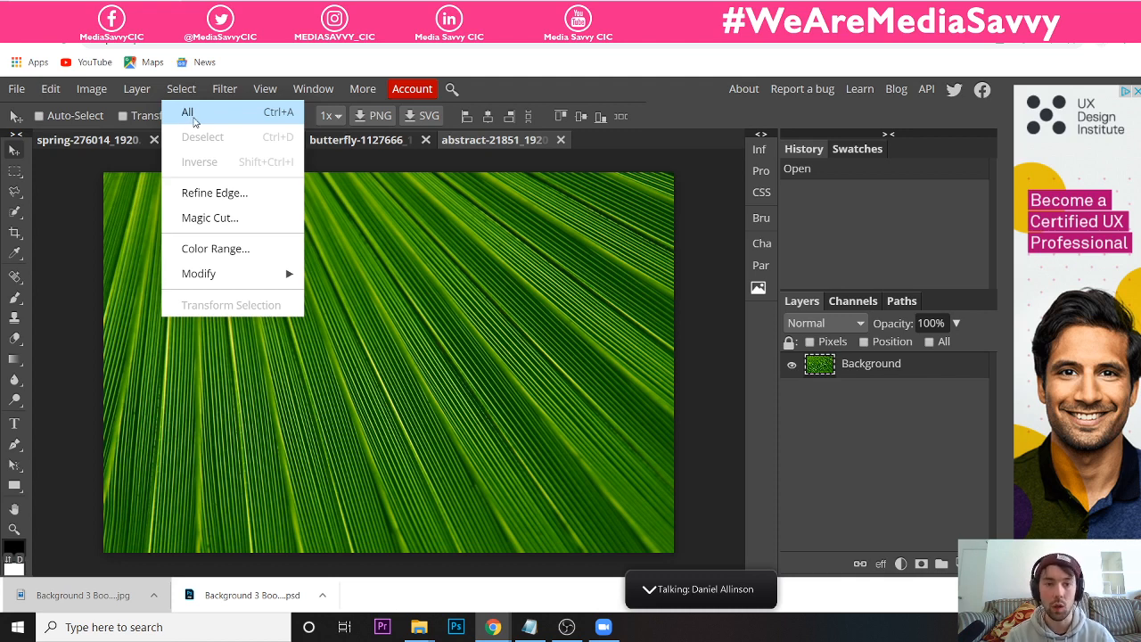
left_click(189, 113)
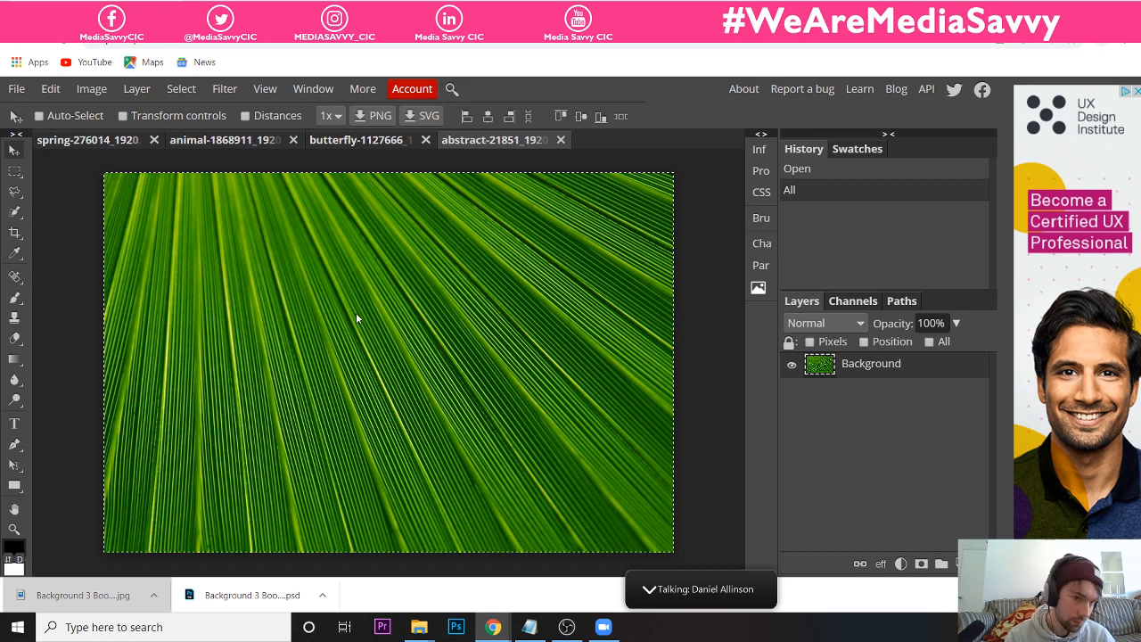
left_click(50, 90)
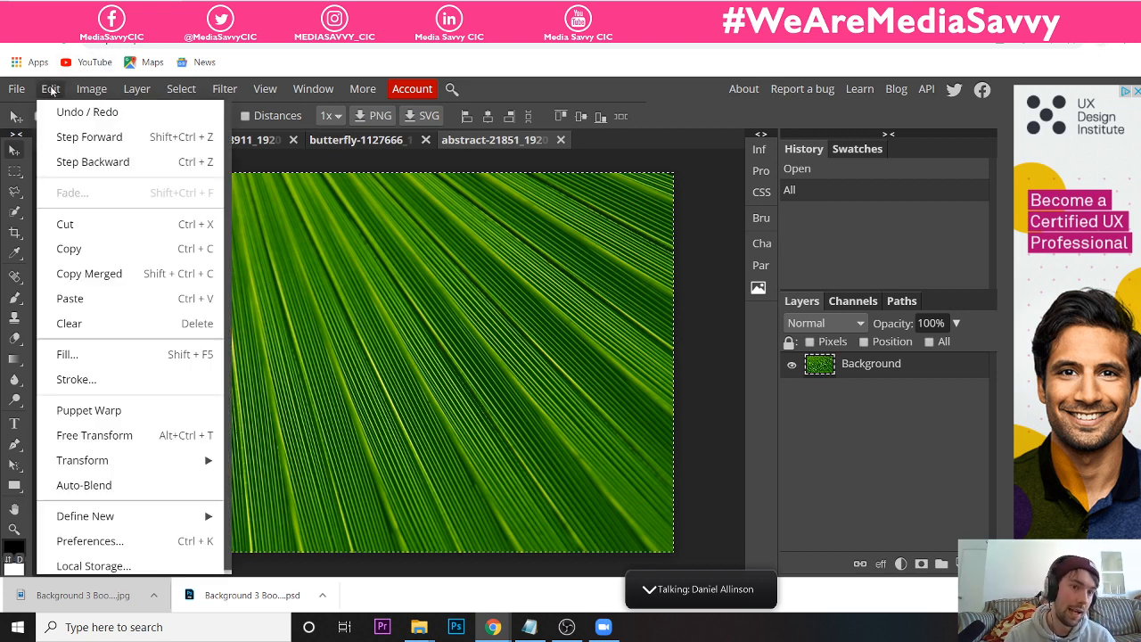
left_click(59, 251)
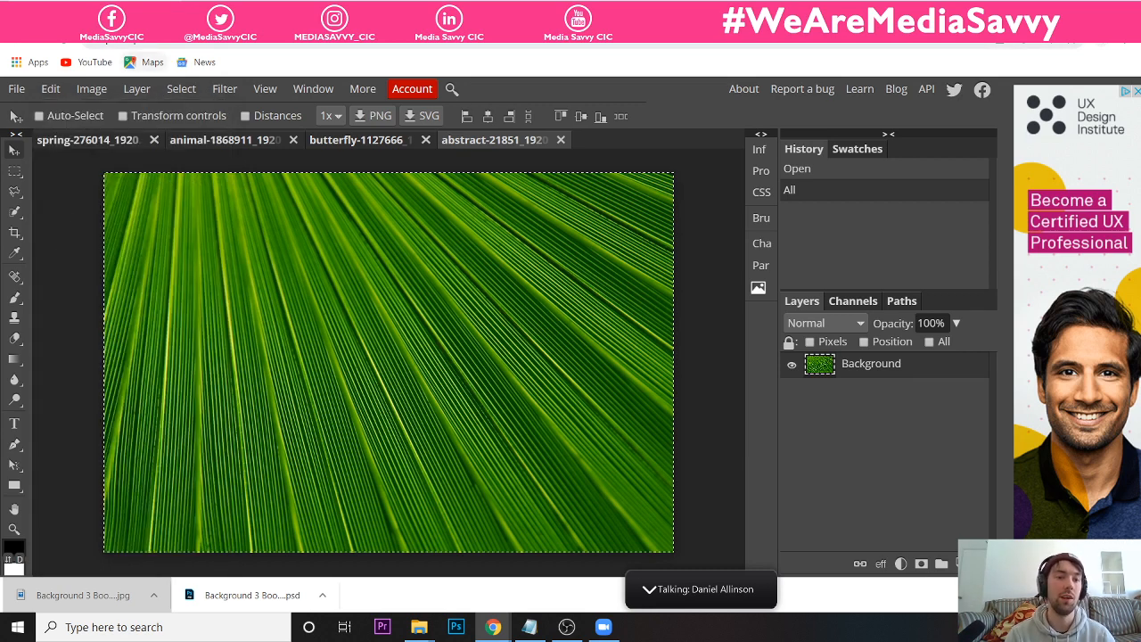
- Paste the leaf texture into the spring-276014_1920 document and move its layer between the Tiger and Background layers
left_click(100, 147)
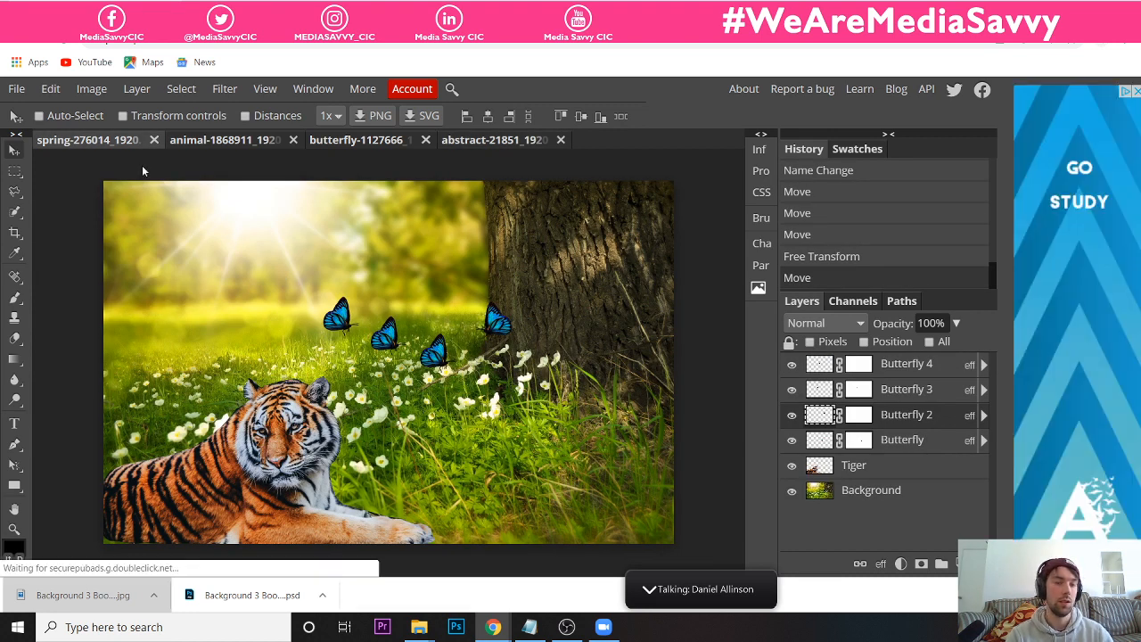
left_click(50, 90)
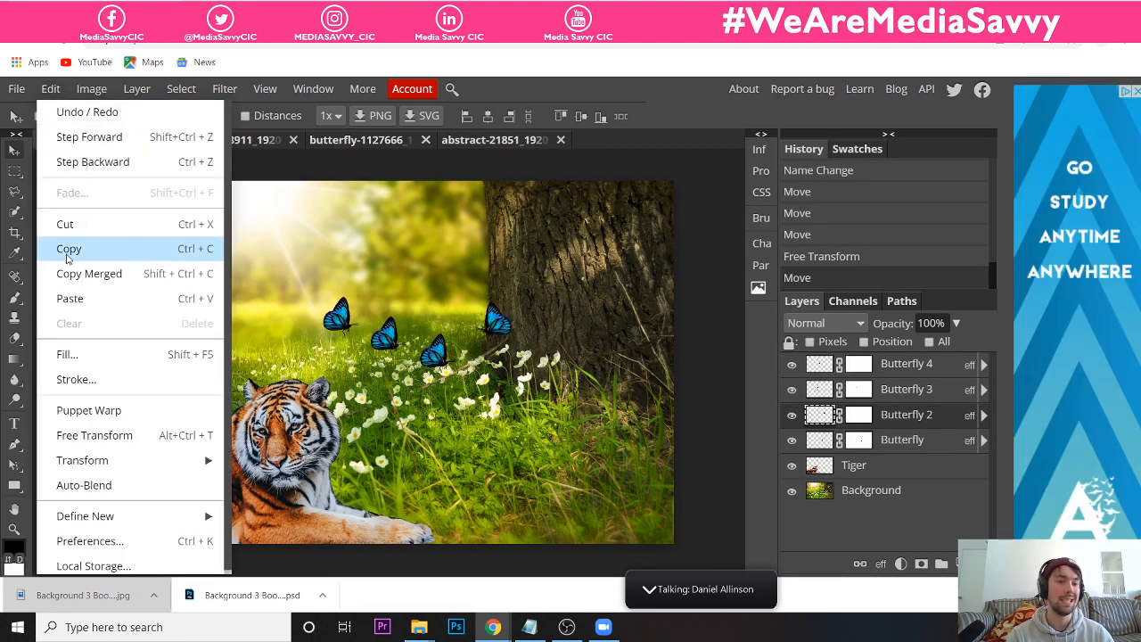
left_click(78, 298)
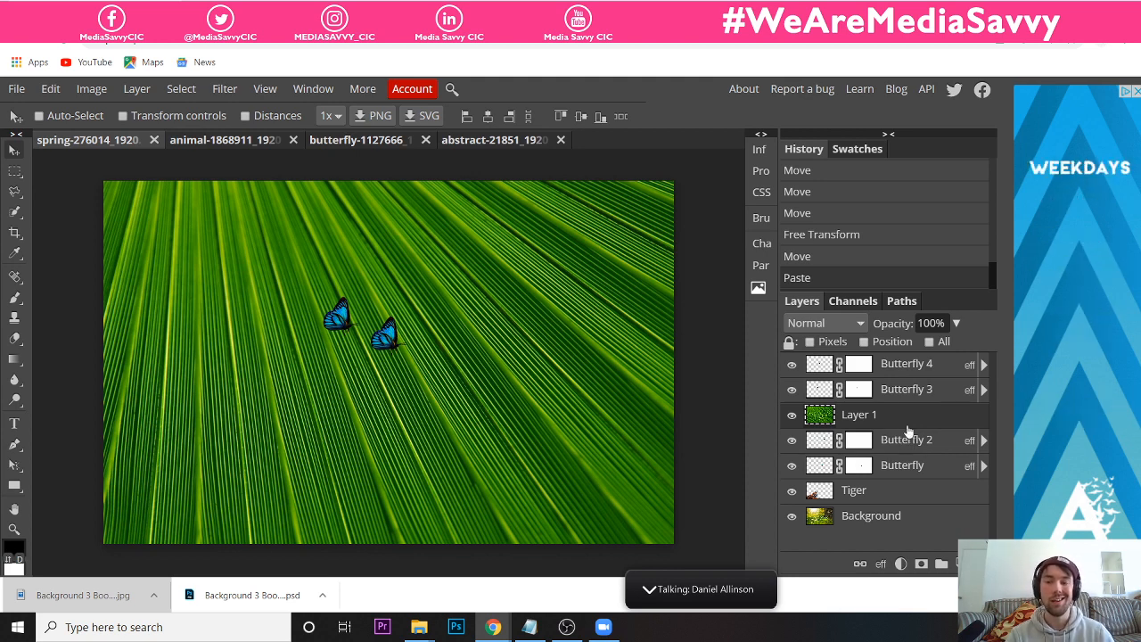
left_click_drag(905, 423, 889, 504)
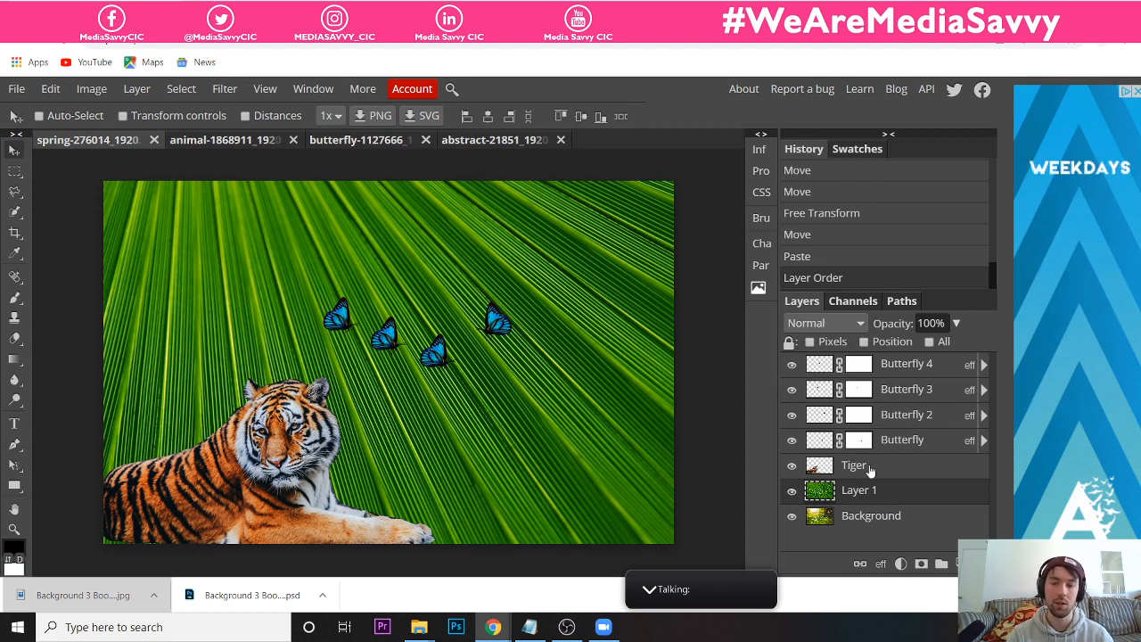
- Rename the pasted leaf layer "Texture"
left_click(825, 323)
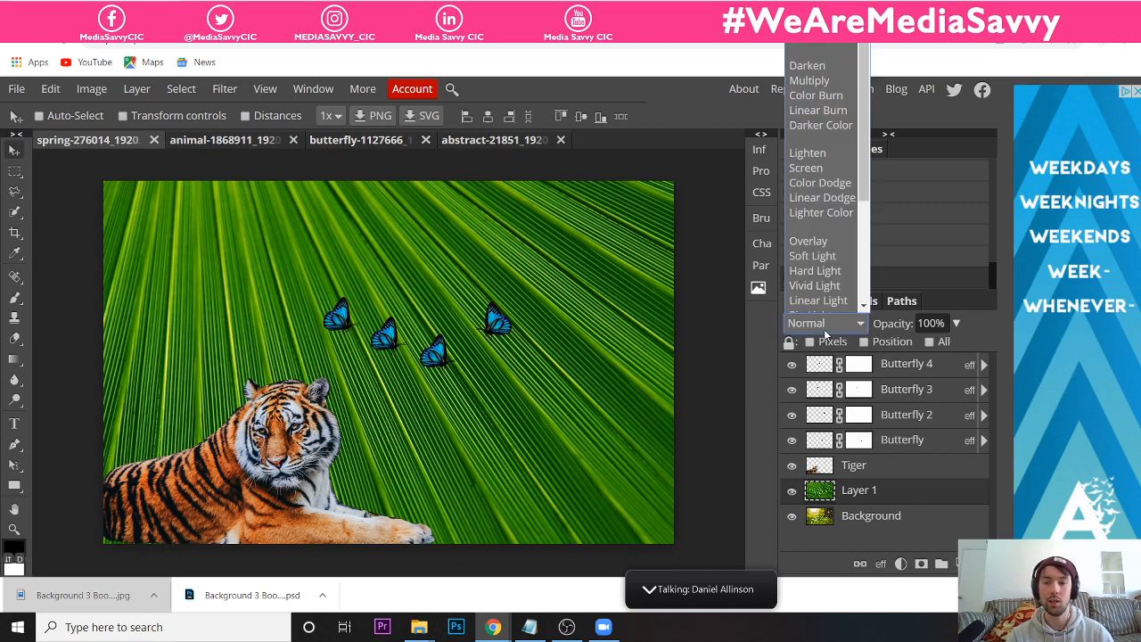
left_click(856, 492)
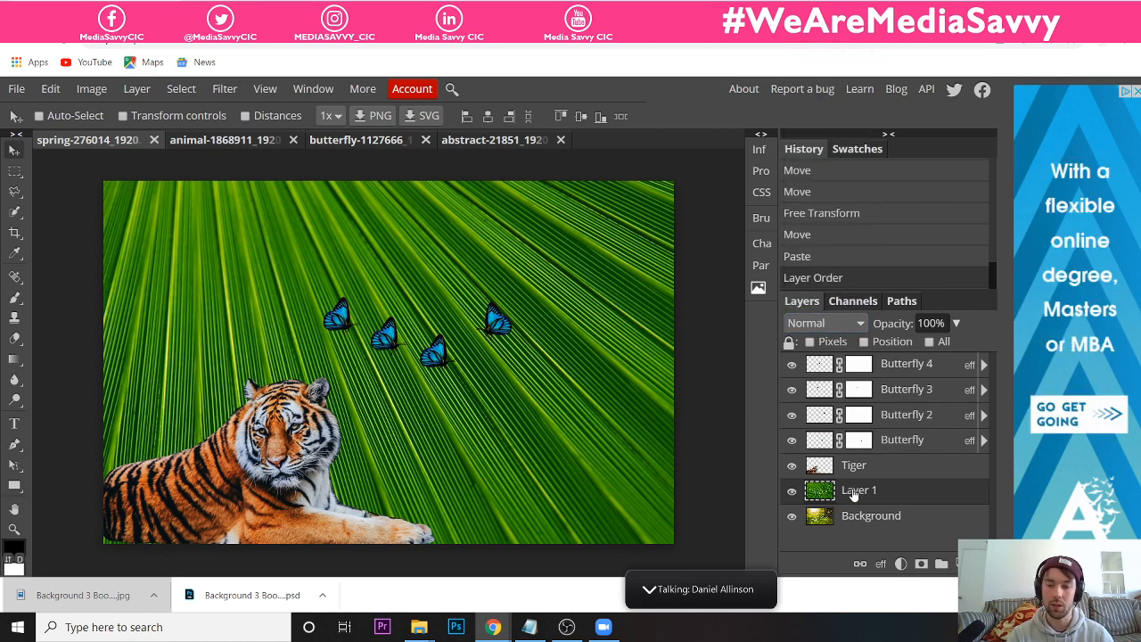
double_click(863, 491)
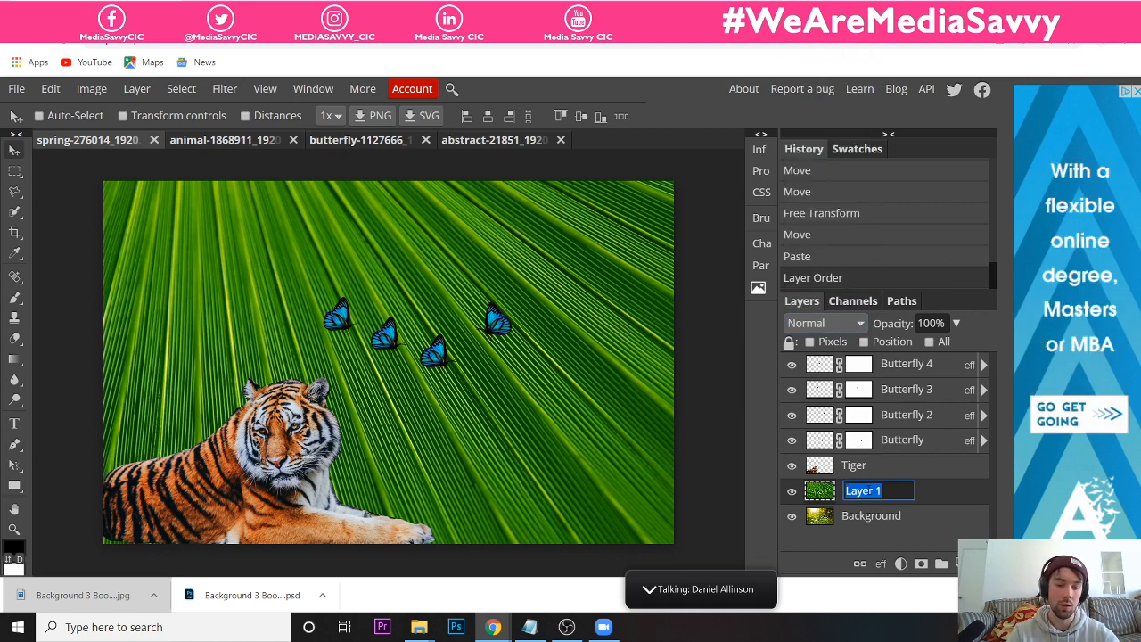
type("Tr")
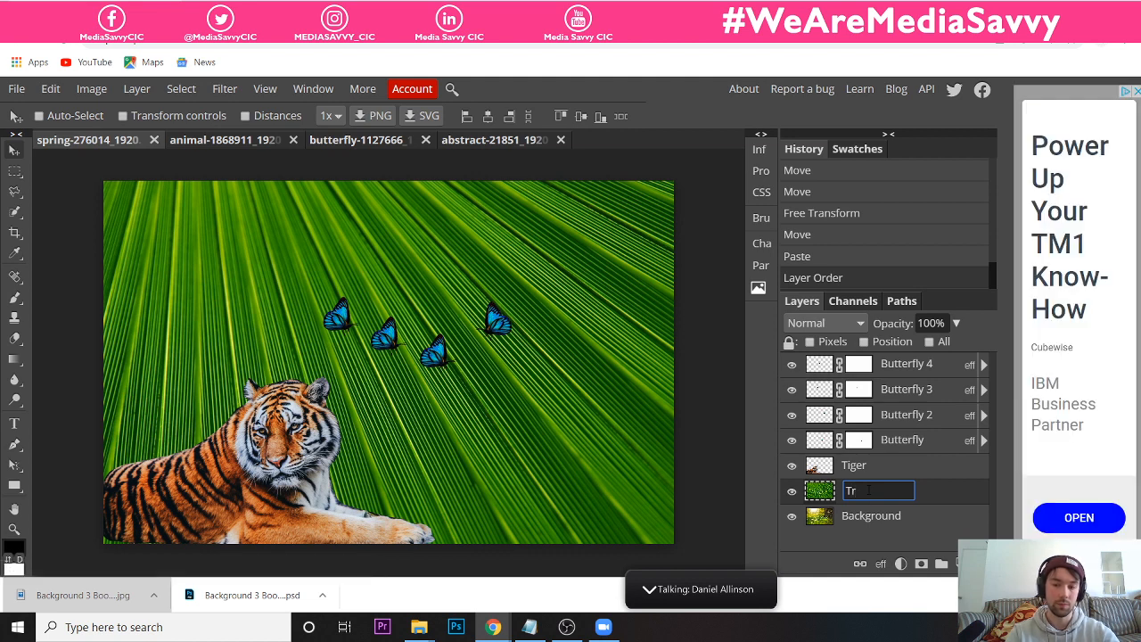
type("exture")
key("Return")
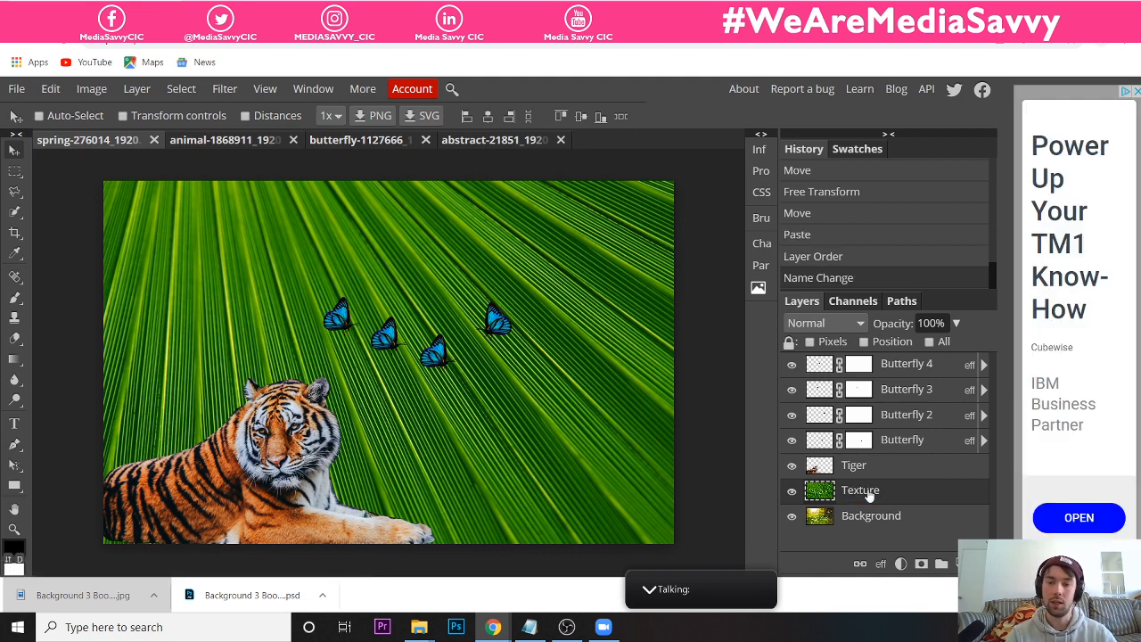
- Set the Texture layer's blending mode to Overlay and its opacity to 48%
left_click(818, 323)
left_click(819, 320)
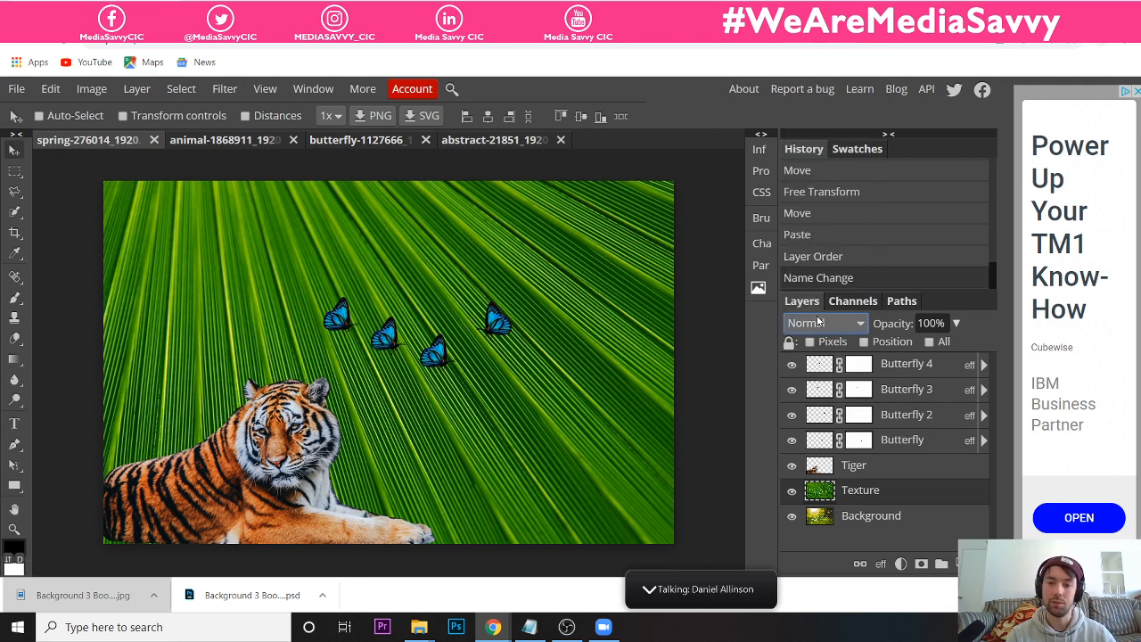
left_click(819, 323)
left_click(808, 227)
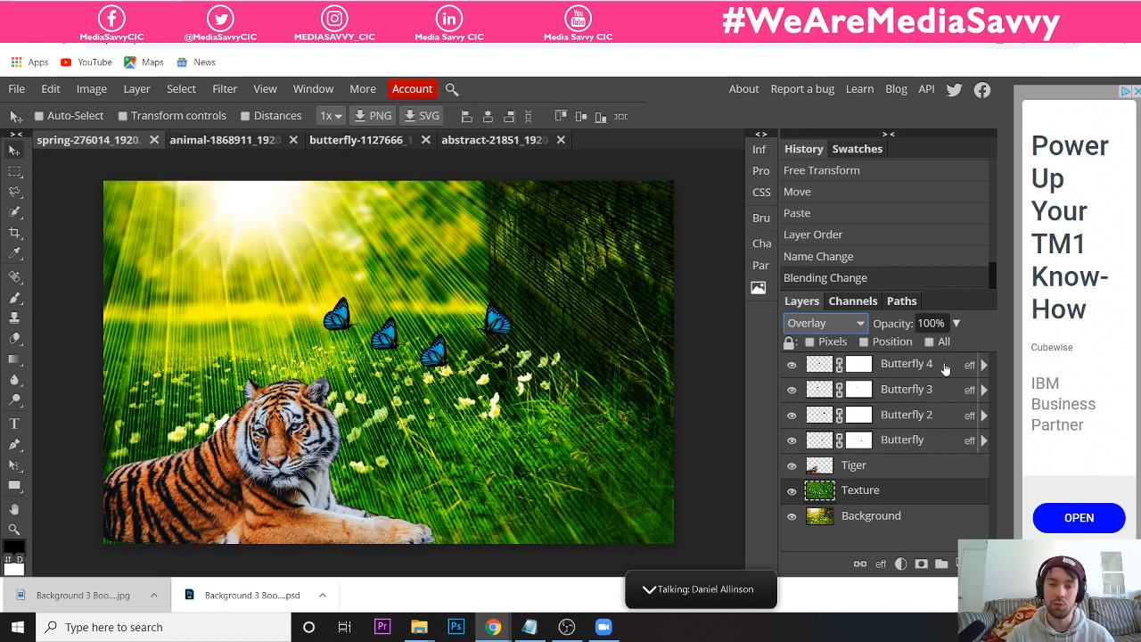
left_click(955, 324)
left_click_drag(946, 348, 917, 348)
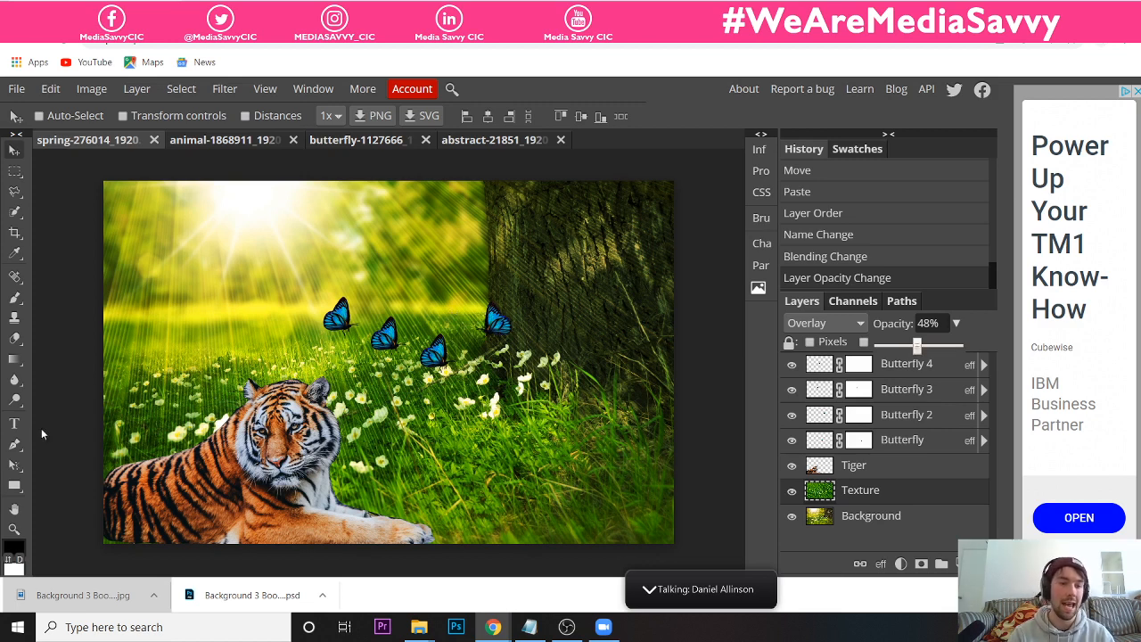
- Add pink 115 px DejaVu Sans text reading "#WeAreMediaSavvy" in a text box on the grass beside the tiger's paws
left_click(14, 424)
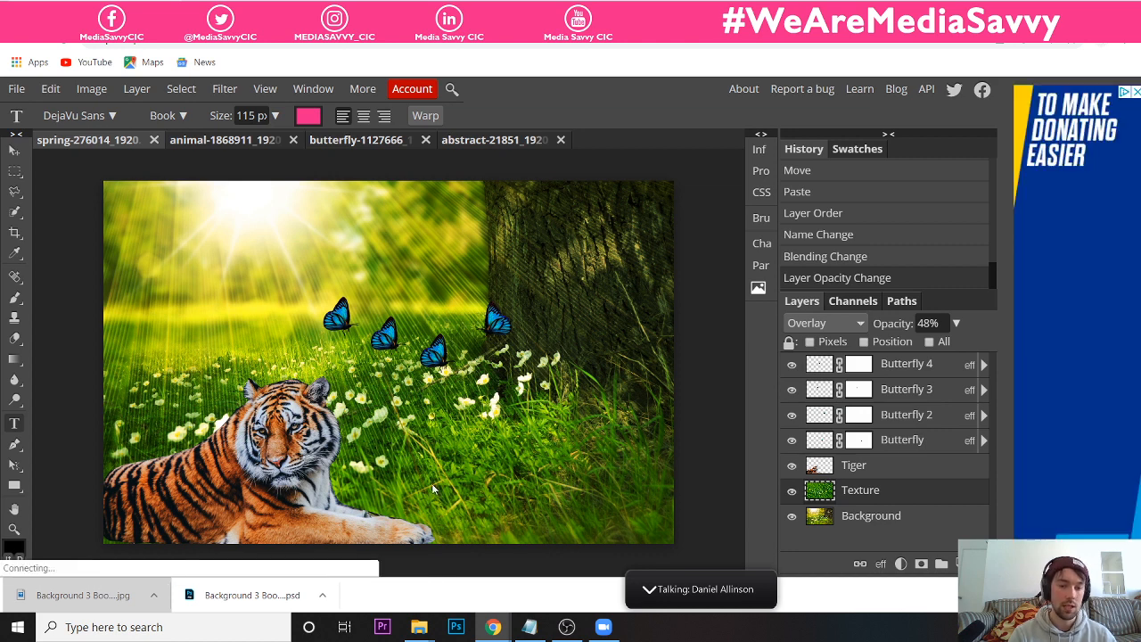
left_click_drag(431, 483, 667, 542)
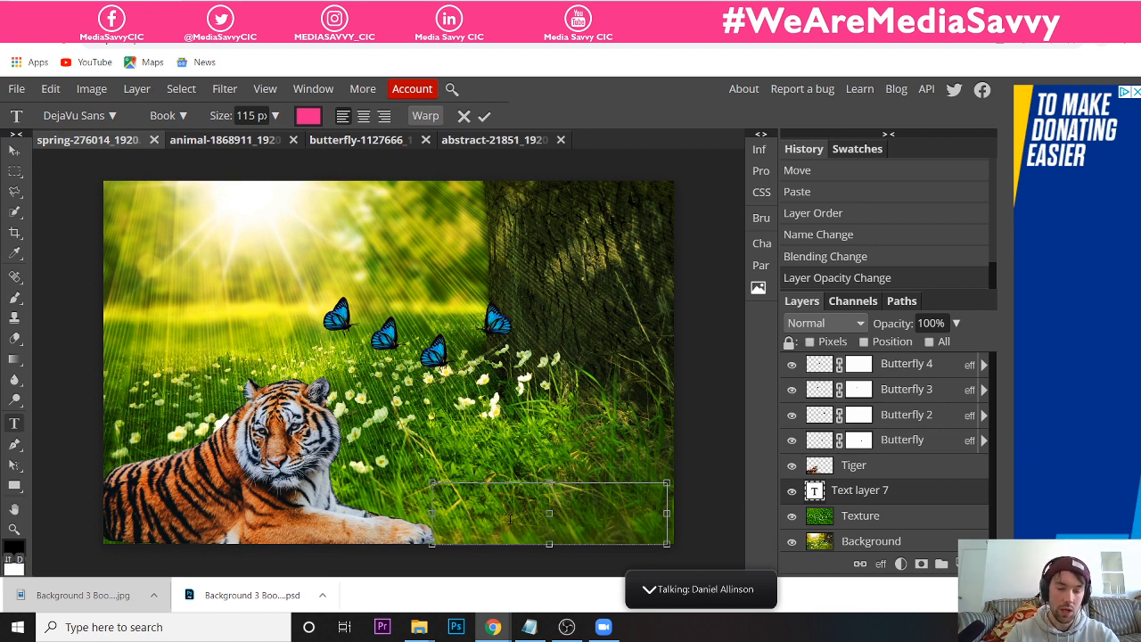
type("#")
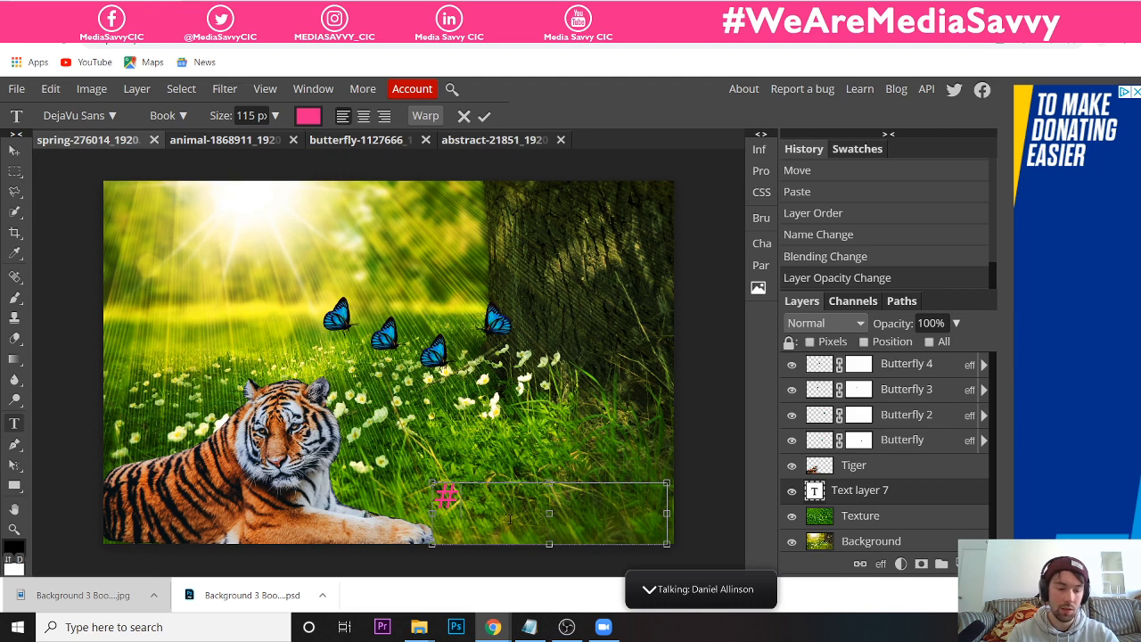
type("WE")
key("BackSpace")
type("eAreMedia")
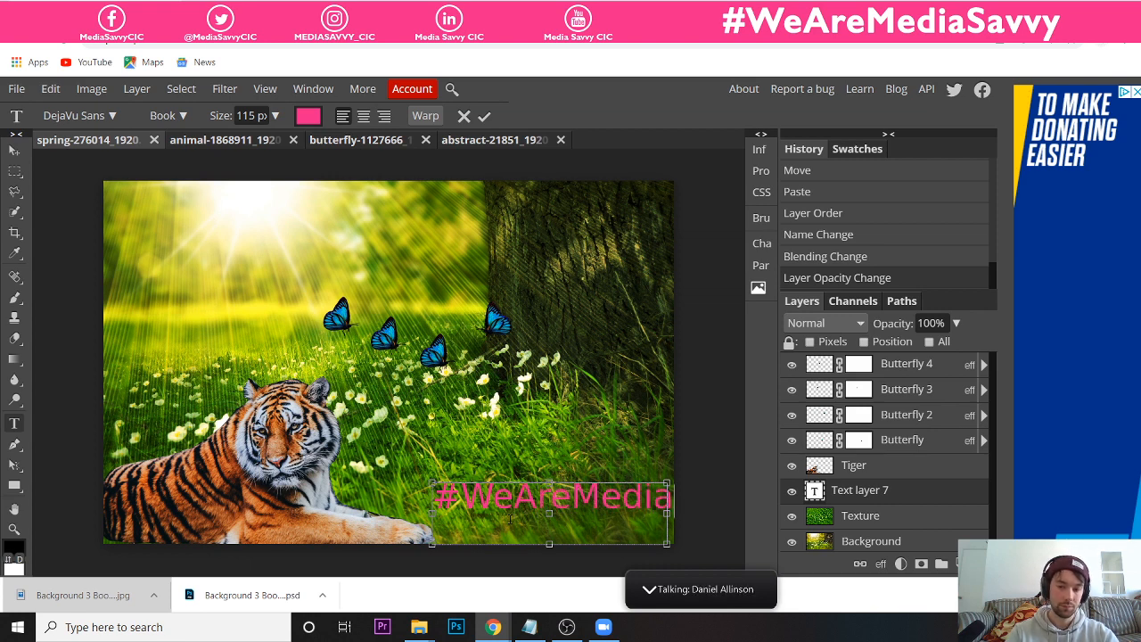
type("Sav")
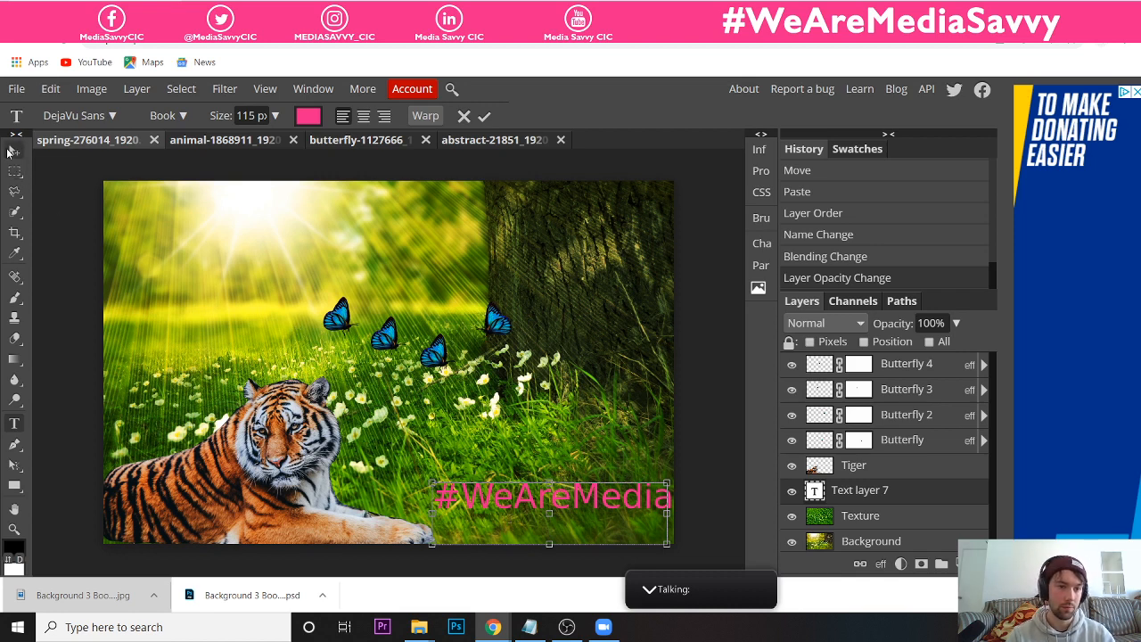
- Move the text down and left along the image's lower edge and shift the tiger farther left
left_click(14, 150)
left_click_drag(550, 499, 443, 529)
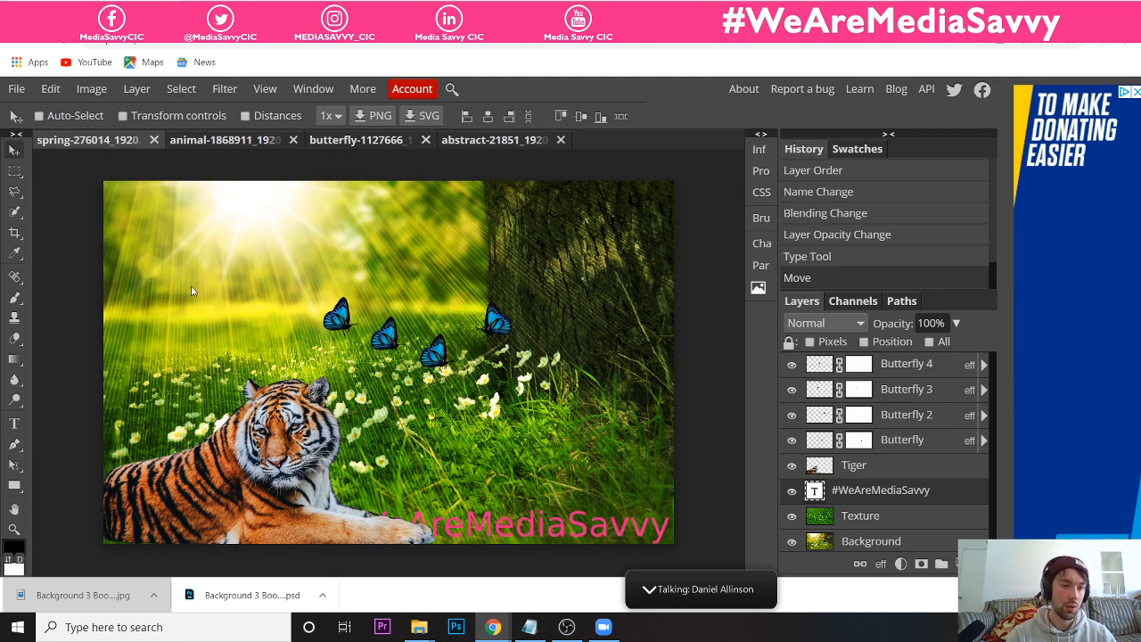
left_click(878, 465)
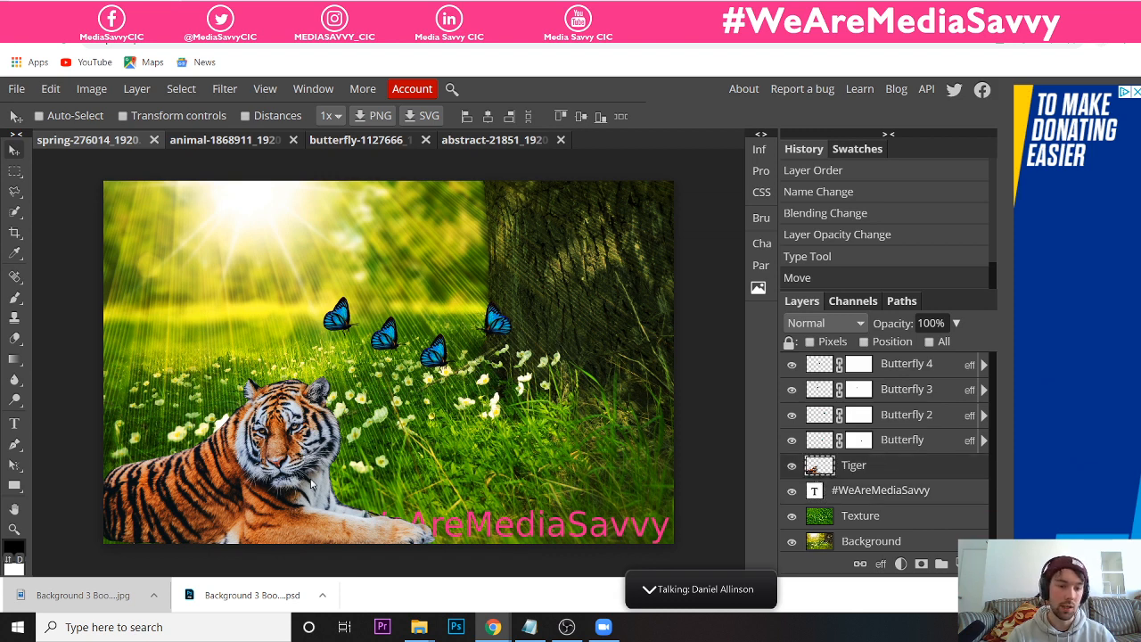
left_click_drag(304, 483, 267, 482)
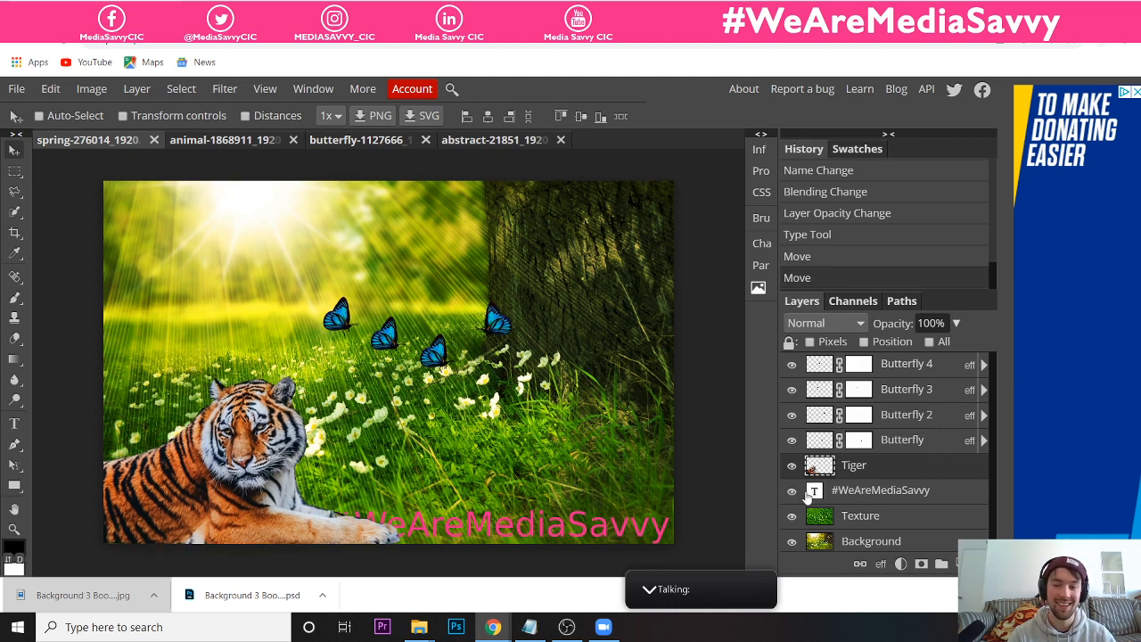
- Place the #WeAreMediaSavvy layer above the Tiger layer and nudge the text within the image's lower-right corner
left_click(872, 491)
mouse_move(526, 530)
left_mouse_down()
mouse_move(520, 481)
mouse_move(532, 530)
left_mouse_up()
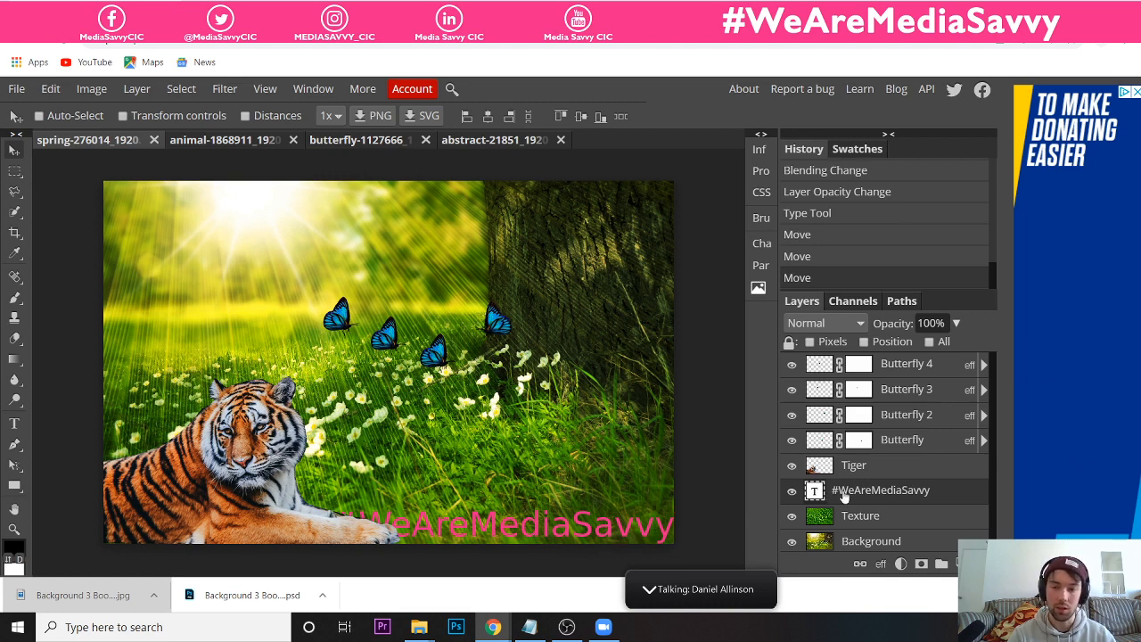
left_click_drag(851, 496, 850, 471)
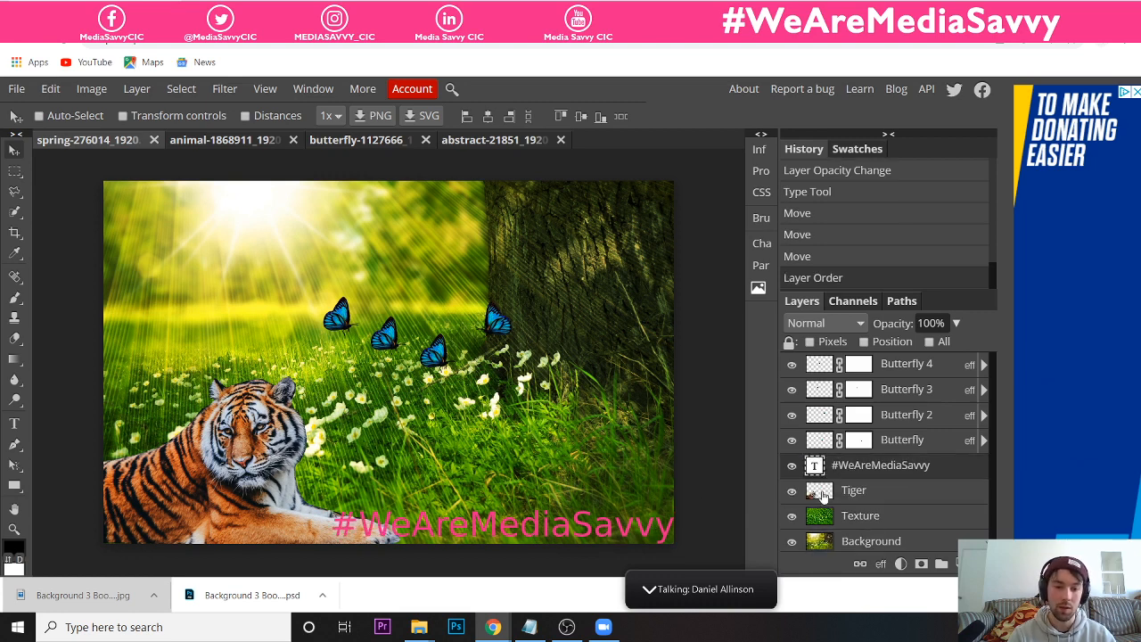
left_click_drag(483, 525, 479, 524)
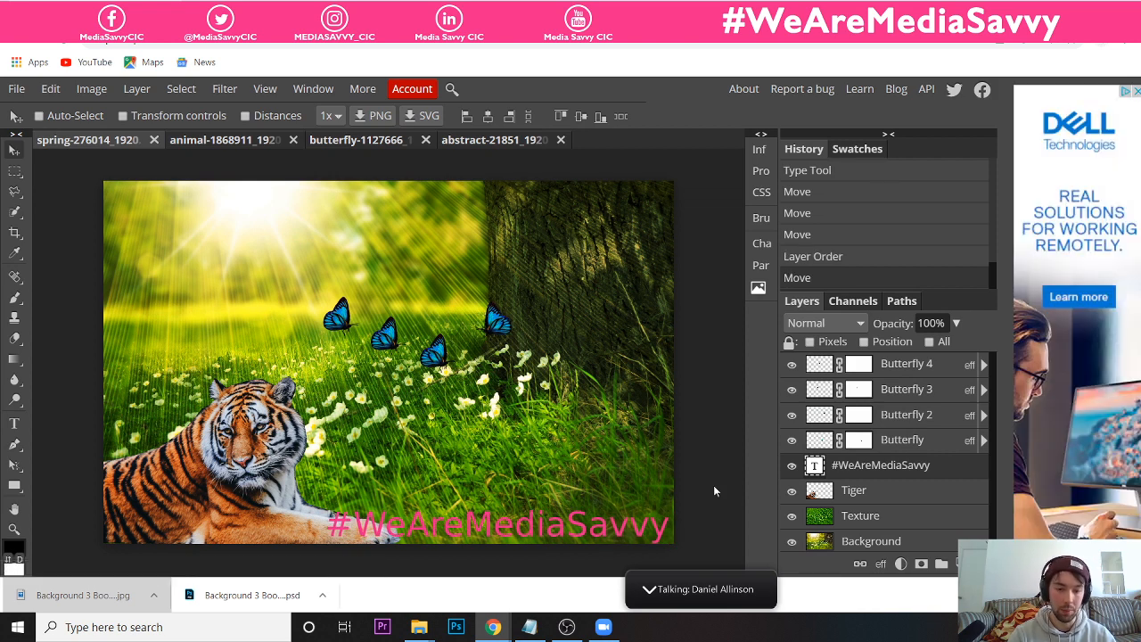
- Open the #WeAreMediaSavvy layer's blending options and place the Layer Style dialog clear of the text
right_click(846, 473)
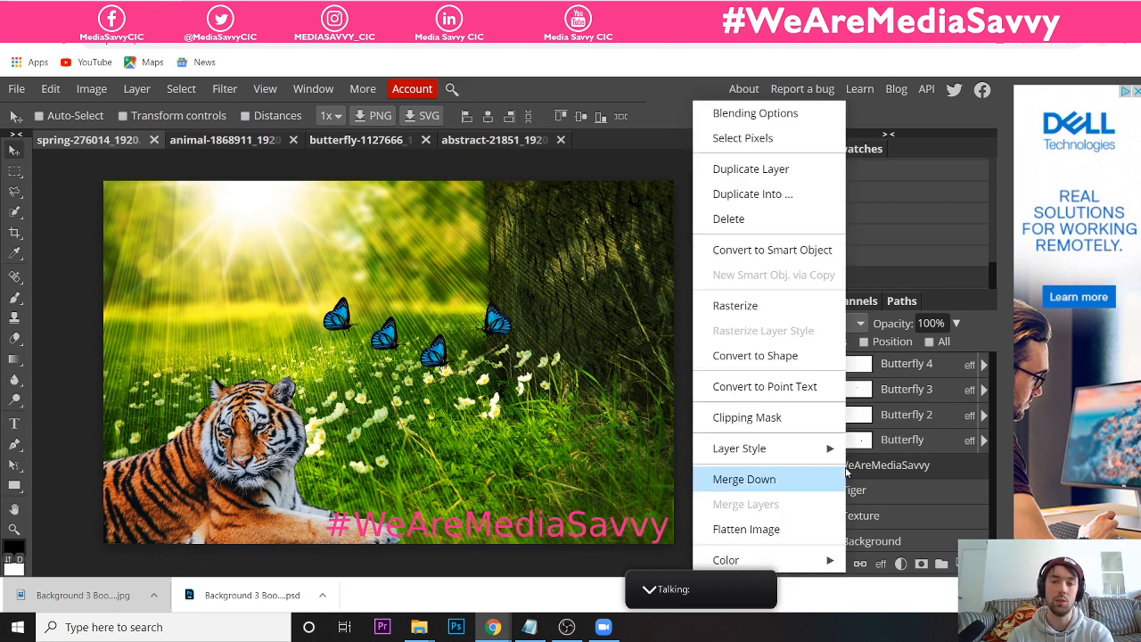
left_click(739, 116)
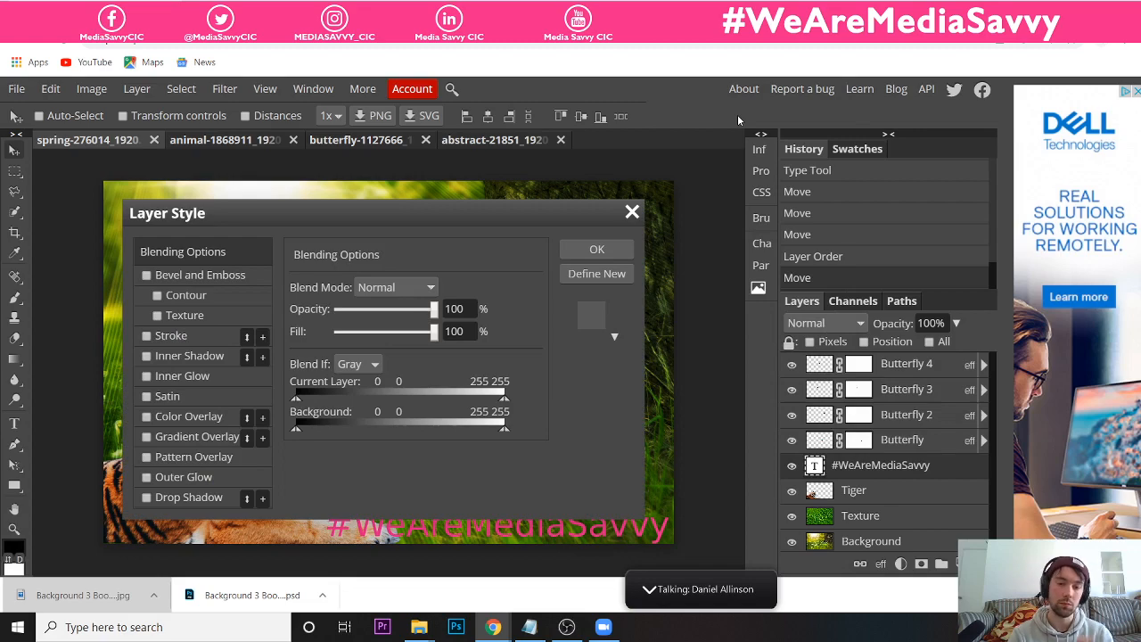
left_click_drag(482, 218, 652, 140)
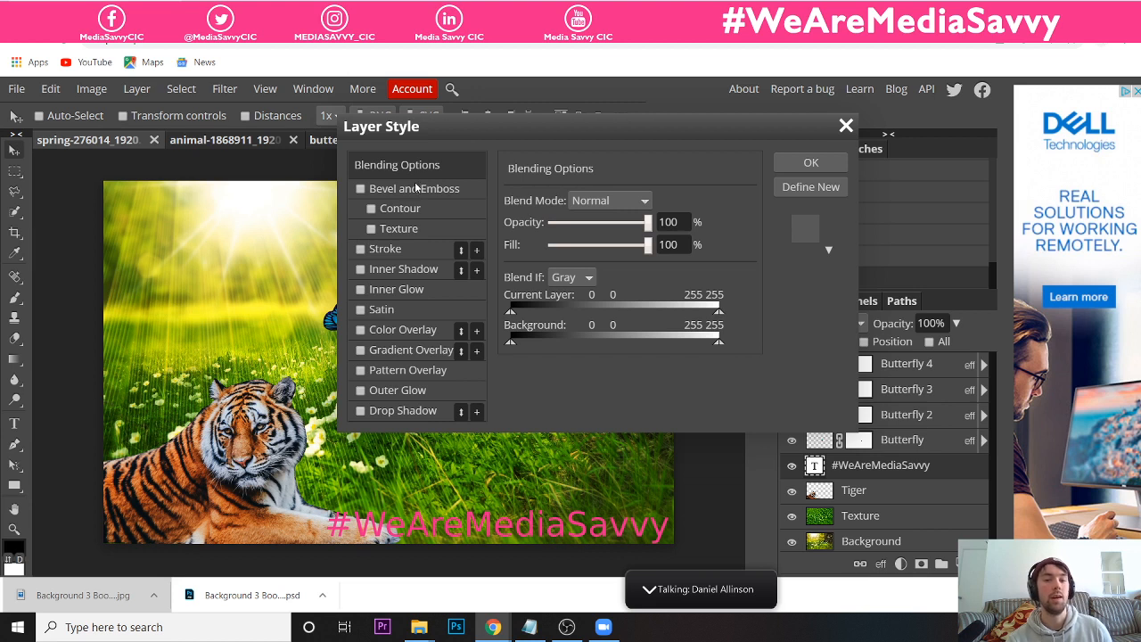
- Try the Bevel and Emboss effect on the text and switch it off again
left_click(360, 191)
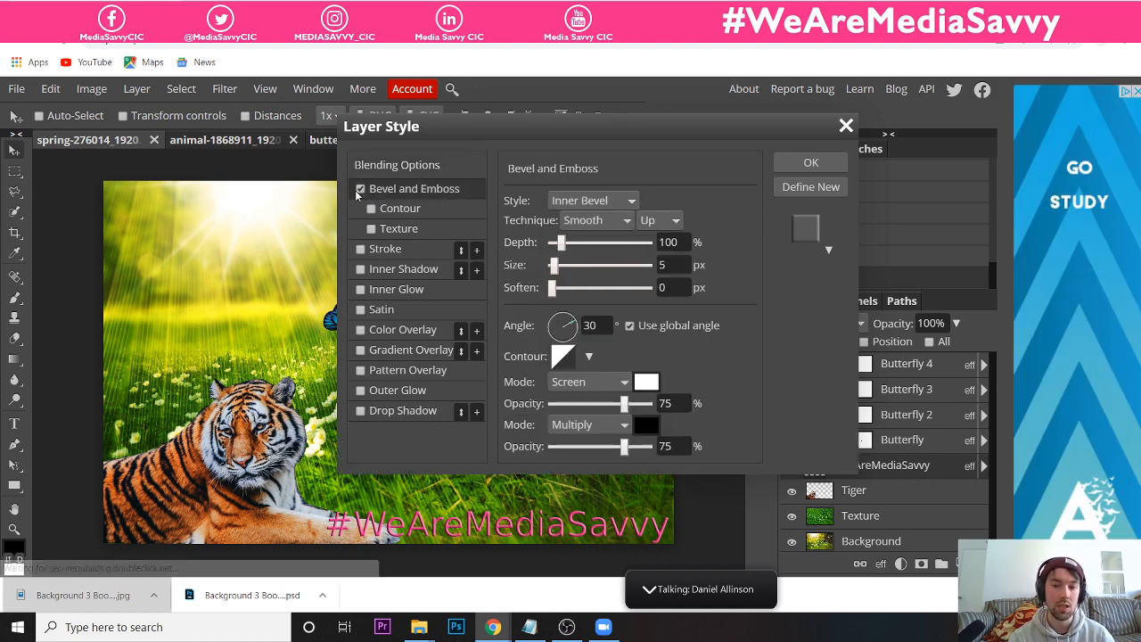
left_click(360, 192)
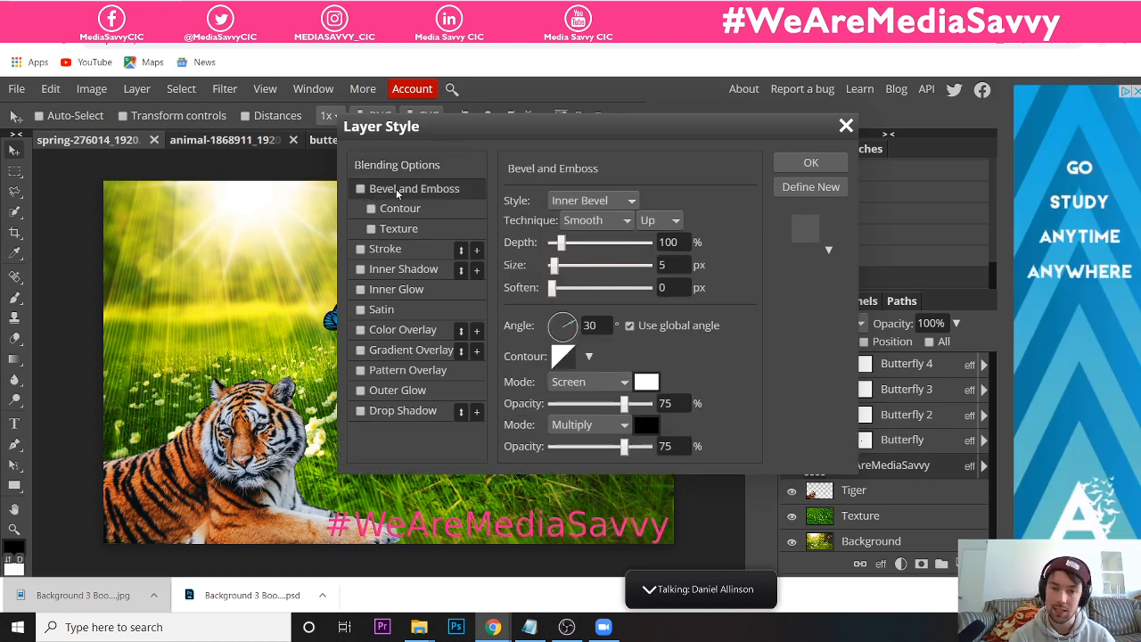
left_click(397, 191)
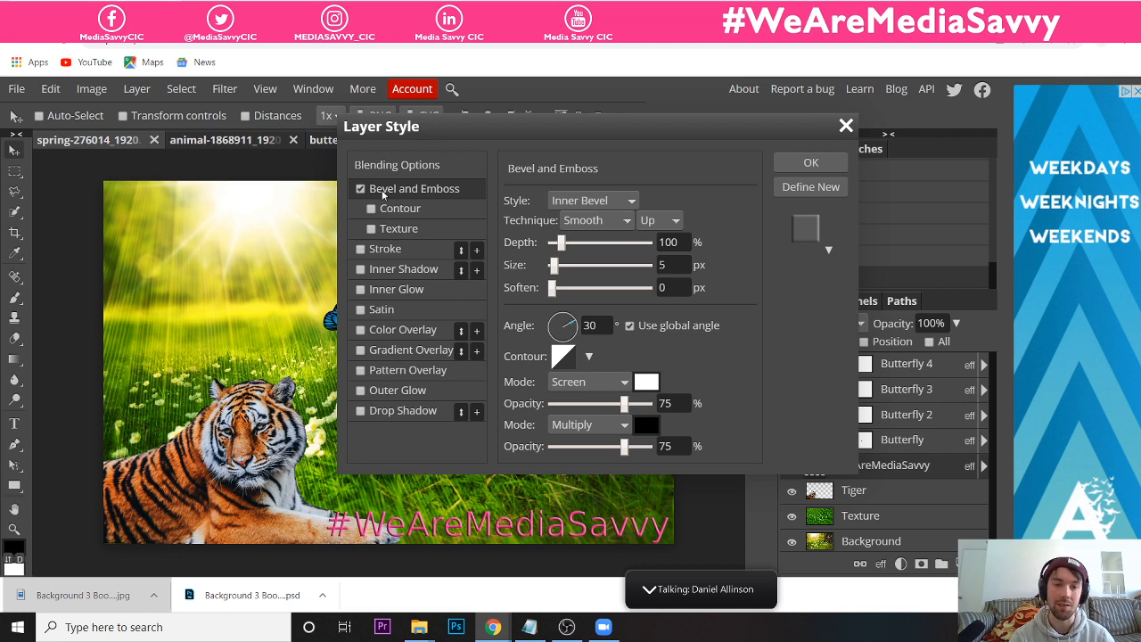
left_click(362, 188)
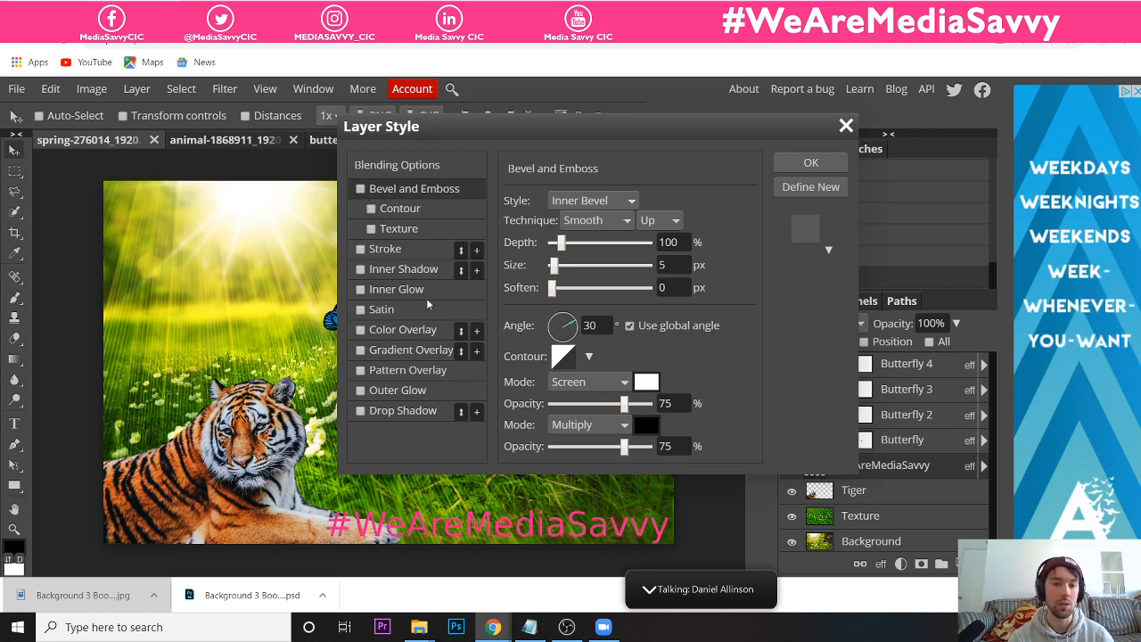
- Try a 5 px red outside stroke with Color fill on the text and switch it off again
left_click(392, 253)
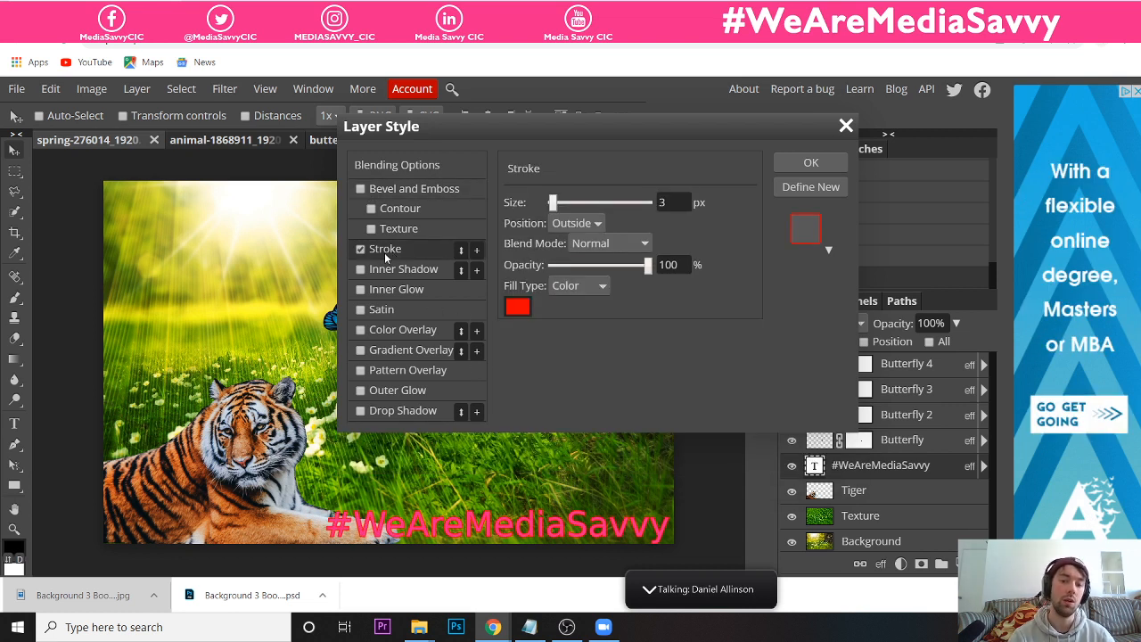
mouse_move(552, 202)
left_mouse_down()
mouse_move(569, 203)
mouse_move(553, 204)
left_mouse_up()
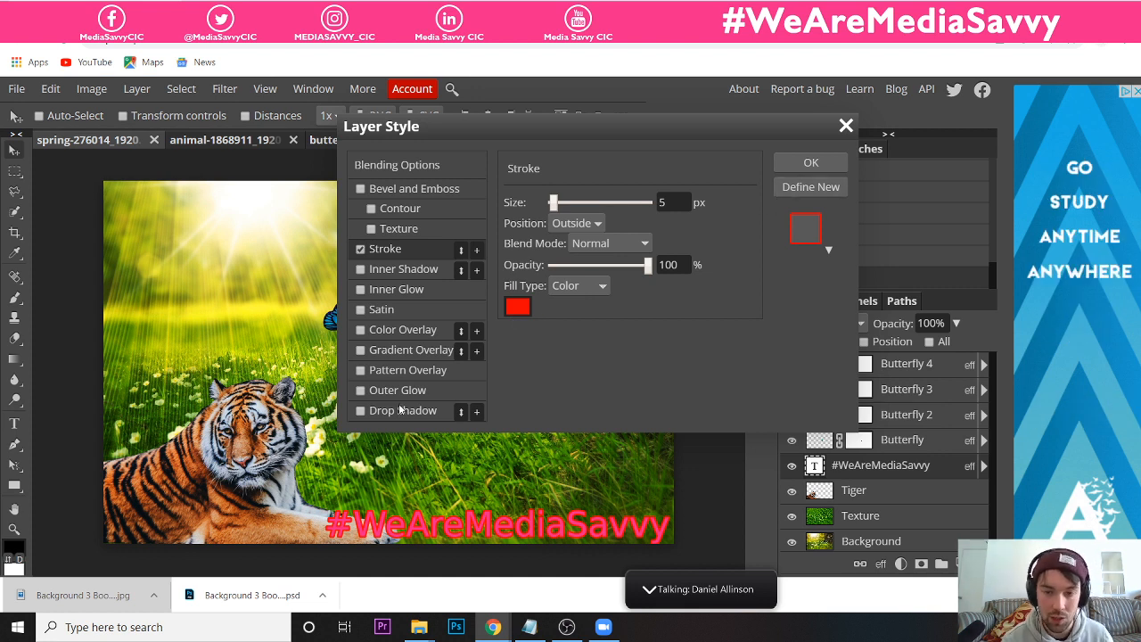
left_click(565, 287)
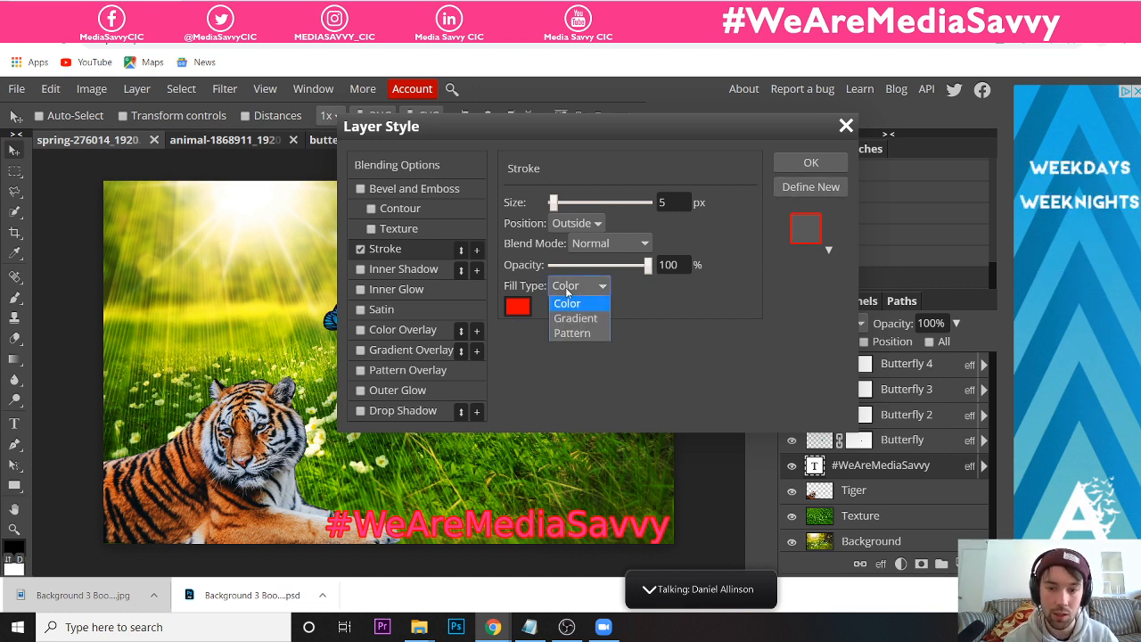
left_click(565, 299)
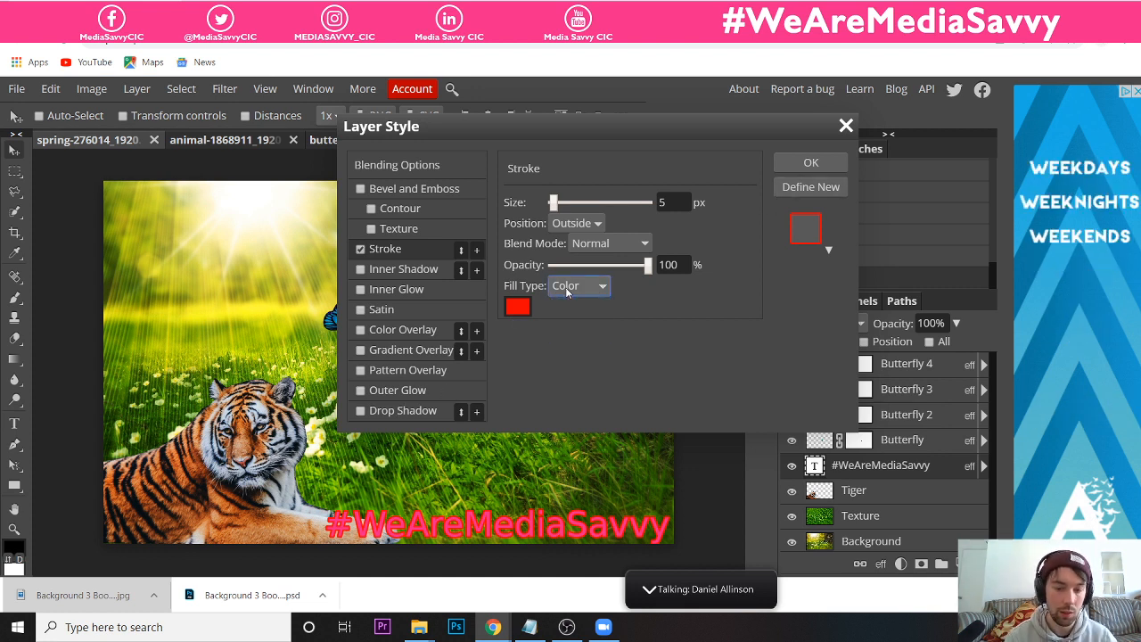
left_click(359, 250)
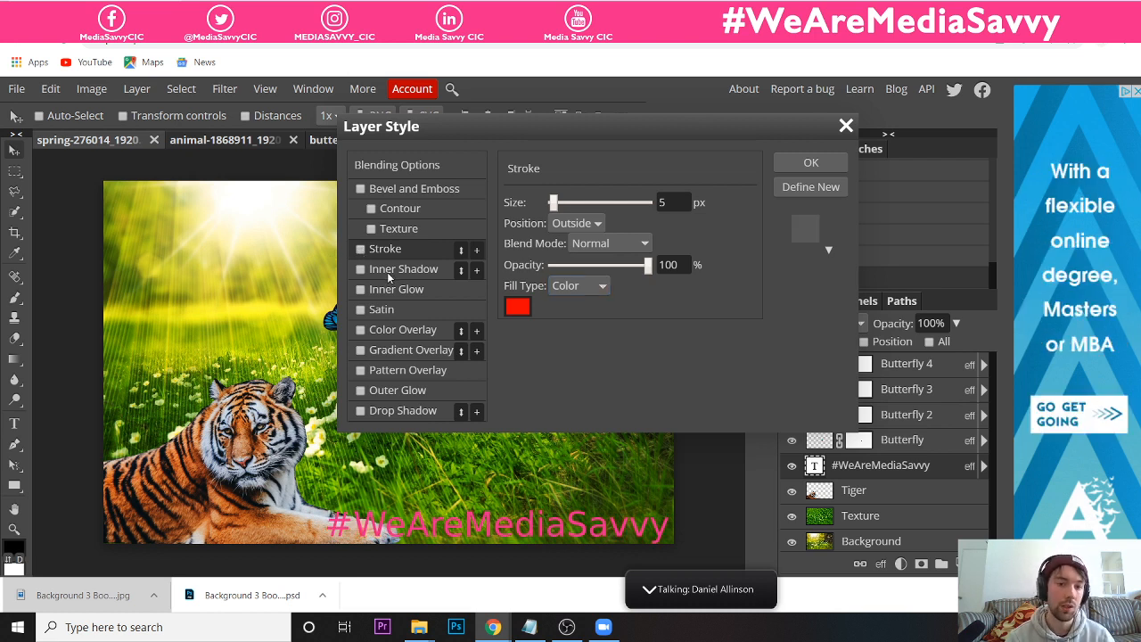
- Try a Satin effect with 46 px distance and 30 px size, plus a drop shadow 12 px in size, on the text
left_click(389, 309)
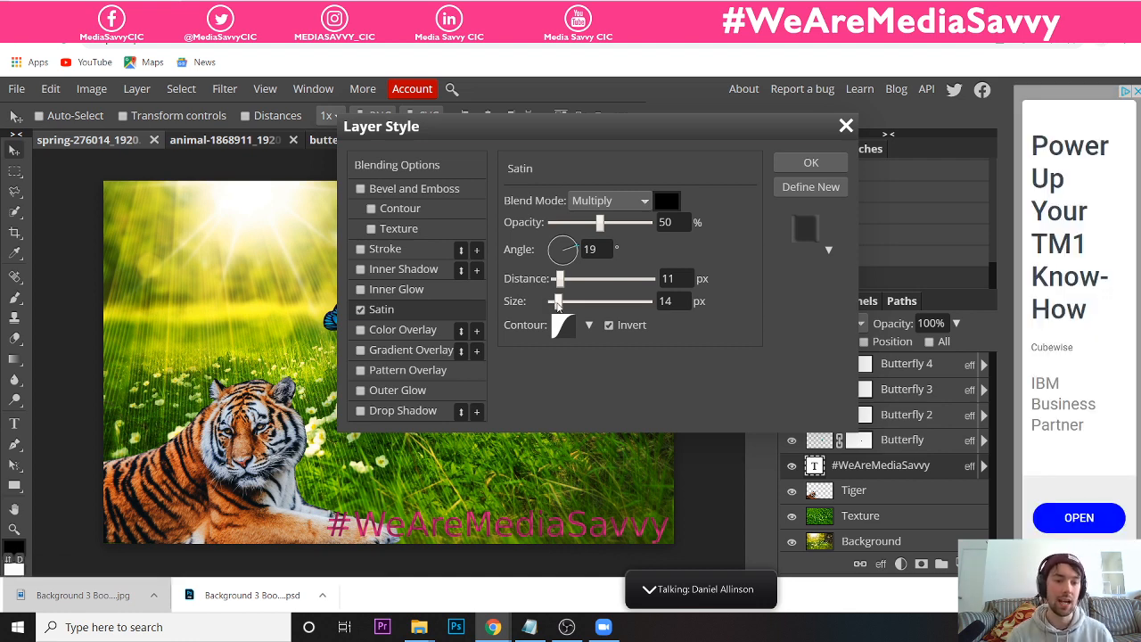
left_click_drag(556, 304, 579, 279)
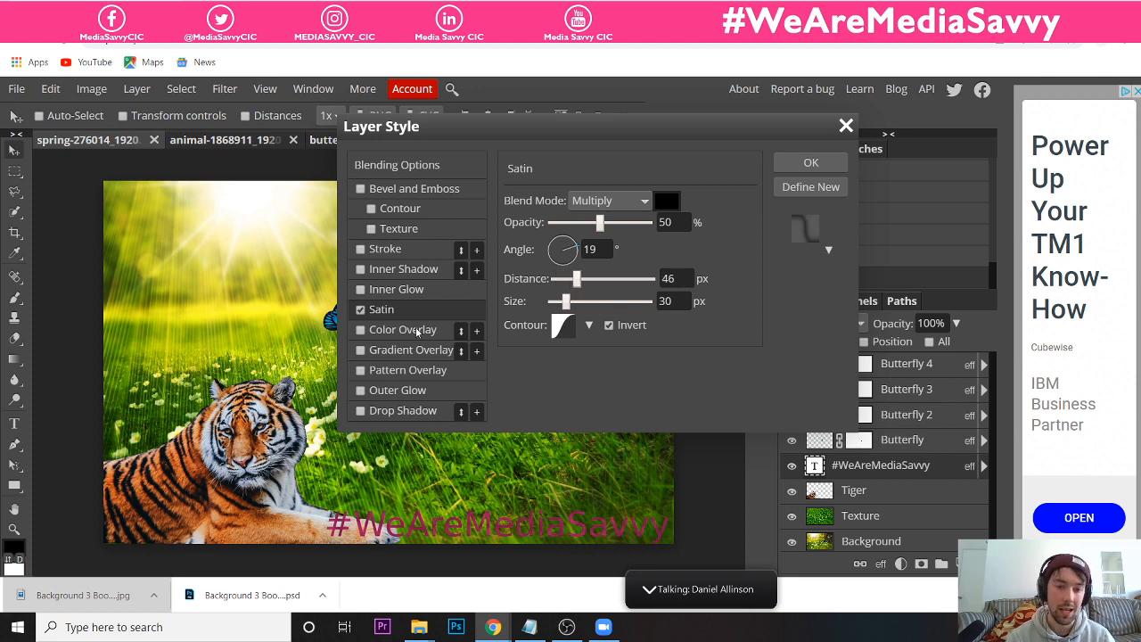
left_click(403, 413)
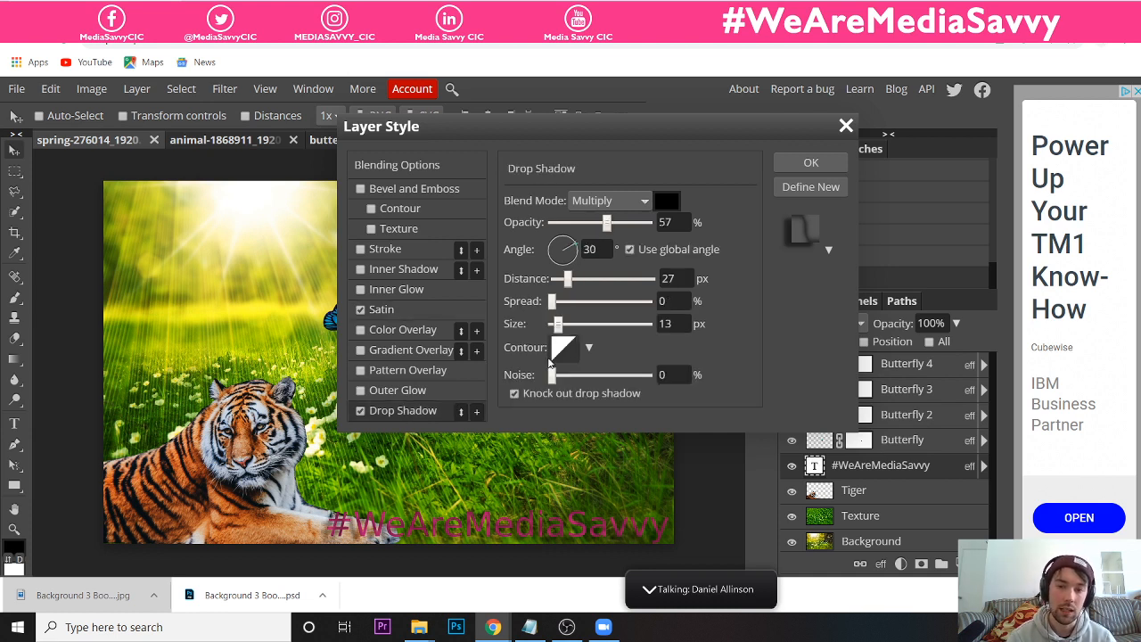
mouse_move(557, 328)
left_mouse_down()
mouse_move(588, 325)
mouse_move(557, 323)
mouse_move(557, 303)
mouse_move(586, 303)
mouse_move(549, 307)
left_mouse_up()
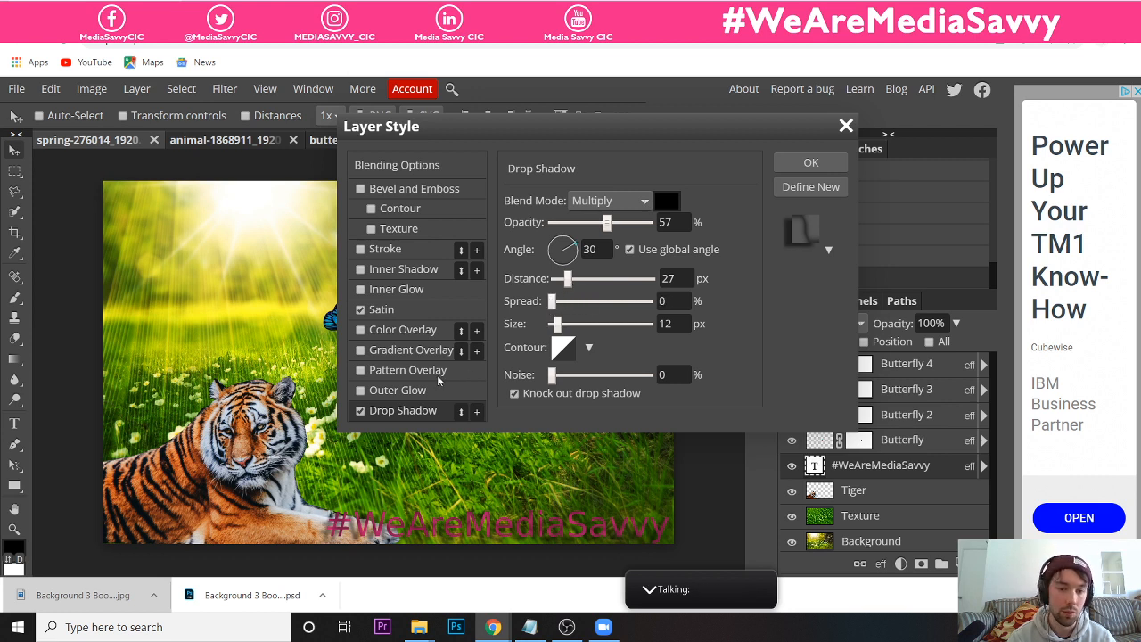
left_click(361, 411)
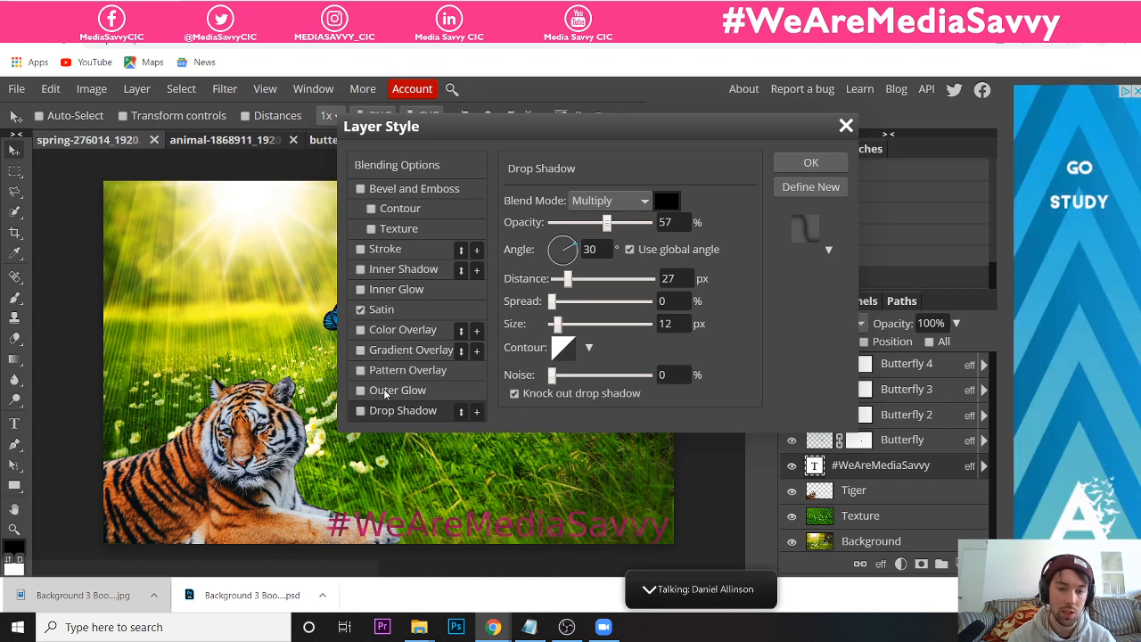
- Replace the text's Satin effect with an outer glow using the Precise technique and a size of 8 px
left_click(382, 393)
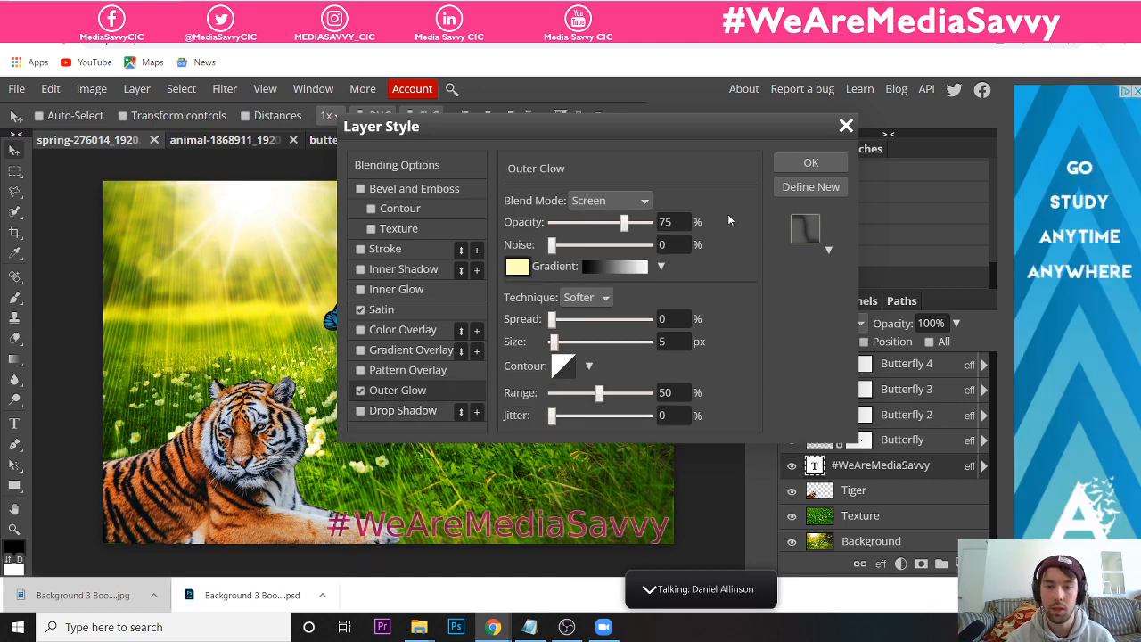
left_click(599, 297)
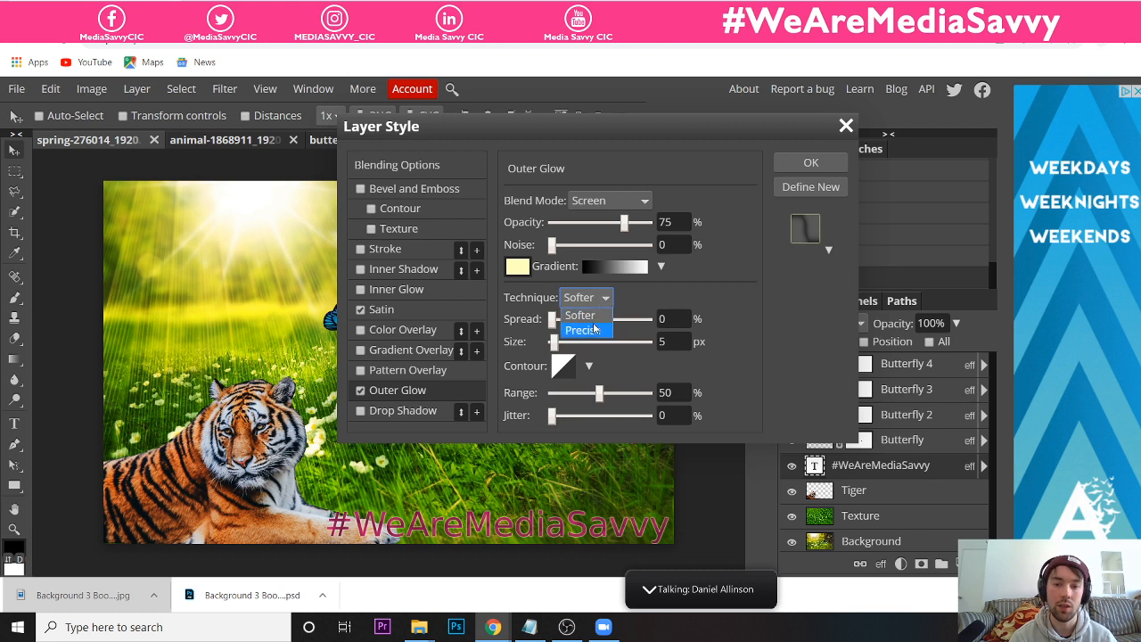
left_click(594, 329)
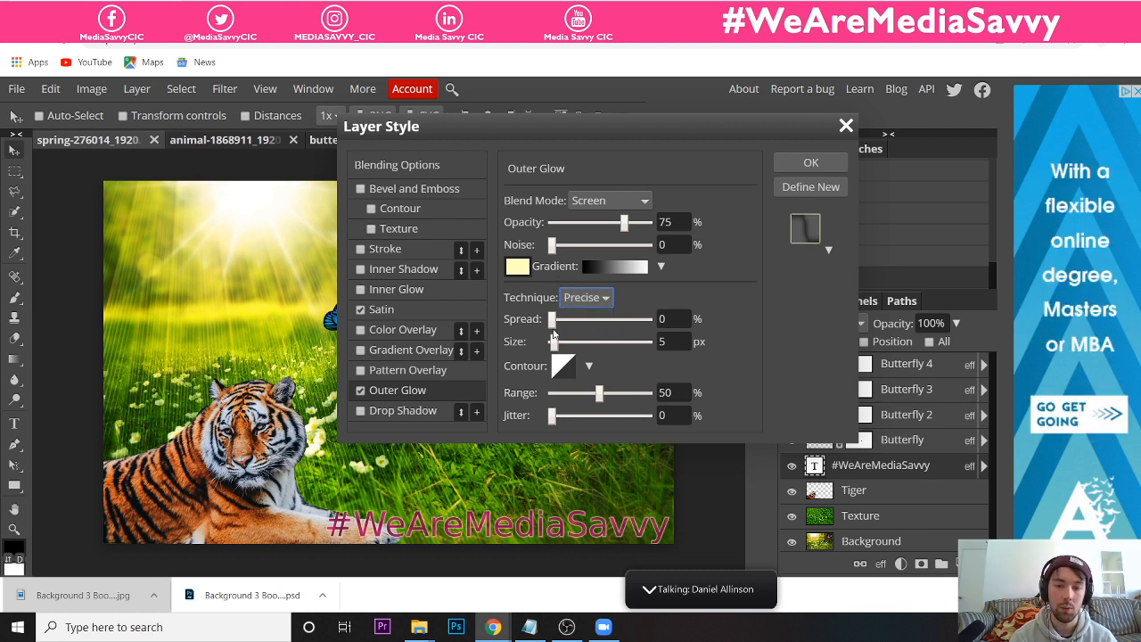
left_click_drag(552, 342, 558, 349)
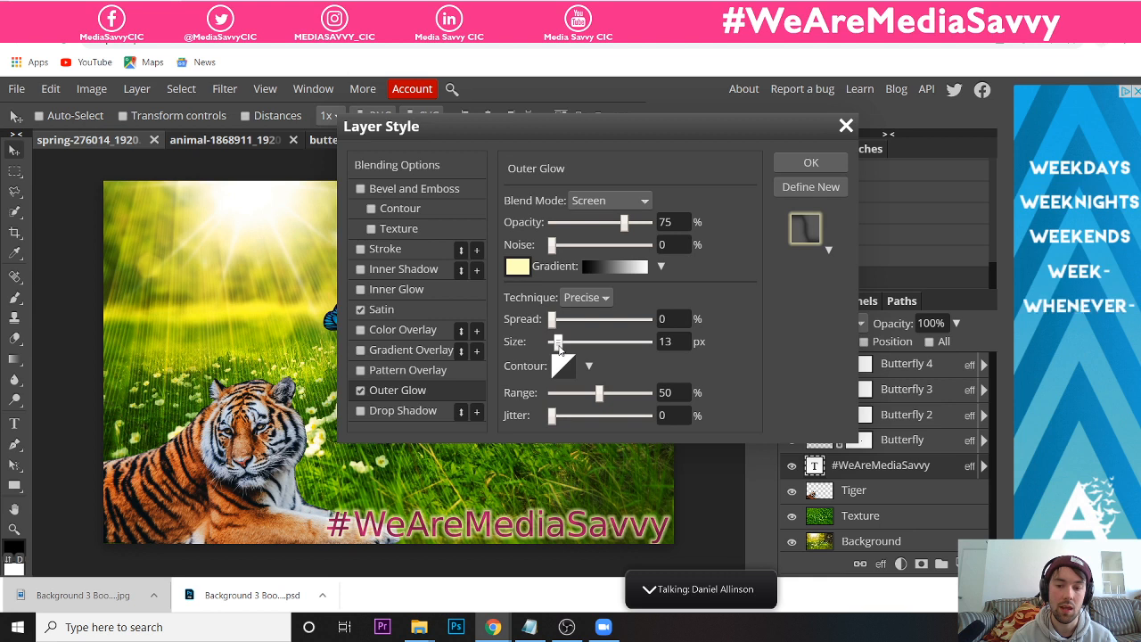
left_click(361, 309)
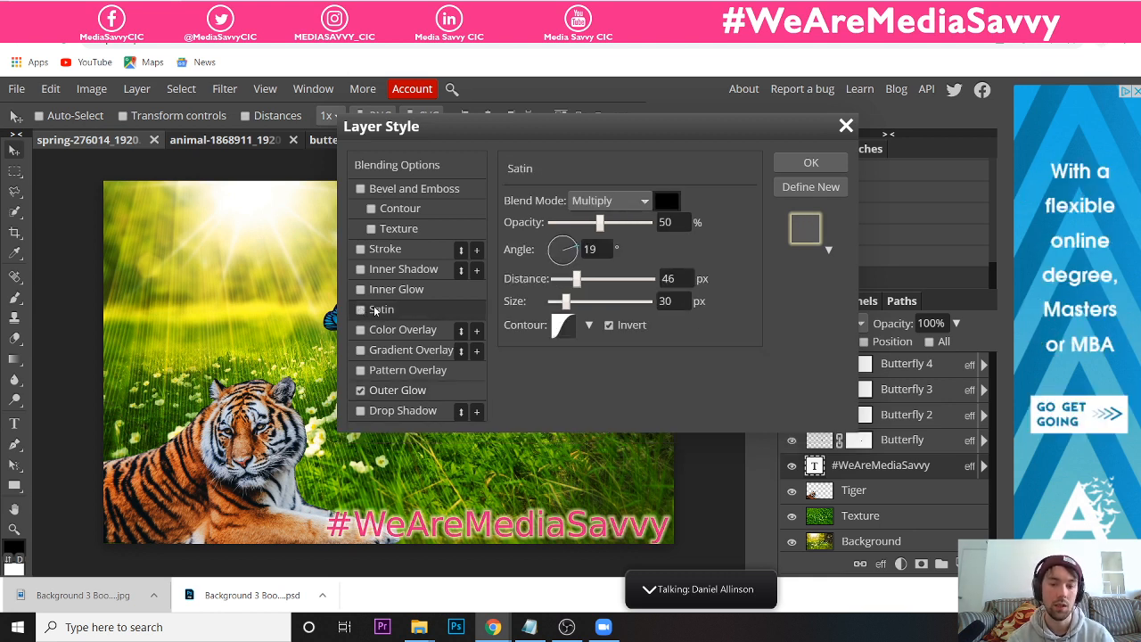
left_click(409, 392)
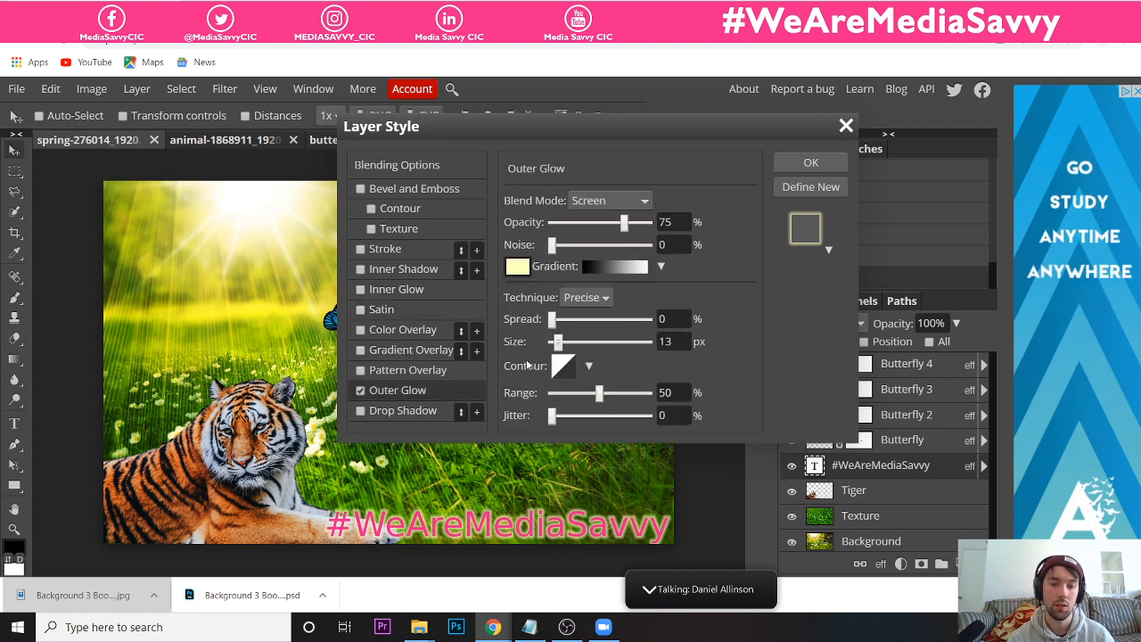
left_click_drag(556, 346, 557, 352)
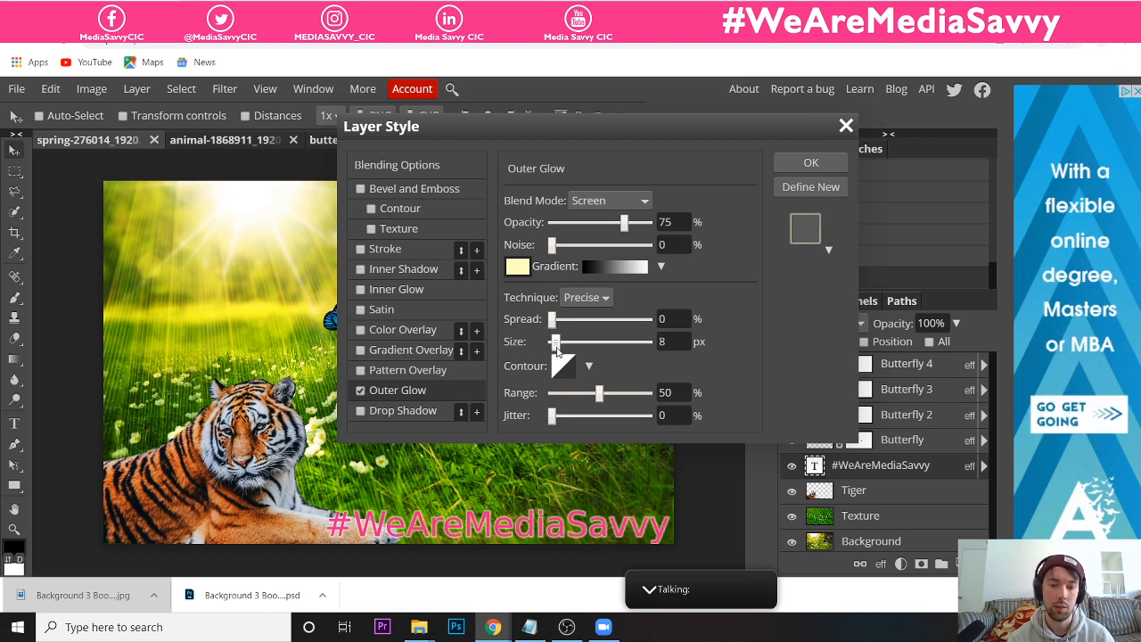
- Try the Dissolve, Darken, Darker Color, Lighten, Linear Light and Soft Light blend modes on the text's outer glow
left_click(646, 201)
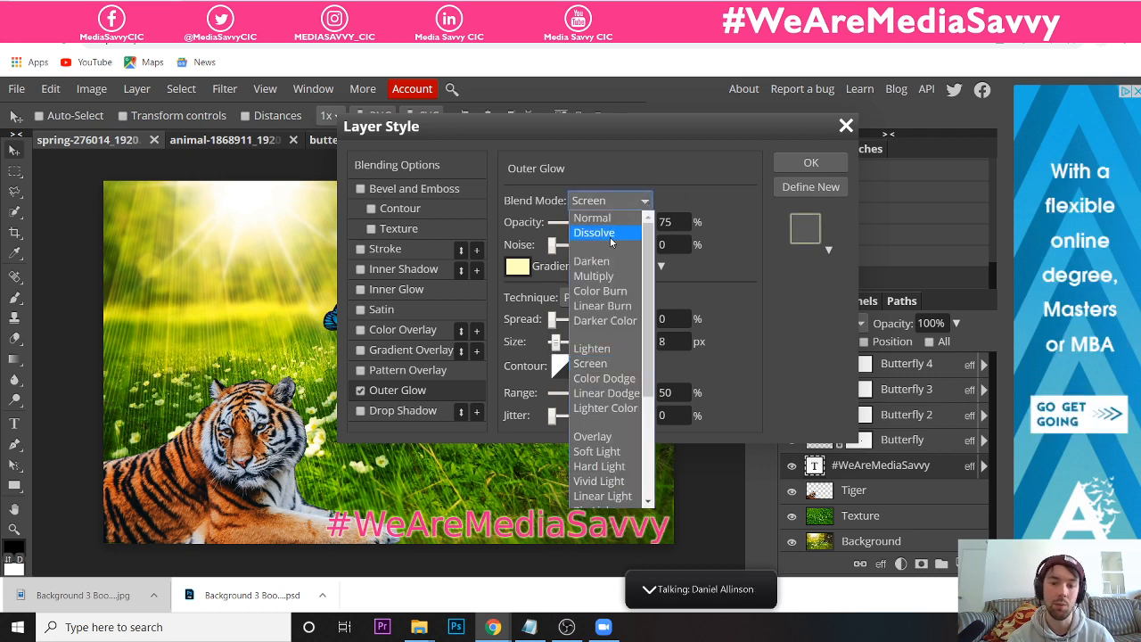
left_click(612, 233)
left_click(603, 206)
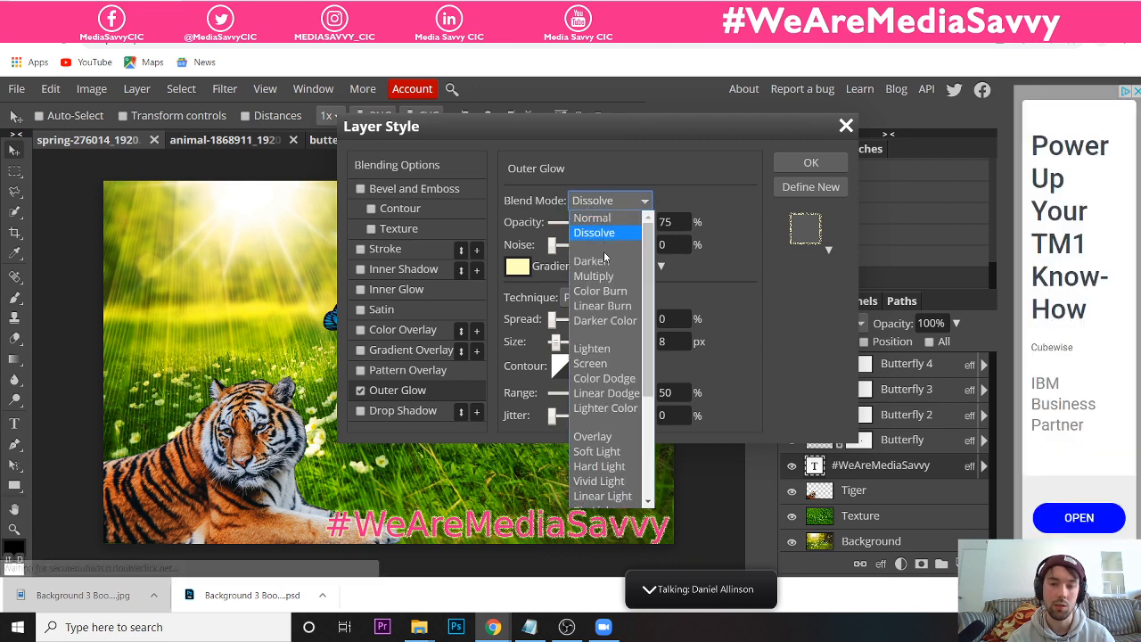
left_click(603, 258)
left_click(596, 202)
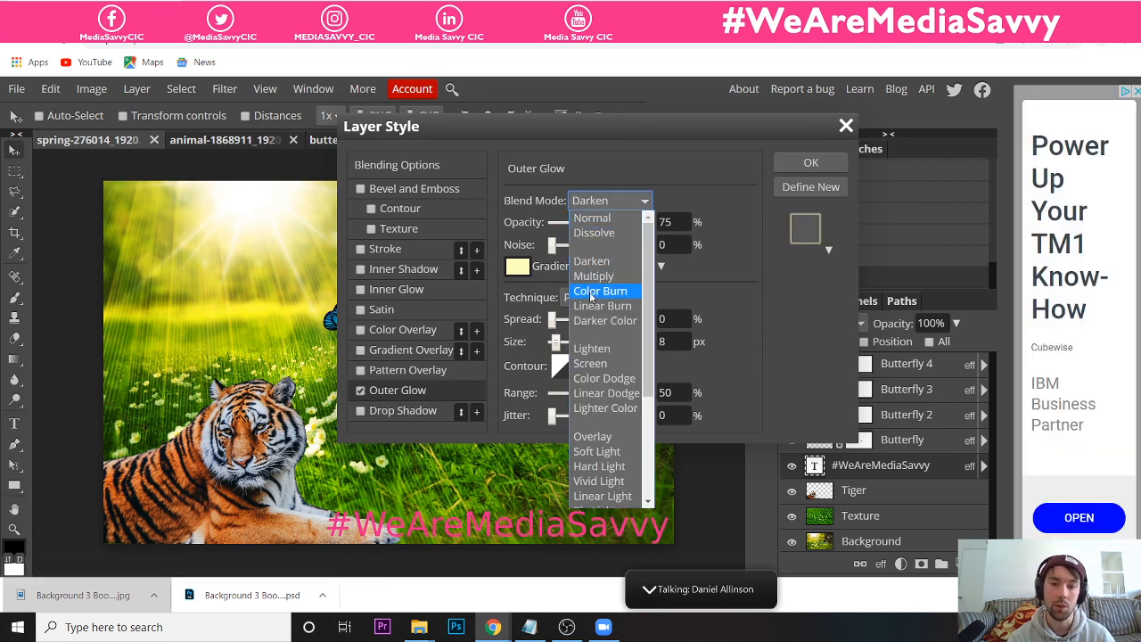
left_click(592, 318)
left_click(606, 201)
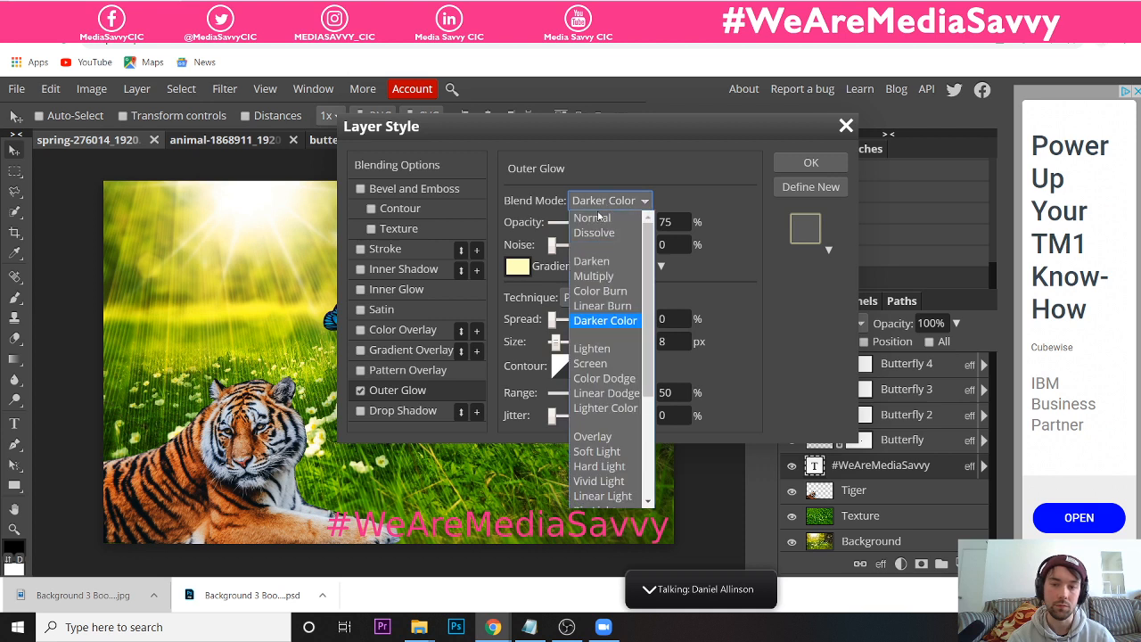
left_click(590, 349)
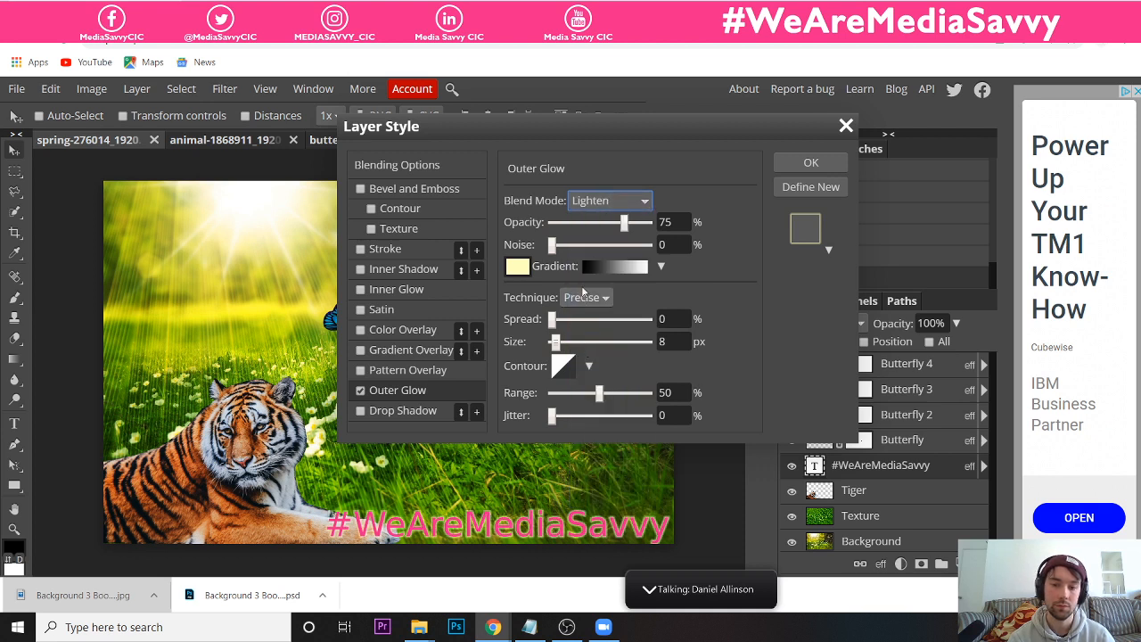
left_click(616, 200)
scroll(597, 357, "down", 3)
left_click(596, 376)
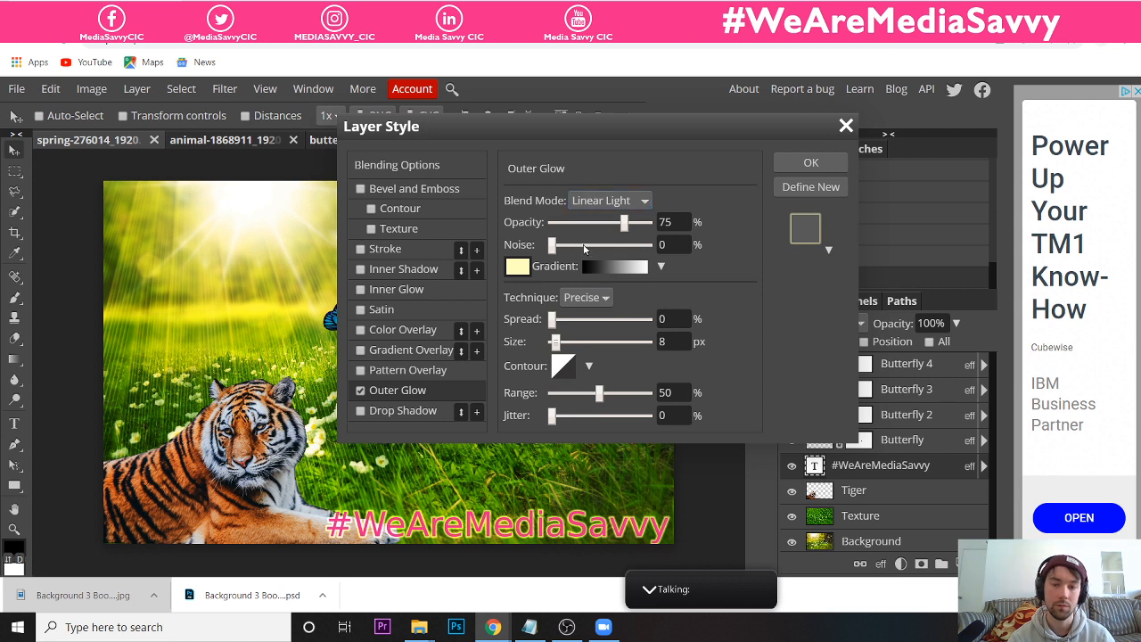
left_click(590, 203)
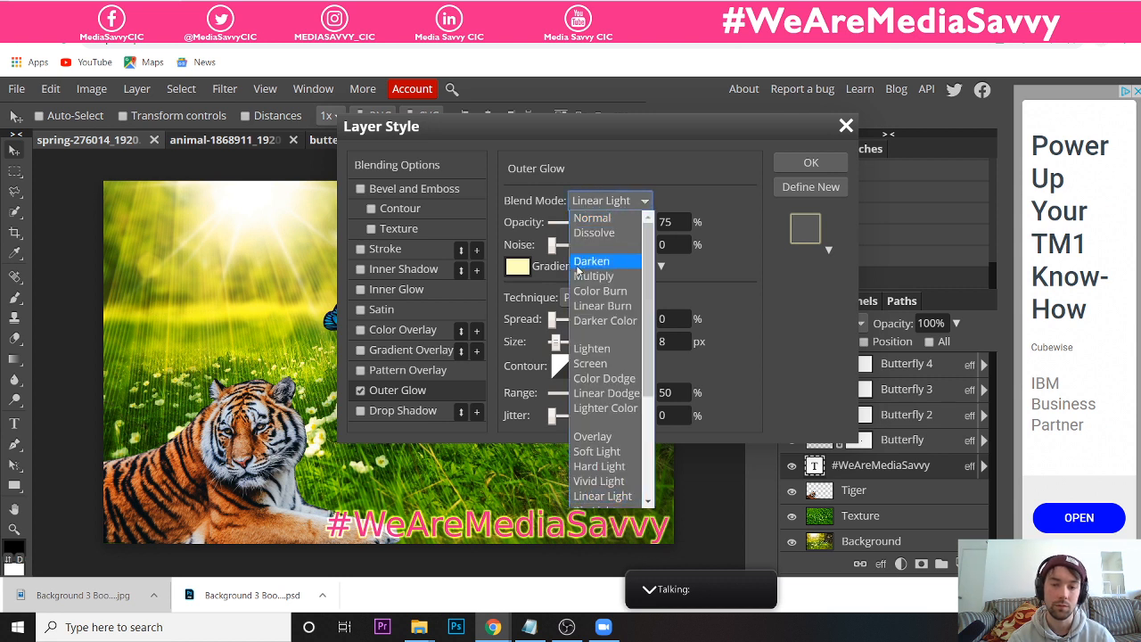
left_click(592, 450)
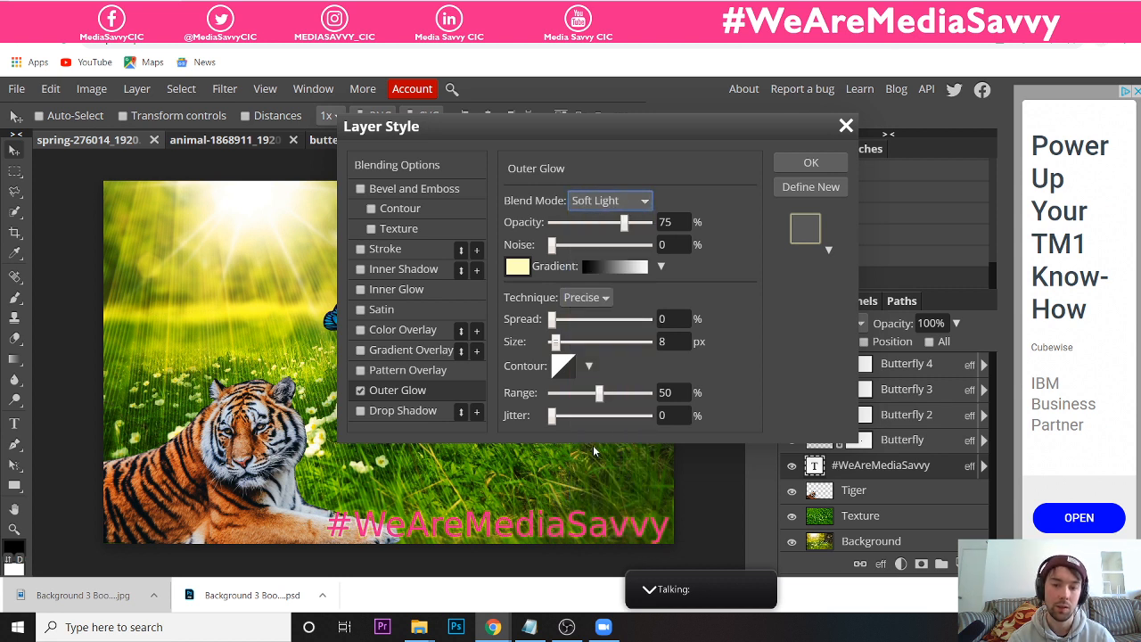
- Set the outer glow's blend mode to Vivid Light and apply the layer style to the text
left_click(592, 201)
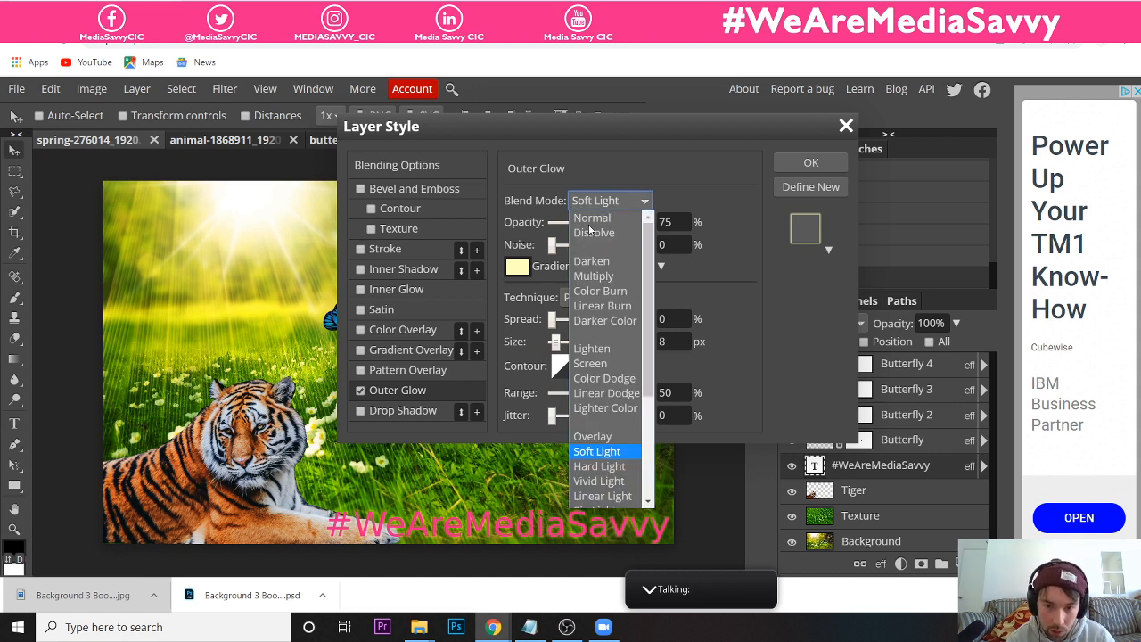
left_click(597, 480)
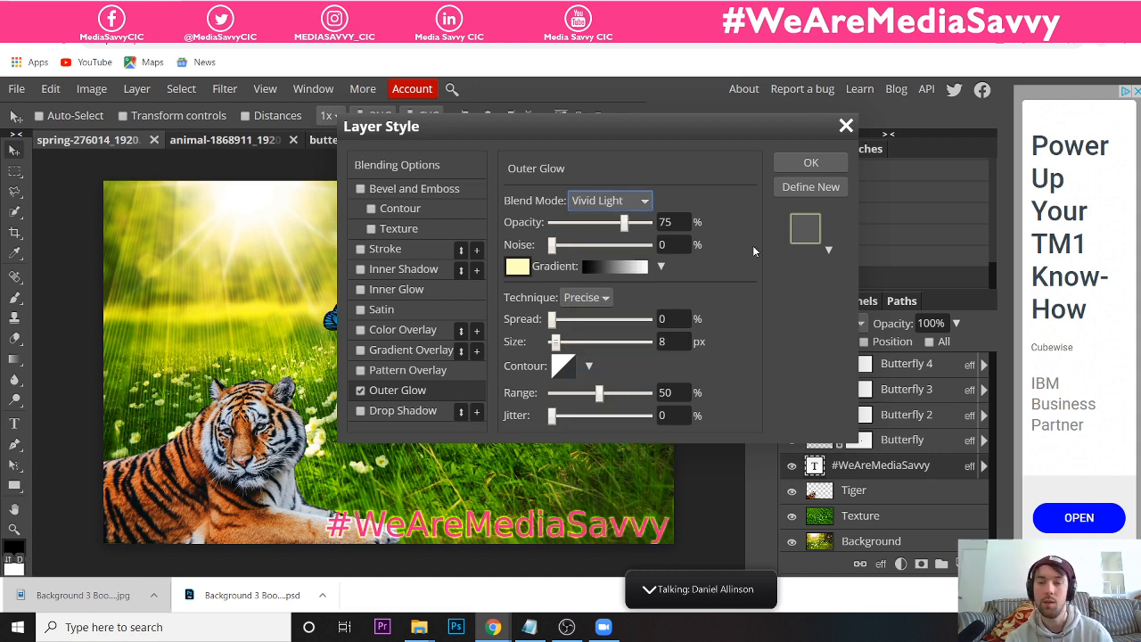
left_click(810, 162)
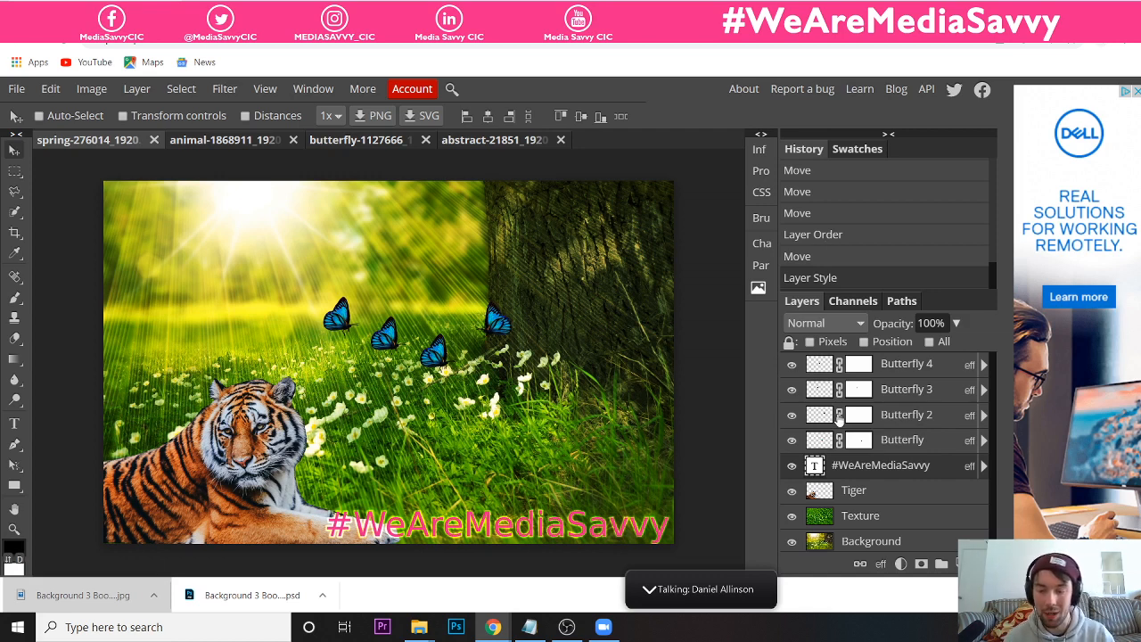
- Review the Texture, Tiger and #WeAreMediaSavvy layers in turn, finishing with the Tiger layer selected
scroll(839, 420, "down", 1)
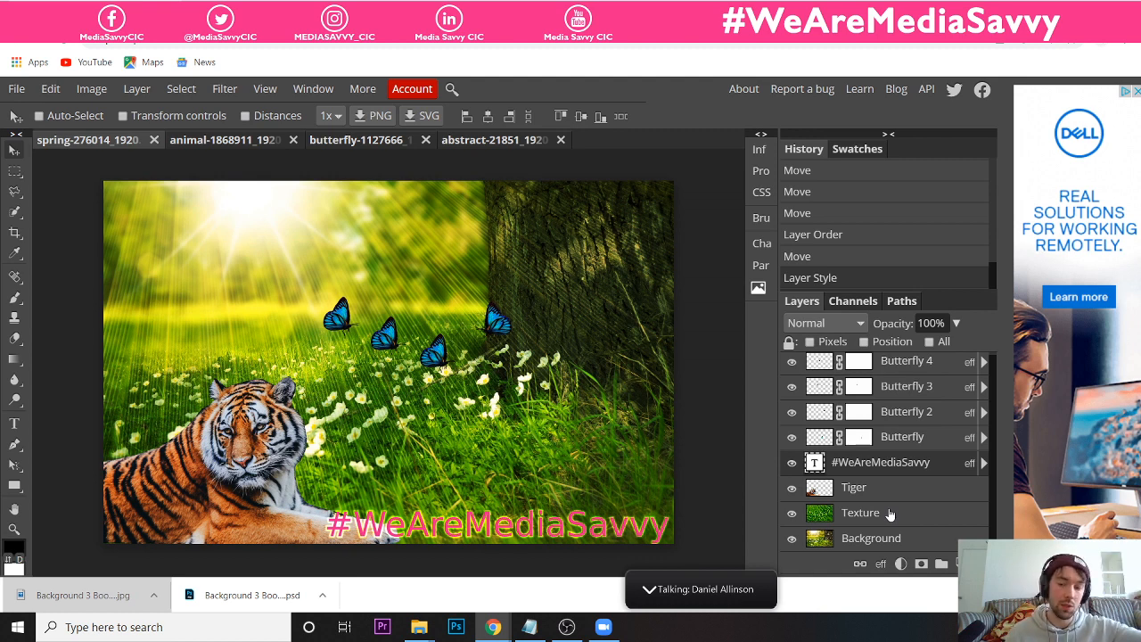
scroll(899, 458, "up", 1)
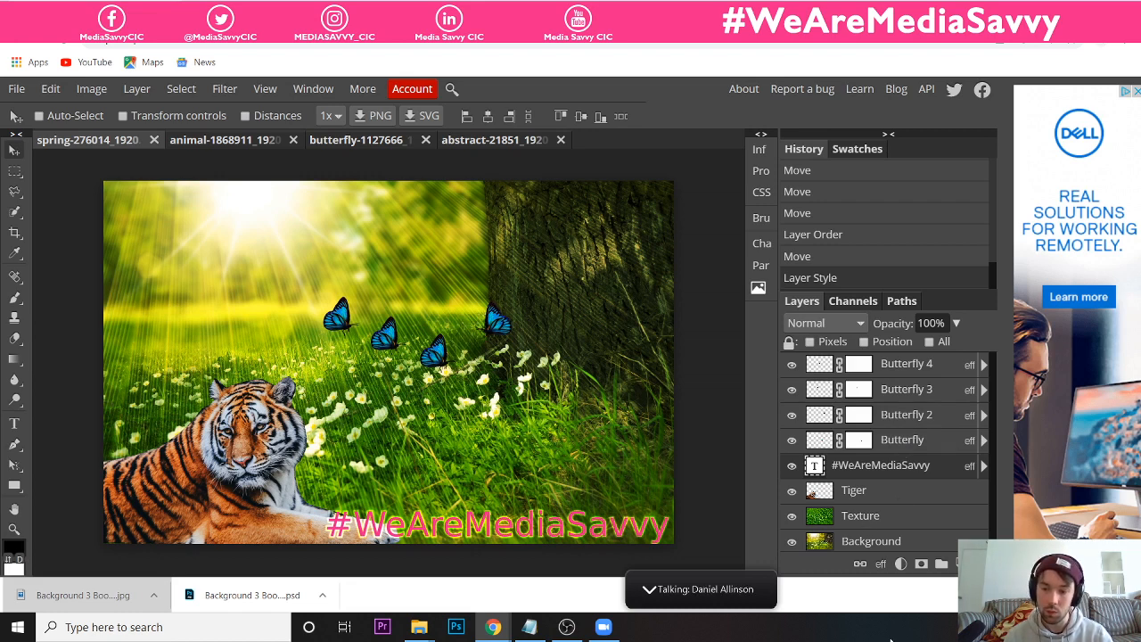
left_click(866, 526)
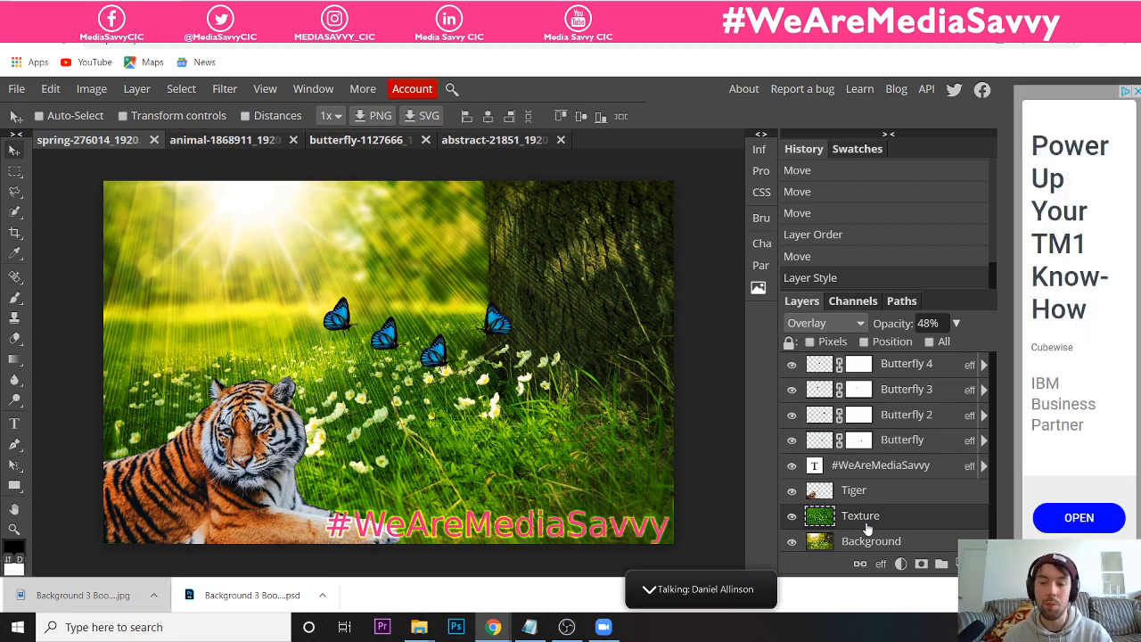
left_click(875, 498)
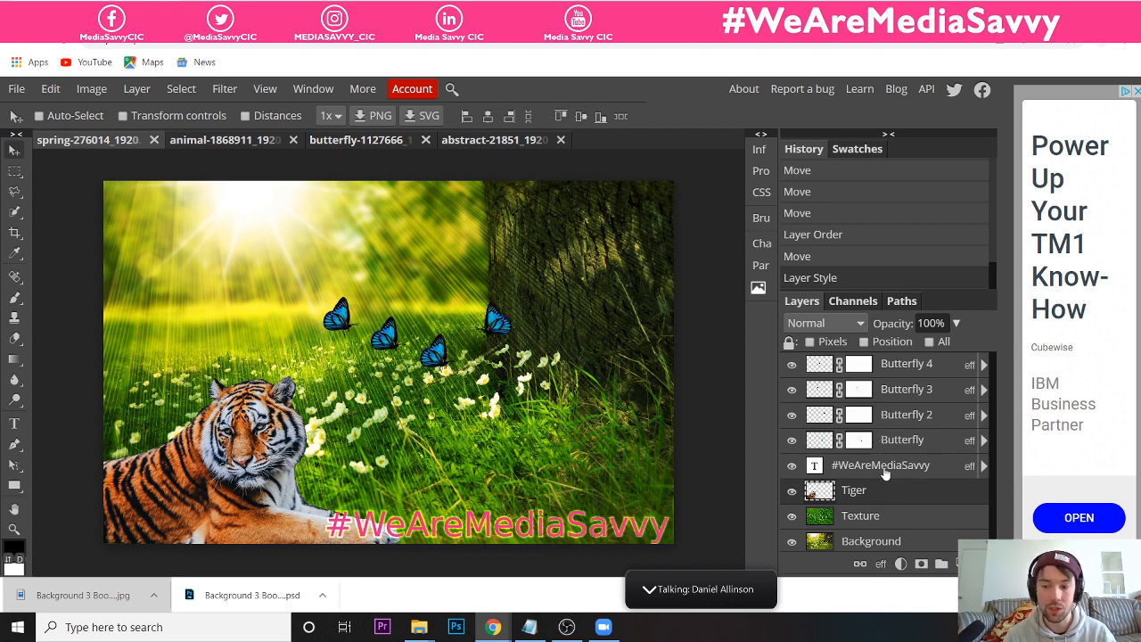
left_click(884, 473)
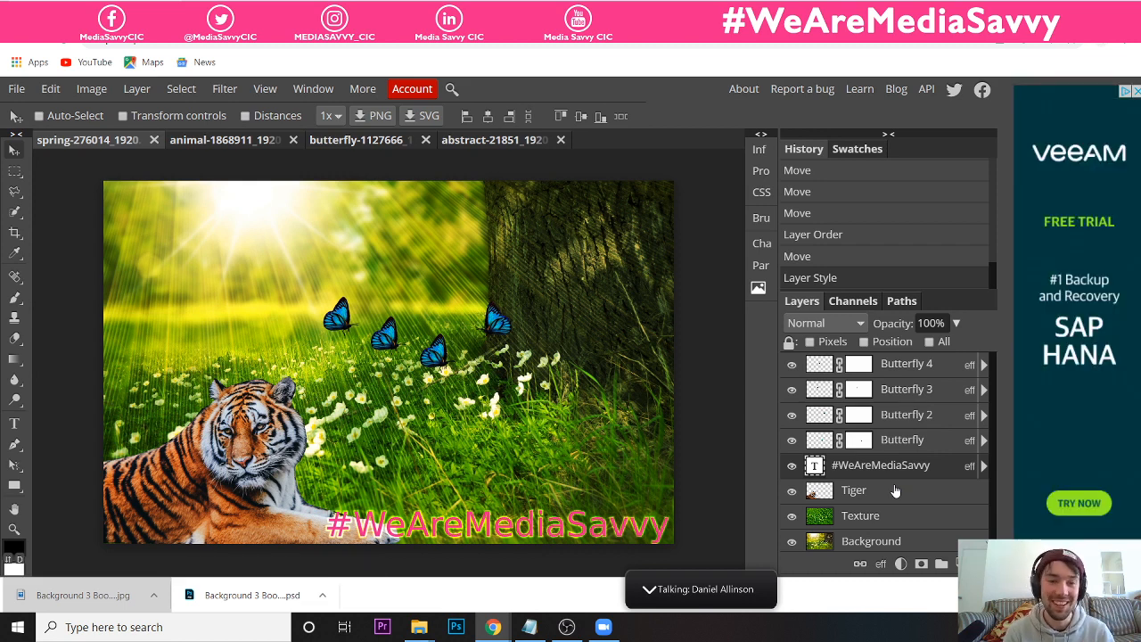
scroll(896, 490, "down", 1)
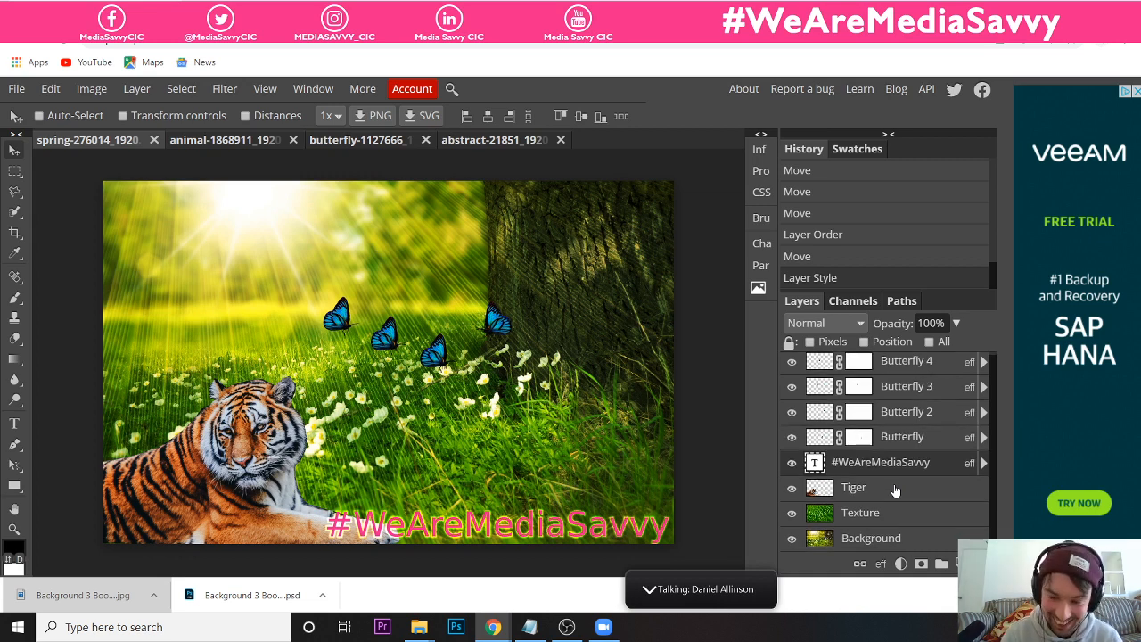
left_click(896, 490)
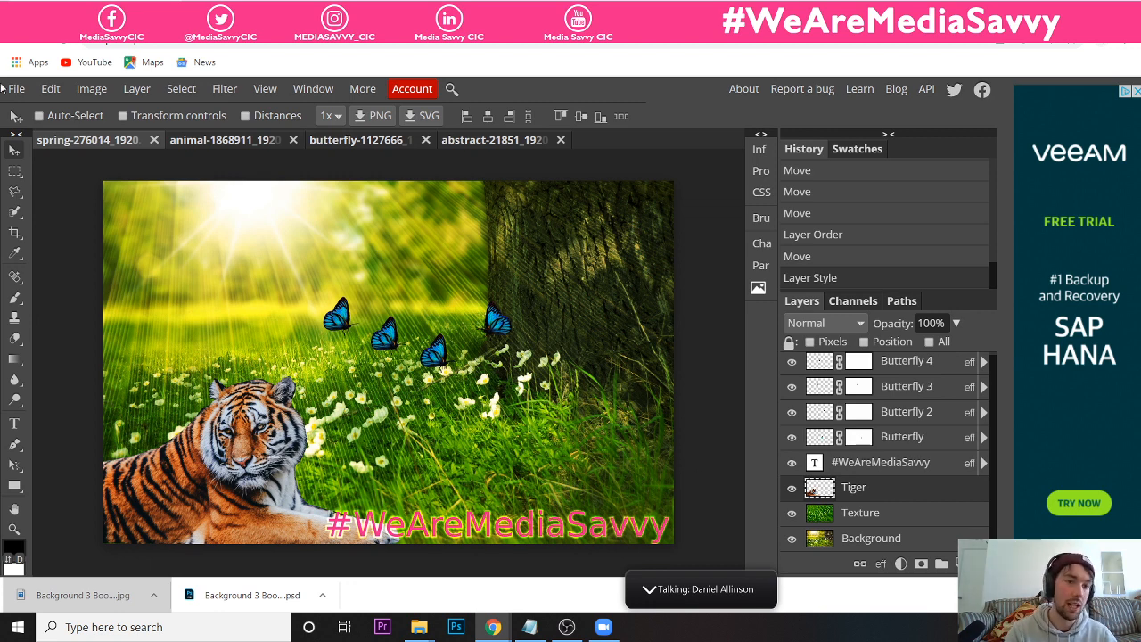
left_click(51, 90)
mouse_move(89, 91)
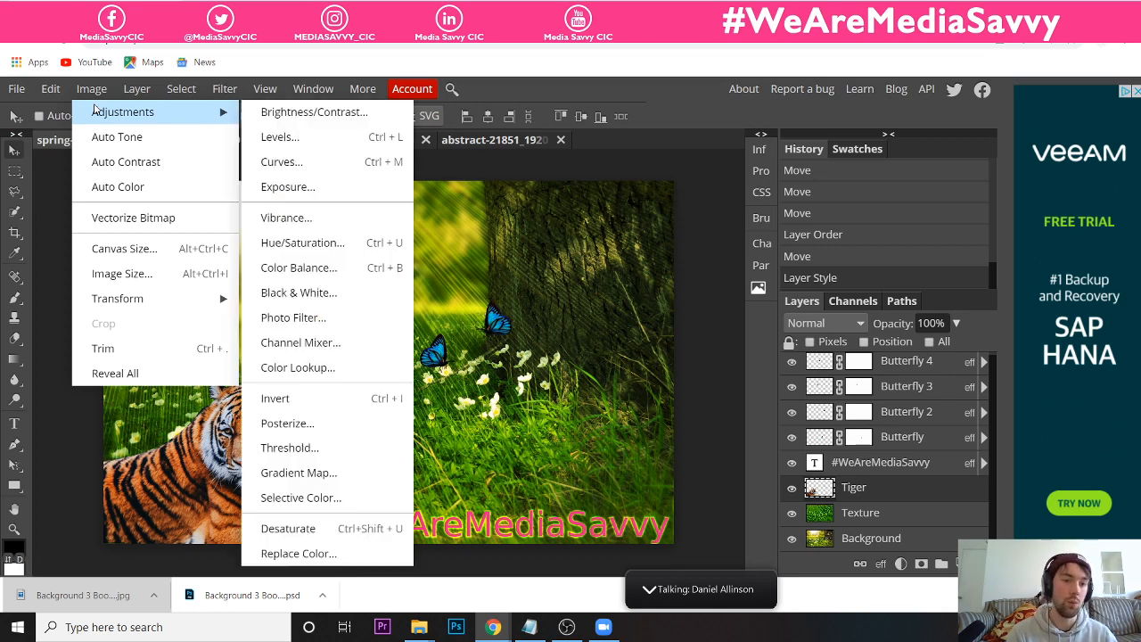
left_click(96, 94)
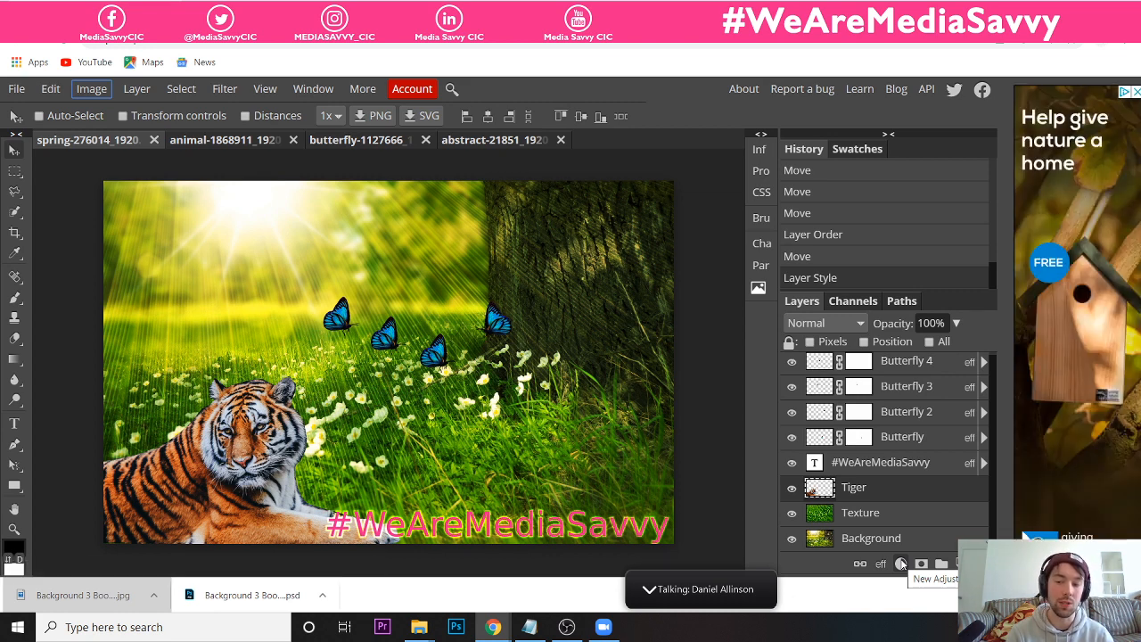
- Add a Brightness/Contrast adjustment layer directly above the Tiger layer
left_click(903, 564)
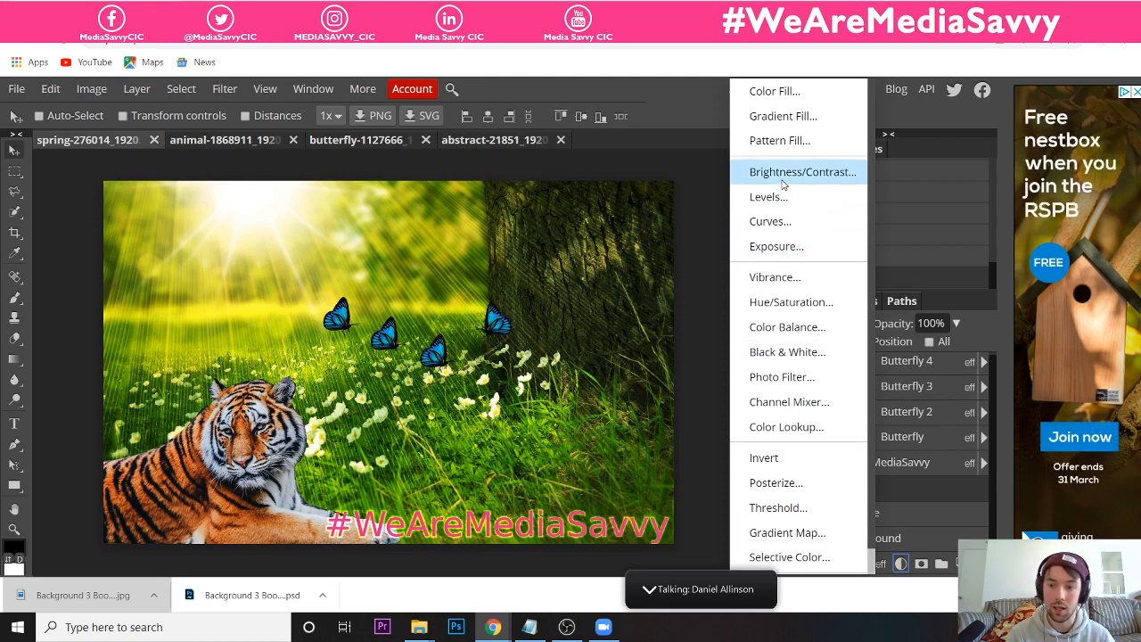
left_click(712, 209)
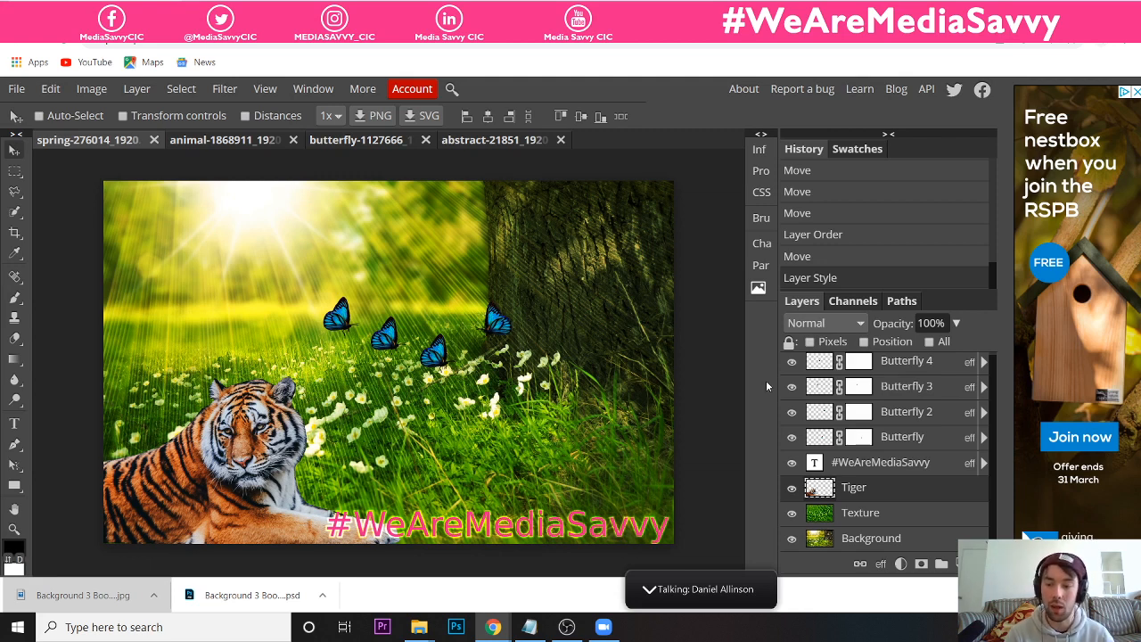
left_click(901, 563)
left_click(818, 175)
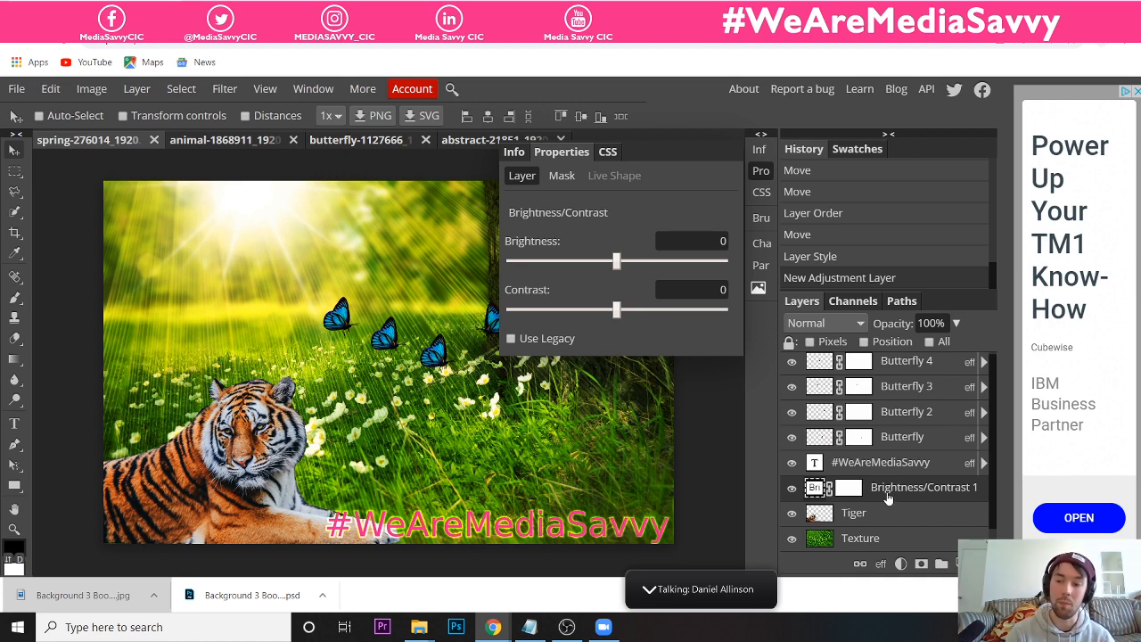
- Move the Brightness/Contrast layer above all the butterfly layers and raise its brightness to 9
scroll(877, 522, "down", 1)
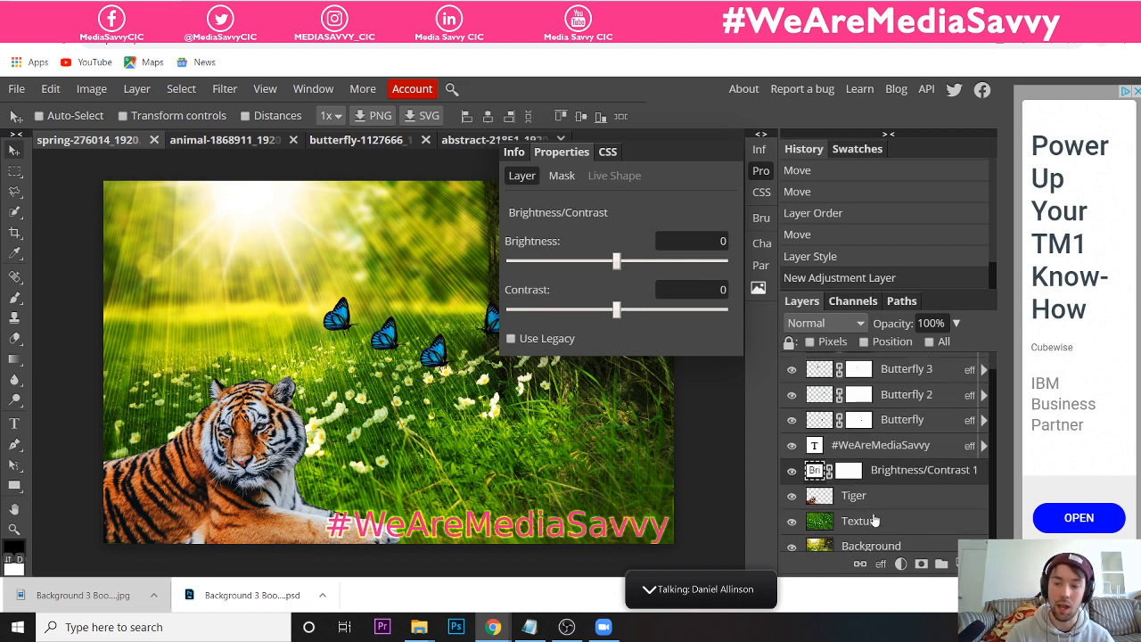
left_click_drag(891, 465, 876, 362)
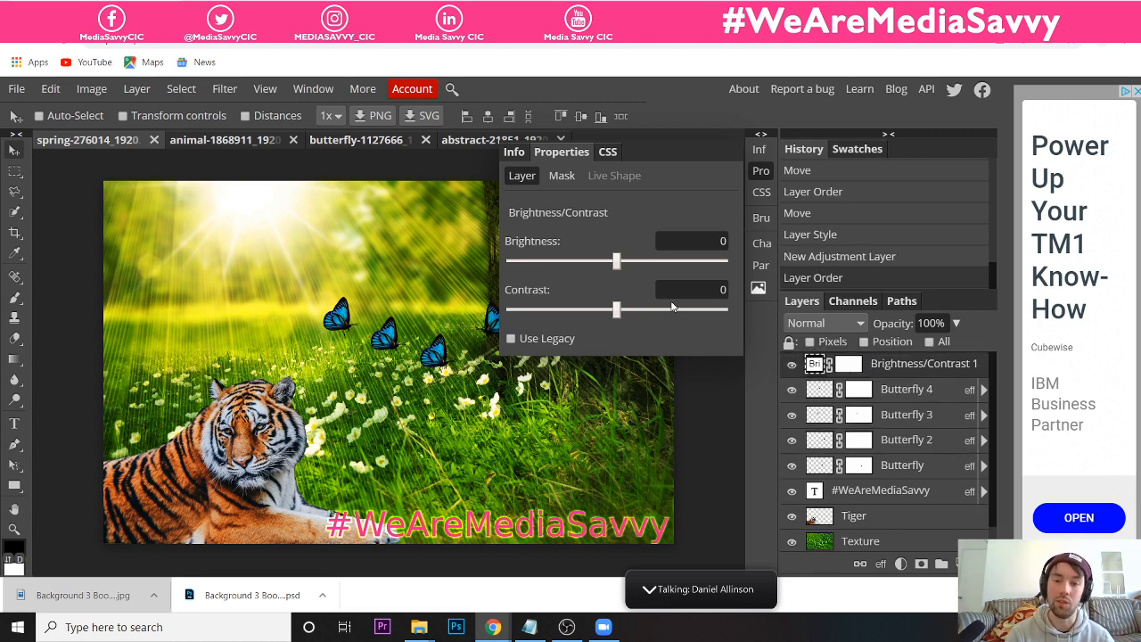
mouse_move(616, 261)
left_mouse_down()
mouse_move(696, 265)
mouse_move(622, 264)
left_mouse_up()
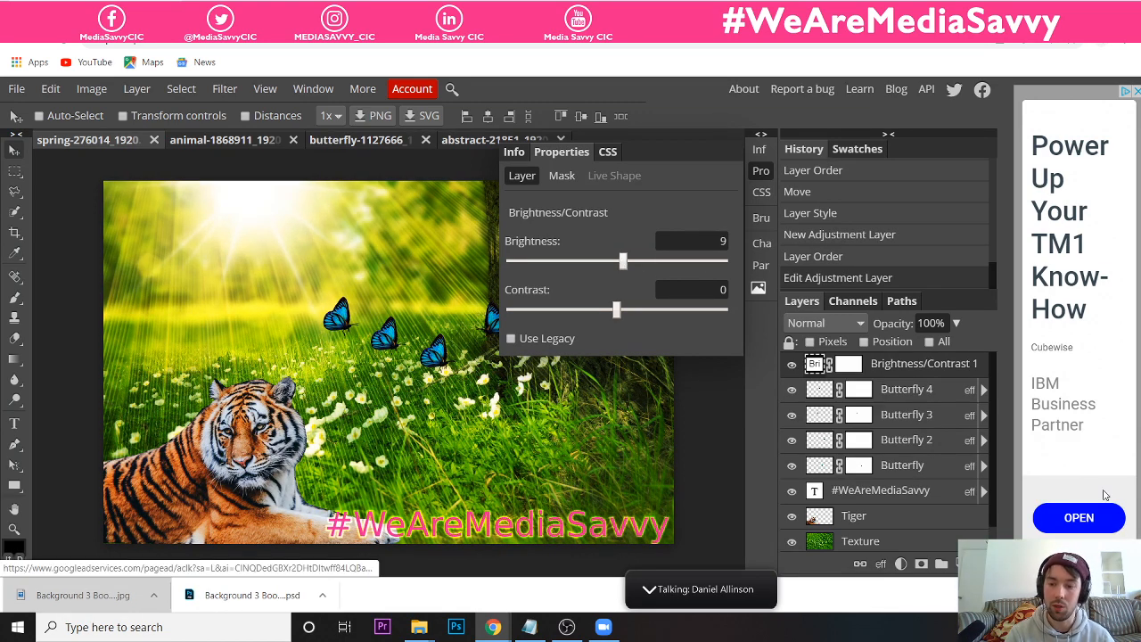
- Move the Brightness/Contrast layer between the #WeAreMediaSavvy and Tiger layers and set its brightness to 29
left_click_drag(916, 369, 911, 514)
scroll(909, 517, "down", 1)
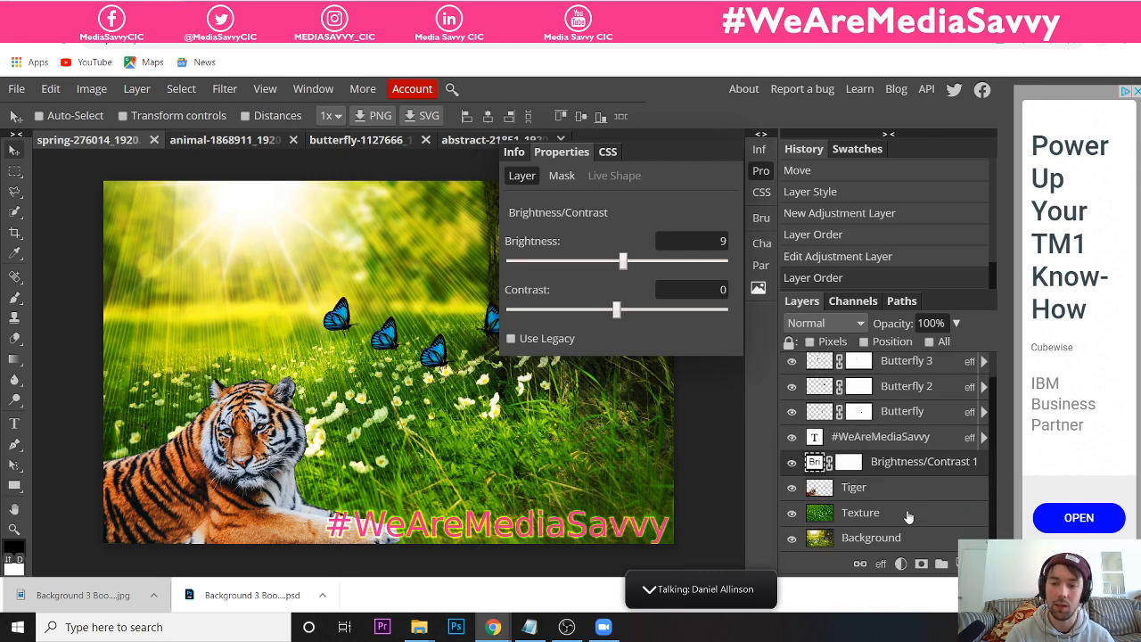
left_click_drag(628, 262, 636, 263)
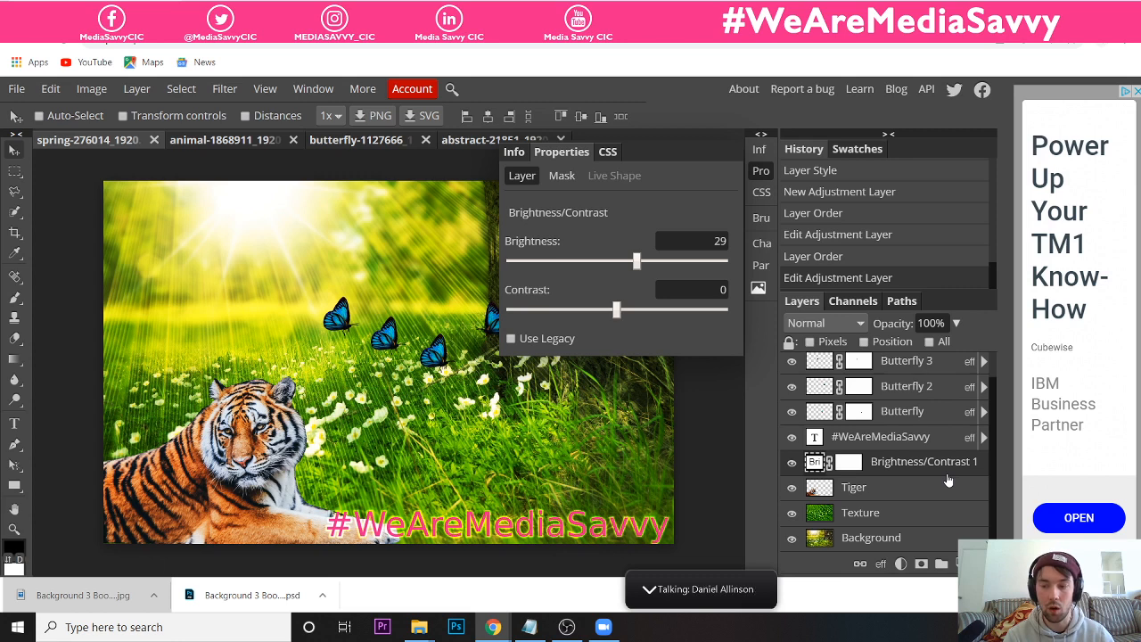
- Clip the Brightness/Contrast layer to the Tiger layer and set its brightness to 2
right_click(893, 468)
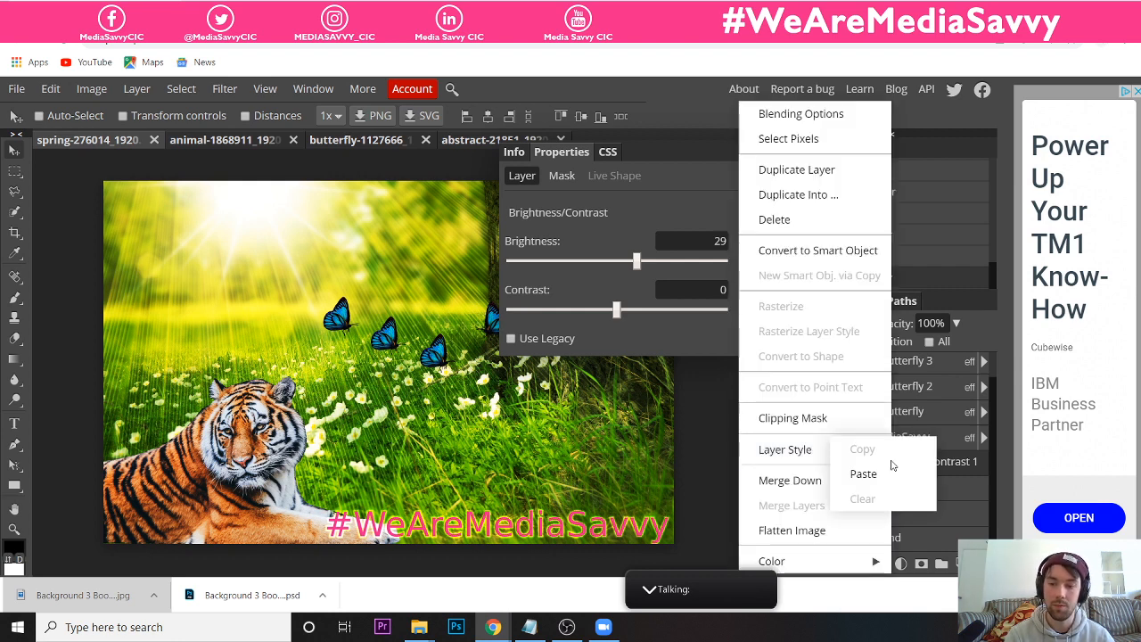
left_click(845, 418)
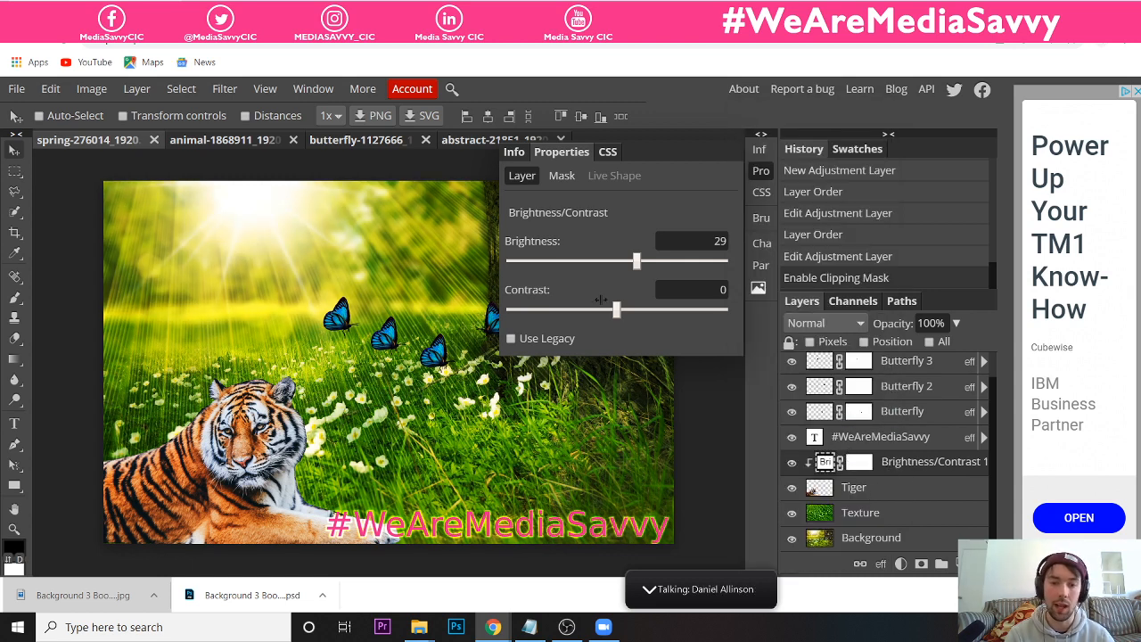
mouse_move(651, 264)
left_mouse_down()
mouse_move(682, 262)
mouse_move(631, 262)
left_mouse_up()
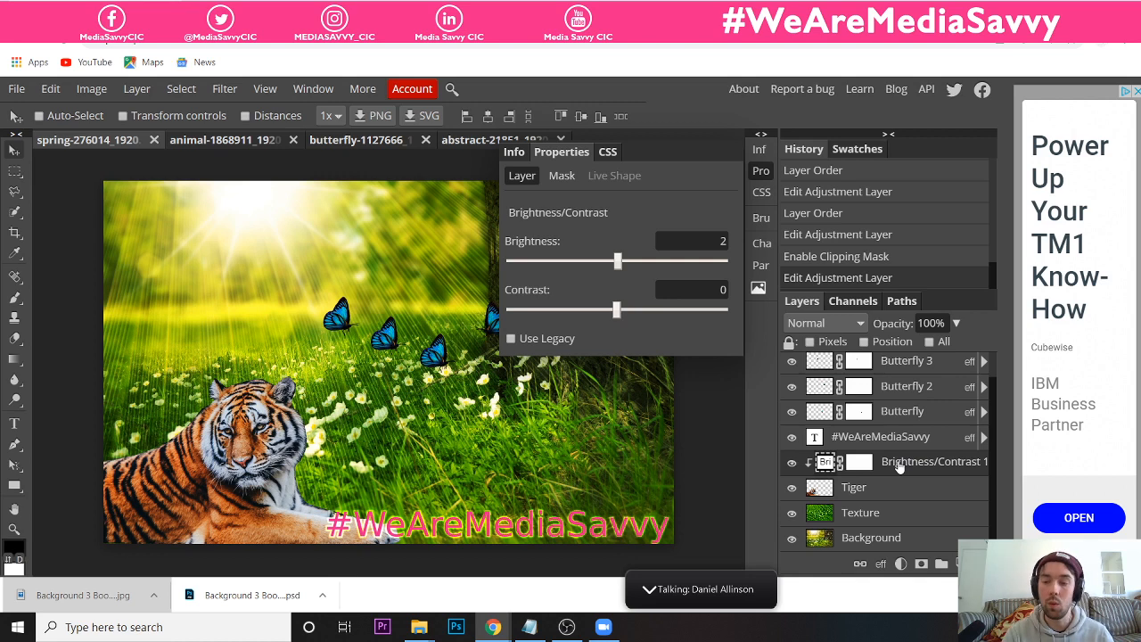
- Delete the Brightness/Contrast adjustment layer above the Tiger layer
scroll(899, 467, "up", 1)
scroll(899, 467, "down", 1)
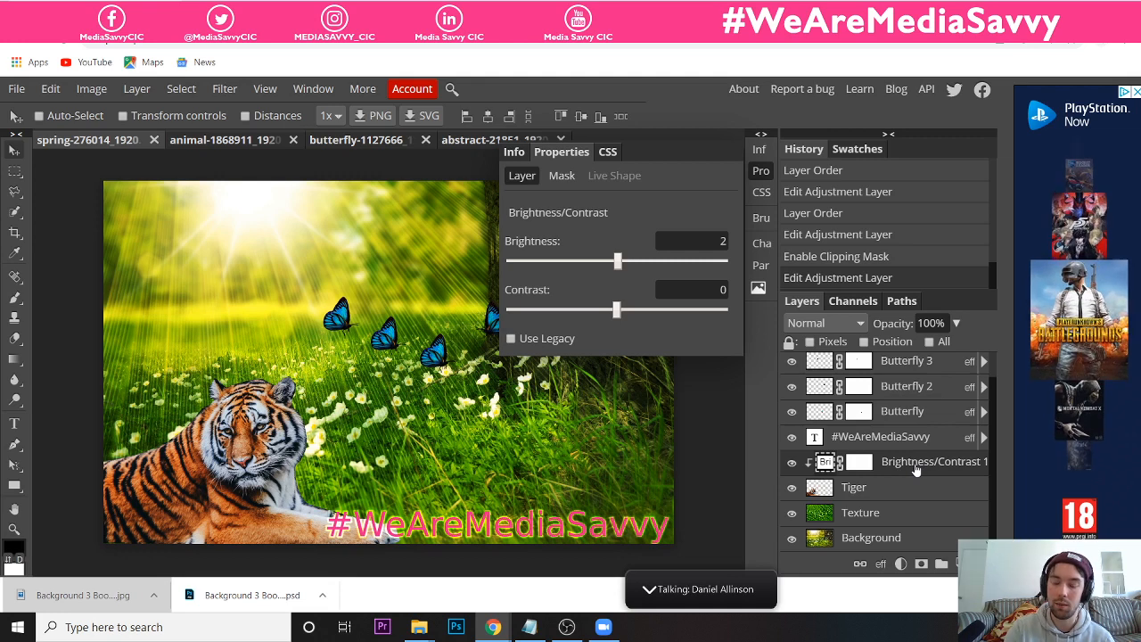
key("Delete")
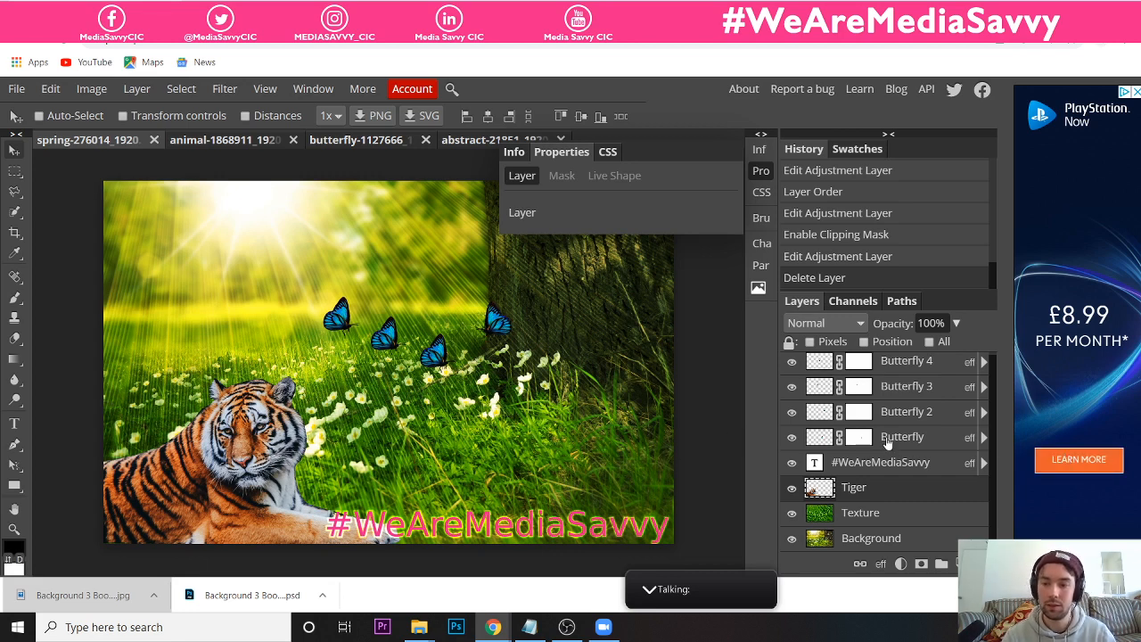
scroll(887, 443, "up", 1)
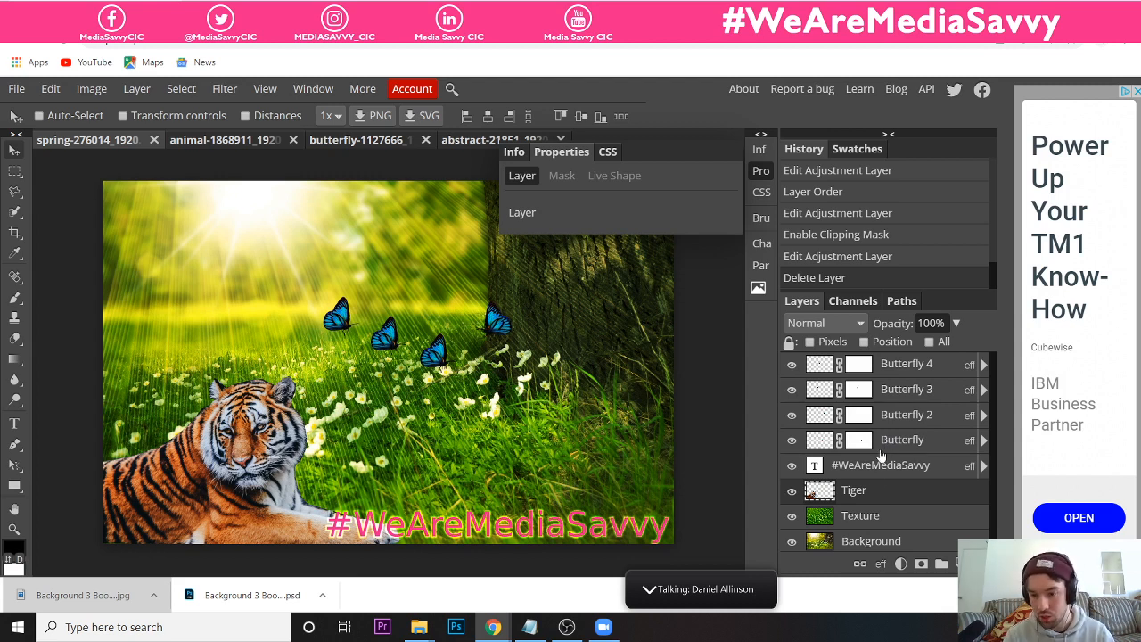
- Add a new Brightness/Contrast adjustment layer and place it above the Butterfly 4 layer
left_click(900, 564)
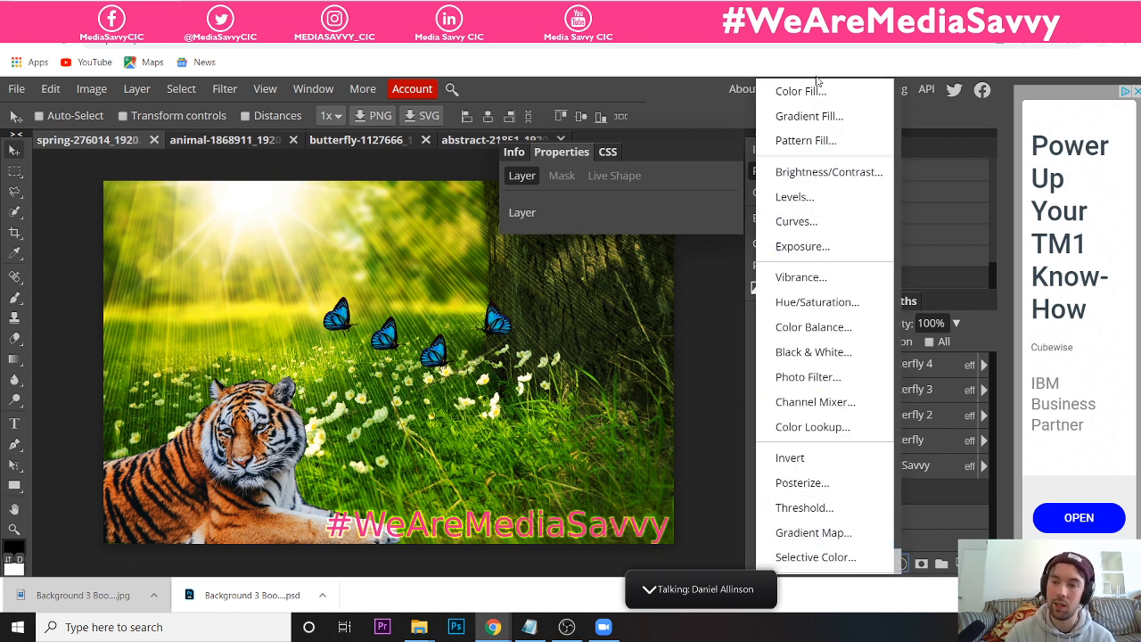
scroll(822, 241, "down", 1)
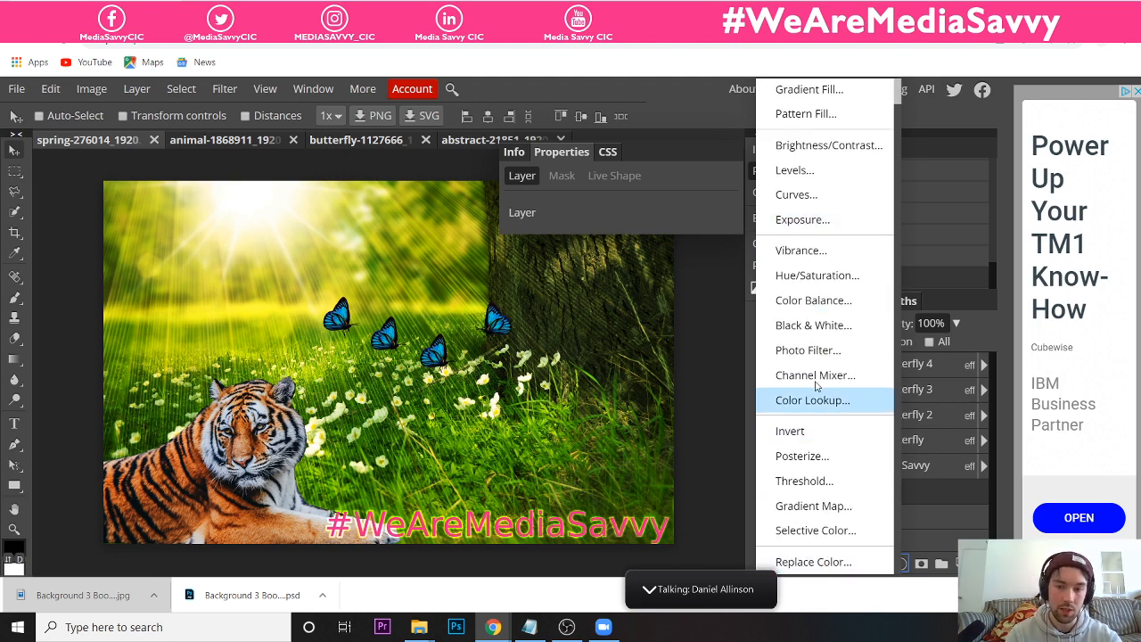
left_click(797, 157)
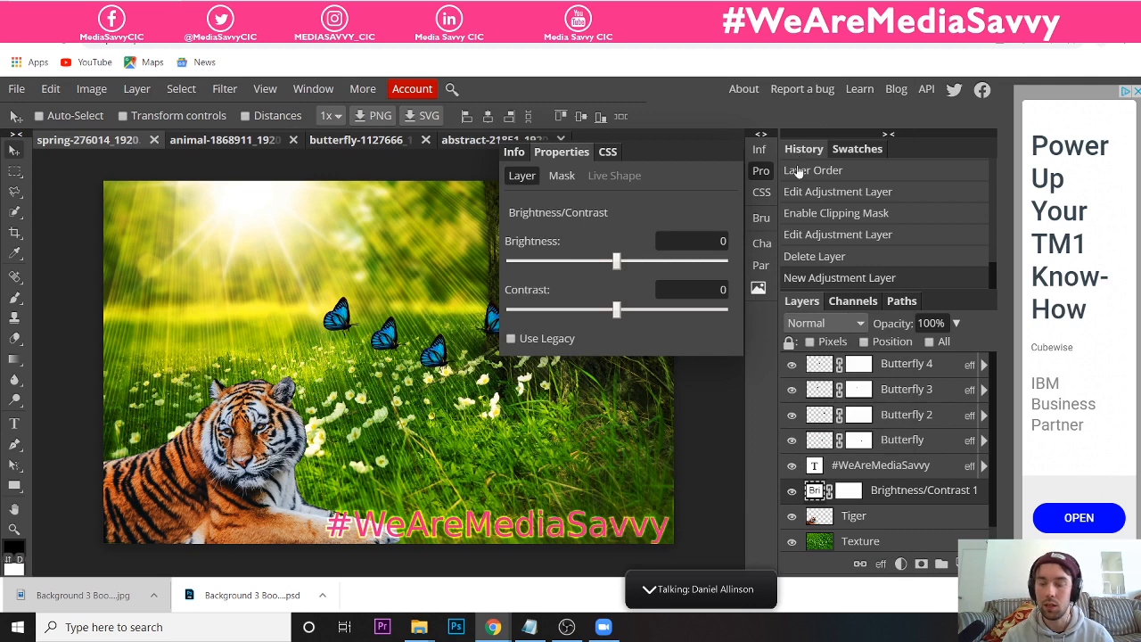
scroll(865, 454, "down", 1)
left_click_drag(890, 471, 882, 361)
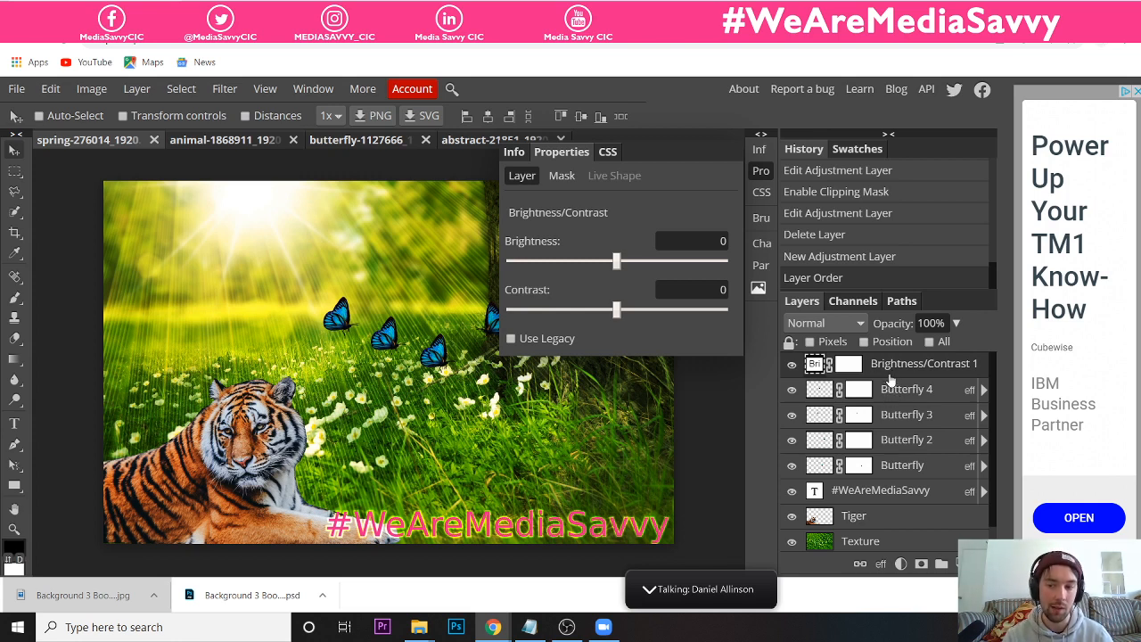
- Clip the Brightness/Contrast layer to the Butterfly 4 layer and set its brightness to -54
right_click(881, 364)
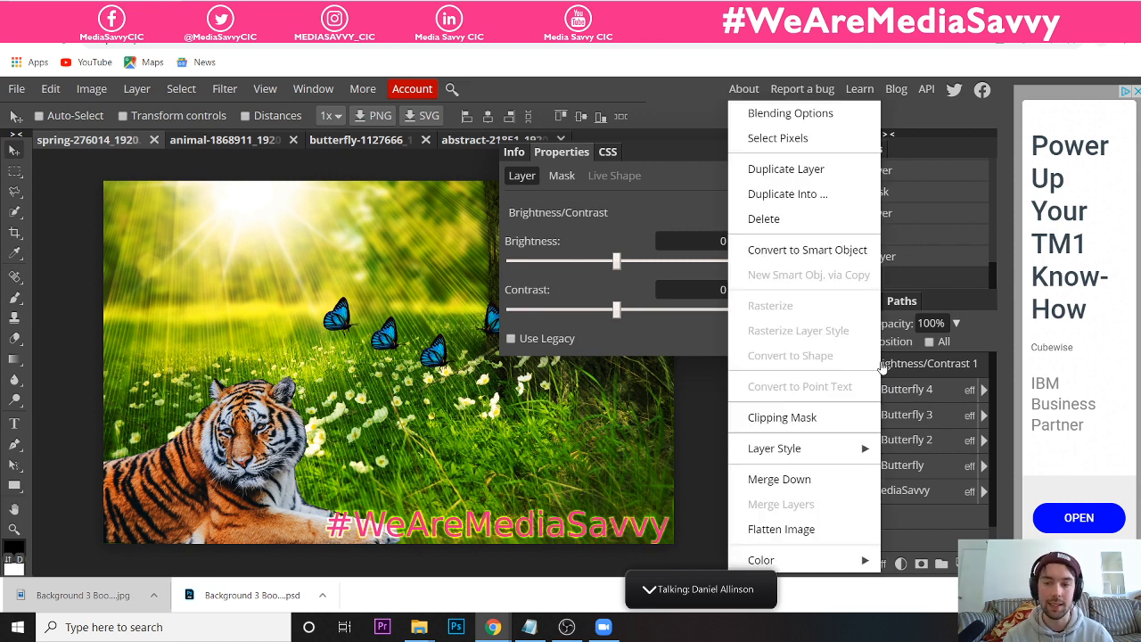
left_click(825, 418)
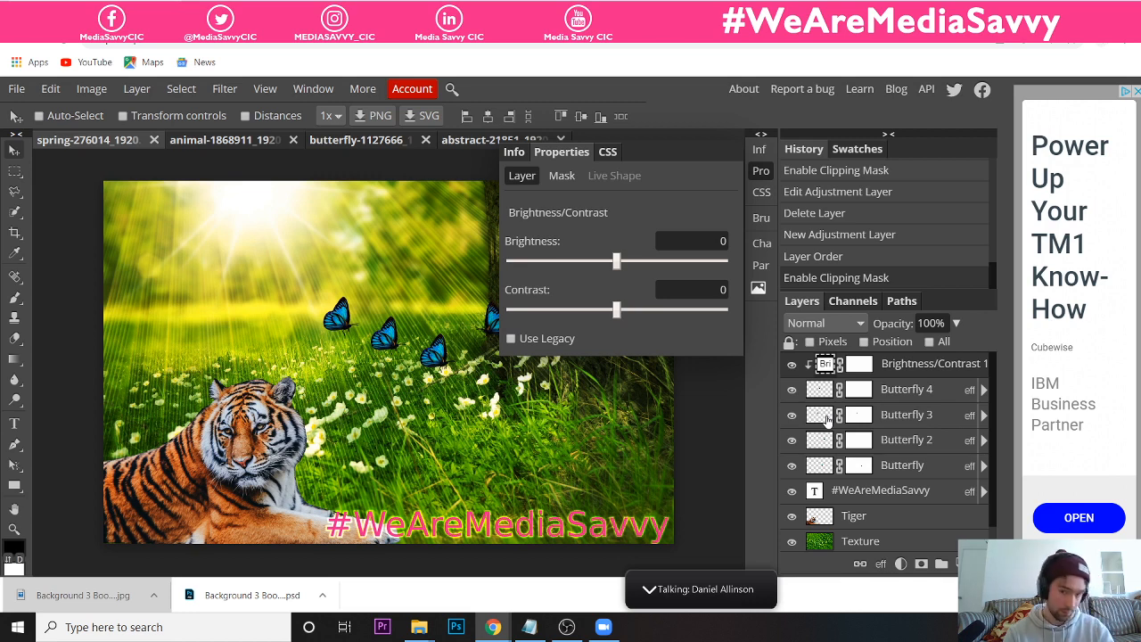
left_click_drag(624, 260, 578, 256)
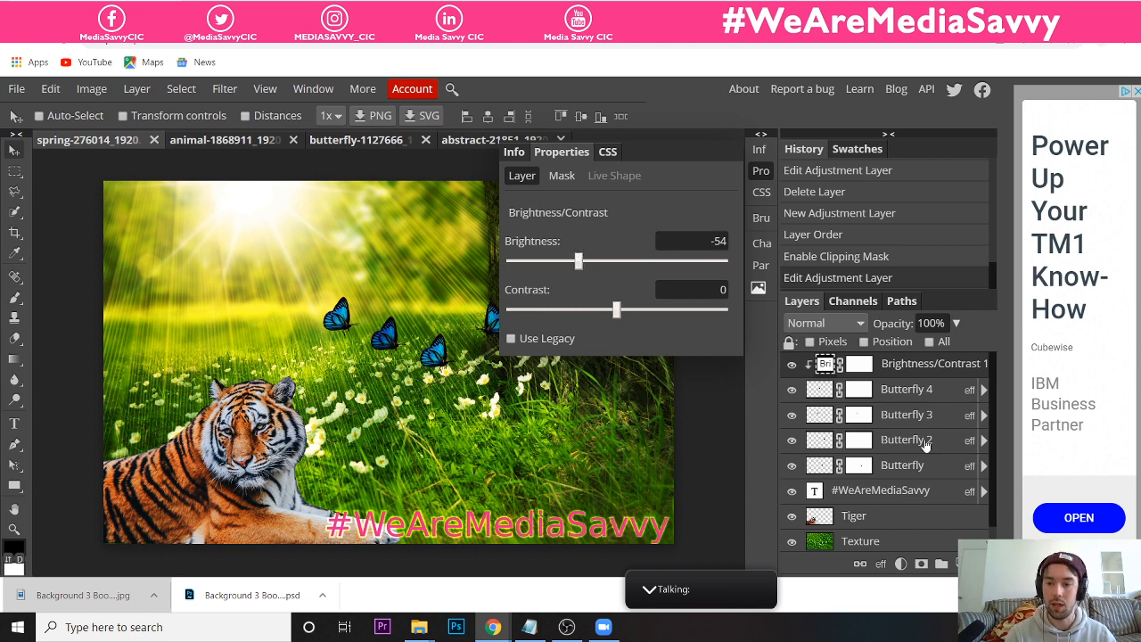
- Delete the Brightness/Contrast adjustment layer clipped to Butterfly 4
key("Delete")
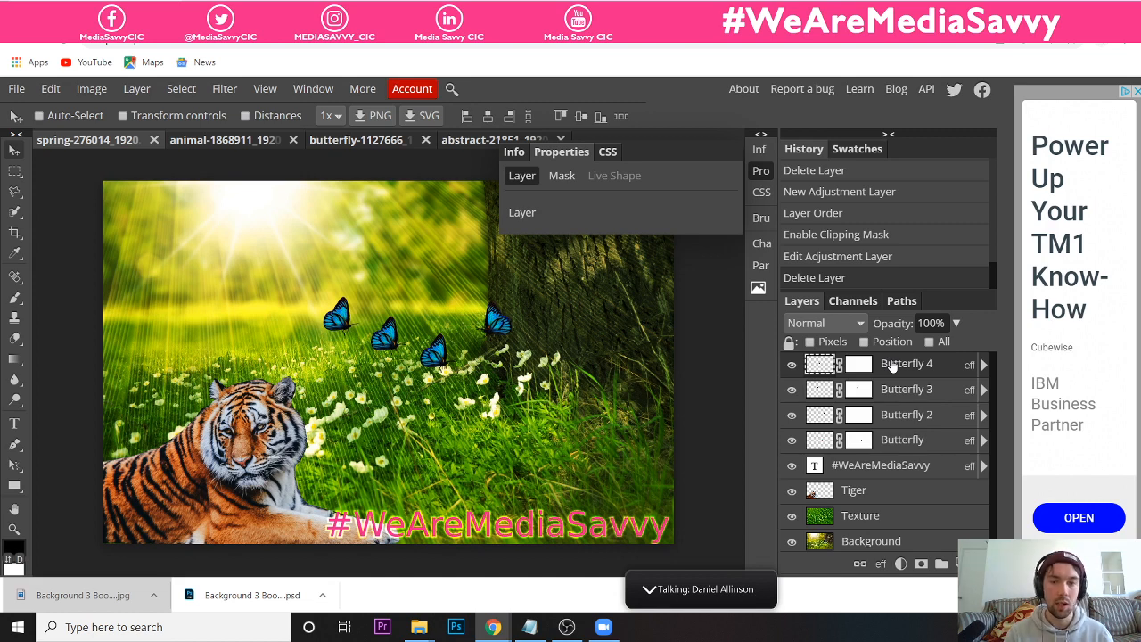
scroll(873, 443, "down", 1)
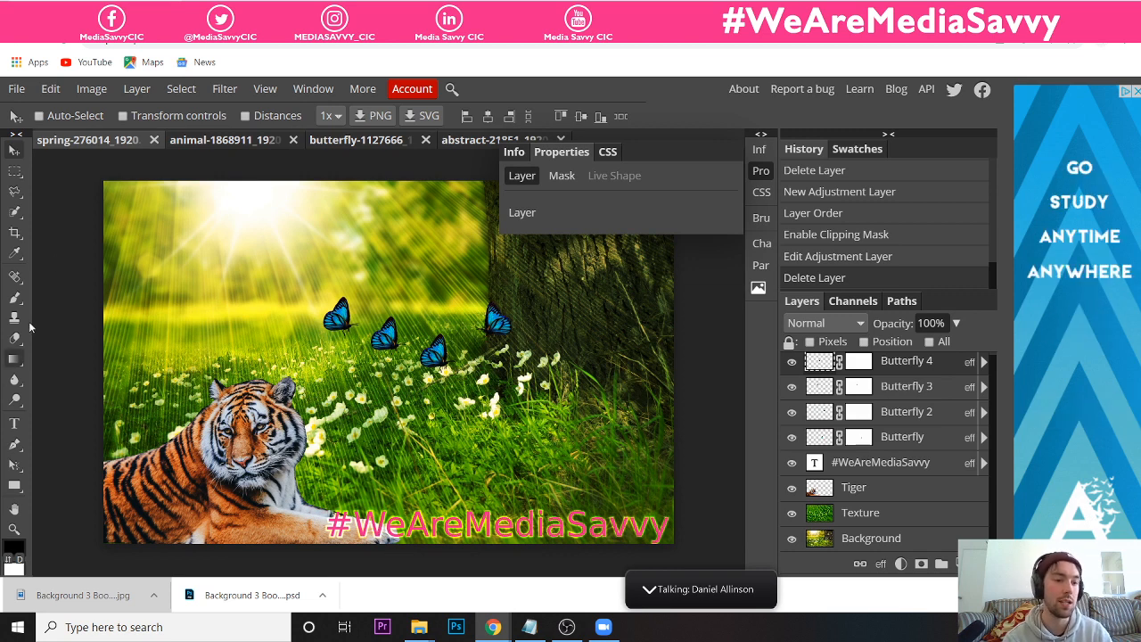
- Look through the healing tools and activate the Spot Healing Brush Tool
right_click(16, 279)
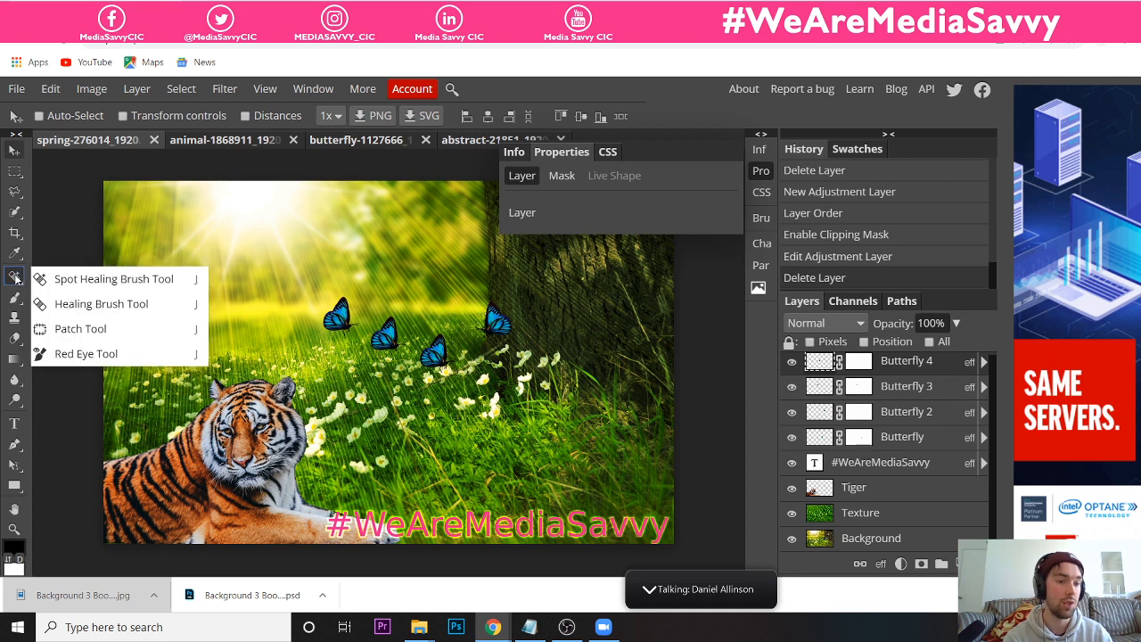
left_click(62, 279)
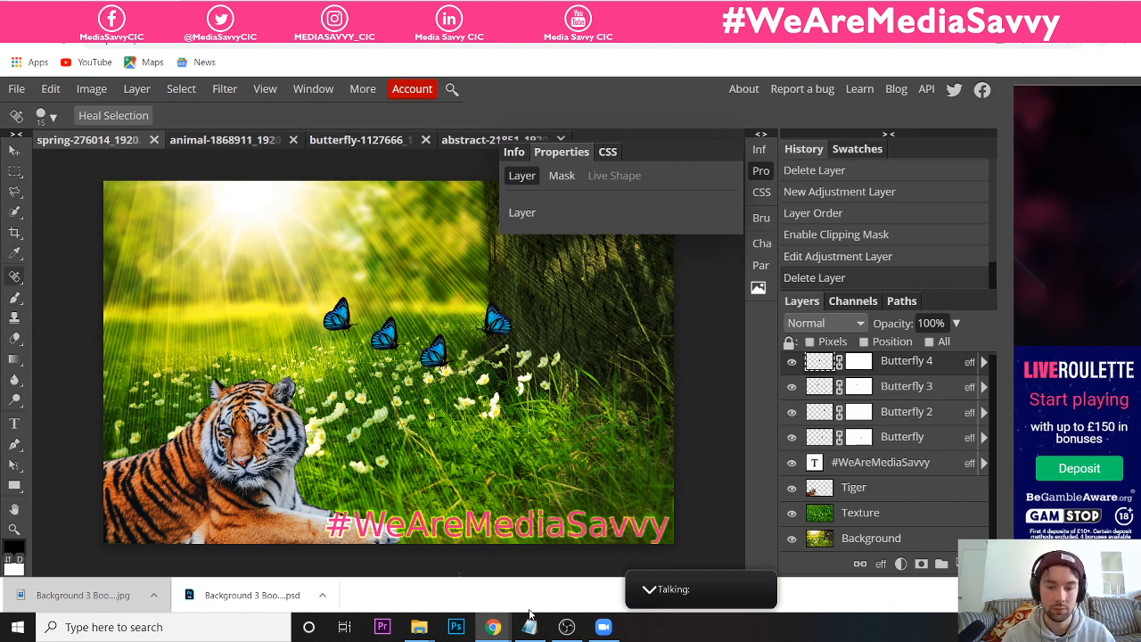
- Switch to OBS Studio and make the Image source visible in the scene
left_click(567, 626)
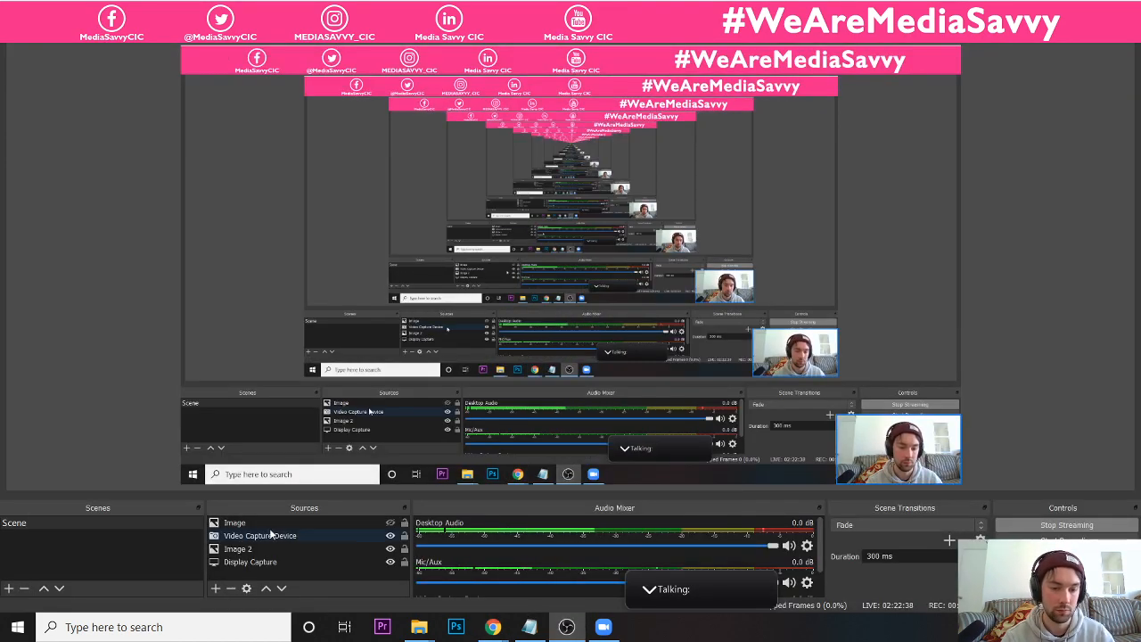
left_click(294, 523)
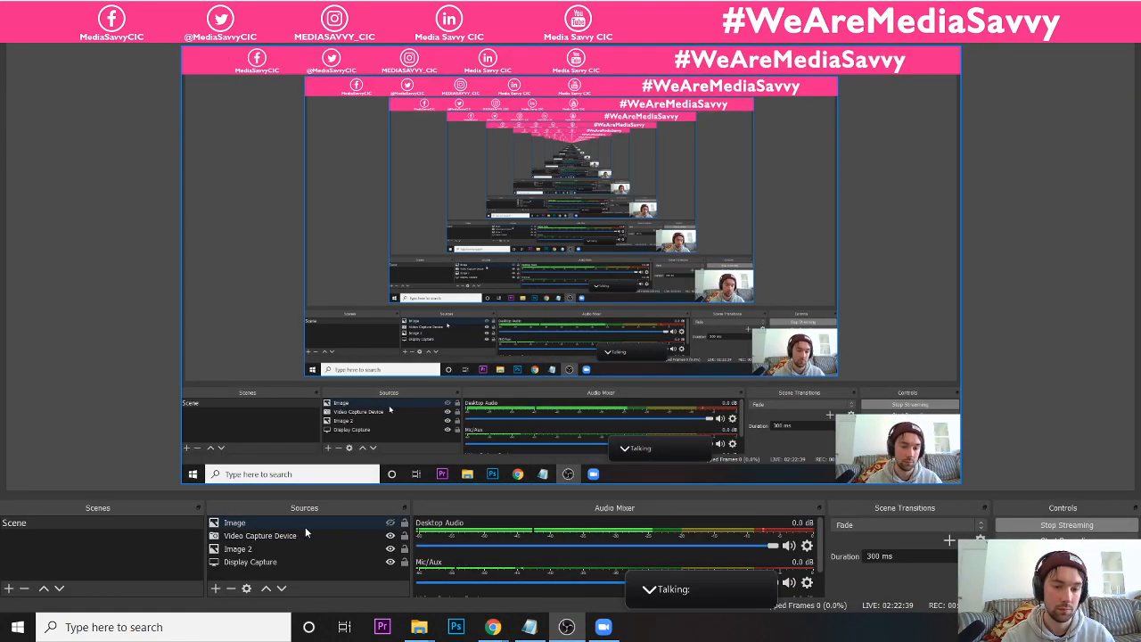
left_click(390, 523)
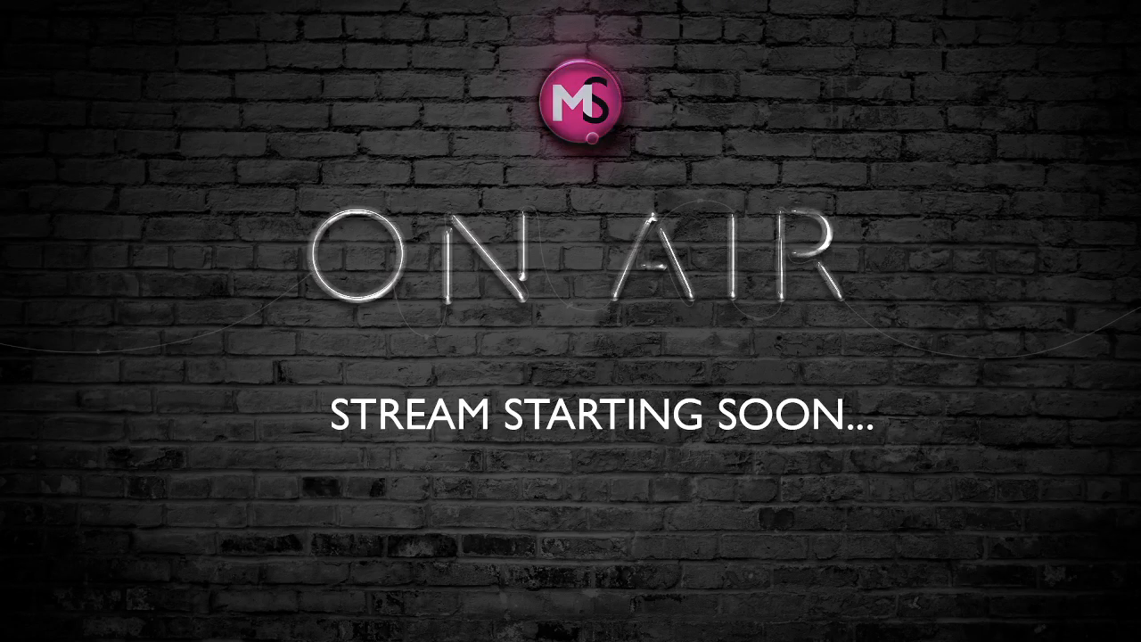